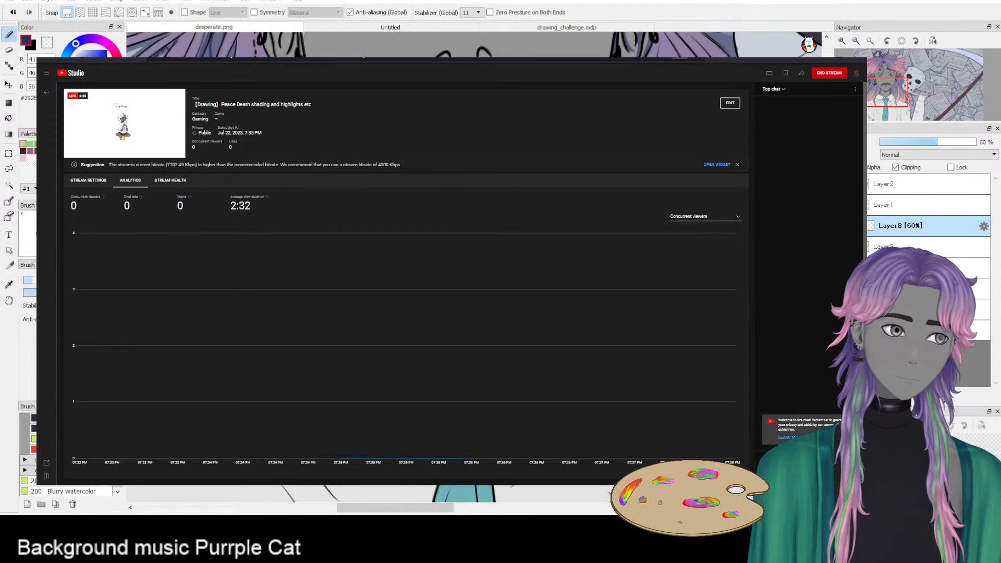
- Switch to the painting program and shade the shirt inside the collar opening and below the collar tip beside the tie knot in dark blue
key(alt+Tab)
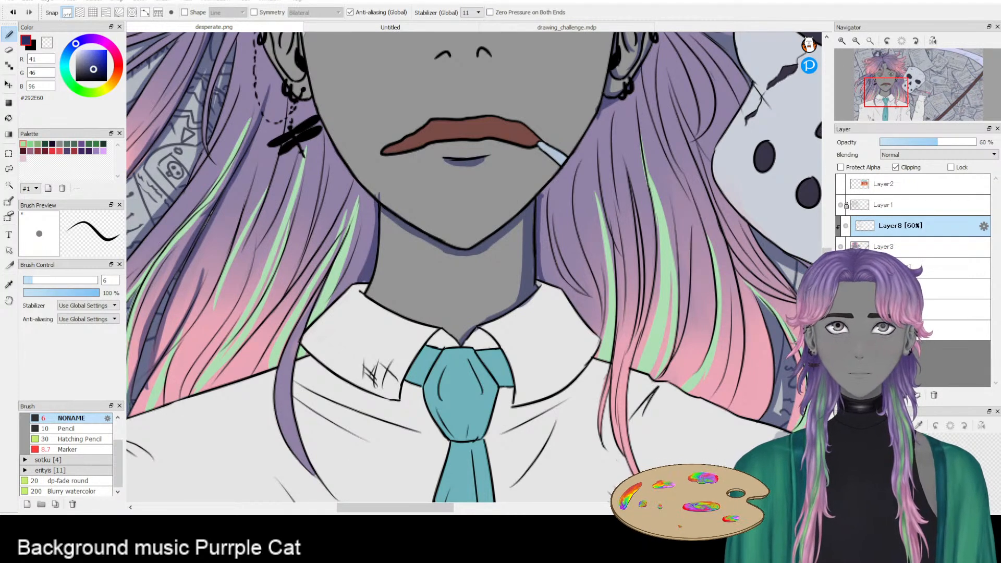
scroll(595, 140, up, 3)
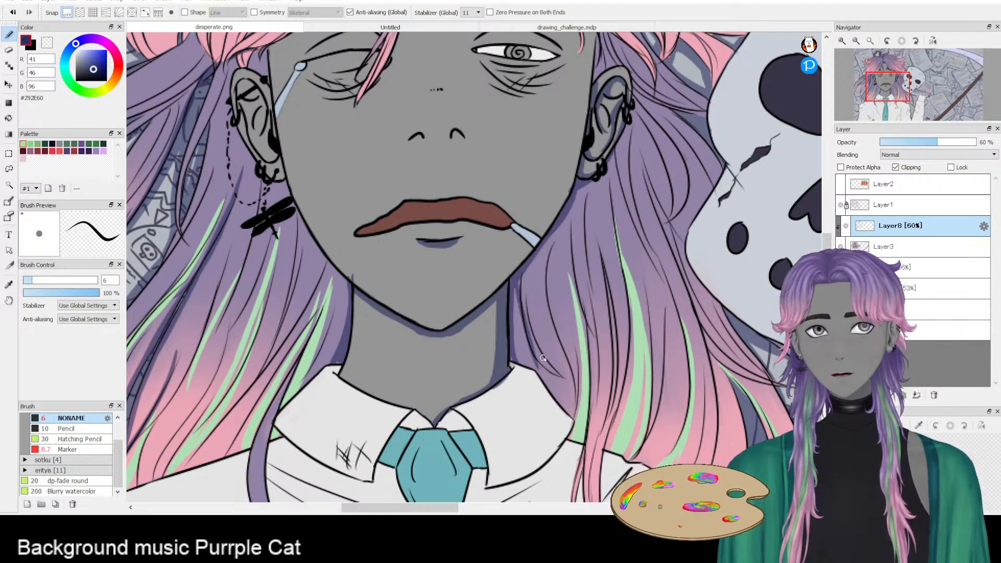
drag(464, 399, 515, 334)
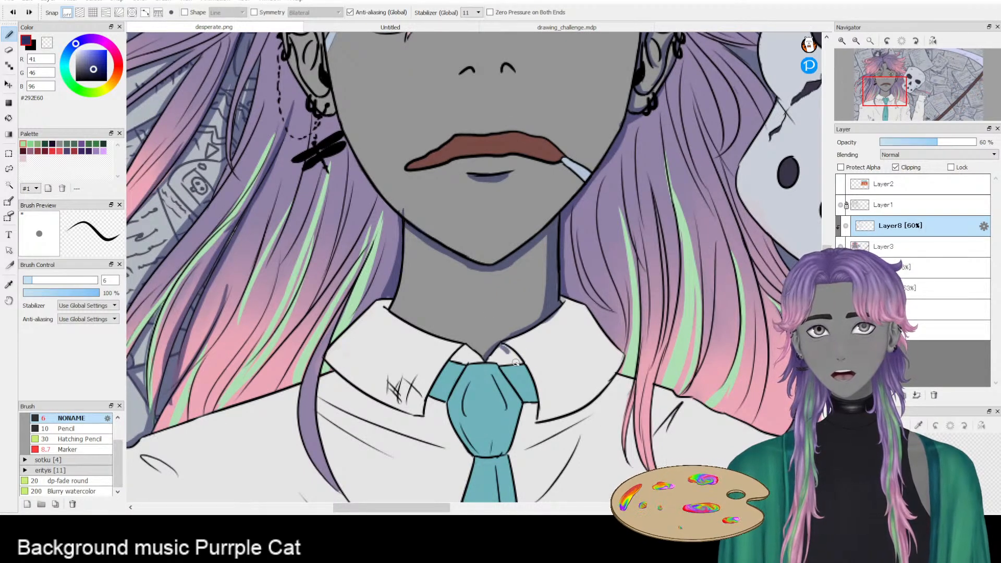
mouse_move(519, 361)
mouse_down()
mouse_move(502, 363)
mouse_move(521, 361)
mouse_up()
mouse_move(538, 404)
mouse_down()
mouse_move(535, 421)
mouse_move(527, 406)
mouse_up()
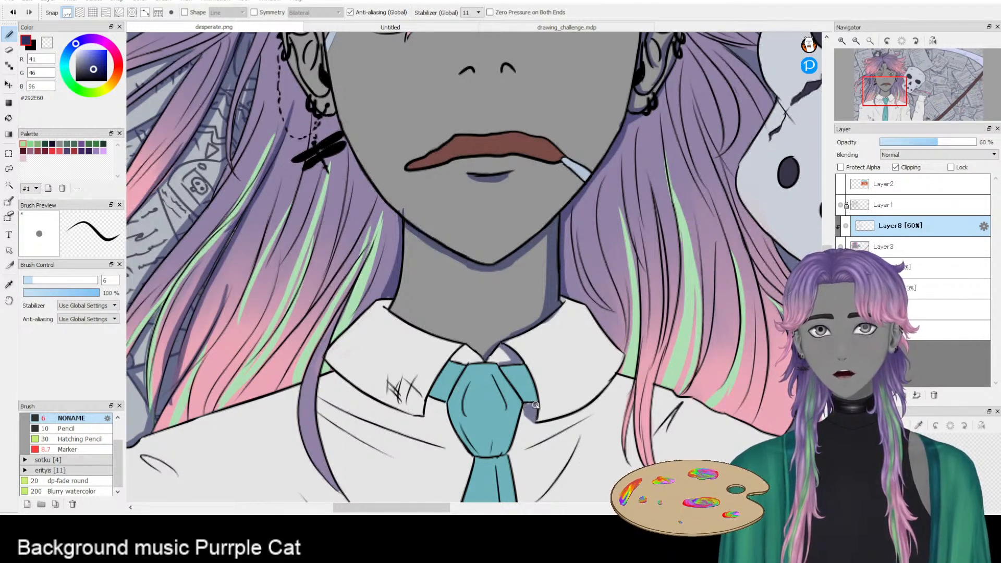
- Shade the tie band beside the knot where the collar flap casts a shadow on it
mouse_move(515, 362)
mouse_down()
mouse_move(538, 412)
mouse_move(519, 363)
mouse_move(533, 397)
mouse_up()
key(ctrl+z)
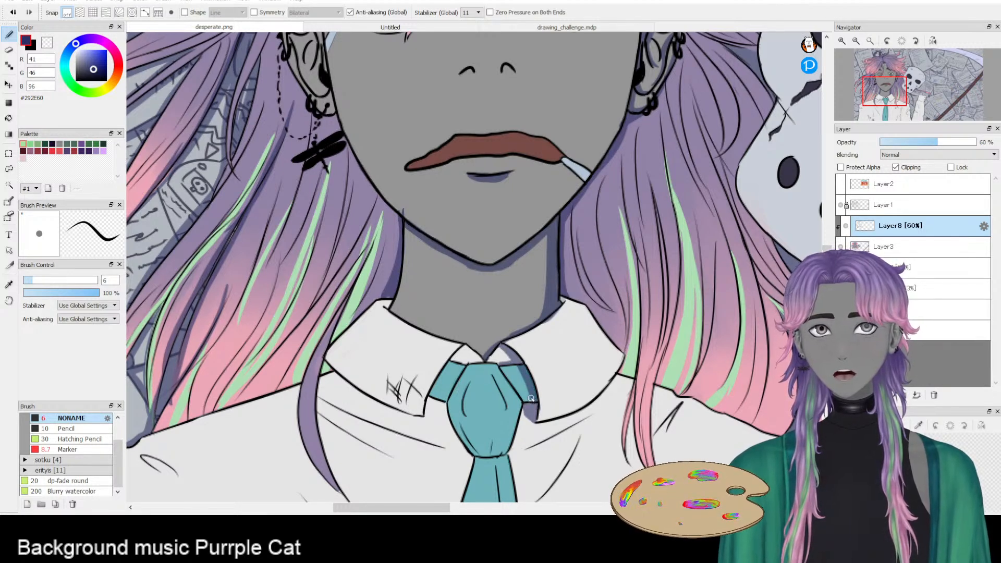
key(e)
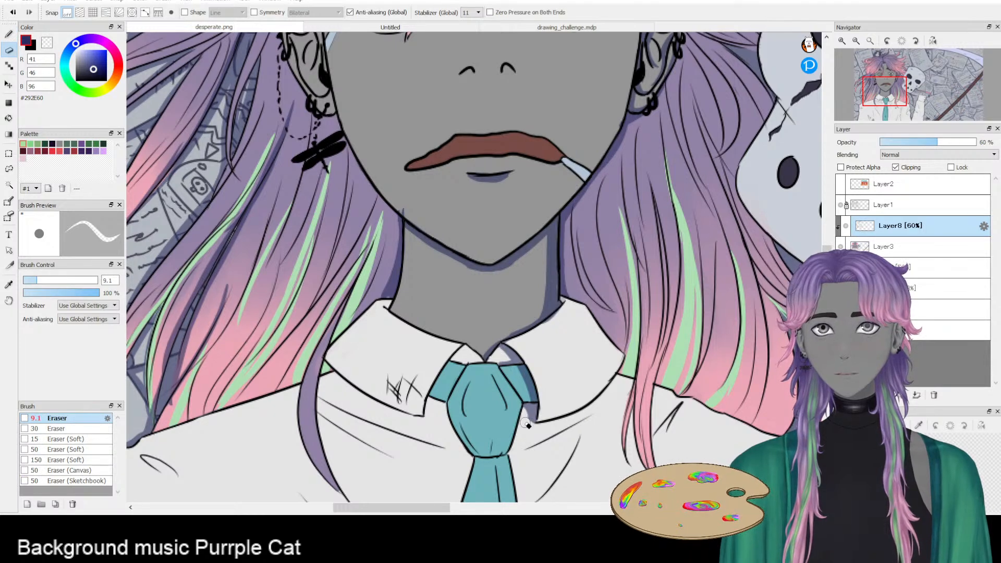
key(b)
- Paint narrow shadows on the shirt along both side edges of the tie knot, redoing strokes that miss
drag(524, 405, 508, 448)
key(ctrl+z)
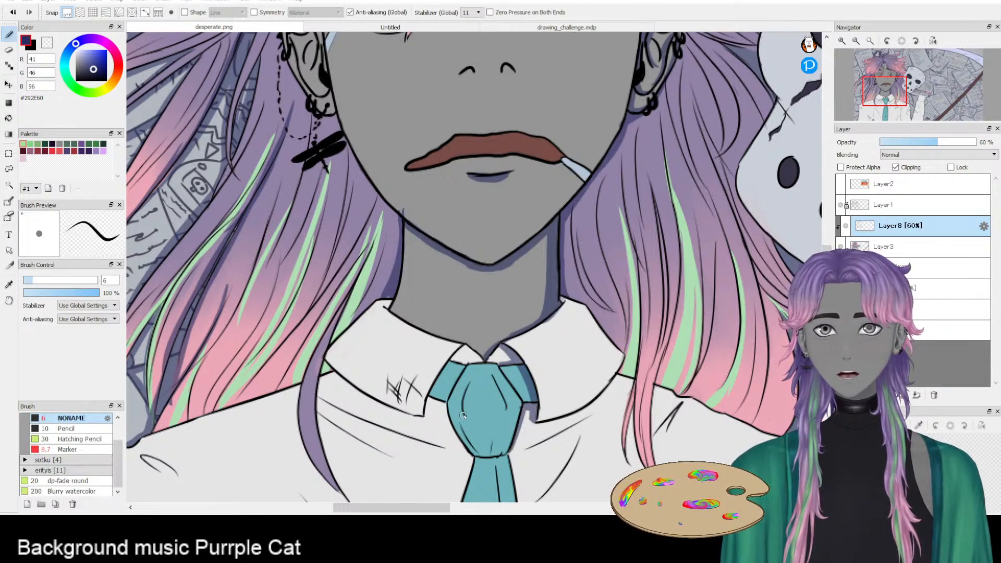
drag(445, 405, 482, 457)
key(ctrl+z)
mouse_move(442, 401)
mouse_down()
mouse_move(481, 460)
mouse_move(465, 446)
mouse_move(470, 456)
mouse_move(503, 458)
mouse_move(497, 434)
mouse_move(505, 454)
mouse_move(511, 431)
mouse_move(496, 457)
mouse_move(471, 442)
mouse_up()
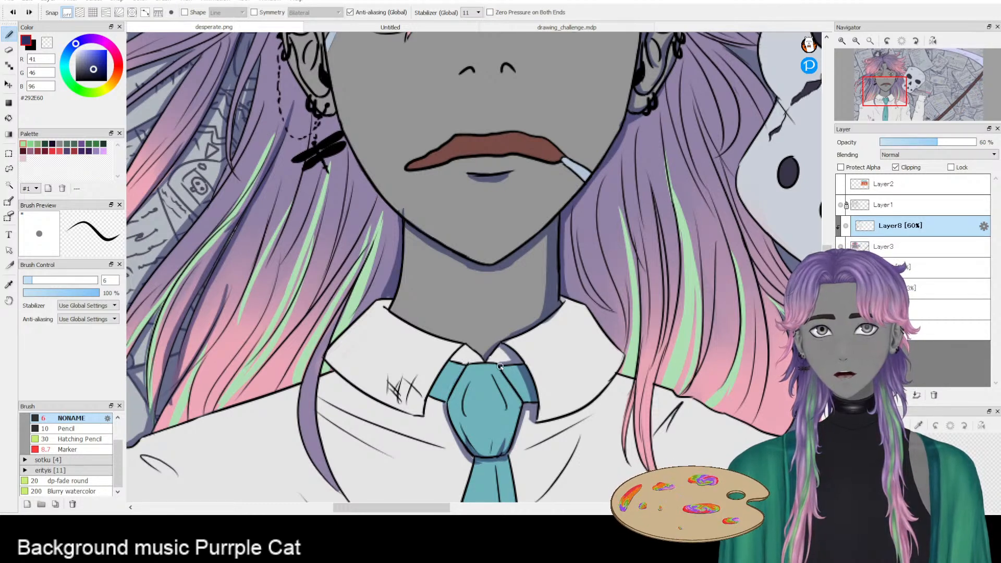
- Mirror the canvas view and shade the opposite tie band along the edge of the collar flap
click(932, 41)
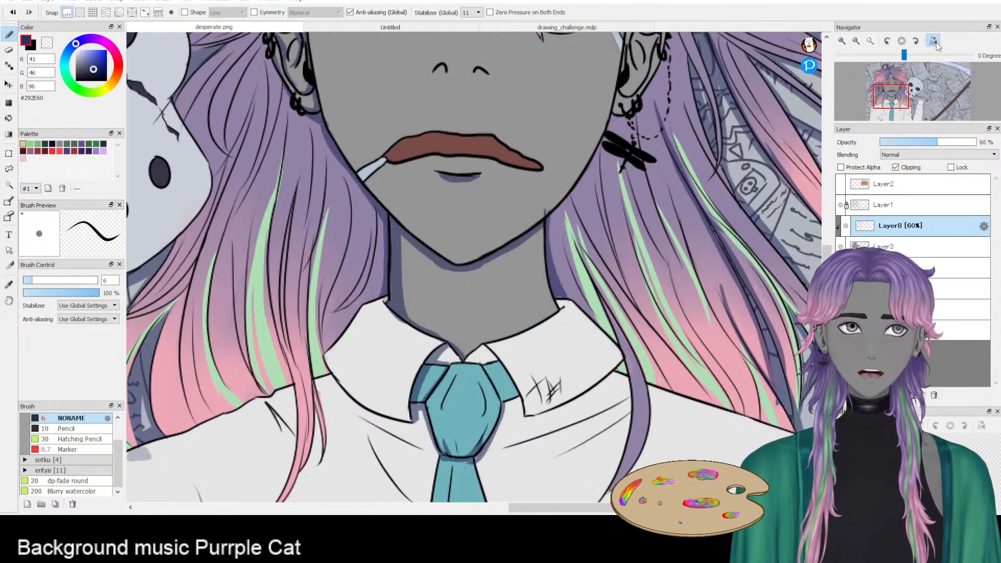
scroll(550, 420, up, 1)
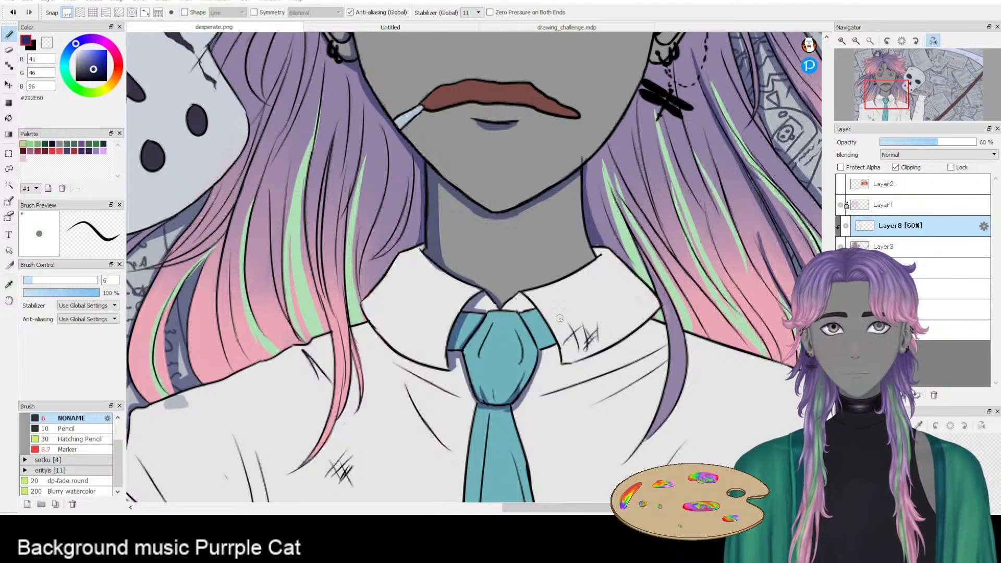
scroll(570, 317, up, 1)
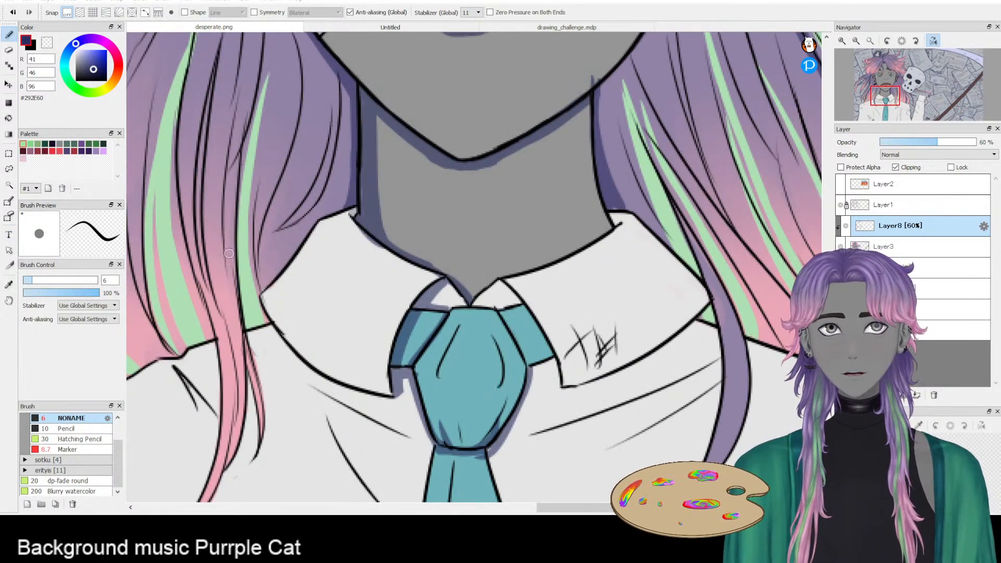
drag(537, 242, 499, 280)
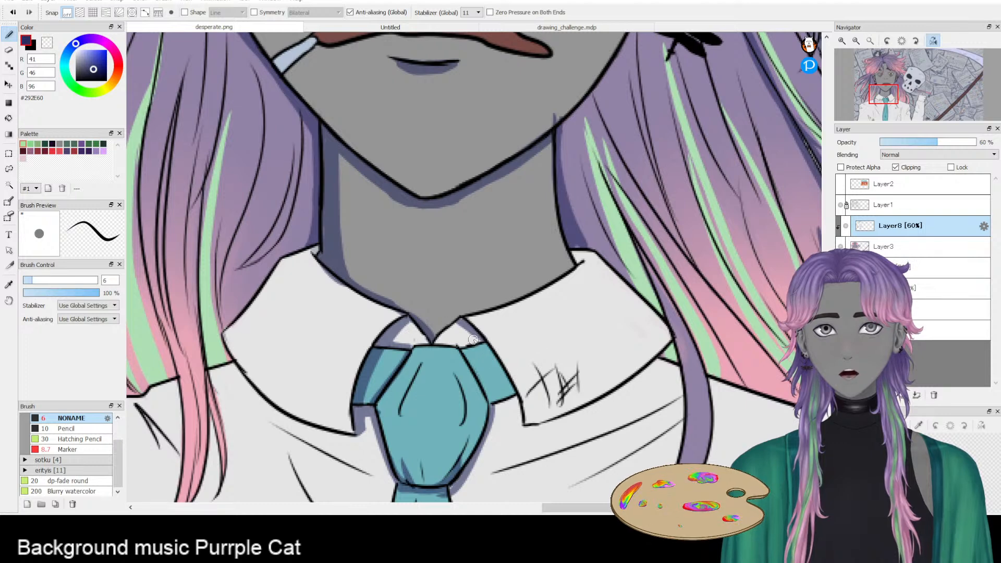
drag(484, 342, 510, 411)
key(ctrl+z)
drag(481, 339, 508, 402)
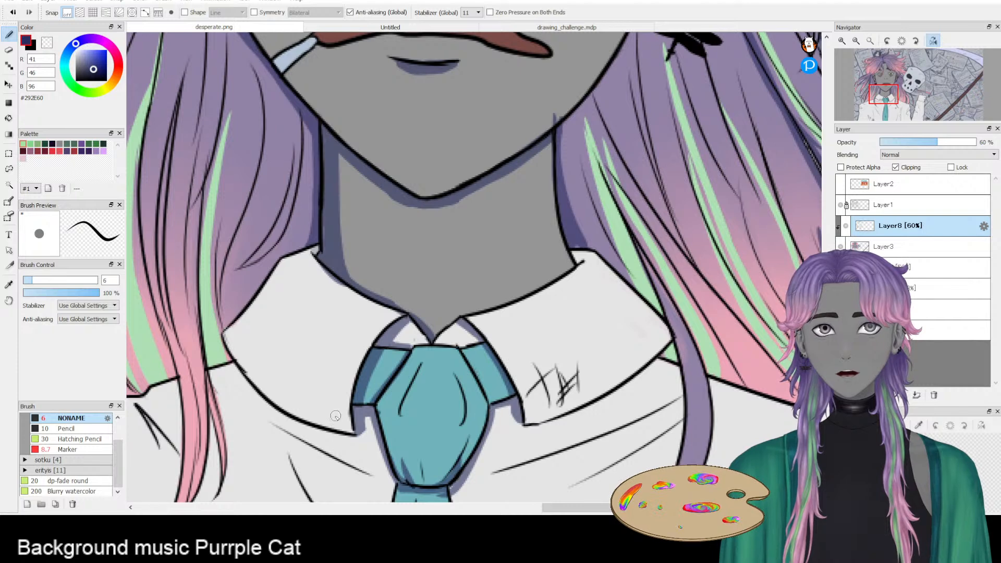
- Fill in the shirt shadows under the collar tips on both sides of the knot and tidy their edges
drag(360, 434, 376, 412)
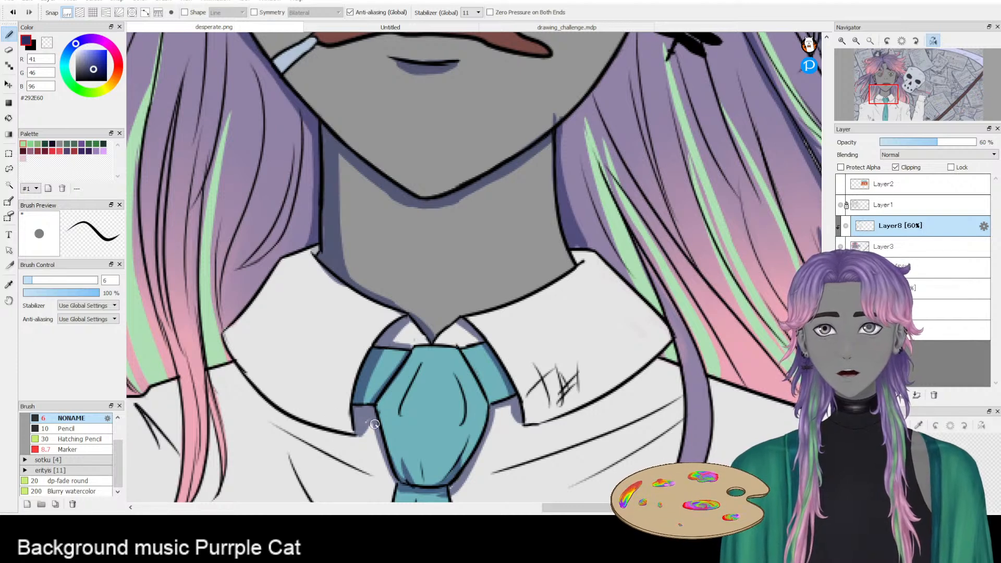
key(e)
key(b)
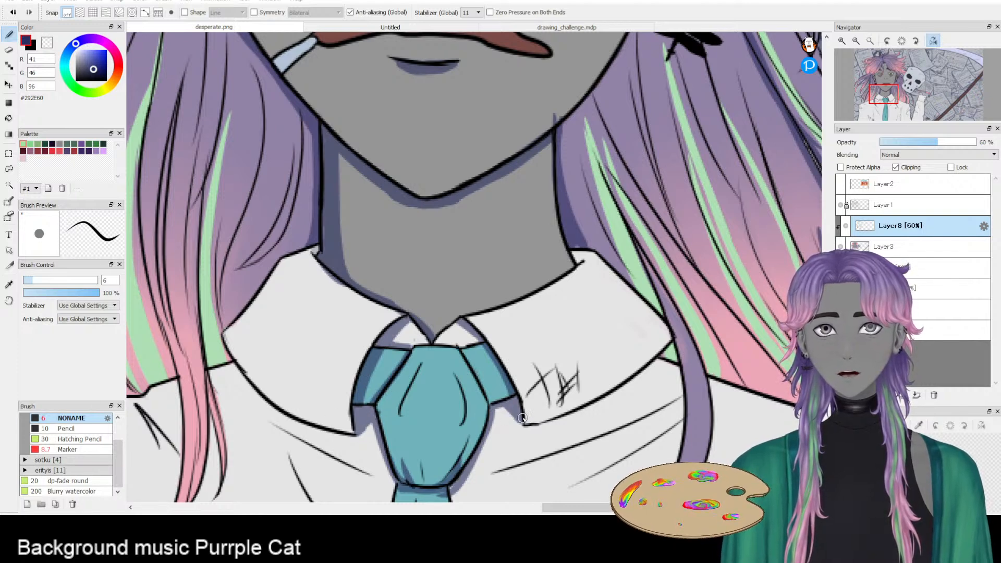
key(e)
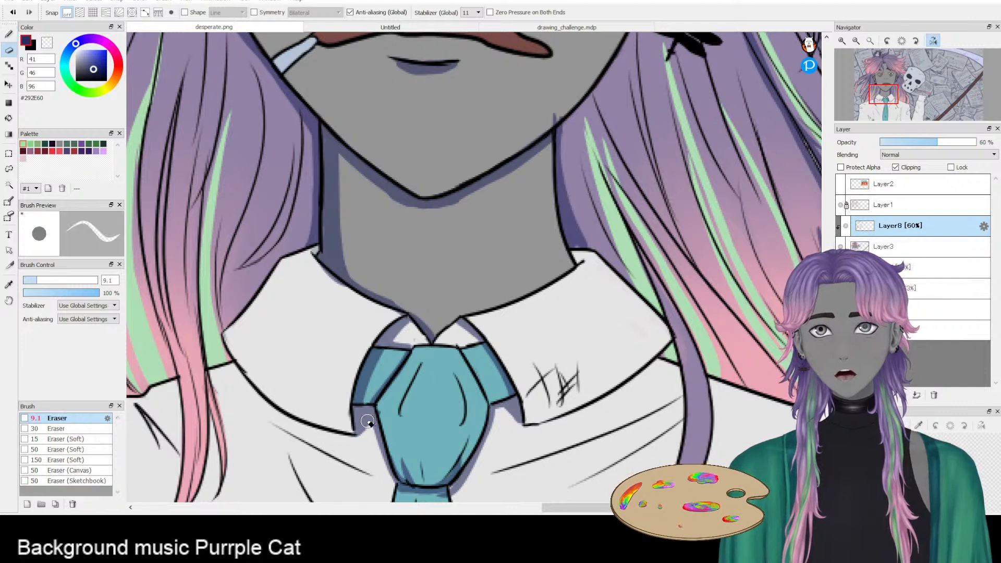
key(b)
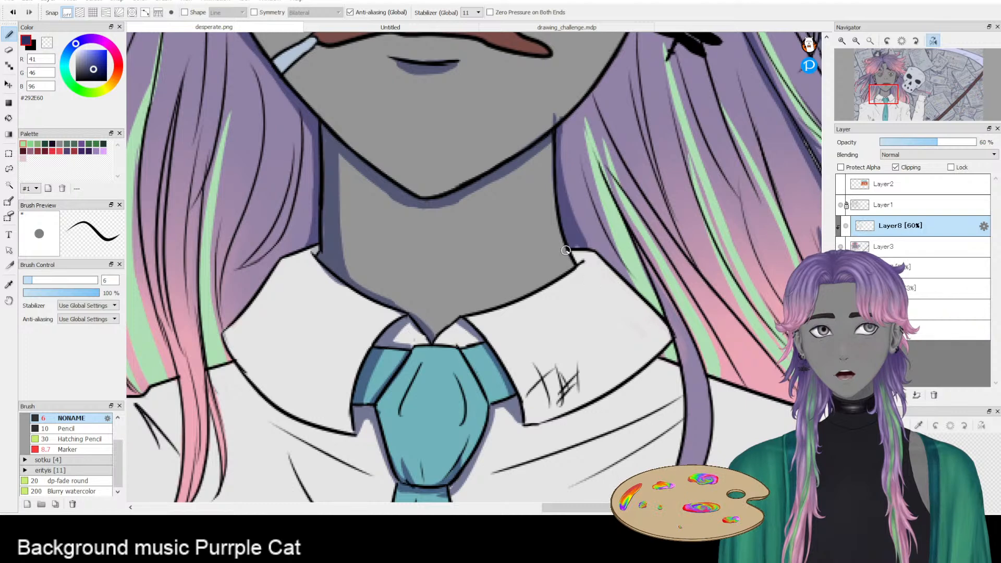
- Shade the neck along the top edge of the unshaded collar side and thin the shadow with the eraser
drag(574, 263, 480, 310)
drag(581, 263, 449, 319)
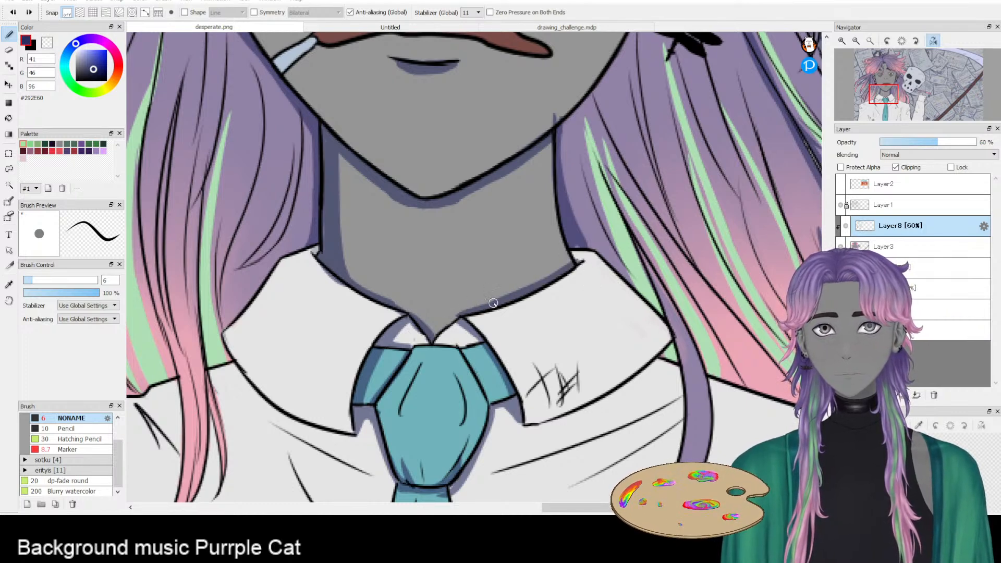
key(e)
drag(456, 312, 565, 263)
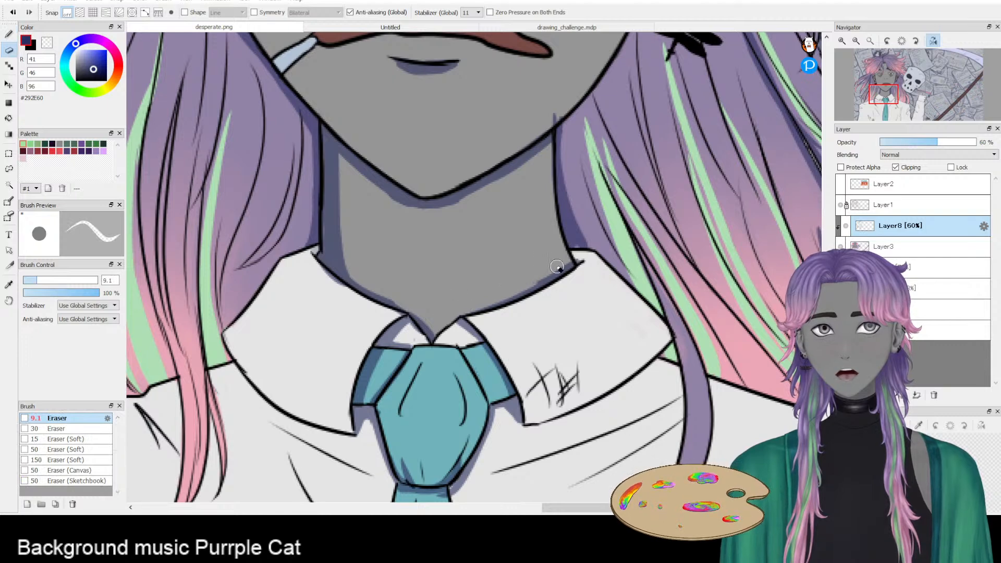
key(b)
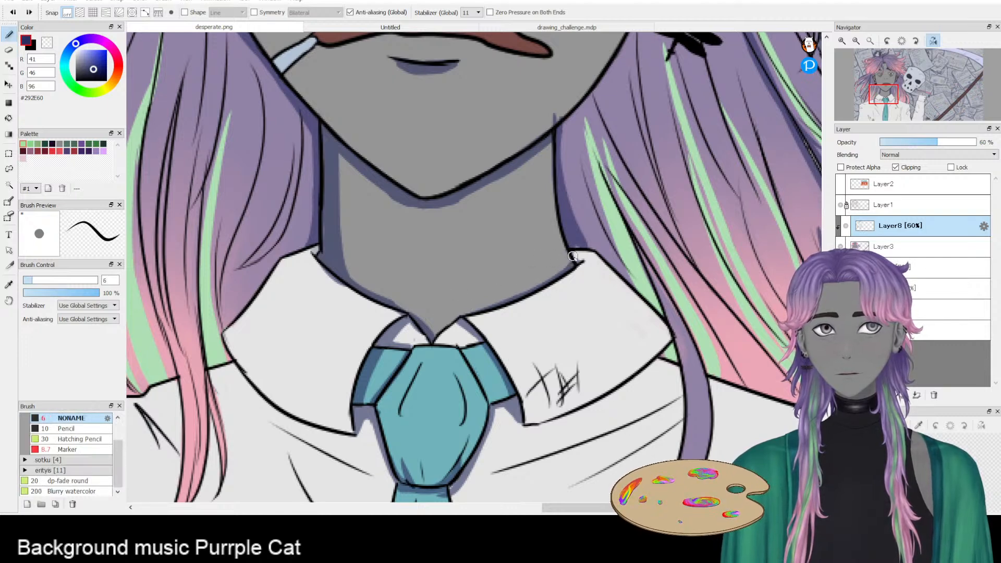
key(e)
key(b)
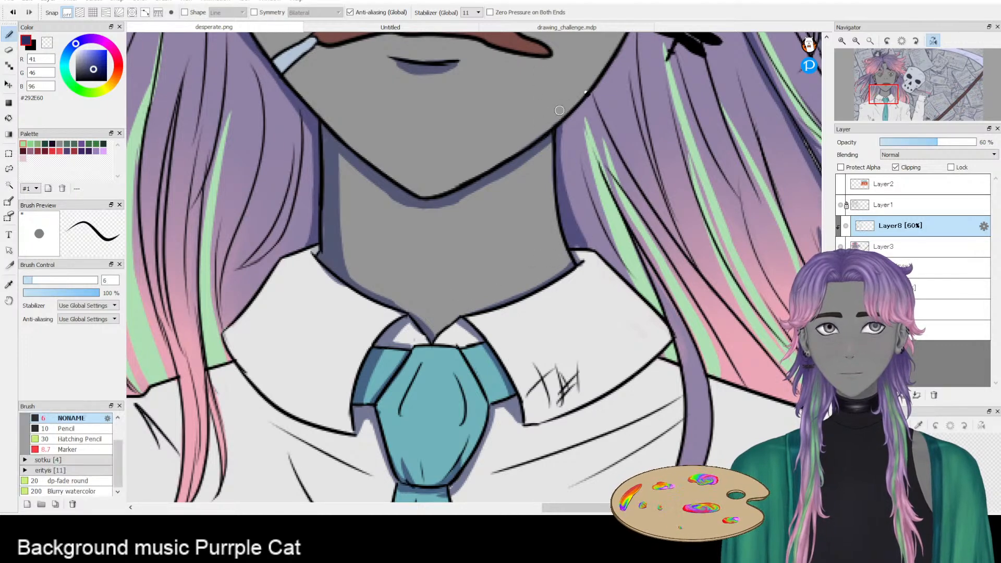
- Restore the unmirrored view and shade the side of the neck down to the collar corner, cleaning up the stray shading there
click(889, 38)
mouse_move(303, 169)
mouse_down()
mouse_move(449, 199)
mouse_move(423, 291)
mouse_up()
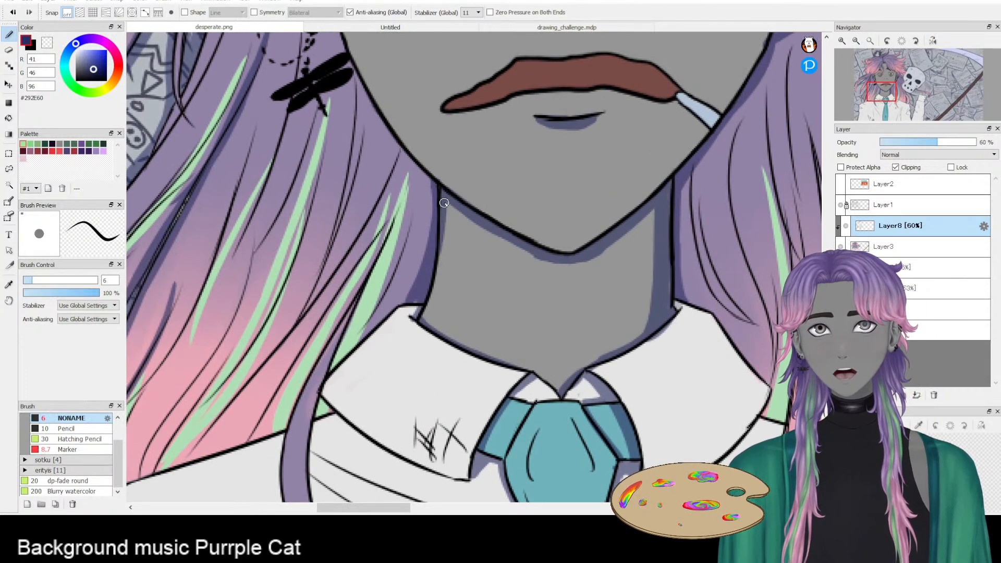
drag(446, 218, 418, 310)
key(ctrl+z)
drag(438, 245, 420, 314)
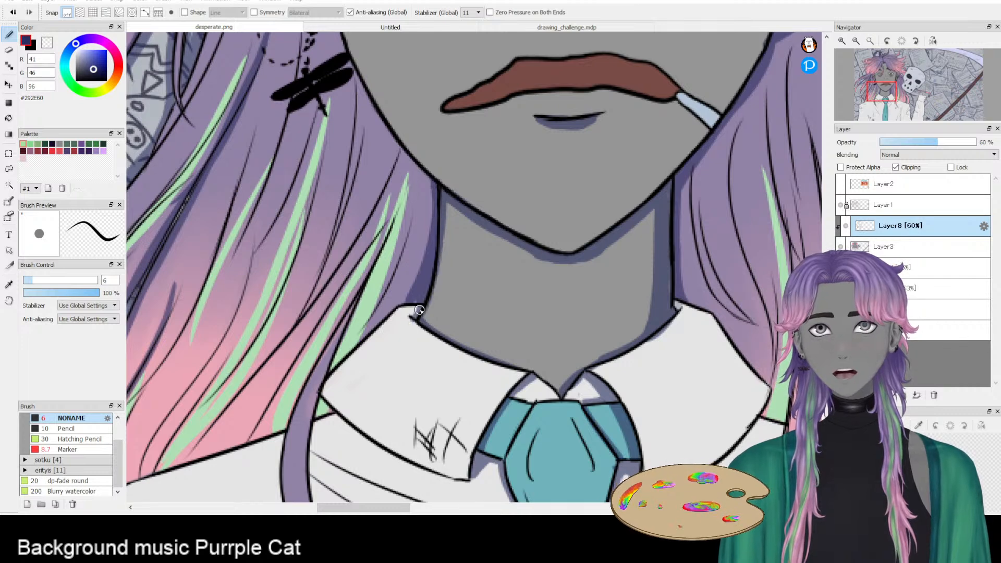
drag(441, 229, 422, 314)
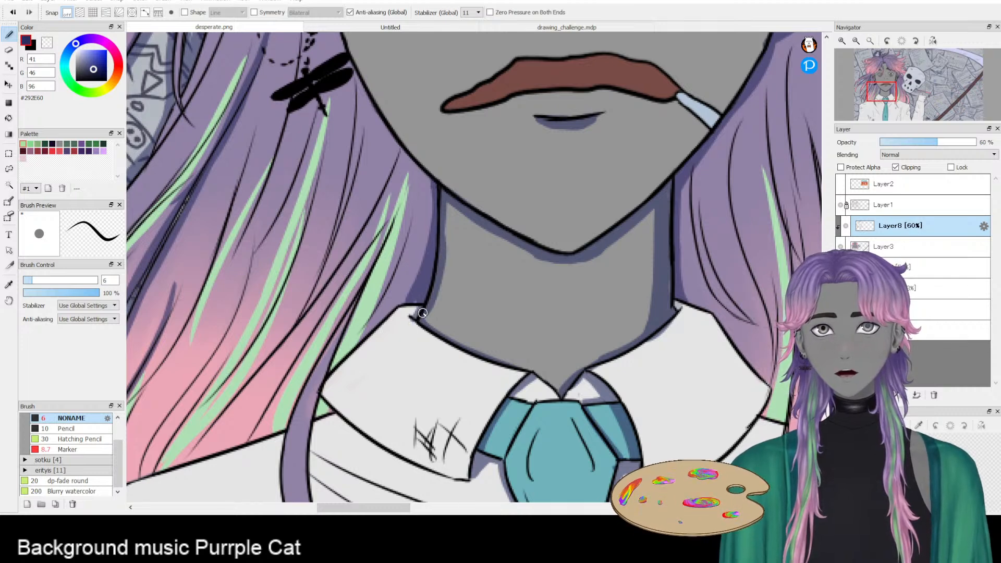
key(ctrl+z)
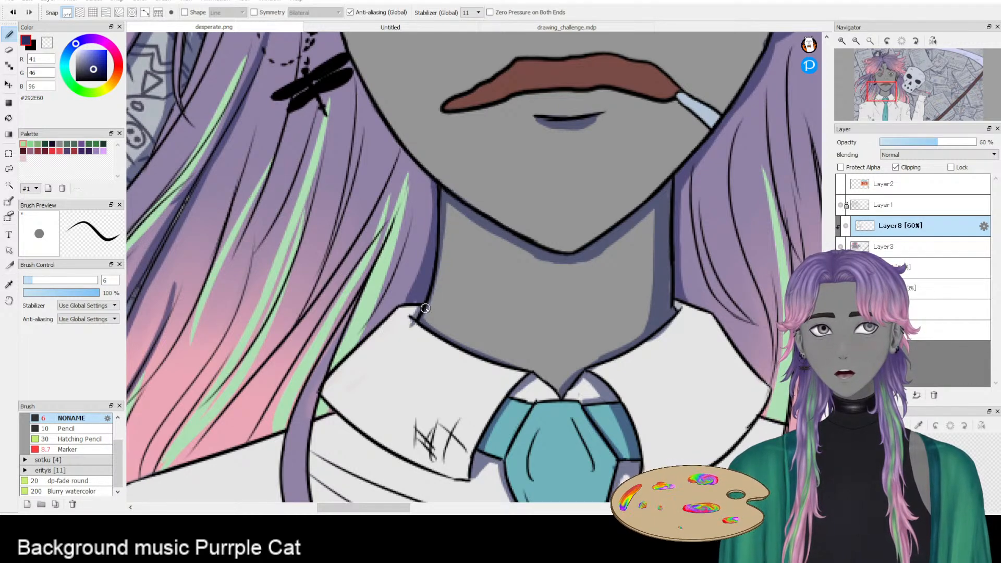
key(e)
key(e)
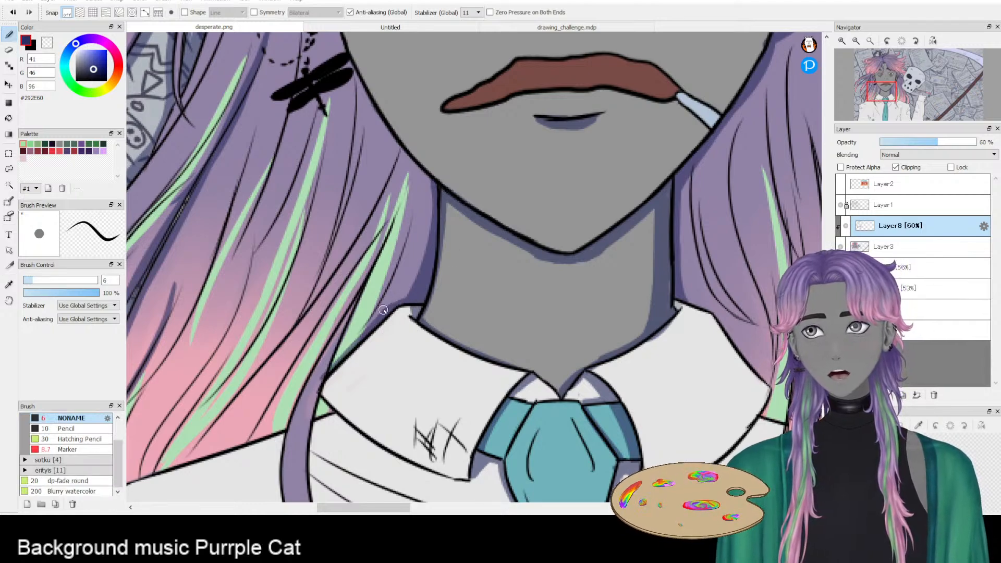
- Examine the whole illustration and the hair, face and skull up close to judge where shading is still needed
scroll(385, 306, down, 2)
scroll(386, 306, down, 5)
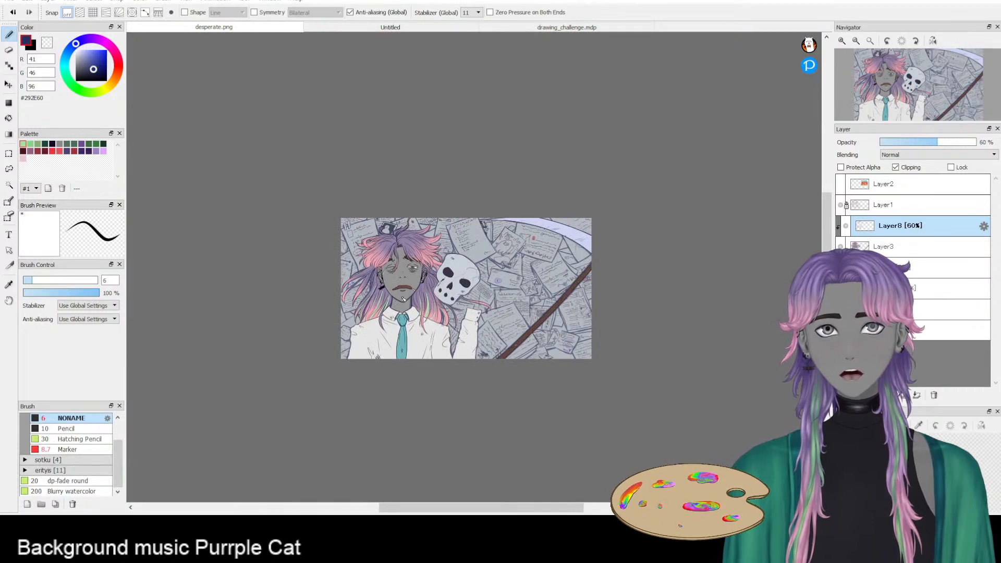
scroll(450, 248, up, 4)
scroll(575, 298, down, 2)
scroll(575, 297, up, 2)
scroll(625, 276, down, 4)
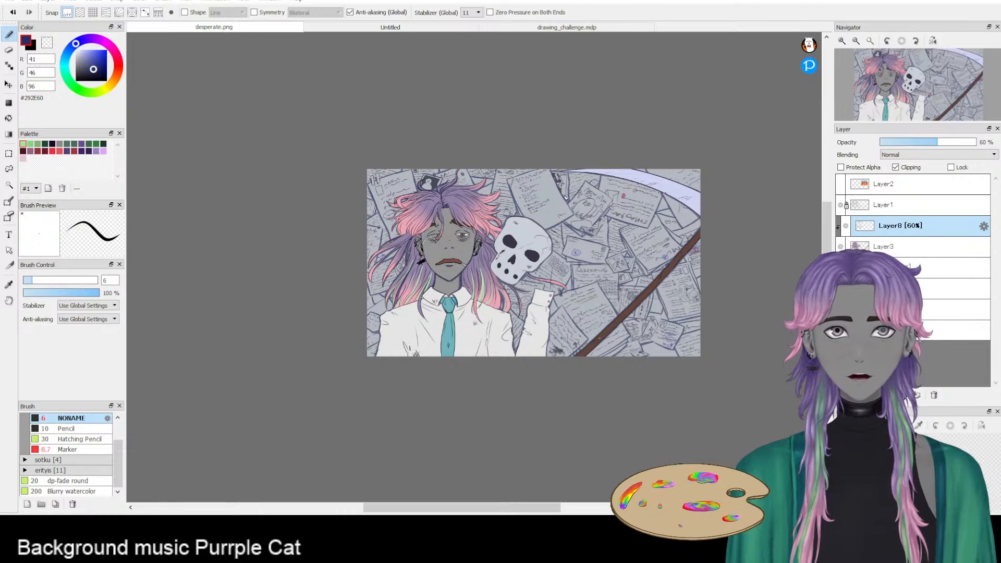
scroll(565, 197, up, 2)
scroll(435, 267, down, 2)
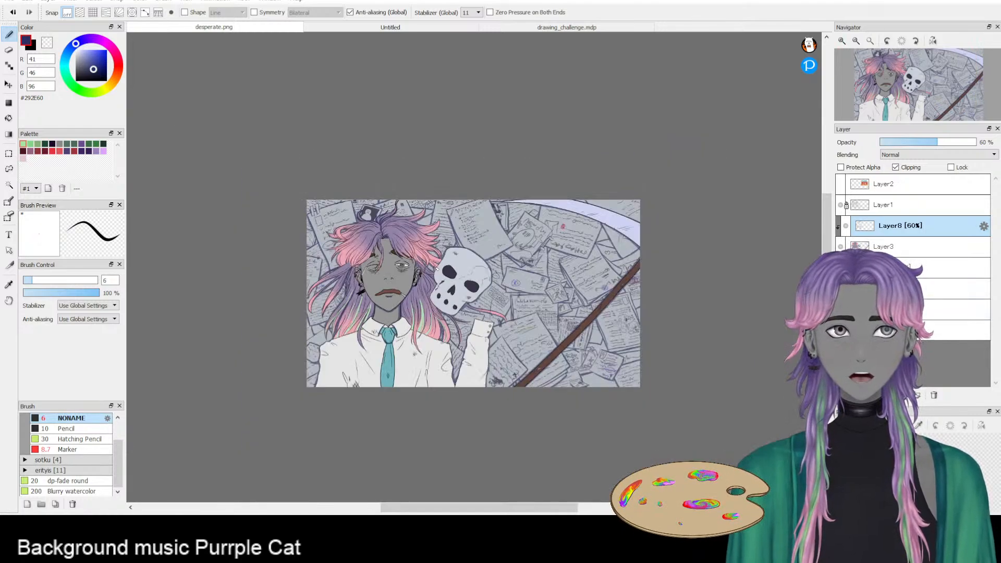
scroll(436, 262, up, 3)
scroll(576, 121, down, 2)
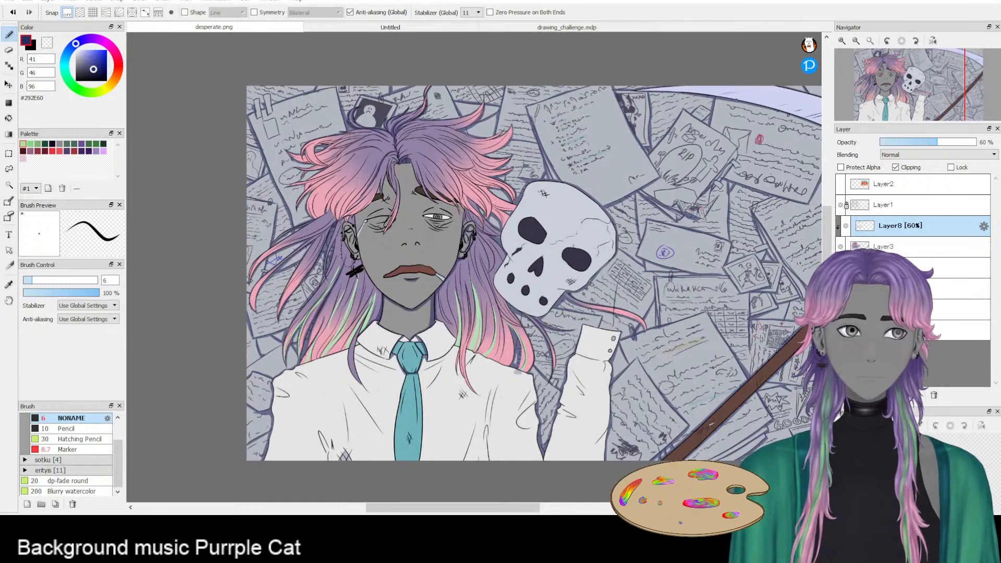
scroll(402, 155, up, 2)
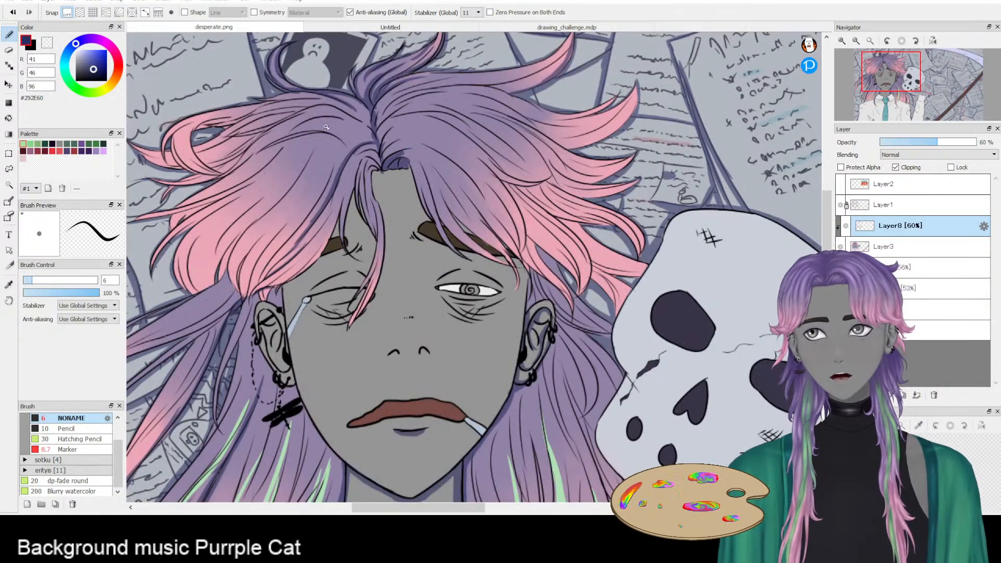
scroll(558, 330, down, 2)
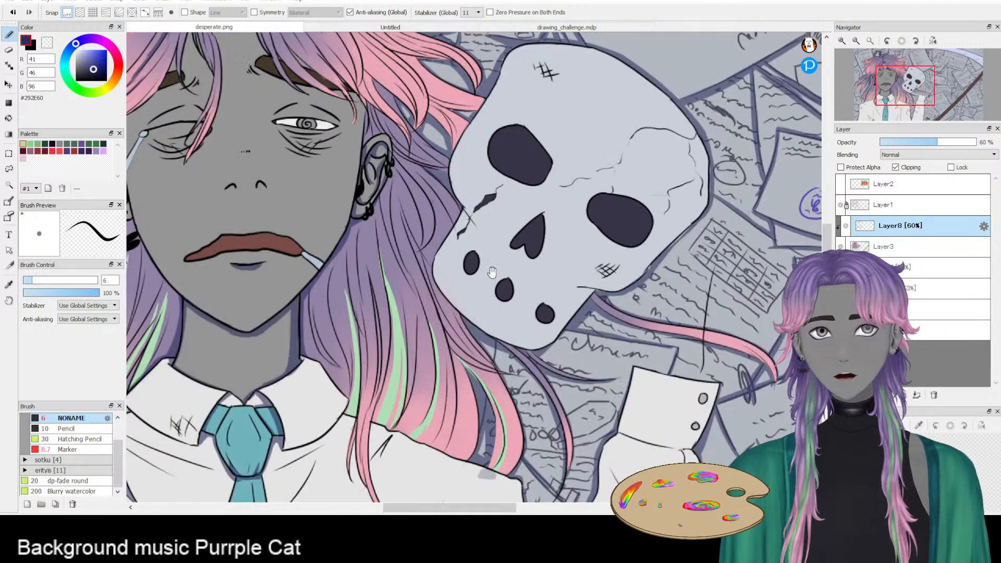
scroll(493, 252, down, 2)
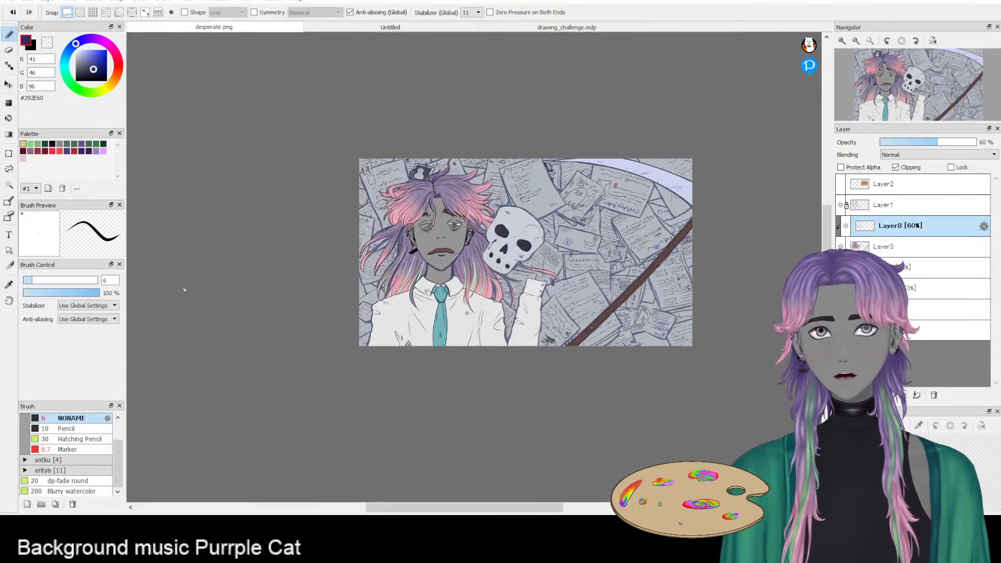
scroll(427, 232, up, 4)
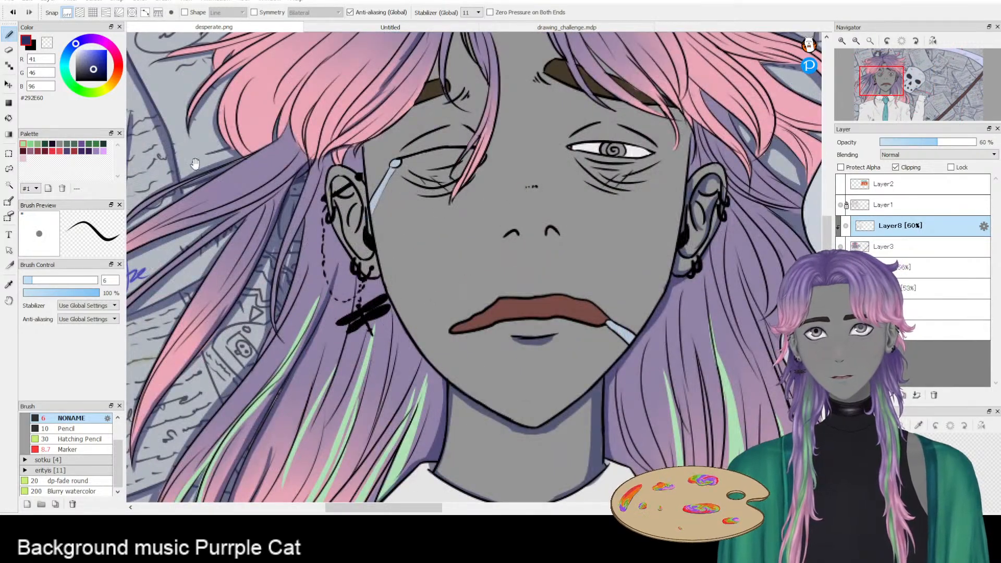
drag(185, 178, 254, 235)
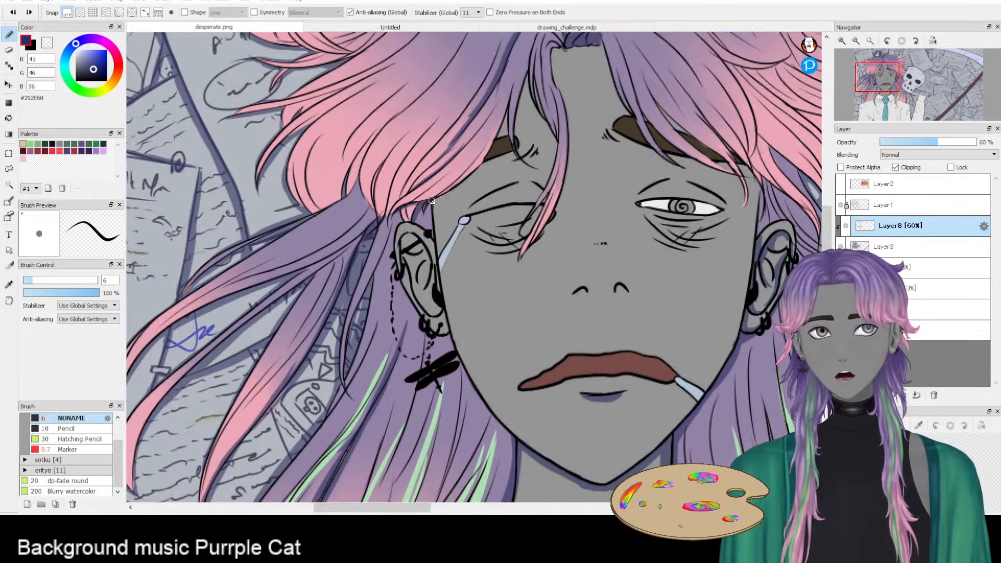
- Shade the face along the underside of the hair beside the closed eye and fill in the bag under the open eye
mouse_move(415, 222)
mouse_down()
mouse_move(443, 195)
mouse_move(394, 217)
mouse_move(453, 171)
mouse_move(395, 208)
mouse_move(391, 222)
mouse_move(405, 207)
mouse_move(468, 193)
mouse_move(399, 212)
mouse_move(485, 166)
mouse_move(500, 126)
mouse_up()
key(ctrl+z)
drag(457, 181, 494, 137)
key(ctrl+z)
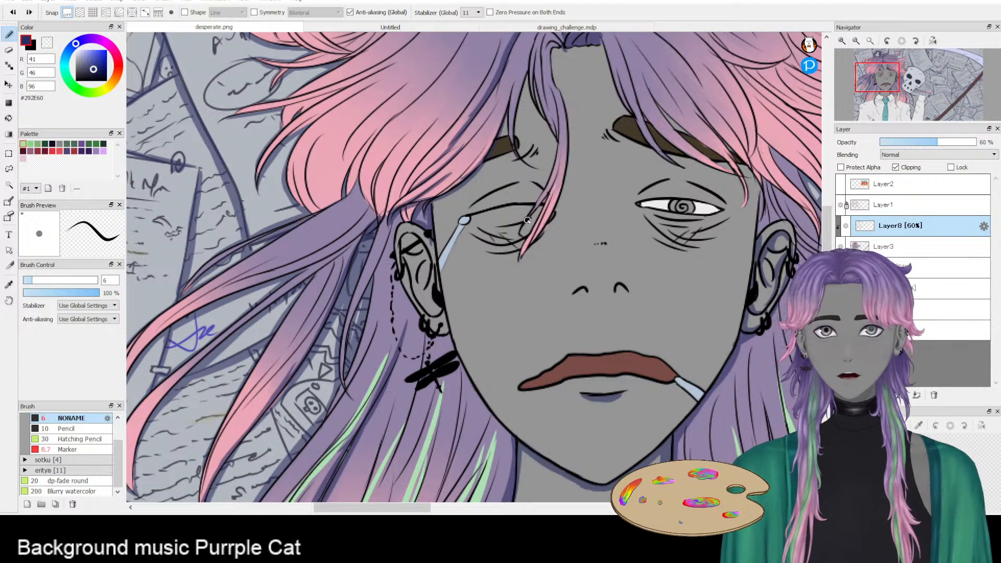
mouse_move(645, 226)
mouse_down()
mouse_move(691, 233)
mouse_move(724, 219)
mouse_move(675, 244)
mouse_move(722, 225)
mouse_up()
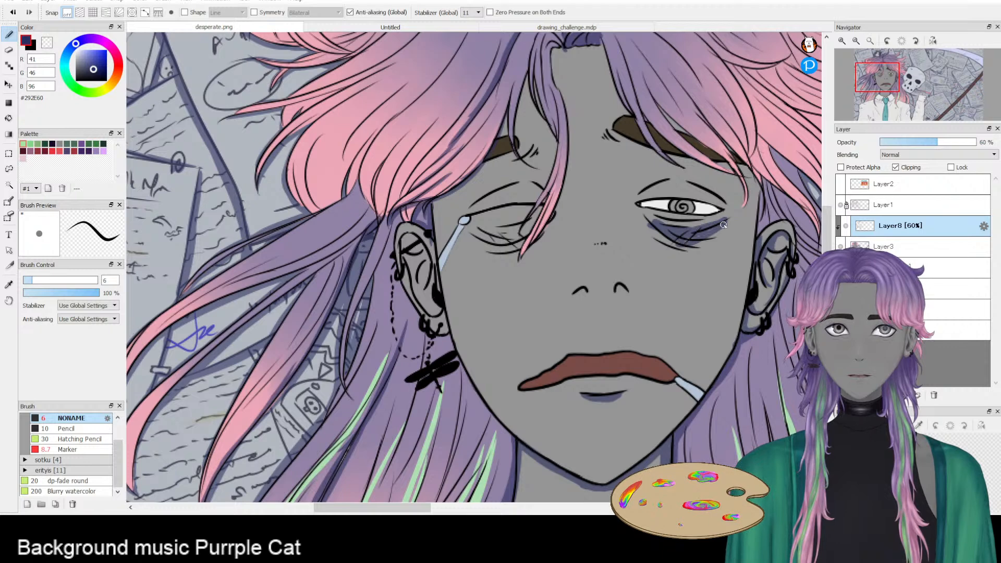
mouse_move(645, 216)
mouse_down()
mouse_move(713, 227)
mouse_move(685, 228)
mouse_move(726, 221)
mouse_move(690, 247)
mouse_move(645, 221)
mouse_move(674, 243)
mouse_move(695, 238)
mouse_move(643, 219)
mouse_move(671, 248)
mouse_move(657, 231)
mouse_up()
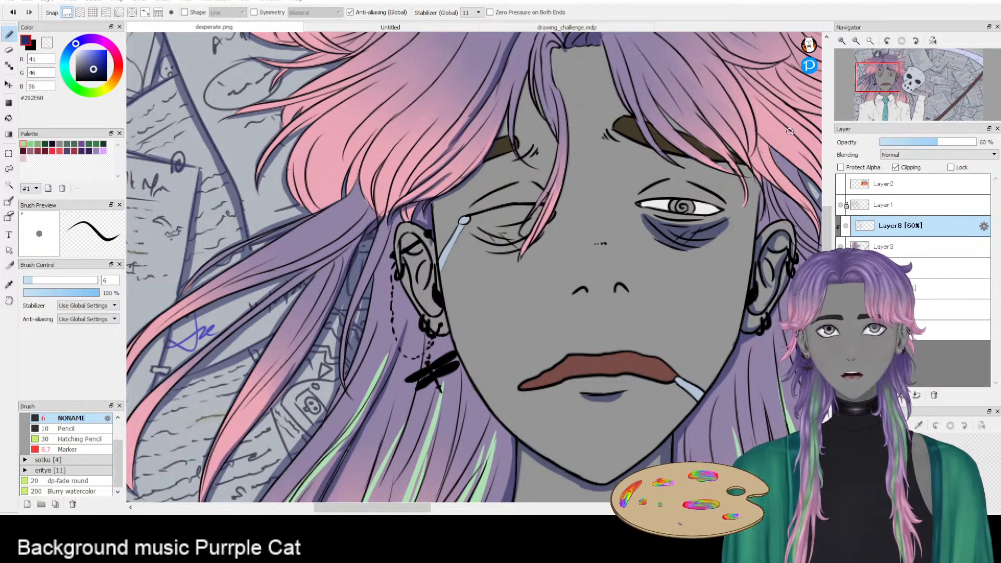
- Examine the whole illustration to judge the new eye shading against the hair, skull and background papers
scroll(732, 227, down, 4)
drag(690, 111, 452, 150)
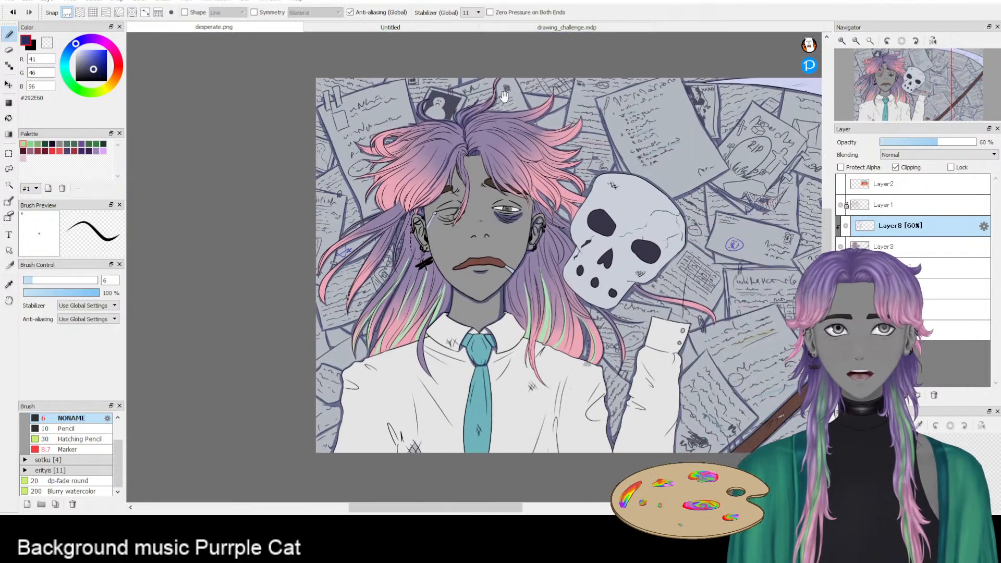
drag(791, 163, 657, 207)
scroll(583, 116, up, 4)
scroll(582, 115, down, 5)
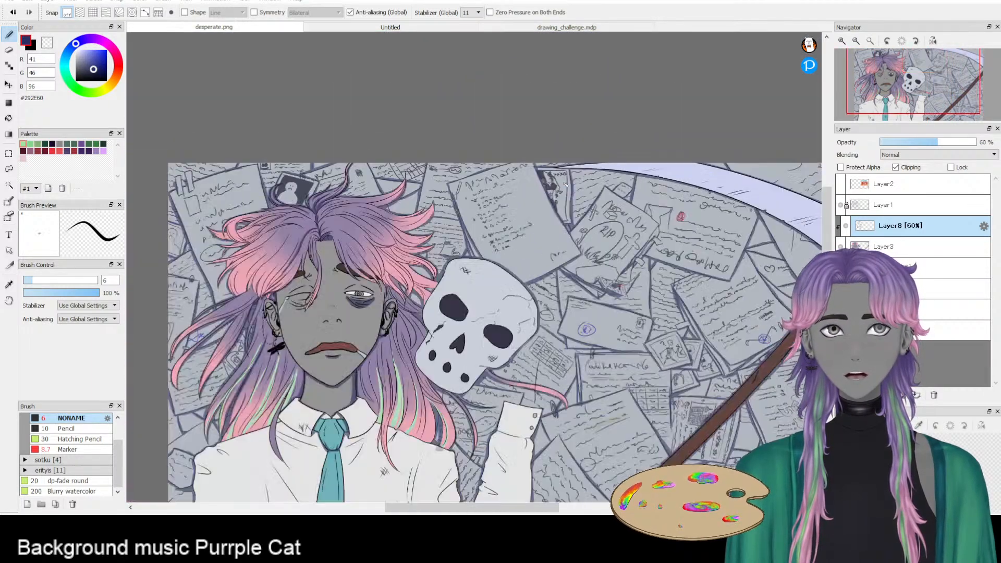
drag(645, 261, 636, 209)
scroll(601, 170, up, 3)
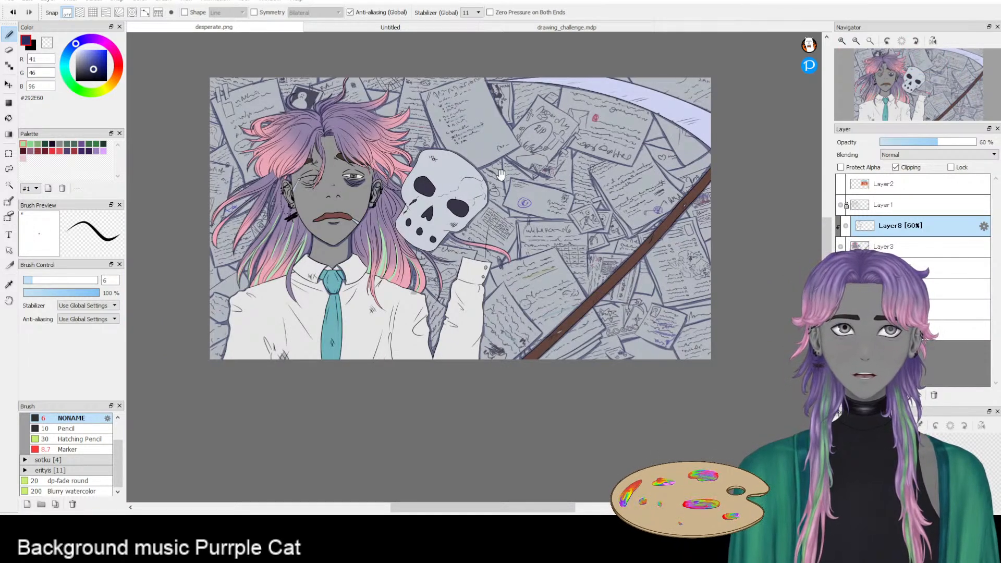
drag(498, 178, 609, 131)
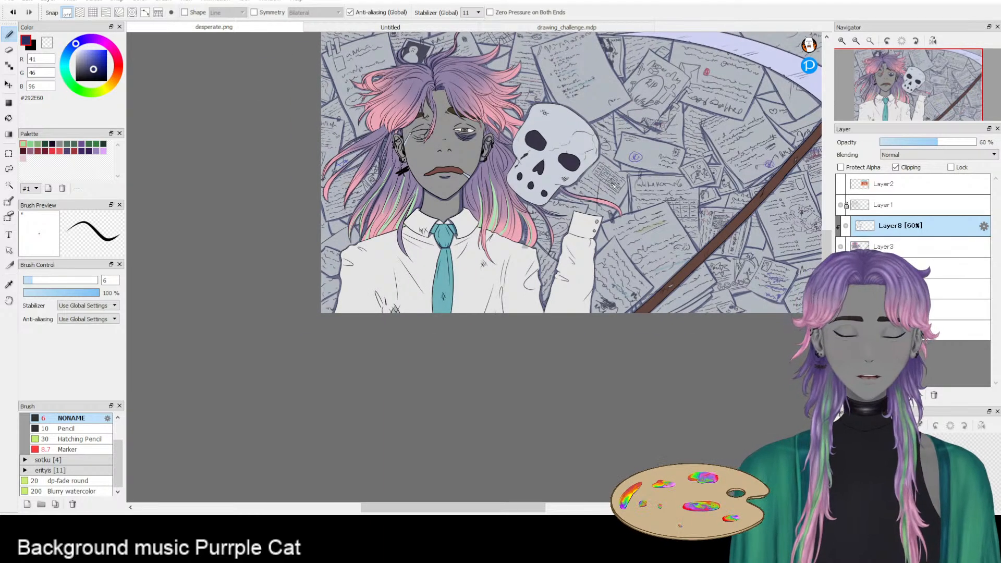
drag(450, 138, 374, 100)
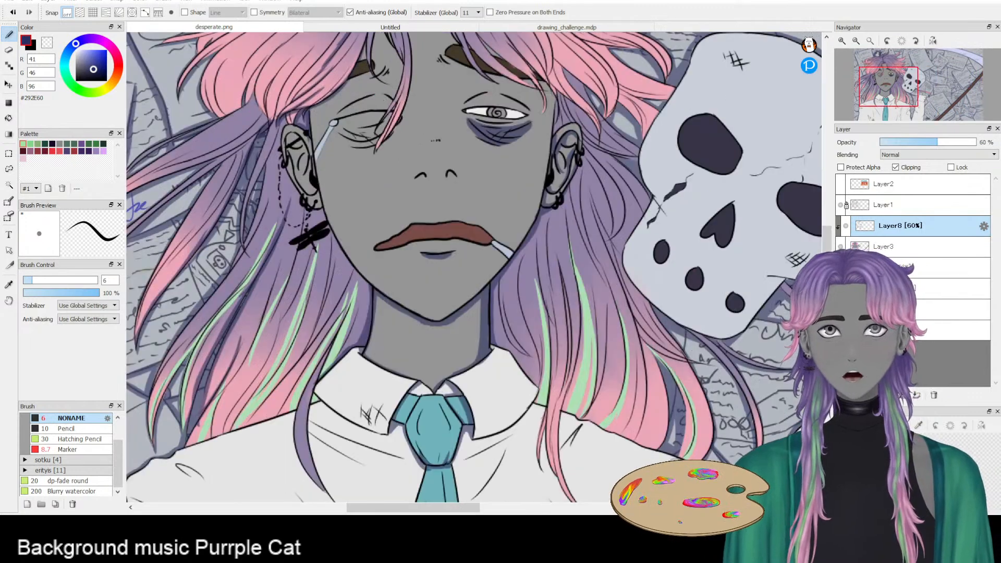
- Mirror the view and shade the bag under the closed eye around the overlapping hair strand
click(933, 41)
scroll(492, 106, up, 3)
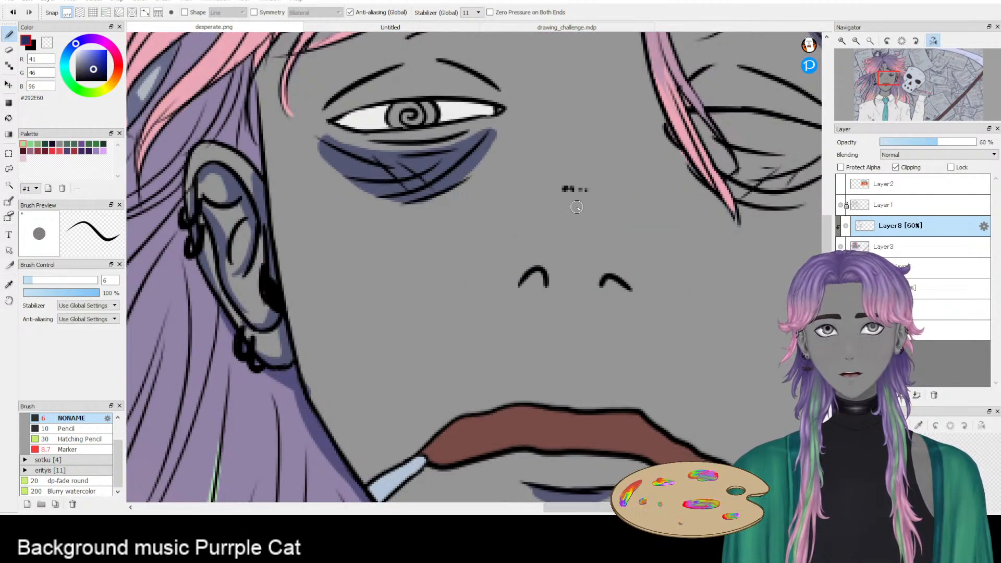
drag(730, 208, 386, 292)
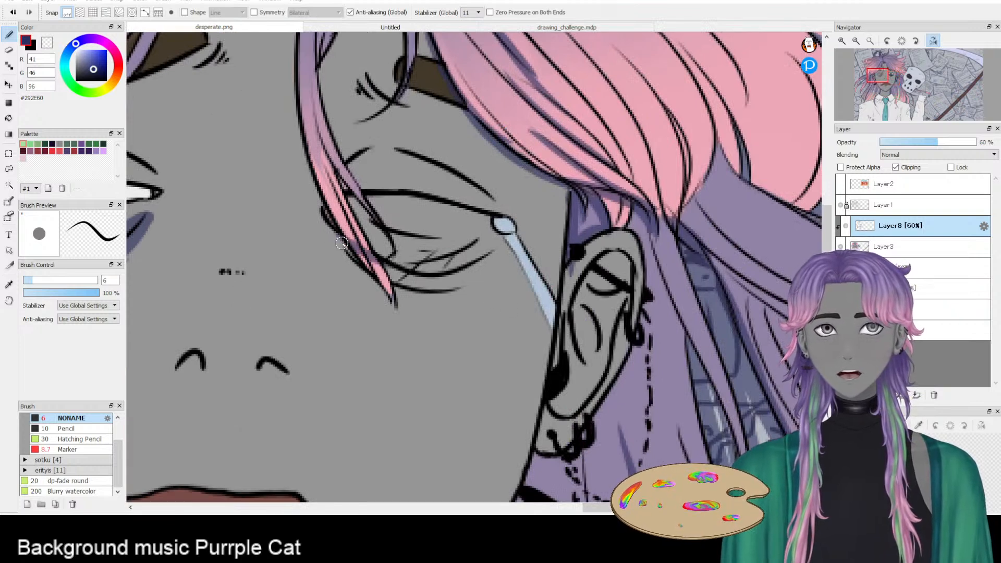
drag(344, 234, 396, 292)
key(ctrl+z)
mouse_move(376, 244)
mouse_down()
mouse_move(428, 250)
mouse_move(407, 263)
mouse_move(370, 234)
mouse_move(433, 252)
mouse_move(479, 249)
mouse_move(397, 255)
mouse_move(492, 242)
mouse_move(438, 274)
mouse_move(492, 250)
mouse_move(409, 263)
mouse_move(379, 253)
mouse_move(396, 278)
mouse_move(464, 272)
mouse_up()
mouse_move(344, 331)
mouse_down()
mouse_move(399, 323)
mouse_move(402, 334)
mouse_up()
drag(407, 333, 498, 341)
key(ctrl+z)
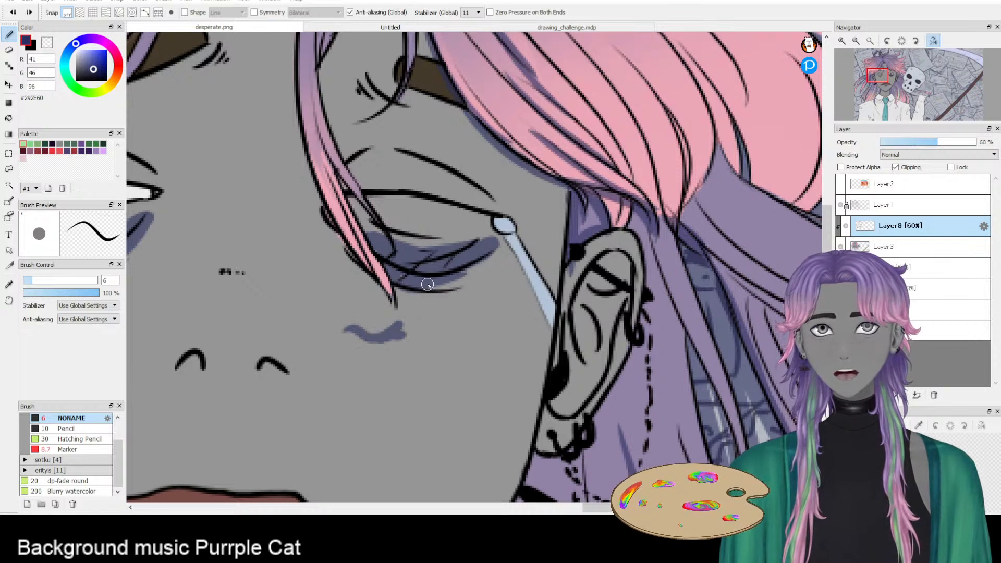
key(ctrl+z)
- Extend the bag shadow under the closed eye to its outer corner and shade along the edge of the tear
mouse_move(407, 269)
mouse_down()
mouse_move(420, 284)
mouse_move(470, 265)
mouse_move(441, 290)
mouse_move(501, 245)
mouse_move(437, 257)
mouse_move(527, 235)
mouse_move(511, 248)
mouse_move(571, 338)
mouse_up()
key(e)
key(b)
key(ctrl+z)
- Restore the unmirrored view and shade the side of the face from the hairline down along the ear to the tear
click(933, 41)
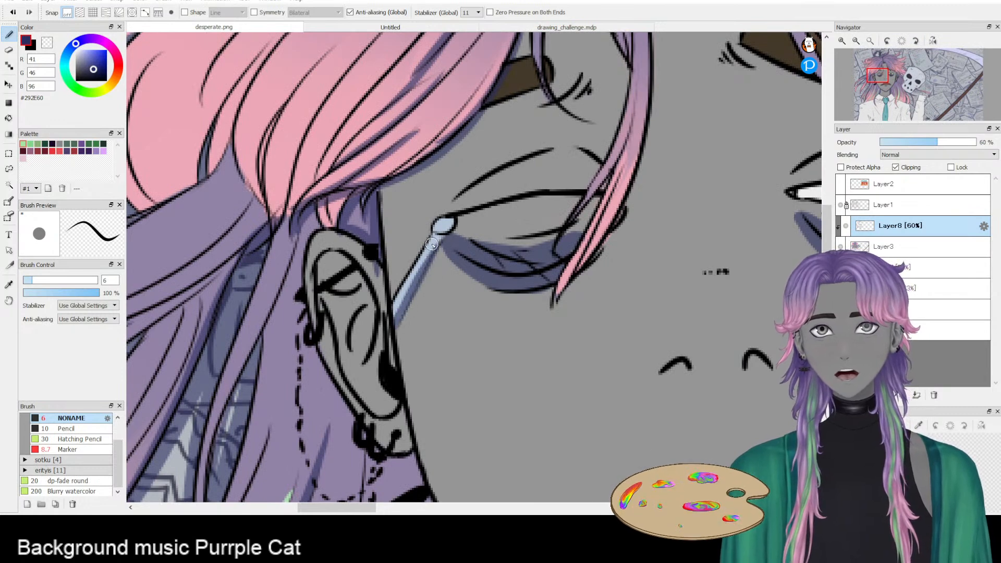
key(ctrl+z)
mouse_move(385, 192)
mouse_down()
mouse_move(394, 279)
mouse_move(386, 227)
mouse_up()
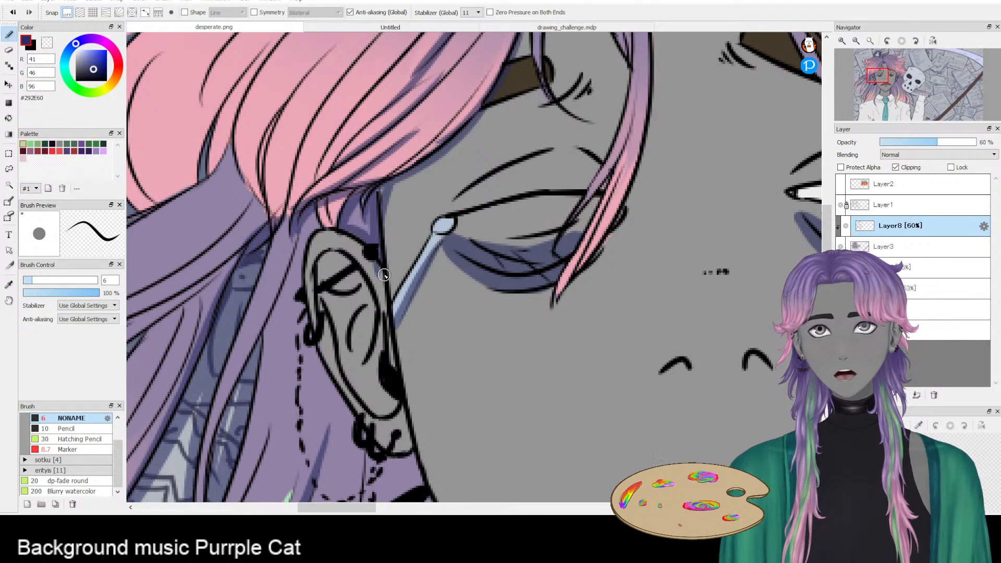
drag(383, 183, 389, 290)
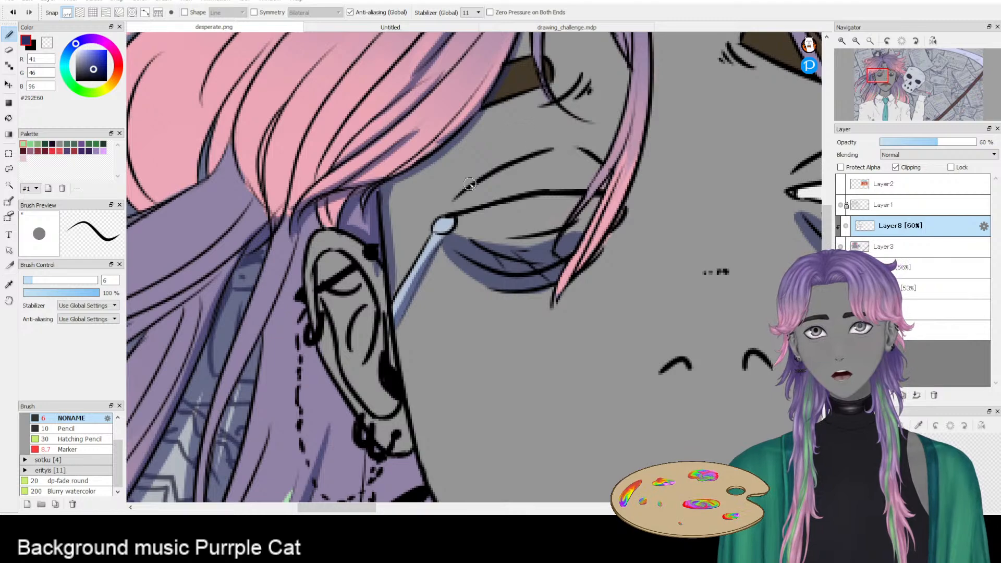
- Hide the character colours on Layer3, the line art on Layer1 and the 56% background shadow layer
scroll(521, 134, down, 3)
scroll(532, 127, down, 3)
scroll(501, 161, up, 3)
drag(696, 211, 500, 228)
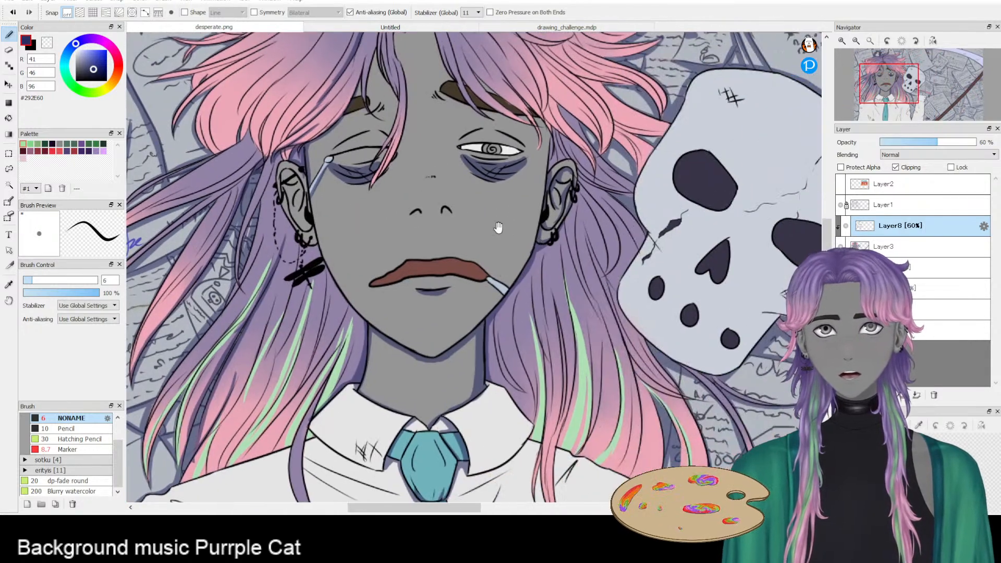
scroll(500, 227, down, 4)
click(840, 246)
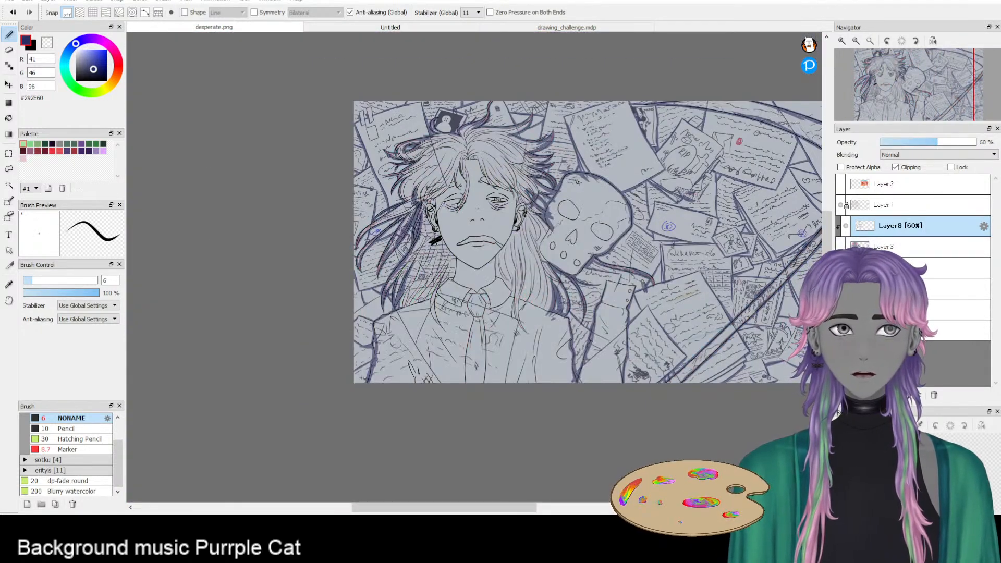
click(840, 206)
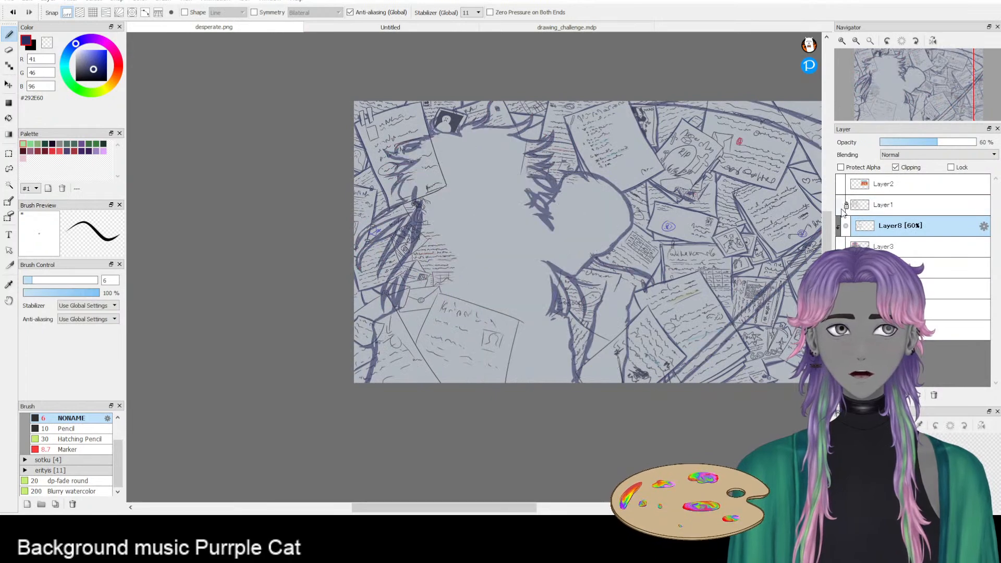
click(840, 267)
- Examine the unshaded drawings, letters and photos on the background papers, both as a whole and up close
scroll(613, 237, down, 1)
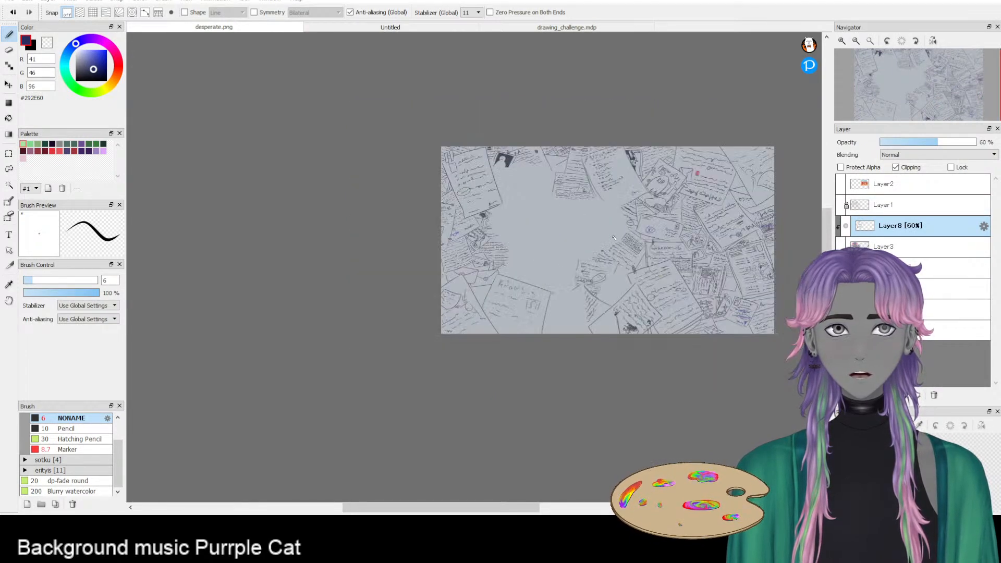
scroll(613, 238, up, 3)
drag(636, 305, 597, 174)
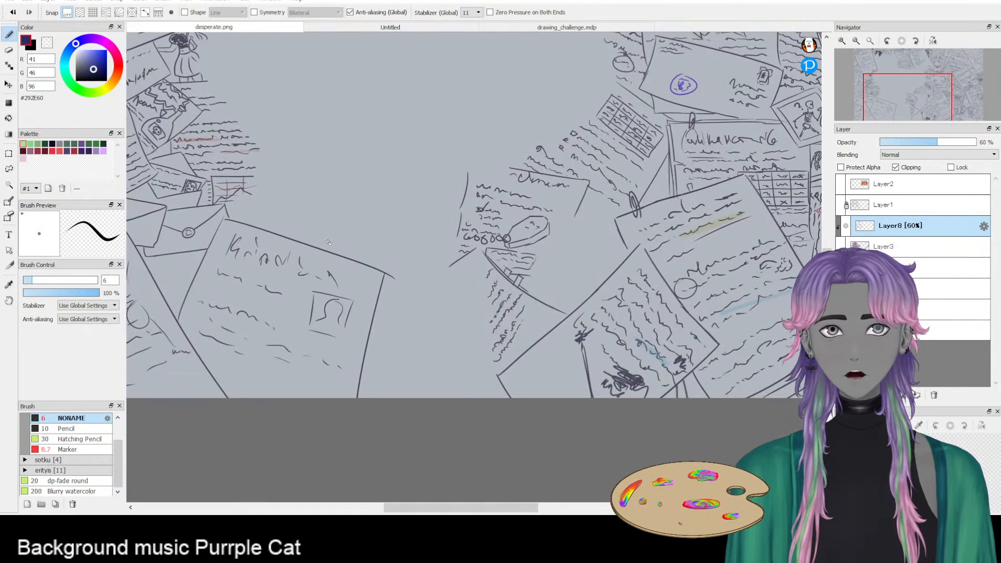
scroll(339, 235, down, 2)
drag(429, 179, 347, 169)
scroll(631, 274, up, 4)
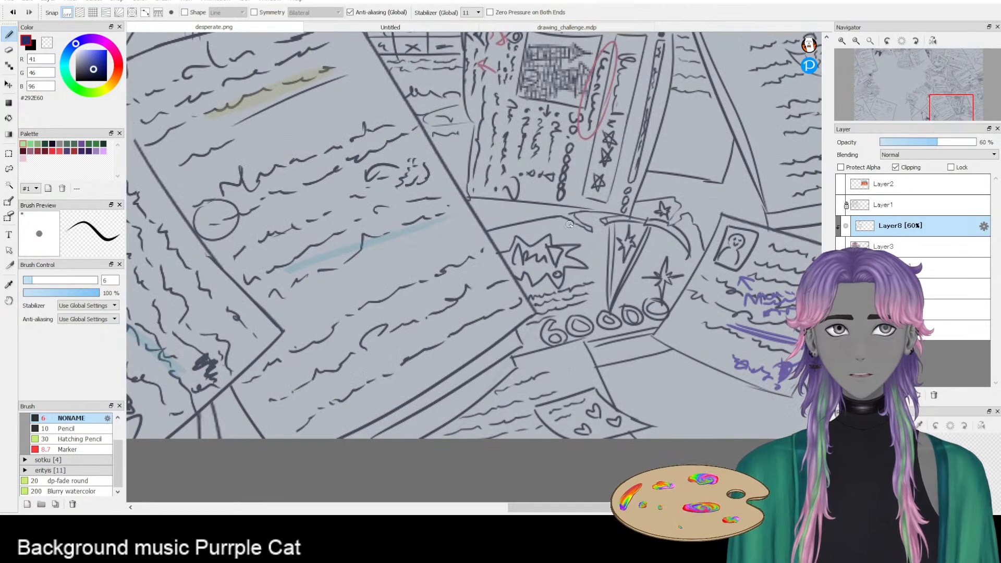
scroll(620, 263, down, 4)
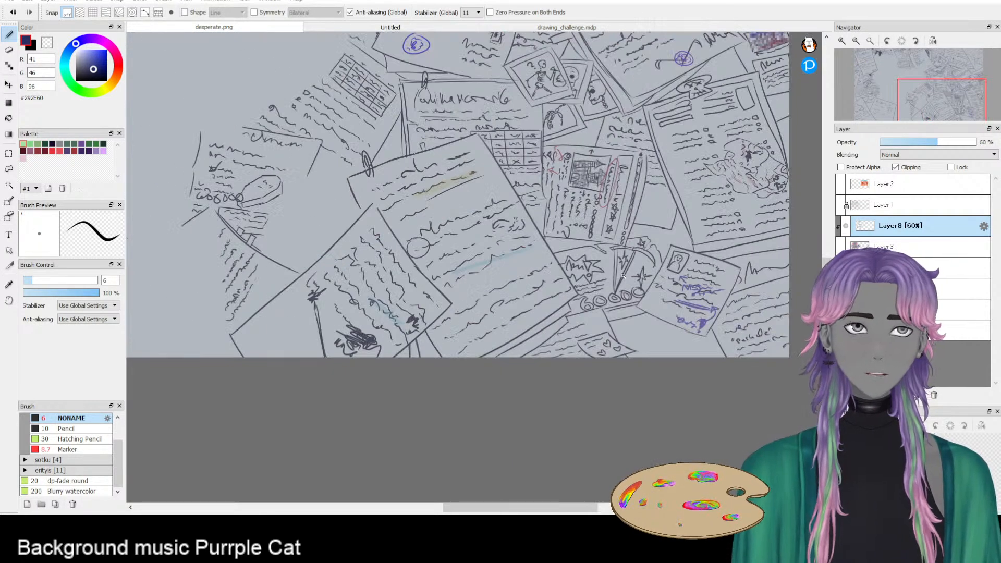
scroll(620, 263, up, 4)
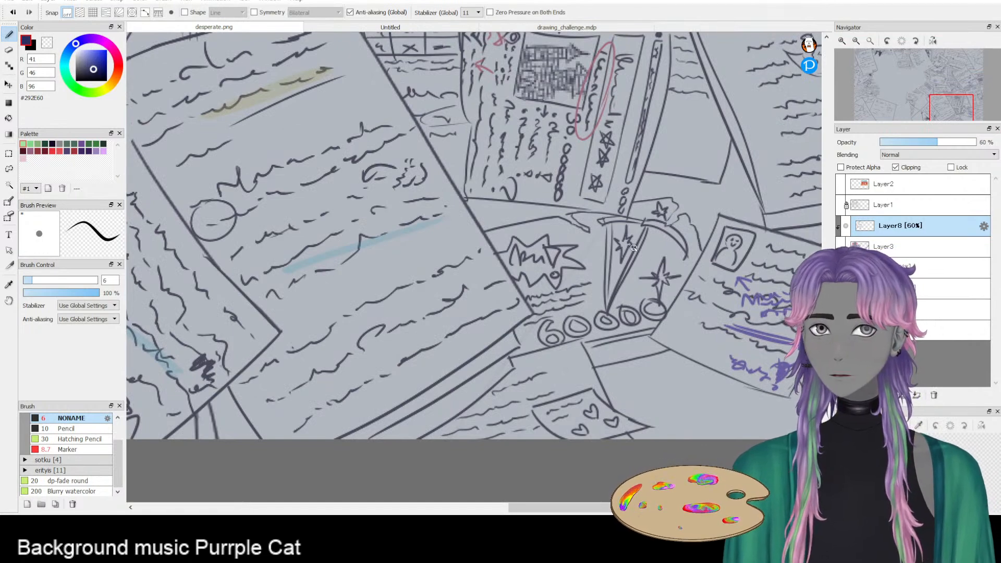
scroll(614, 257, down, 2)
scroll(614, 257, up, 2)
scroll(615, 257, down, 4)
scroll(598, 361, up, 2)
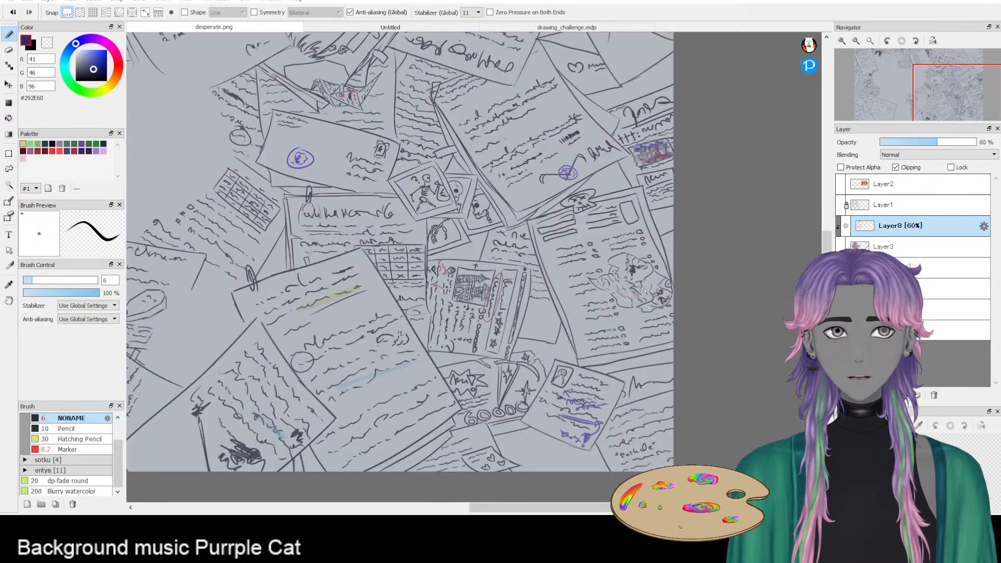
scroll(632, 294, up, 2)
scroll(591, 284, down, 3)
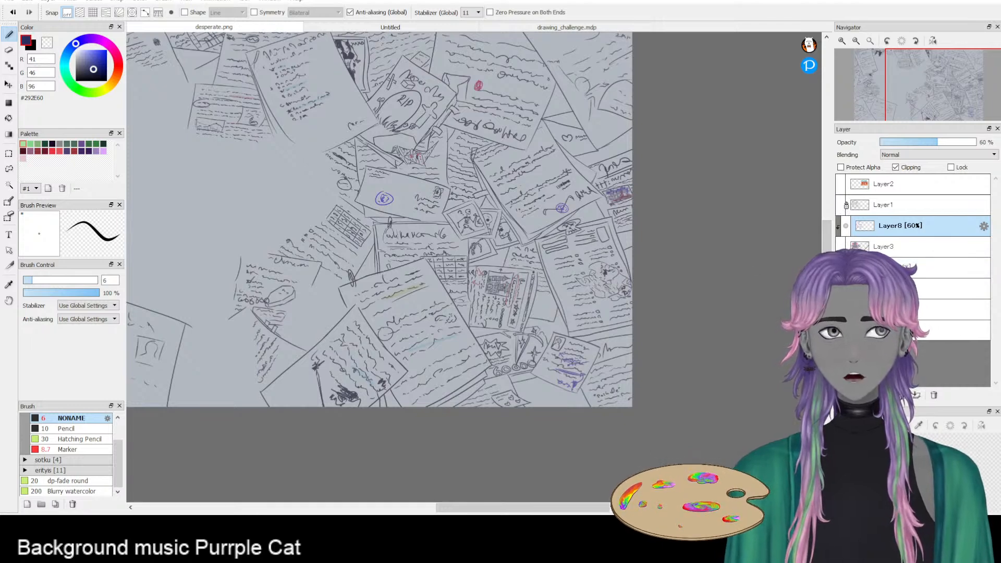
- On the visible 56% shadow layer, shade the lower outline and folds of the crumpled scrap on the checklist page, tidying with the eraser
scroll(629, 272, up, 4)
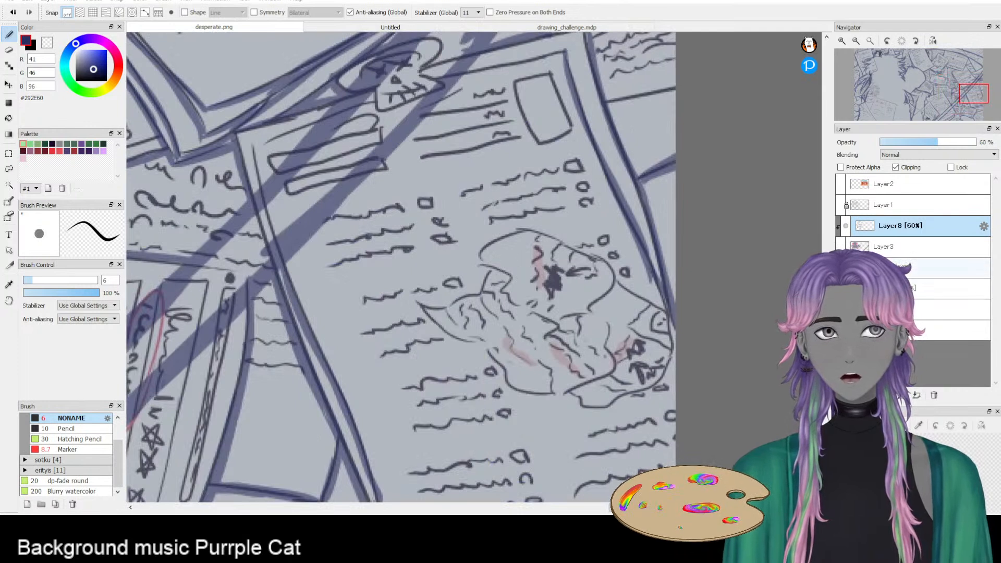
click(912, 267)
mouse_move(479, 248)
mouse_down()
mouse_move(513, 281)
mouse_move(483, 267)
mouse_move(497, 276)
mouse_move(497, 295)
mouse_move(501, 280)
mouse_move(513, 306)
mouse_move(532, 315)
mouse_move(504, 294)
mouse_move(502, 273)
mouse_move(479, 290)
mouse_move(495, 304)
mouse_move(485, 273)
mouse_move(465, 295)
mouse_move(480, 291)
mouse_move(441, 313)
mouse_move(457, 322)
mouse_move(426, 290)
mouse_move(440, 330)
mouse_move(424, 309)
mouse_move(455, 333)
mouse_move(424, 305)
mouse_move(459, 339)
mouse_move(446, 332)
mouse_move(485, 344)
mouse_move(466, 338)
mouse_move(503, 365)
mouse_move(483, 351)
mouse_move(497, 383)
mouse_move(501, 371)
mouse_move(528, 389)
mouse_move(511, 388)
mouse_move(595, 383)
mouse_up()
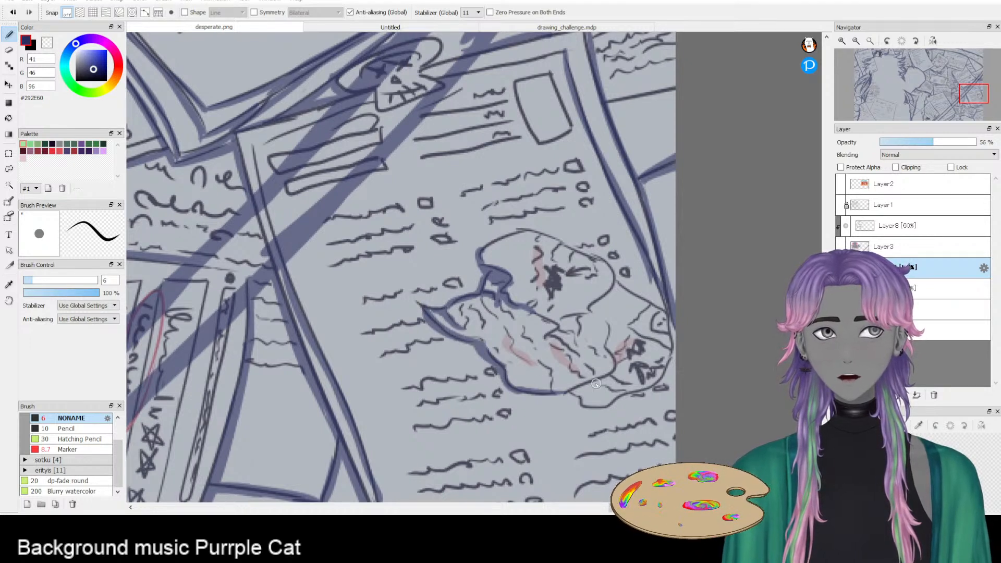
mouse_move(552, 323)
mouse_down()
mouse_move(510, 313)
mouse_move(490, 294)
mouse_move(513, 334)
mouse_up()
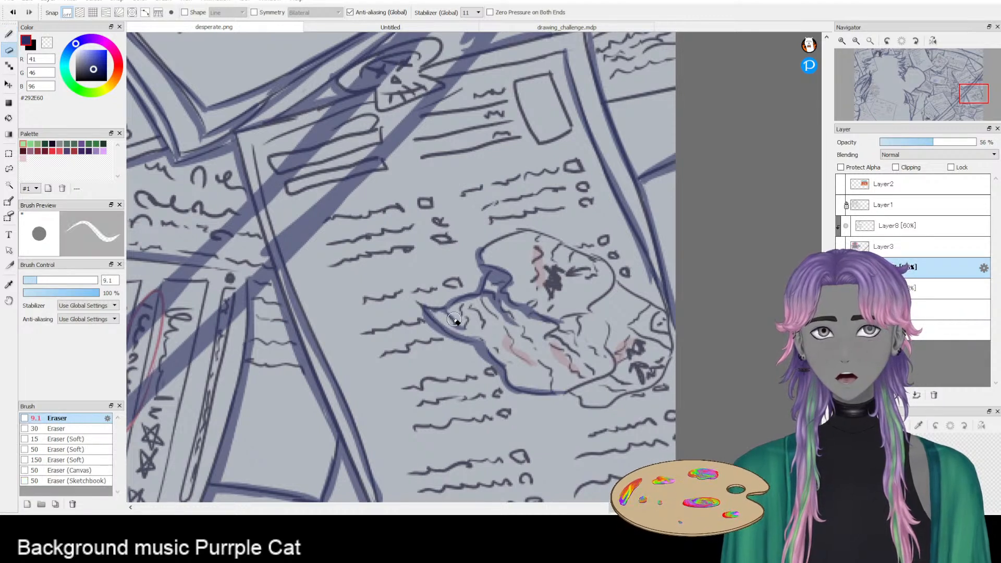
mouse_move(565, 398)
mouse_down()
mouse_move(520, 392)
mouse_move(600, 409)
mouse_move(643, 394)
mouse_move(673, 371)
mouse_move(670, 322)
mouse_move(663, 370)
mouse_move(675, 323)
mouse_up()
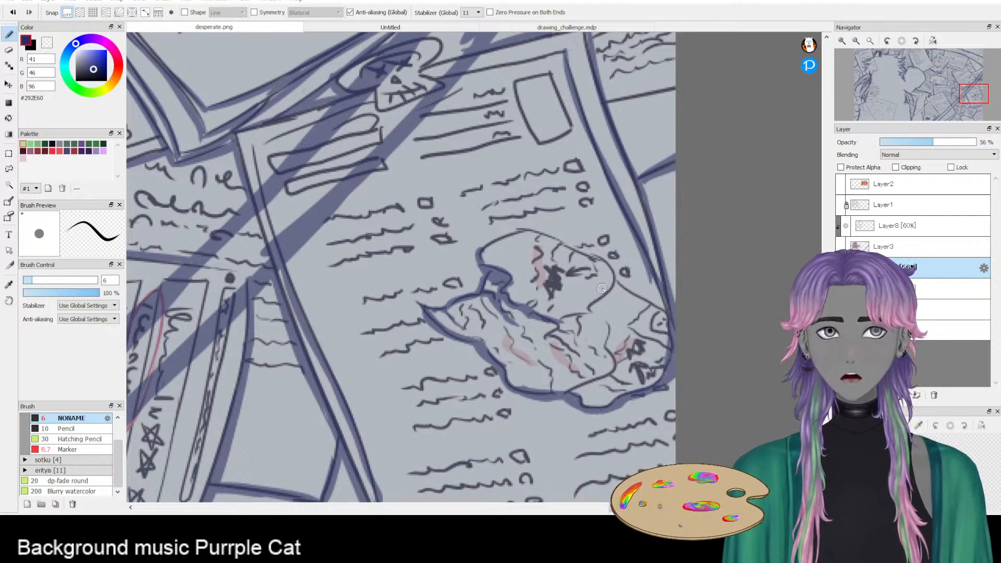
drag(560, 219, 714, 391)
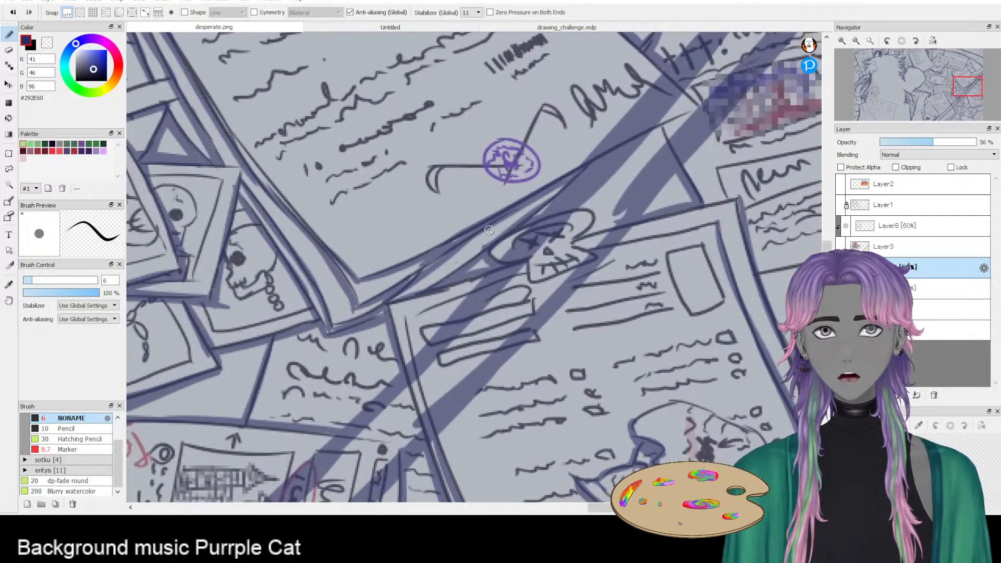
mouse_move(657, 341)
mouse_down()
mouse_move(718, 335)
mouse_move(700, 332)
mouse_move(707, 337)
mouse_move(705, 308)
mouse_up()
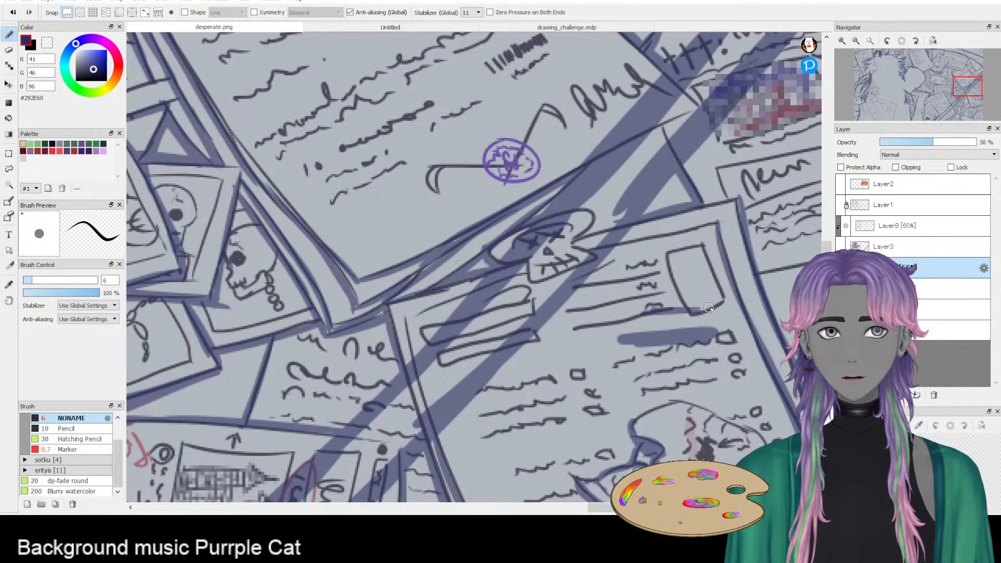
key(ctrl+z)
key(ctrl+z)
drag(755, 340, 636, 260)
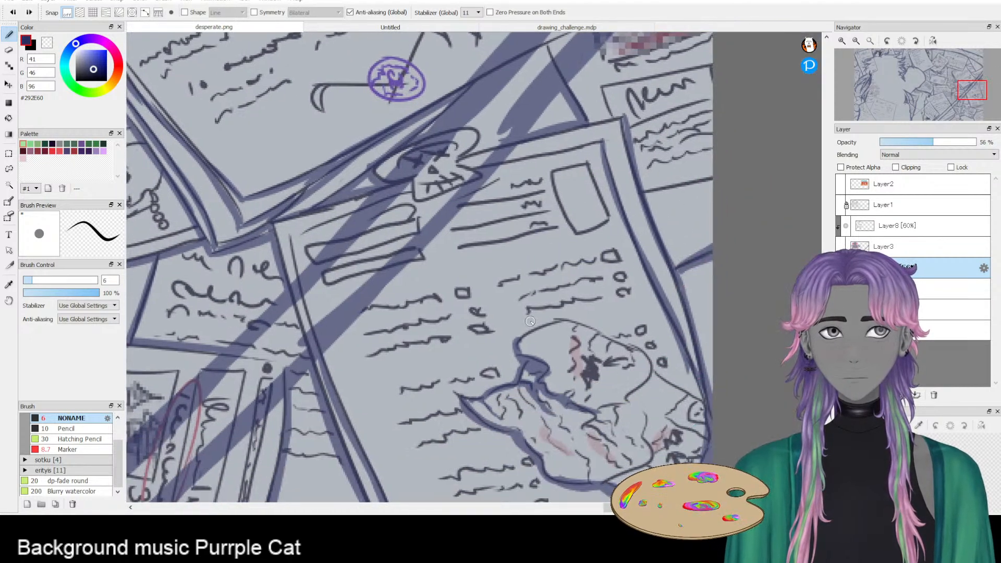
- Shade the upper outline, inner fold and dark marks of the crumpled scrap, and check the result across the whole background
mouse_move(513, 345)
mouse_down()
mouse_move(595, 324)
mouse_move(604, 340)
mouse_move(625, 339)
mouse_move(663, 379)
mouse_move(705, 414)
mouse_up()
mouse_move(653, 386)
mouse_down()
mouse_move(603, 407)
mouse_move(599, 417)
mouse_move(613, 417)
mouse_up()
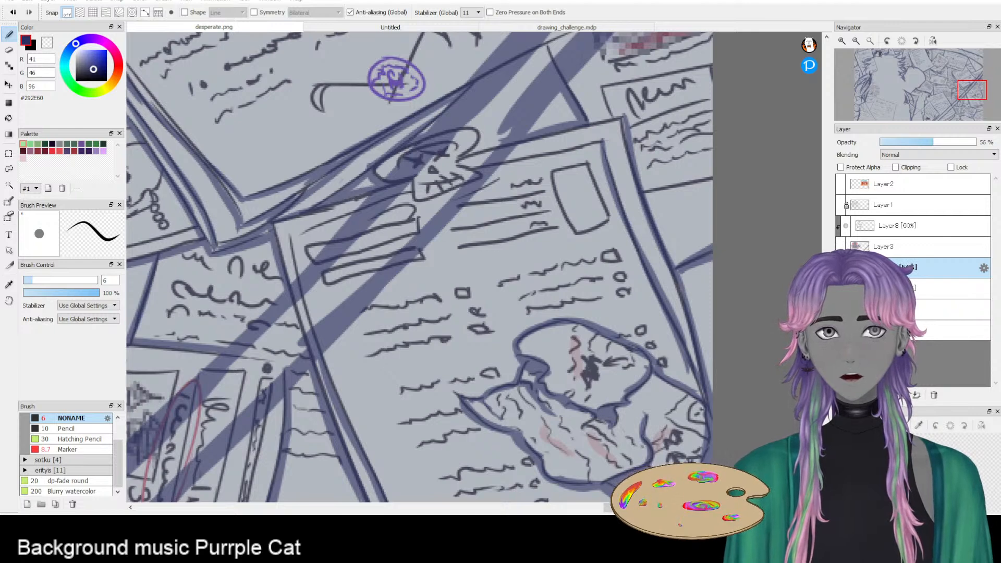
mouse_move(568, 319)
mouse_down()
mouse_move(523, 345)
mouse_move(530, 332)
mouse_up()
mouse_move(562, 367)
mouse_down()
mouse_move(574, 350)
mouse_move(572, 370)
mouse_move(572, 348)
mouse_move(568, 378)
mouse_move(580, 349)
mouse_move(589, 371)
mouse_up()
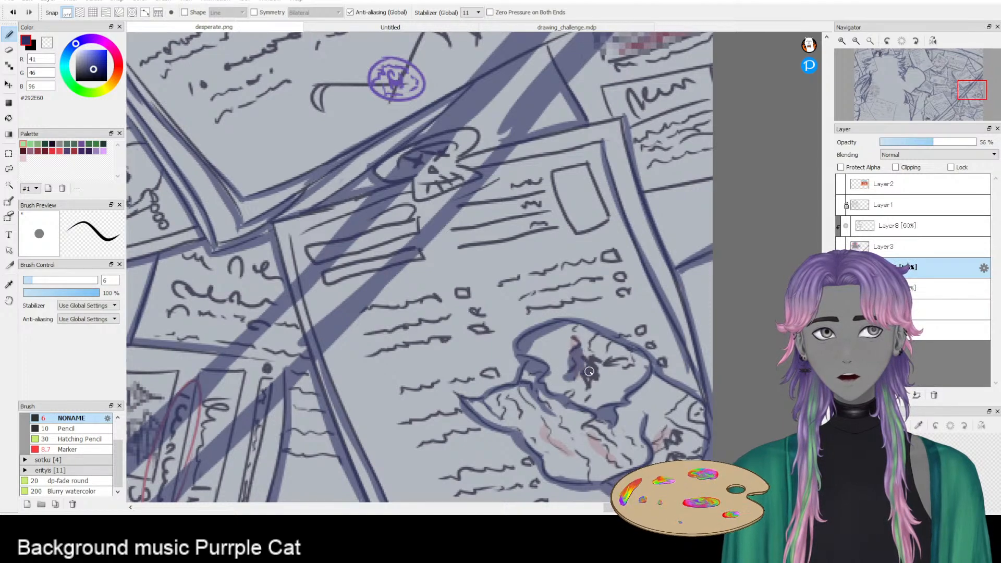
scroll(589, 371, down, 5)
scroll(557, 402, up, 5)
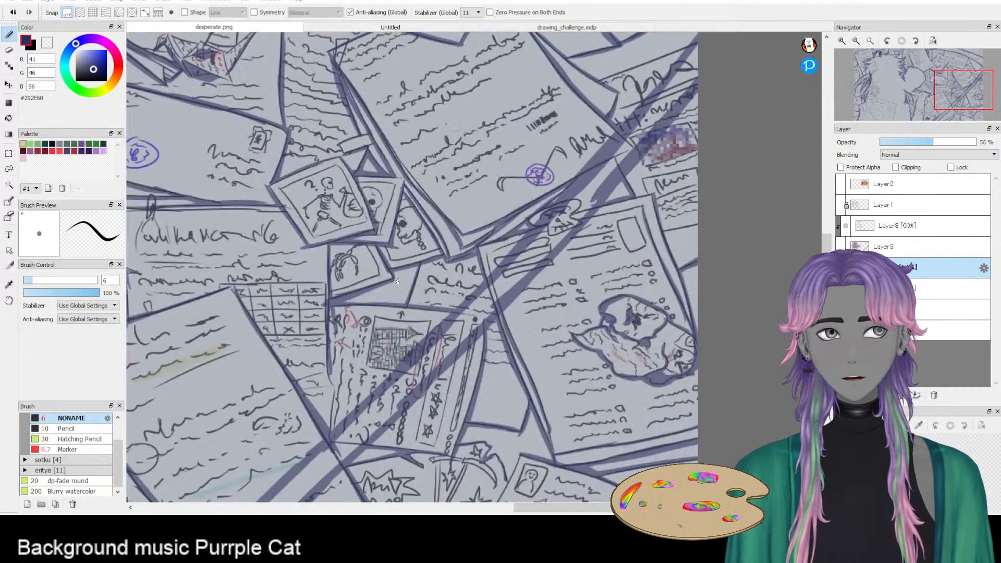
scroll(578, 262, down, 5)
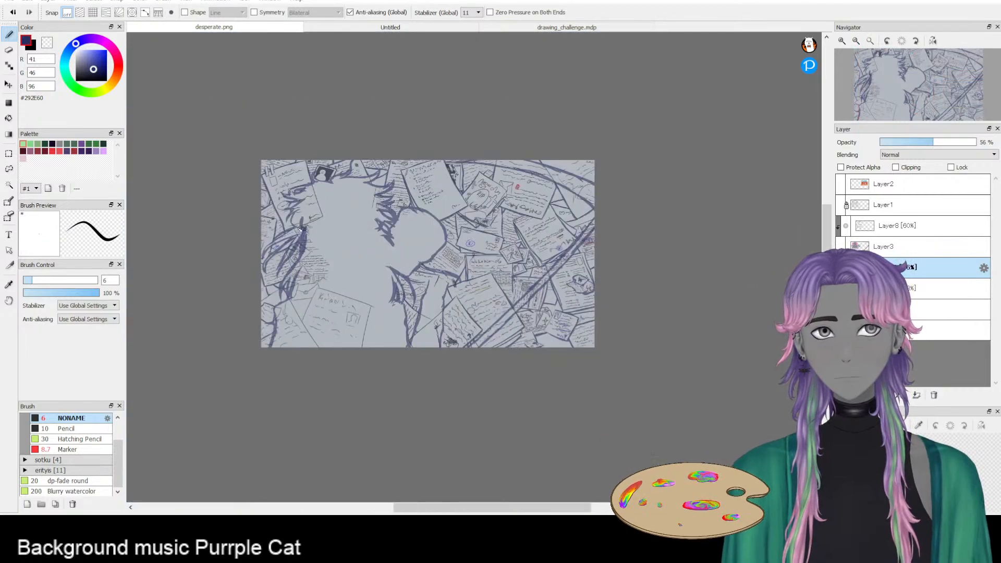
- Examine the shading on the background papers up close, from the browser-style page with the castle to the letters, using rotated and mirrored views
scroll(306, 235, up, 5)
scroll(670, 167, up, 2)
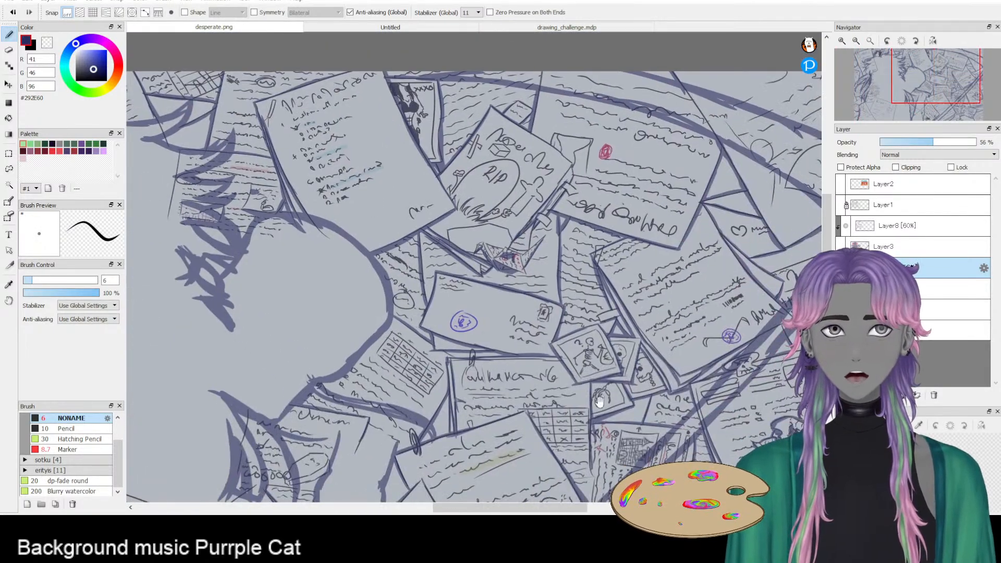
scroll(457, 426, down, 2)
scroll(457, 426, up, 3)
scroll(457, 426, down, 3)
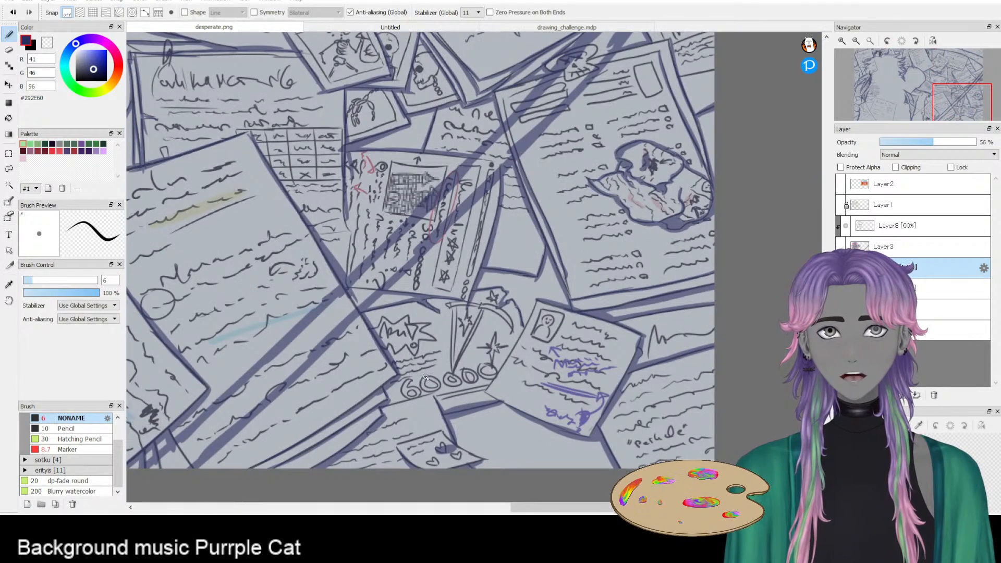
drag(429, 307, 477, 400)
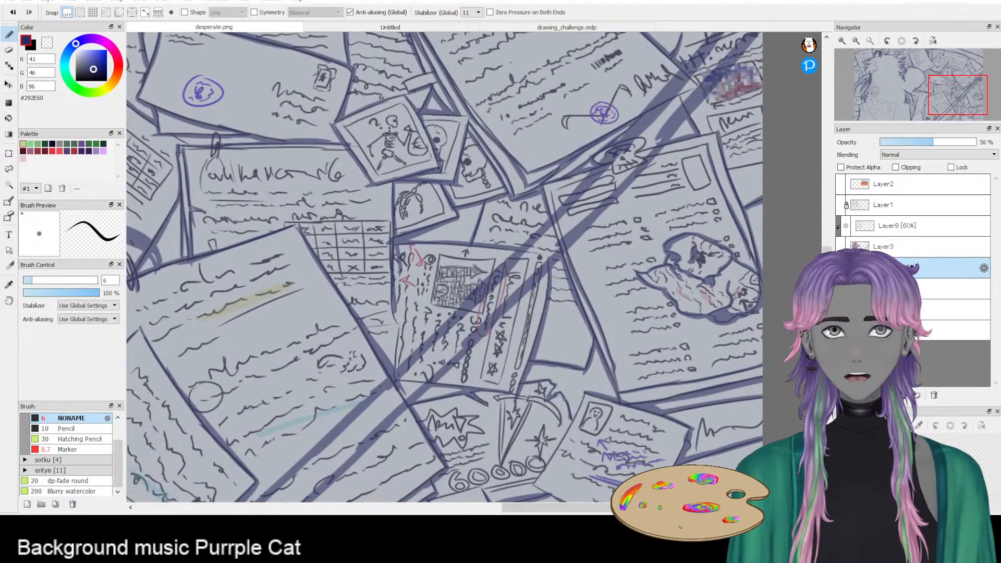
mouse_move(920, 41)
drag(906, 55, 861, 65)
scroll(522, 327, up, 2)
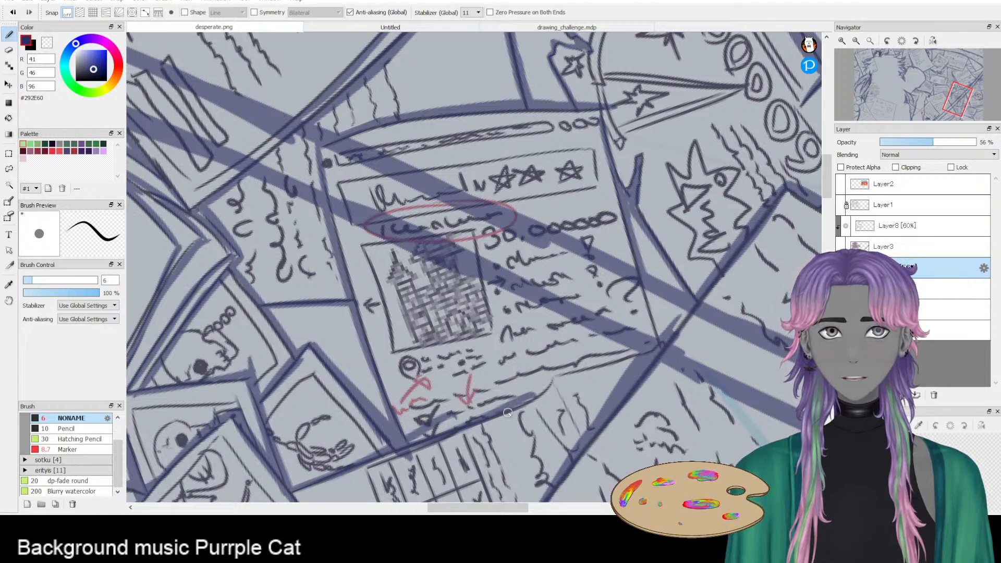
scroll(498, 408, down, 4)
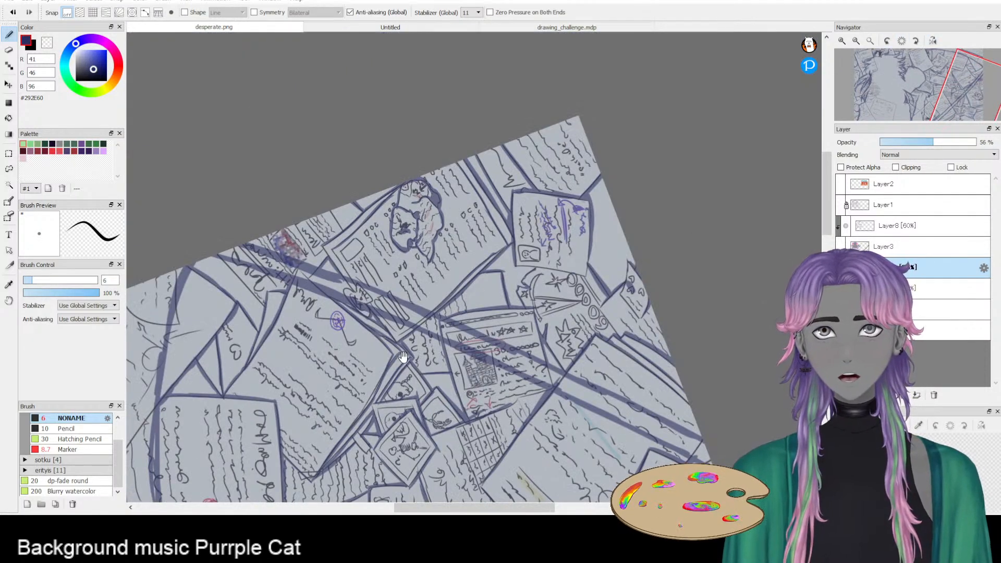
drag(399, 358, 417, 338)
click(933, 42)
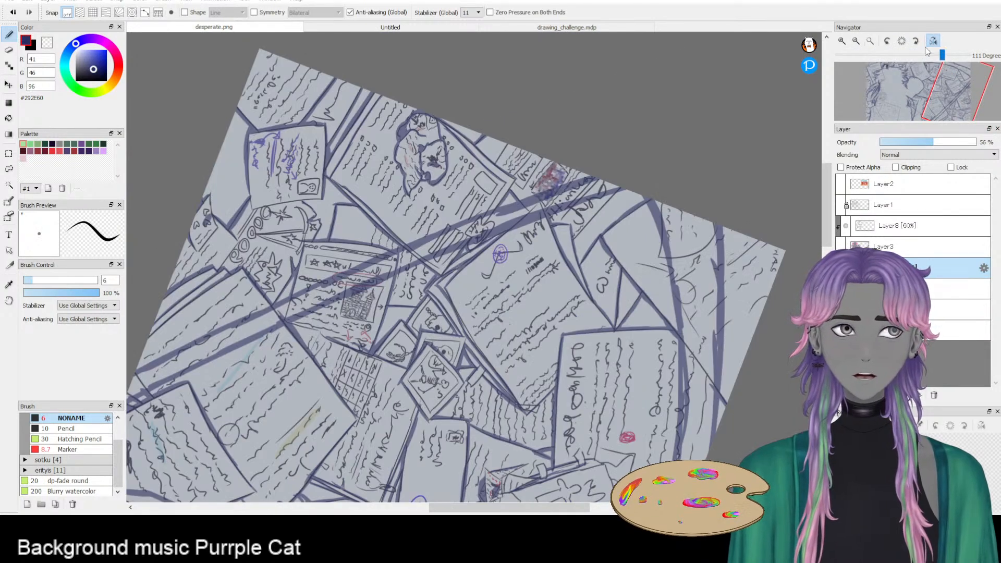
click(901, 41)
mouse_move(405, 177)
mouse_down()
mouse_move(757, 339)
mouse_move(737, 346)
mouse_up()
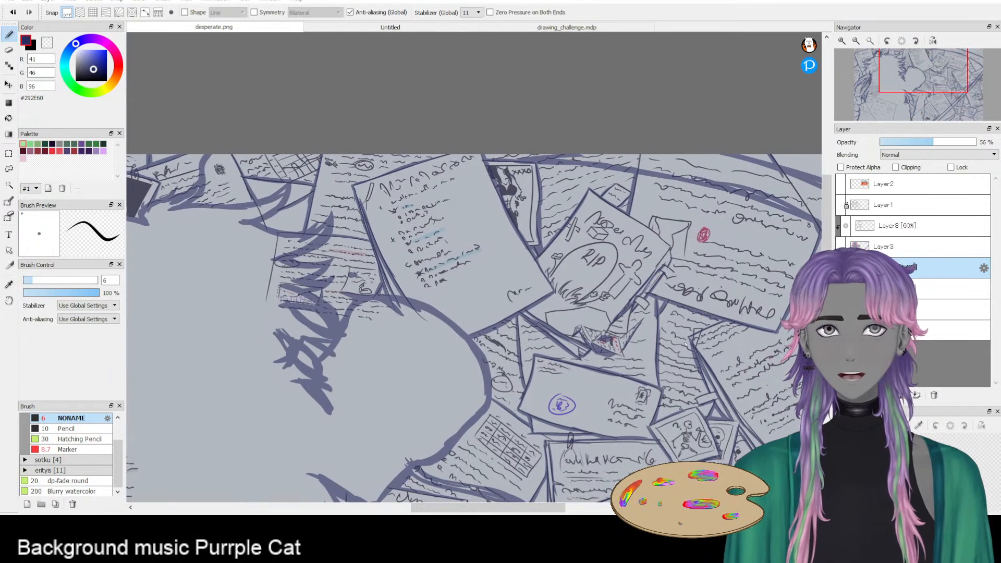
- Add dark blue shading at the head of the folded paper crane beneath the RIP card
scroll(672, 349, up, 3)
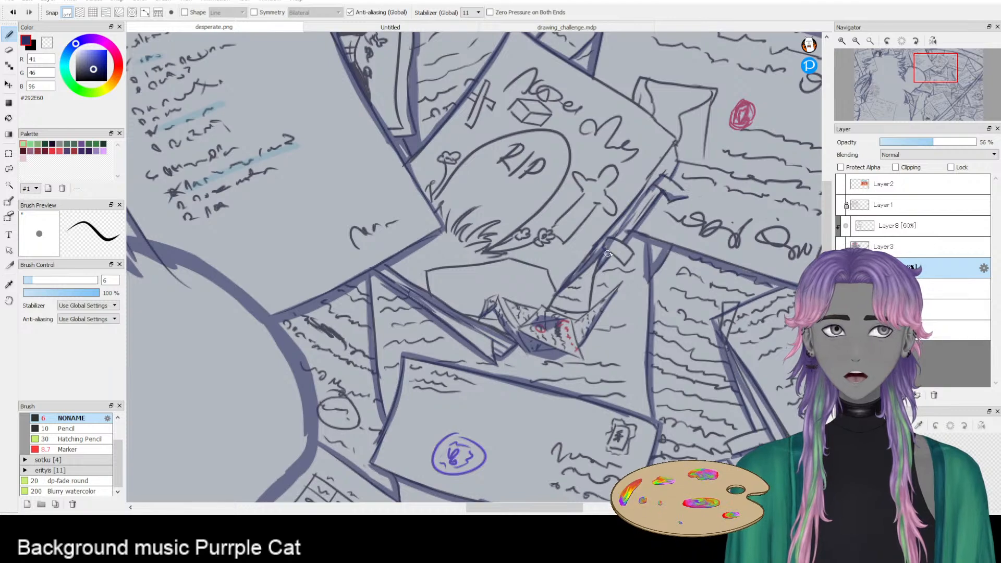
drag(607, 246, 631, 257)
scroll(547, 354, down, 2)
scroll(548, 355, up, 3)
scroll(596, 288, down, 3)
scroll(595, 288, down, 2)
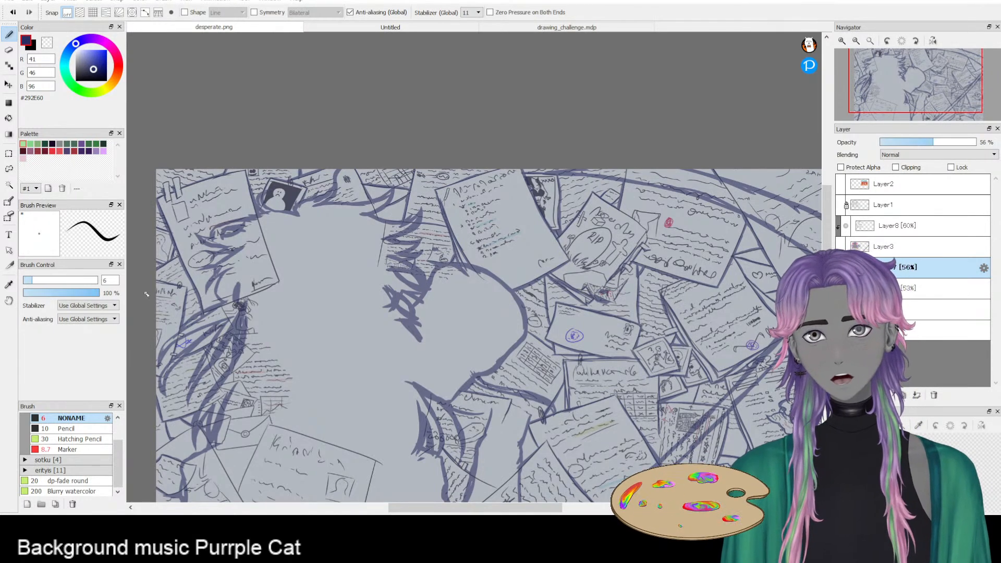
- Examine the shading on the envelope, skeleton photos, highlighted letter and table pages, both up close and across the whole background
scroll(516, 348, up, 2)
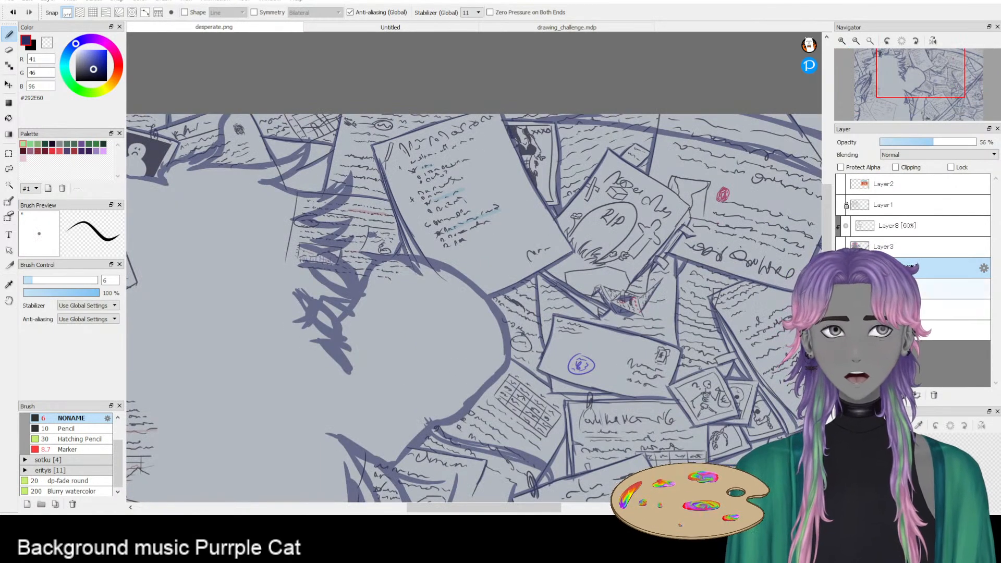
scroll(605, 324, down, 3)
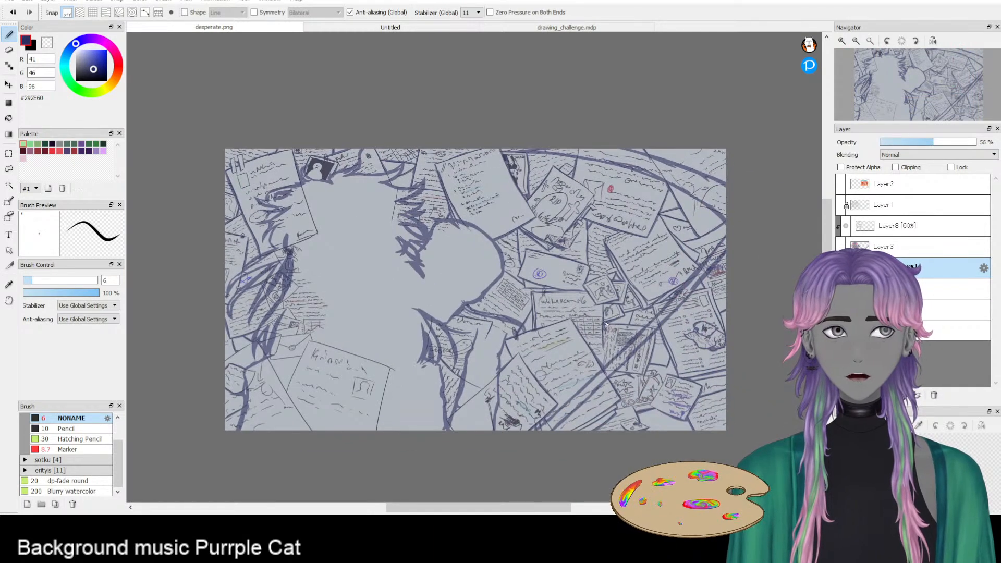
scroll(568, 295, up, 3)
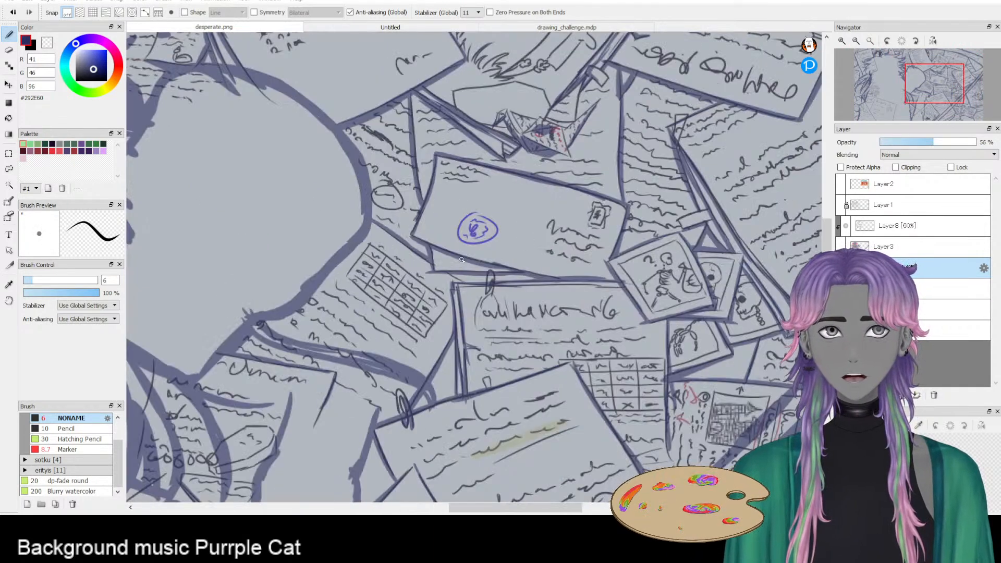
drag(605, 285, 443, 308)
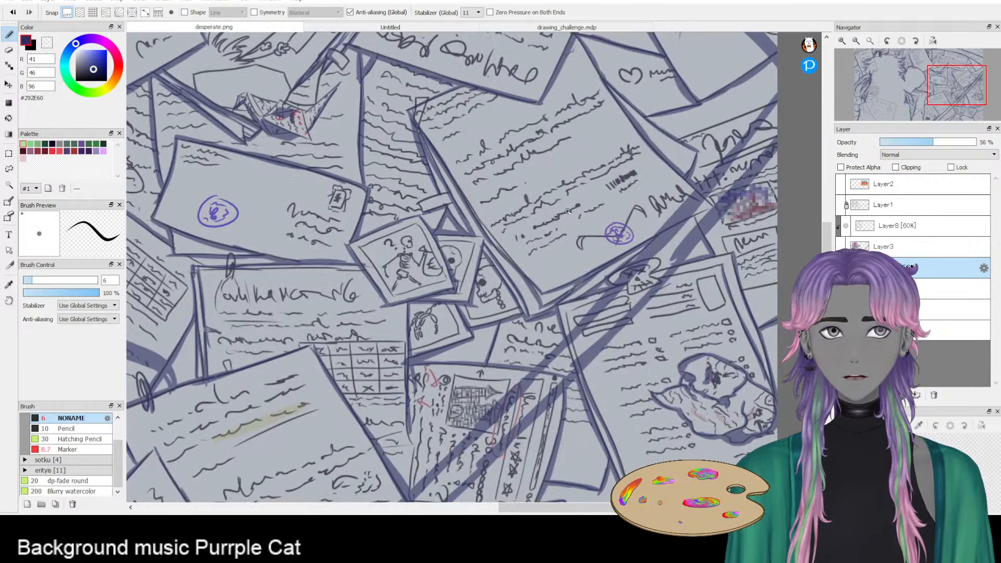
scroll(449, 285, up, 2)
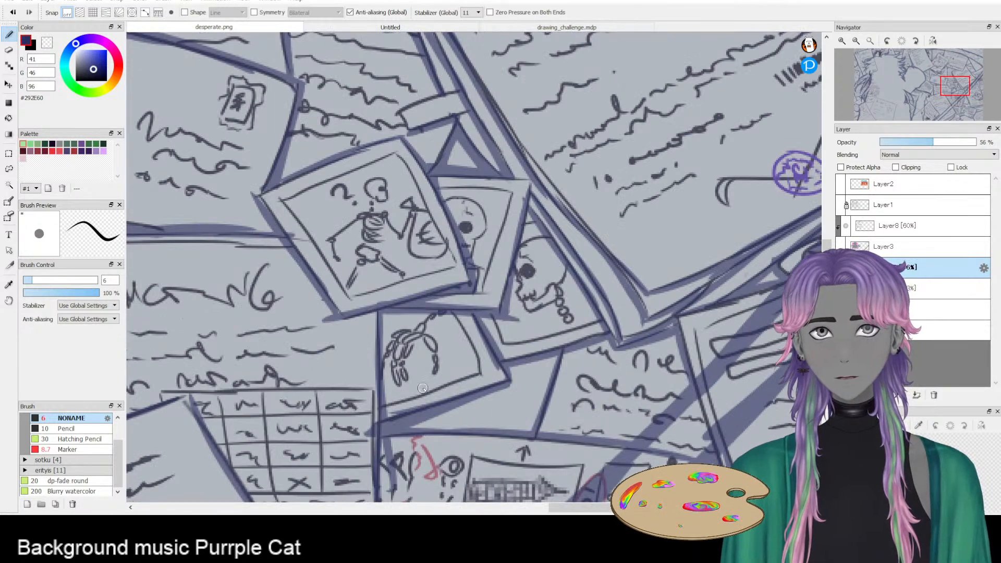
scroll(452, 253, down, 3)
scroll(561, 282, up, 2)
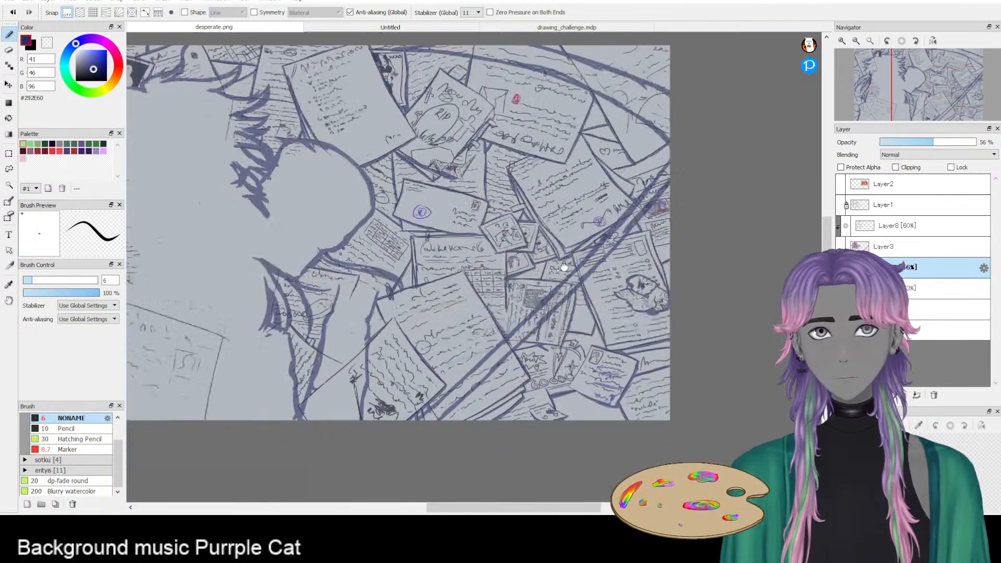
scroll(562, 282, down, 2)
scroll(470, 147, up, 3)
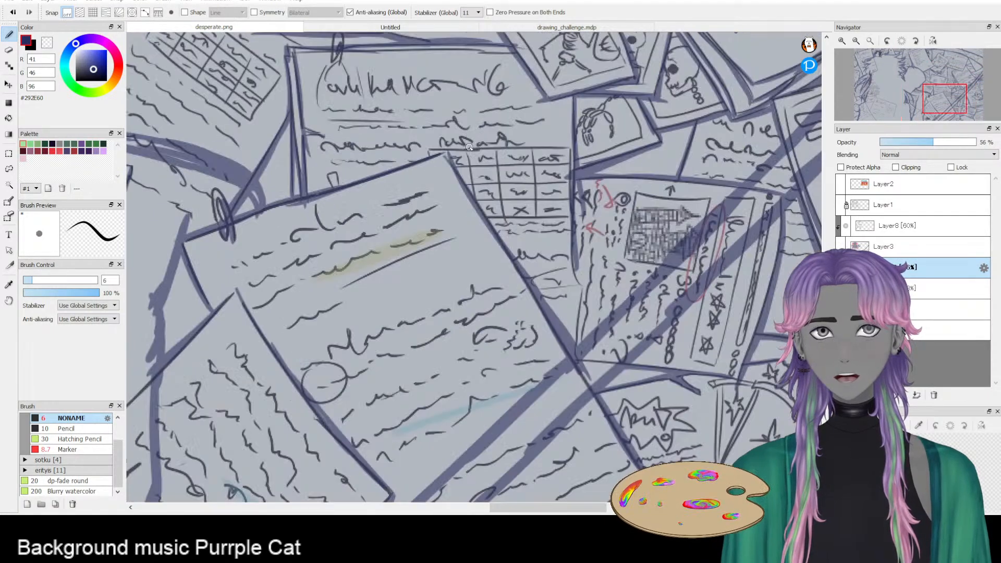
scroll(500, 204, down, 4)
drag(420, 174, 641, 239)
scroll(623, 405, up, 2)
scroll(623, 406, down, 4)
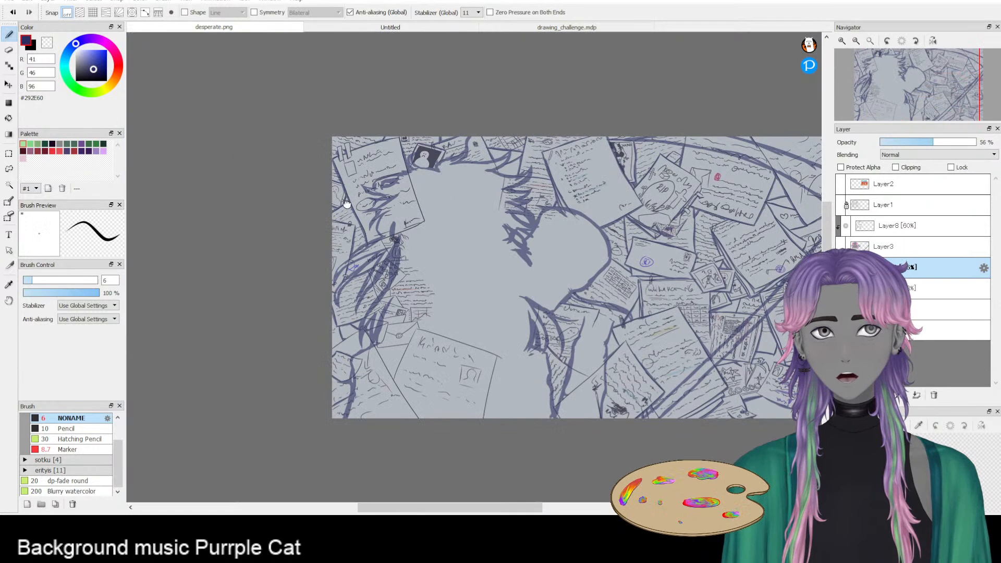
scroll(429, 247, up, 3)
scroll(429, 246, down, 2)
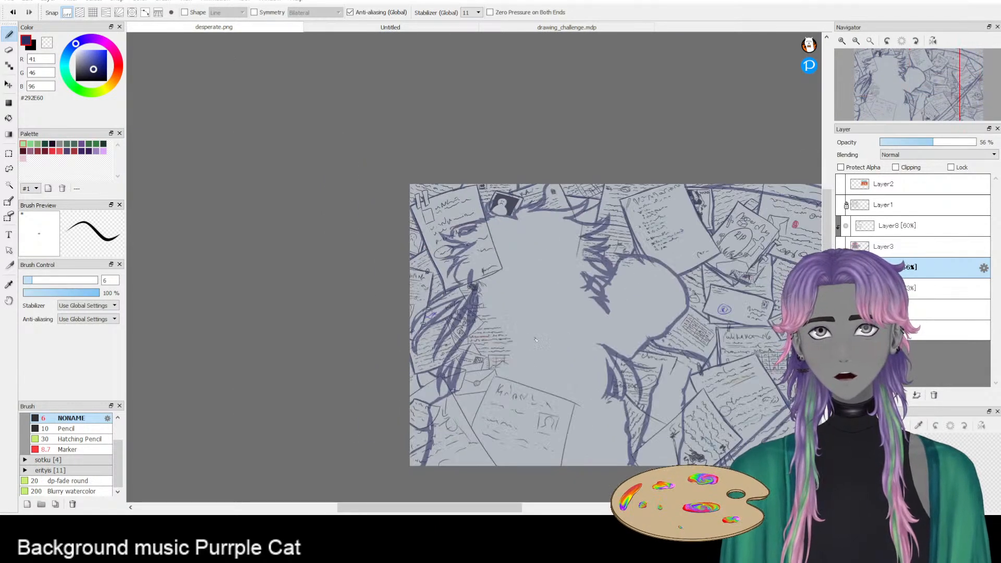
- Show the character colours on Layer3 and the line art on Layer1, and make the clipped 60% Layer8 active
click(840, 246)
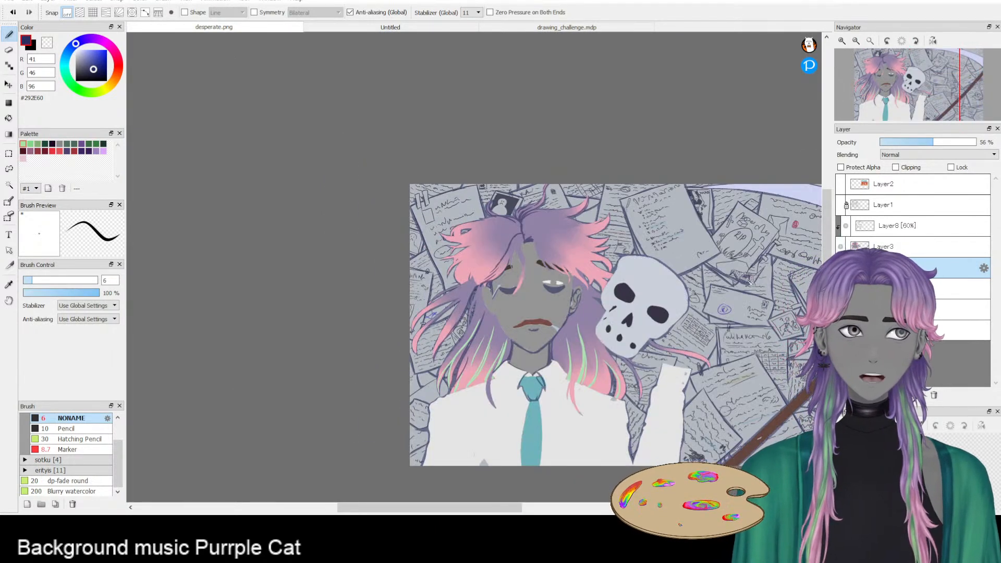
click(840, 205)
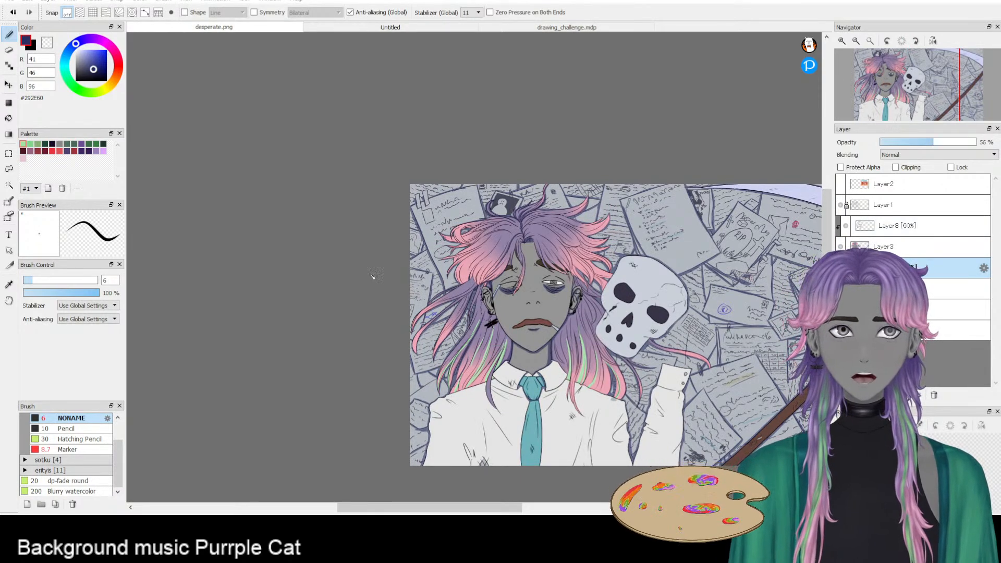
scroll(521, 313, up, 4)
scroll(592, 274, down, 2)
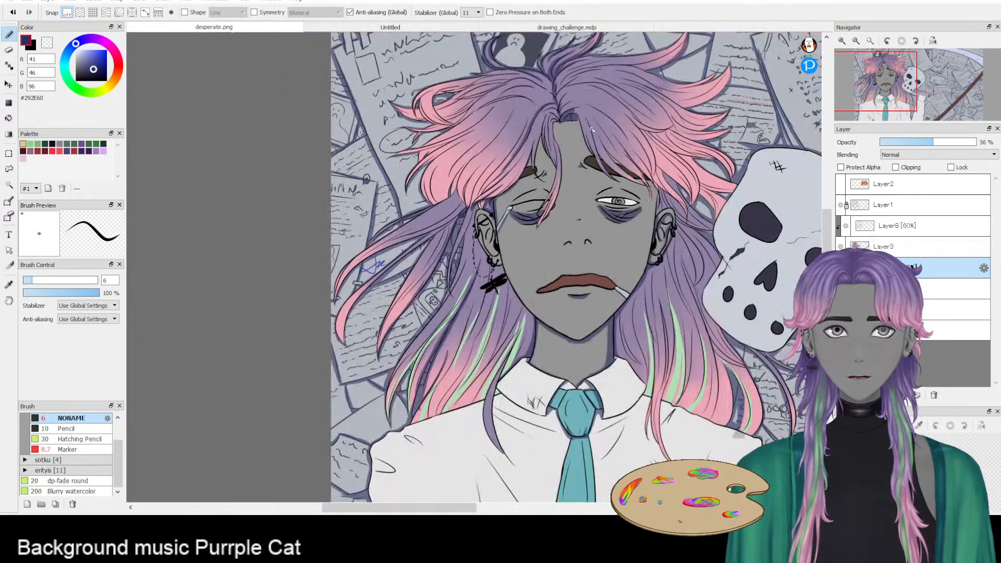
click(915, 226)
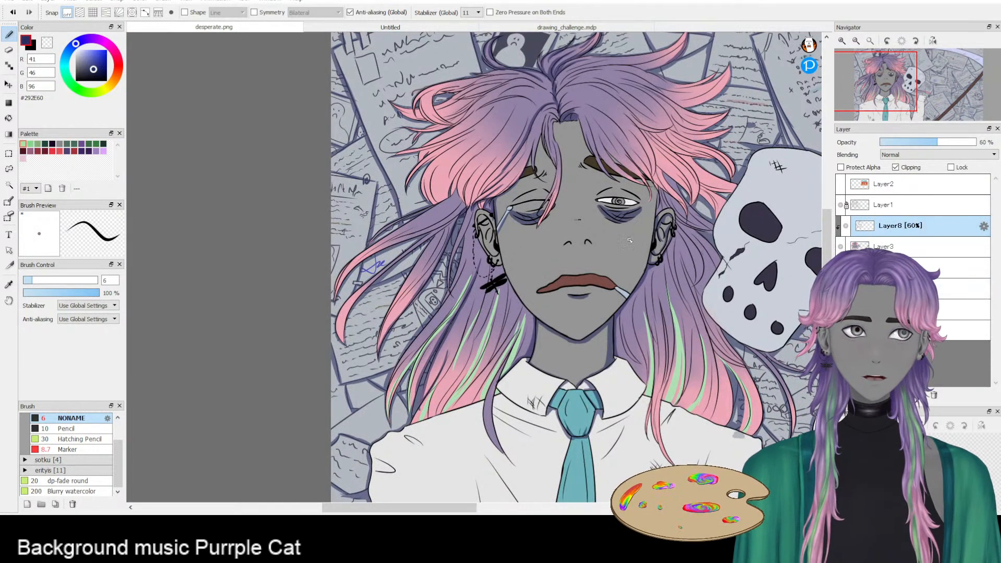
- Shade the tip of the character's outermost pink hair strand beside the letters, tidying with the eraser
scroll(474, 192, up, 3)
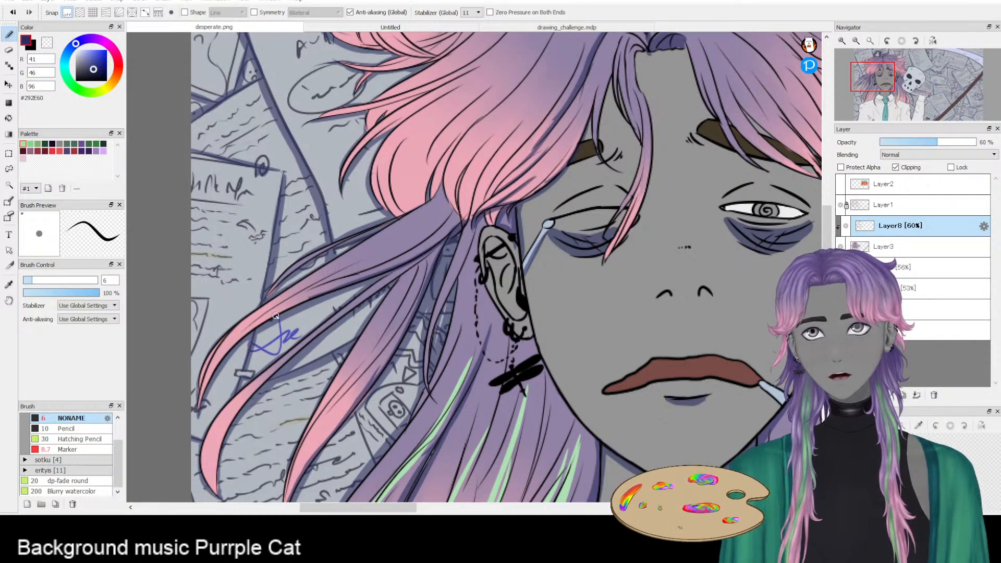
drag(240, 336, 200, 410)
drag(208, 358, 200, 394)
drag(238, 327, 211, 387)
key(ctrl+z)
drag(247, 318, 202, 394)
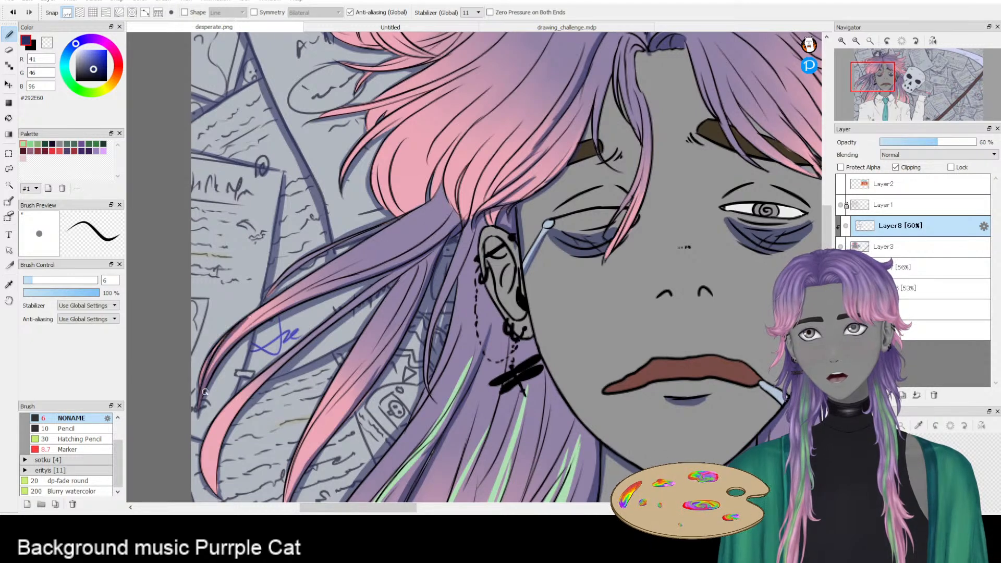
key(e)
drag(223, 339, 202, 374)
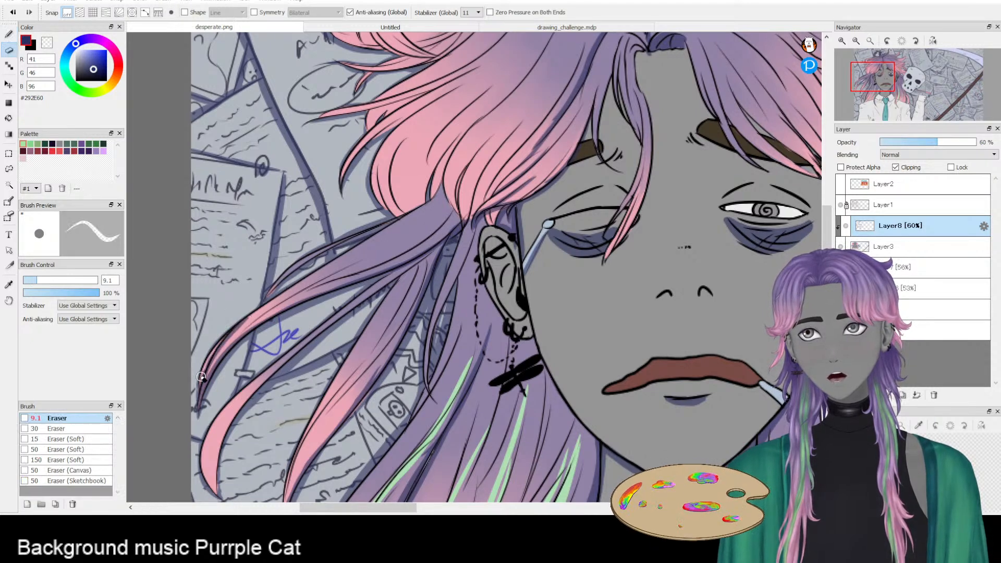
key(b)
drag(232, 328, 204, 387)
key(ctrl+z)
- Shade the lower edge along the outermost hair strand, redoing unsatisfactory strokes, and shade the neighbouring strands
mouse_move(227, 337)
mouse_down()
mouse_move(202, 394)
mouse_move(307, 283)
mouse_move(220, 336)
mouse_move(285, 295)
mouse_up()
key(ctrl+z)
key(ctrl+z)
drag(355, 268, 237, 328)
key(ctrl+z)
drag(342, 267, 239, 327)
key(ctrl+z)
drag(318, 278, 230, 344)
mouse_move(235, 337)
mouse_down()
mouse_move(255, 319)
mouse_move(368, 265)
mouse_move(252, 315)
mouse_move(361, 256)
mouse_move(331, 262)
mouse_move(230, 329)
mouse_move(252, 315)
mouse_up()
key(ctrl+z)
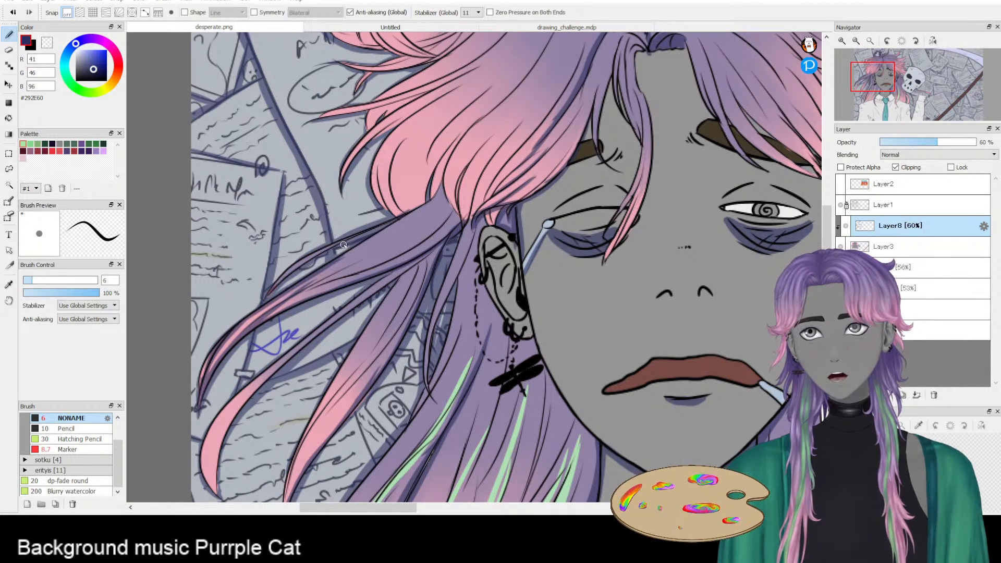
drag(334, 246, 269, 303)
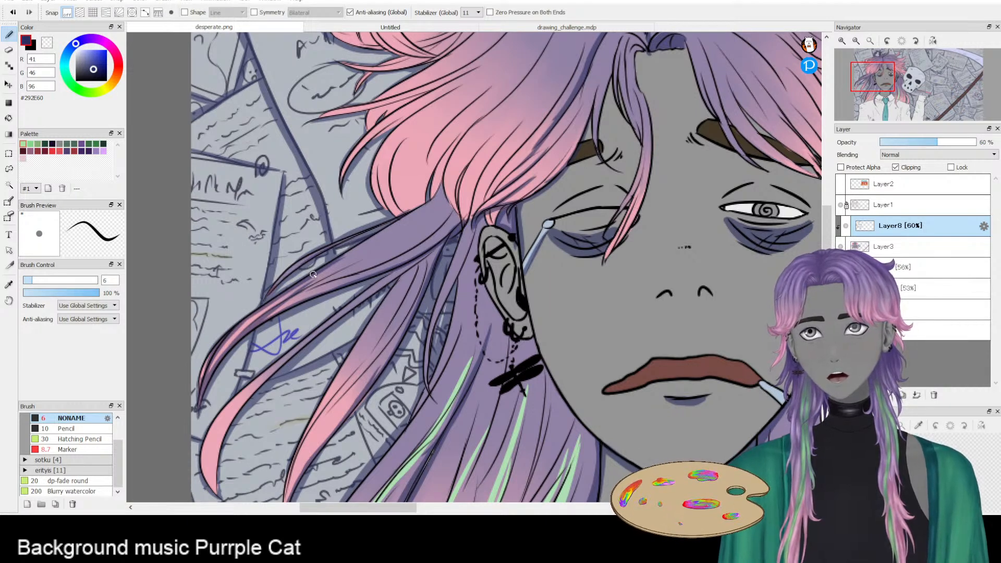
drag(441, 245, 355, 304)
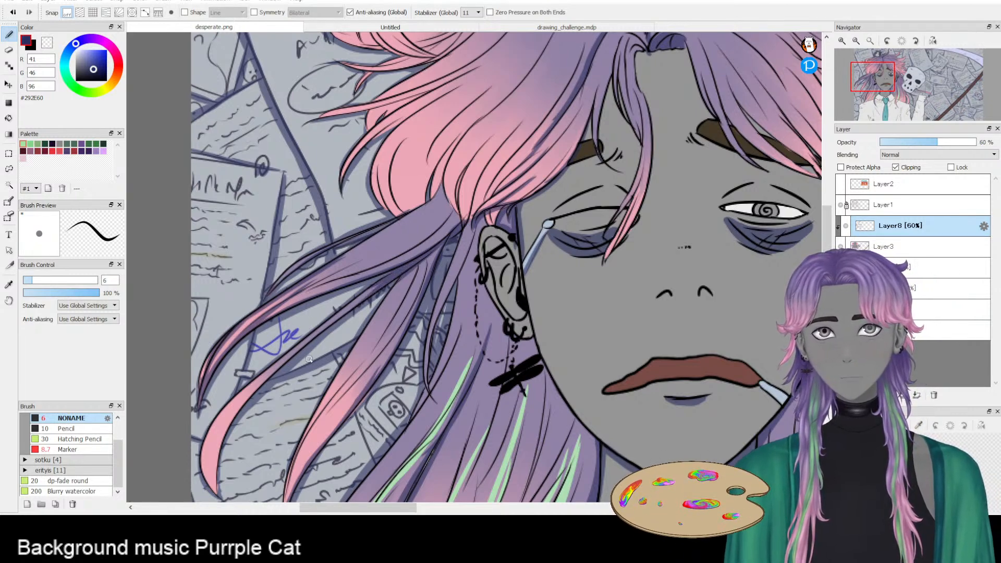
- Shade the purple hair behind and above the ear where the side strands begin, redoing unsatisfactory strokes
mouse_move(440, 185)
mouse_down()
mouse_move(460, 223)
mouse_move(459, 205)
mouse_up()
key(ctrl+z)
drag(466, 167, 459, 261)
key(e)
key(b)
key(ctrl+z)
key(ctrl+z)
key(ctrl+z)
drag(487, 214, 470, 267)
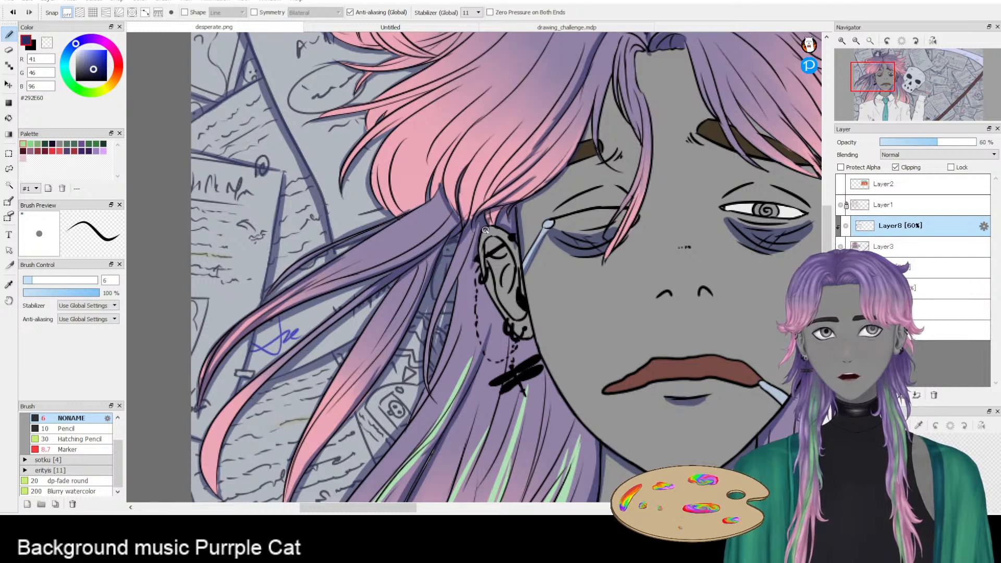
key(e)
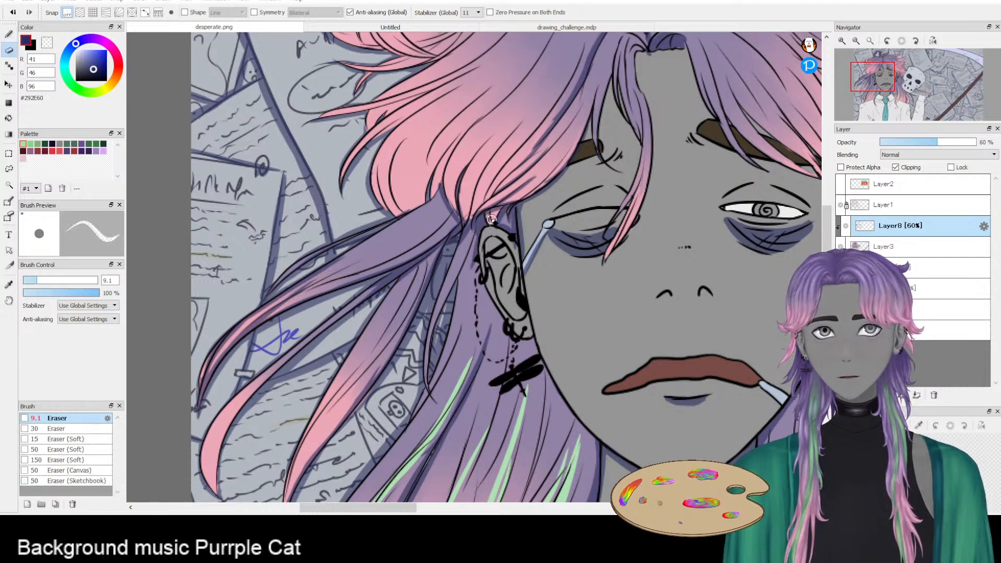
key(b)
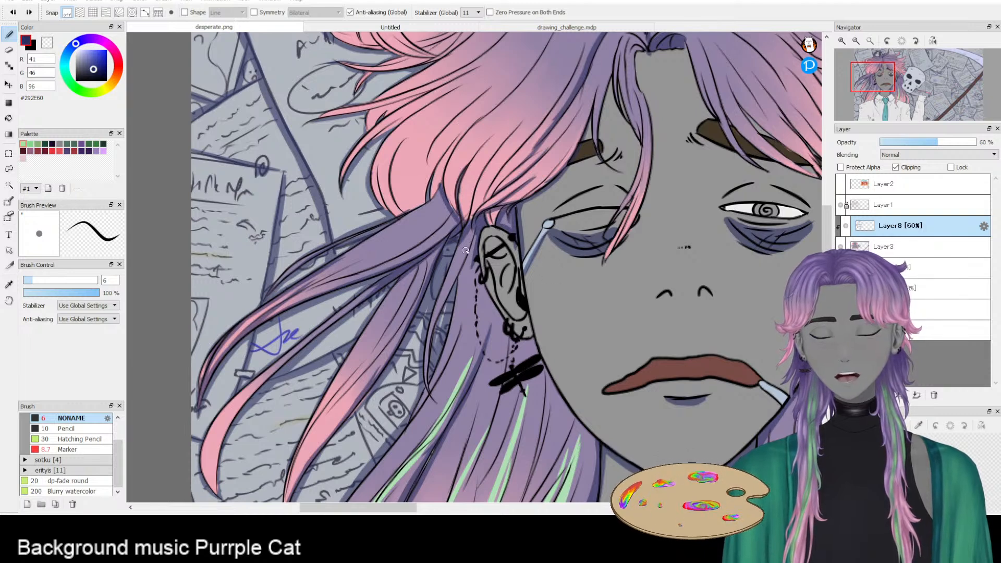
- Mirror the canvas view and shade the hair beneath the pierced earlobe above the dragonfly earring
click(932, 40)
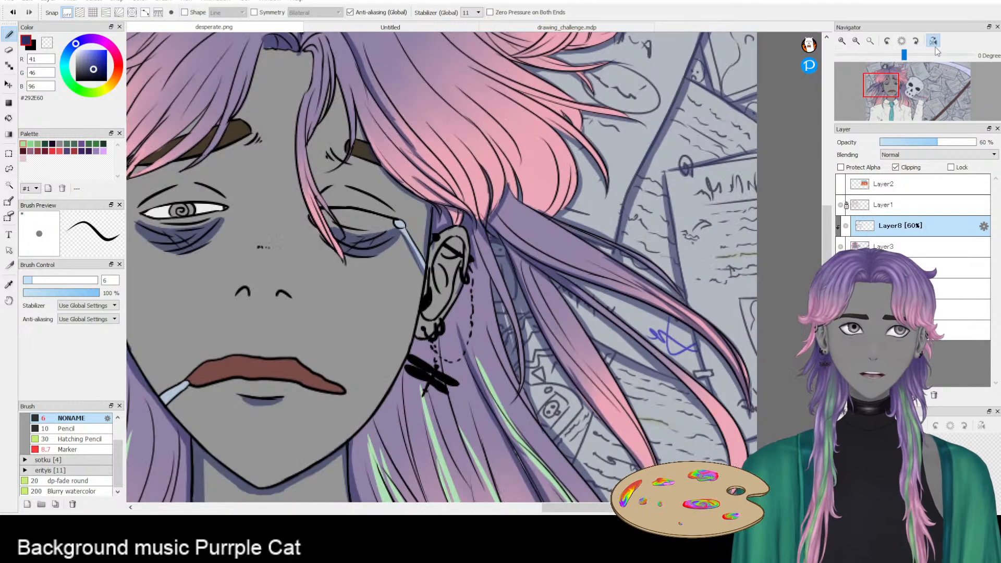
scroll(505, 287, up, 2)
mouse_move(347, 277)
mouse_down()
mouse_move(482, 170)
mouse_move(572, 275)
mouse_up()
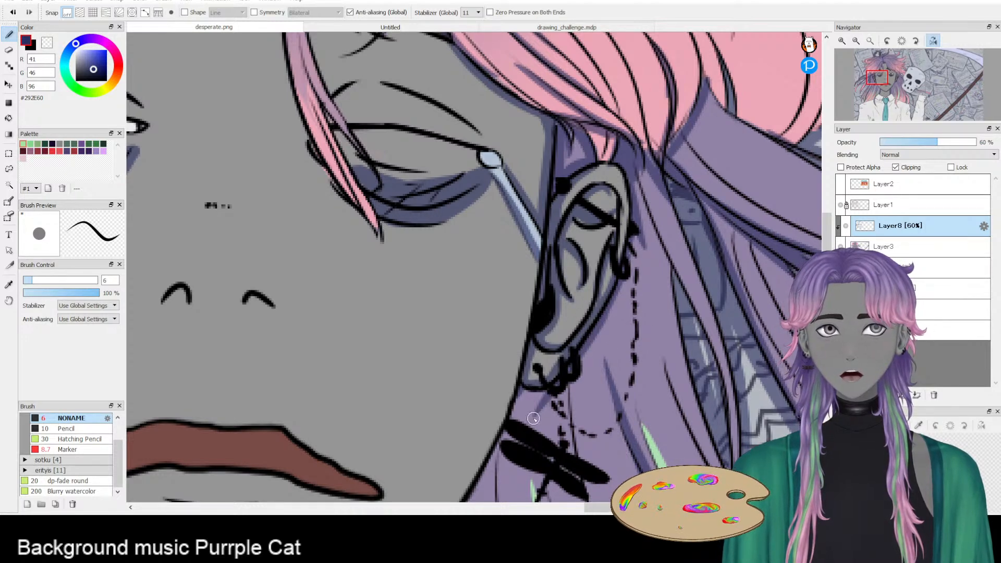
scroll(605, 312, down, 3)
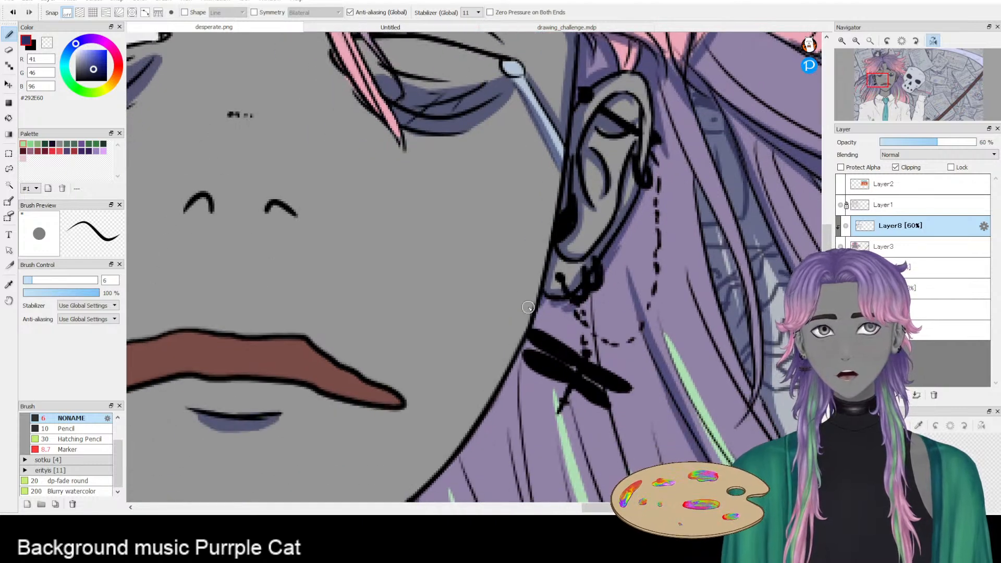
drag(576, 300, 545, 299)
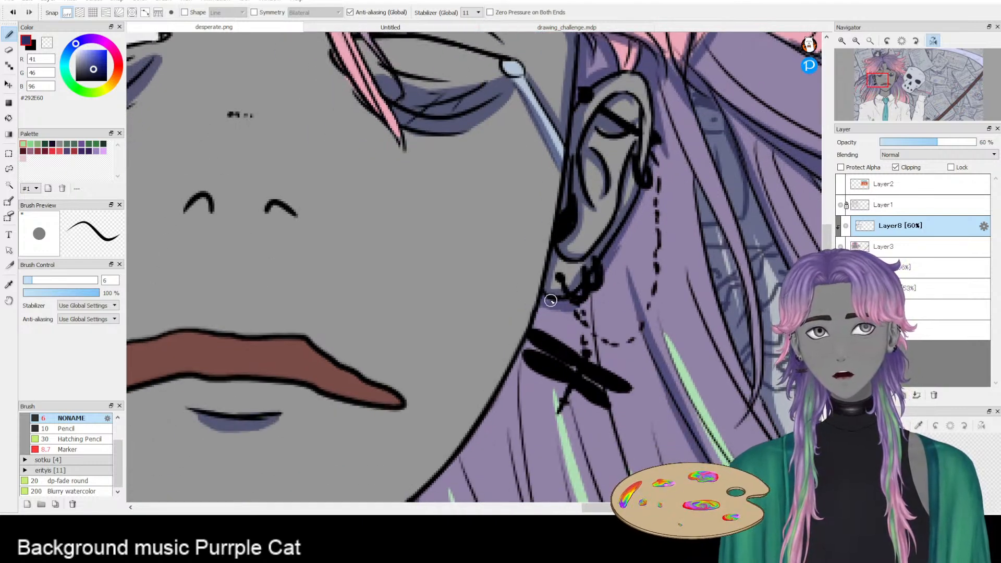
- Return the canvas to its unmirrored view and shade the pink flyaway strand above the curled gap, redoing unsatisfactory strokes
scroll(615, 265, down, 4)
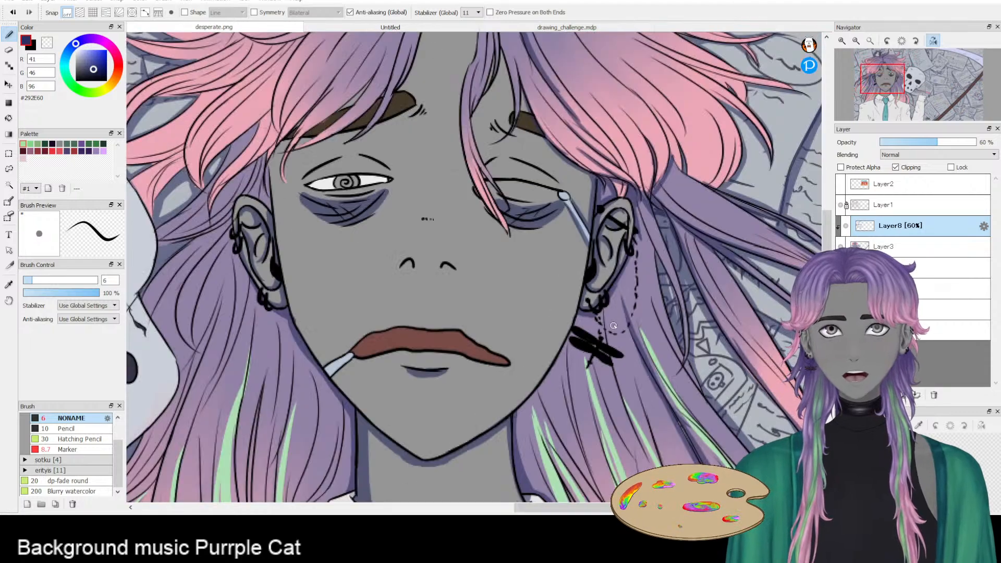
scroll(651, 201, up, 2)
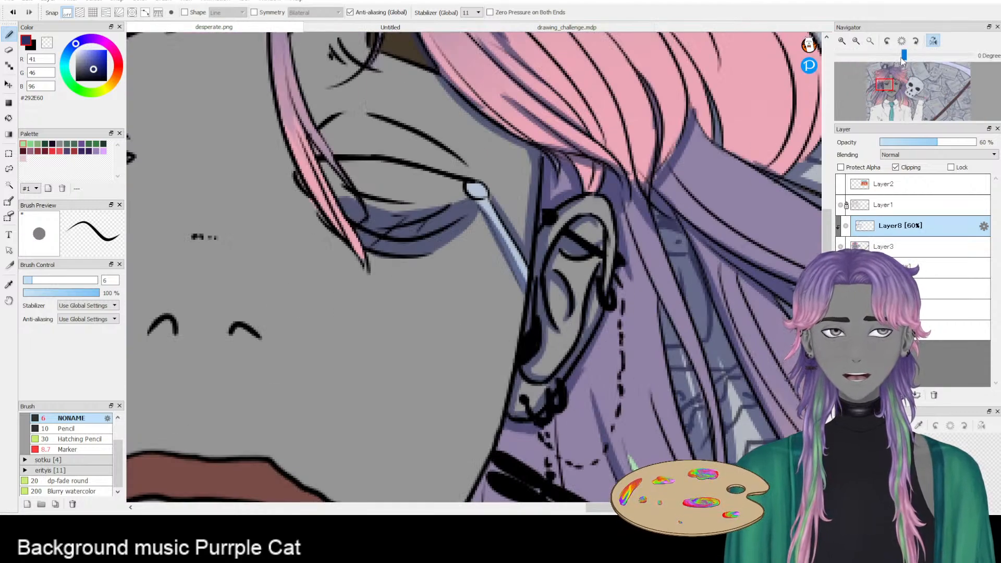
click(902, 41)
scroll(694, 179, down, 3)
scroll(521, 196, up, 1)
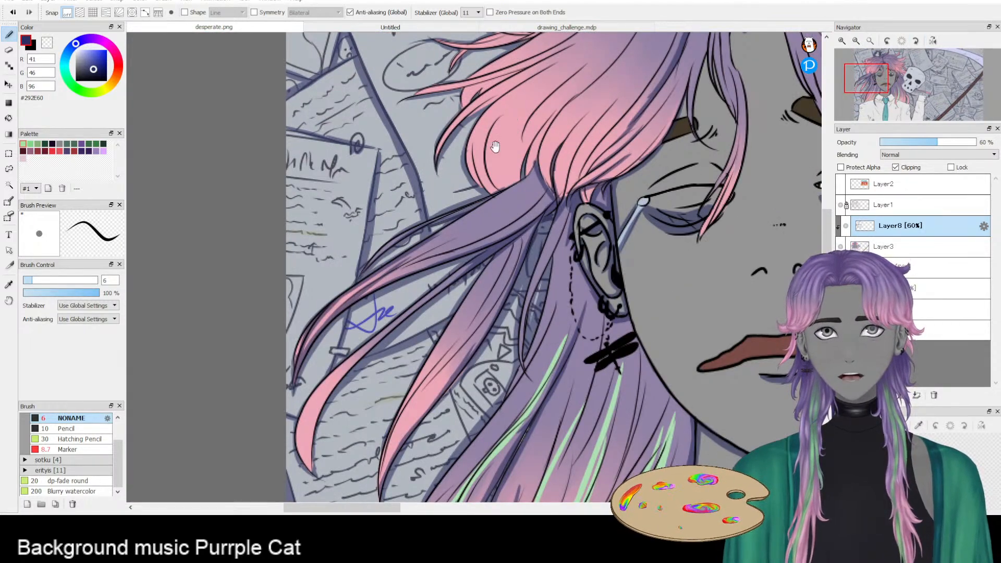
drag(488, 166, 336, 358)
scroll(367, 214, up, 1)
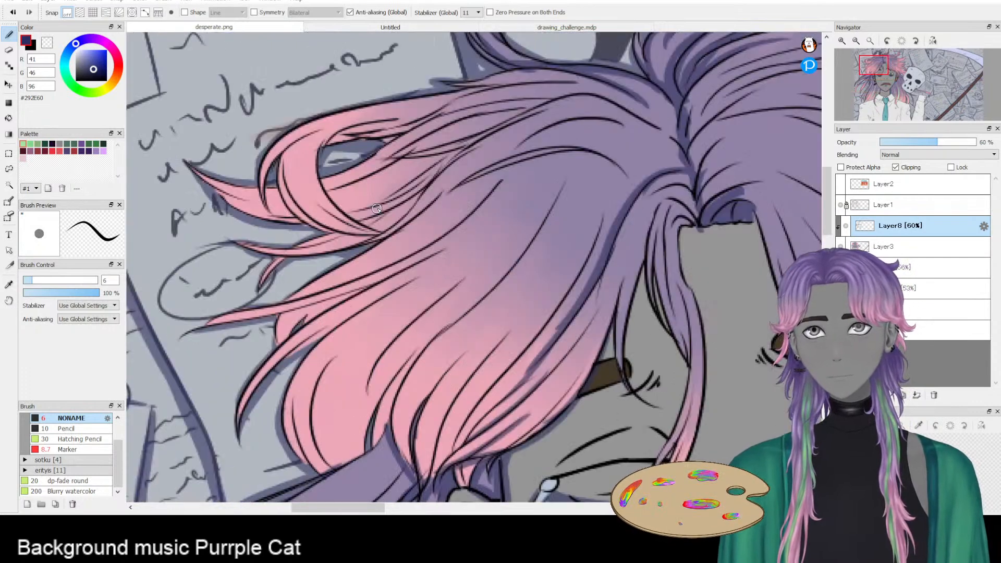
mouse_move(382, 116)
mouse_down()
mouse_move(507, 208)
mouse_move(594, 196)
mouse_move(497, 244)
mouse_up()
mouse_move(589, 184)
mouse_down()
mouse_move(471, 223)
mouse_move(564, 209)
mouse_move(489, 225)
mouse_move(467, 249)
mouse_move(458, 240)
mouse_move(547, 217)
mouse_up()
mouse_move(477, 216)
mouse_down()
mouse_move(449, 246)
mouse_move(442, 277)
mouse_up()
key(ctrl+z)
drag(449, 235, 443, 274)
key(ctrl+z)
- Shade the hair edges around the small opening inside the curled pink strand, undoing poor strokes and tidying with the eraser
mouse_move(447, 232)
mouse_down()
mouse_move(465, 269)
mouse_move(443, 232)
mouse_move(459, 267)
mouse_move(469, 256)
mouse_move(447, 271)
mouse_move(509, 246)
mouse_move(530, 223)
mouse_up()
key(ctrl+z)
drag(474, 268, 534, 225)
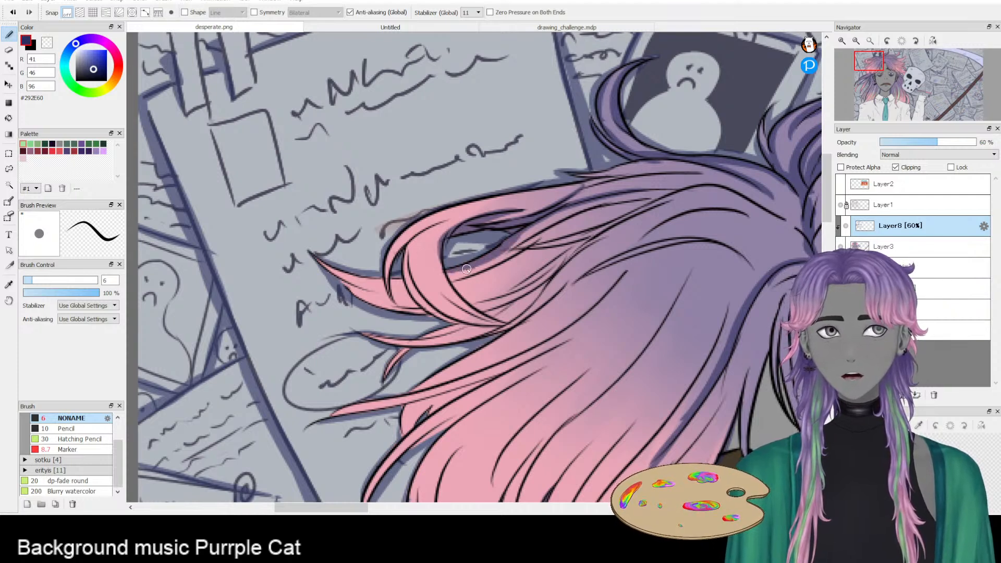
key(ctrl+z)
key(ctrl+z)
key(e)
drag(466, 270, 454, 273)
key(b)
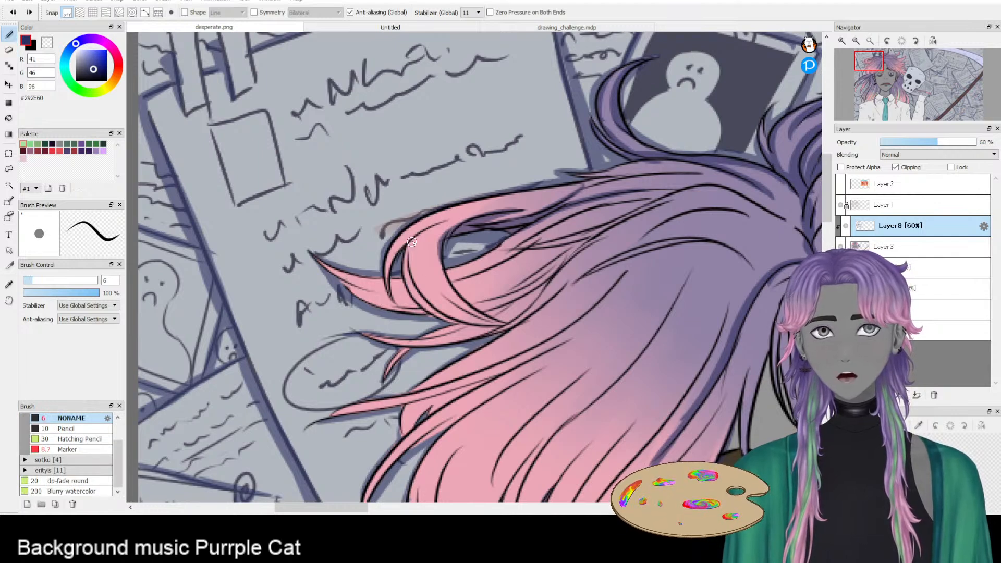
- Shade the outer band of the curled pink strand and the thin strands directly beneath it, tidying with the eraser
key(e)
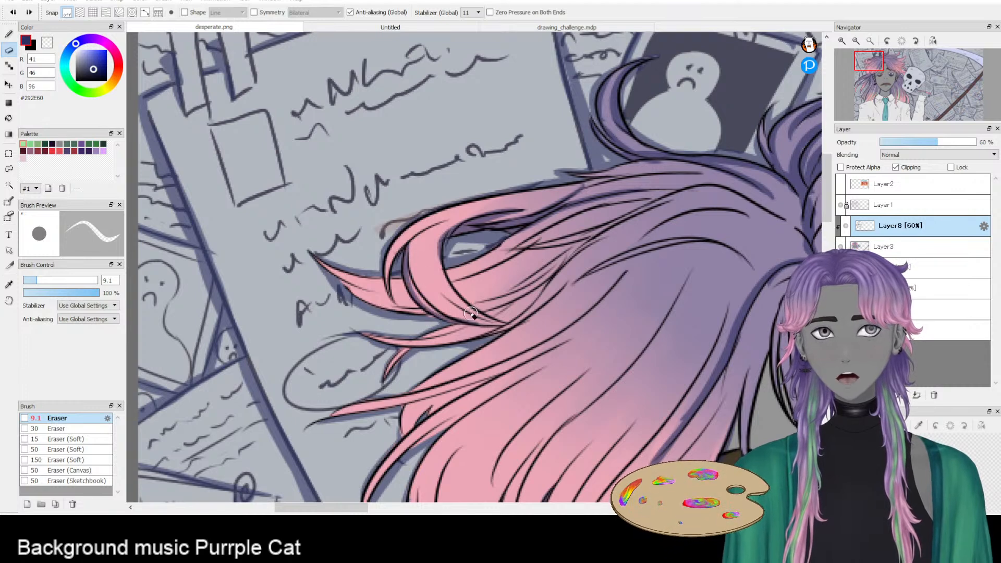
key(b)
mouse_move(548, 280)
mouse_down()
mouse_move(530, 307)
mouse_move(481, 331)
mouse_move(508, 330)
mouse_move(371, 335)
mouse_move(426, 351)
mouse_move(404, 350)
mouse_move(437, 351)
mouse_move(402, 349)
mouse_move(467, 328)
mouse_up()
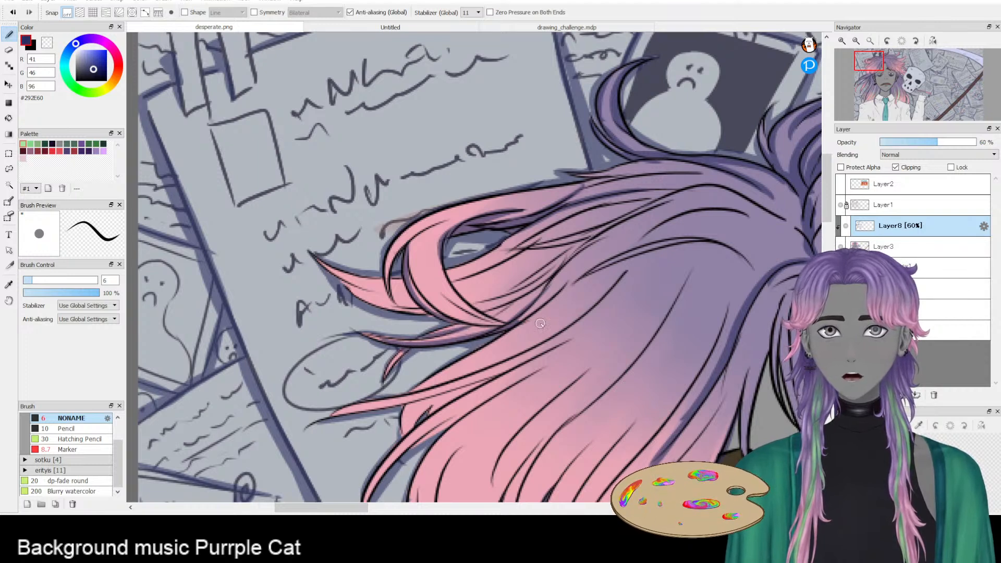
drag(561, 312, 608, 274)
mouse_move(625, 225)
mouse_down()
mouse_move(540, 304)
mouse_move(469, 340)
mouse_move(454, 361)
mouse_up()
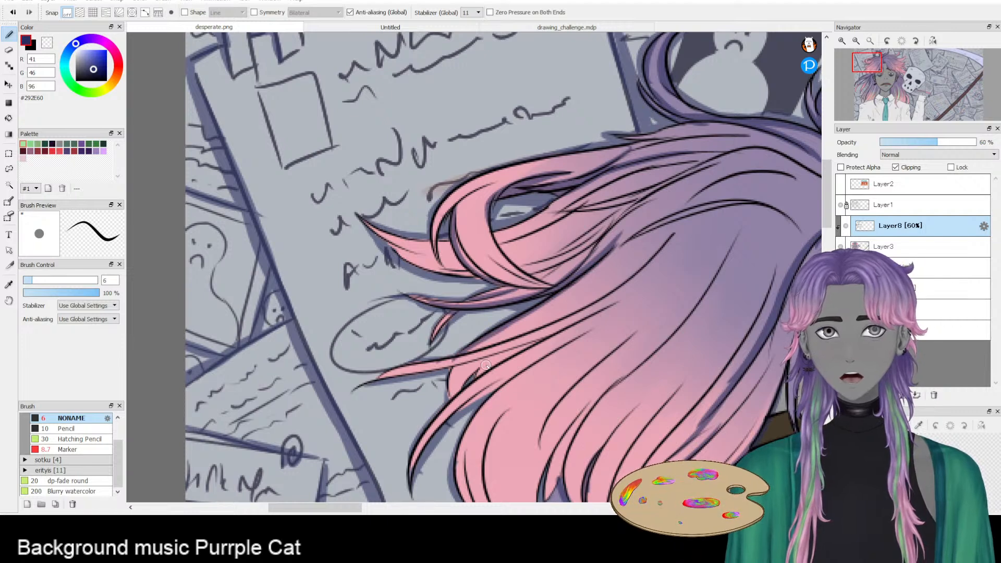
- Shade the pointed pink strands below the circled scribble, undoing unsatisfactory strokes along the longest tip
scroll(484, 366, down, 2)
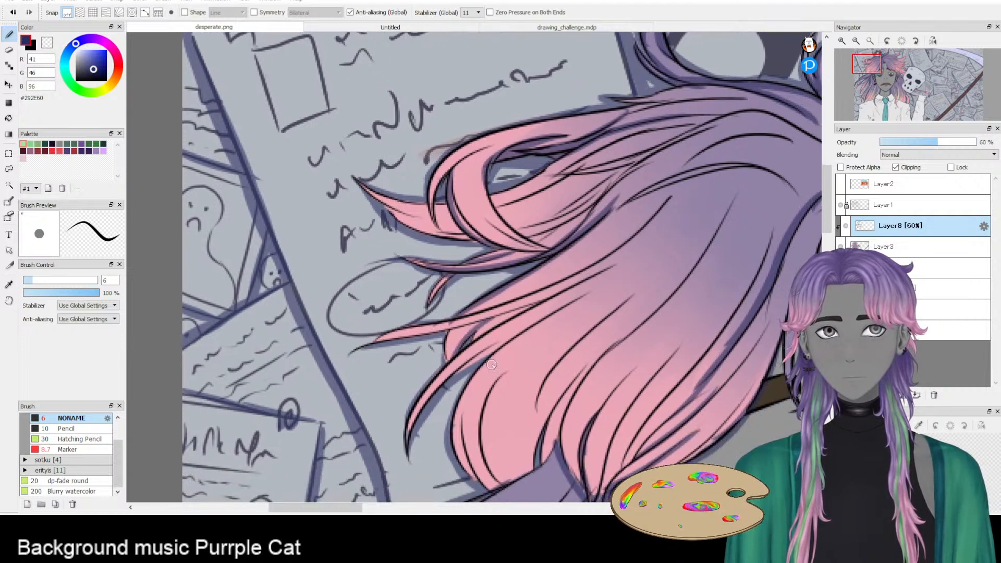
drag(539, 320, 451, 382)
key(ctrl+z)
drag(596, 286, 435, 389)
key(ctrl+z)
mouse_move(613, 274)
mouse_down()
mouse_move(471, 365)
mouse_move(420, 418)
mouse_move(410, 458)
mouse_move(491, 333)
mouse_up()
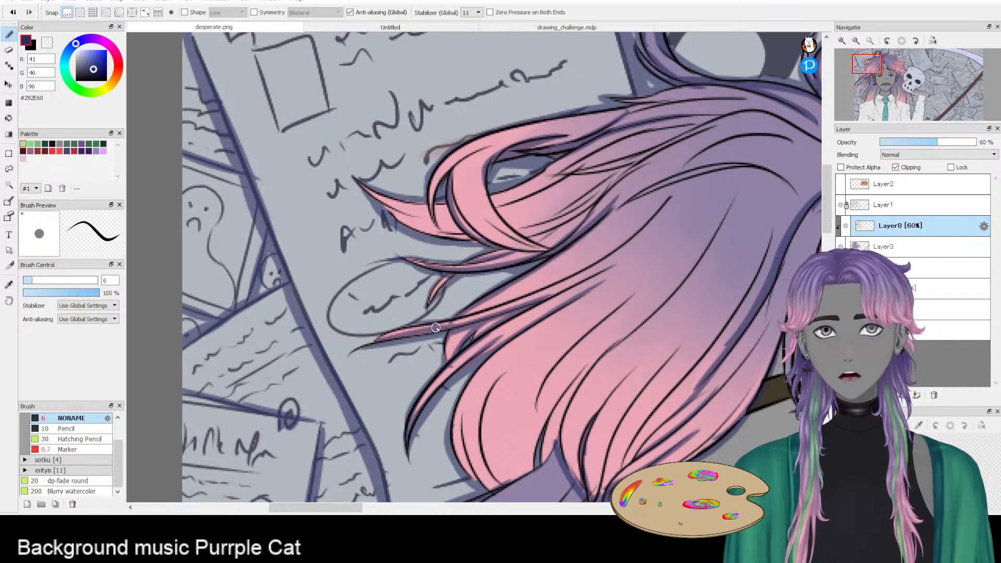
key(e)
key(b)
mouse_move(375, 342)
mouse_down()
mouse_move(461, 324)
mouse_move(376, 341)
mouse_up()
key(ctrl+z)
key(ctrl+z)
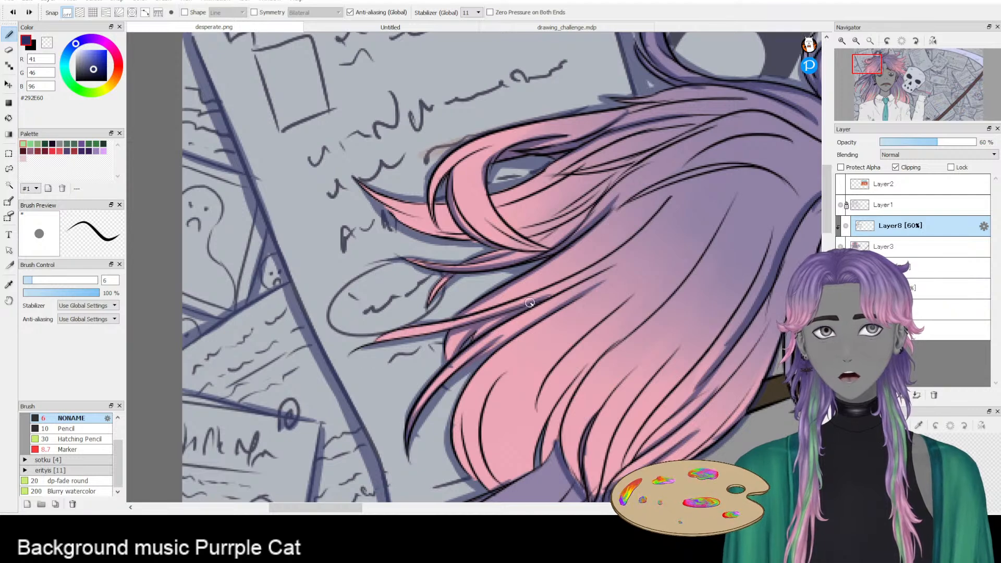
drag(593, 284, 509, 408)
mouse_move(444, 360)
mouse_down()
mouse_move(514, 323)
mouse_move(443, 359)
mouse_move(452, 361)
mouse_up()
key(ctrl+z)
key(ctrl+z)
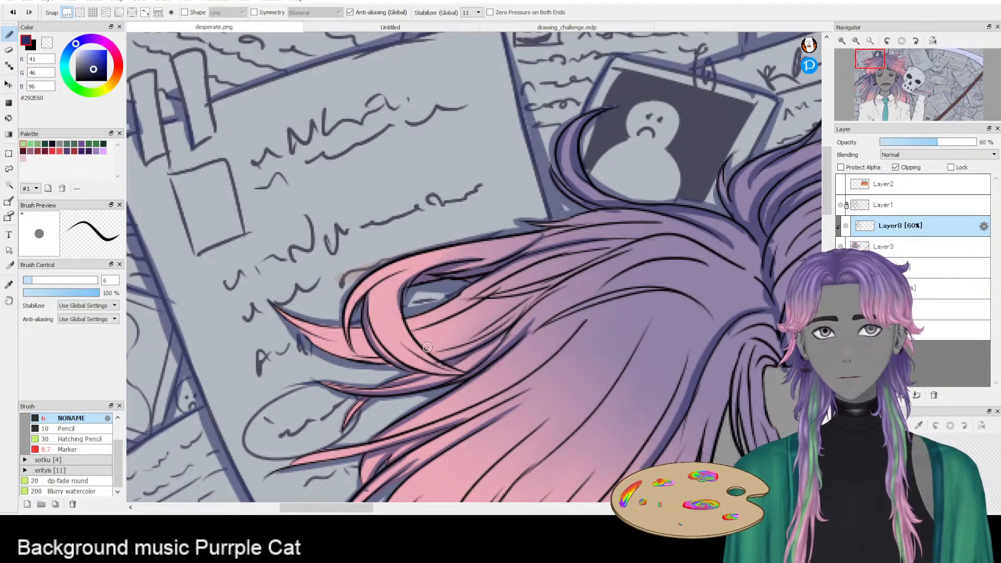
mouse_move(406, 320)
mouse_down()
mouse_move(522, 263)
mouse_move(408, 319)
mouse_move(526, 243)
mouse_move(541, 272)
mouse_move(386, 349)
mouse_move(451, 358)
mouse_up()
key(ctrl+z)
key(ctrl+z)
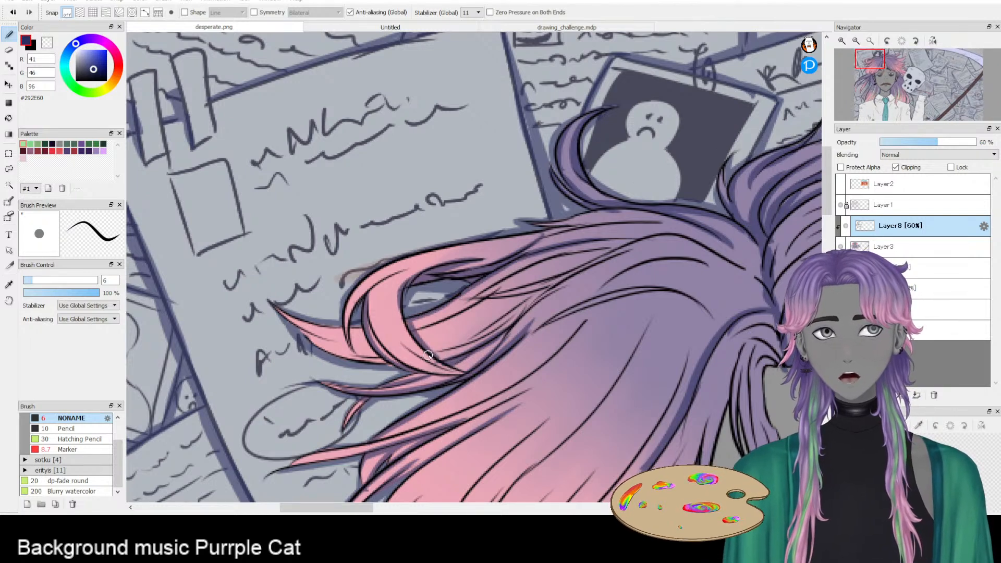
- Mirror the canvas view and shade the hair along and behind the curled pink strand
click(933, 41)
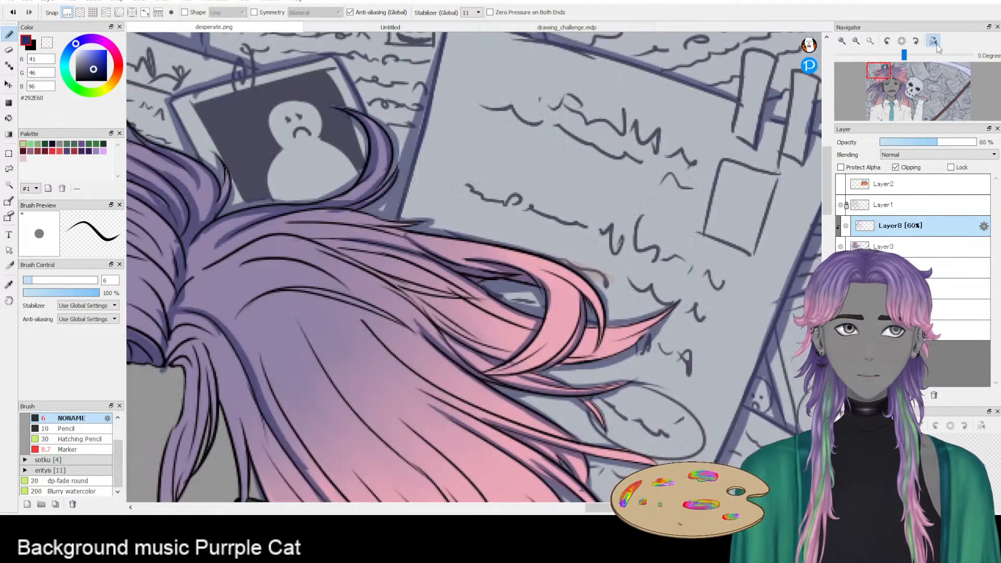
mouse_move(479, 373)
mouse_down()
mouse_move(539, 344)
mouse_move(563, 355)
mouse_up()
mouse_move(581, 315)
mouse_down()
mouse_move(524, 361)
mouse_move(565, 328)
mouse_move(632, 348)
mouse_move(557, 362)
mouse_move(641, 337)
mouse_up()
- Shade the lower edge of the outermost pointed pink strand beside the curl, redoing strokes until the shadow fits
drag(676, 308, 603, 345)
key(ctrl+z)
drag(671, 308, 570, 361)
key(e)
key(b)
key(ctrl+z)
drag(648, 331, 580, 359)
key(ctrl+z)
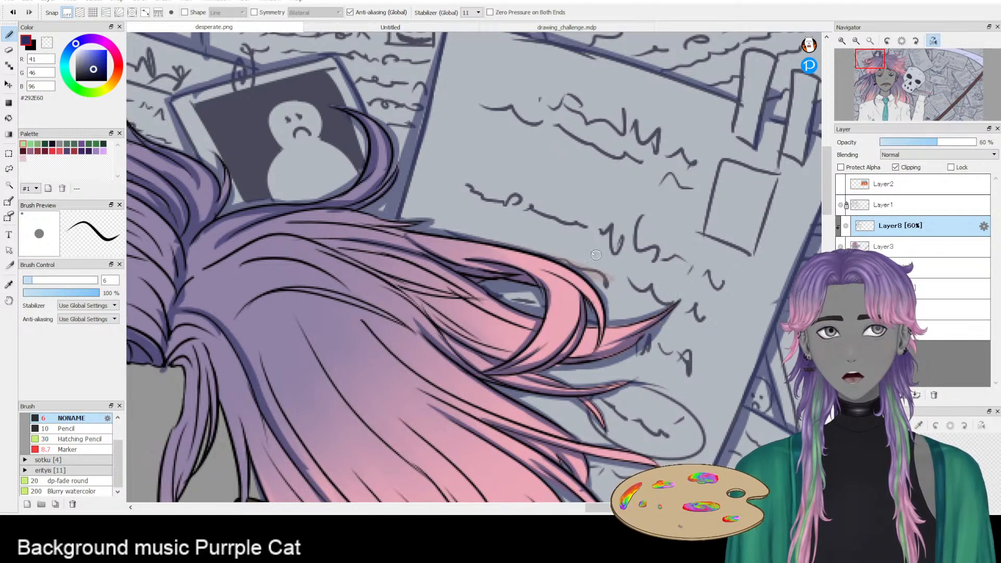
key(ctrl+z)
drag(657, 324, 578, 363)
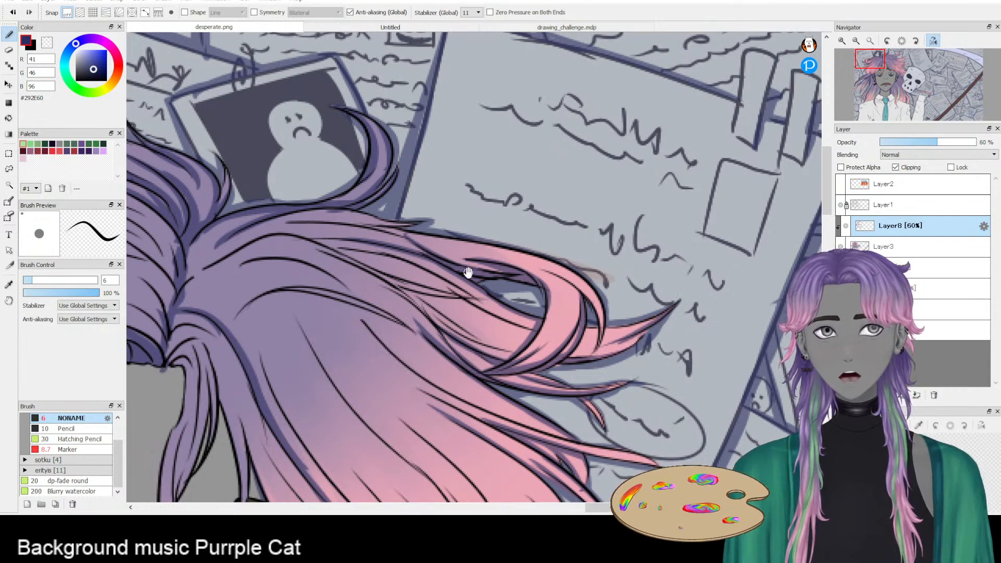
- Restore the unmirrored view and shade the purple-to-pink strands sweeping back from the crown below the snowman photo
drag(462, 262, 587, 277)
click(901, 41)
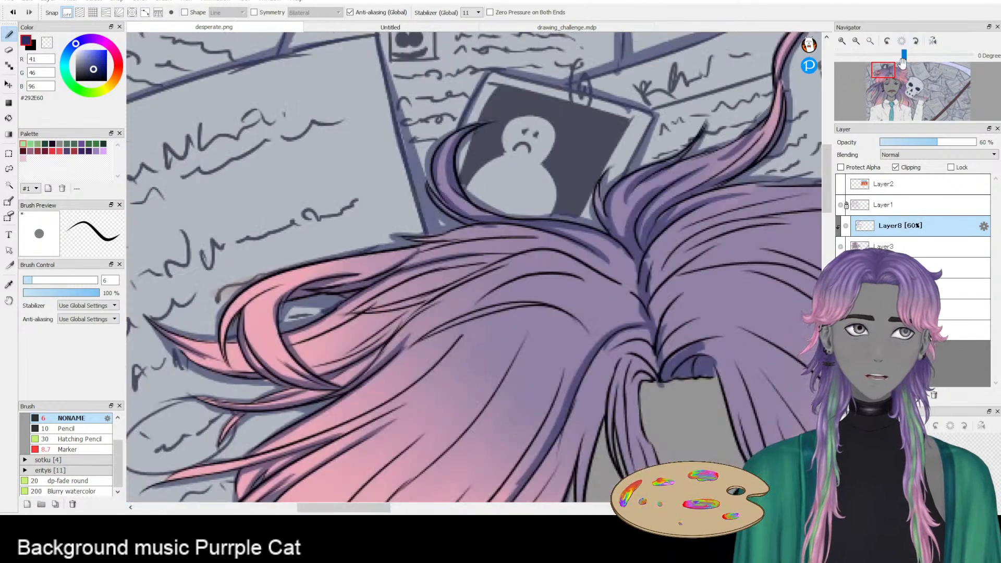
scroll(516, 279, up, 2)
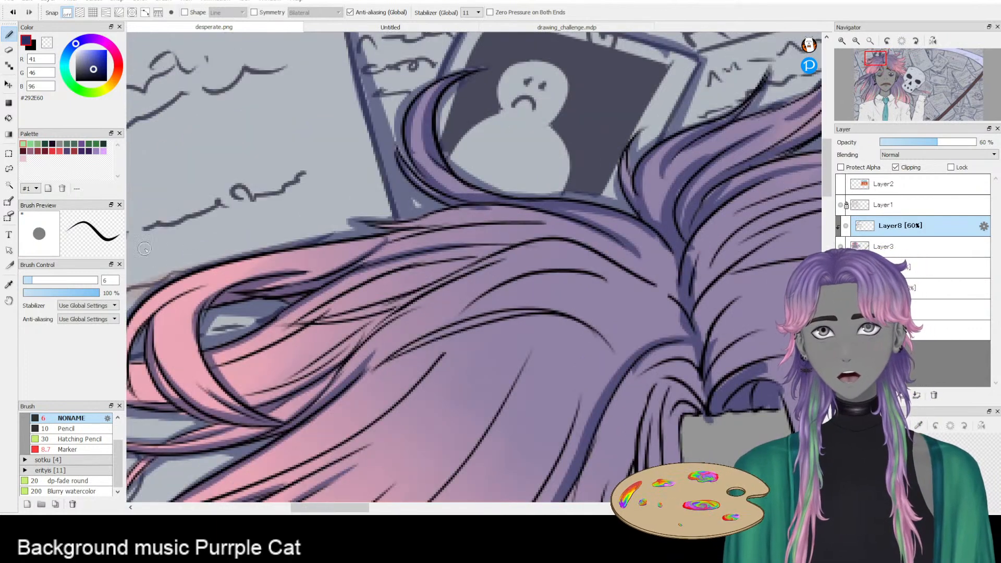
drag(158, 253, 439, 130)
mouse_move(655, 203)
mouse_down()
mouse_move(556, 258)
mouse_move(645, 210)
mouse_move(518, 267)
mouse_up()
key(ctrl+z)
drag(658, 194, 519, 272)
mouse_move(657, 203)
mouse_down()
mouse_move(588, 284)
mouse_move(632, 229)
mouse_move(616, 253)
mouse_up()
drag(732, 226, 489, 333)
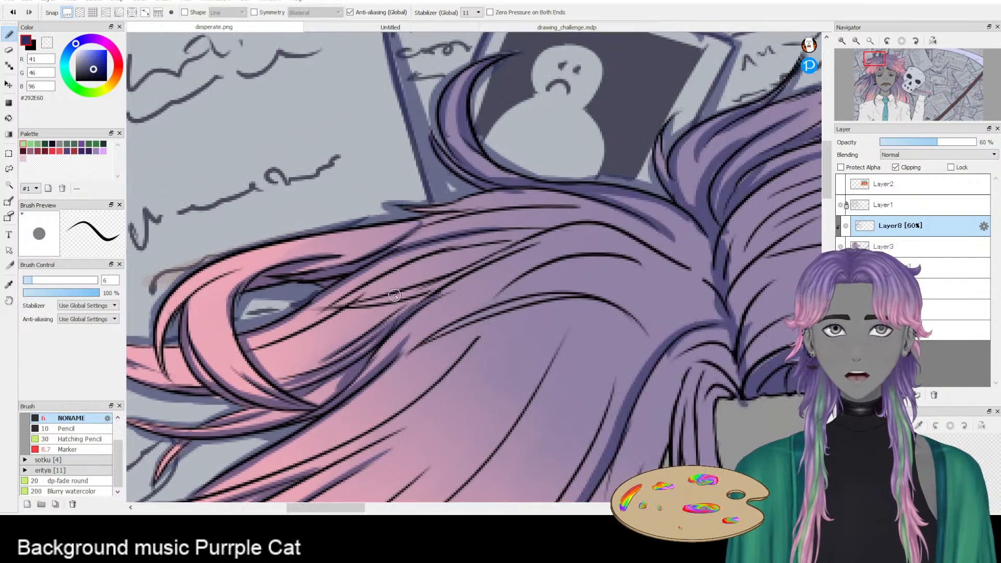
mouse_move(359, 302)
mouse_down()
mouse_move(398, 297)
mouse_move(523, 228)
mouse_up()
mouse_move(409, 295)
mouse_down()
mouse_move(575, 221)
mouse_move(591, 229)
mouse_up()
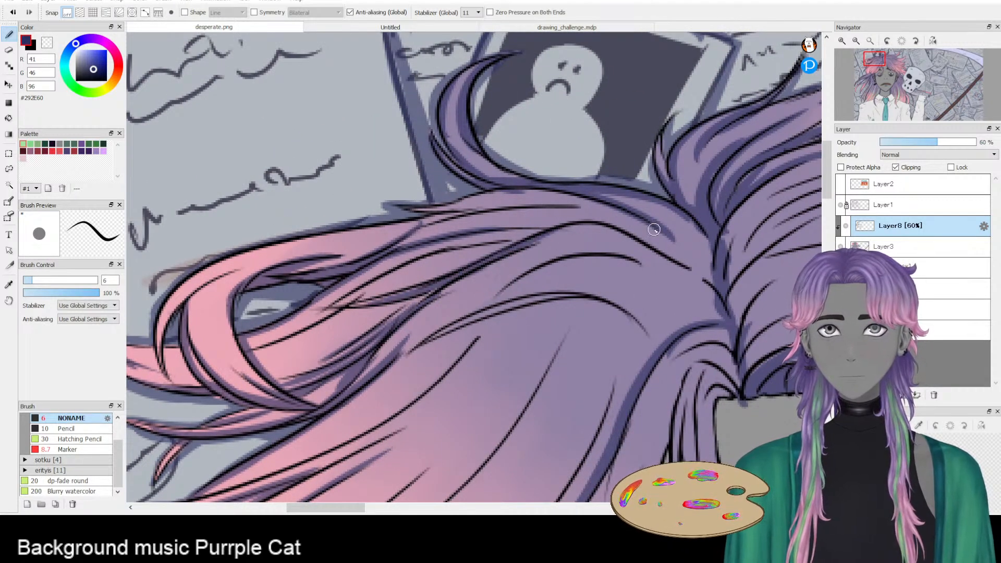
- Shade the strand roots where the crown meets the hair parting, tidying the shadows with the eraser
mouse_move(715, 293)
mouse_down()
mouse_move(690, 263)
mouse_move(703, 244)
mouse_move(685, 266)
mouse_move(709, 255)
mouse_move(707, 270)
mouse_move(703, 230)
mouse_up()
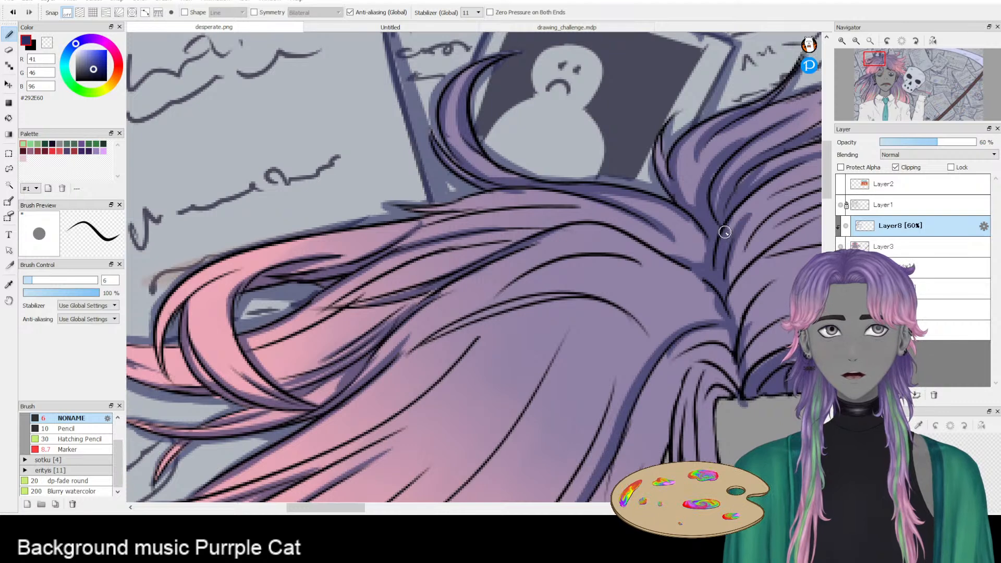
key(e)
mouse_move(743, 213)
mouse_down()
mouse_move(720, 244)
mouse_move(722, 268)
mouse_move(725, 232)
mouse_move(647, 261)
mouse_up()
key(b)
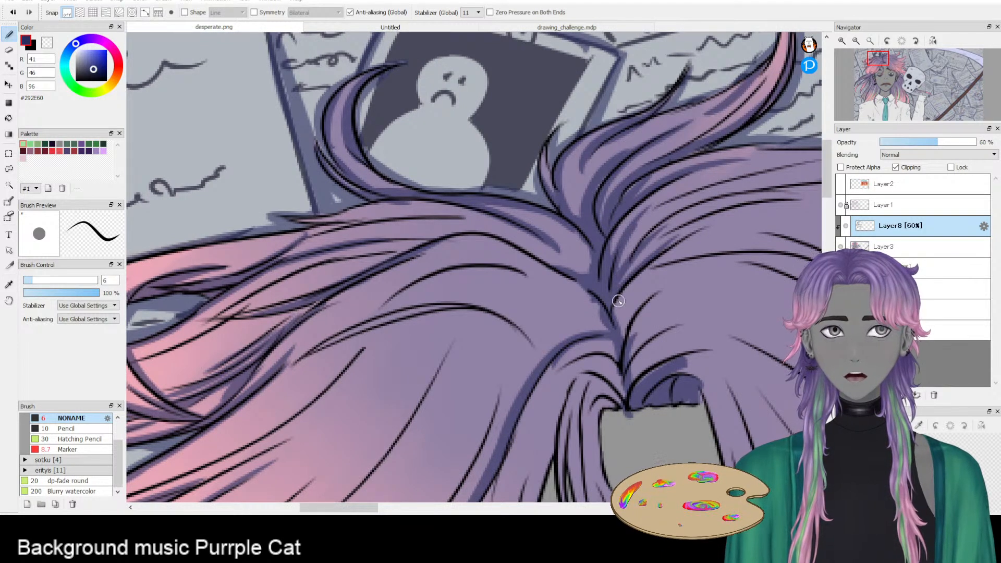
- Shade the short purple strands curving out of the parting just above the forehead, refining them with the eraser
drag(696, 255, 603, 251)
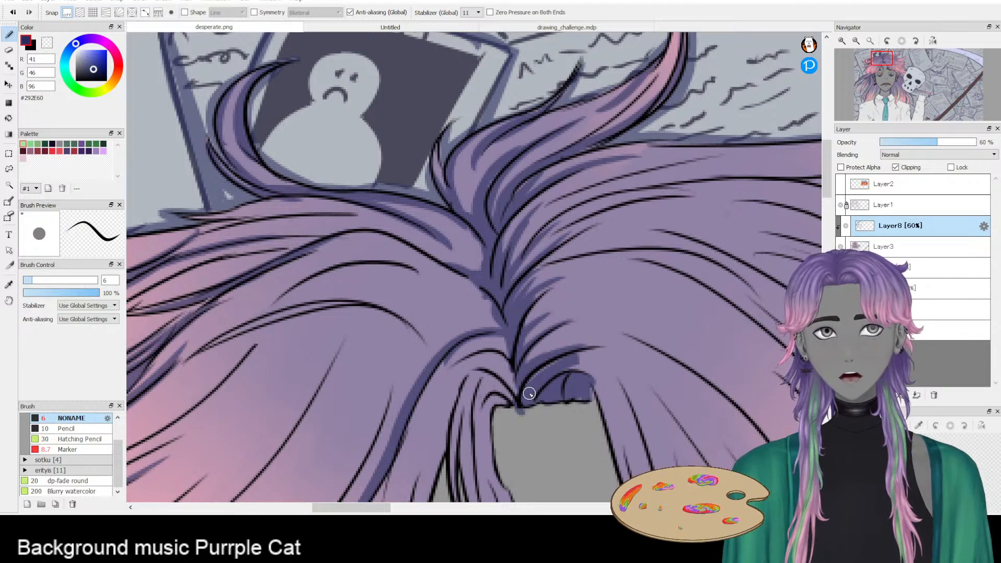
key(e)
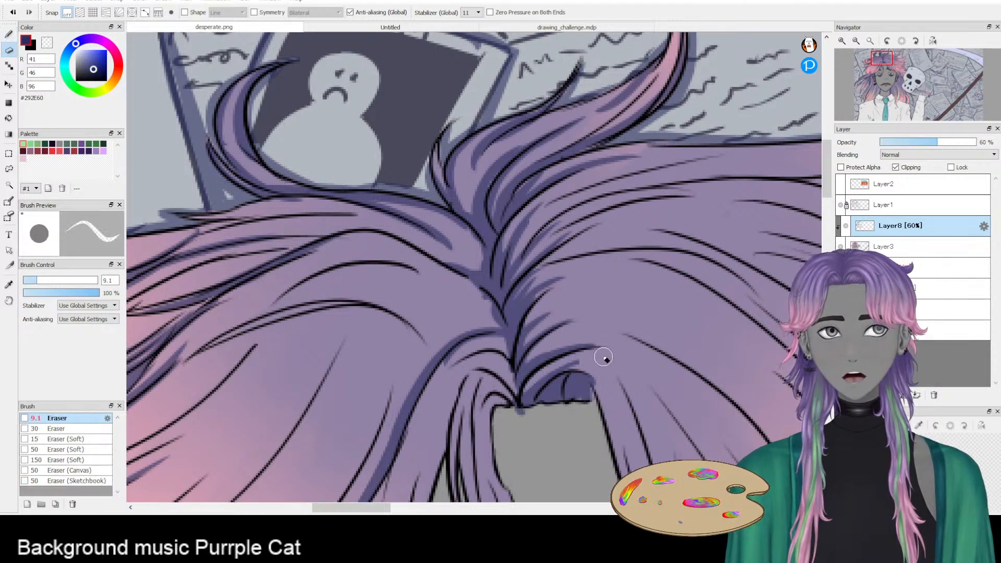
key(b)
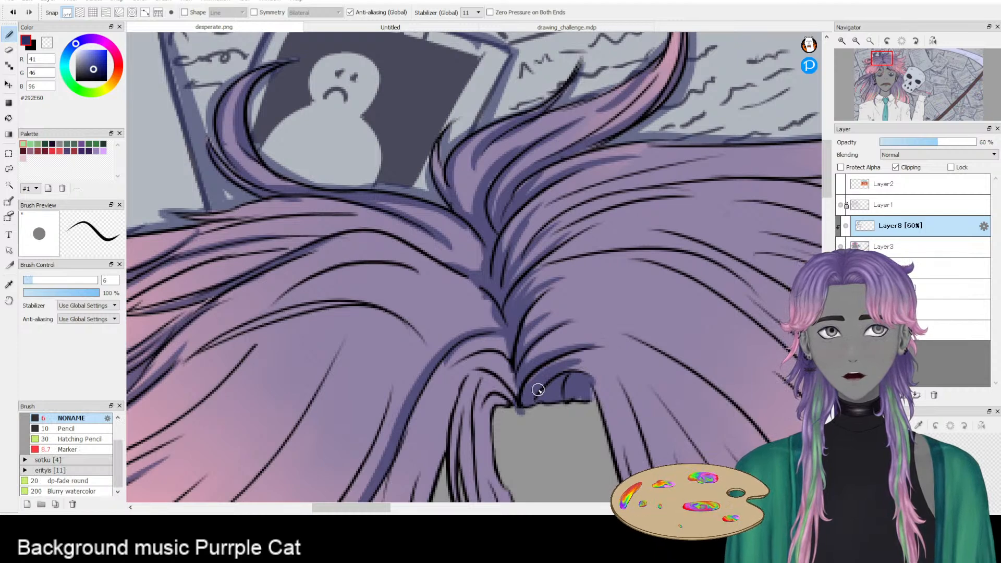
key(e)
key(b)
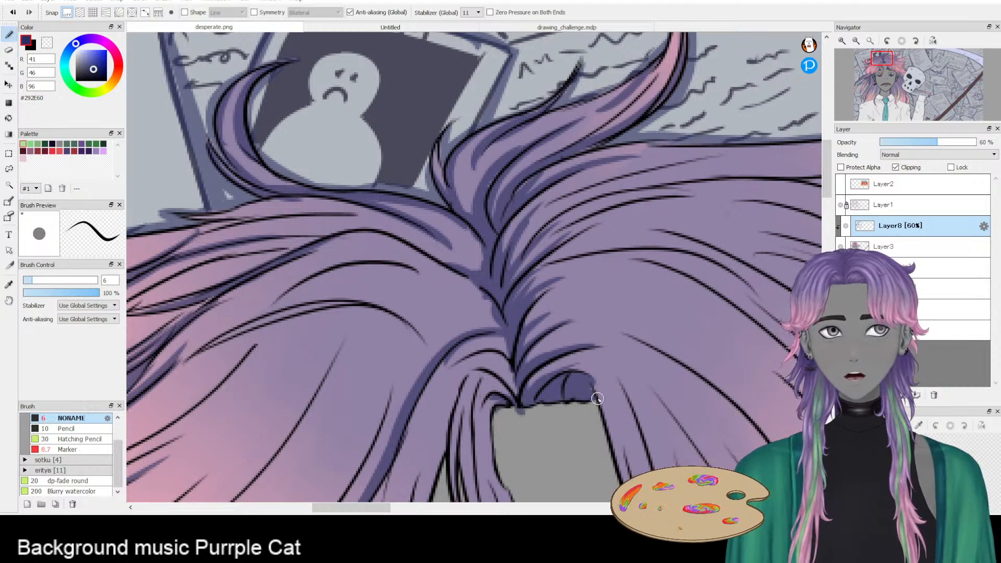
- Shade the purple strands fanning from the parting beneath the upright flyaway lock, refining the shadow edges with the eraser
scroll(598, 386, down, 5)
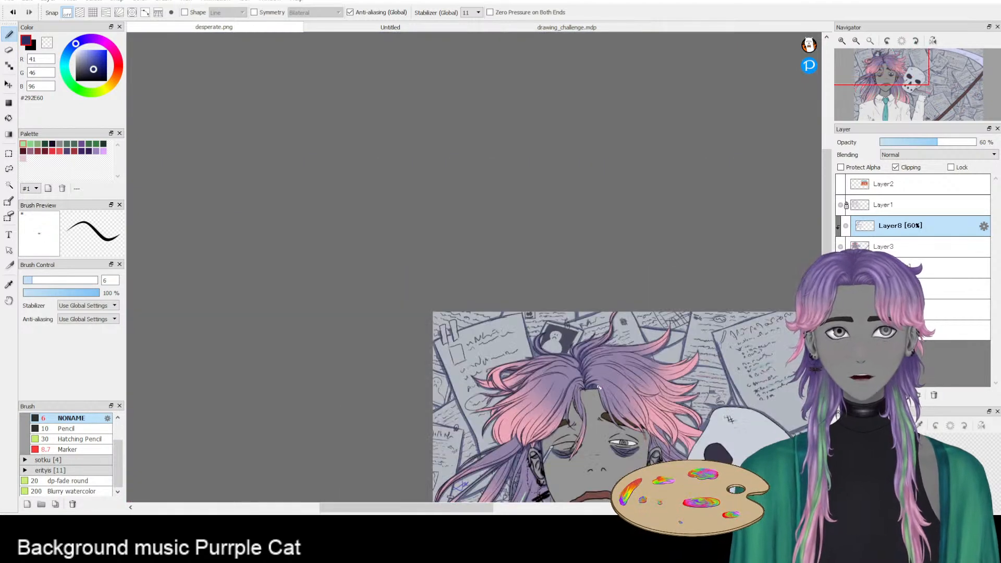
scroll(598, 387, up, 5)
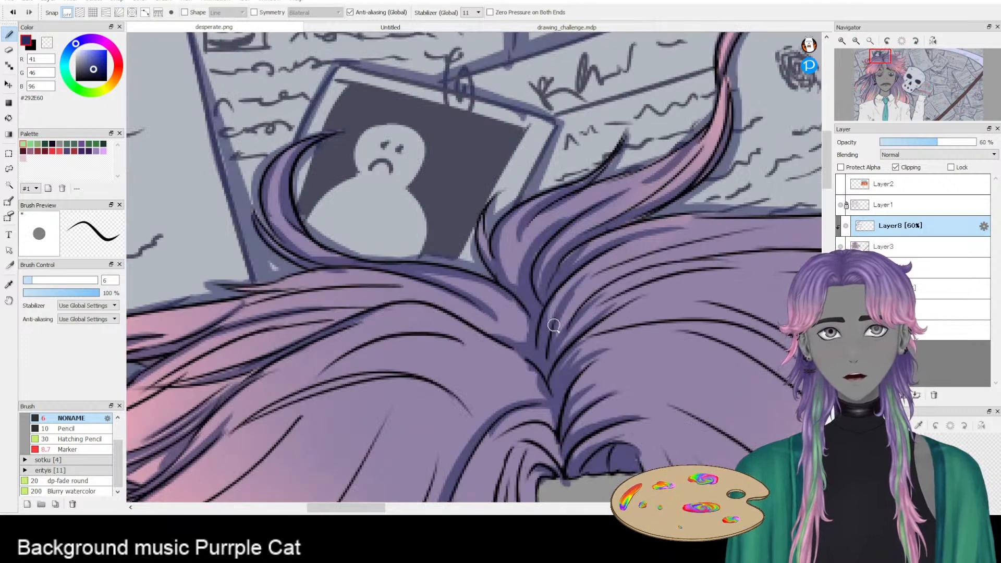
key(e)
key(p)
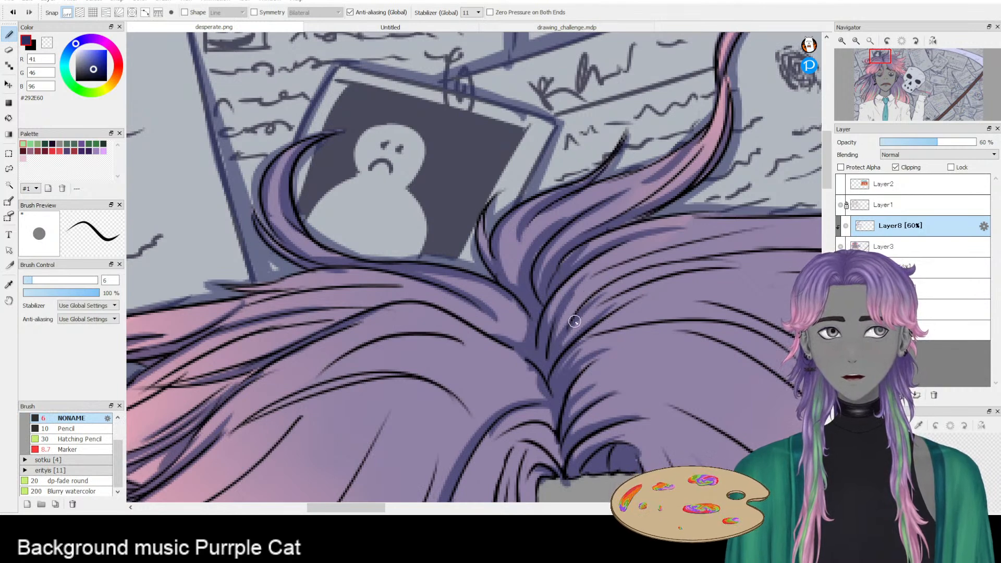
key(e)
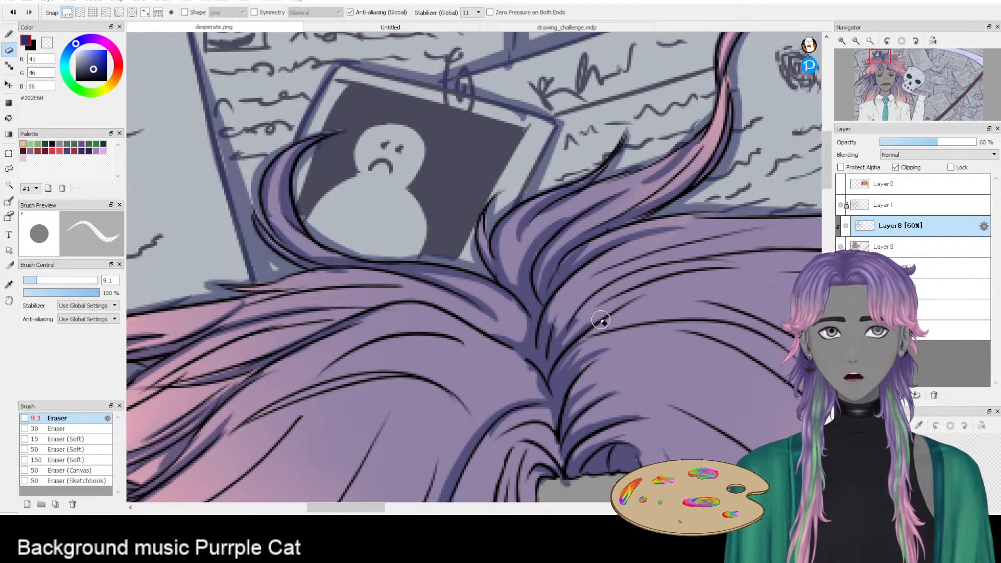
key(p)
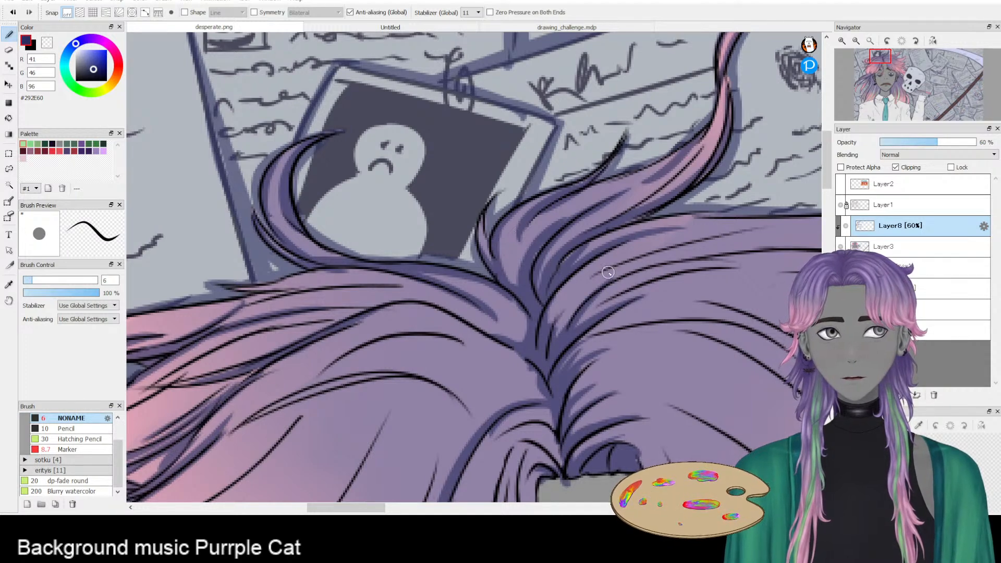
drag(652, 247, 548, 295)
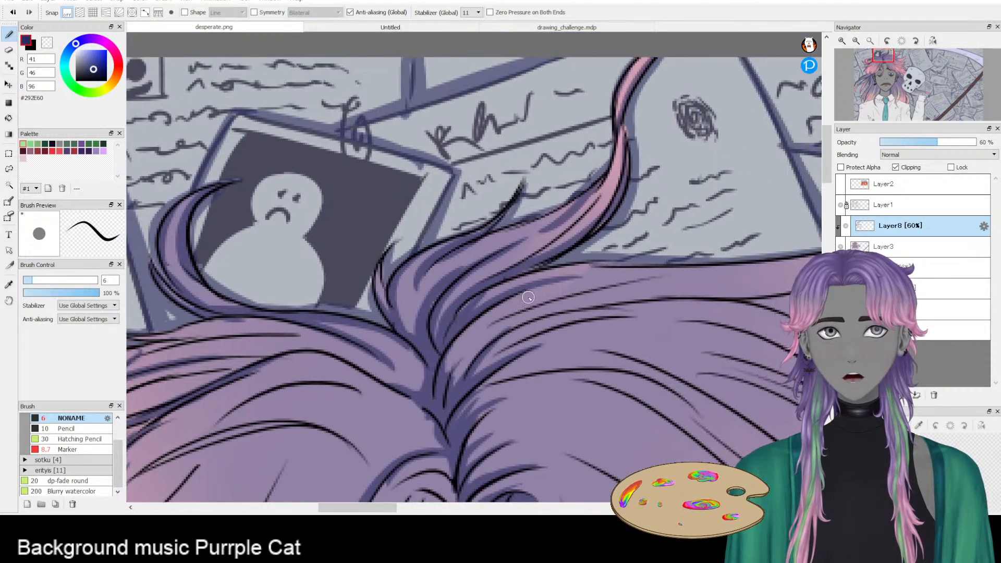
key(e)
mouse_move(451, 325)
mouse_down()
mouse_move(552, 275)
mouse_move(508, 291)
mouse_up()
key(b)
scroll(695, 289, down, 5)
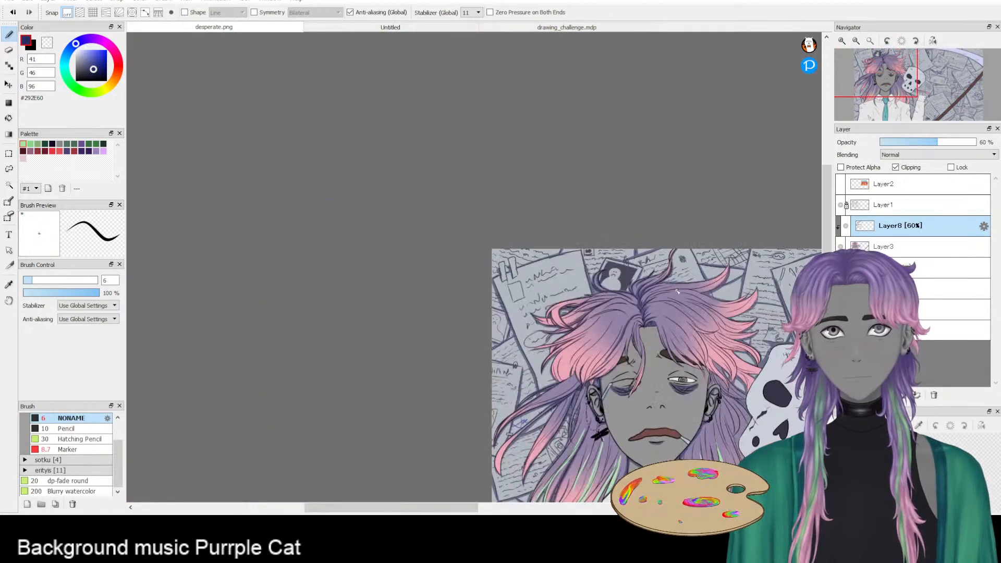
scroll(698, 365, up, 6)
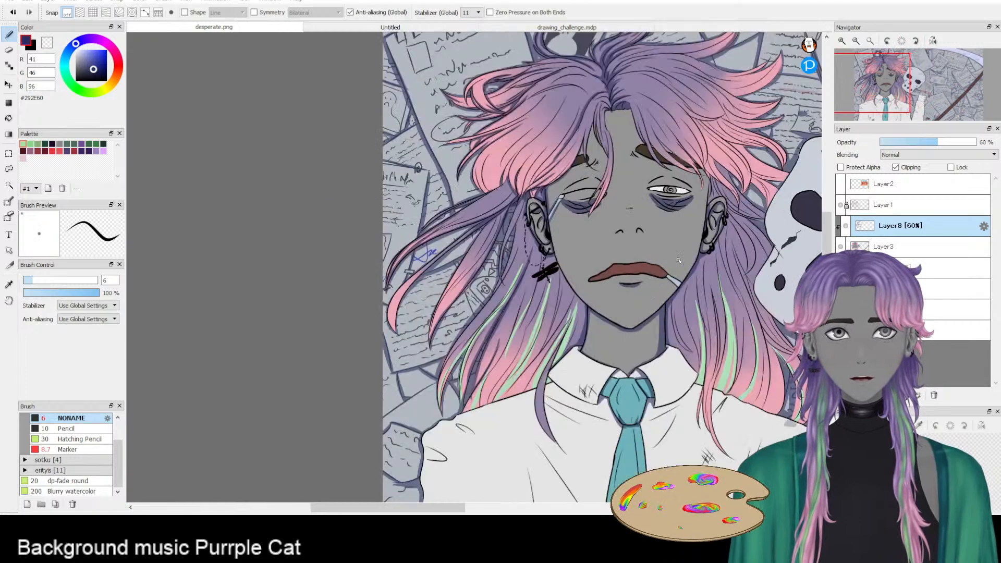
- Inspect the character's mouth, jaw, ears, eyes and fringe up close to check the shading and base colors
scroll(682, 267, up, 2)
scroll(677, 269, down, 2)
scroll(681, 260, up, 1)
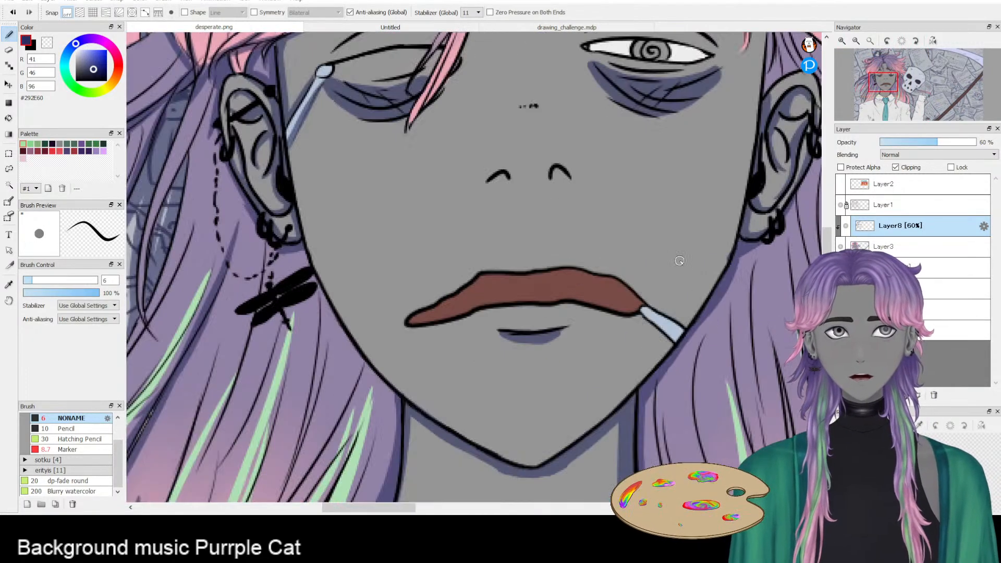
drag(598, 296, 515, 331)
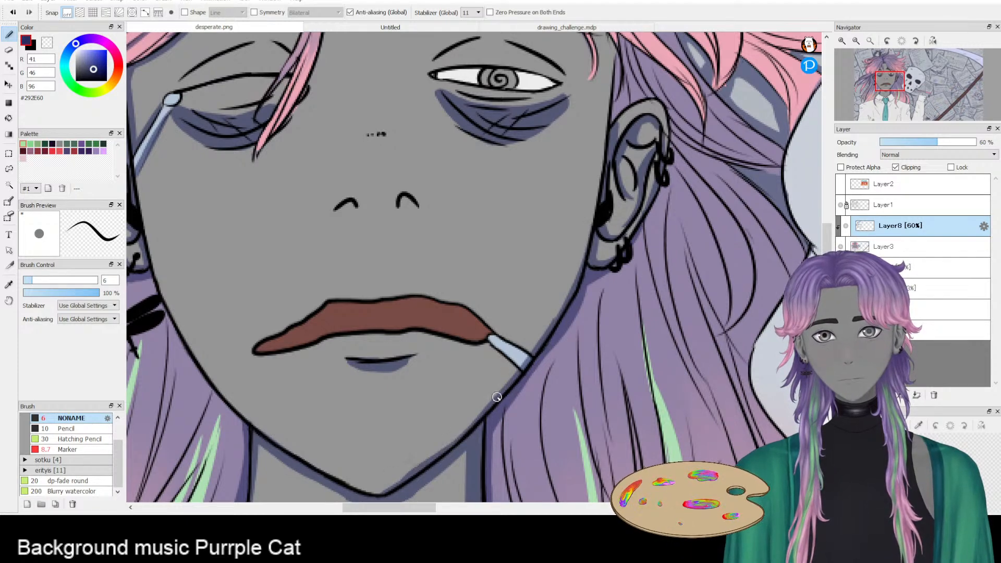
drag(431, 462, 456, 425)
mouse_move(690, 216)
mouse_down()
mouse_move(603, 277)
mouse_move(616, 320)
mouse_up()
drag(605, 172, 630, 223)
mouse_move(607, 169)
mouse_down()
mouse_move(613, 201)
mouse_move(735, 335)
mouse_up()
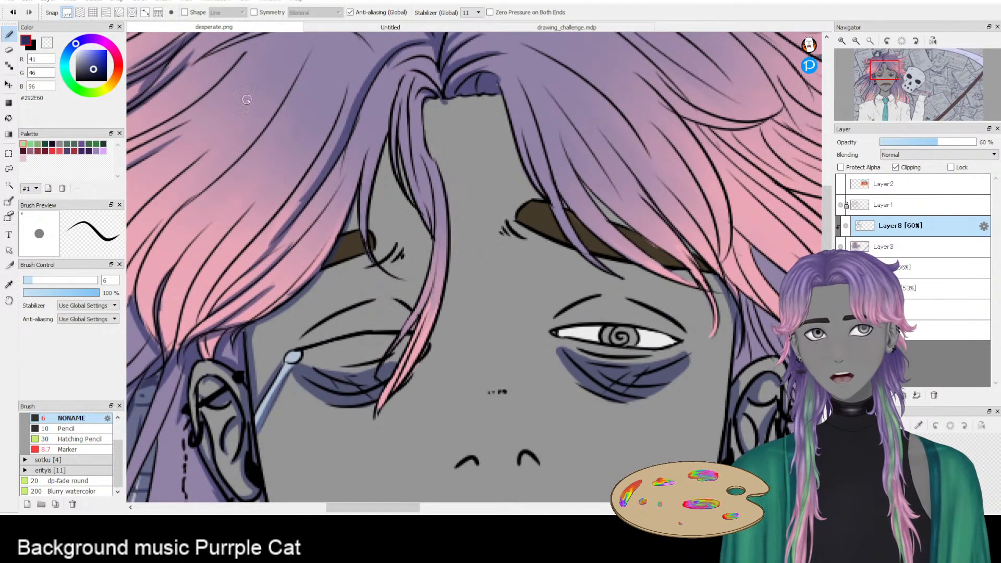
- Recolor both eyebrows on Layer3 with the darker brown #30251E using the bucket fill
click(909, 251)
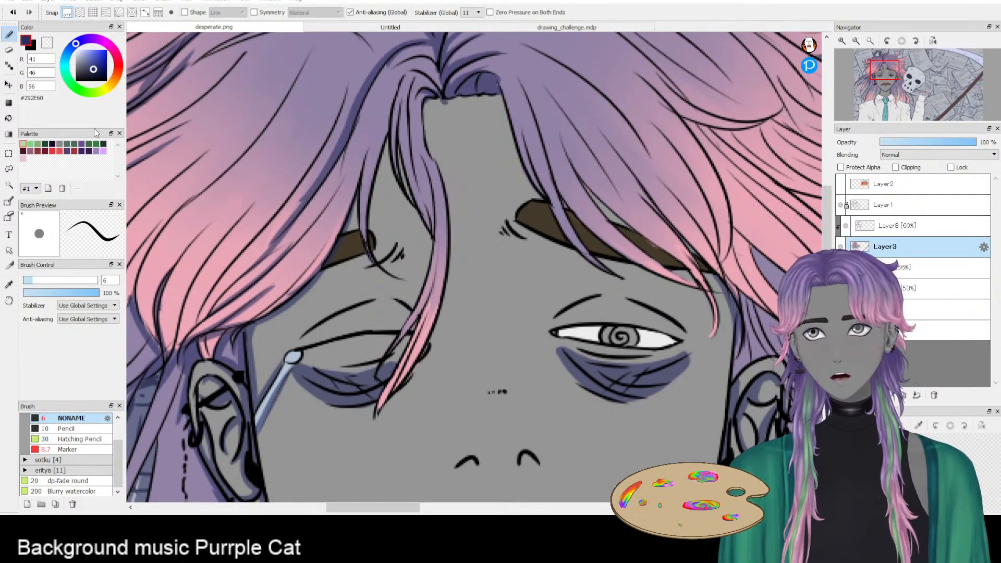
click(30, 45)
click(92, 77)
click(8, 118)
click(553, 223)
key(ctrl+z)
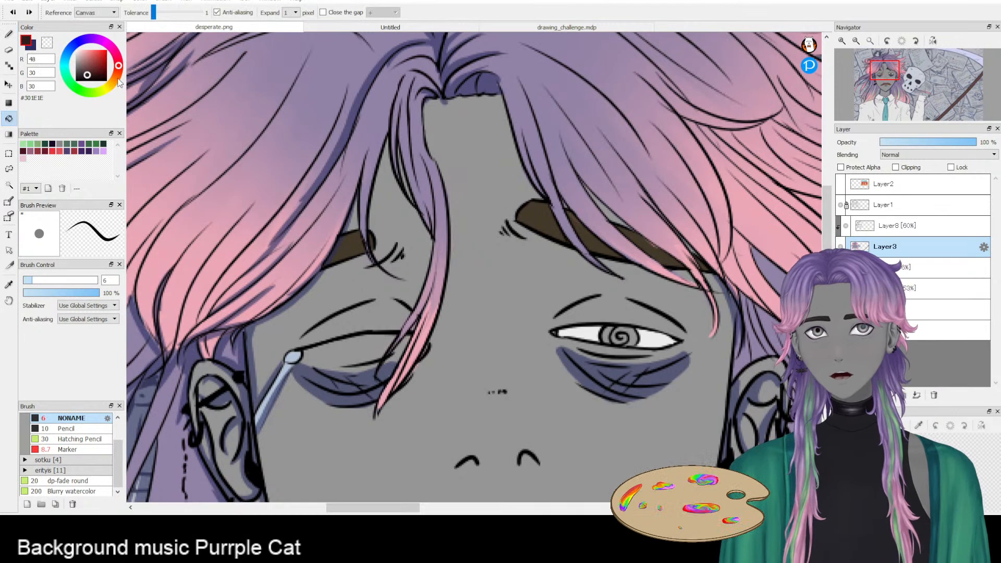
click(118, 78)
click(349, 245)
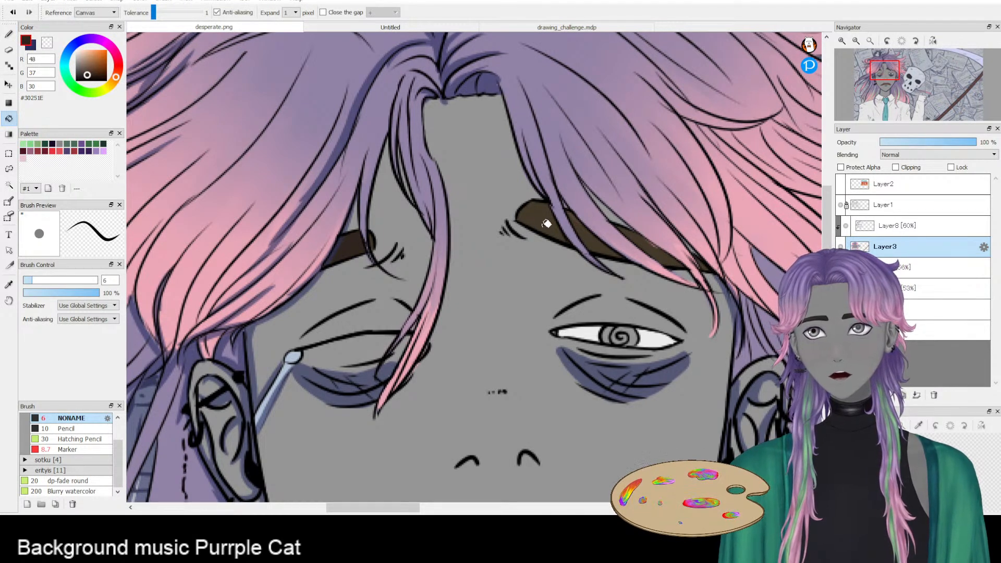
key(ctrl+z)
key(b)
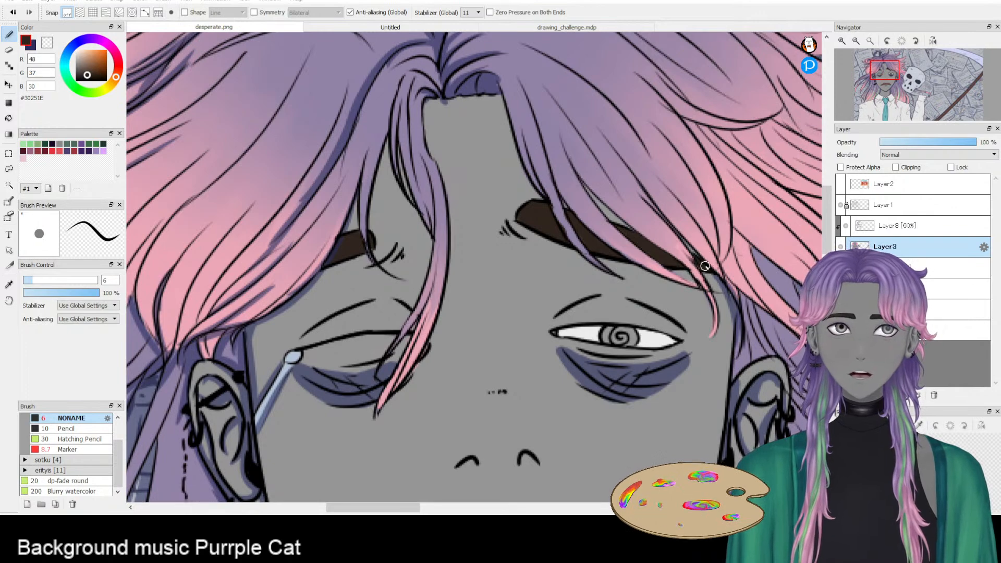
- Raise the opacity of the clipped Layer8 shadows to 63% and check the effect on the whole figure
scroll(718, 265, down, 5)
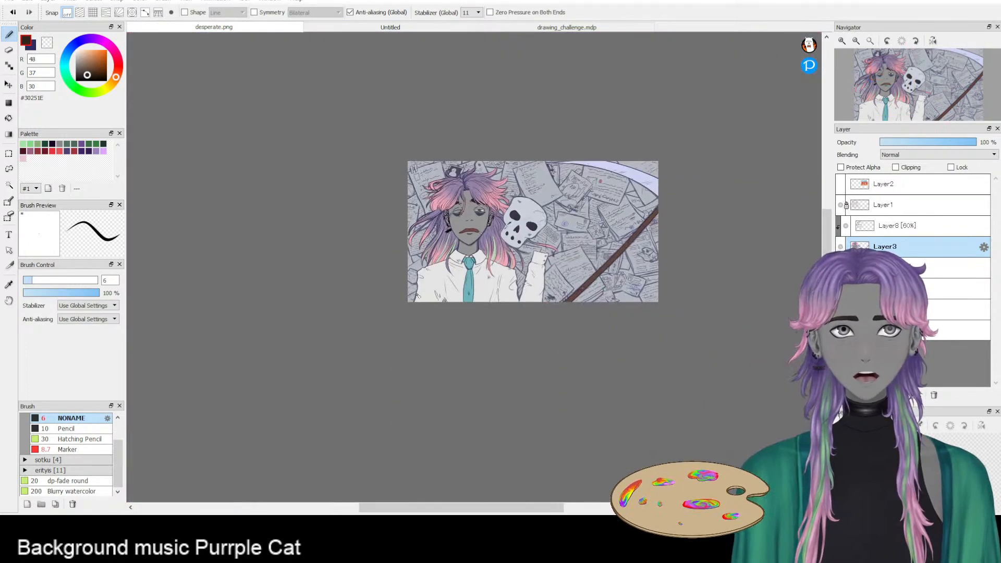
scroll(452, 201, up, 4)
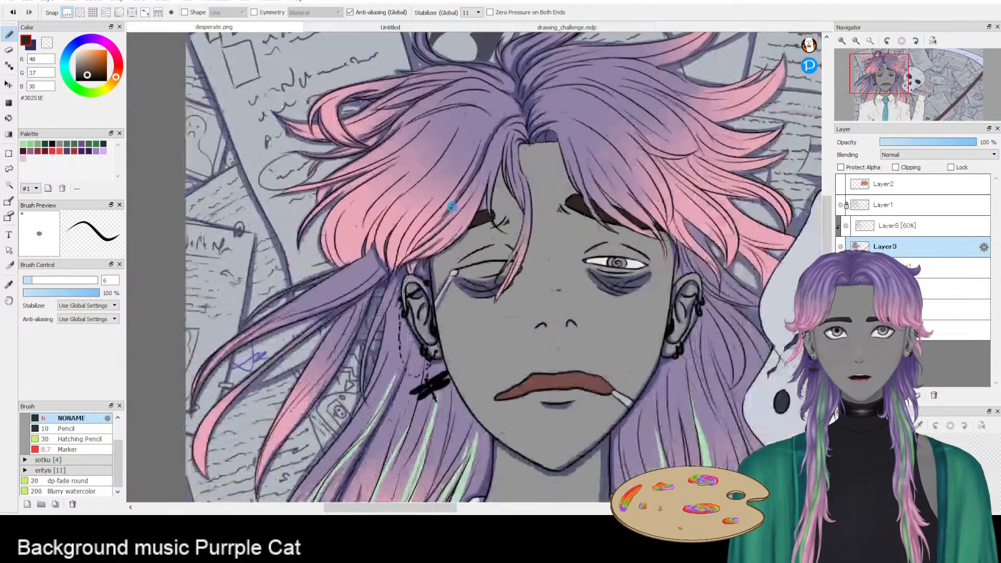
scroll(453, 201, down, 4)
click(966, 234)
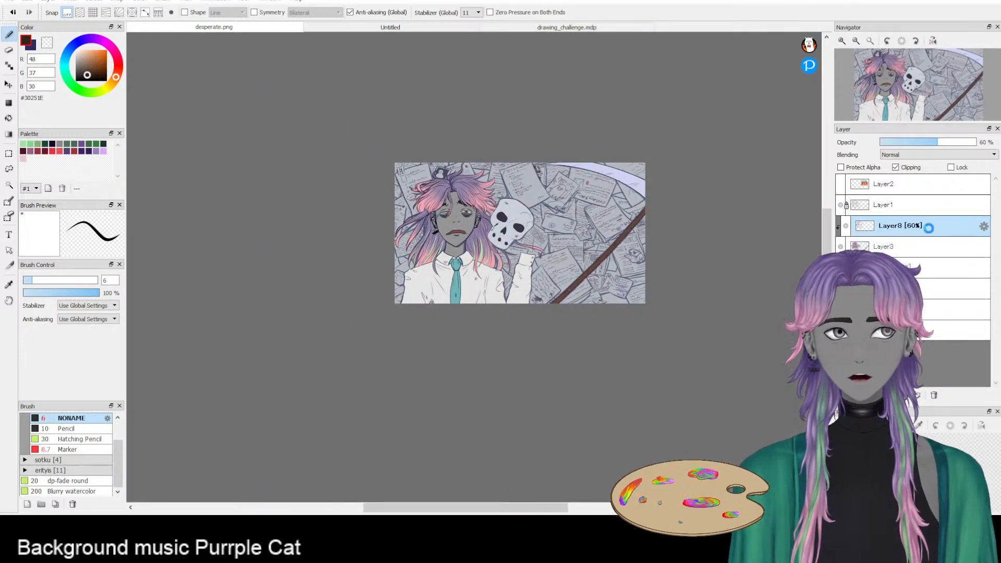
drag(942, 146, 949, 143)
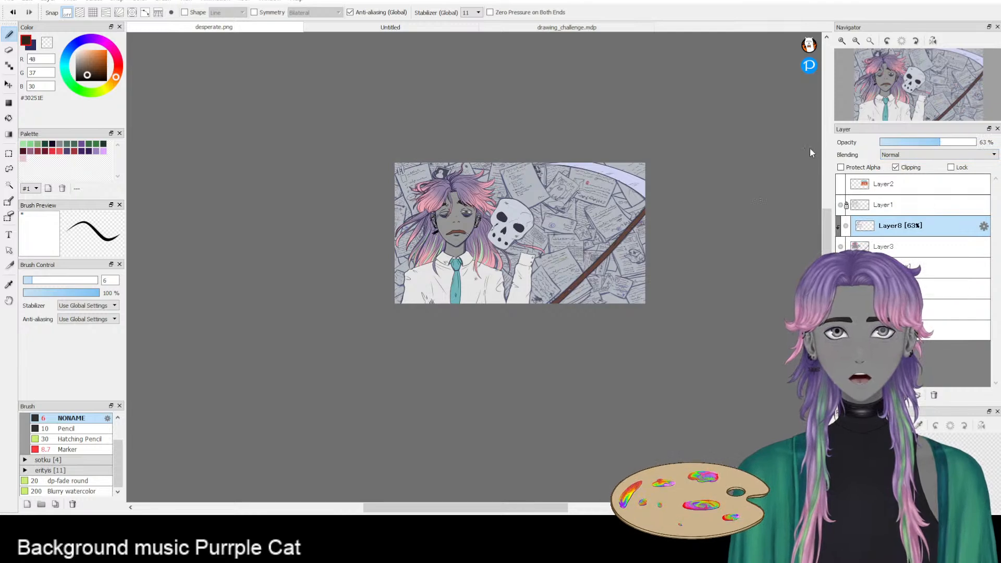
scroll(476, 232, up, 3)
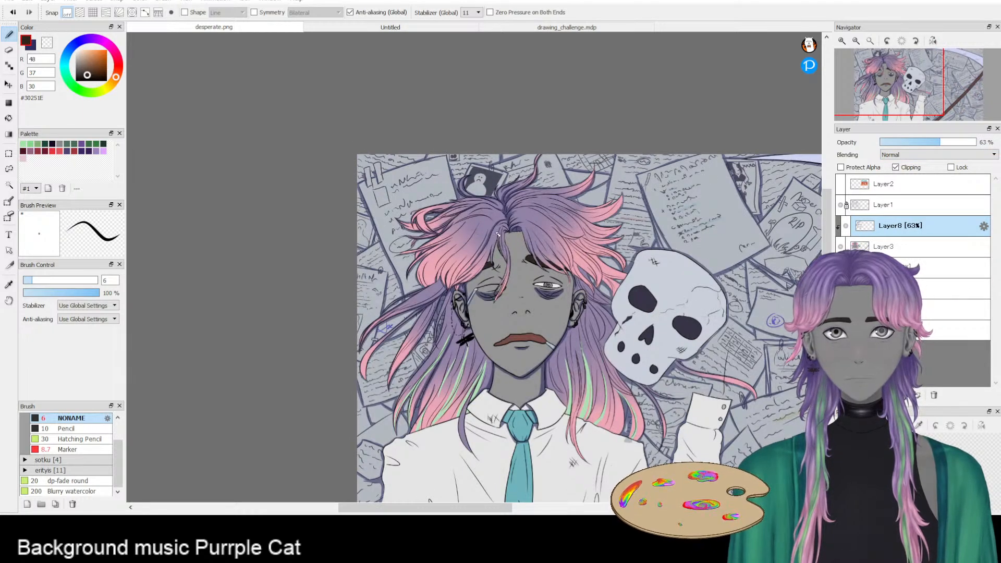
scroll(440, 427, up, 3)
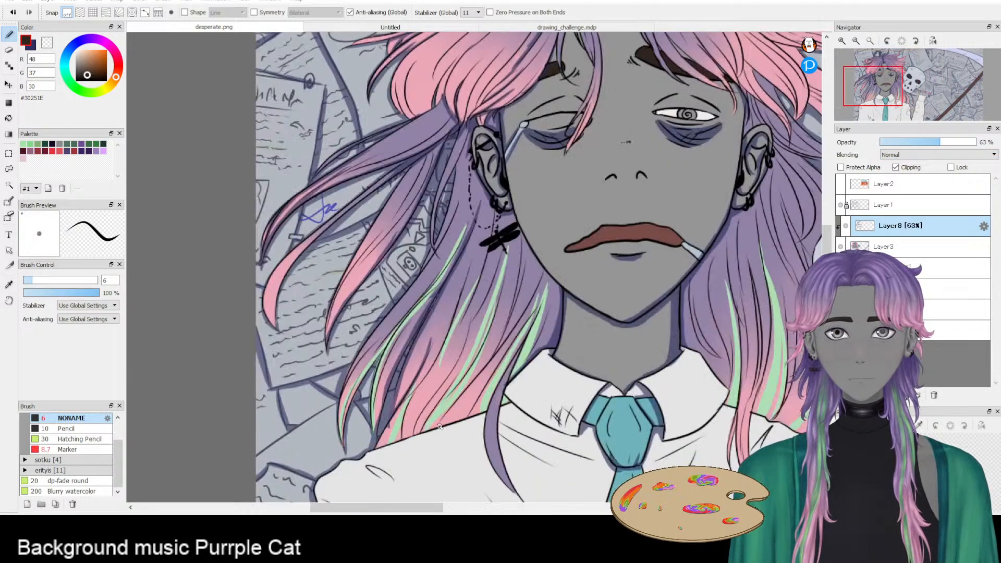
scroll(439, 427, down, 3)
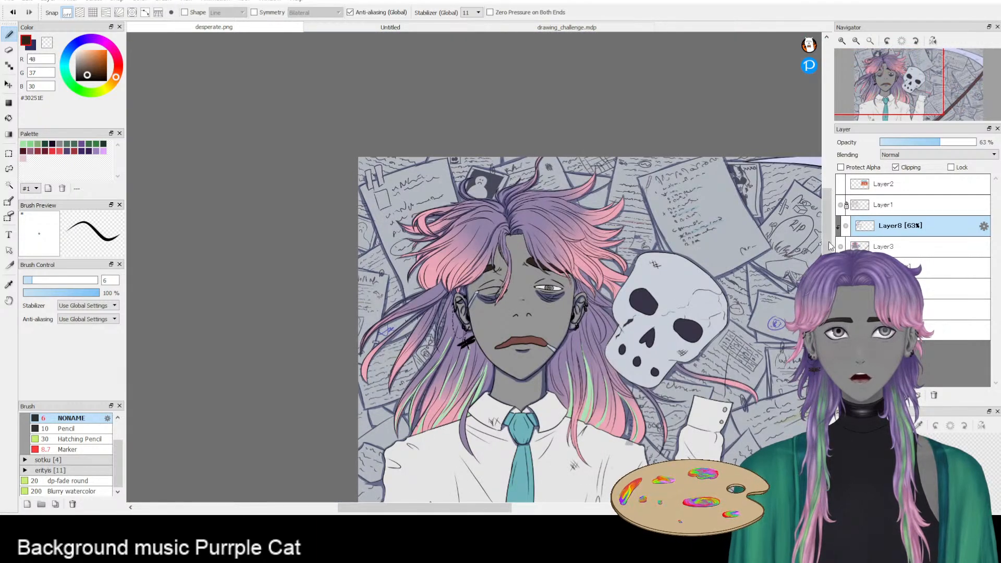
- Fill the lips on Layer3 with the dark muted maroon #4E3137 after trying and undoing the deep red #6B182A
click(886, 246)
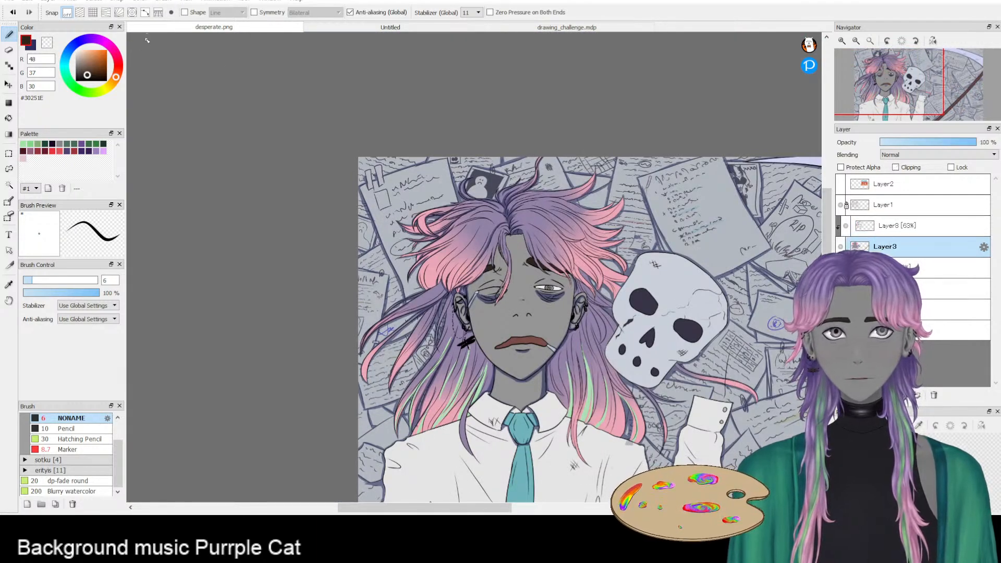
scroll(504, 373, up, 3)
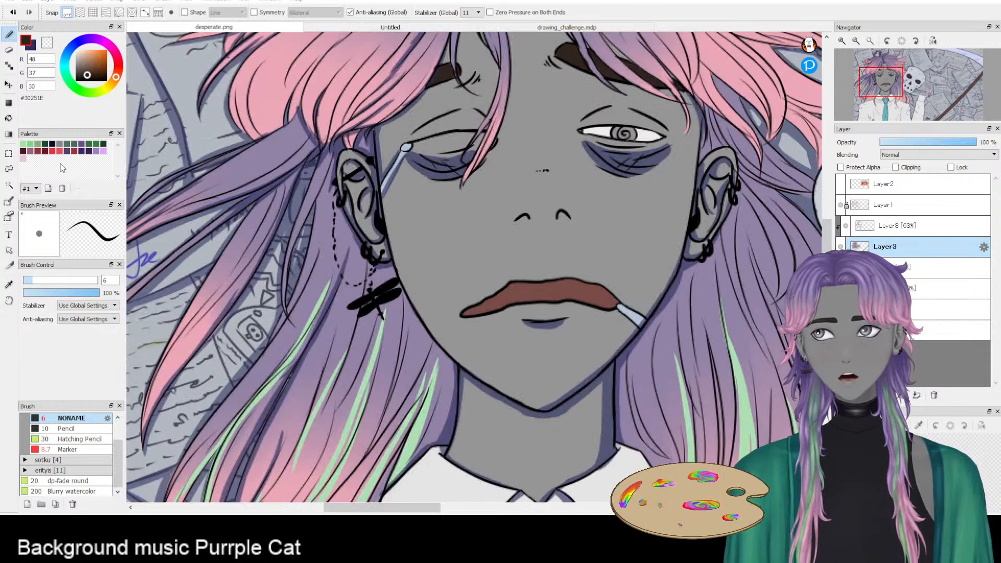
click(44, 152)
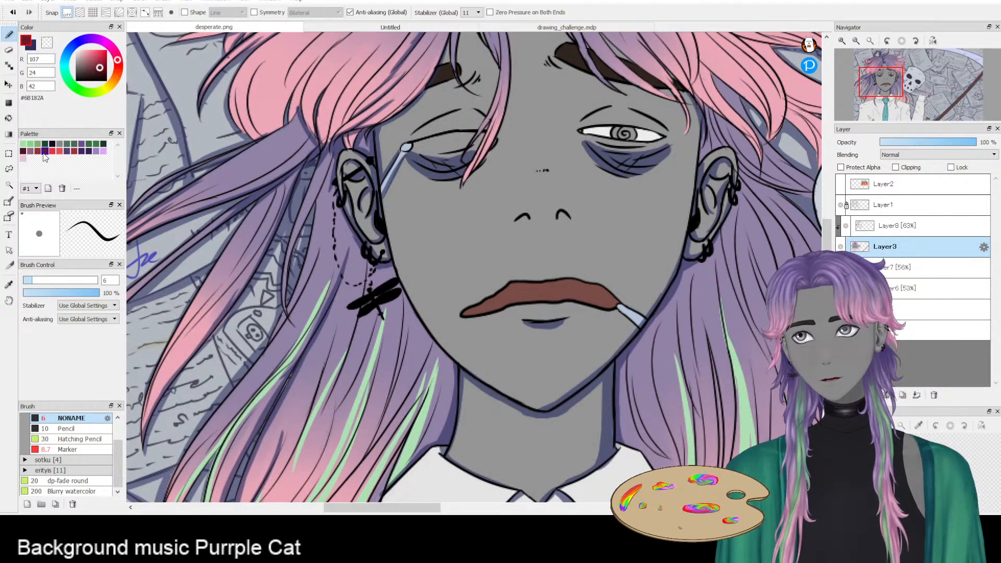
click(9, 119)
click(541, 289)
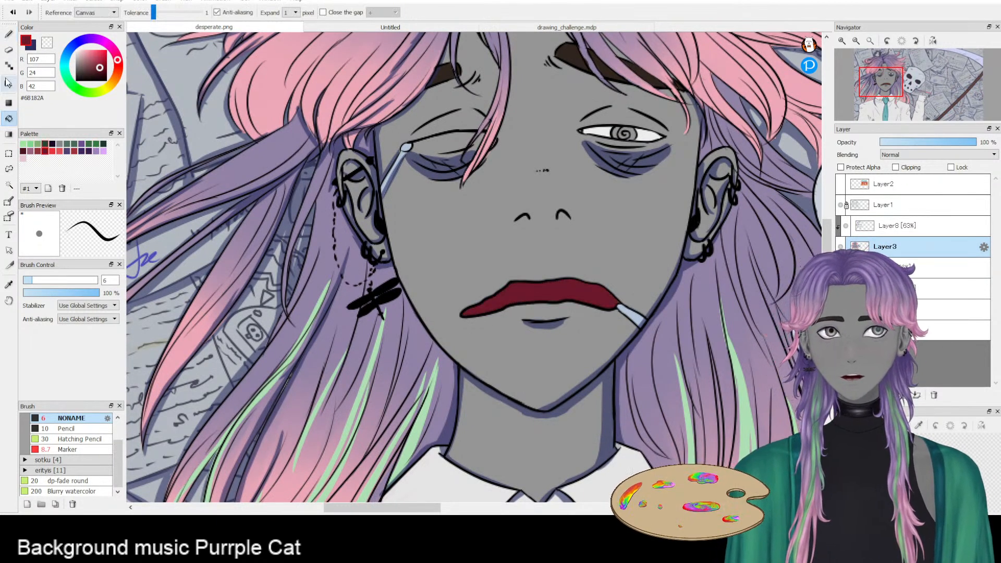
key(ctrl+z)
drag(100, 69, 87, 70)
click(558, 294)
scroll(736, 282, down, 2)
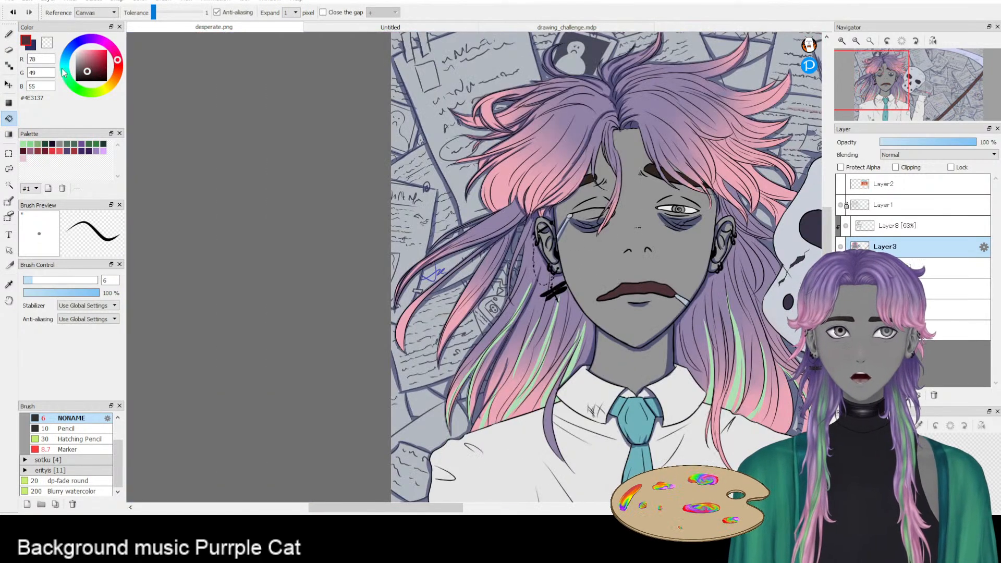
- Lighten the lip color with muted reds, comparing #75404A, #6D4A4A, #754A4A and #986060 against the whole picture
drag(89, 72, 91, 70)
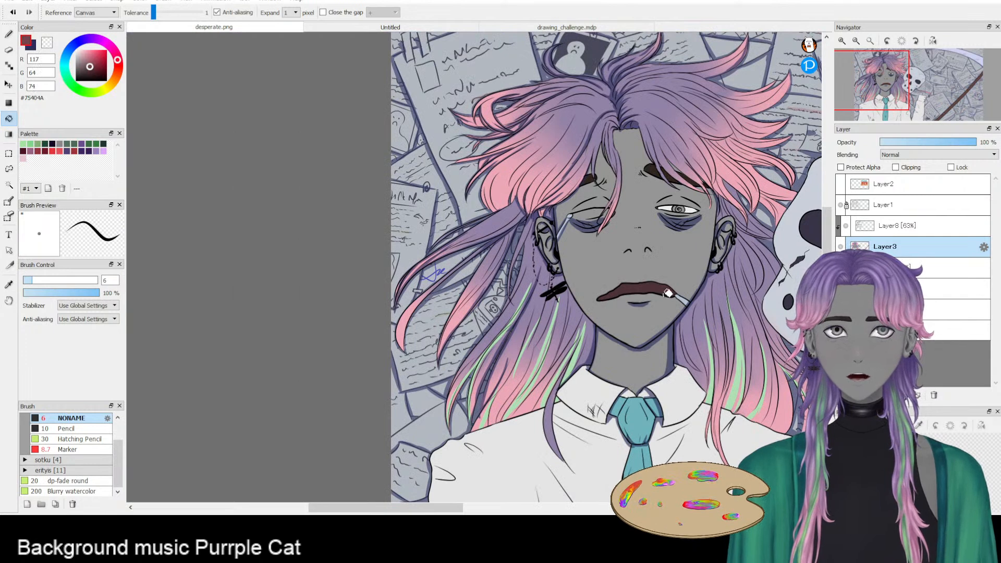
click(655, 286)
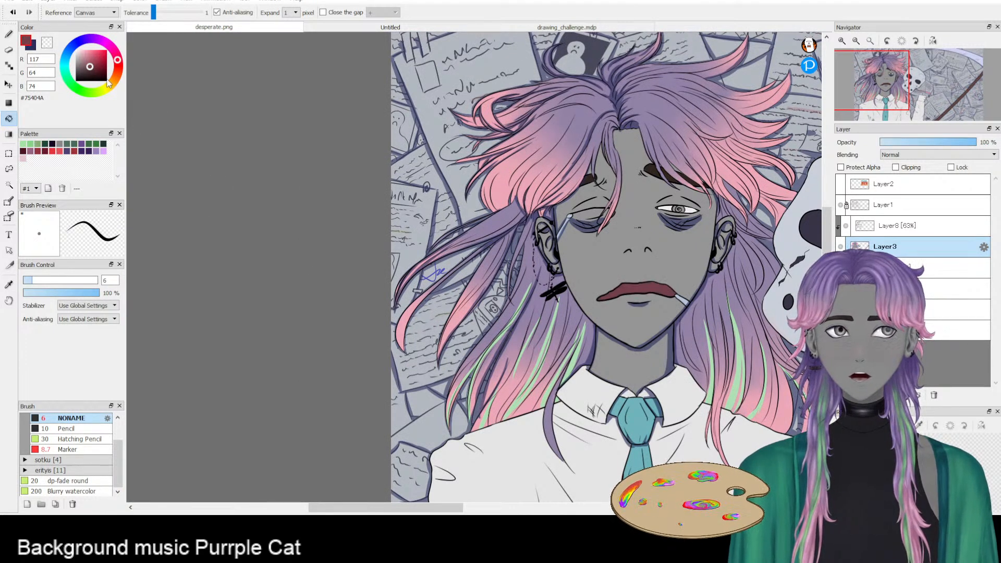
drag(90, 71, 87, 71)
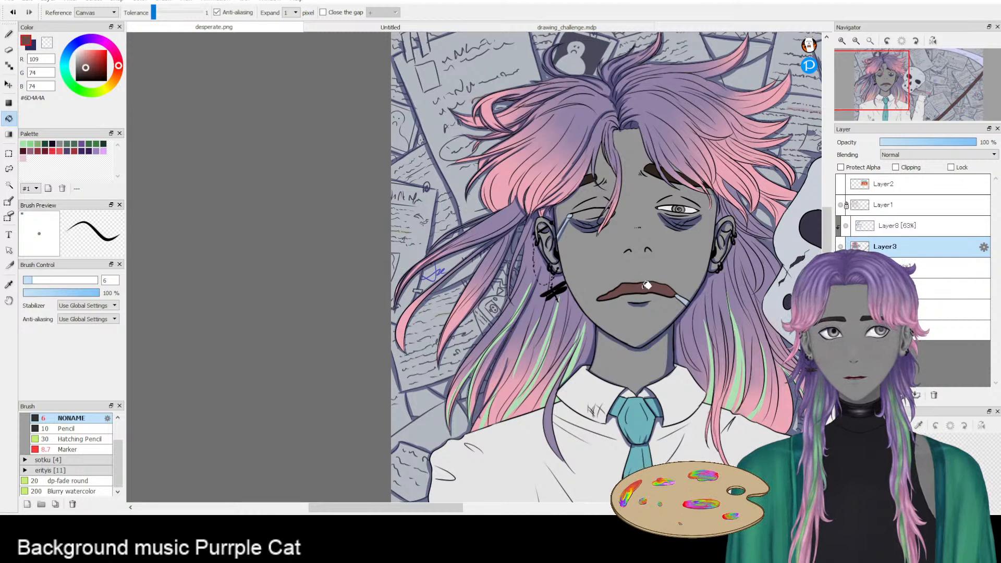
scroll(611, 301, down, 2)
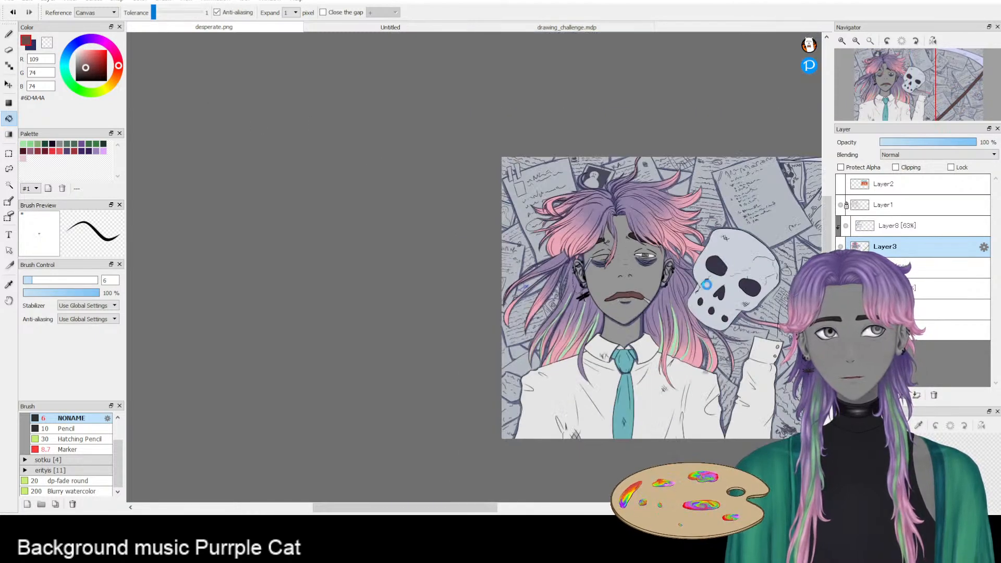
scroll(703, 278, up, 2)
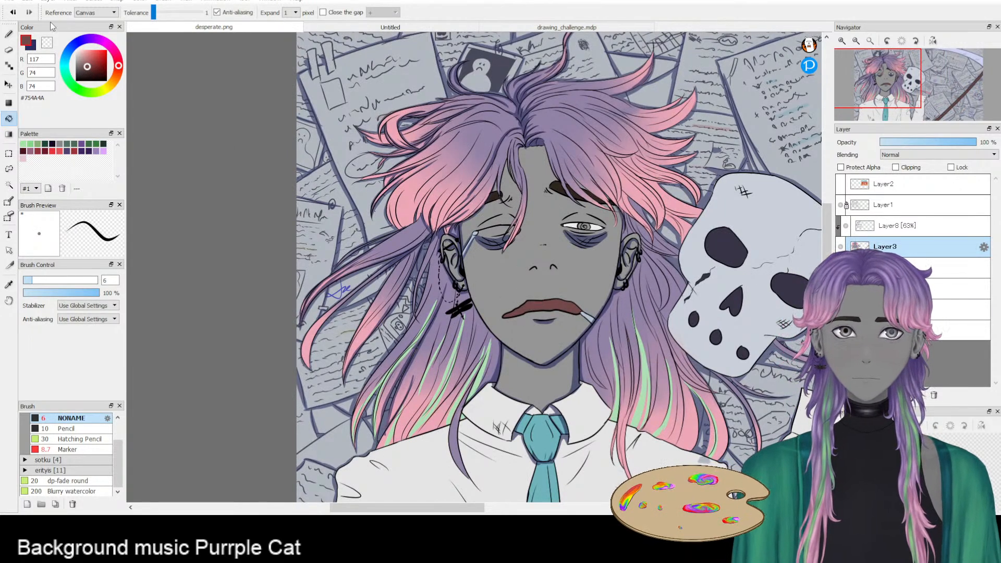
click(88, 63)
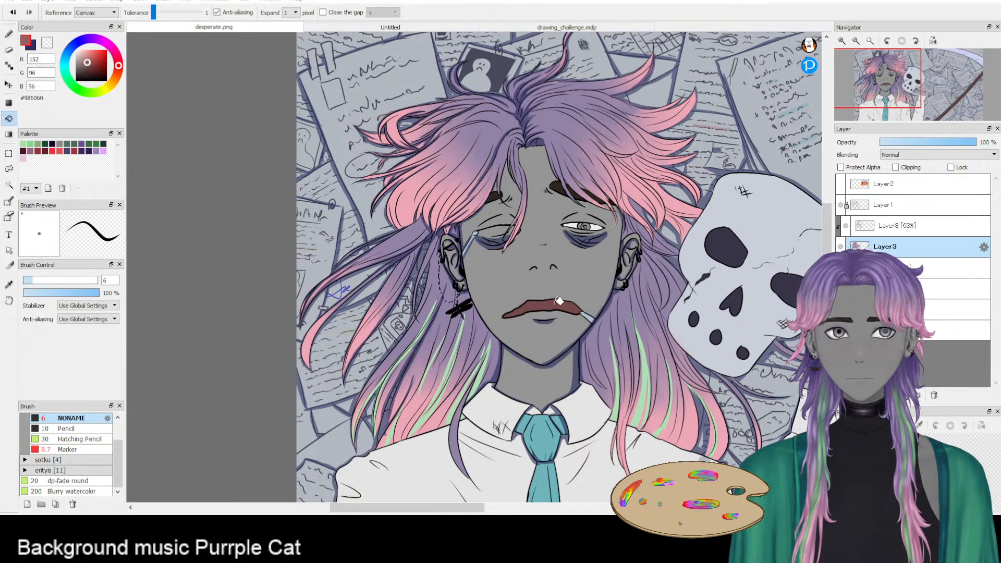
scroll(706, 357, down, 1)
scroll(706, 357, down, 2)
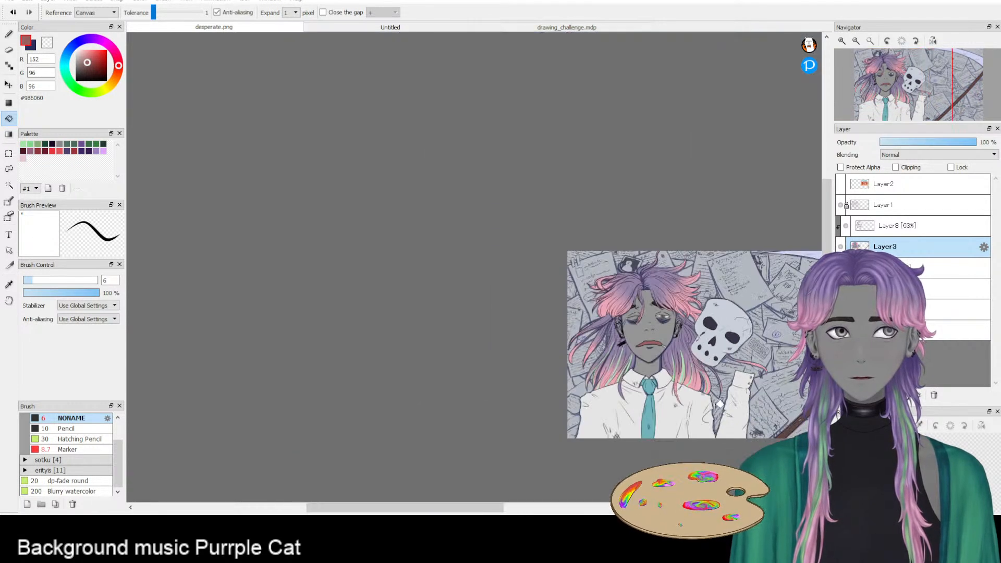
drag(706, 356, 435, 284)
- Return to the brush on Layer8 with the dark blue shadow color #292E60
click(9, 34)
scroll(405, 256, up, 1)
alt+click(404, 257)
scroll(404, 257, up, 2)
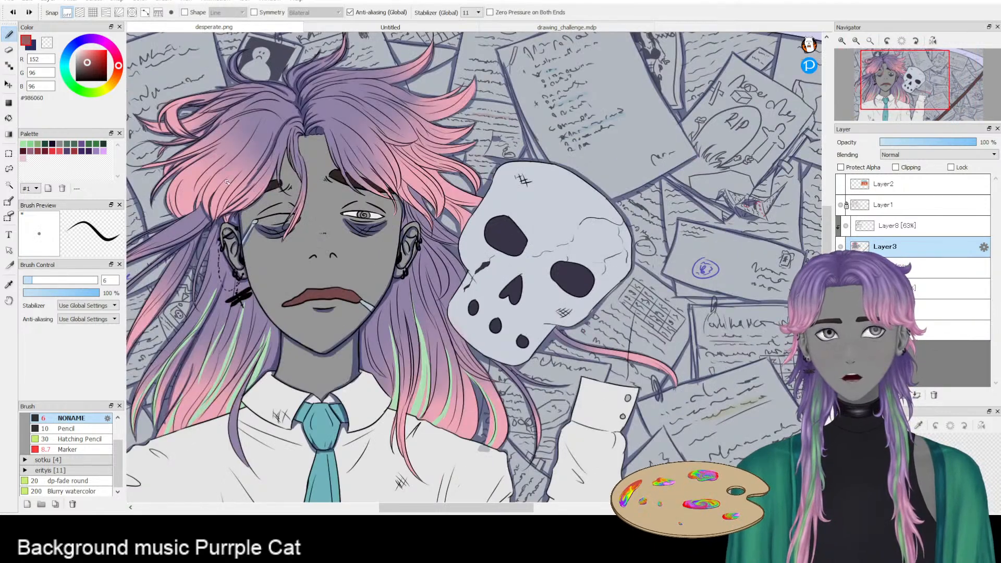
click(896, 225)
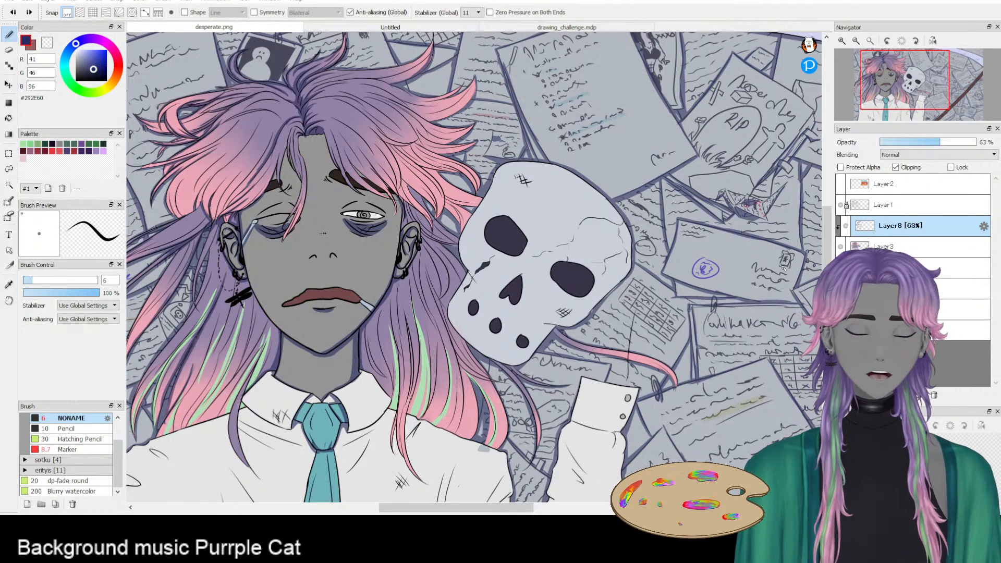
- Shade the thin lock falling from the parting beside the forehead, refining the shadow edges with the eraser
scroll(299, 114, up, 3)
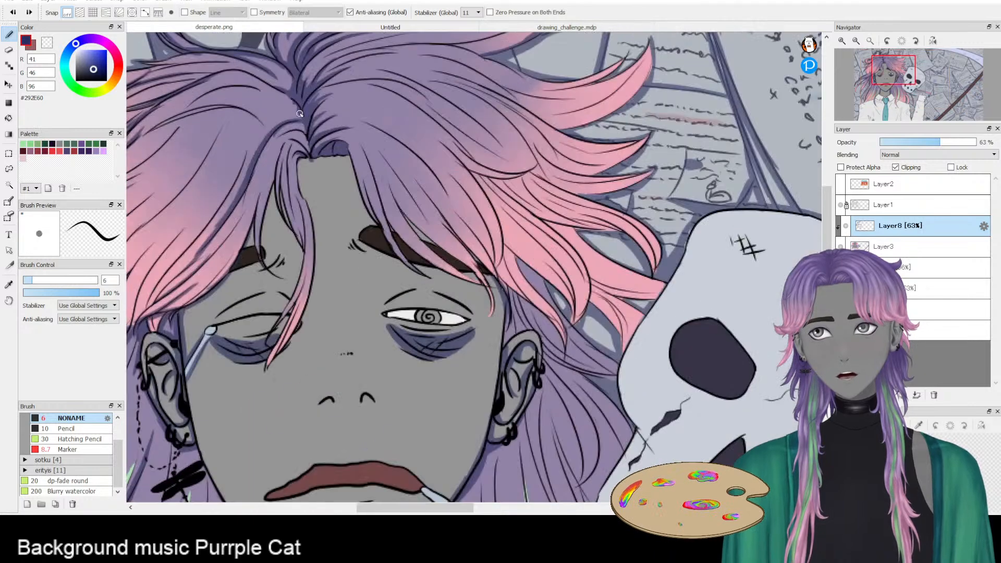
drag(285, 175, 649, 278)
drag(566, 201, 480, 132)
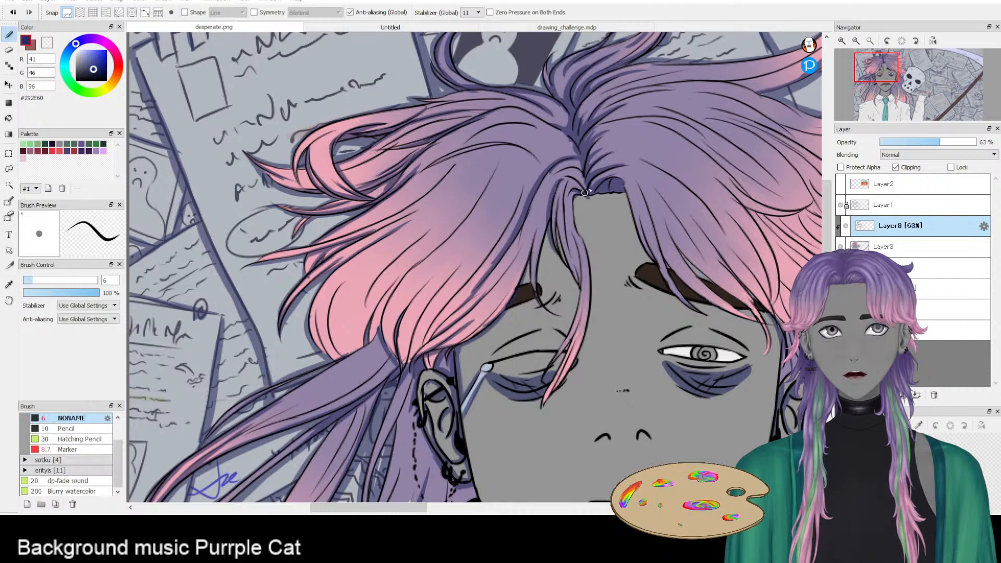
key(e)
key(b)
key(e)
key(b)
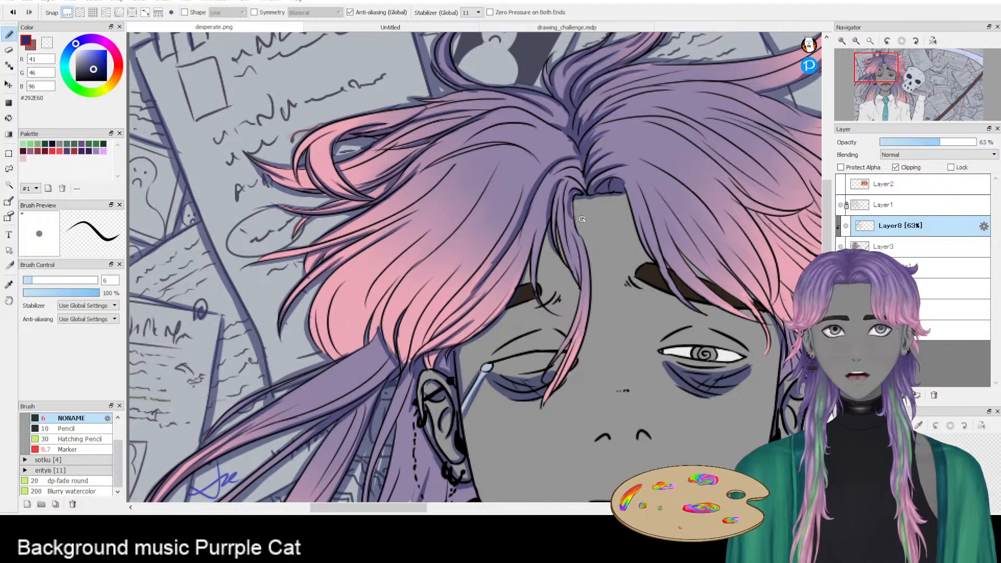
key(e)
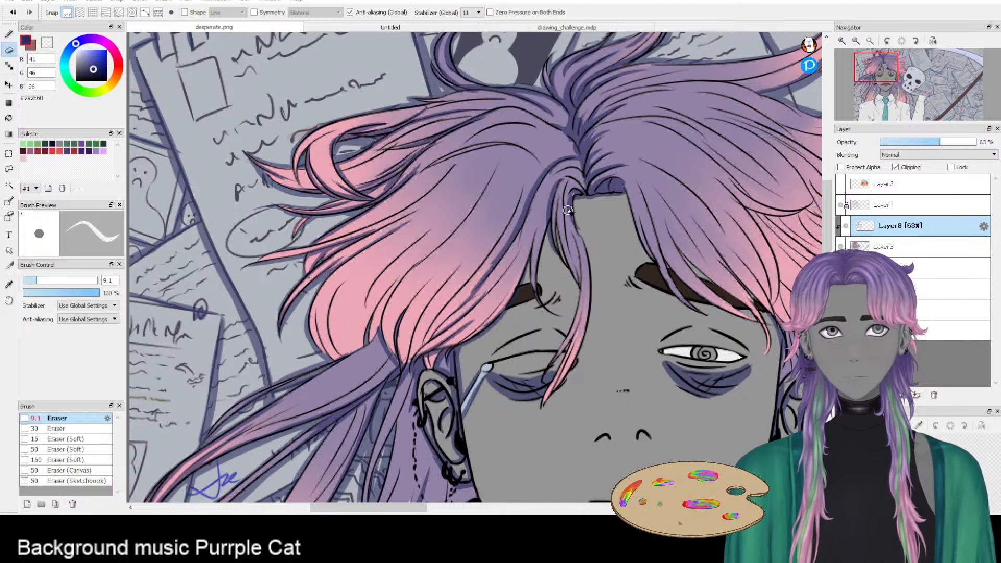
key(b)
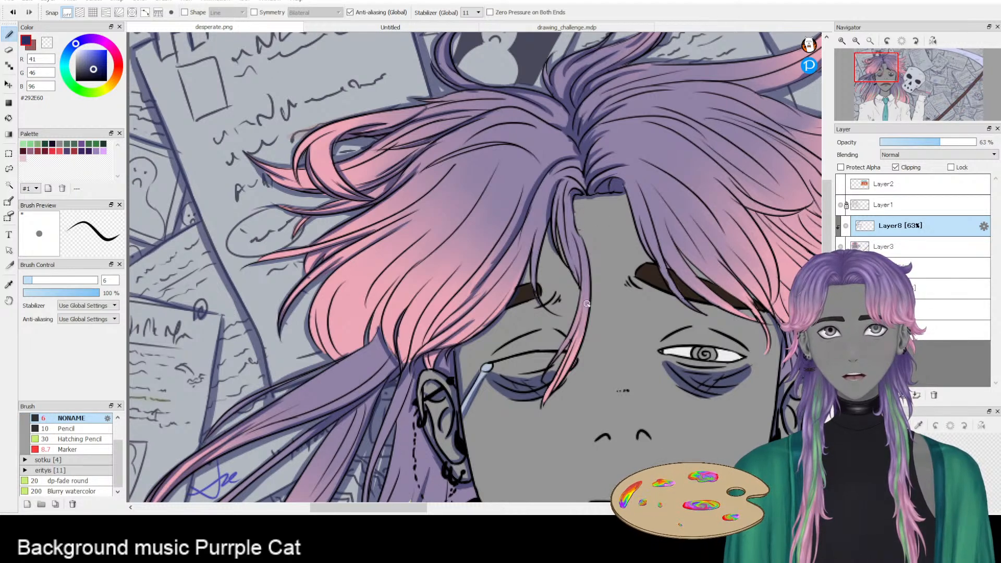
drag(515, 394, 470, 298)
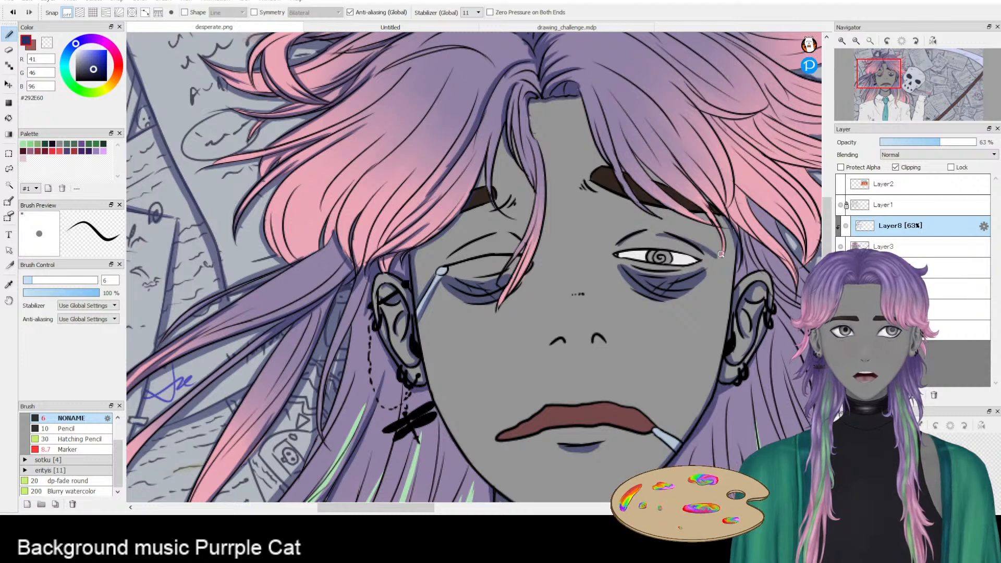
drag(717, 296, 739, 190)
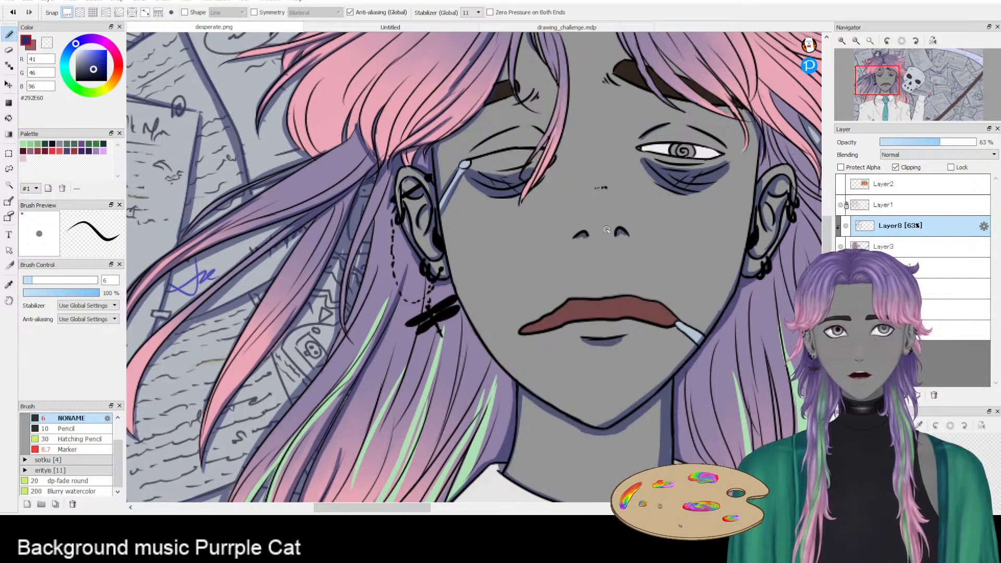
- Shade the underside of the nose and extend the shadow outward over both nostrils
drag(592, 231, 614, 229)
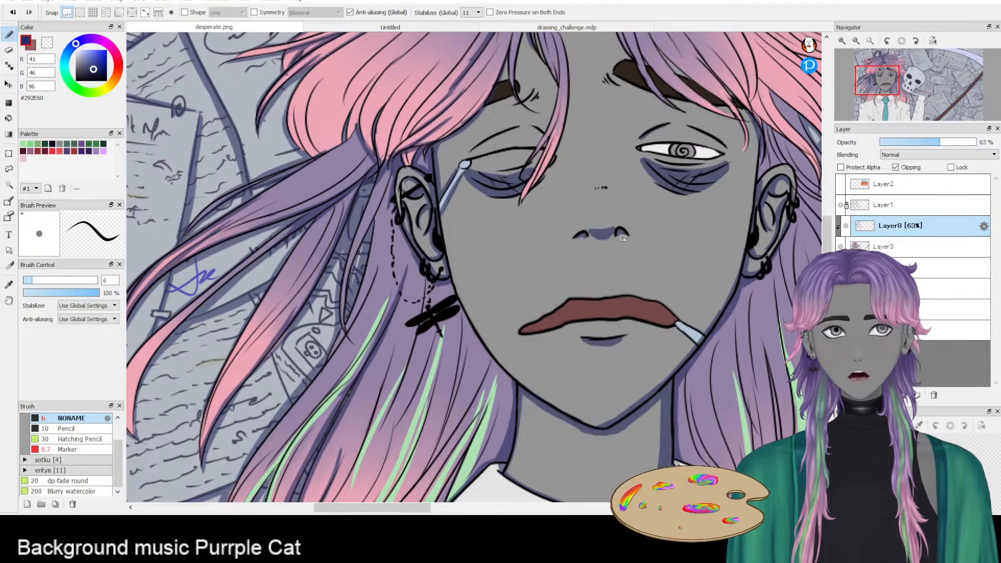
scroll(623, 237, down, 5)
scroll(621, 238, up, 5)
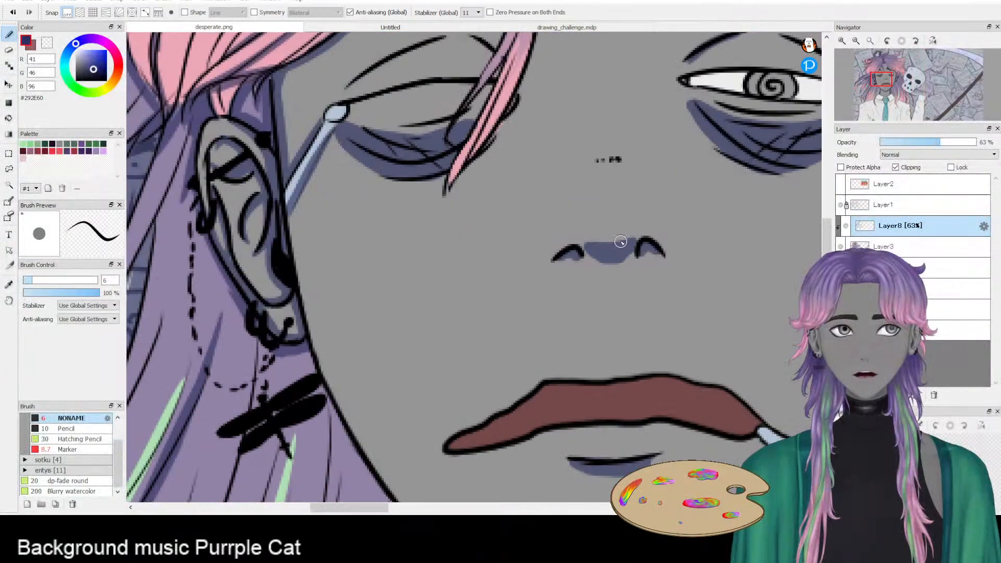
drag(576, 238, 637, 233)
key(ctrl+z)
mouse_move(574, 239)
mouse_down()
mouse_move(640, 235)
mouse_move(607, 259)
mouse_move(577, 239)
mouse_move(601, 245)
mouse_move(637, 234)
mouse_move(629, 244)
mouse_up()
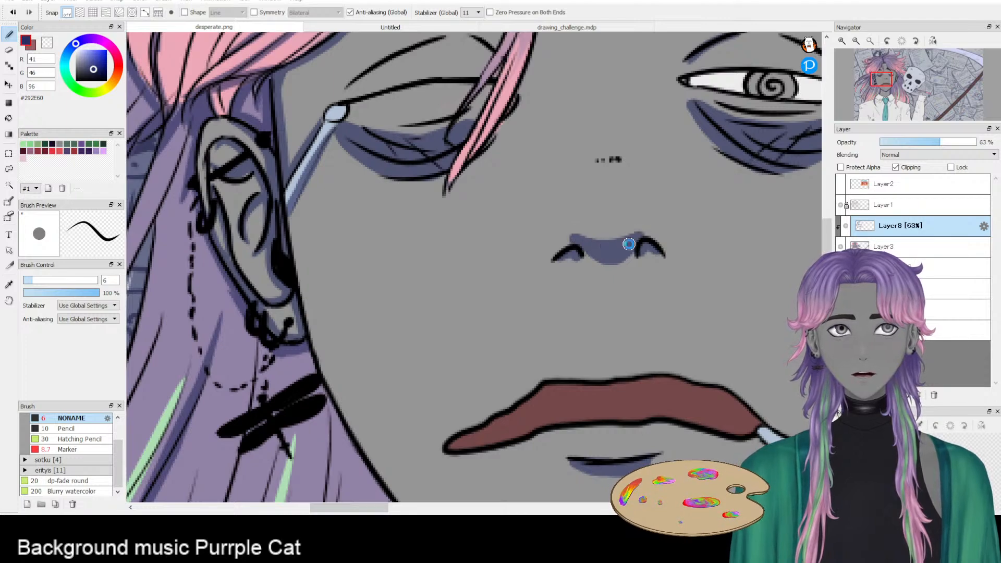
scroll(629, 244, down, 6)
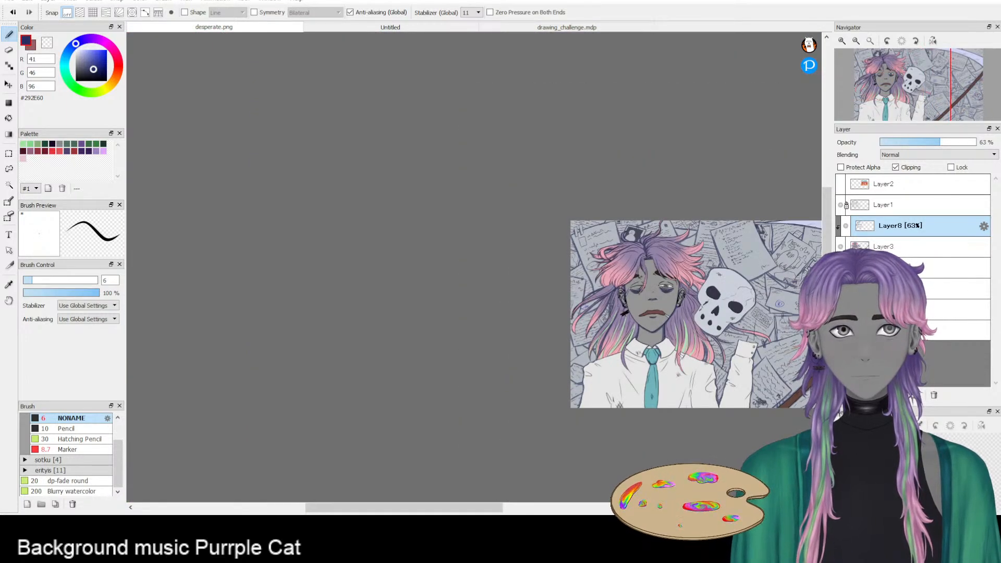
scroll(651, 354, up, 6)
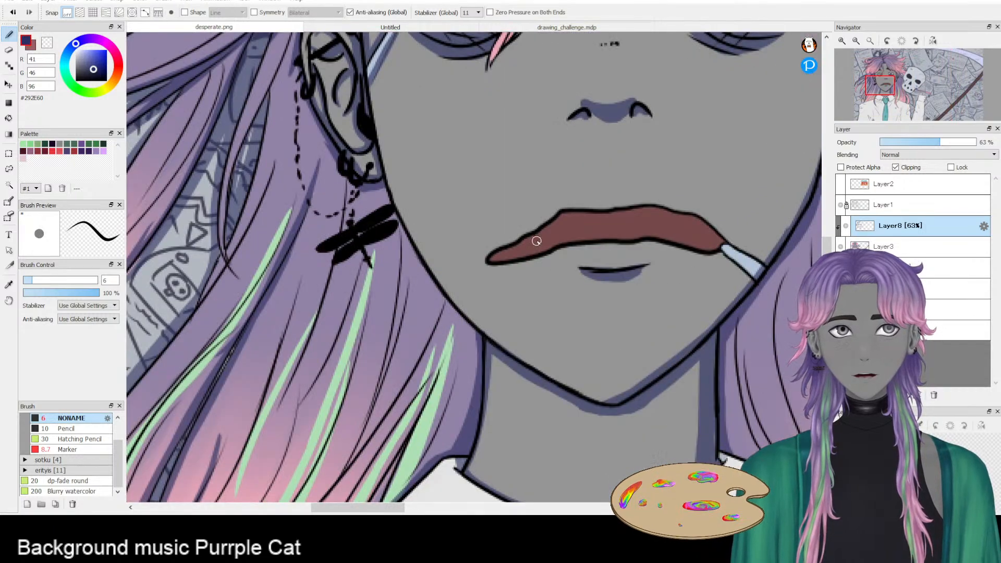
- Shade the edge of the face beside the ear next to the open eye, refining the shadow with the eraser
drag(632, 233, 443, 289)
drag(682, 234, 643, 420)
drag(643, 178, 625, 342)
key(ctrl+z)
key(ctrl+z)
drag(641, 173, 637, 292)
drag(653, 190, 641, 261)
mouse_move(645, 211)
mouse_down()
mouse_move(637, 271)
mouse_move(656, 239)
mouse_up()
drag(649, 173, 674, 229)
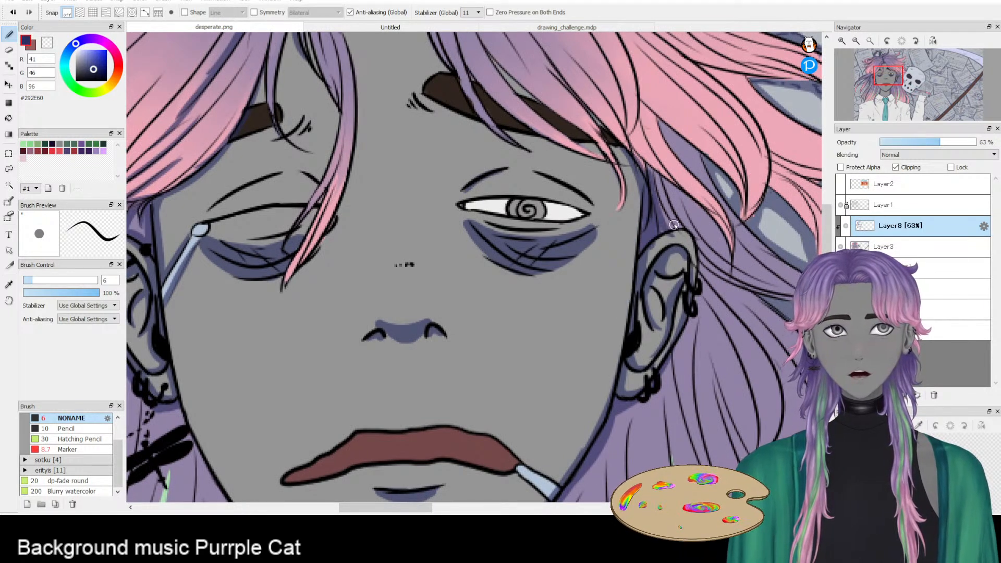
key(e)
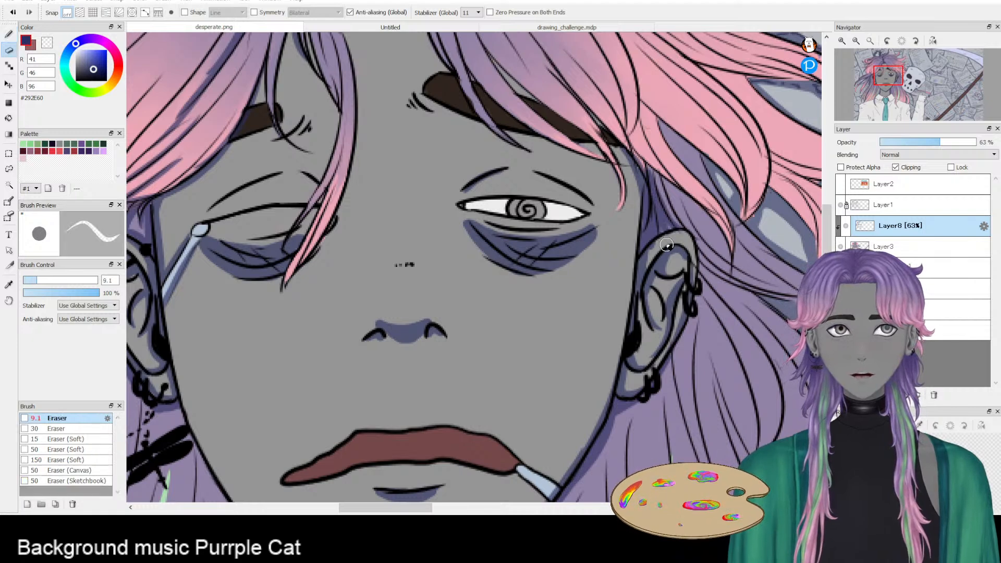
key(b)
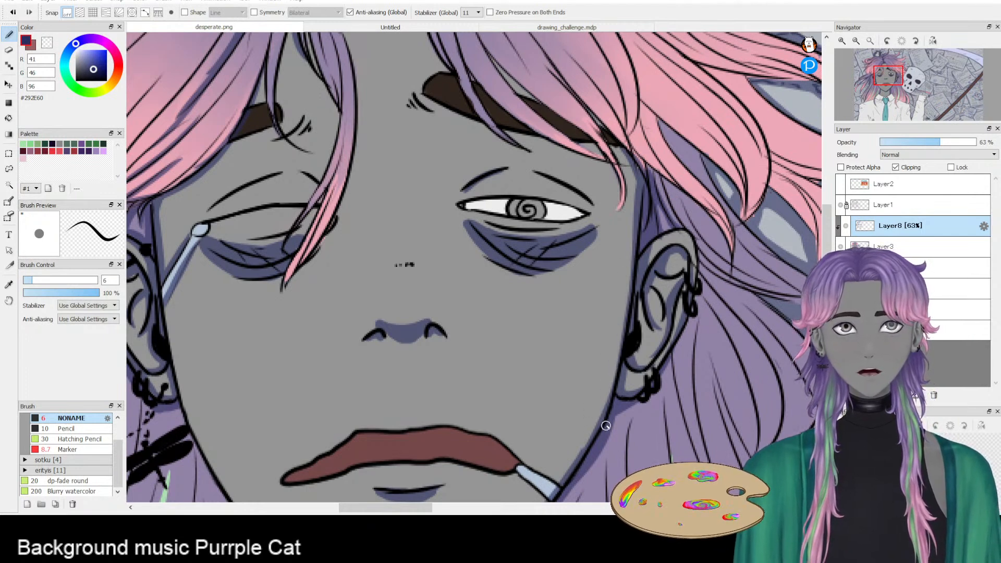
- Mirror the canvas view and touch up the shadow along the underside of the chin with the eraser and brush
drag(610, 420, 641, 315)
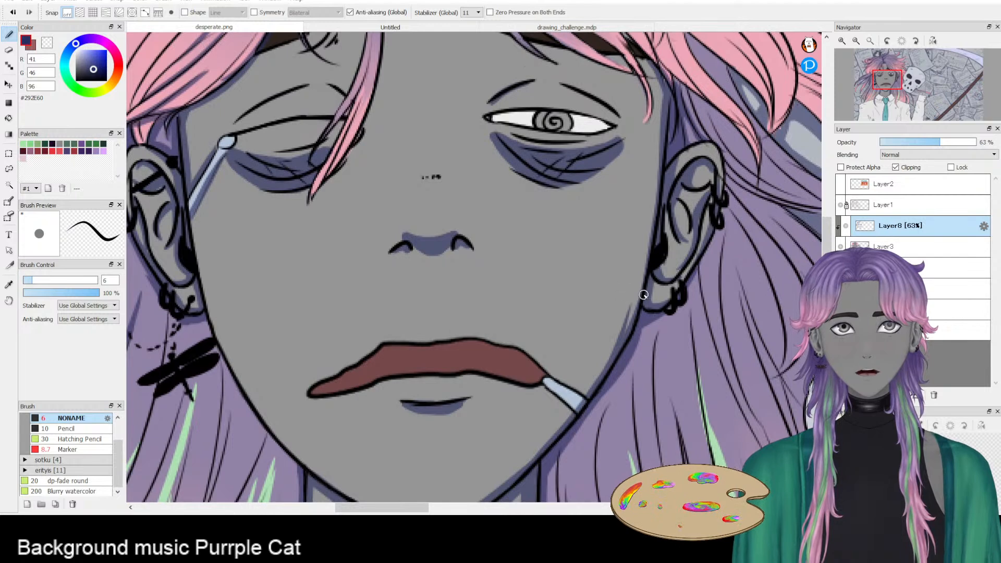
drag(584, 378, 693, 229)
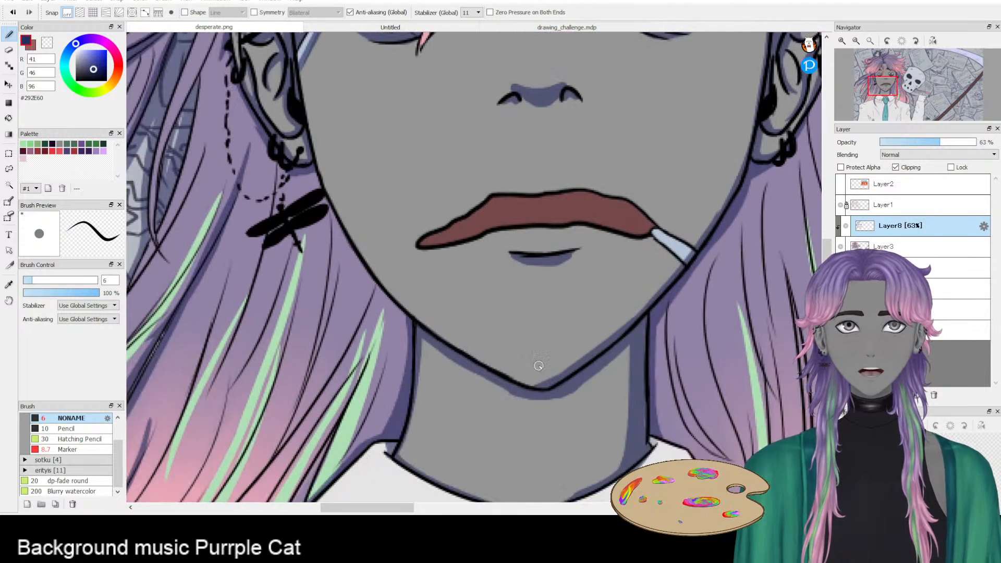
click(935, 41)
click(934, 41)
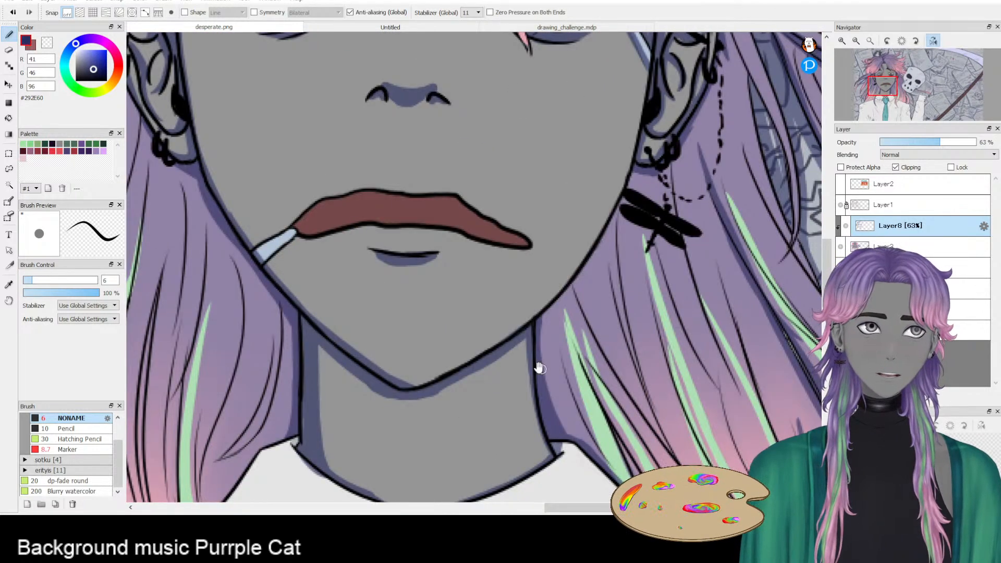
key(e)
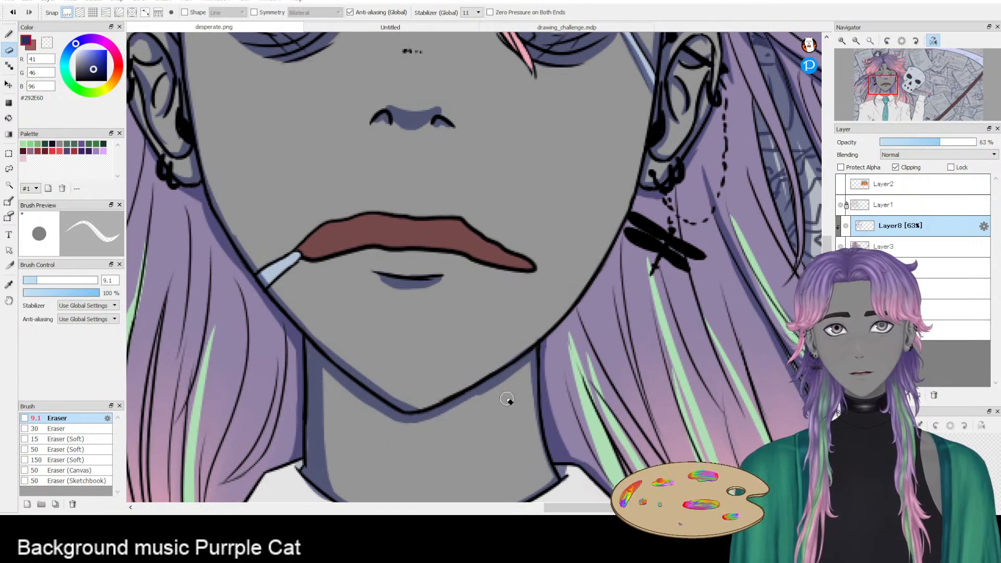
key(b)
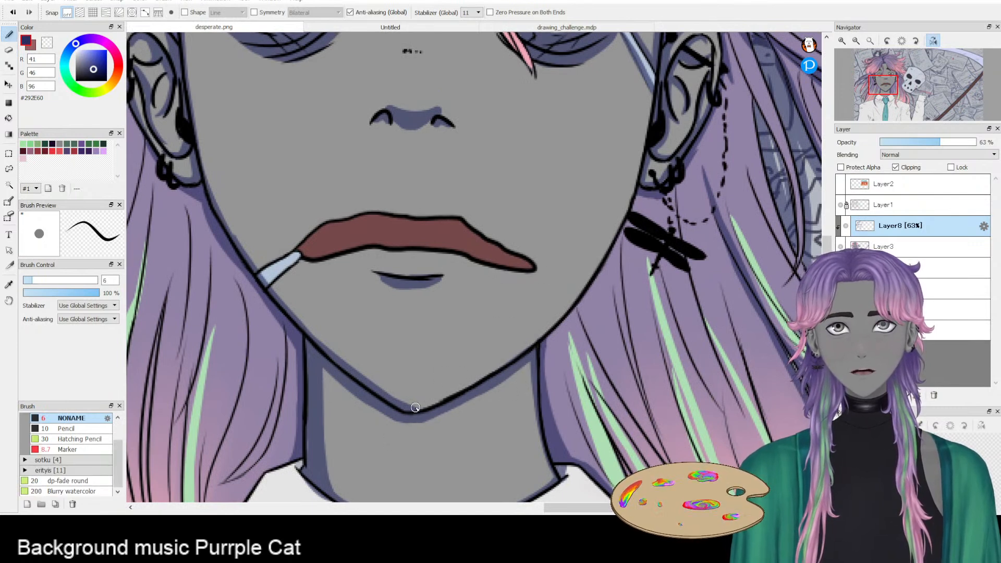
drag(410, 410, 495, 370)
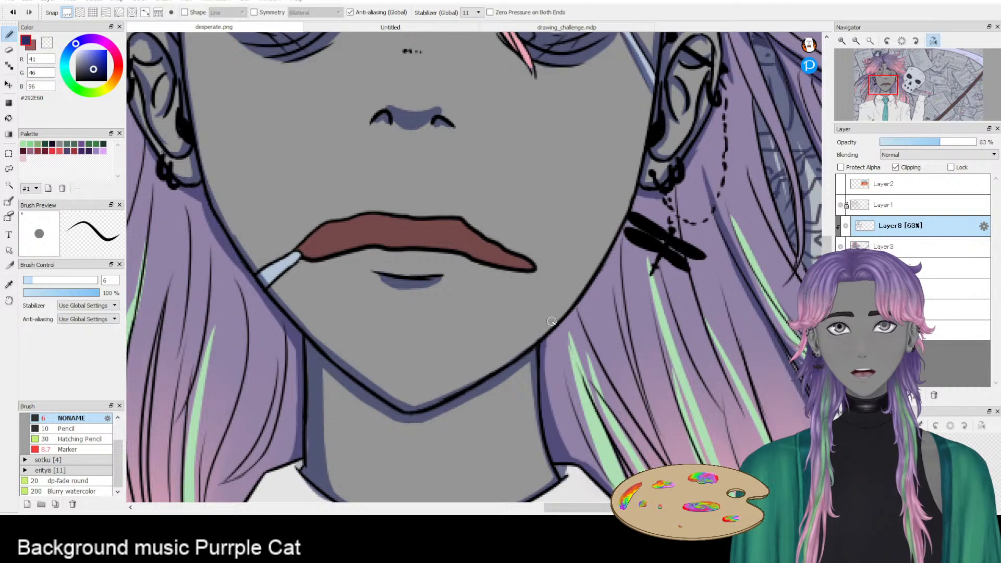
- Shade along the jawline from the chin up toward the dragonfly earring, redoing strokes that miss the contour
drag(599, 272, 476, 377)
key(ctrl+z)
drag(585, 283, 431, 402)
drag(603, 319, 549, 375)
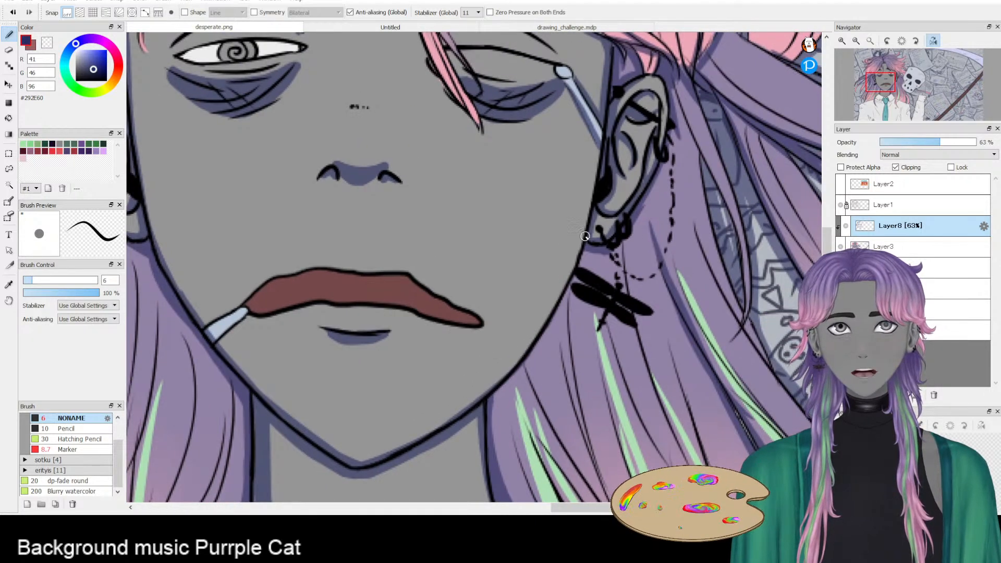
drag(584, 237, 486, 390)
key(ctrl+z)
drag(577, 261, 488, 389)
key(ctrl+z)
drag(575, 258, 500, 379)
drag(586, 292, 560, 360)
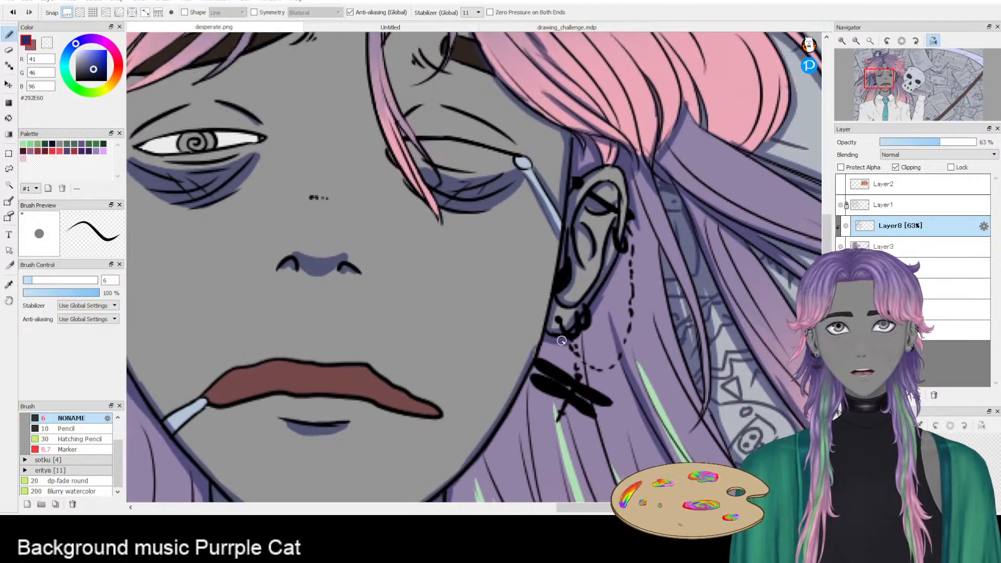
- Shade the cheek edge beside the ear with the dragonfly earring and blend it down into the jaw shadow
mouse_move(552, 303)
mouse_down()
mouse_move(520, 392)
mouse_move(529, 373)
mouse_up()
key(ctrl+z)
drag(552, 262, 521, 385)
key(ctrl+z)
drag(562, 215, 530, 361)
drag(563, 235, 541, 340)
drag(558, 253, 534, 361)
key(ctrl+z)
drag(540, 416, 549, 325)
mouse_move(554, 255)
mouse_down()
mouse_move(519, 334)
mouse_move(505, 347)
mouse_move(551, 253)
mouse_move(493, 366)
mouse_up()
key(ctrl+z)
key(ctrl+z)
drag(543, 278, 496, 358)
drag(540, 292, 467, 393)
drag(532, 368, 489, 394)
- Add a shadow stroke to the hair beside the jaw, undoing the longer attempts, and restore the unmirrored view
drag(490, 311, 509, 438)
key(ctrl+z)
mouse_move(490, 313)
mouse_down()
mouse_move(512, 451)
mouse_move(497, 375)
mouse_up()
mouse_move(489, 323)
mouse_down()
mouse_move(479, 271)
mouse_move(532, 458)
mouse_up()
key(ctrl+z)
drag(495, 356, 534, 446)
key(ctrl+z)
drag(495, 352, 527, 448)
key(ctrl+z)
key(h)
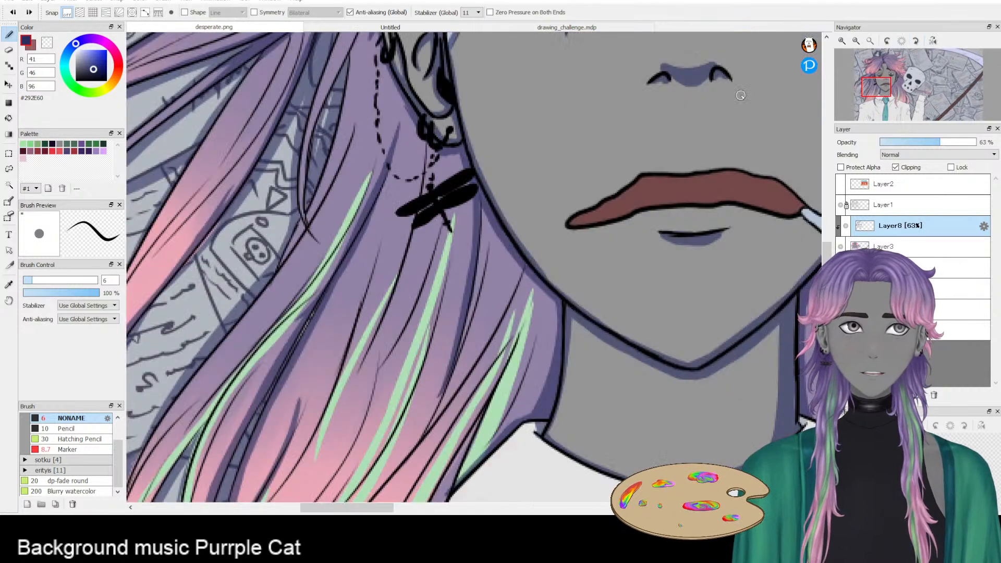
- Shade the upper strands of the long green-streaked hair below the dragonfly earring
drag(358, 218, 458, 129)
drag(319, 279, 289, 366)
drag(373, 196, 306, 331)
key(ctrl+z)
mouse_move(378, 205)
mouse_down()
mouse_move(302, 292)
mouse_move(290, 351)
mouse_up()
drag(409, 147, 319, 276)
key(ctrl+z)
drag(352, 223, 250, 374)
- Shade the outer green-streaked locks down to their thin tips beside the shoulder
mouse_move(329, 247)
mouse_down()
mouse_move(272, 335)
mouse_move(225, 487)
mouse_up()
drag(255, 368, 230, 475)
drag(276, 269, 221, 449)
key(ctrl+z)
drag(302, 268, 211, 441)
mouse_move(236, 347)
mouse_down()
mouse_move(217, 472)
mouse_move(230, 370)
mouse_move(226, 474)
mouse_up()
key(ctrl+z)
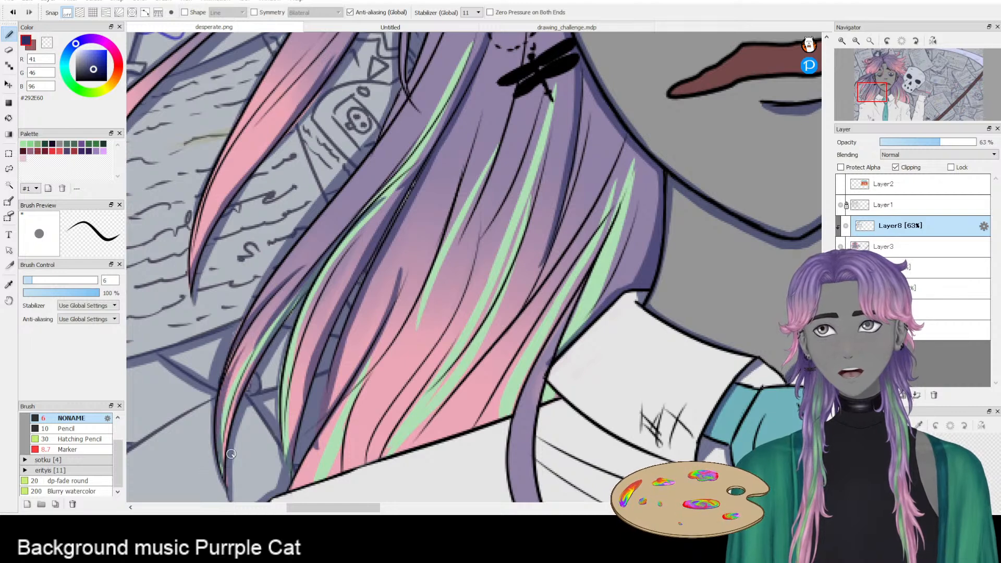
drag(313, 292, 291, 467)
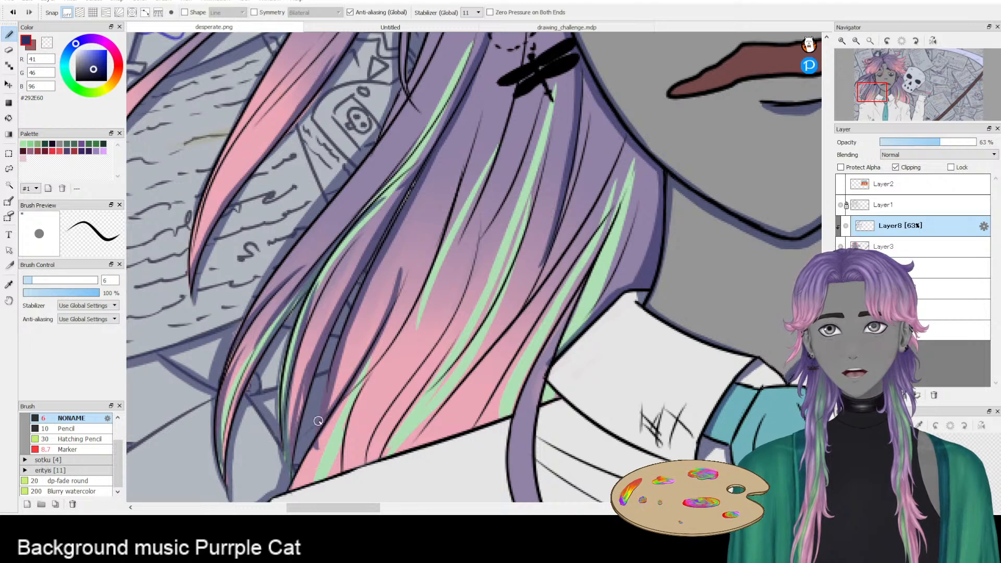
- Reshape the shadow on the pink lock above the shoulder with the eraser and a new brush stroke
drag(427, 211, 358, 358)
key(ctrl+z)
key(e)
drag(401, 268, 385, 327)
key(b)
drag(416, 248, 353, 367)
key(ctrl+z)
drag(416, 250, 360, 365)
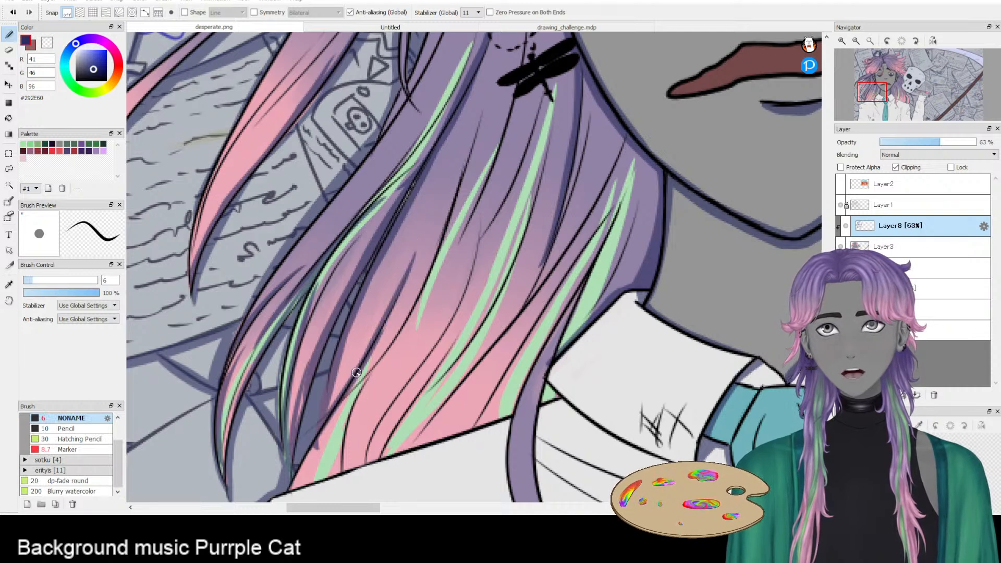
- Shade the green-streaked hair tip resting on the shoulder and erase the shadow spilling onto the white shirt
drag(433, 250, 340, 412)
key(ctrl+z)
drag(378, 367, 350, 479)
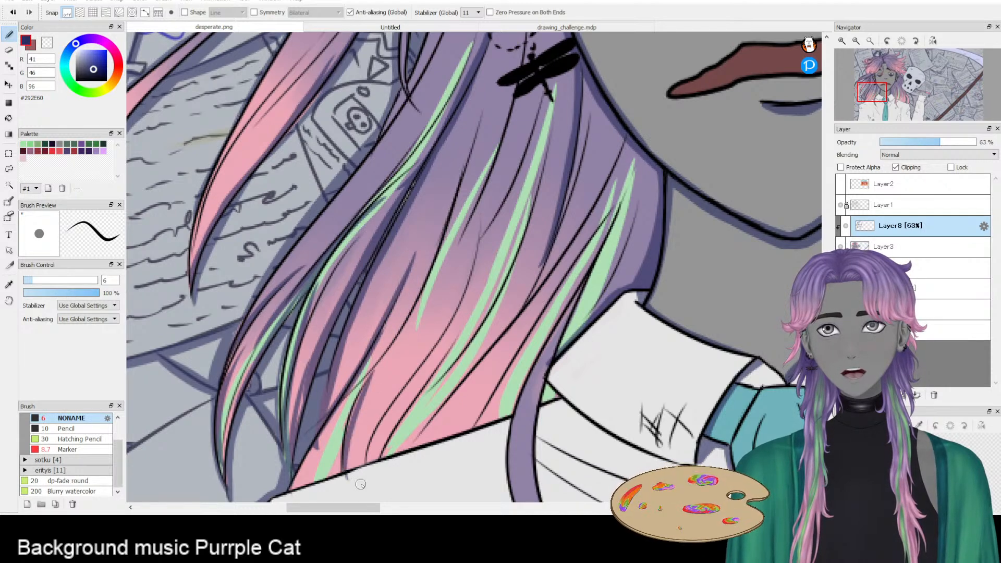
mouse_move(369, 423)
mouse_down()
mouse_move(396, 373)
mouse_move(366, 426)
mouse_up()
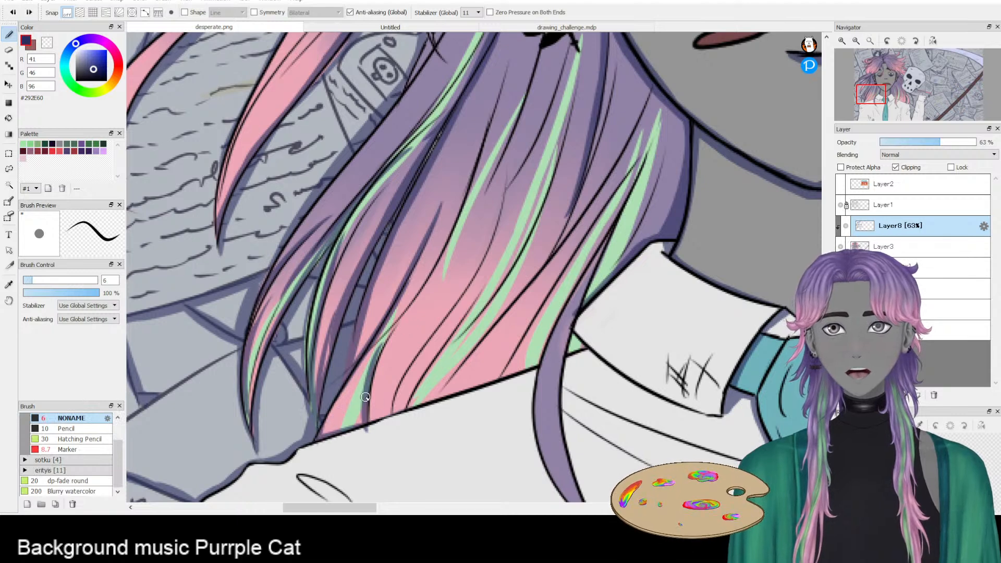
key(e)
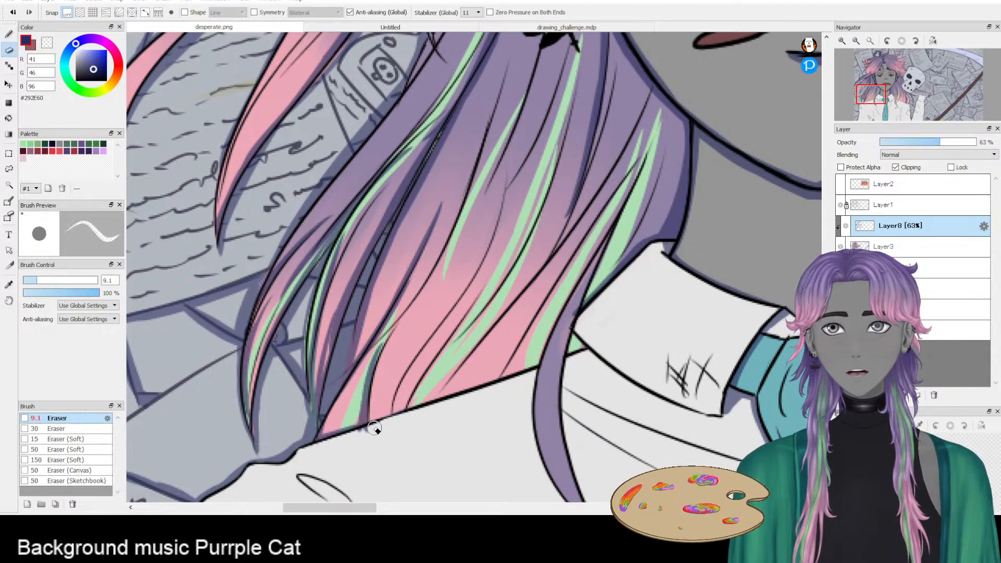
key(b)
- Shade the shirt under the lower edge of the collar flap with the scribbled mark, redoing it in mirrored view
drag(716, 380, 553, 344)
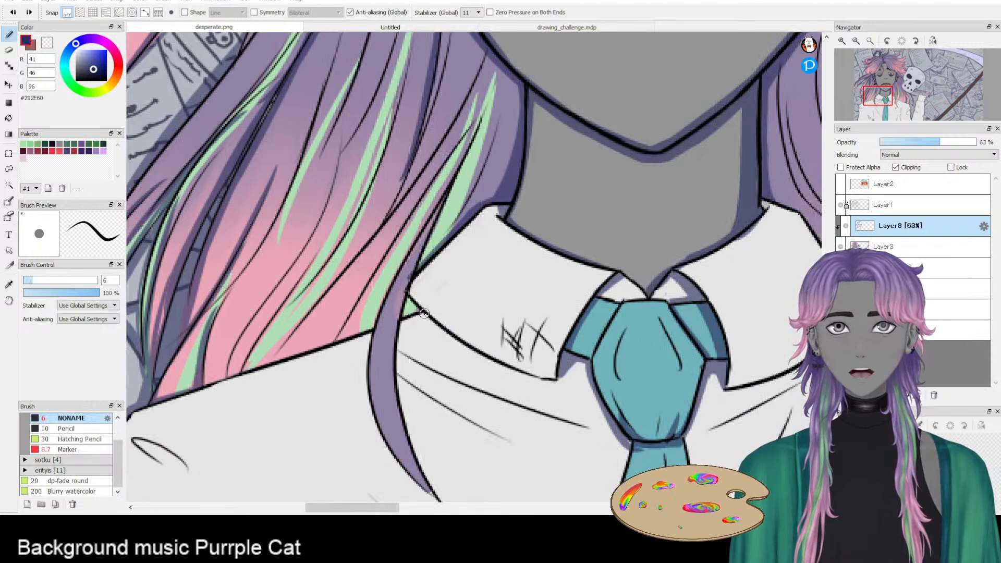
drag(424, 312, 501, 370)
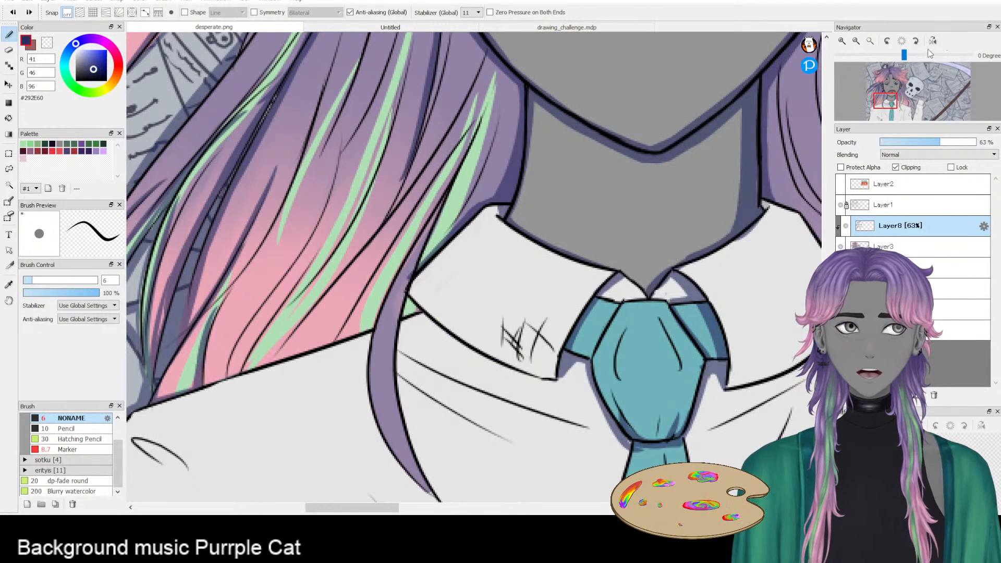
click(932, 40)
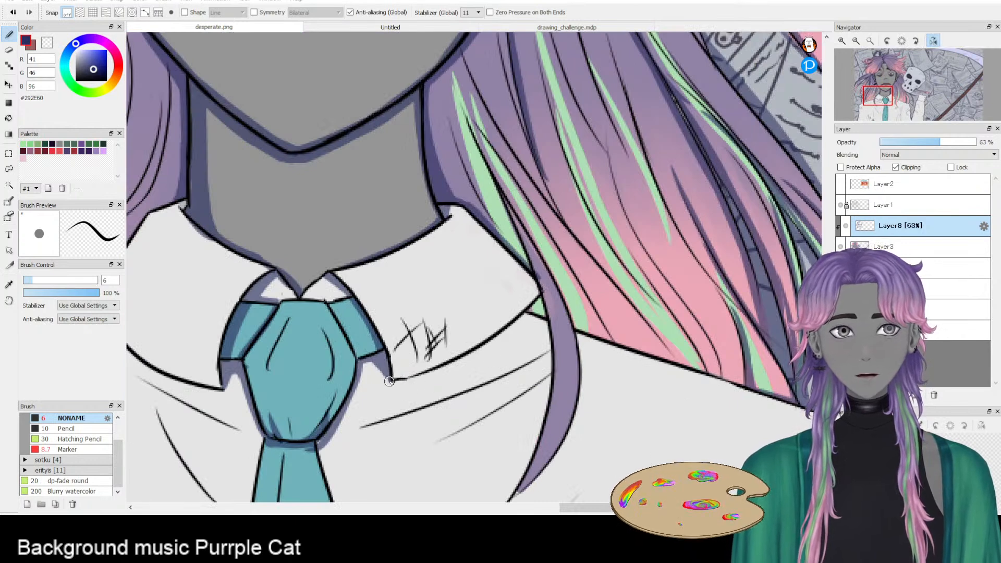
mouse_move(389, 382)
mouse_down()
mouse_move(431, 371)
mouse_move(386, 383)
mouse_move(419, 376)
mouse_move(397, 382)
mouse_move(522, 312)
mouse_move(442, 364)
mouse_up()
key(ctrl+z)
key(ctrl+z)
key(ctrl+z)
key(ctrl+z)
mouse_move(524, 312)
mouse_down()
mouse_move(500, 343)
mouse_move(454, 364)
mouse_up()
key(ctrl+z)
drag(528, 313, 460, 356)
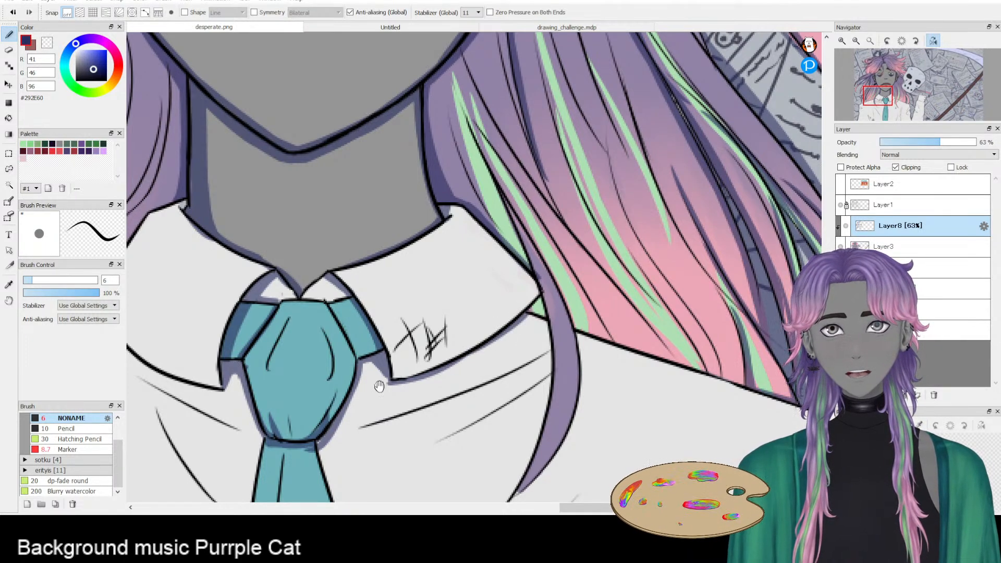
- Shade the inner collar and the teal tie band beneath the edge of the scribbled collar flap
drag(367, 378, 402, 312)
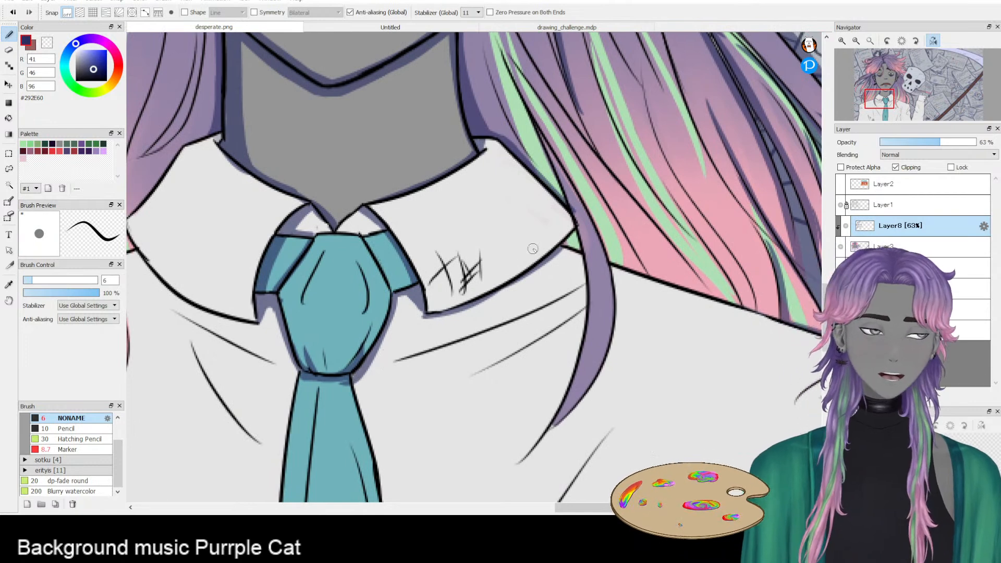
drag(554, 355, 583, 284)
drag(638, 259, 681, 318)
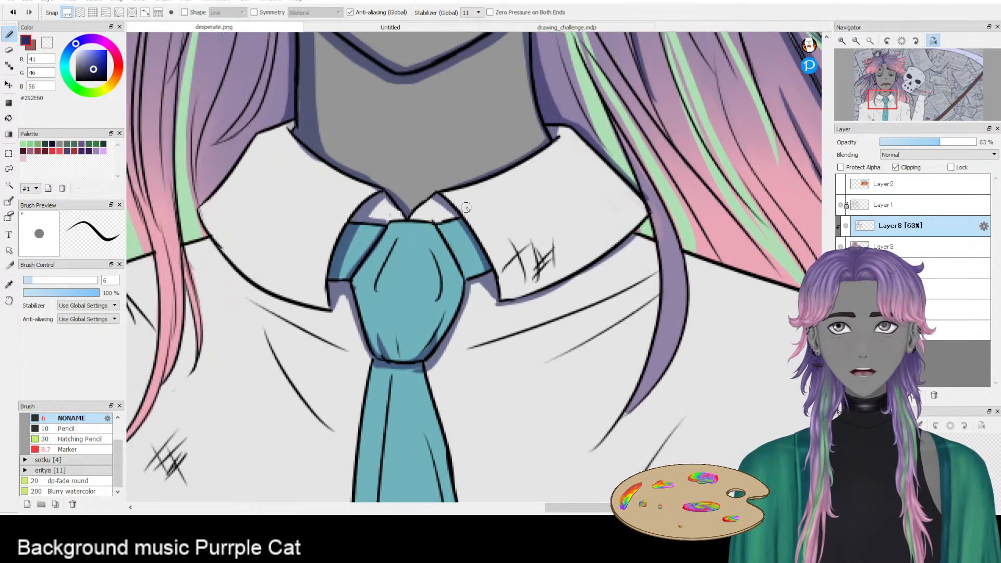
mouse_move(440, 198)
mouse_down()
mouse_move(449, 220)
mouse_move(458, 211)
mouse_move(412, 220)
mouse_move(454, 230)
mouse_move(439, 228)
mouse_move(475, 274)
mouse_up()
key(ctrl+z)
drag(437, 225, 465, 282)
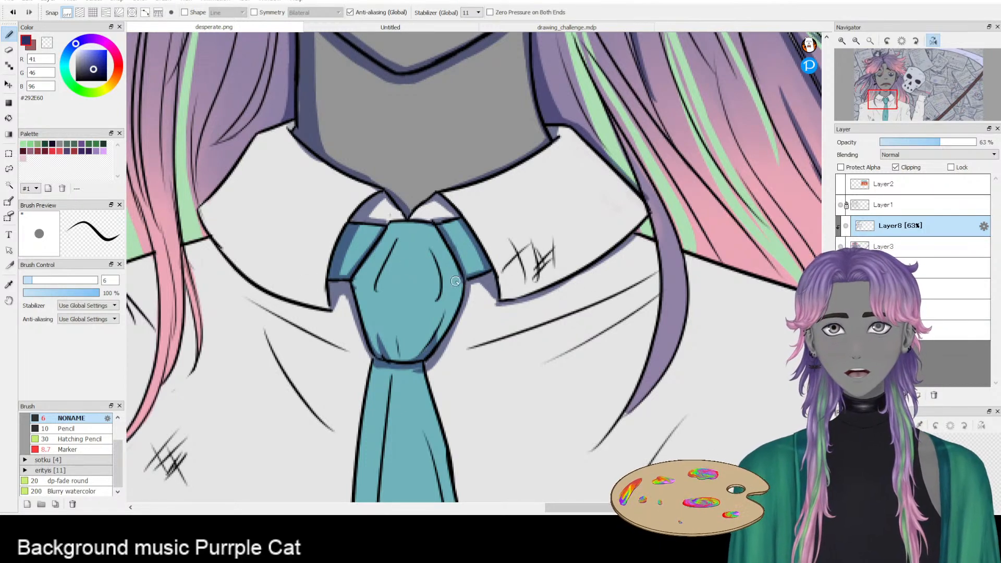
drag(479, 328, 568, 235)
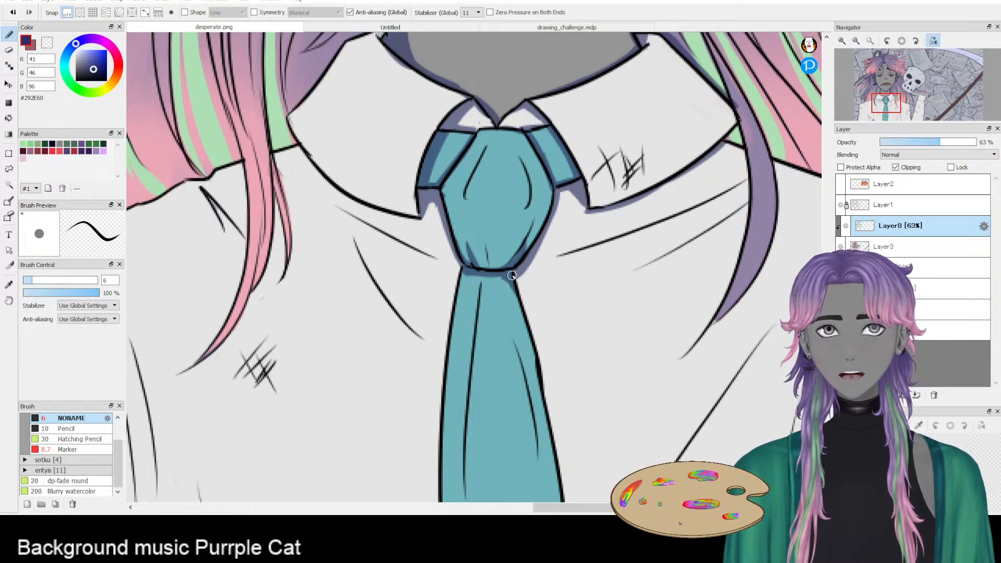
- Try shadow strokes along the shirt's fold lines below the scribbled collar flap, and undo them
drag(707, 241, 571, 254)
mouse_move(385, 303)
mouse_down()
mouse_move(543, 256)
mouse_move(590, 228)
mouse_move(392, 302)
mouse_up()
key(ctrl+z)
drag(579, 248, 436, 314)
key(ctrl+z)
key(ctrl+z)
mouse_move(576, 238)
mouse_down()
mouse_move(492, 289)
mouse_move(419, 287)
mouse_up()
drag(578, 246, 462, 302)
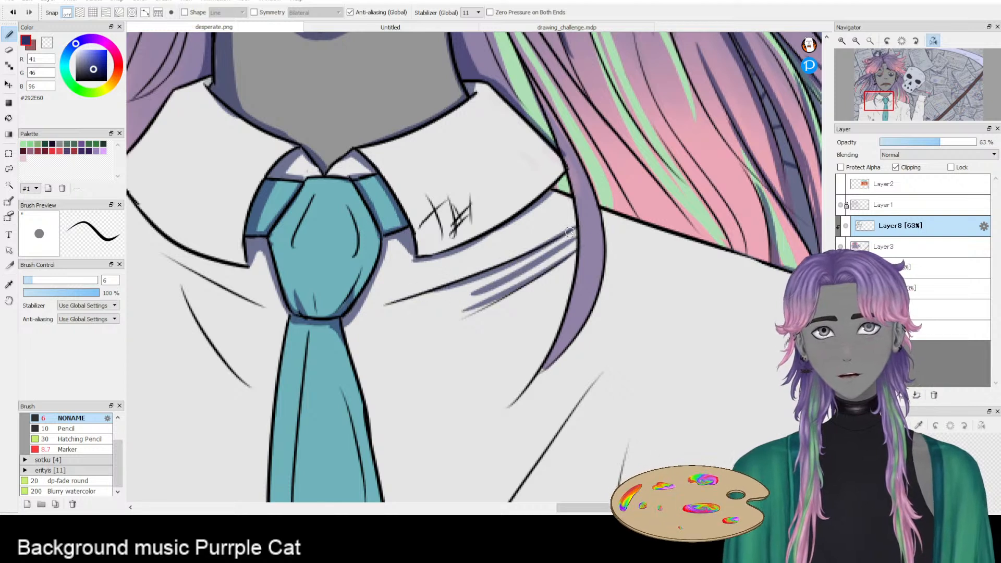
key(ctrl+z)
key(ctrl+z)
key(ctrl+z)
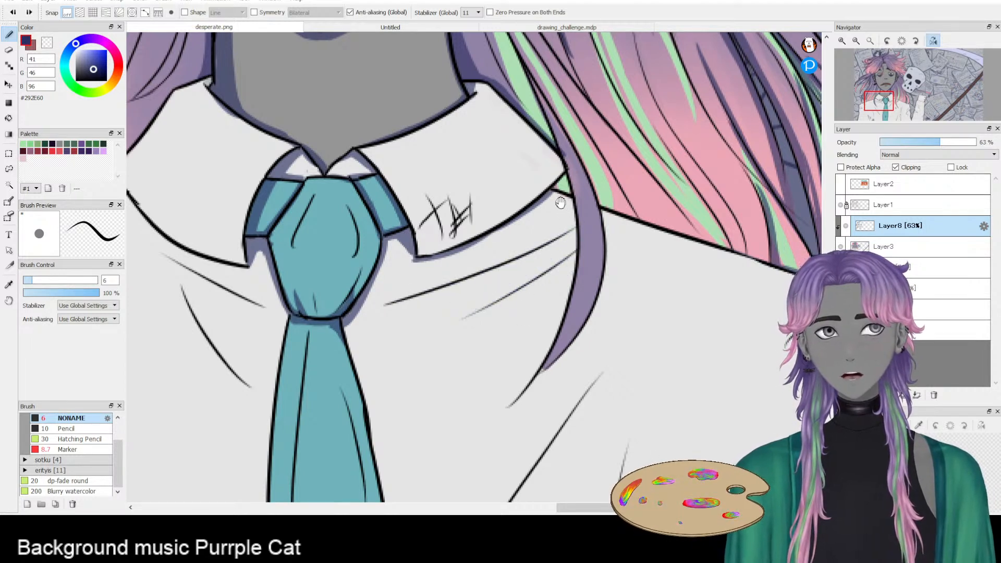
- Try shadow strokes on the bangs crossing the eyebrow above the spiral eye, and undo them
drag(524, 204, 820, 144)
mouse_move(394, 181)
mouse_down()
mouse_move(509, 264)
mouse_move(515, 284)
mouse_move(440, 357)
mouse_move(384, 336)
mouse_move(432, 397)
mouse_move(384, 485)
mouse_move(360, 365)
mouse_move(394, 237)
mouse_move(389, 447)
mouse_up()
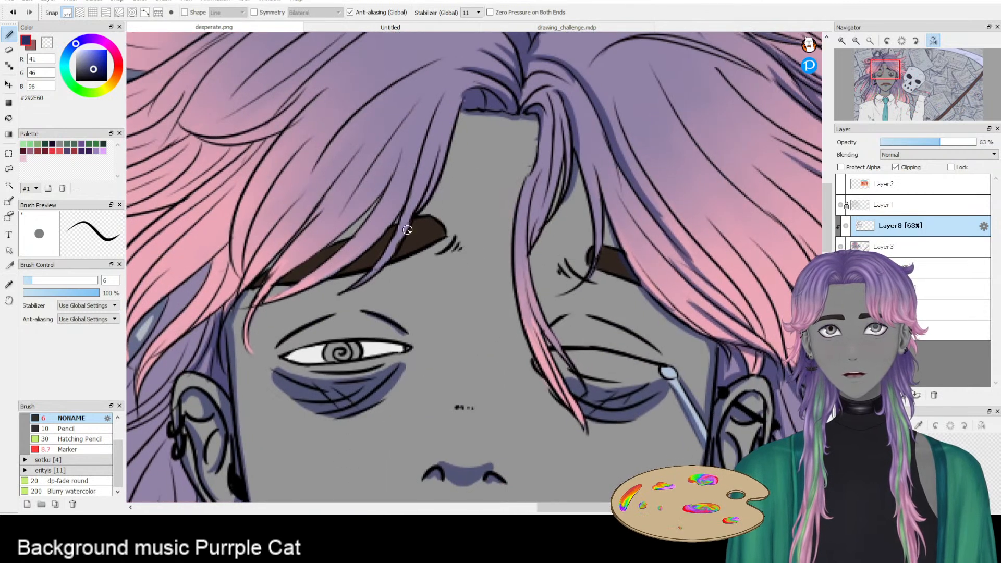
drag(405, 236, 479, 297)
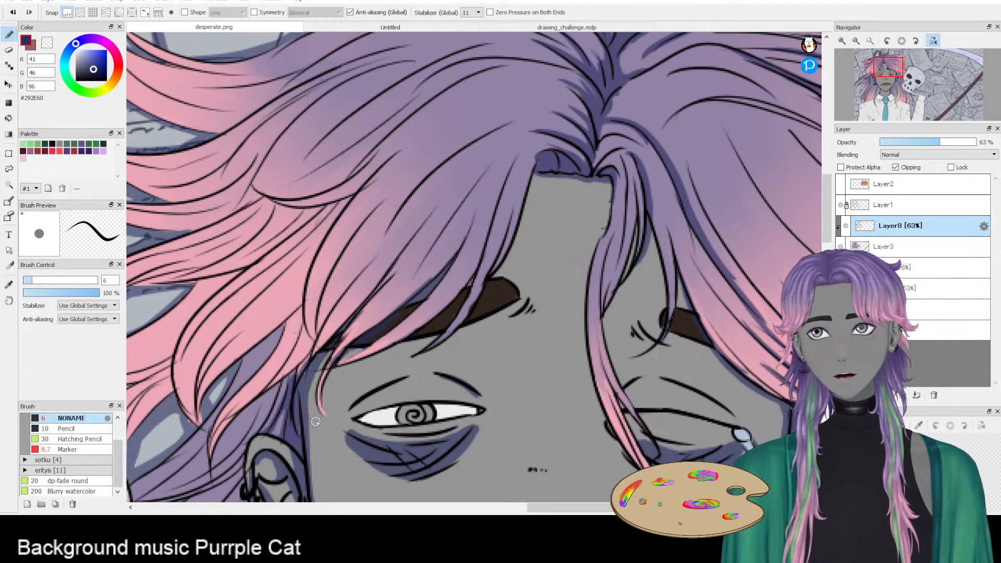
mouse_move(539, 196)
mouse_down()
mouse_move(437, 239)
mouse_move(386, 311)
mouse_up()
mouse_move(371, 350)
mouse_down()
mouse_move(312, 386)
mouse_move(365, 367)
mouse_up()
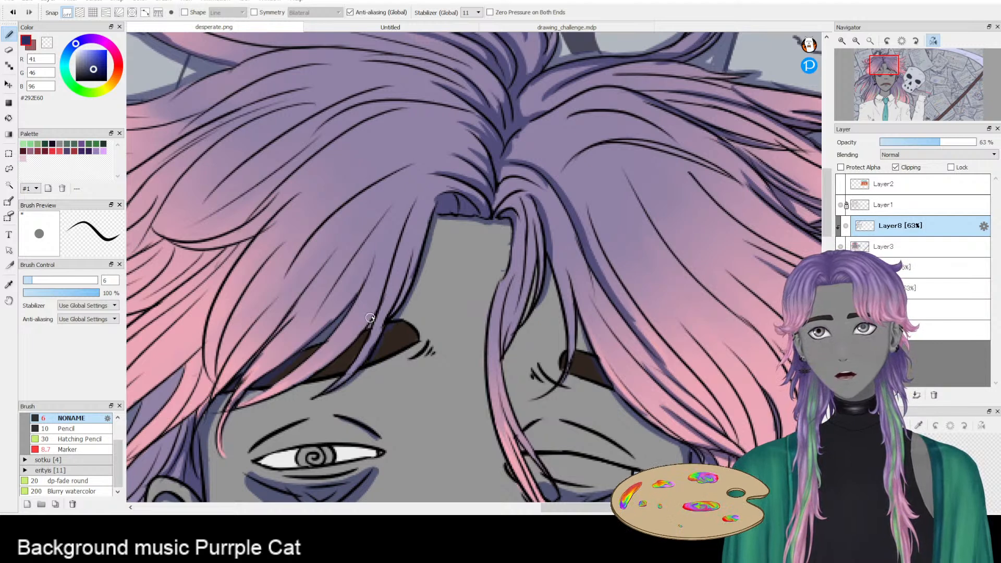
mouse_move(357, 331)
mouse_down()
mouse_move(271, 391)
mouse_move(244, 392)
mouse_move(285, 391)
mouse_move(238, 404)
mouse_move(354, 323)
mouse_move(240, 401)
mouse_move(287, 389)
mouse_move(369, 311)
mouse_move(266, 397)
mouse_move(394, 273)
mouse_move(320, 375)
mouse_move(300, 362)
mouse_move(364, 321)
mouse_move(289, 386)
mouse_up()
key(ctrl+z)
key(ctrl+z)
- Shade the purple bang strands running from beside the forehead down over the eyebrow above the spiral eye, redoing poor strokes
drag(413, 210, 372, 329)
key(ctrl+z)
drag(411, 216, 372, 331)
key(ctrl+z)
drag(416, 250, 395, 310)
key(ctrl+z)
drag(408, 251, 390, 314)
drag(409, 216, 387, 295)
drag(316, 338, 378, 296)
- Shade the line between the middle bang strands above the spiral eye, undoing the extra strokes farther out
drag(396, 214, 285, 327)
key(ctrl+z)
drag(391, 216, 287, 335)
drag(367, 238, 267, 351)
key(ctrl+z)
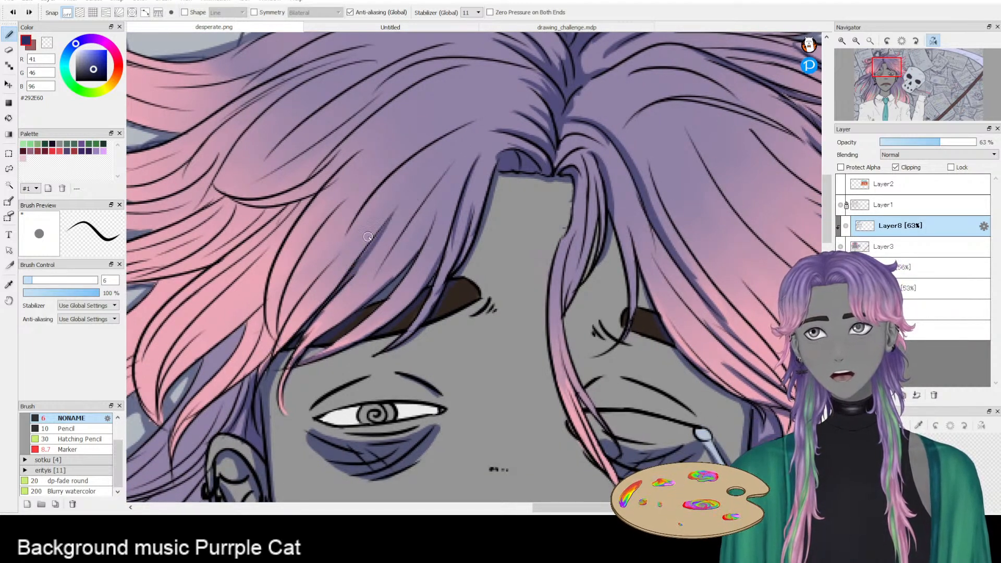
drag(333, 283, 269, 364)
key(ctrl+z)
mouse_move(348, 263)
mouse_down()
mouse_move(257, 384)
mouse_move(331, 303)
mouse_up()
key(ctrl+z)
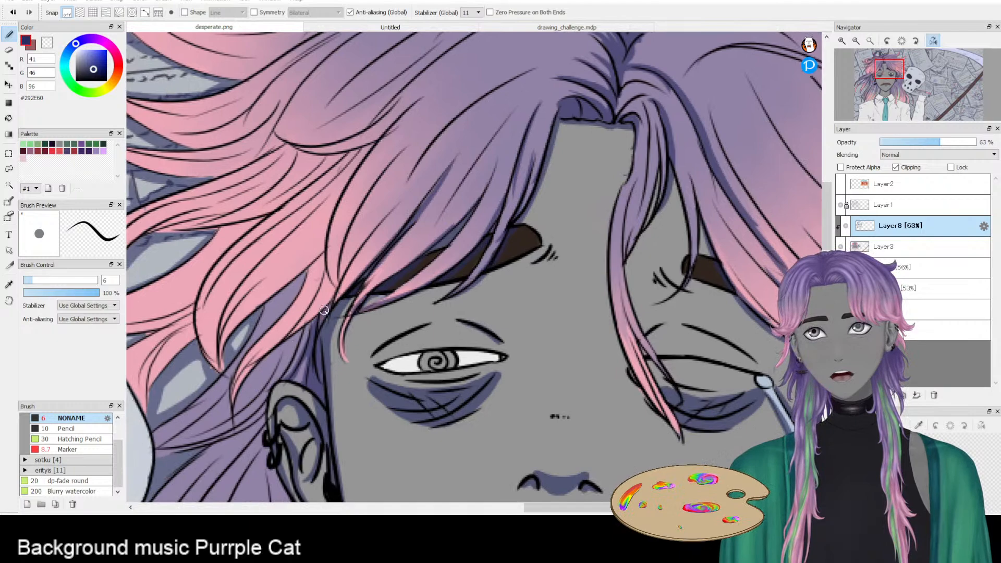
- Touch up the shadow in the hair just above the ear on the spiral-eye side
drag(299, 349, 323, 304)
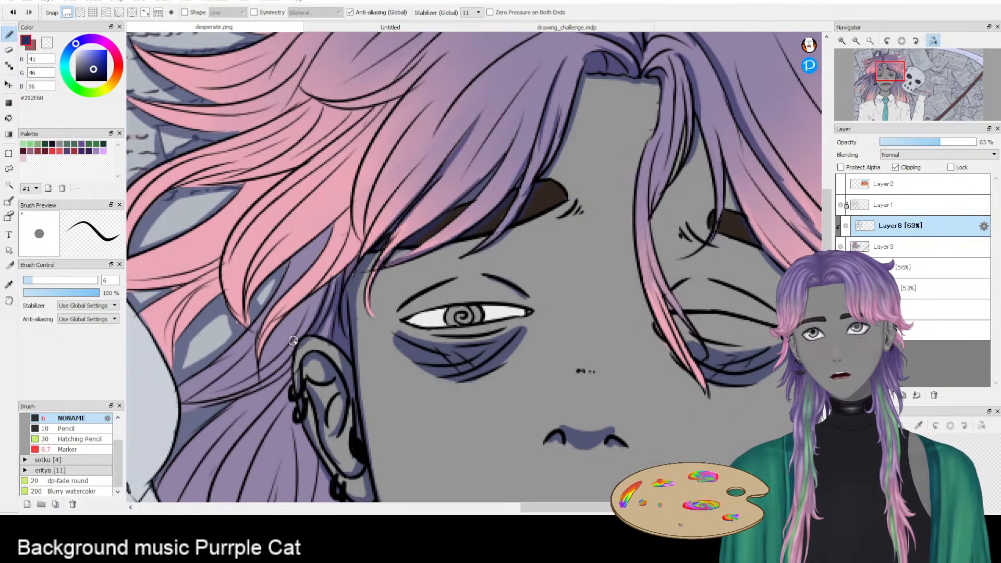
key(e)
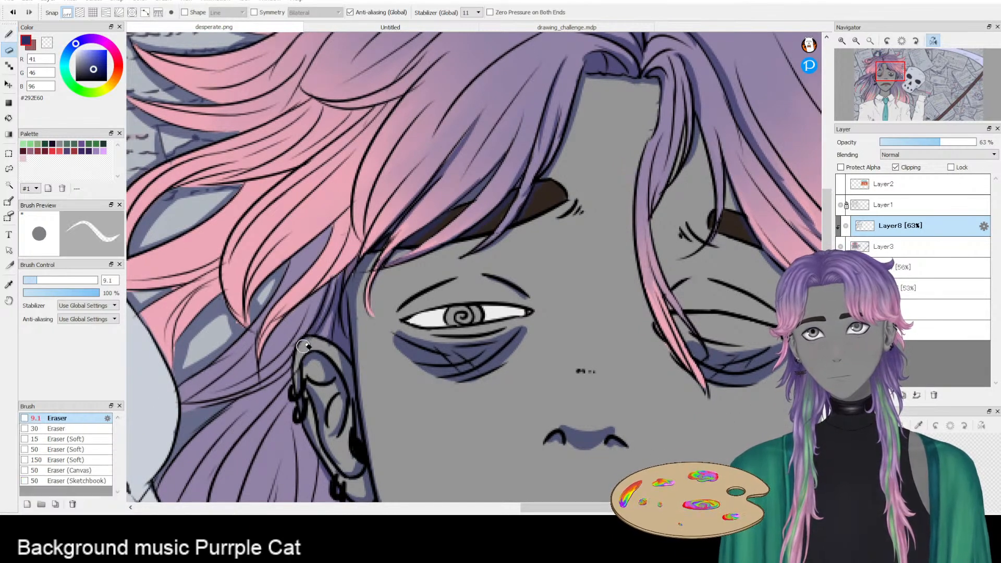
key(b)
- Shade the long pink strand curling down beside the skull, undoing the strokes that stray toward its root
scroll(316, 339, down, 5)
scroll(349, 323, down, 3)
scroll(488, 250, up, 6)
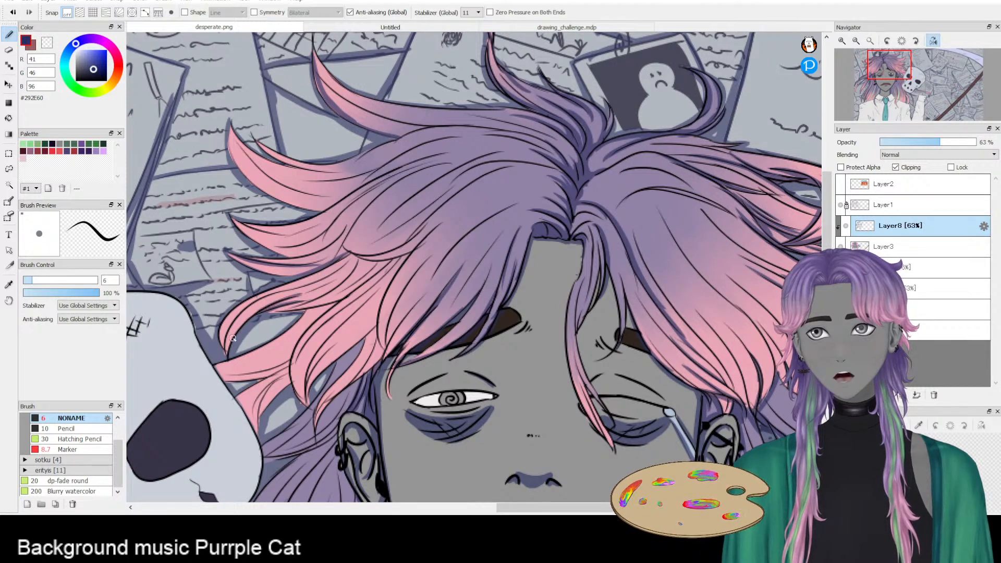
drag(229, 360, 271, 290)
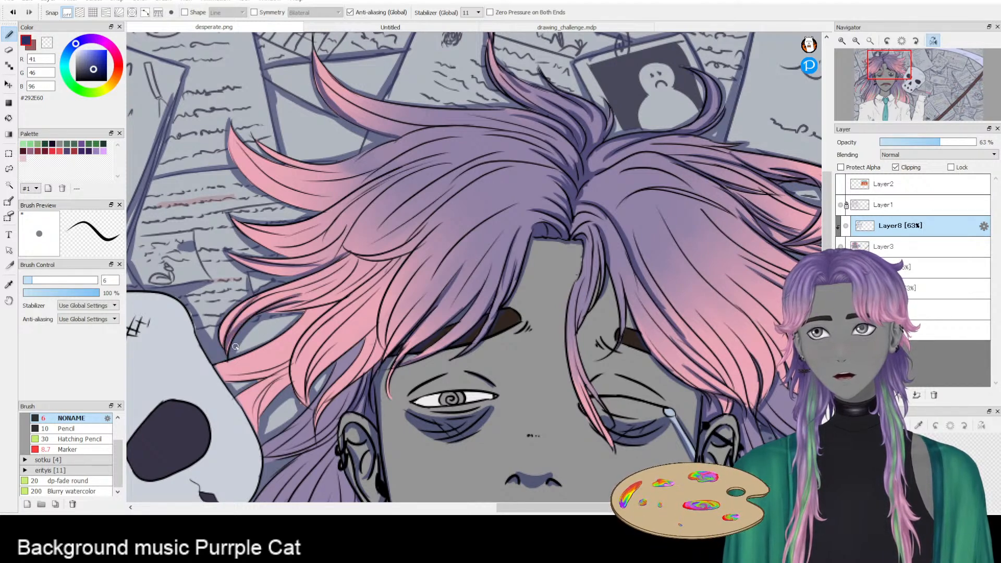
key(ctrl+z)
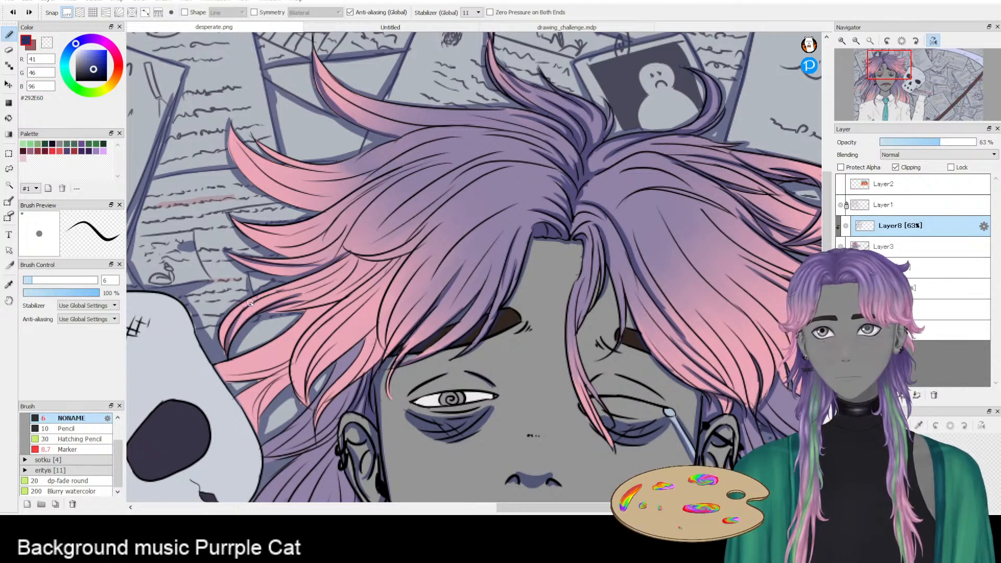
drag(229, 309, 226, 353)
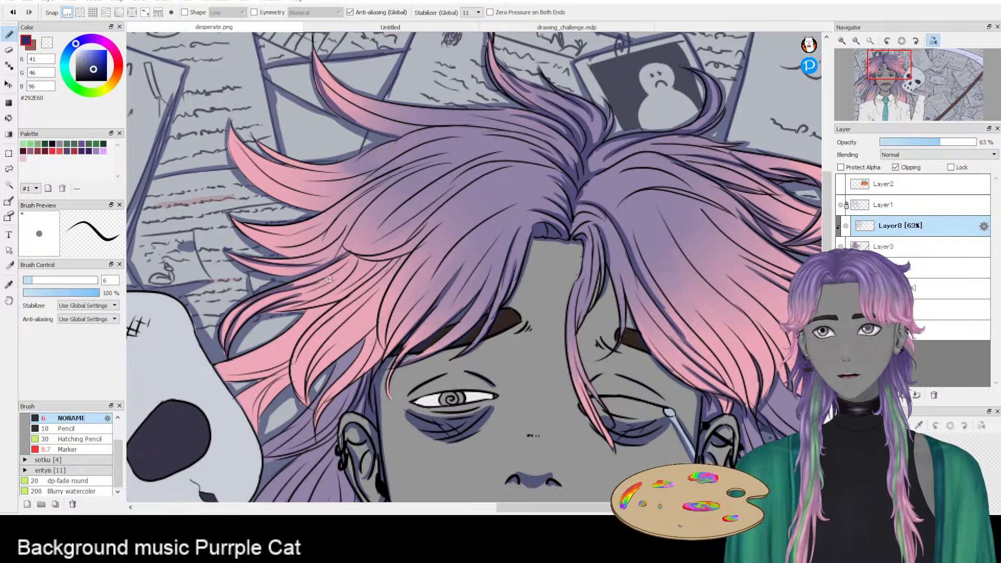
mouse_move(296, 286)
mouse_down()
mouse_move(353, 254)
mouse_move(311, 279)
mouse_up()
key(ctrl+z)
key(ctrl+z)
key(ctrl+z)
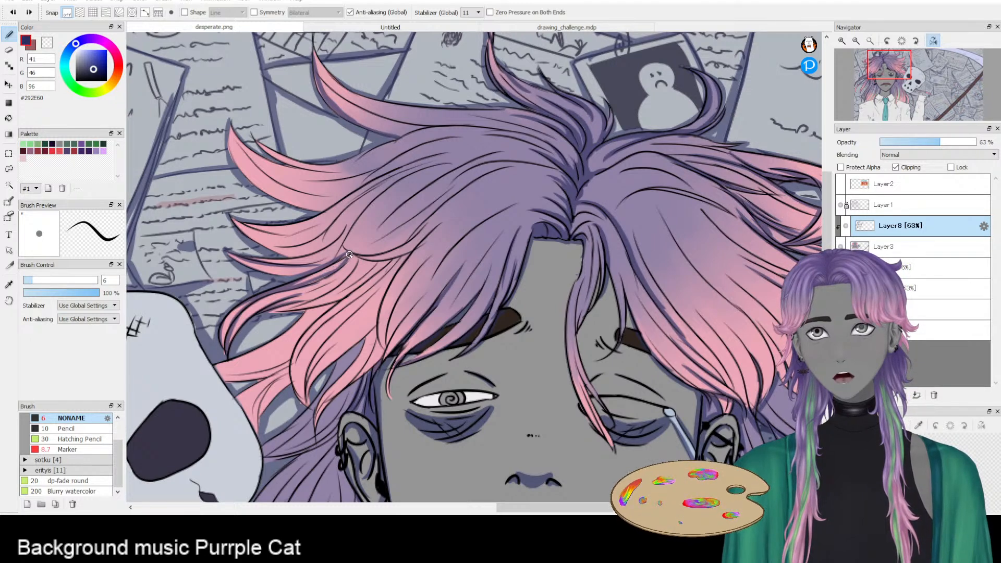
key(ctrl+z)
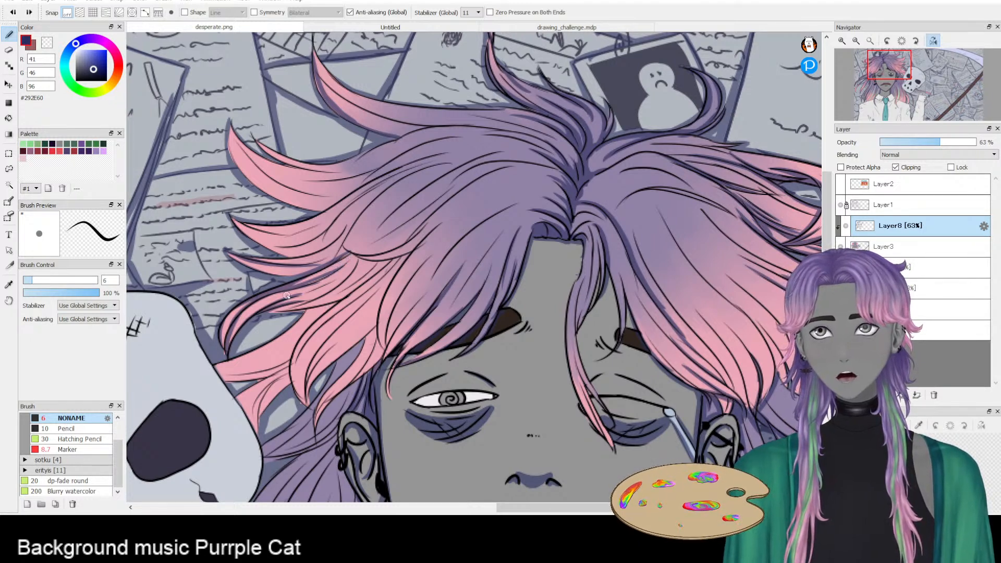
- Shade the pink strands running out from under the large curved lock toward the skull, redoing the first strokes
drag(283, 301, 334, 287)
key(ctrl+z)
mouse_move(280, 304)
mouse_down()
mouse_move(345, 279)
mouse_move(360, 258)
mouse_move(295, 295)
mouse_up()
key(ctrl+z)
mouse_move(357, 259)
mouse_down()
mouse_move(293, 294)
mouse_move(359, 253)
mouse_move(309, 296)
mouse_up()
key(e)
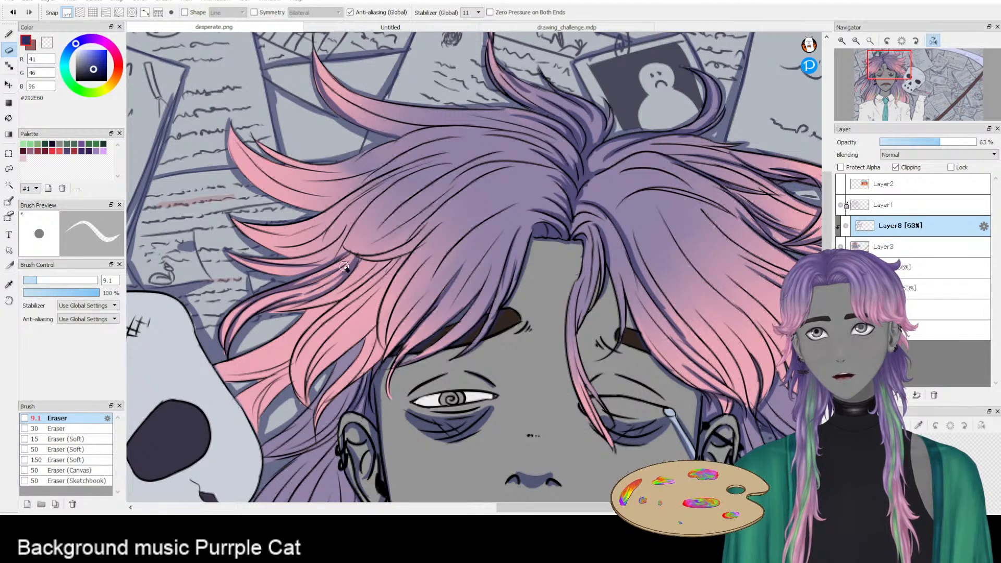
key(b)
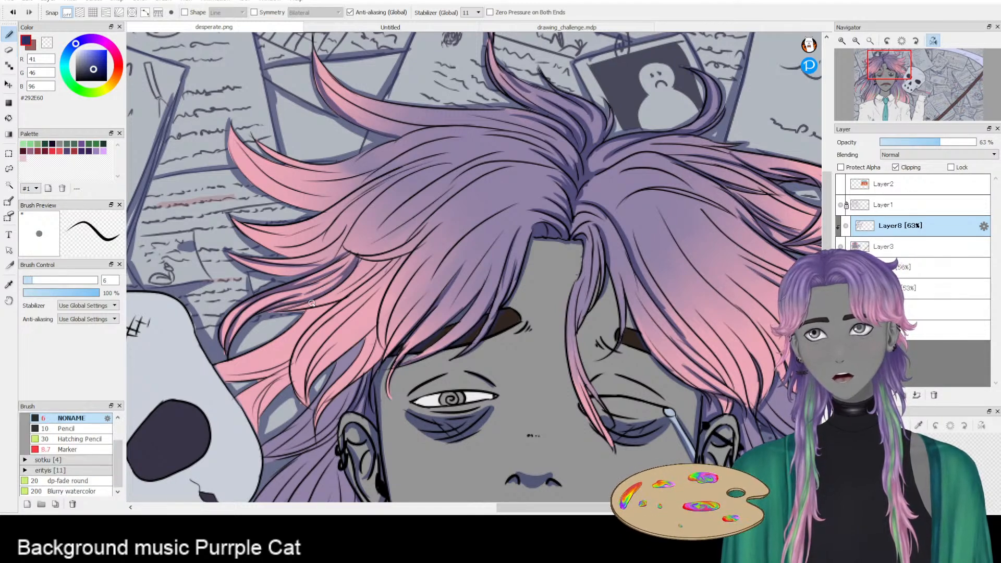
drag(342, 303, 269, 315)
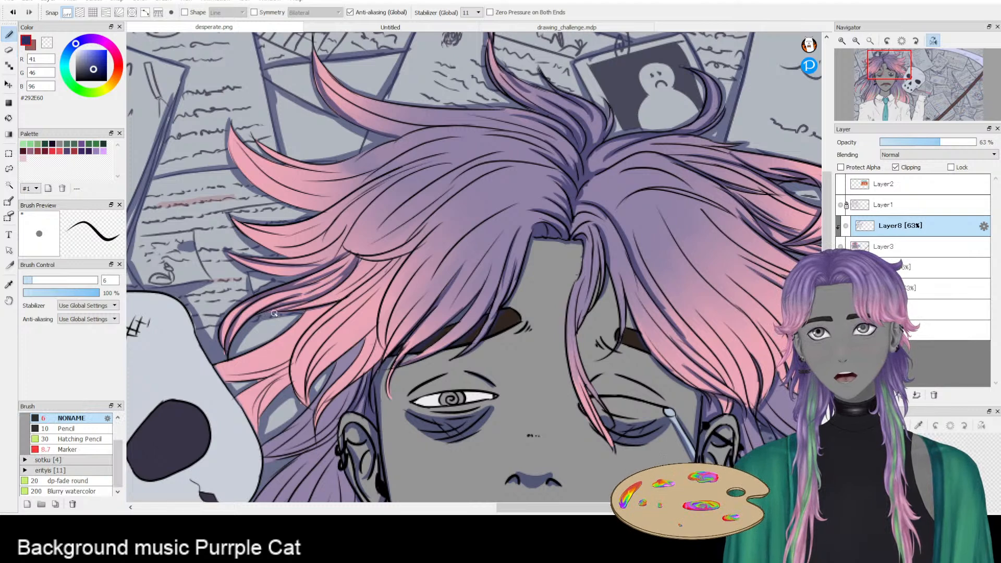
- Try shadow strokes on the lower pink lock above the ear and on the purple crown strands, and undo them
mouse_move(391, 265)
mouse_down()
mouse_move(317, 314)
mouse_move(288, 356)
mouse_up()
key(ctrl+z)
key(ctrl+z)
mouse_move(329, 308)
mouse_down()
mouse_move(286, 361)
mouse_move(291, 379)
mouse_up()
key(ctrl+z)
drag(301, 336, 296, 387)
key(ctrl+z)
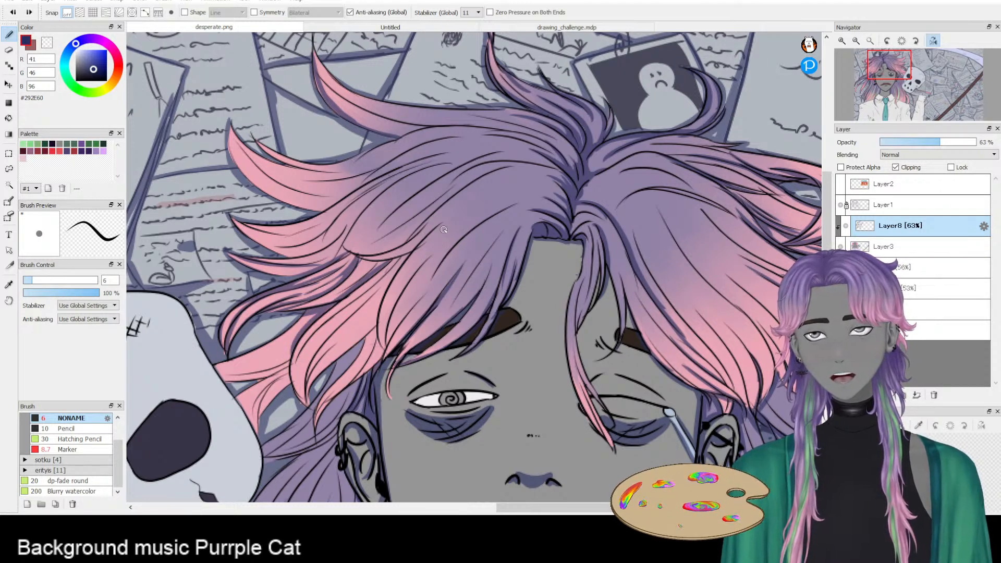
scroll(462, 218, up, 3)
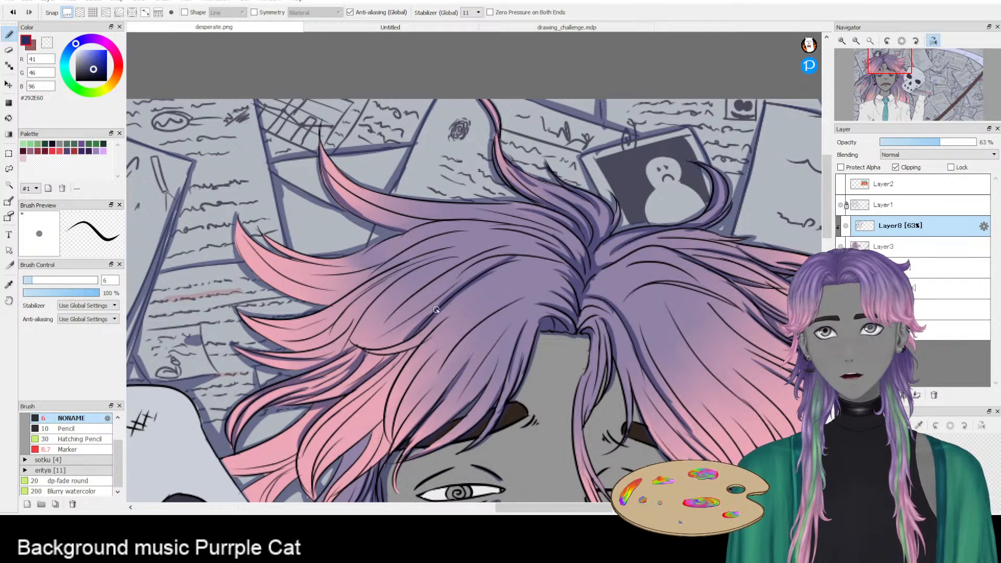
drag(501, 254, 454, 276)
key(ctrl+z)
- Shade the gaps between the bang strands that sweep from the forehead to the brow above the spiral eye
drag(605, 288, 518, 210)
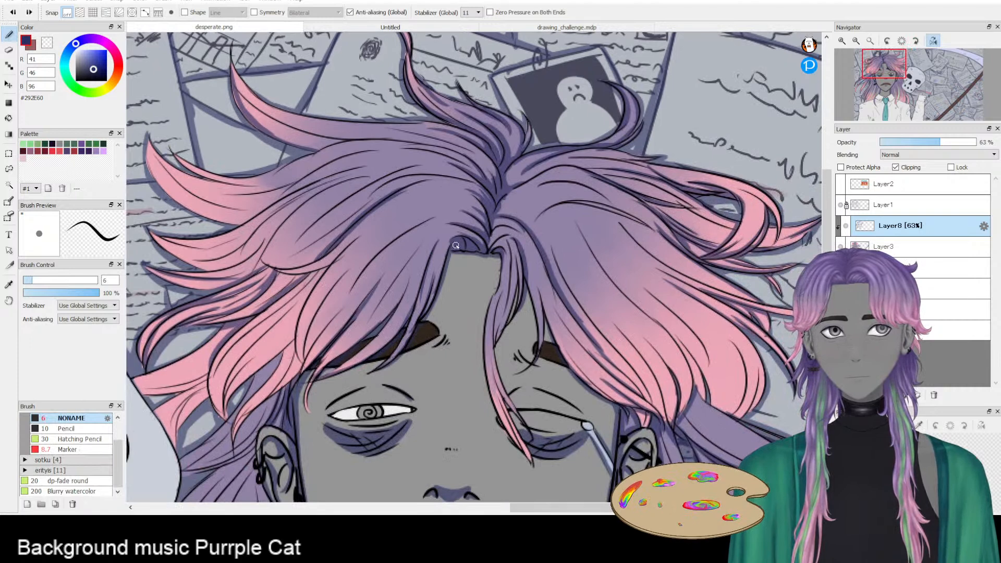
drag(420, 277, 360, 358)
key(ctrl+z)
mouse_move(422, 287)
mouse_down()
mouse_move(343, 367)
mouse_move(412, 314)
mouse_move(351, 354)
mouse_up()
drag(415, 275, 346, 355)
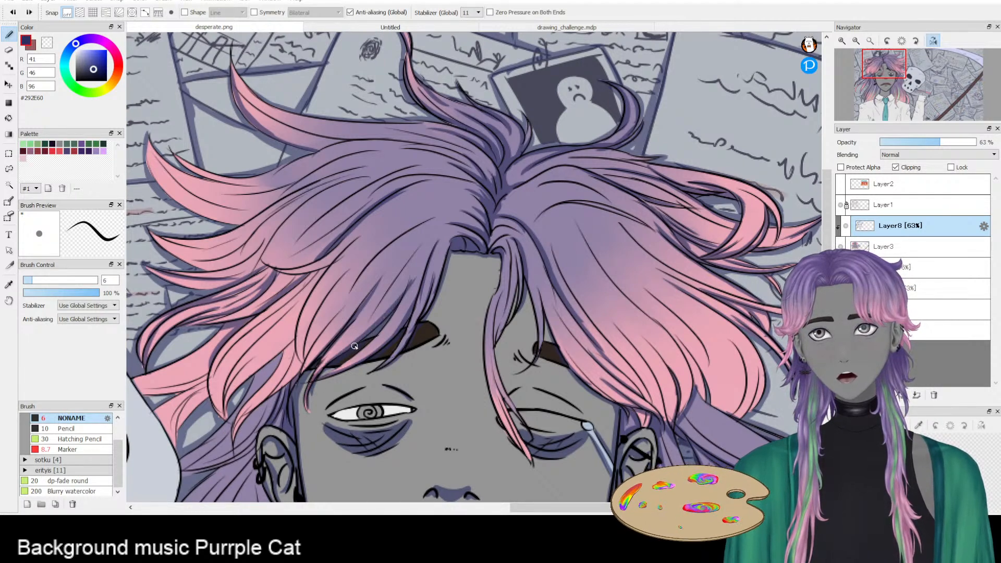
drag(318, 371, 393, 314)
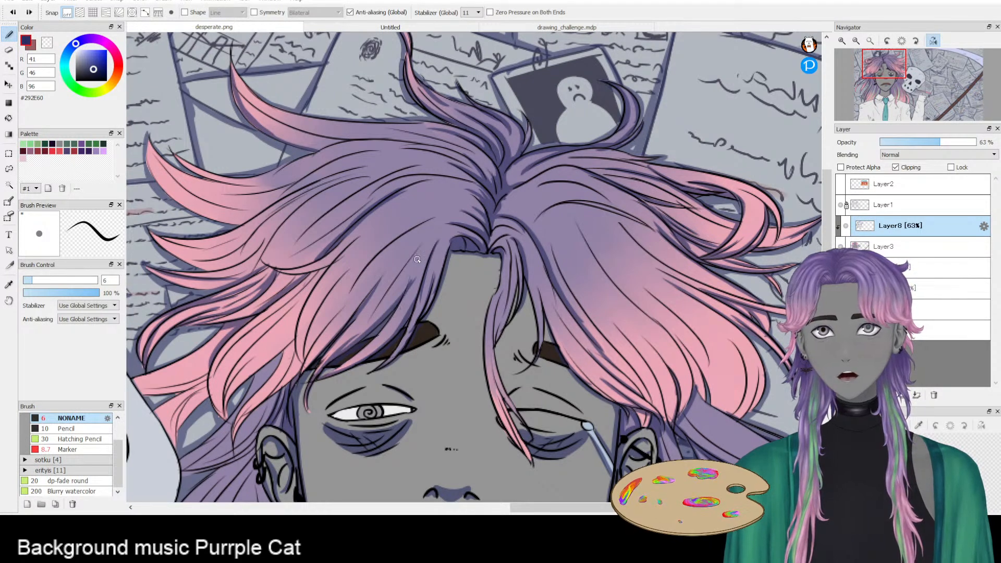
- Add longer shadow strokes along the middle bang strands, from below the parting toward the brow above the spiral eye
key(e)
key(n)
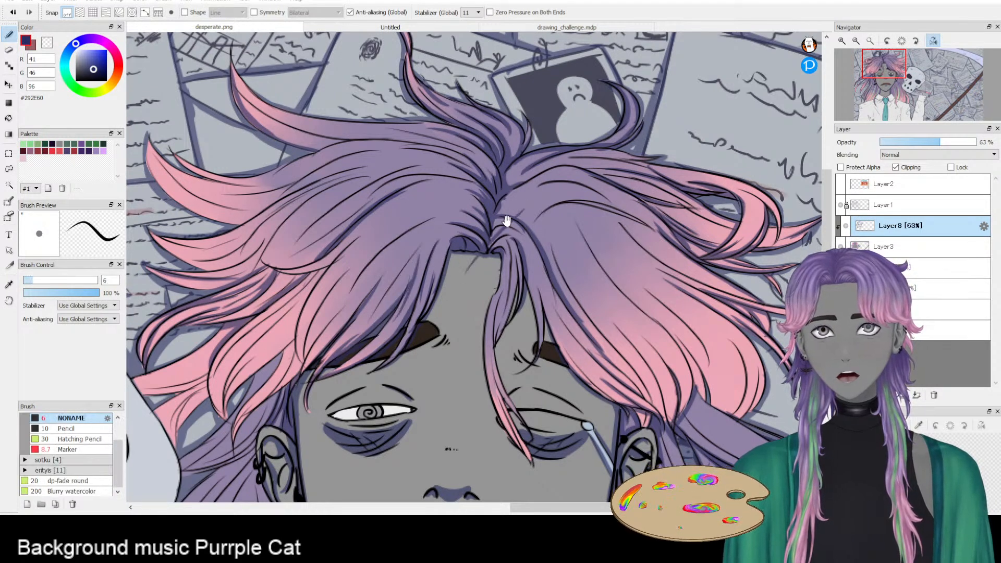
key(e)
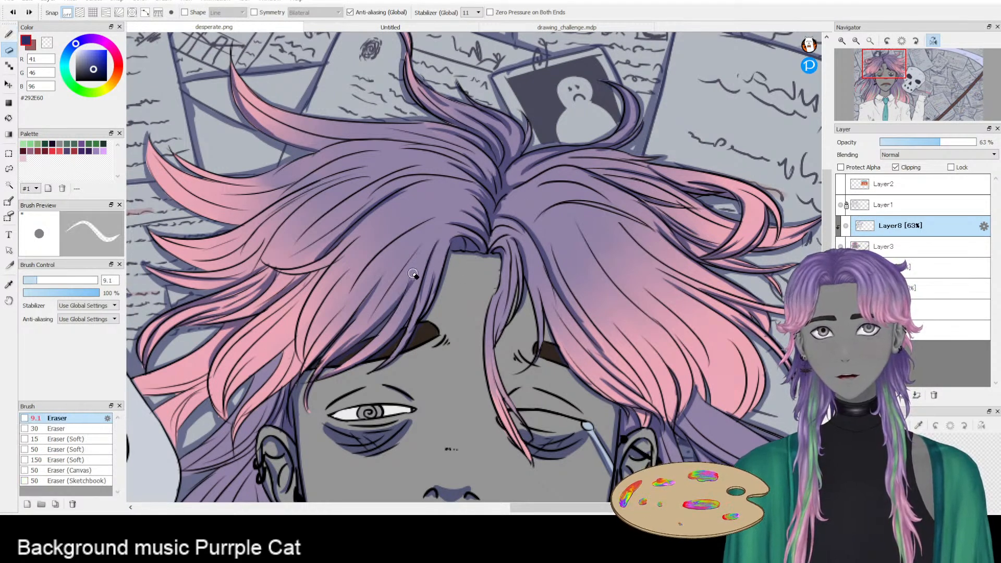
key(n)
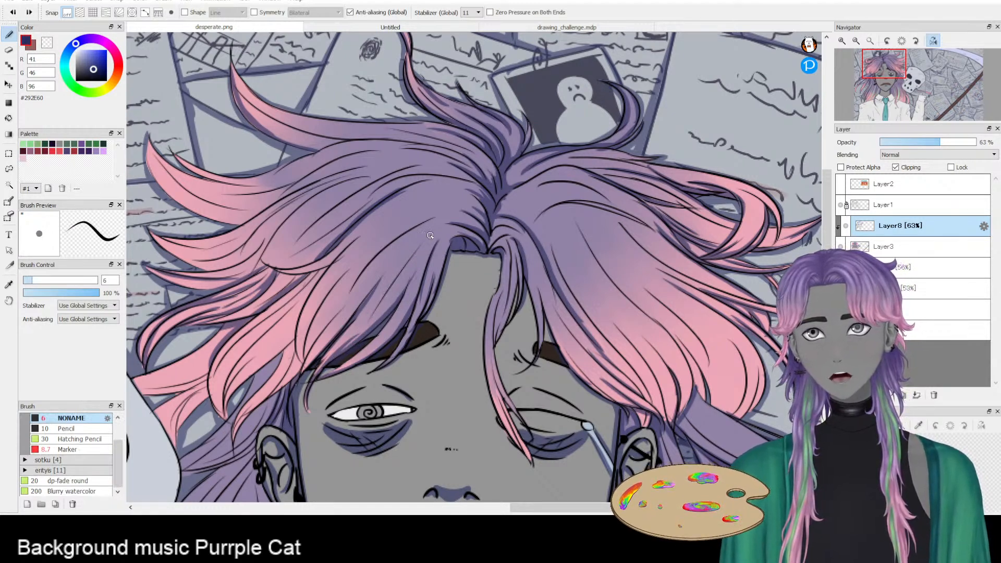
drag(421, 248, 365, 330)
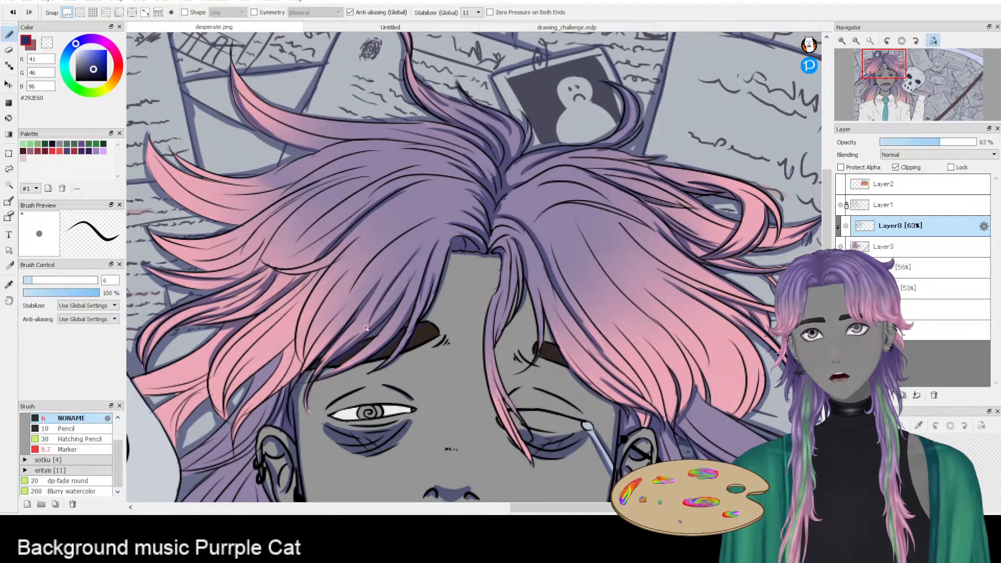
drag(384, 277, 338, 335)
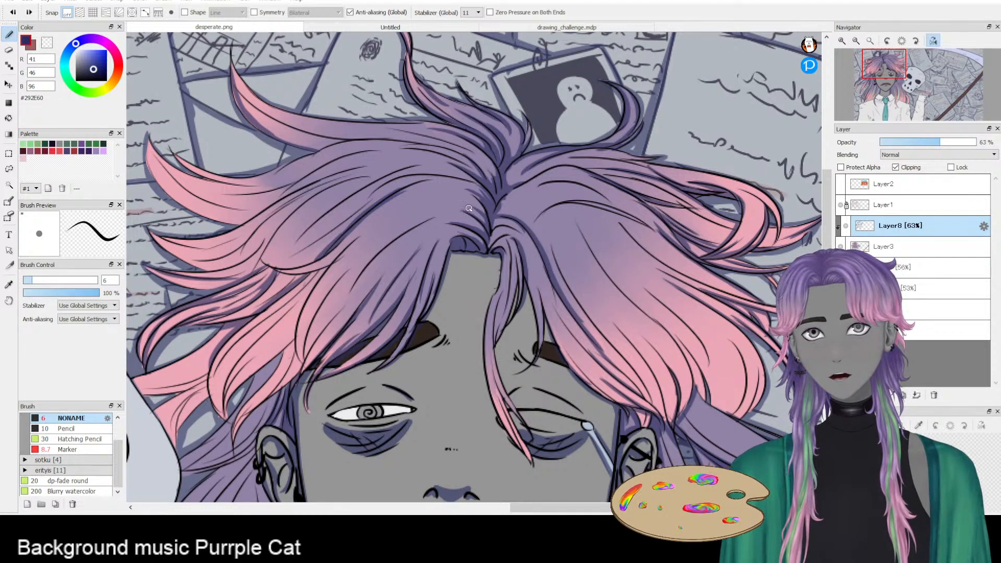
- Try shadow strokes along the outer bang strands from the parting toward the pink tips, and undo them
drag(418, 223, 351, 292)
mouse_move(342, 308)
mouse_down()
mouse_move(296, 386)
mouse_move(340, 312)
mouse_move(360, 307)
mouse_move(320, 329)
mouse_move(349, 277)
mouse_move(330, 289)
mouse_move(307, 369)
mouse_move(309, 346)
mouse_move(354, 299)
mouse_up()
key(ctrl+z)
key(ctrl+z)
mouse_move(315, 326)
mouse_down()
mouse_move(304, 361)
mouse_move(336, 313)
mouse_move(314, 341)
mouse_up()
key(ctrl+z)
- Shade the pink strands beneath the large curved lock where it meets the bangs, undoing the strokes that miss
scroll(311, 373, down, 4)
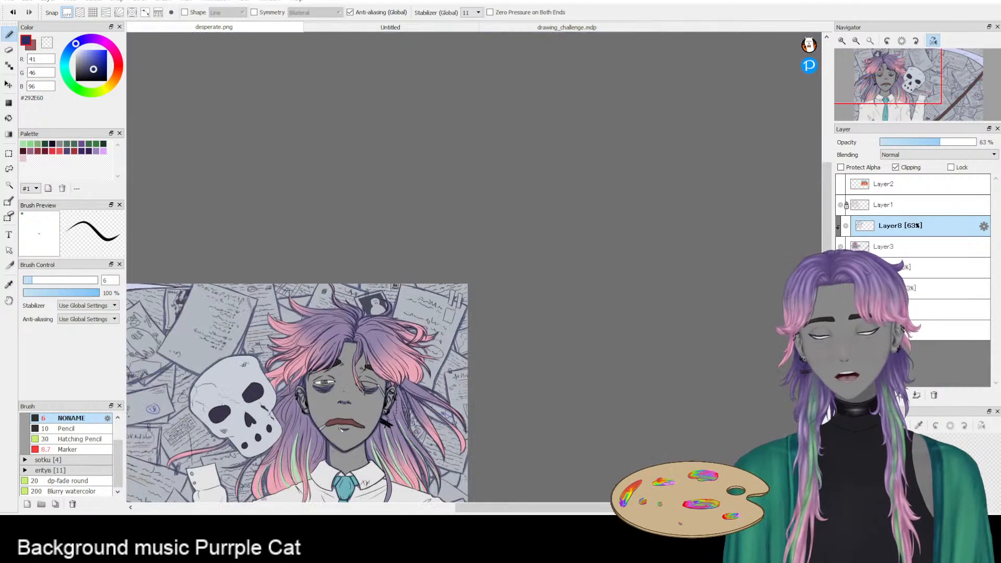
scroll(313, 425, up, 4)
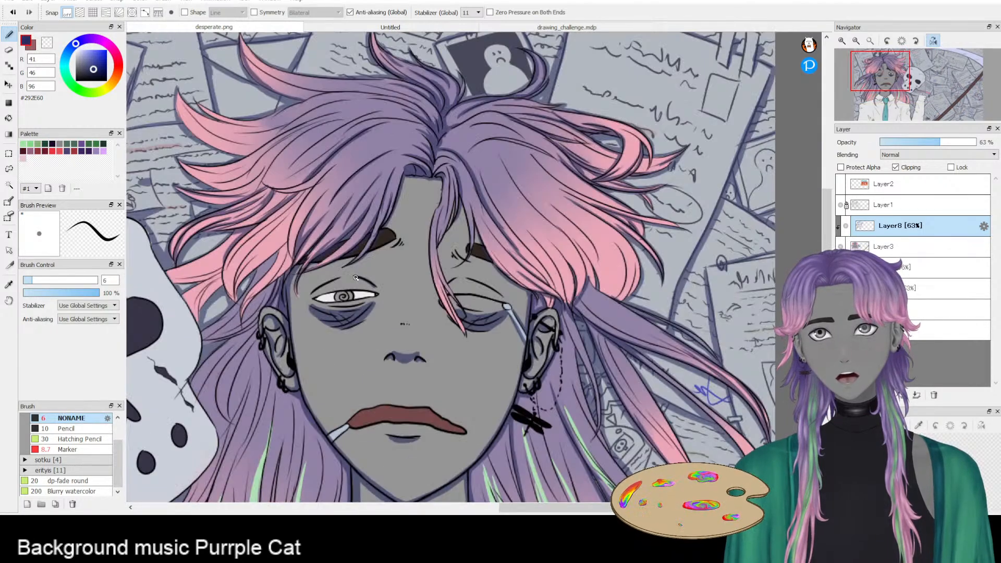
scroll(303, 186, up, 1)
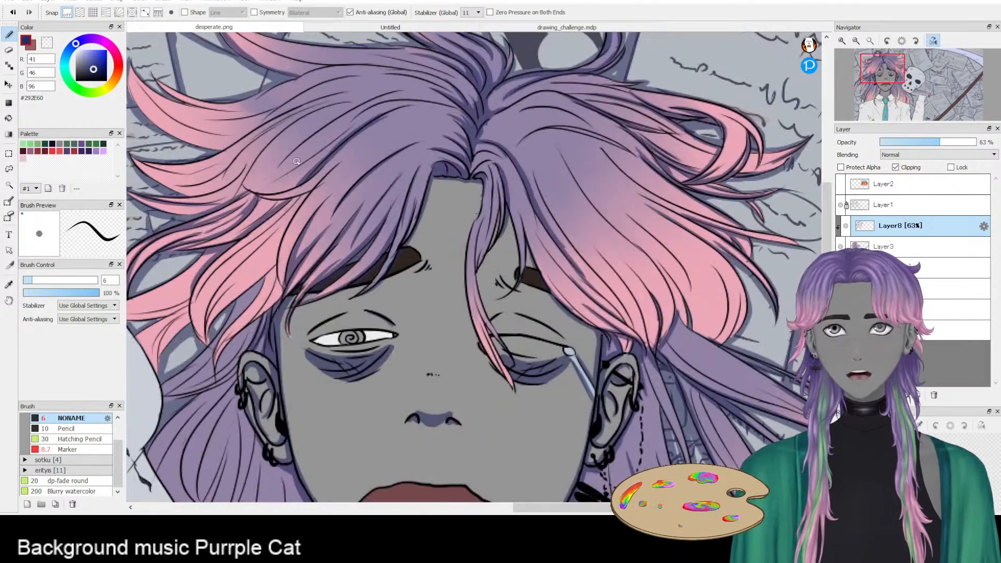
drag(358, 168, 471, 251)
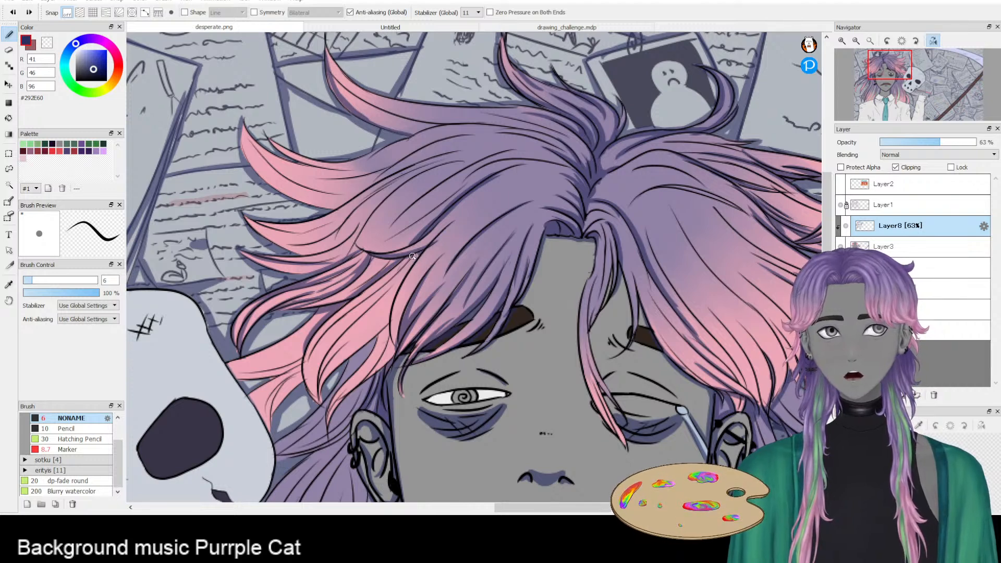
drag(420, 252, 388, 286)
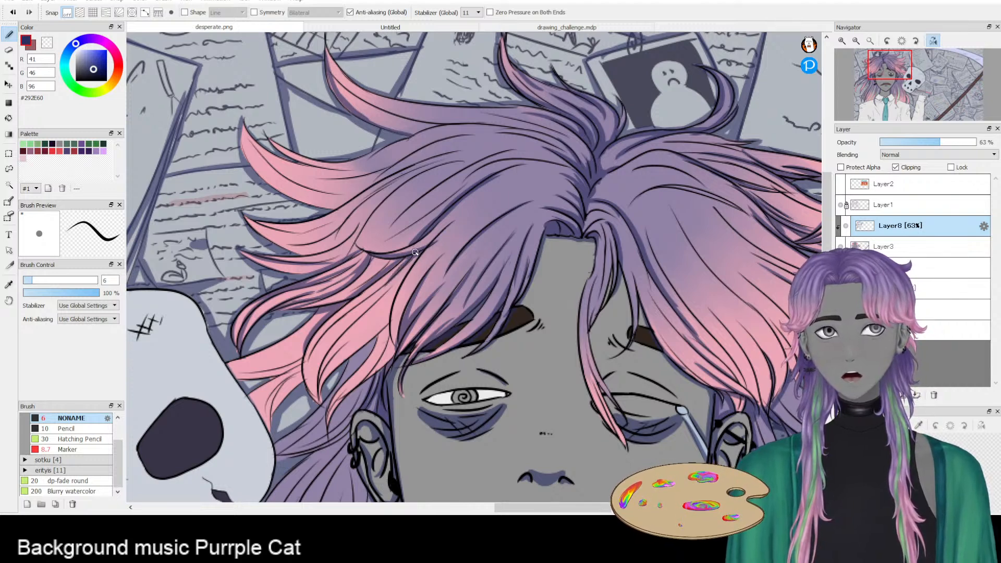
drag(399, 299, 409, 278)
key(ctrl+z)
key(ctrl+z)
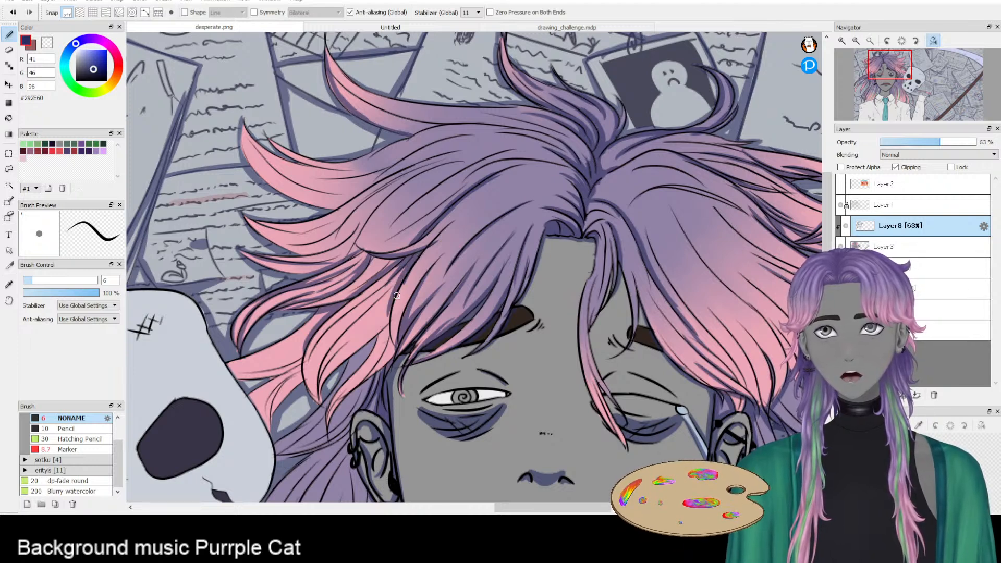
- Shade along the outer edge of the bangs down to the brow's end above the ear, redoing the first stroke
key(e)
key(b)
drag(402, 283, 392, 332)
key(ctrl+z)
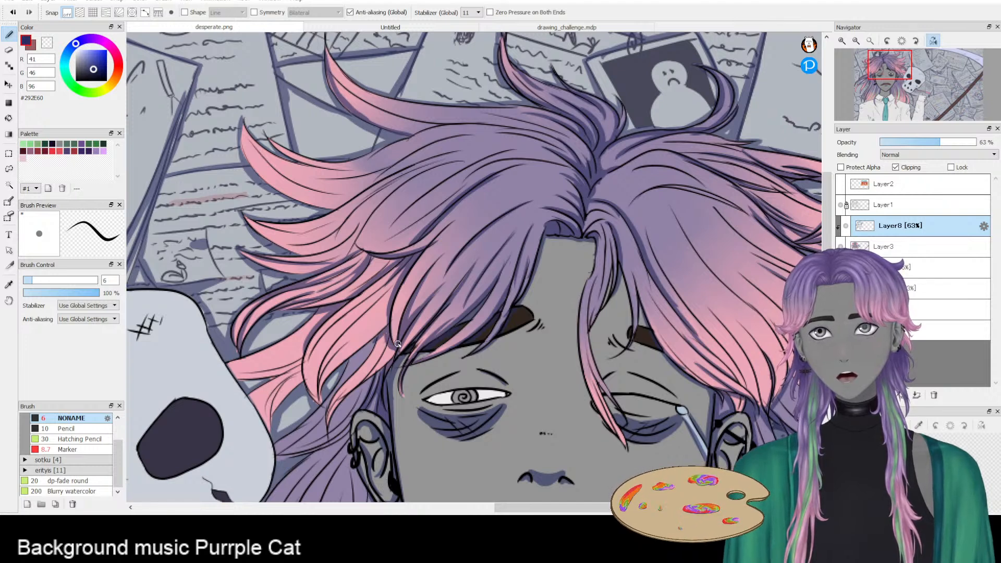
drag(398, 353, 420, 300)
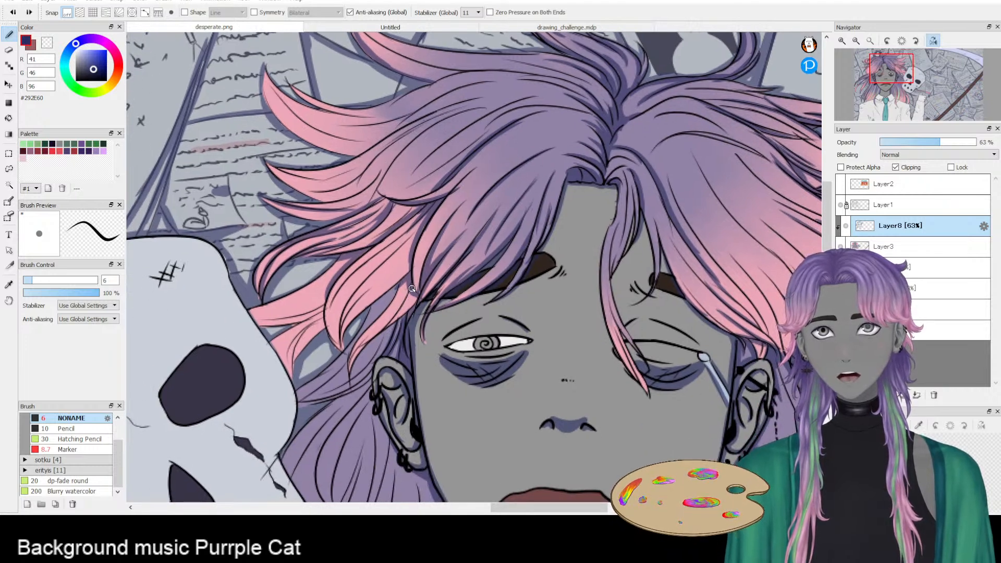
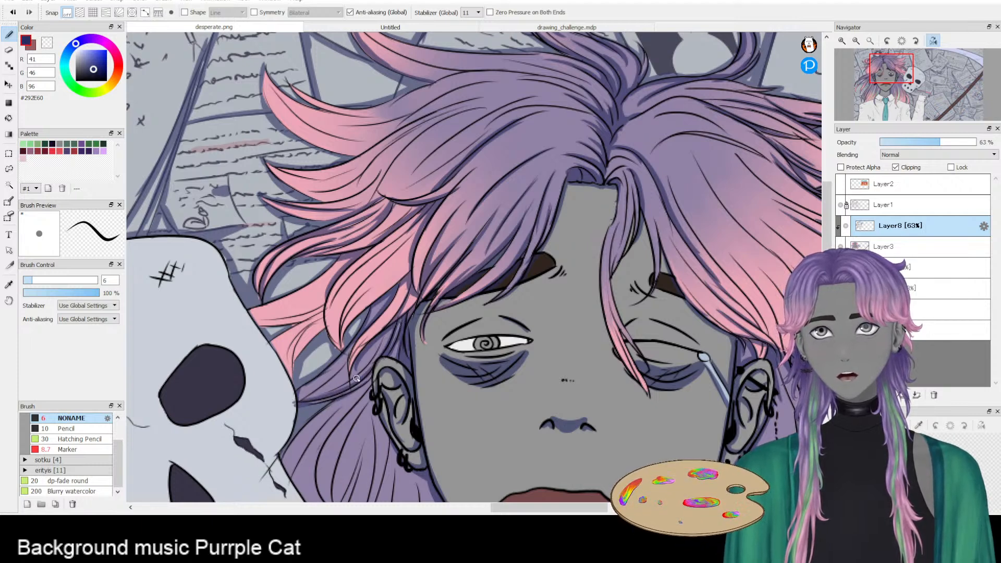
- Shade the purple hair between the pink bang tips and the ear, erasing excess shadow along the ear's upper edge
drag(376, 374, 409, 336)
key(e)
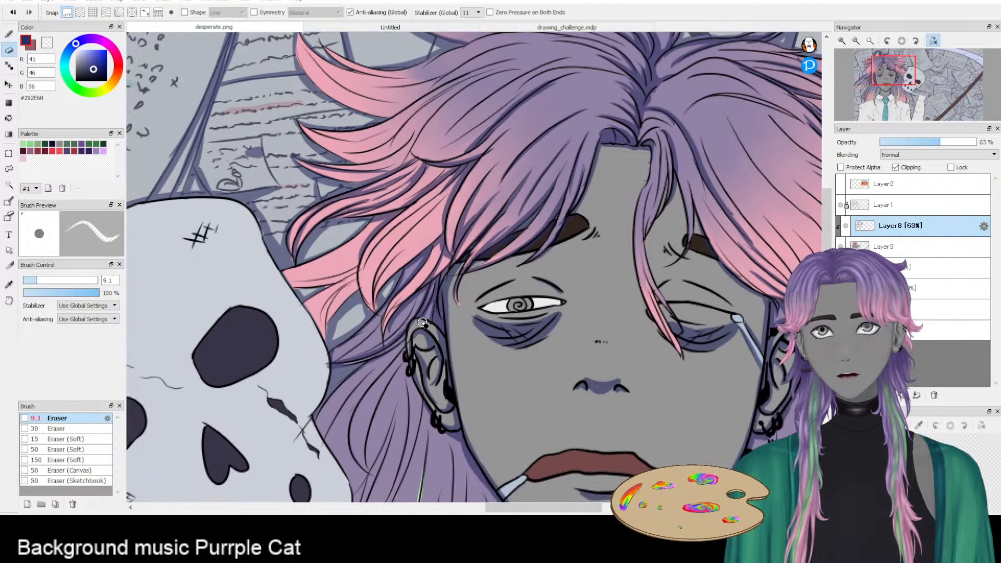
key(b)
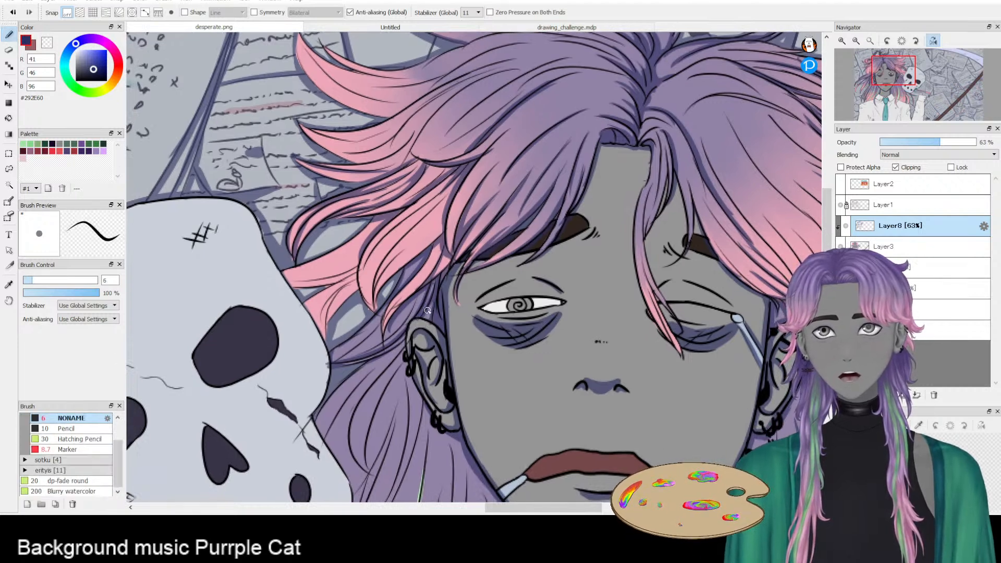
key(e)
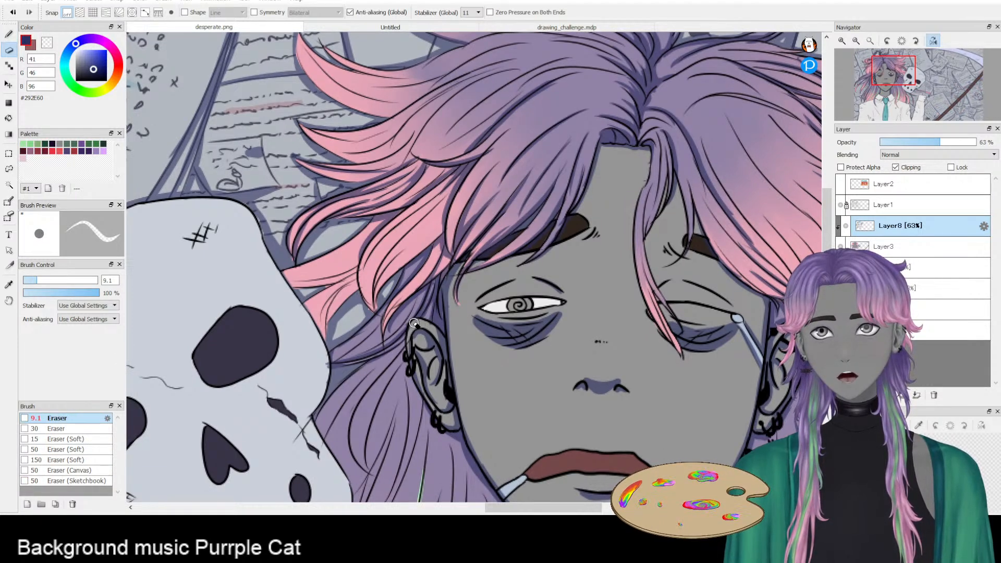
key(b)
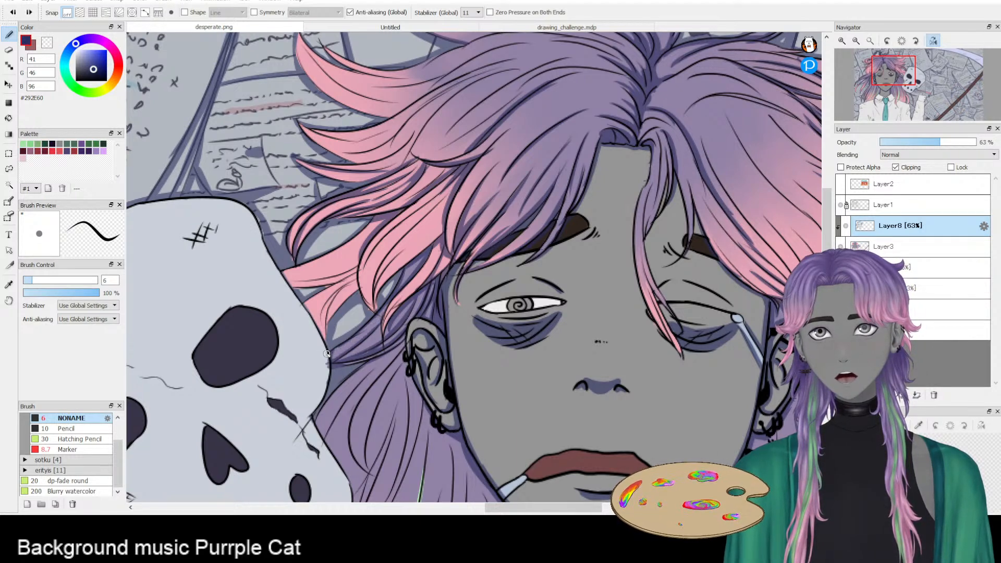
drag(416, 257, 442, 304)
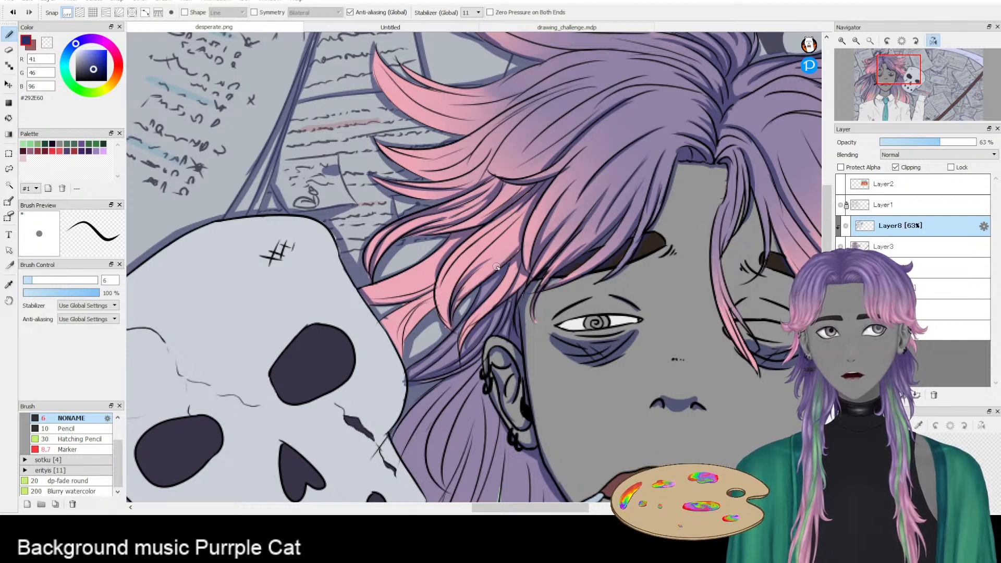
- Shade the pink strands below the large curved lock, beside the skull, undoing and redrawing the stroke until it follows the strand
mouse_move(533, 199)
mouse_down()
mouse_move(467, 264)
mouse_move(508, 237)
mouse_move(465, 270)
mouse_up()
key(ctrl+z)
key(ctrl+z)
drag(516, 221, 455, 285)
key(ctrl+z)
key(ctrl+z)
drag(536, 197, 476, 257)
key(ctrl+z)
drag(531, 203, 457, 278)
key(ctrl+z)
key(ctrl+z)
drag(521, 224, 478, 282)
key(ctrl+z)
drag(515, 245, 472, 286)
key(ctrl+z)
drag(525, 228, 477, 272)
key(ctrl+z)
drag(534, 200, 476, 252)
key(ctrl+z)
drag(525, 204, 438, 278)
key(ctrl+z)
drag(525, 203, 460, 277)
key(ctrl+z)
drag(539, 194, 452, 267)
key(ctrl+z)
drag(534, 200, 483, 248)
key(ctrl+z)
drag(543, 187, 440, 274)
key(ctrl+z)
drag(512, 221, 452, 269)
key(ctrl+z)
drag(515, 216, 447, 273)
key(e)
key(b)
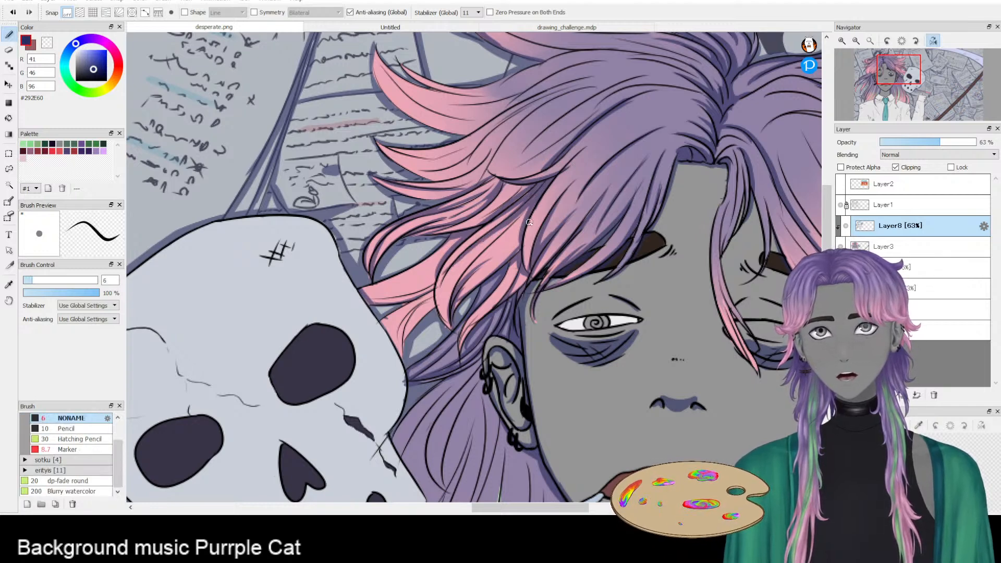
- Lower the shadow layer's opacity to 51%
scroll(531, 292, down, 2)
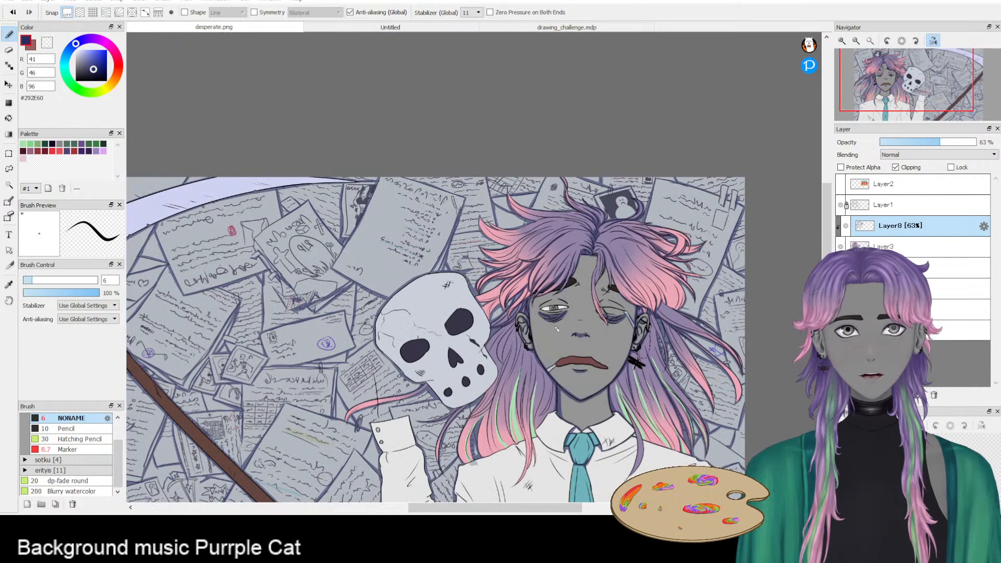
click(929, 144)
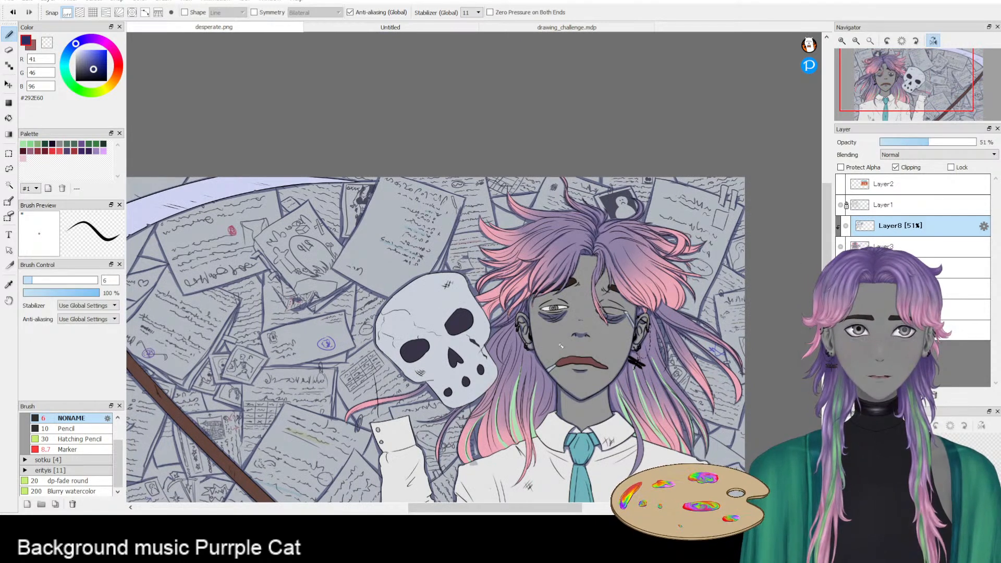
scroll(552, 349, up, 3)
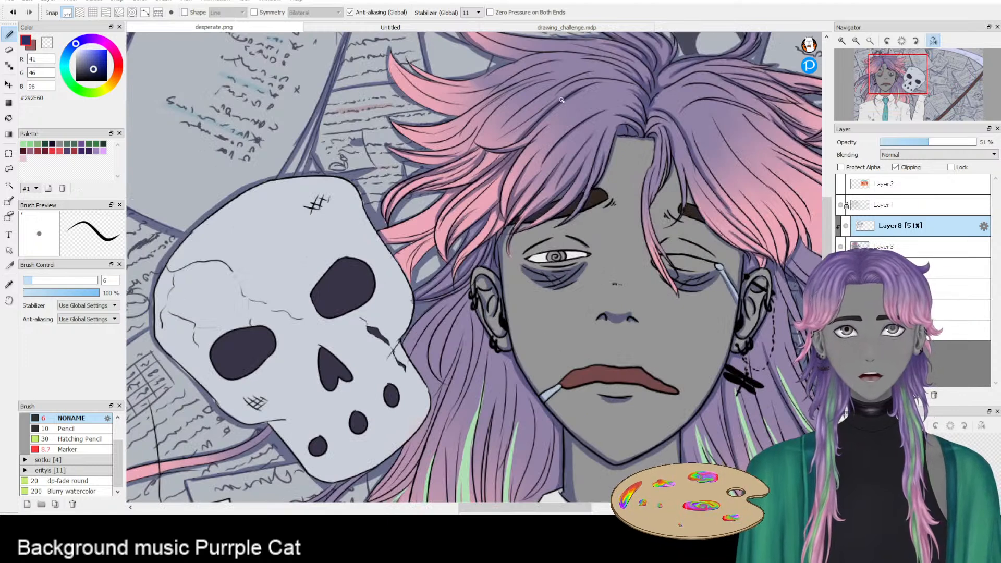
- Shade the purple roots of the outer spiky strands between the crown and their pink tips, undoing the strokes that miss
scroll(561, 121, up, 2)
drag(582, 146, 630, 270)
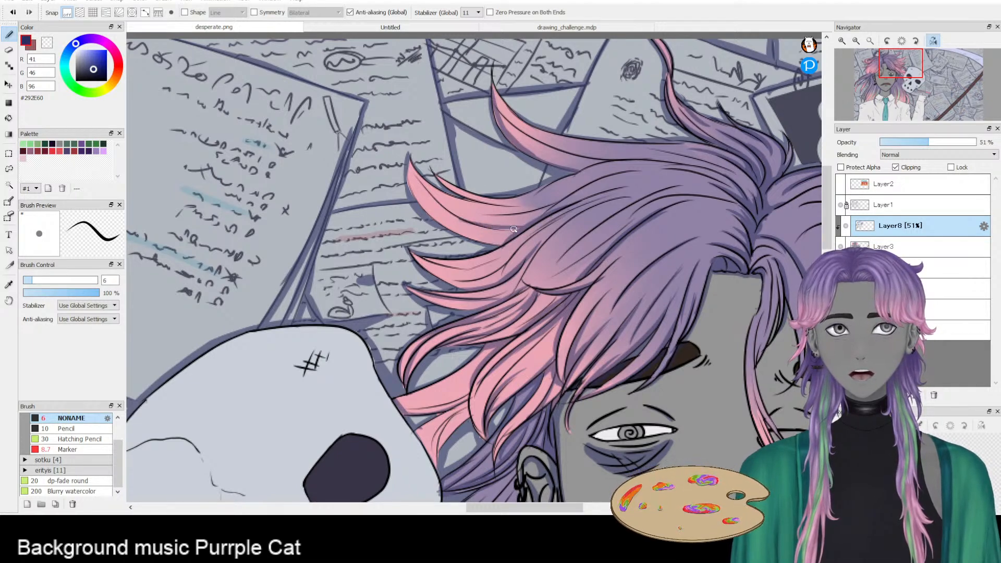
mouse_move(511, 222)
mouse_down()
mouse_move(619, 200)
mouse_move(542, 216)
mouse_up()
key(ctrl+z)
mouse_move(607, 176)
mouse_down()
mouse_move(538, 218)
mouse_move(652, 194)
mouse_move(588, 197)
mouse_move(629, 185)
mouse_move(579, 197)
mouse_move(553, 211)
mouse_up()
key(ctrl+z)
key(ctrl+z)
mouse_move(634, 184)
mouse_down()
mouse_move(607, 188)
mouse_move(534, 241)
mouse_up()
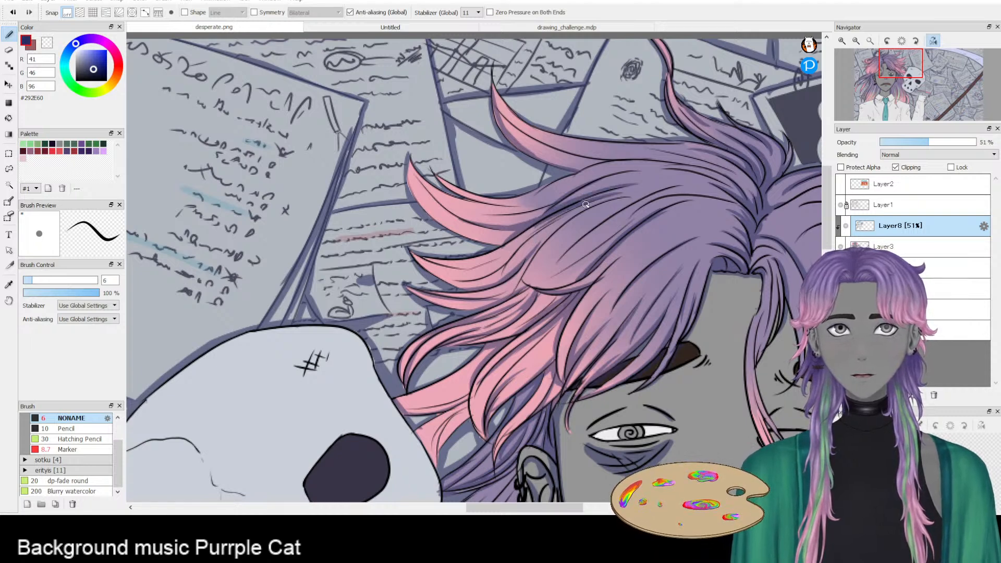
drag(593, 203, 531, 241)
drag(573, 216, 495, 267)
key(ctrl+z)
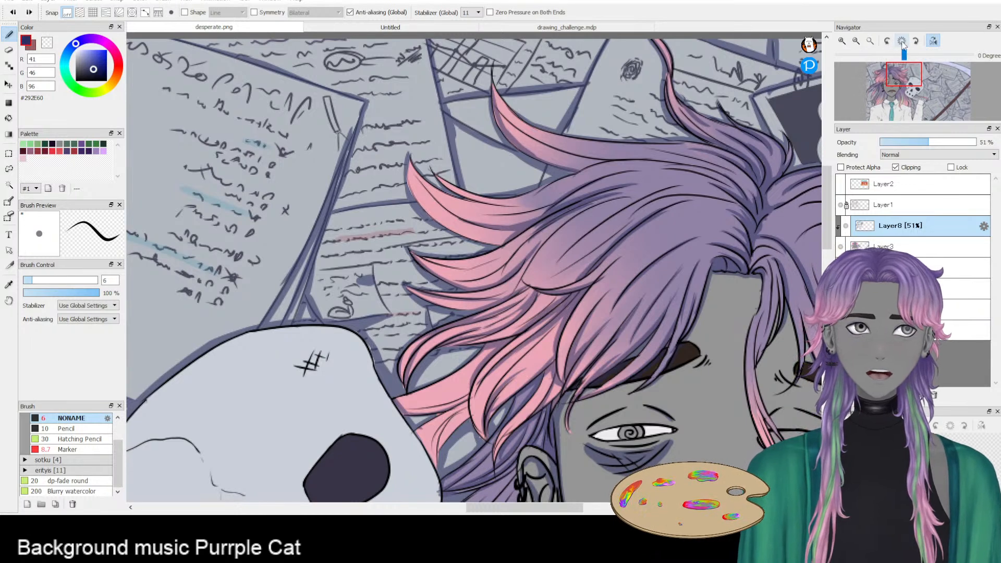
- Switch the canvas out of the mirrored view and erase excess shadow near the tip of the uppermost wide pink spike
click(932, 41)
drag(449, 119, 600, 192)
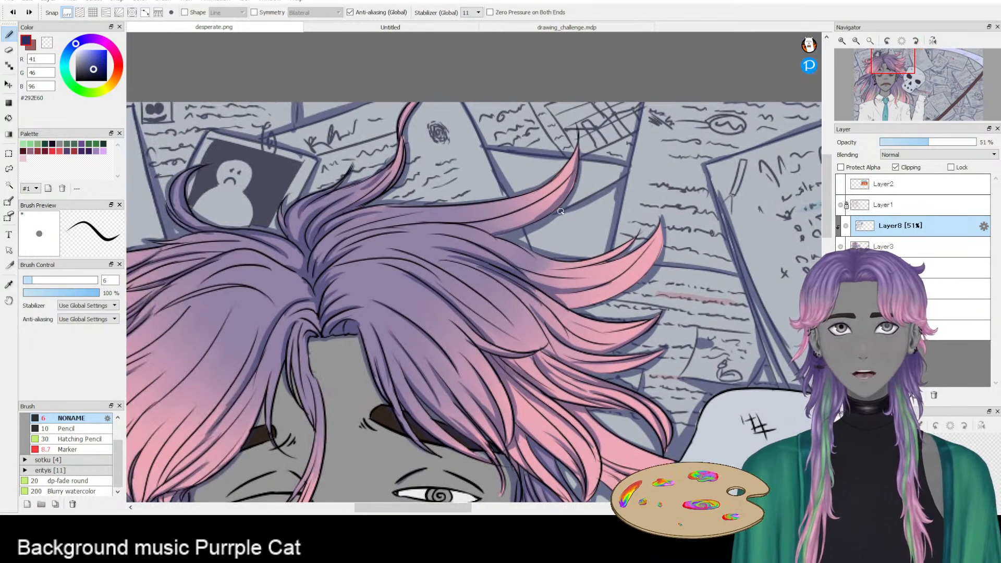
key(e)
mouse_move(542, 199)
mouse_down()
mouse_move(567, 190)
mouse_move(519, 222)
mouse_move(569, 185)
mouse_up()
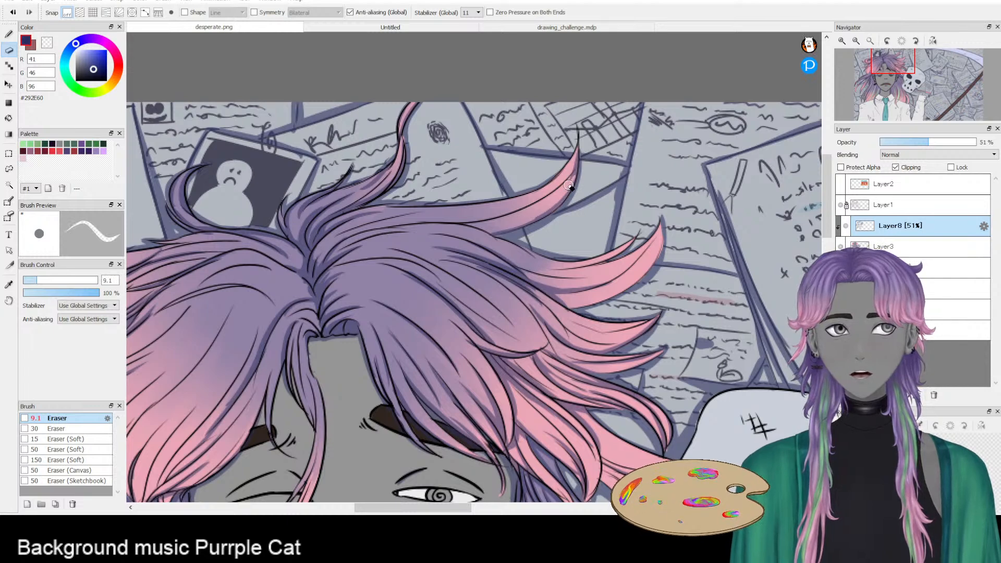
key(b)
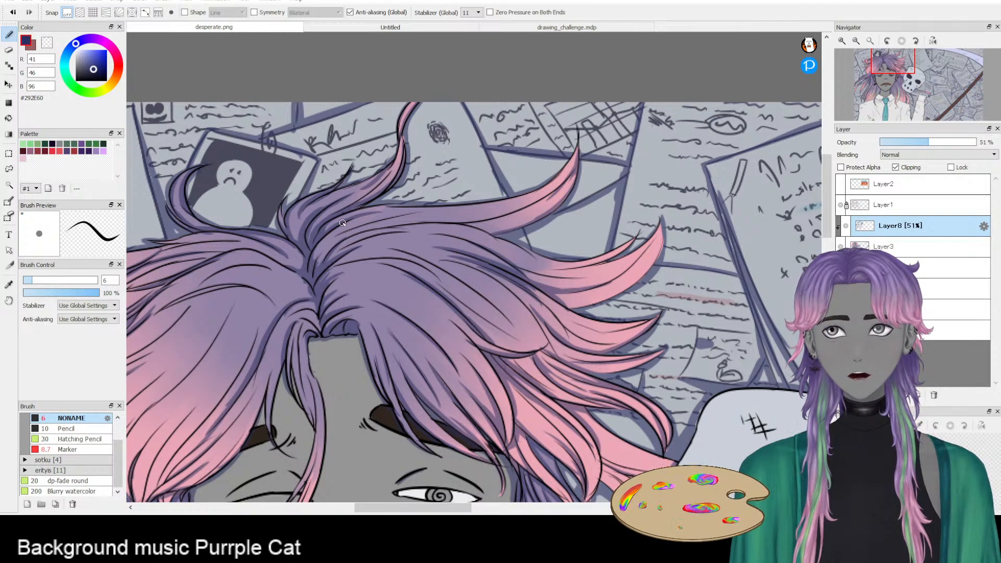
- Add shadow strokes to the purple strands fanning from the parting into the long upper spike, redoing the longer stroke shorter
drag(339, 267, 438, 267)
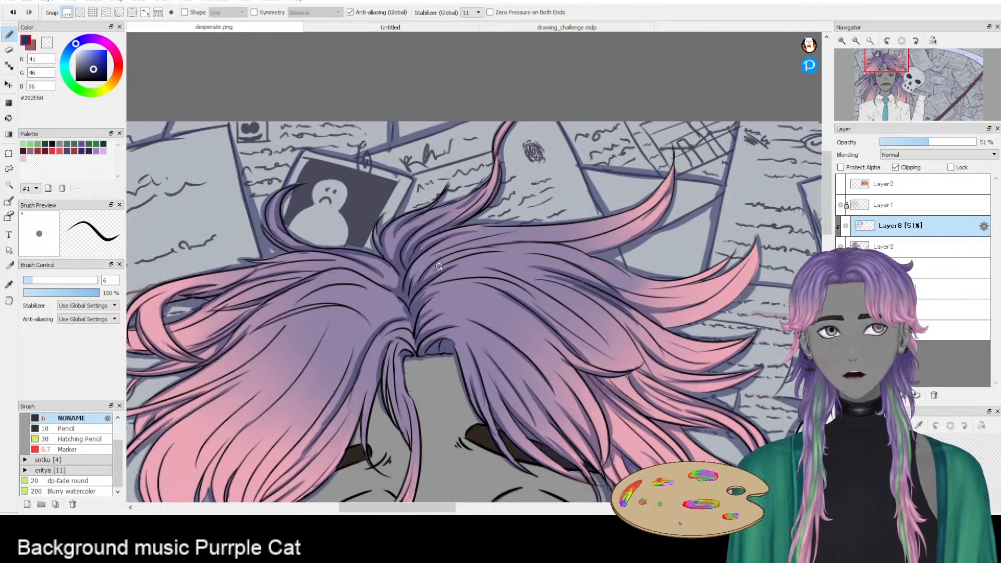
scroll(439, 267, up, 2)
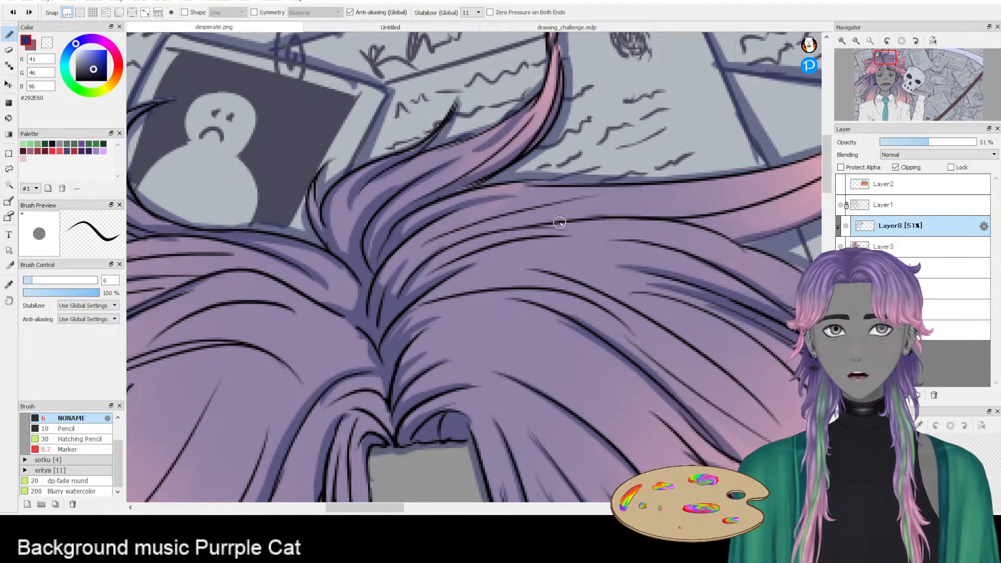
drag(437, 256, 556, 235)
drag(474, 235, 651, 225)
key(ctrl+z)
mouse_move(472, 235)
mouse_down()
mouse_move(658, 214)
mouse_move(541, 228)
mouse_up()
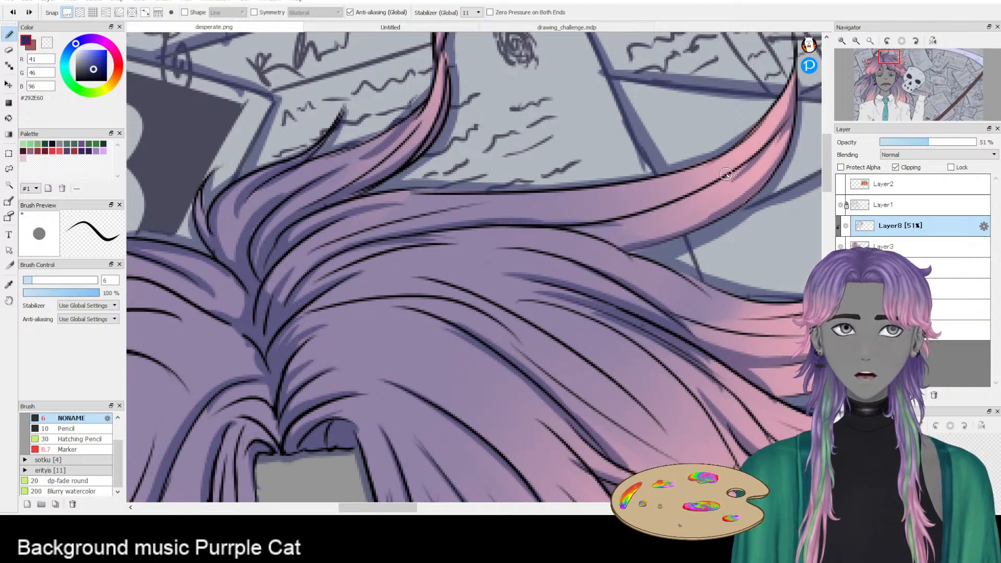
- Shade the long upper spike along its inner line from the pink tip back to its purple root, including its underside
drag(748, 160, 587, 225)
drag(654, 208, 565, 223)
drag(617, 248, 564, 232)
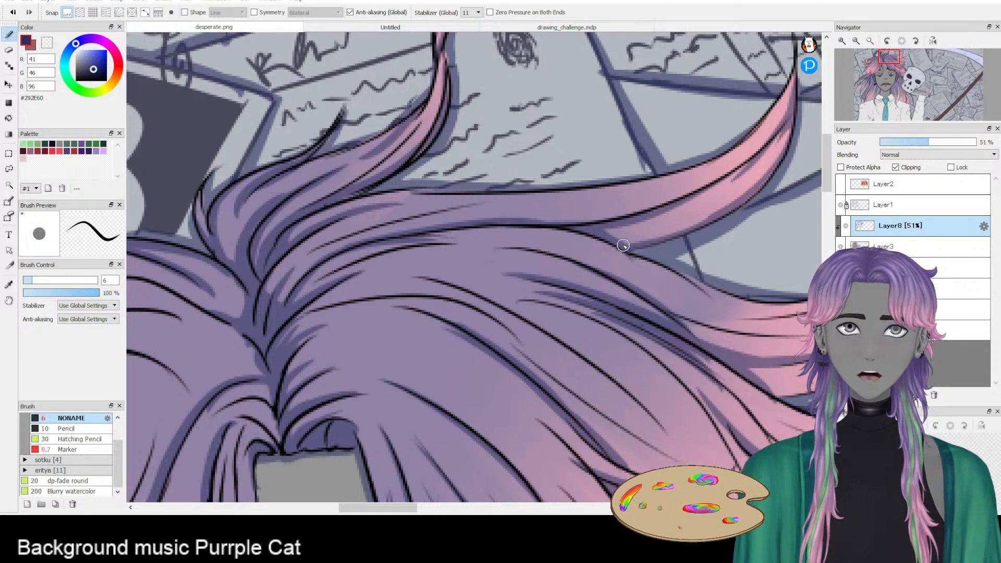
drag(734, 226, 641, 286)
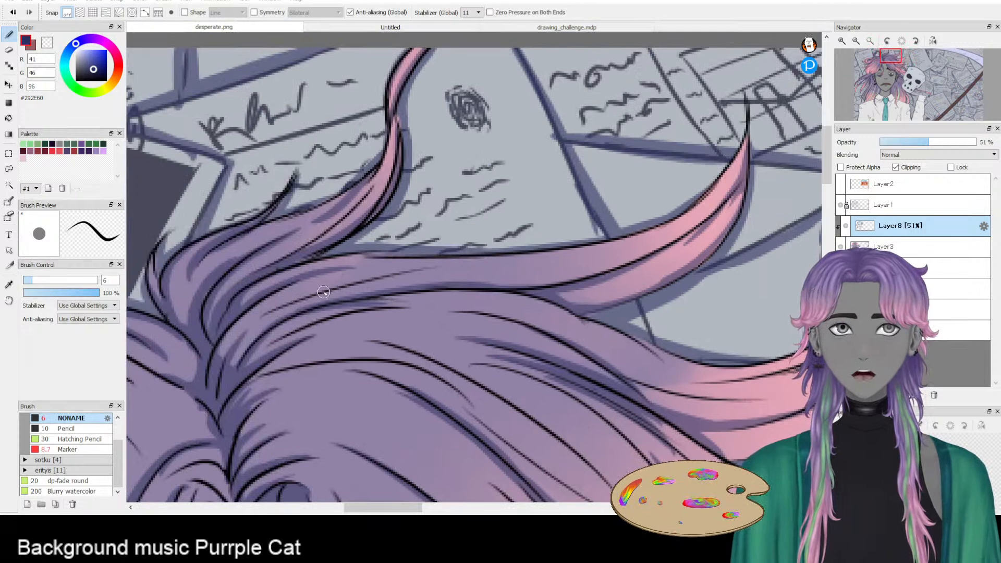
drag(281, 305, 455, 277)
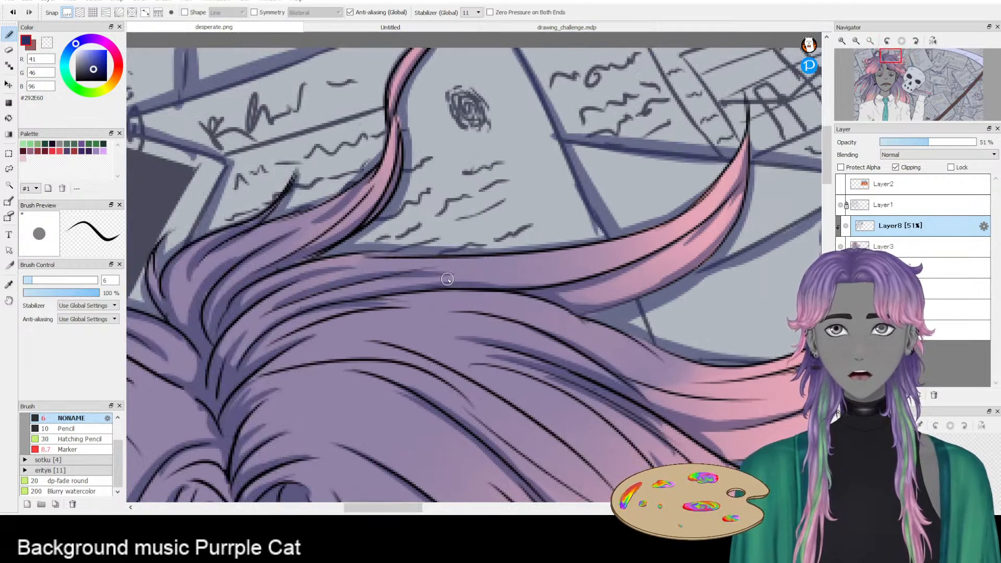
- Add shadow inside the curled pink lock on the opposite side of the head, near the handwritten paper
scroll(524, 360, down, 2)
scroll(499, 388, down, 5)
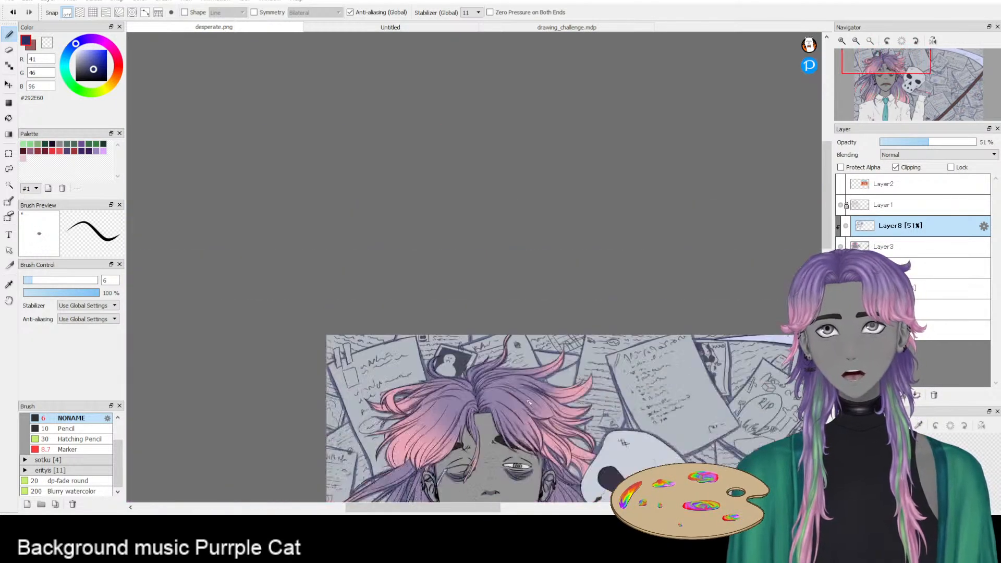
drag(463, 411, 484, 348)
scroll(480, 349, up, 4)
scroll(473, 352, up, 3)
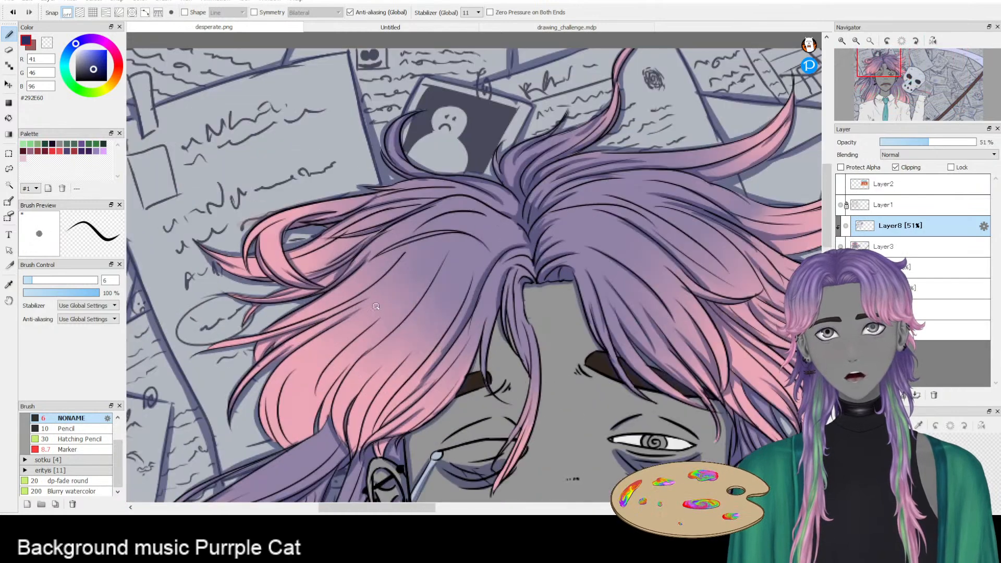
drag(313, 242, 578, 179)
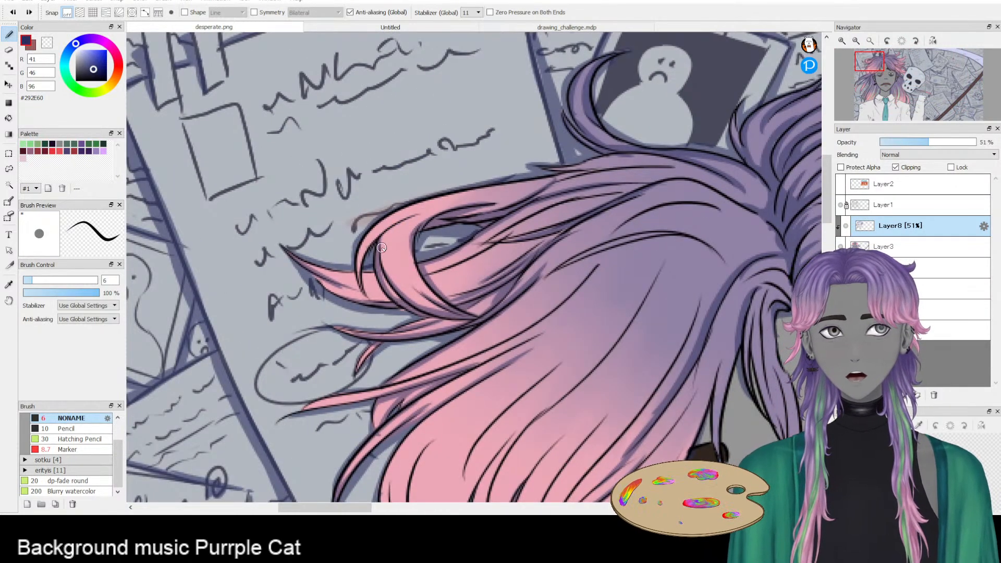
drag(398, 224, 362, 281)
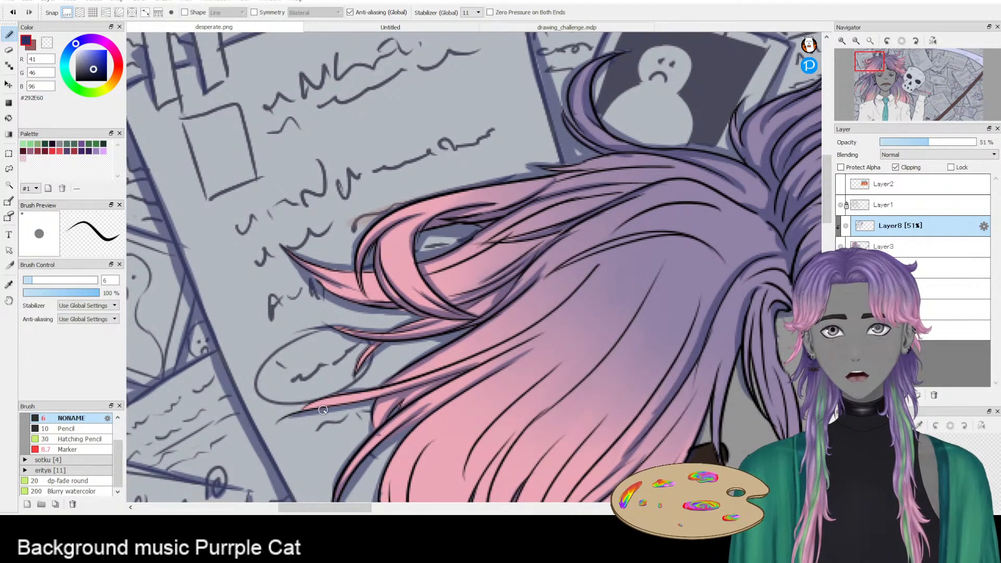
- Shade the outer bang strands below the curled lock, from the purple area toward the thin pink tips
drag(516, 359, 570, 255)
mouse_move(664, 150)
mouse_down()
mouse_move(557, 238)
mouse_move(514, 259)
mouse_up()
drag(642, 183, 496, 265)
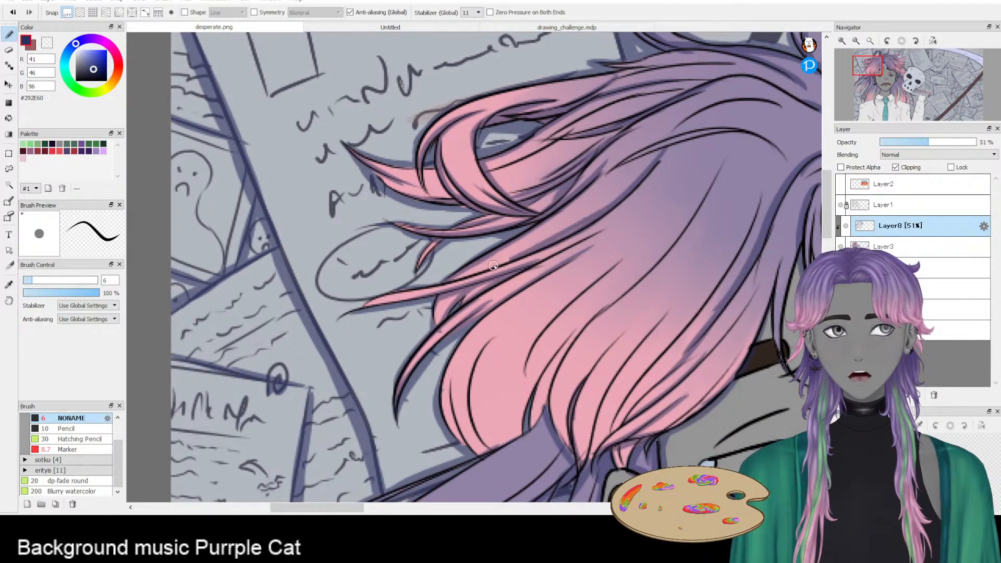
- Shade the rounded pink outer end of the bangs above the purple hair, undoing the strokes that miss
drag(577, 279, 398, 262)
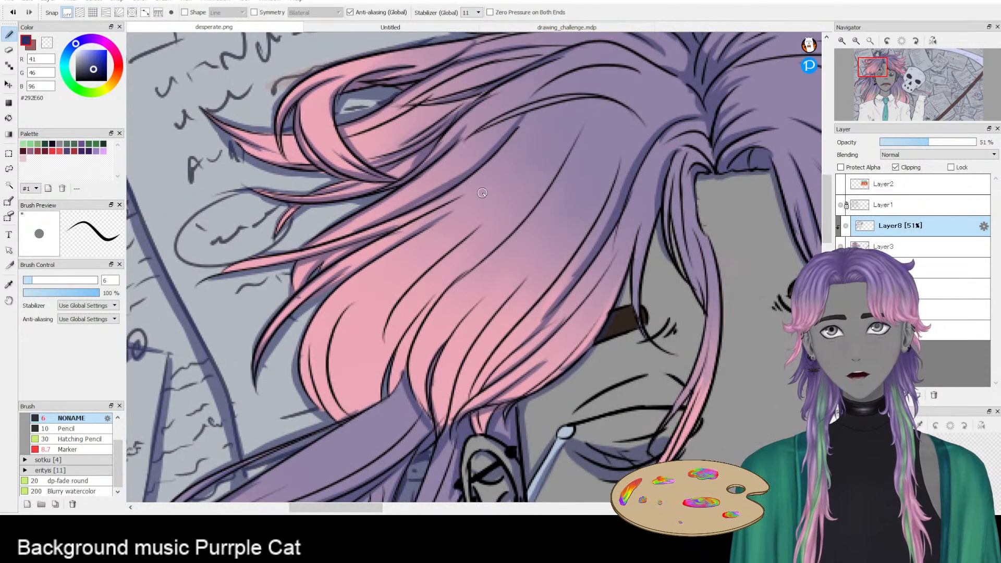
drag(482, 195, 355, 268)
key(ctrl+z)
mouse_move(404, 243)
mouse_down()
mouse_move(308, 346)
mouse_move(325, 317)
mouse_move(310, 314)
mouse_move(331, 419)
mouse_move(305, 391)
mouse_move(329, 330)
mouse_move(322, 371)
mouse_move(308, 350)
mouse_move(315, 404)
mouse_move(346, 414)
mouse_move(337, 420)
mouse_move(328, 417)
mouse_move(391, 393)
mouse_move(376, 401)
mouse_move(406, 330)
mouse_up()
key(ctrl+z)
key(ctrl+z)
key(ctrl+z)
drag(346, 412, 337, 339)
key(ctrl+z)
mouse_move(348, 414)
mouse_down()
mouse_move(328, 347)
mouse_move(357, 414)
mouse_up()
key(ctrl+z)
key(ctrl+z)
drag(330, 374, 358, 417)
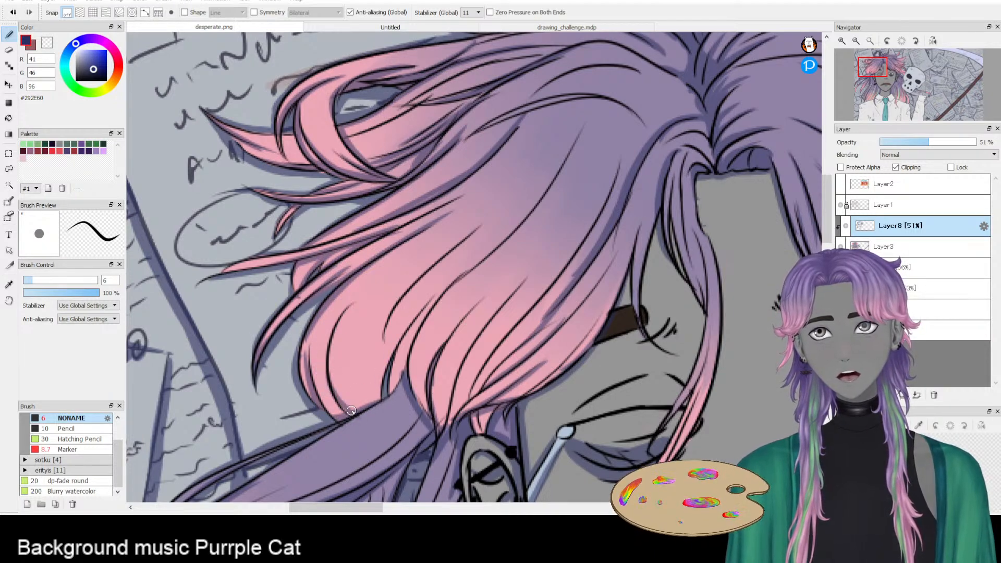
- Shade the narrow pink strand where the bangs split above the purple hair, redrawing the stroke until it fits
mouse_move(312, 384)
mouse_down()
mouse_move(349, 412)
mouse_move(329, 344)
mouse_up()
key(ctrl+z)
drag(393, 397, 418, 334)
key(ctrl+z)
mouse_move(404, 369)
mouse_down()
mouse_move(387, 395)
mouse_move(397, 354)
mouse_up()
key(ctrl+z)
drag(414, 319, 387, 390)
key(ctrl+z)
key(ctrl+z)
mouse_move(398, 349)
mouse_down()
mouse_move(389, 390)
mouse_move(405, 330)
mouse_up()
key(ctrl+z)
mouse_move(396, 380)
mouse_down()
mouse_move(430, 301)
mouse_move(391, 393)
mouse_move(431, 298)
mouse_move(386, 390)
mouse_up()
key(ctrl+z)
key(ctrl+z)
key(ctrl+z)
key(ctrl+z)
key(ctrl+z)
key(ctrl+z)
drag(402, 330, 394, 394)
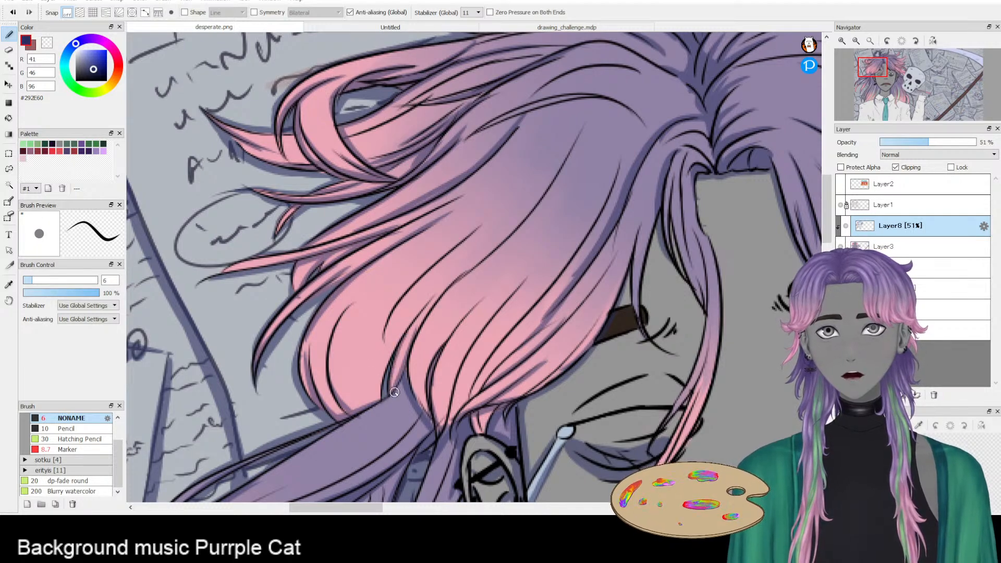
- Shade along the long middle bang strand from the purple area toward the pink, undoing the strokes that miss
drag(438, 298, 403, 344)
key(ctrl+z)
drag(466, 272, 411, 342)
key(ctrl+z)
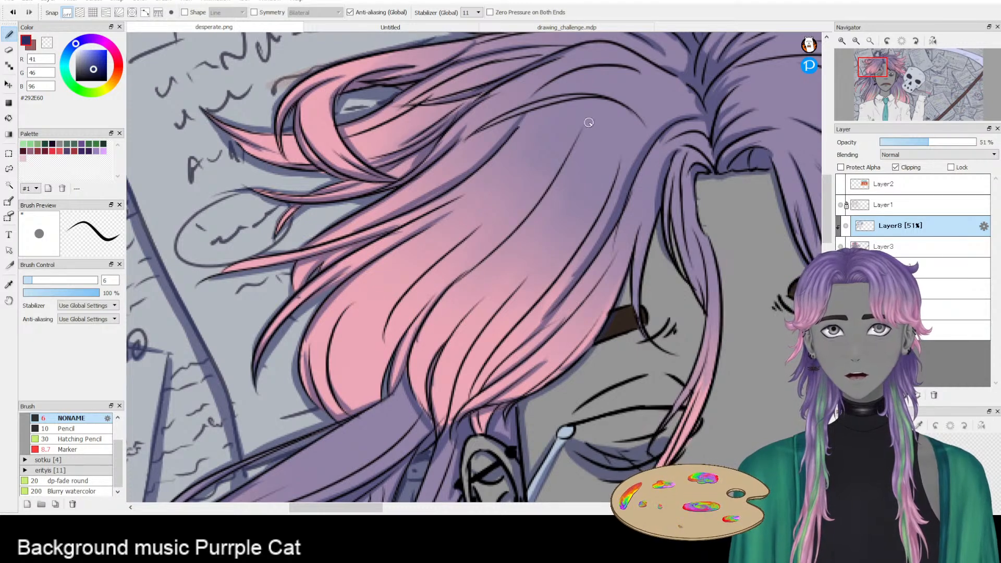
drag(576, 136, 471, 266)
key(ctrl+z)
drag(572, 131, 500, 246)
mouse_move(402, 254)
mouse_down()
mouse_move(430, 237)
mouse_move(538, 217)
mouse_move(535, 225)
mouse_move(492, 222)
mouse_move(531, 215)
mouse_move(580, 241)
mouse_up()
drag(569, 184, 472, 216)
key(ctrl+z)
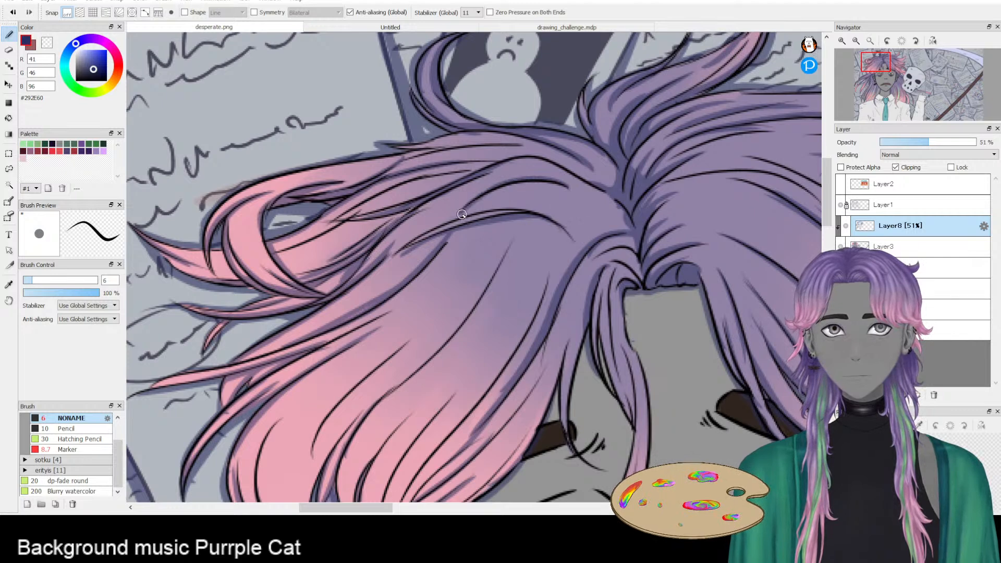
- Try shadow strokes along the thin locks hanging over the forehead above the half-closed eye, and undo them
drag(566, 331, 407, 275)
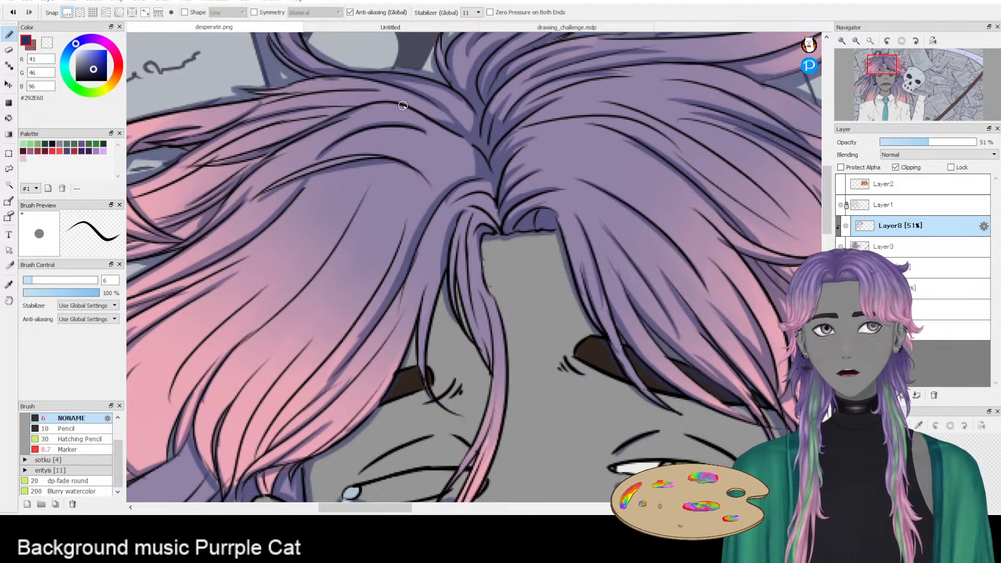
drag(522, 194, 473, 238)
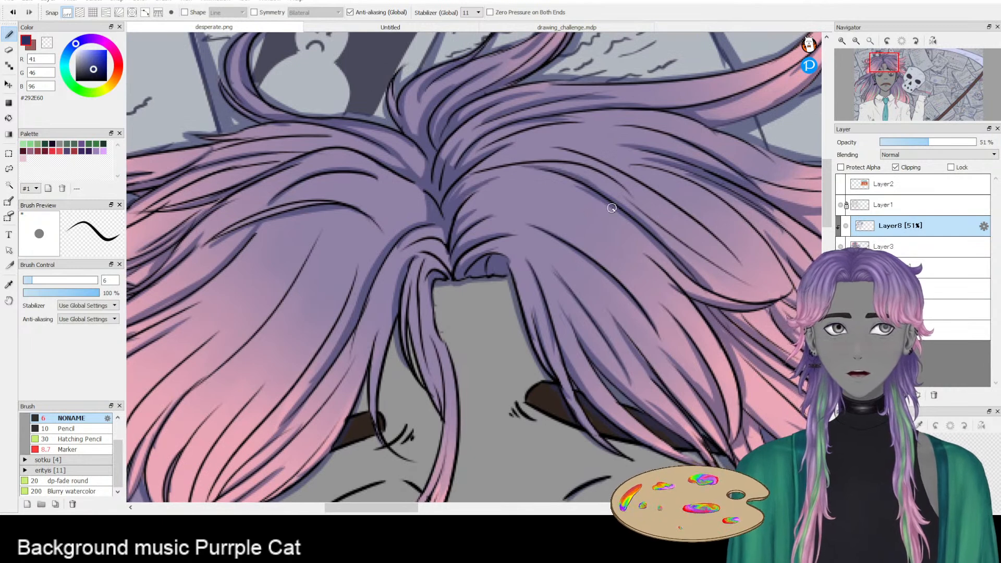
drag(577, 239, 527, 206)
mouse_move(375, 225)
mouse_down()
mouse_move(369, 280)
mouse_move(392, 335)
mouse_up()
key(ctrl+z)
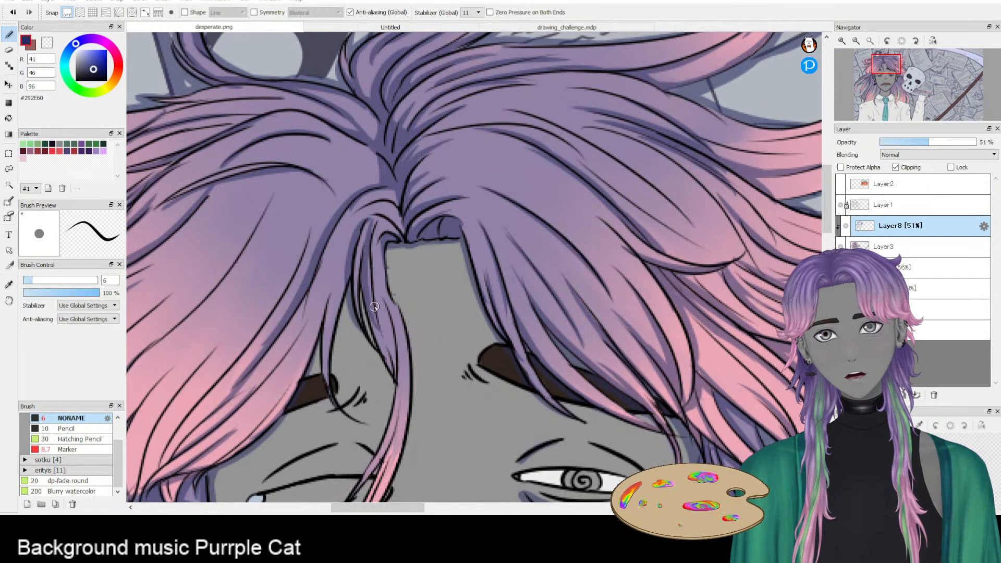
key(ctrl+z)
drag(401, 380, 373, 302)
key(ctrl+z)
mouse_move(395, 381)
mouse_down()
mouse_move(388, 302)
mouse_move(376, 310)
mouse_move(392, 381)
mouse_move(384, 336)
mouse_move(365, 316)
mouse_move(358, 349)
mouse_move(345, 290)
mouse_move(333, 315)
mouse_move(347, 378)
mouse_up()
key(ctrl+z)
key(ctrl+z)
- Add a shadow along the thin strand crossing the inner end of the eyebrow above the half-closed eye, redrawing it until it fits
mouse_move(350, 297)
mouse_down()
mouse_move(343, 382)
mouse_move(352, 393)
mouse_up()
key(ctrl+z)
key(ctrl+z)
drag(347, 290, 342, 409)
key(ctrl+z)
drag(350, 291, 346, 406)
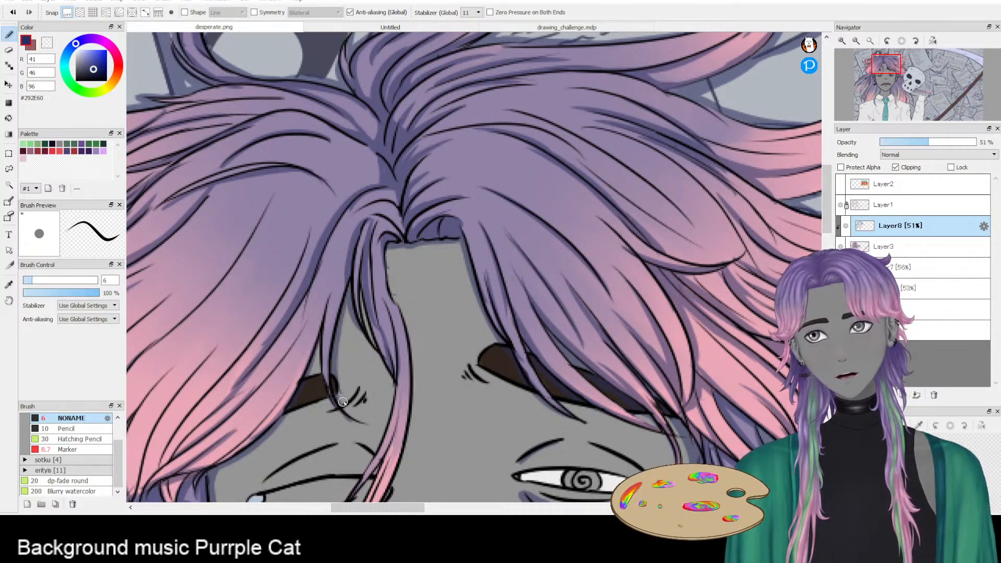
- Shade the tip of the thin strand over the eyebrow above the half-closed eye and erase shadow that spills beside it
drag(317, 340, 320, 376)
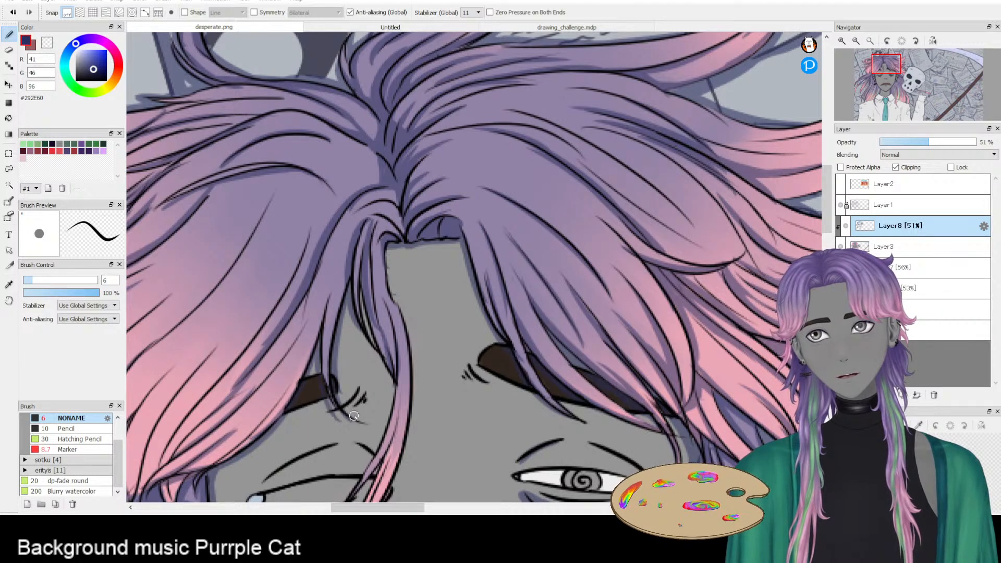
key(e)
drag(344, 340, 363, 409)
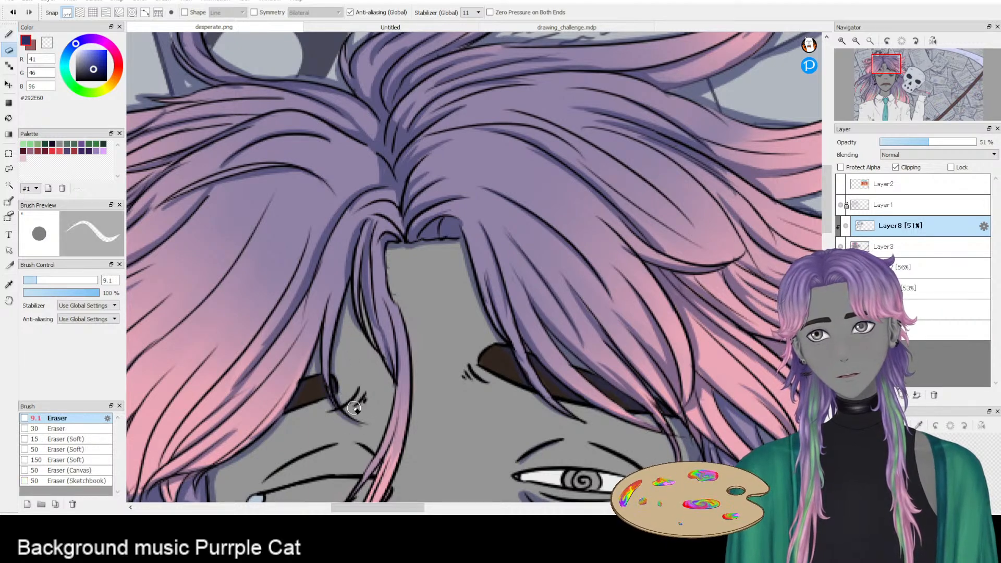
drag(349, 322, 361, 405)
key(b)
key(ctrl+z)
- Clean up the shadow over the eyebrow above the open eye and shade the thin pink strand tip at its outer end
drag(576, 341, 546, 254)
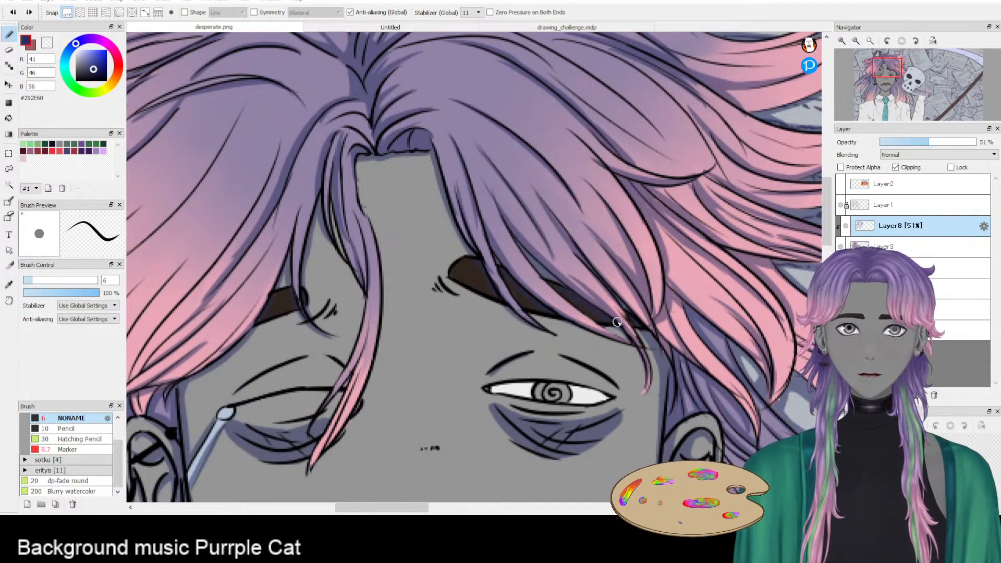
key(e)
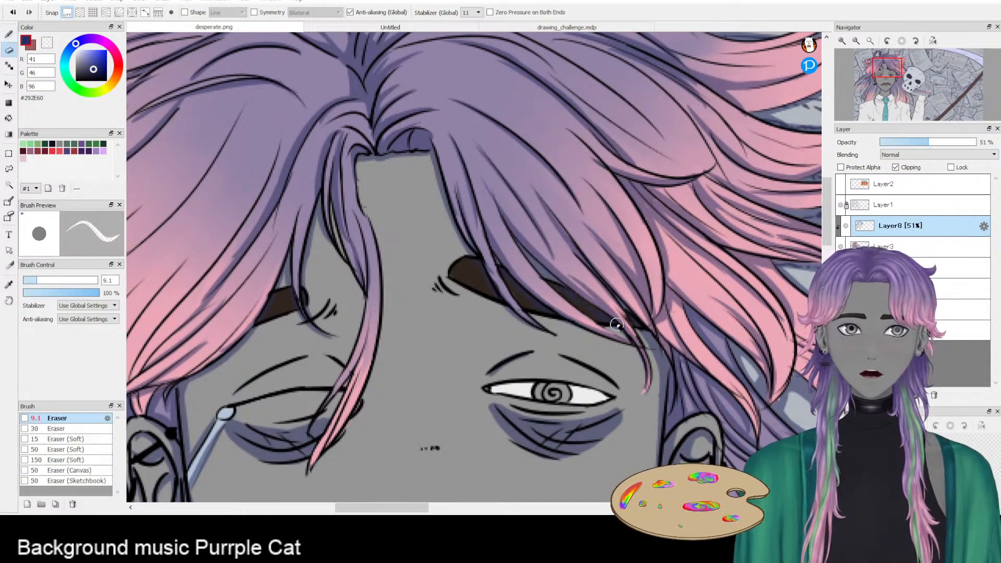
key(b)
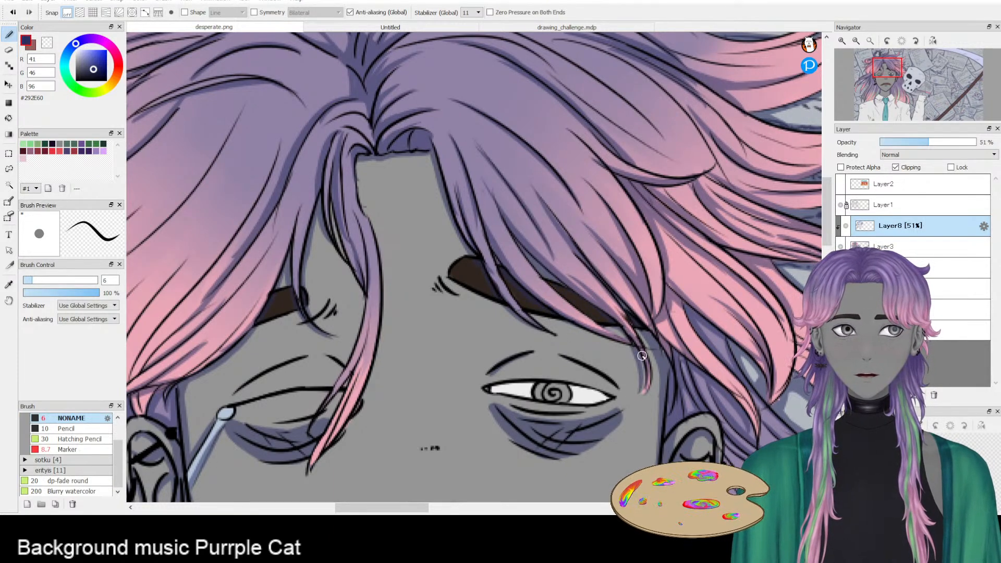
drag(453, 381, 623, 292)
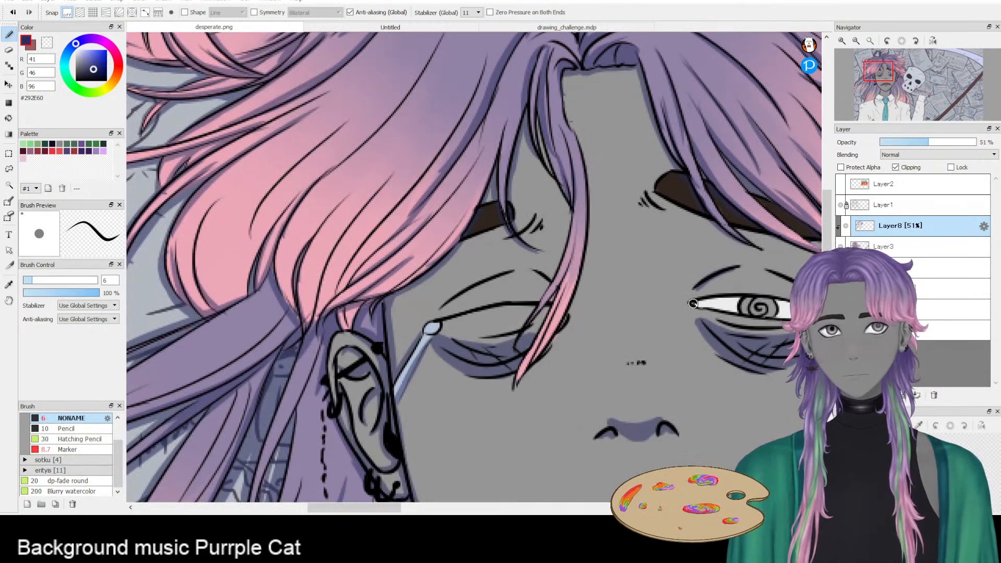
mouse_move(726, 299)
mouse_down()
mouse_move(658, 300)
mouse_move(723, 310)
mouse_up()
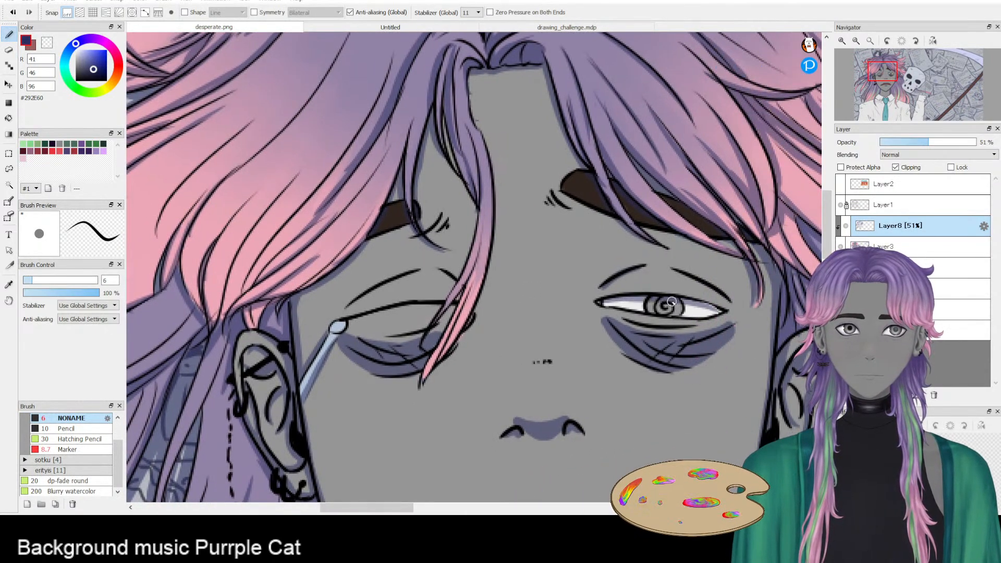
- Shade the thin purple locks hanging below the hair parting above the half-closed eye, redrawing strokes that miss
scroll(572, 261, up, 5)
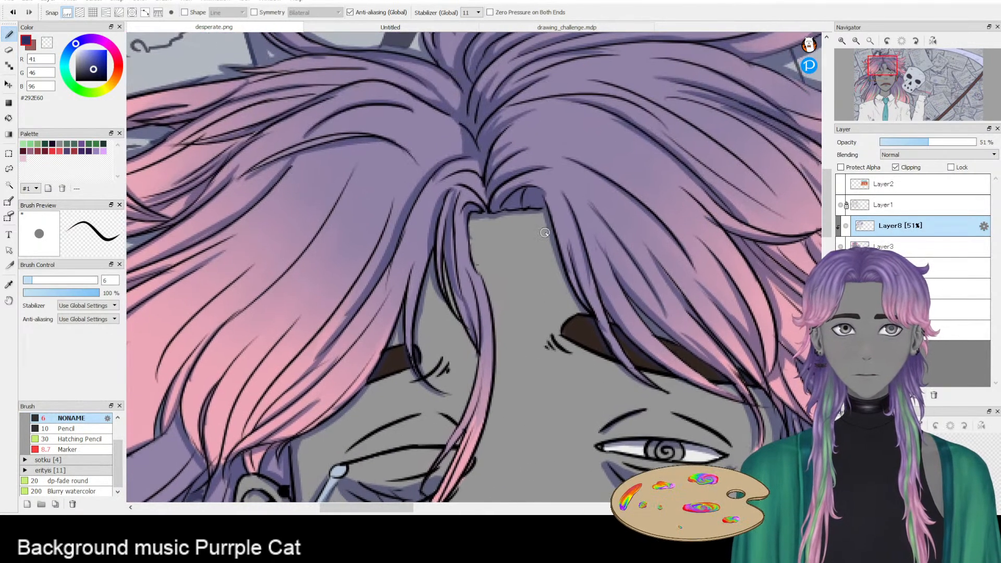
drag(475, 225, 478, 281)
key(ctrl+z)
drag(474, 225, 470, 312)
key(ctrl+z)
key(ctrl+z)
drag(451, 273, 473, 316)
key(ctrl+z)
drag(447, 258, 457, 314)
drag(447, 279, 465, 326)
drag(448, 281, 482, 363)
key(ctrl+z)
- Shade the inner edge of the long strand crossing the half-closed eye and erase the excess near the eyelid
mouse_move(440, 283)
mouse_down()
mouse_move(469, 350)
mouse_move(494, 296)
mouse_move(493, 329)
mouse_up()
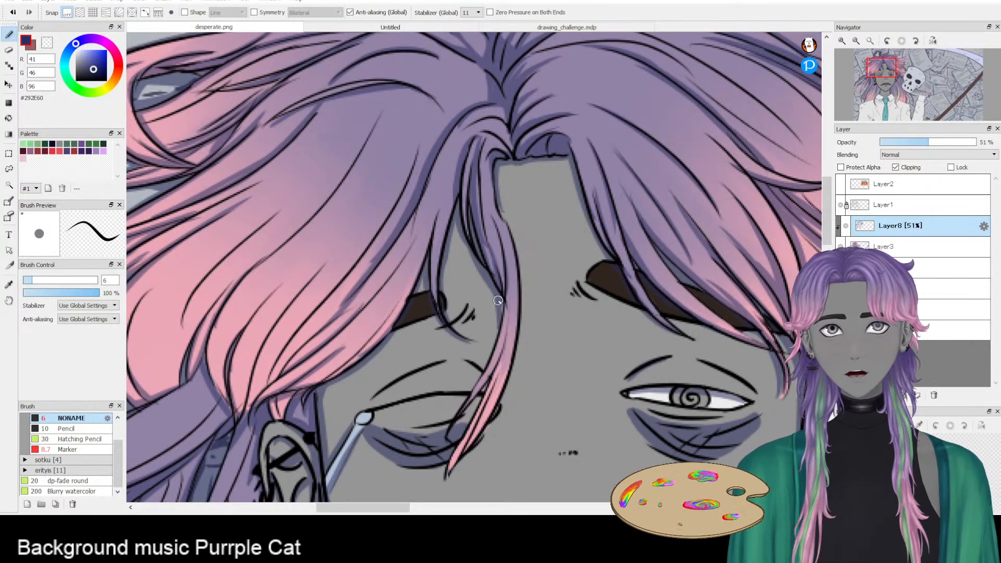
mouse_move(497, 295)
mouse_down()
mouse_move(506, 313)
mouse_move(476, 371)
mouse_move(507, 334)
mouse_move(464, 406)
mouse_up()
key(e)
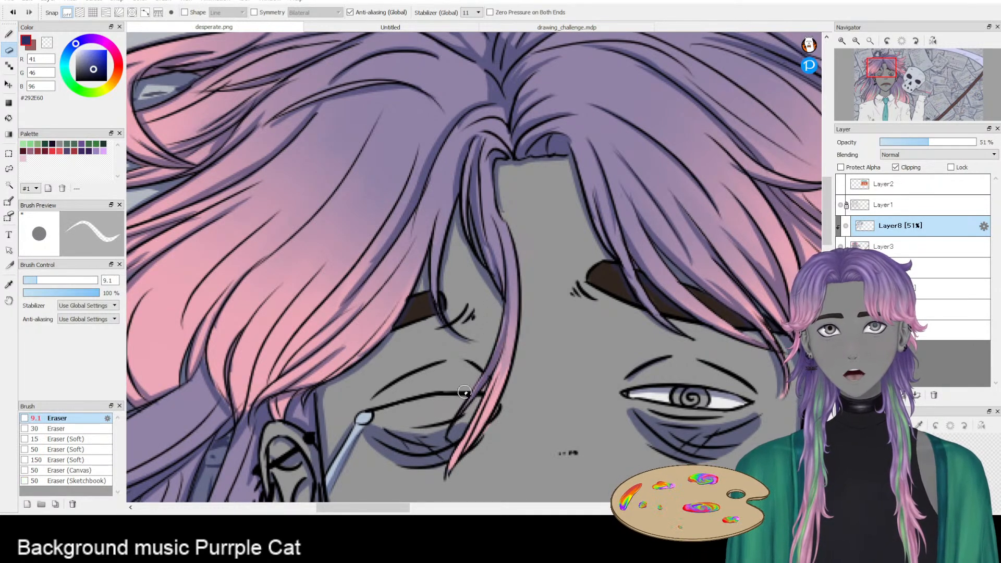
key(b)
- Shade the nose-side edge of the long strand over the half-closed eye down toward its pink tip, redrawing strokes that miss
mouse_move(507, 312)
mouse_down()
mouse_move(481, 393)
mouse_move(444, 448)
mouse_up()
key(ctrl+z)
drag(515, 351, 464, 447)
drag(499, 398, 432, 469)
key(ctrl+z)
drag(487, 417, 443, 469)
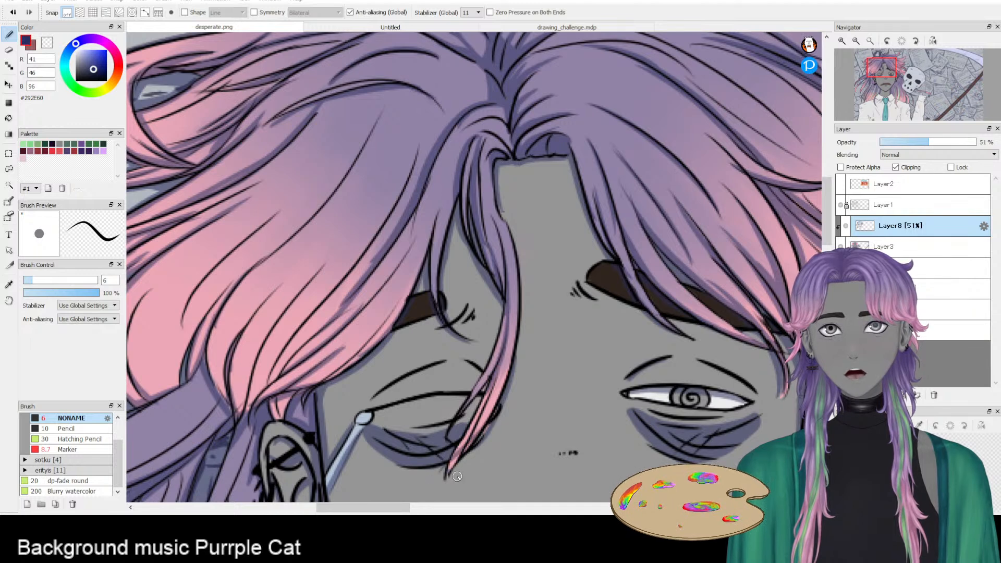
key(ctrl+z)
drag(491, 415, 441, 482)
key(ctrl+z)
mouse_move(492, 386)
mouse_down()
mouse_move(426, 479)
mouse_move(440, 478)
mouse_up()
key(ctrl+z)
drag(513, 354, 474, 439)
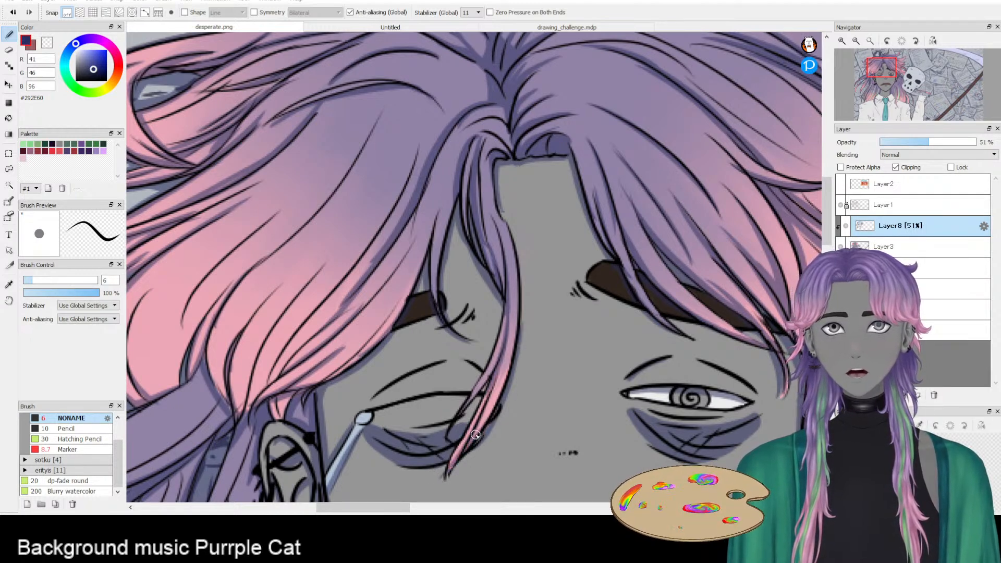
drag(497, 370, 550, 433)
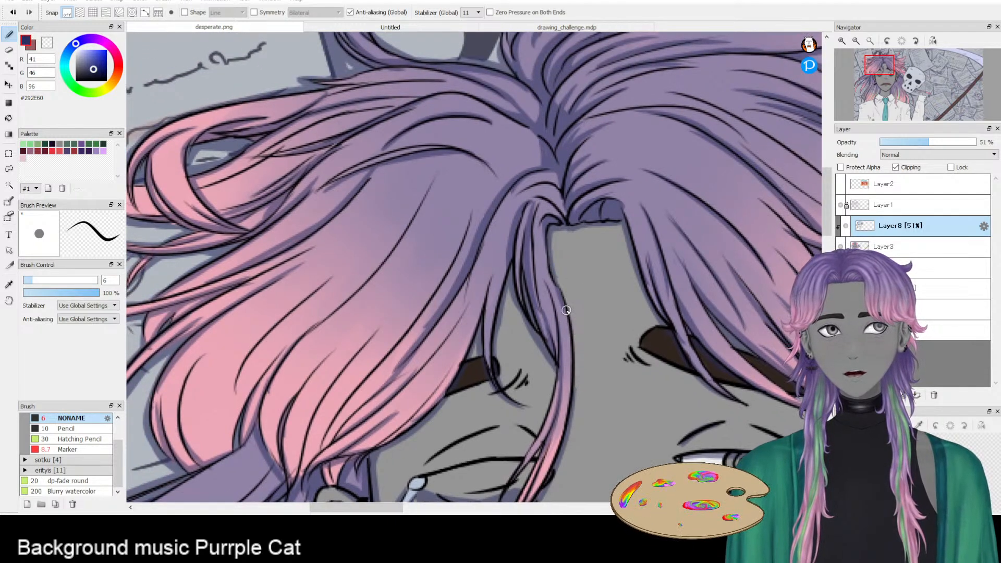
drag(573, 335, 571, 242)
- Shade between the pink bang strands that gather just above the ear, redrawing the stroke that misses
drag(504, 367, 436, 408)
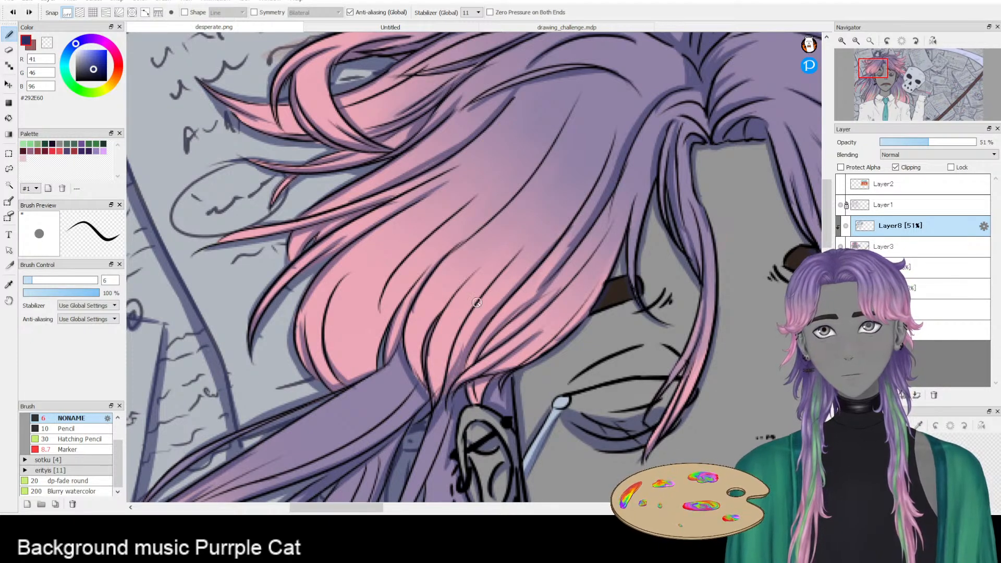
drag(454, 391, 491, 306)
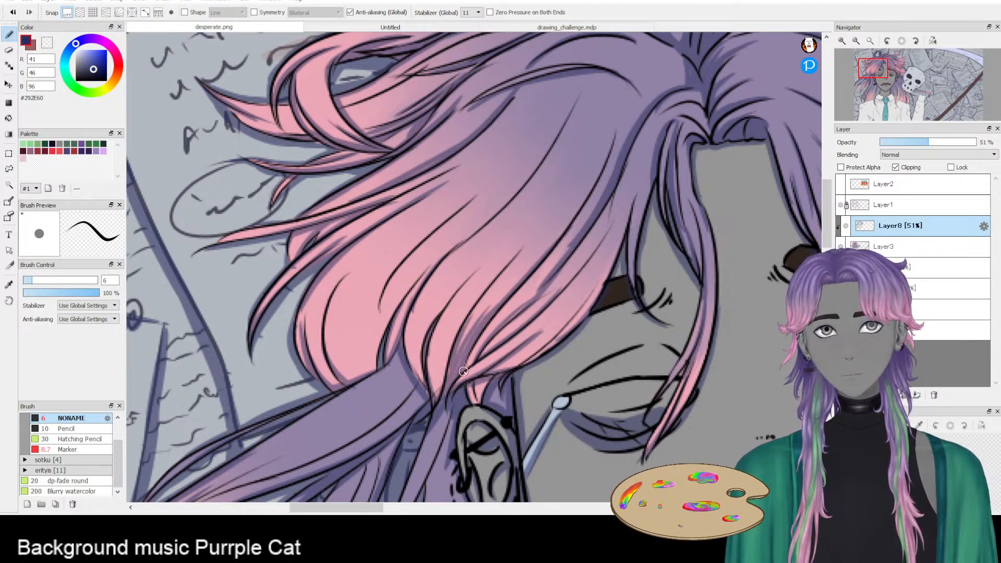
mouse_move(434, 407)
mouse_down()
mouse_move(463, 312)
mouse_move(434, 386)
mouse_move(452, 332)
mouse_move(440, 365)
mouse_move(484, 281)
mouse_up()
key(ctrl+z)
drag(432, 396, 482, 303)
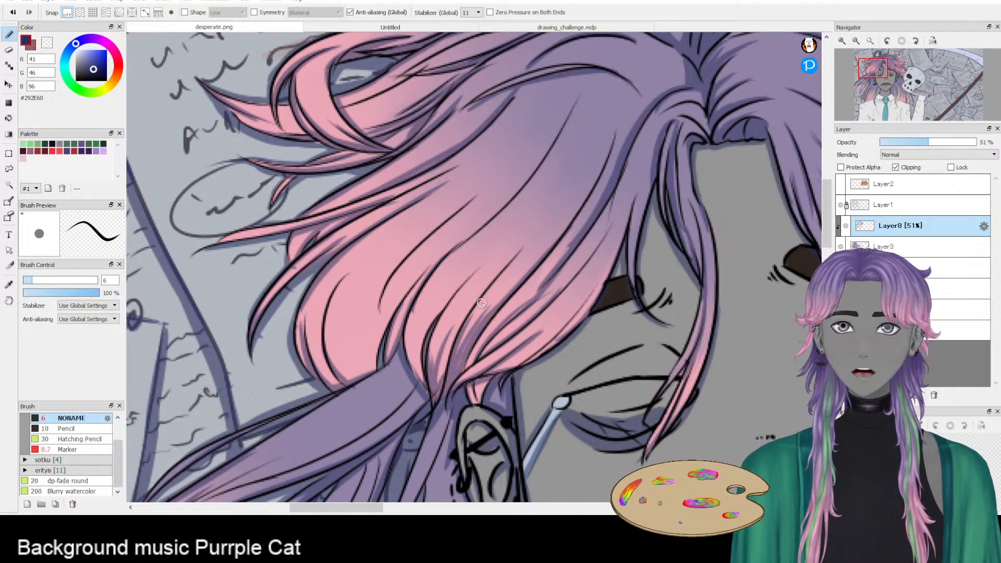
scroll(482, 302, down, 5)
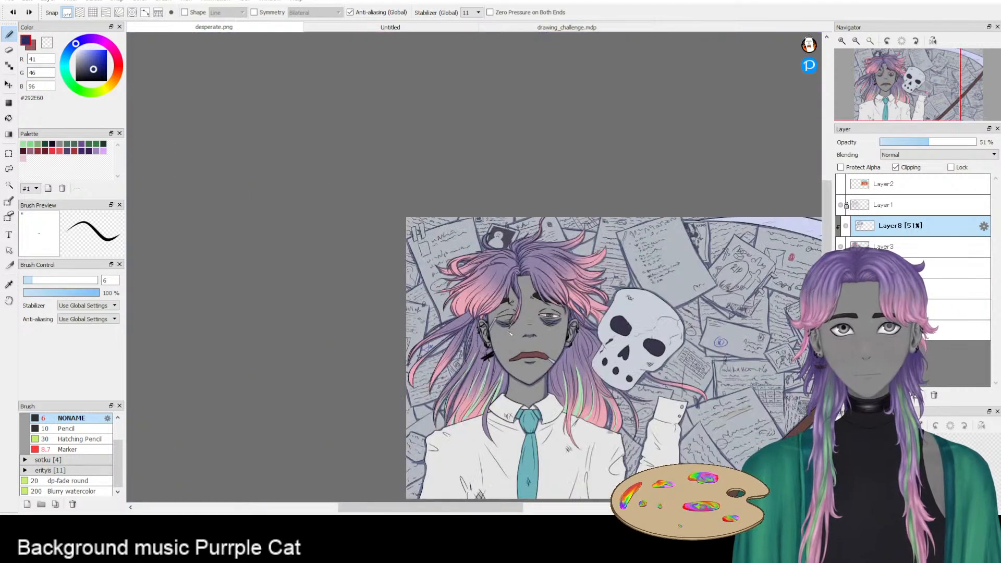
- Shade the groove in the pink bangs where they meet the loose purple lock behind the ear, redrawing it until it fits
scroll(513, 334, up, 5)
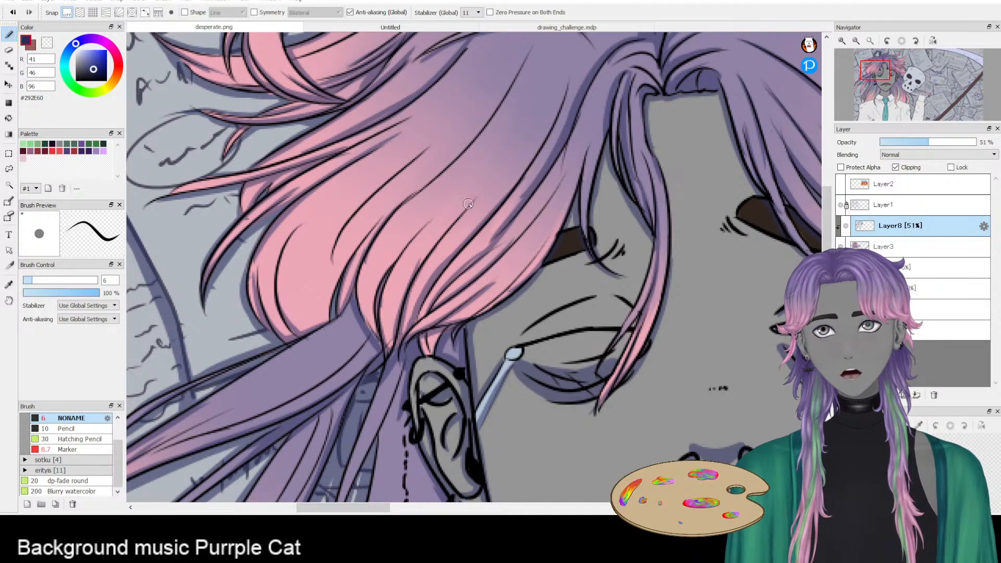
drag(395, 230, 514, 293)
mouse_move(445, 385)
mouse_down()
mouse_move(508, 278)
mouse_move(463, 375)
mouse_up()
mouse_move(465, 335)
mouse_down()
mouse_move(454, 379)
mouse_move(452, 341)
mouse_up()
key(ctrl+z)
drag(446, 383, 462, 313)
key(ctrl+z)
drag(495, 284, 459, 374)
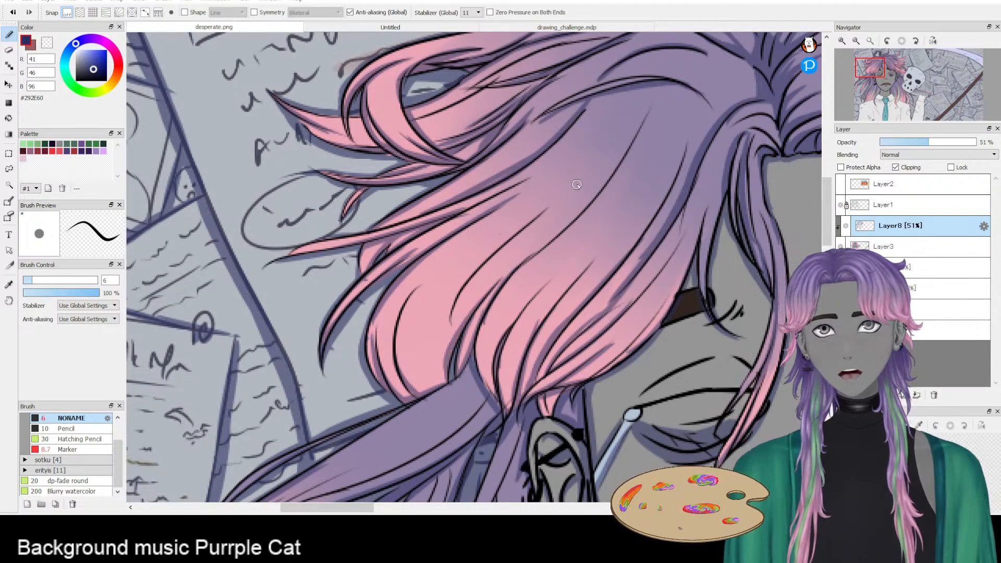
- Shade along the long curved strand line from the purple area into the pink side bangs, redrawing until it fits
drag(569, 187, 451, 297)
drag(484, 261, 450, 327)
key(ctrl+z)
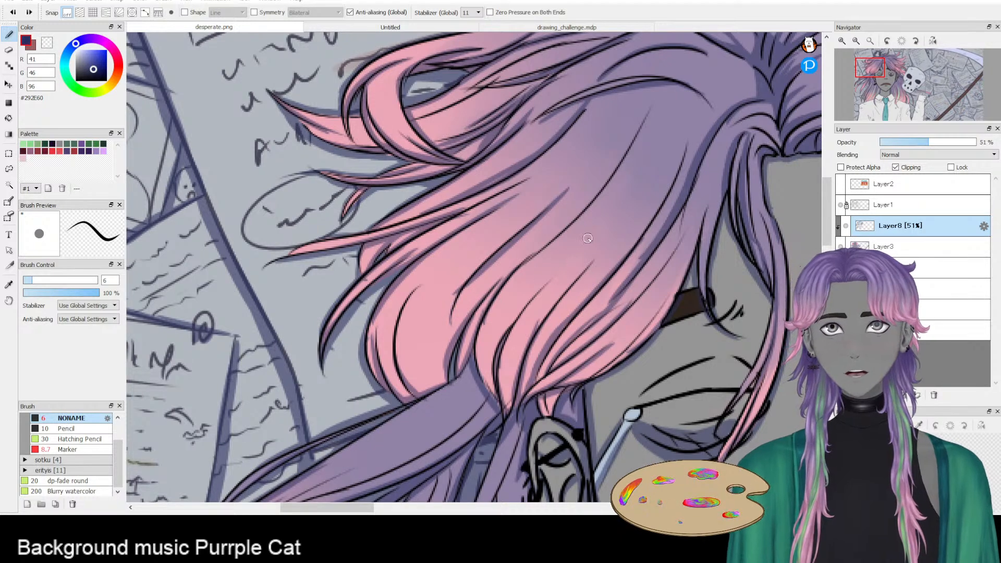
key(ctrl+z)
scroll(599, 239, up, 3)
drag(594, 161, 457, 316)
key(ctrl+z)
mouse_move(578, 194)
mouse_down()
mouse_move(449, 326)
mouse_move(432, 367)
mouse_up()
key(ctrl+z)
drag(482, 305, 426, 370)
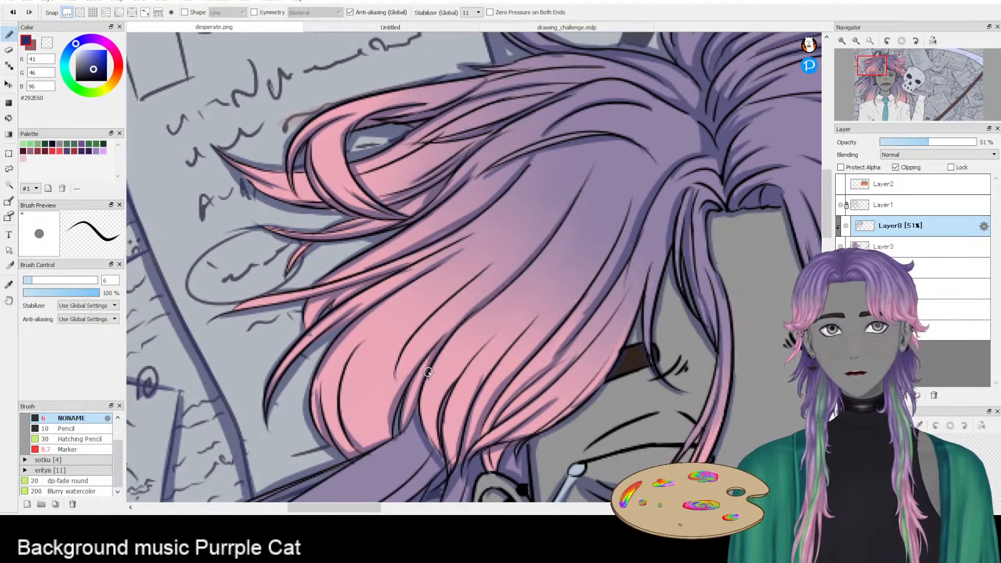
mouse_move(423, 410)
mouse_down()
mouse_move(487, 295)
mouse_move(481, 343)
mouse_move(439, 372)
mouse_up()
- Add shadow strokes along the broad purple lock flowing out from under the side bangs, undoing those that miss
drag(496, 347, 409, 394)
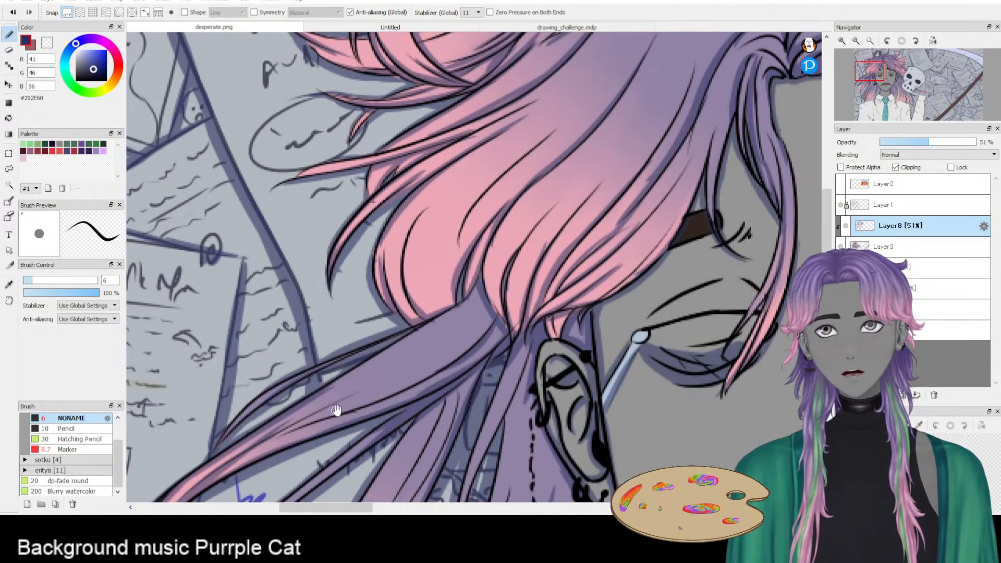
drag(332, 410, 426, 330)
drag(374, 349, 482, 296)
key(ctrl+z)
drag(348, 363, 433, 314)
drag(489, 294, 493, 293)
mouse_move(571, 213)
mouse_down()
mouse_move(471, 269)
mouse_move(389, 334)
mouse_up()
key(ctrl+z)
mouse_move(400, 329)
mouse_down()
mouse_move(349, 357)
mouse_move(421, 317)
mouse_up()
key(ctrl+z)
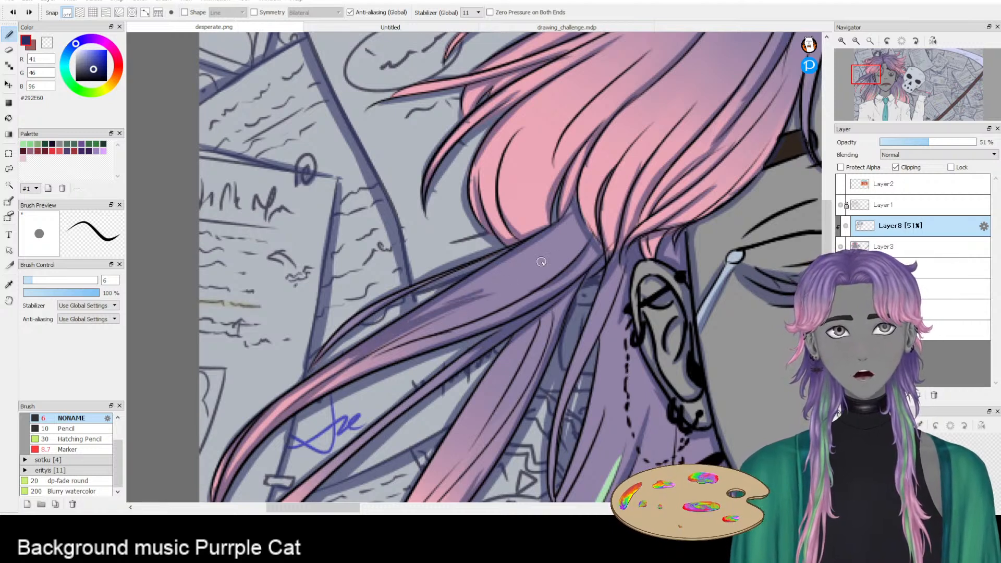
- Shade the narrow loose lock with the curled pink tip below the signature, redrawing the stroke until it fits
drag(528, 358, 584, 214)
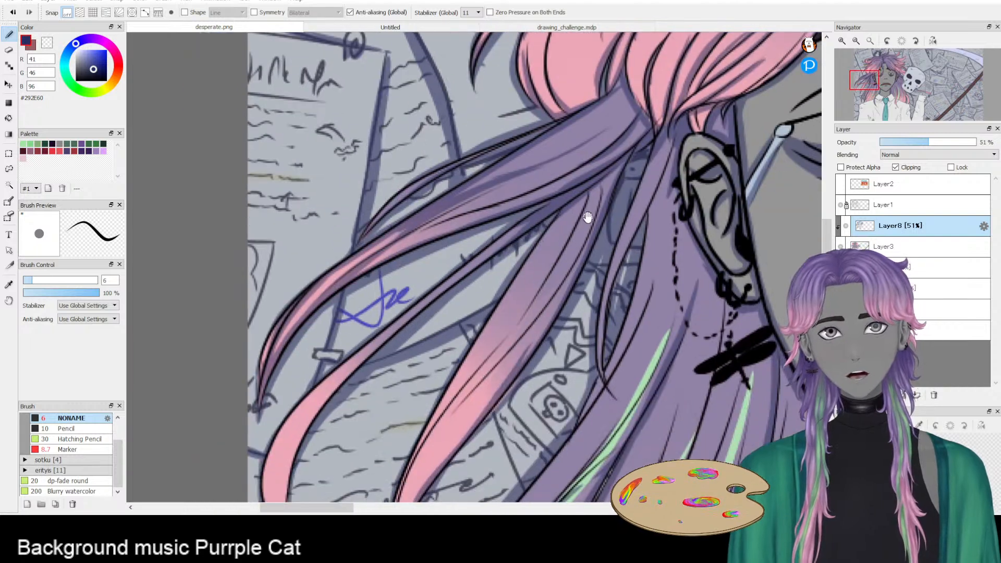
mouse_move(505, 346)
mouse_down()
mouse_move(572, 255)
mouse_move(548, 299)
mouse_up()
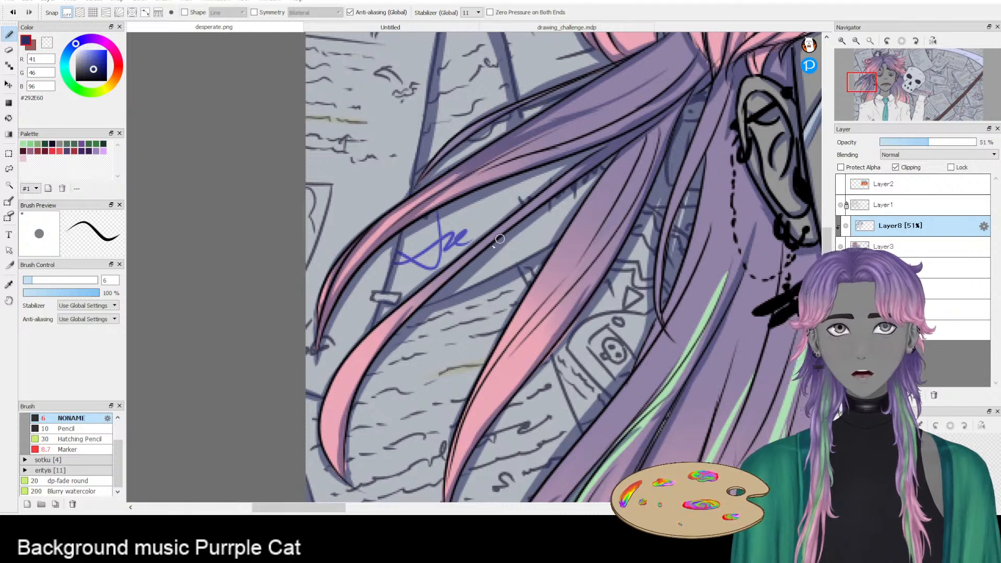
mouse_move(362, 349)
mouse_down()
mouse_move(318, 439)
mouse_move(337, 470)
mouse_move(326, 468)
mouse_move(351, 483)
mouse_up()
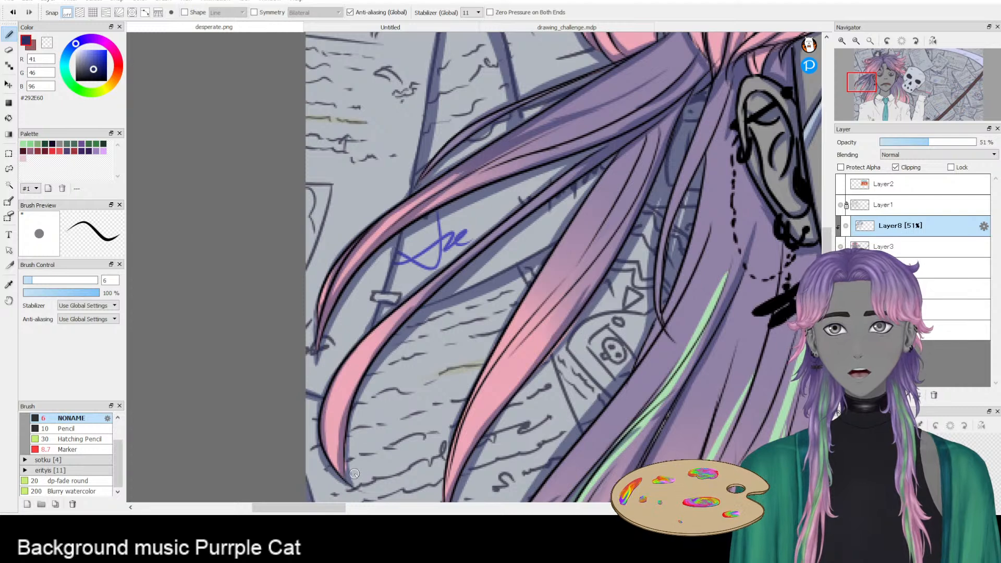
mouse_move(330, 393)
mouse_down()
mouse_move(408, 298)
mouse_move(338, 389)
mouse_up()
key(ctrl+z)
key(ctrl+z)
drag(409, 298, 335, 397)
key(ctrl+z)
drag(418, 295, 341, 371)
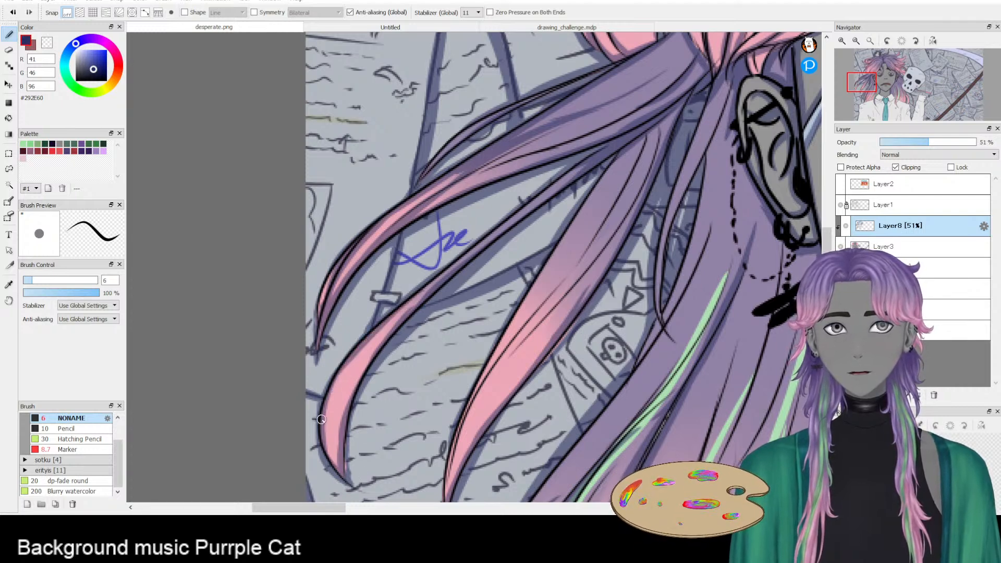
drag(475, 254, 388, 323)
key(ctrl+z)
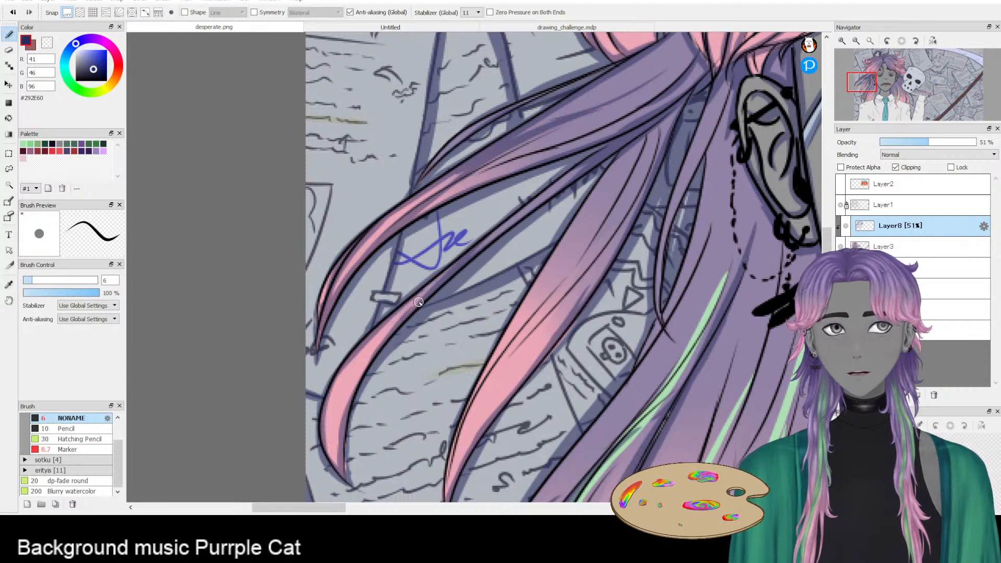
key(e)
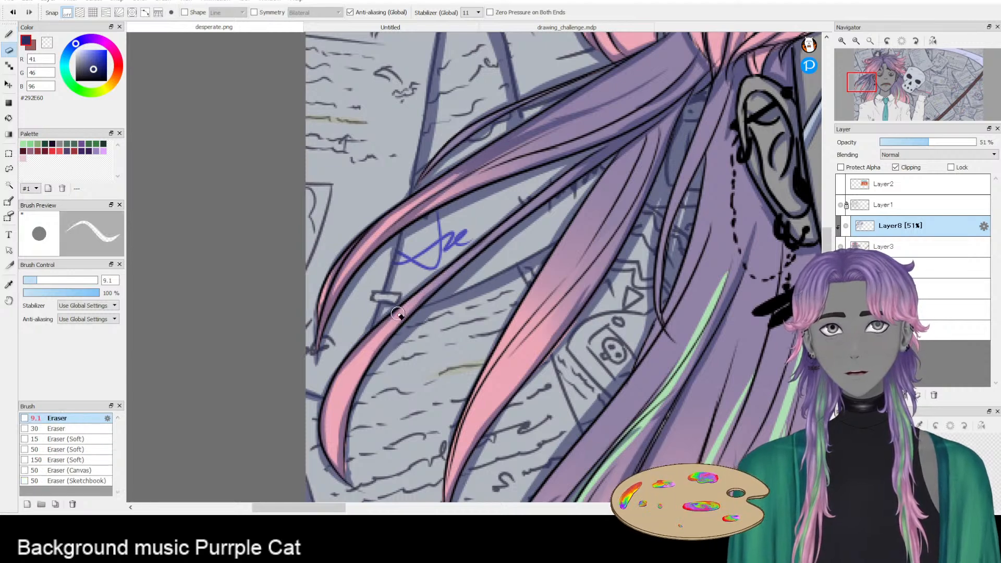
key(b)
- Shade the purple upper part of the wide loose lock behind the ear, redrawing strokes until they follow its edge
mouse_move(589, 244)
mouse_down()
mouse_move(414, 345)
mouse_move(456, 236)
mouse_up()
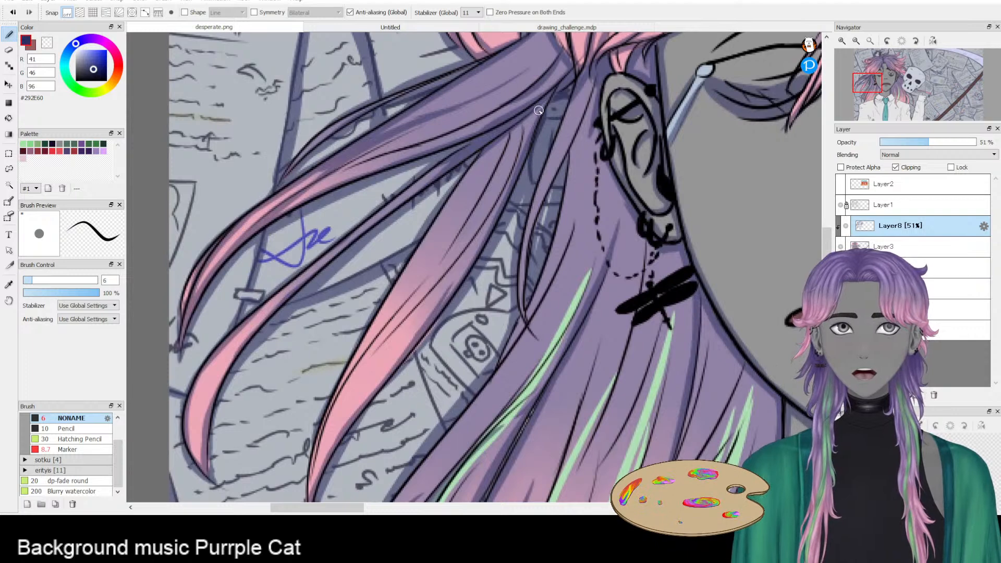
mouse_move(502, 141)
mouse_down()
mouse_move(444, 207)
mouse_move(481, 191)
mouse_move(417, 283)
mouse_up()
drag(522, 120, 473, 241)
key(ctrl+z)
key(ctrl+z)
mouse_move(525, 123)
mouse_down()
mouse_move(472, 239)
mouse_move(498, 219)
mouse_move(461, 285)
mouse_up()
drag(519, 156, 418, 319)
key(ctrl+z)
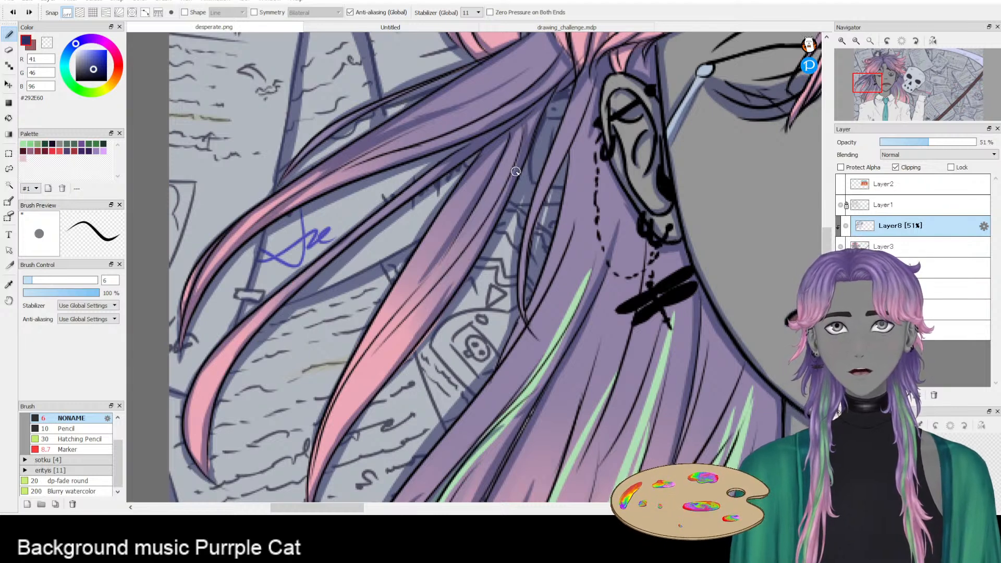
drag(513, 175, 397, 330)
- Try shadow strokes down the pink lower half of the wide loose lock, and undo them
drag(435, 289, 368, 385)
key(ctrl+z)
drag(420, 316, 363, 402)
key(ctrl+z)
drag(432, 297, 369, 399)
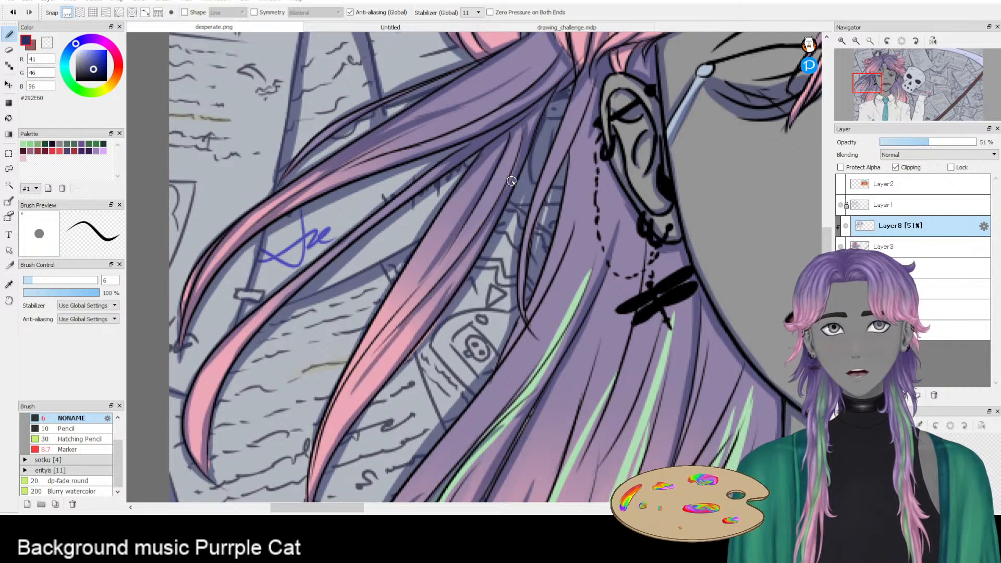
mouse_move(493, 138)
mouse_down()
mouse_move(434, 253)
mouse_move(385, 303)
mouse_move(490, 149)
mouse_move(390, 290)
mouse_move(491, 150)
mouse_move(379, 324)
mouse_up()
key(ctrl+z)
key(ctrl+z)
- Shade the outer edge of the wide loose lock near its pink tip, undoing the strokes that miss
drag(335, 433, 357, 347)
drag(330, 407, 353, 326)
drag(352, 361, 377, 304)
key(ctrl+z)
drag(332, 390, 381, 315)
key(ctrl+z)
- Extend the shading along the outer side of the wide loose lock between its purple root and pink tip
drag(341, 374, 396, 285)
key(ctrl+z)
drag(408, 237, 353, 382)
key(ctrl+z)
drag(400, 247, 348, 389)
mouse_move(450, 188)
mouse_down()
mouse_move(259, 450)
mouse_move(371, 349)
mouse_up()
- Raise Layer8's opacity to 60% and select the bottom layer
scroll(498, 265, down, 4)
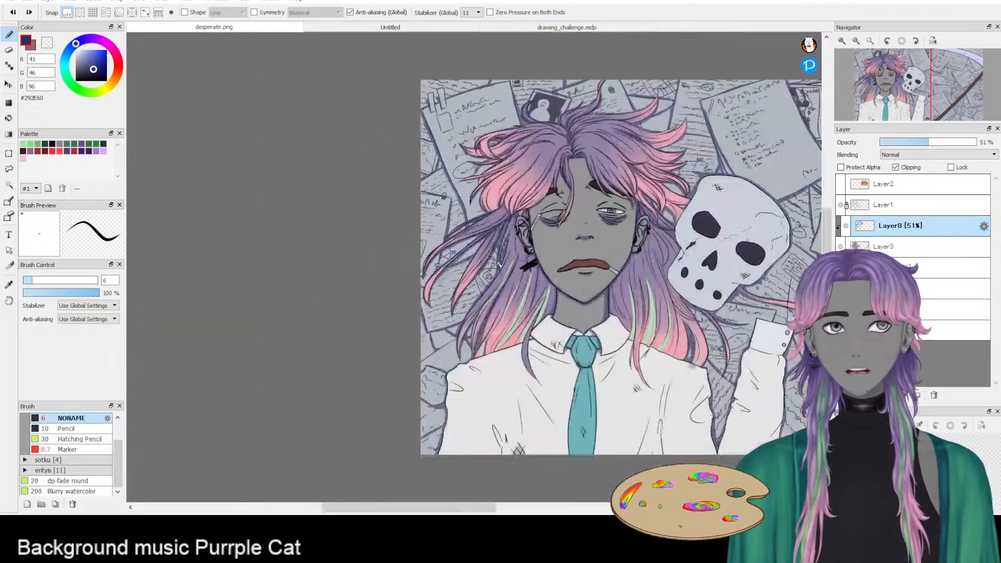
scroll(498, 265, down, 1)
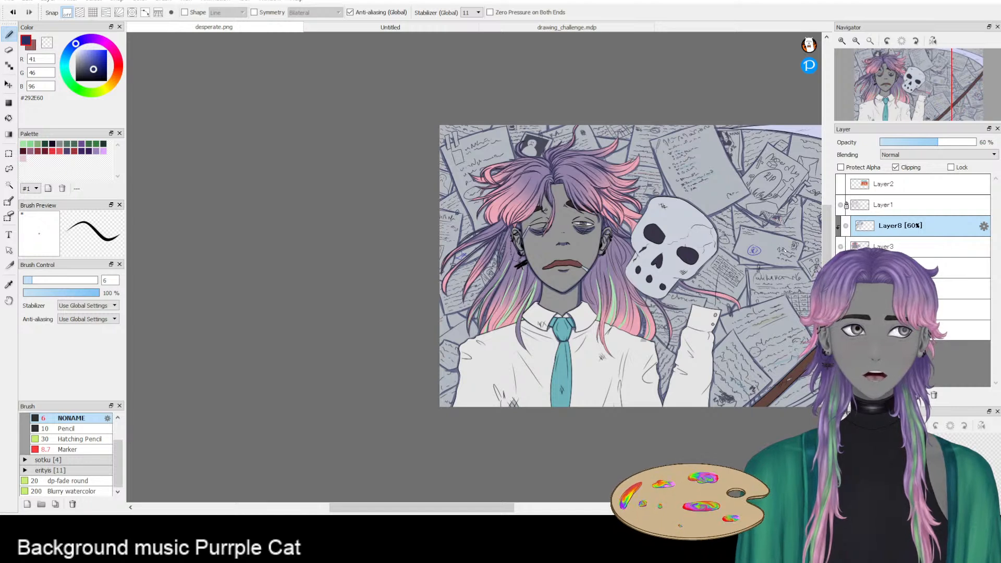
click(959, 329)
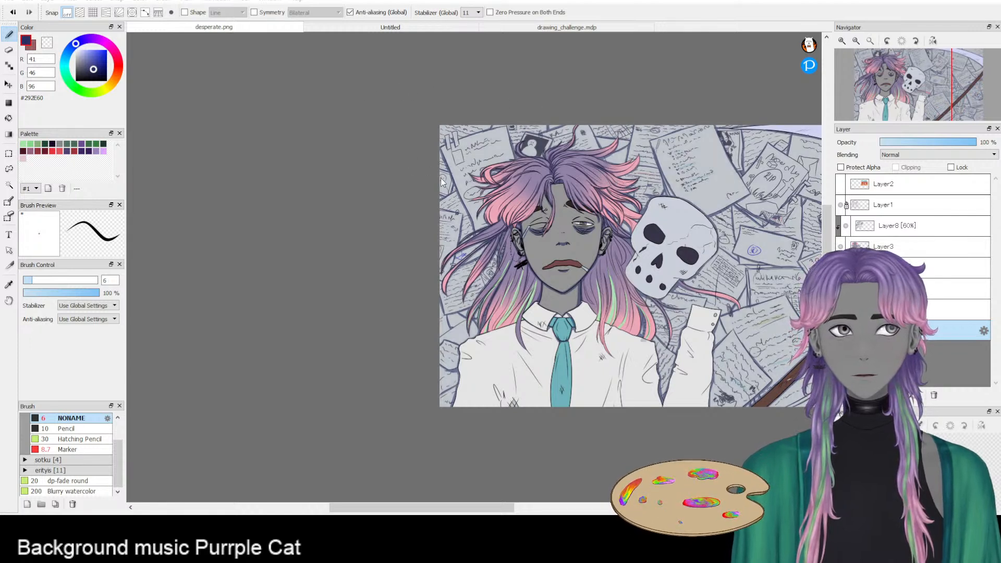
drag(632, 258, 512, 284)
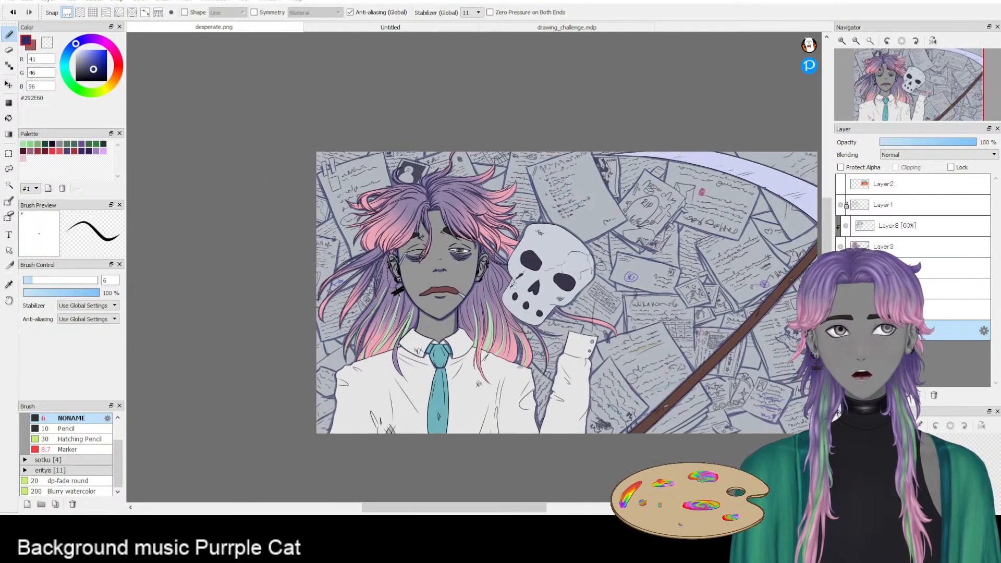
- Lower the opacity of the clipped layer two places below Layer3 to 51%
click(953, 288)
click(913, 146)
mouse_move(915, 147)
mouse_down()
mouse_move(906, 146)
mouse_move(926, 147)
mouse_up()
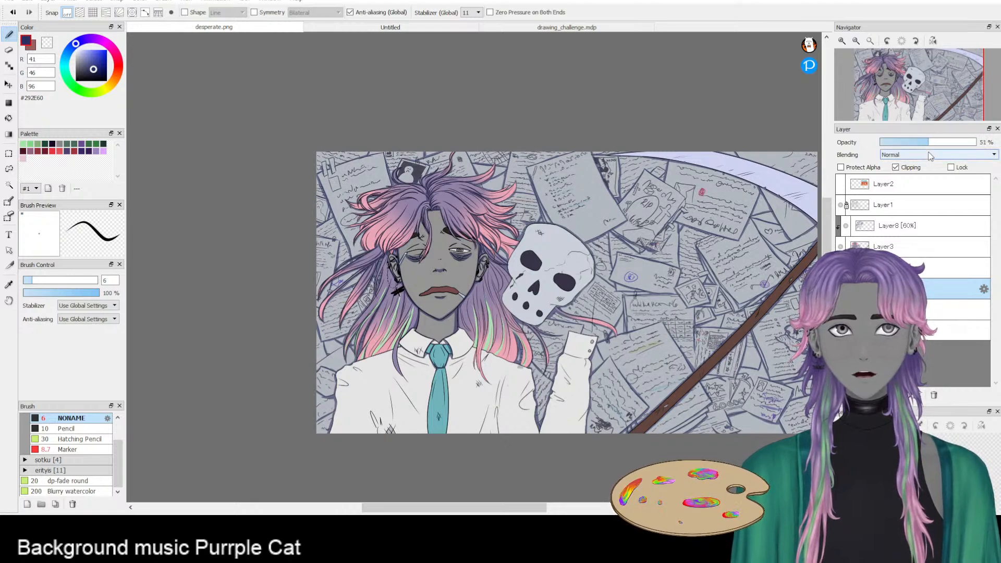
click(917, 310)
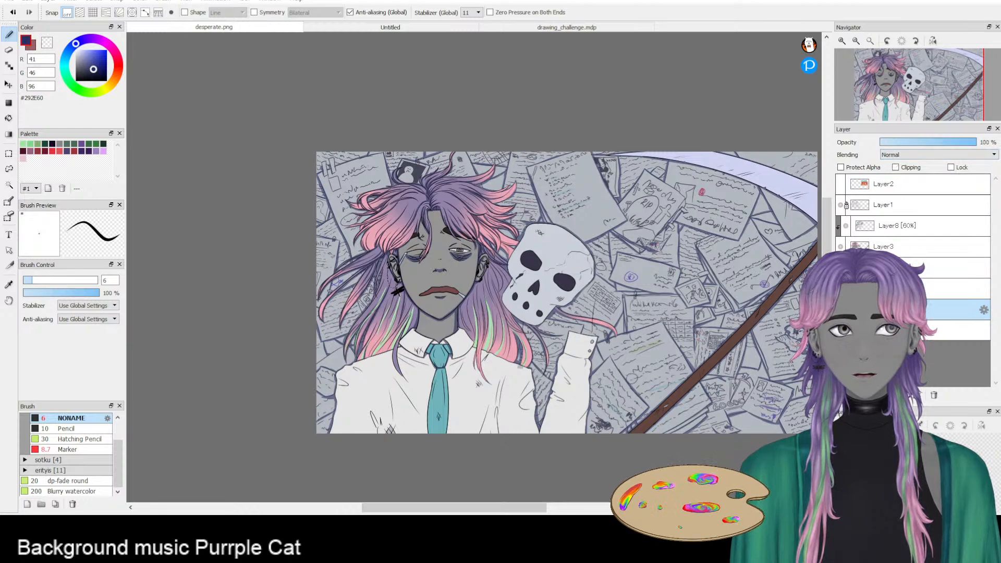
- Set the opacity of the layer directly below Layer3 to about 55% and of Layer8 to 34%
click(917, 267)
click(919, 146)
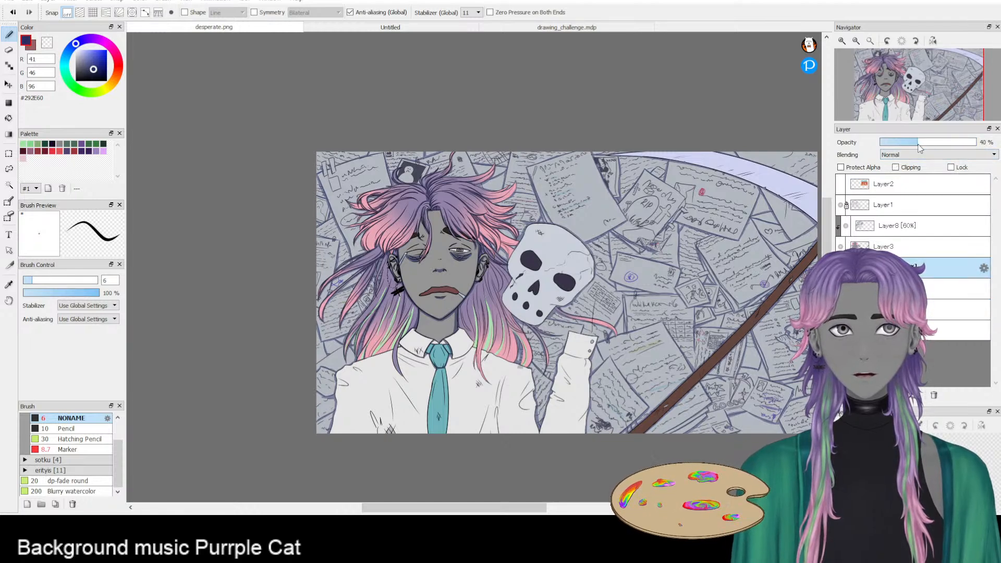
drag(919, 148, 934, 148)
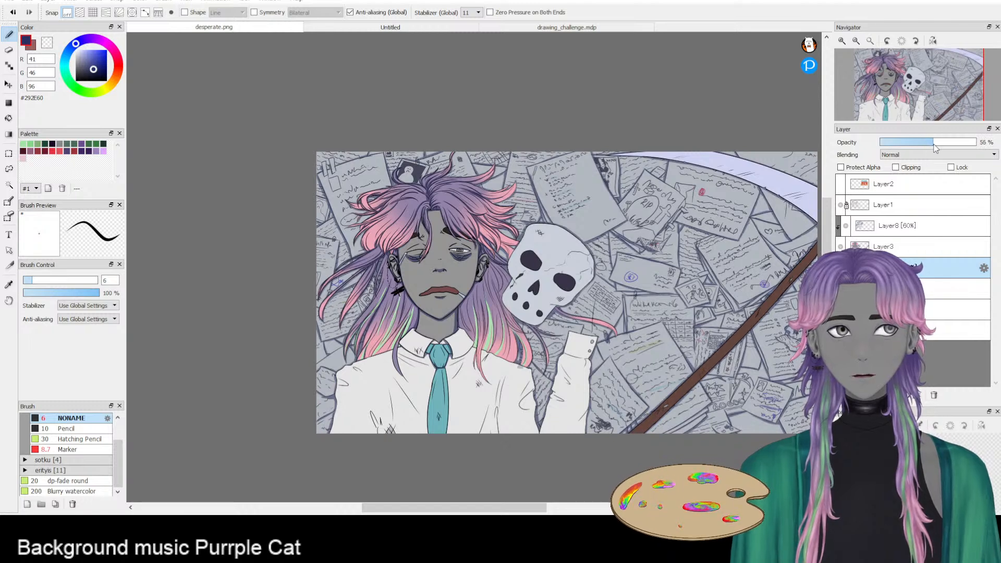
click(906, 225)
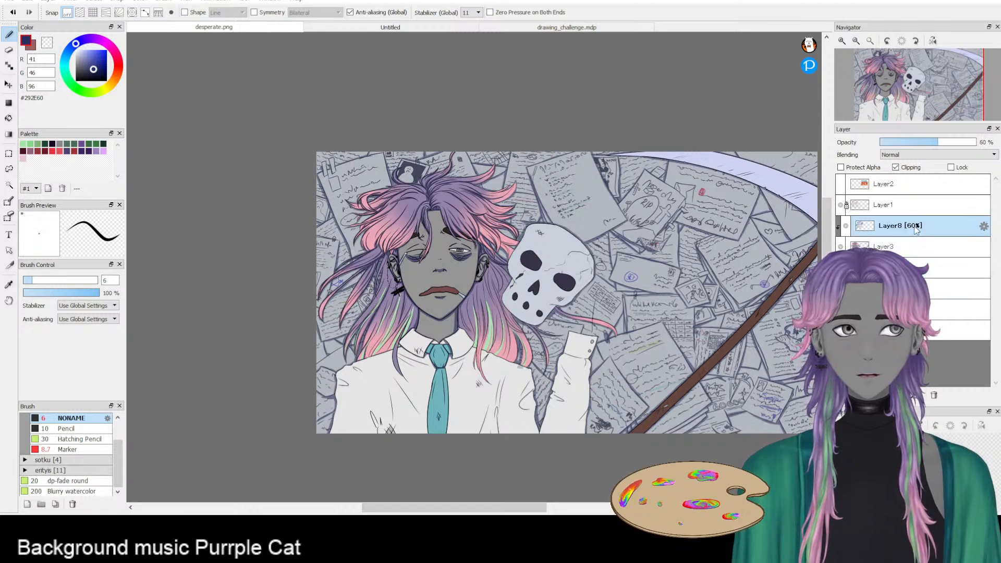
click(910, 146)
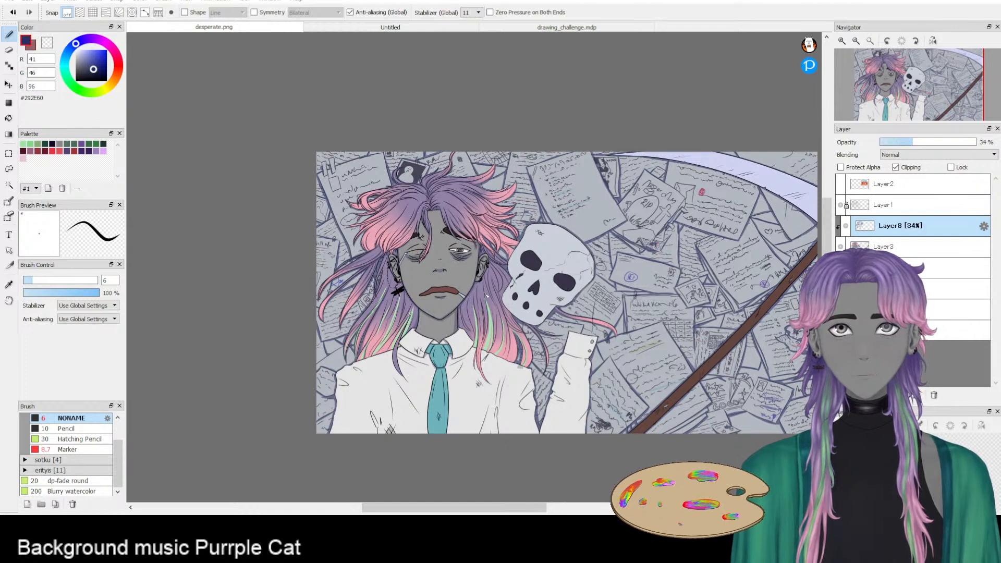
- In a mirrored, zoomed-in view, shade the gap and edges of the pink hair strands below the skull on Layer8
click(933, 41)
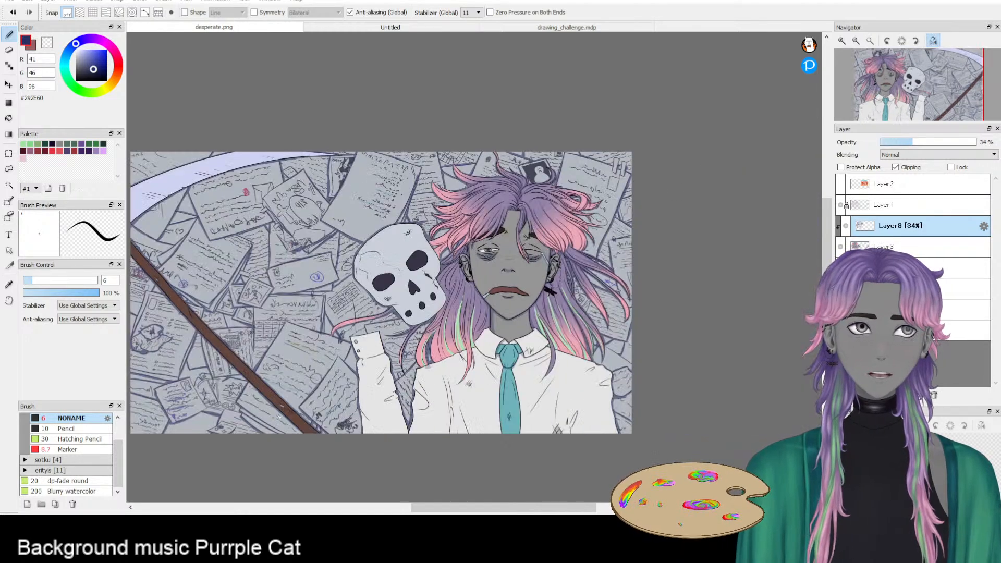
scroll(463, 348, up, 1)
scroll(471, 342, up, 2)
drag(387, 215, 370, 285)
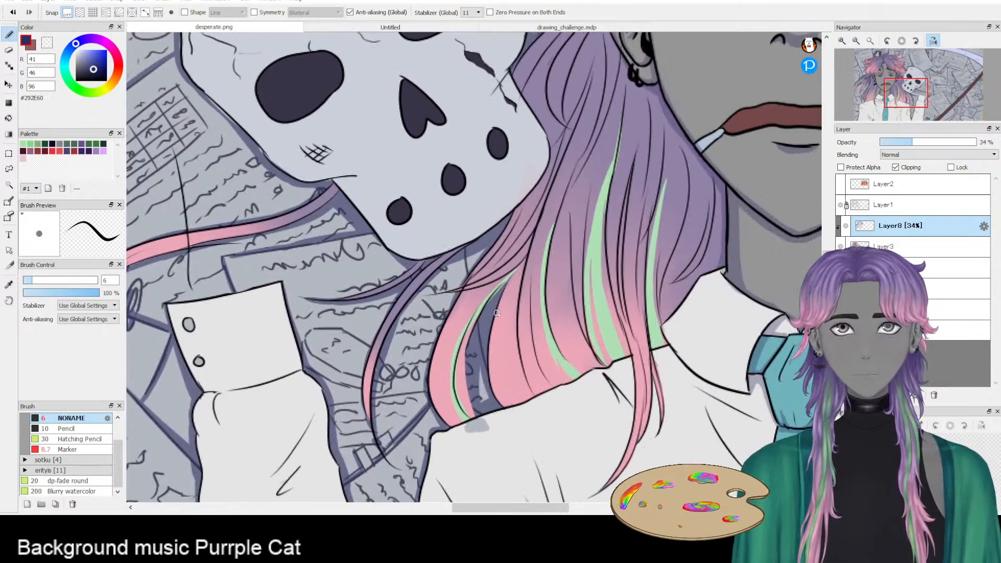
drag(524, 259, 447, 358)
key(ctrl+z)
drag(525, 266, 469, 344)
mouse_move(496, 298)
mouse_down()
mouse_move(461, 365)
mouse_move(471, 399)
mouse_up()
drag(466, 349, 476, 395)
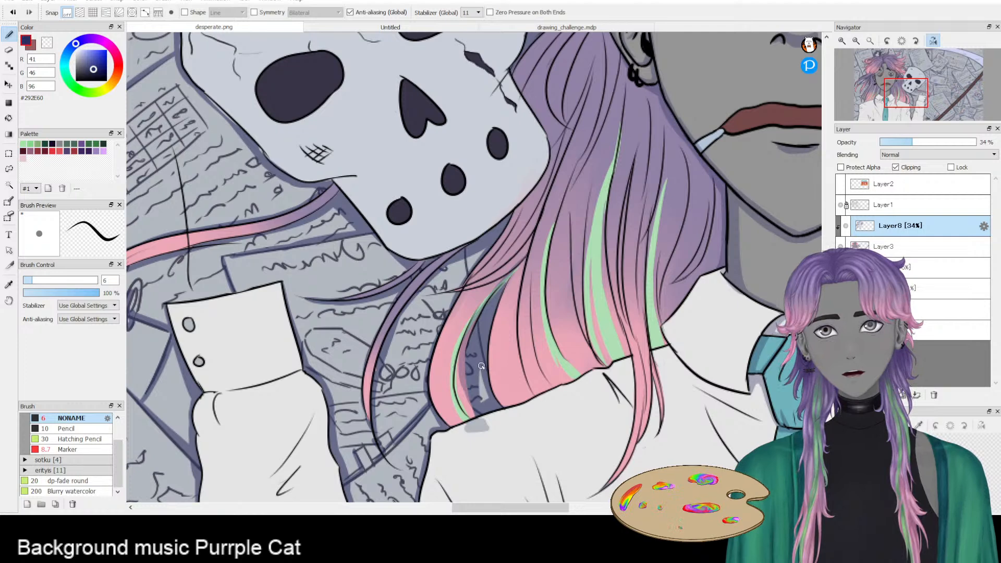
- Shade the wide pink hair section beside the gap and its ends along the shoulder line
mouse_move(523, 261)
mouse_down()
mouse_move(490, 346)
mouse_move(524, 262)
mouse_move(509, 273)
mouse_move(500, 367)
mouse_move(503, 305)
mouse_move(487, 370)
mouse_up()
key(ctrl+z)
mouse_move(513, 271)
mouse_down()
mouse_move(484, 341)
mouse_move(494, 345)
mouse_move(497, 404)
mouse_move(498, 393)
mouse_move(505, 409)
mouse_move(487, 360)
mouse_move(540, 383)
mouse_move(502, 411)
mouse_move(562, 377)
mouse_up()
key(e)
key(b)
mouse_move(509, 408)
mouse_down()
mouse_move(493, 390)
mouse_move(514, 403)
mouse_move(505, 402)
mouse_move(599, 373)
mouse_up()
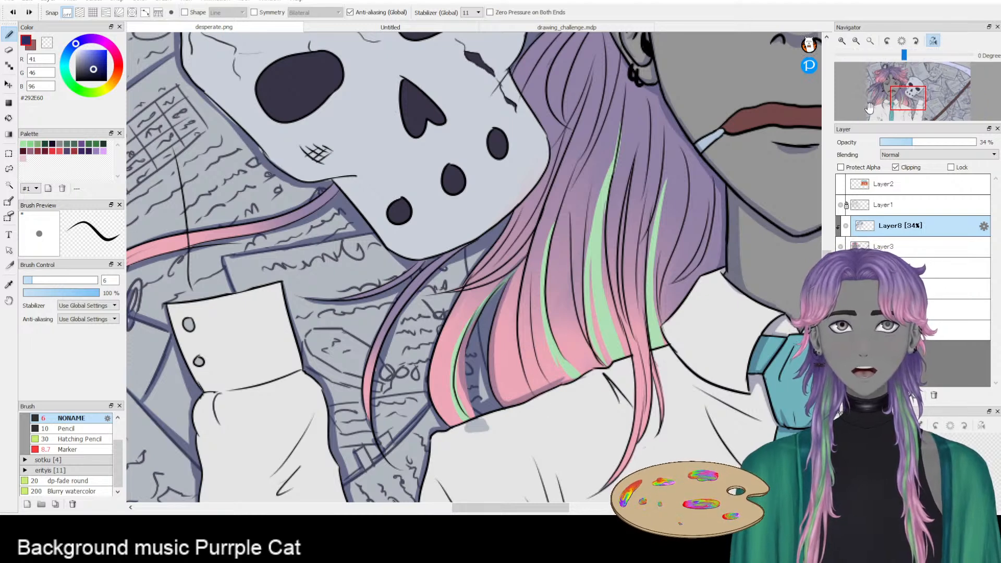
- Restore the unmirrored view and shade beneath the collar's outer edge and along its neckline
key(h)
key(e)
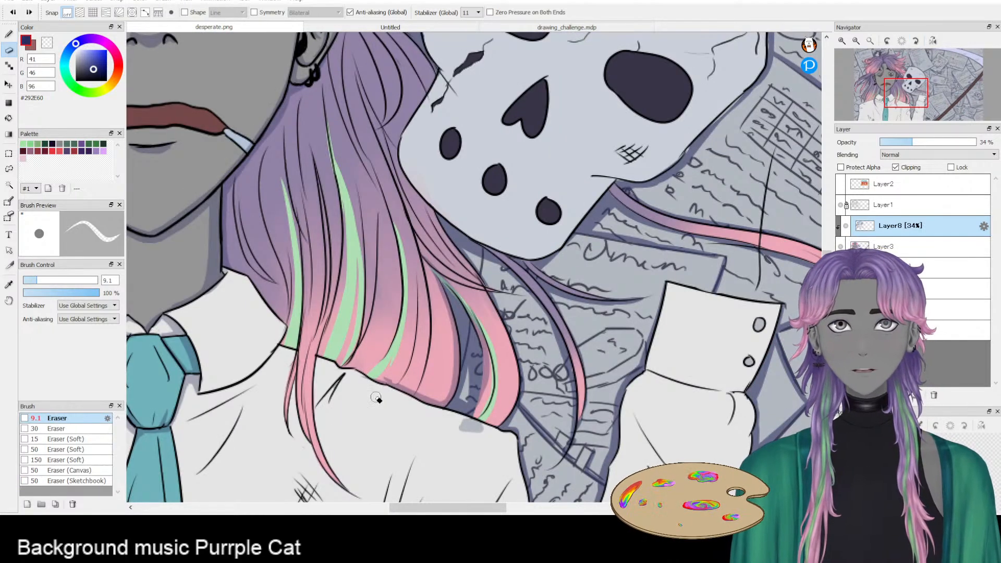
key(b)
drag(322, 282, 494, 226)
mouse_move(395, 332)
mouse_down()
mouse_move(425, 315)
mouse_move(394, 328)
mouse_up()
key(ctrl+z)
drag(451, 286, 390, 331)
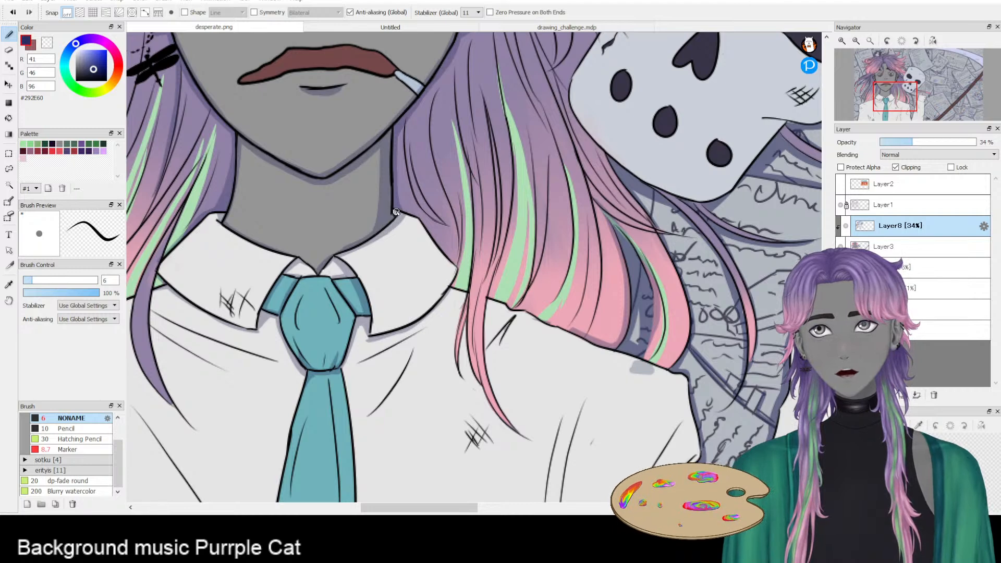
drag(344, 305, 471, 295)
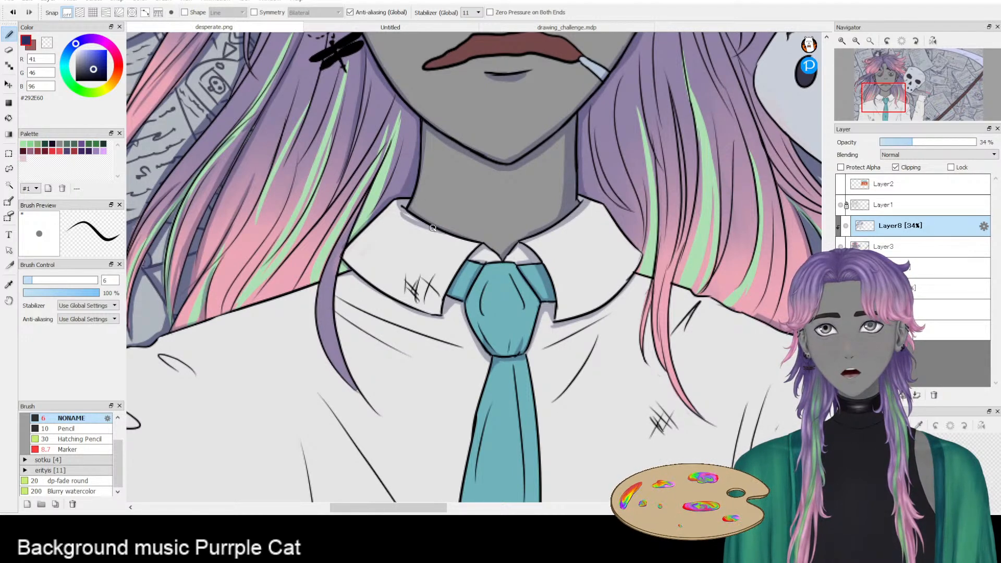
drag(400, 209, 477, 242)
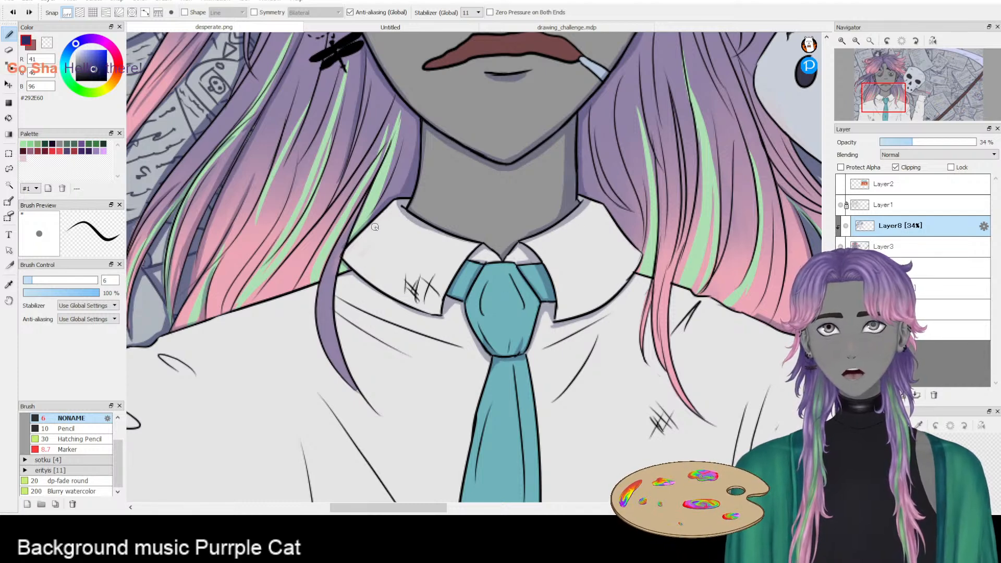
- Shade the two small fabric folds on the shirt's shoulder, beside the paper background
drag(207, 308, 379, 259)
drag(444, 242, 444, 282)
drag(348, 338, 429, 181)
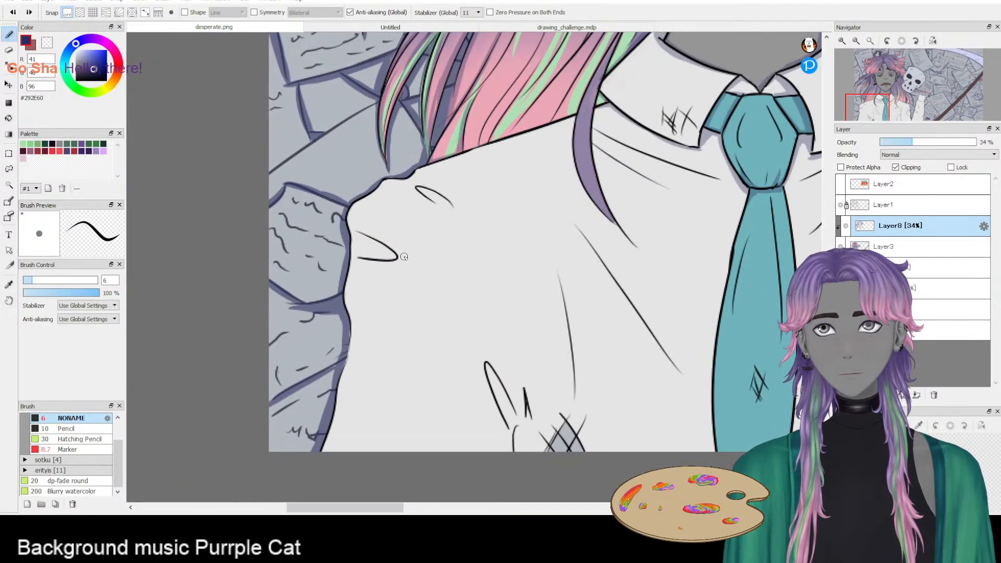
mouse_move(354, 233)
mouse_down()
mouse_move(391, 258)
mouse_move(382, 255)
mouse_move(388, 248)
mouse_move(351, 234)
mouse_move(393, 248)
mouse_move(379, 258)
mouse_move(365, 232)
mouse_move(382, 261)
mouse_move(355, 259)
mouse_move(394, 254)
mouse_move(352, 256)
mouse_move(391, 256)
mouse_move(360, 234)
mouse_move(386, 252)
mouse_up()
key(ctrl+z)
key(ctrl+z)
key(ctrl+z)
key(ctrl+z)
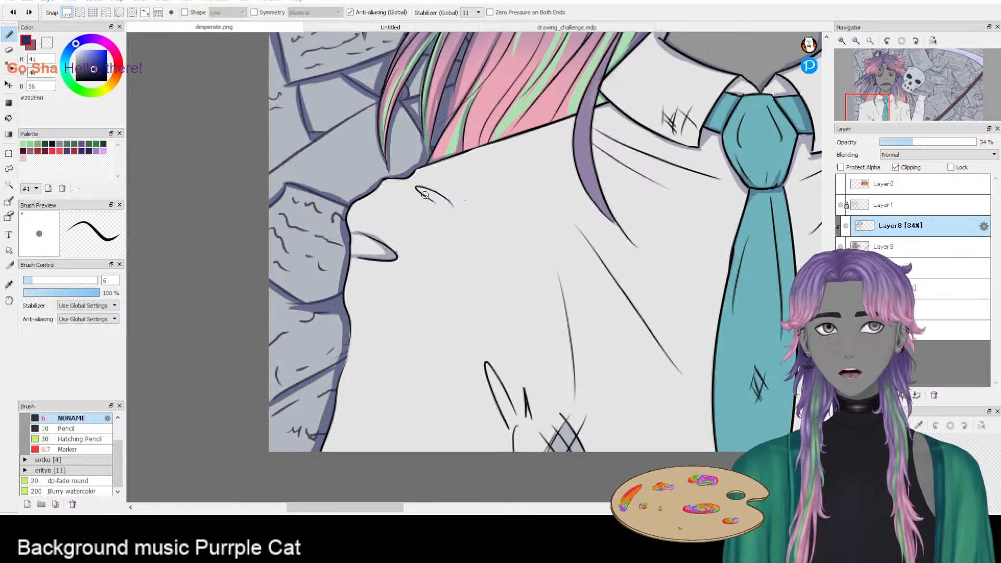
drag(425, 188, 465, 212)
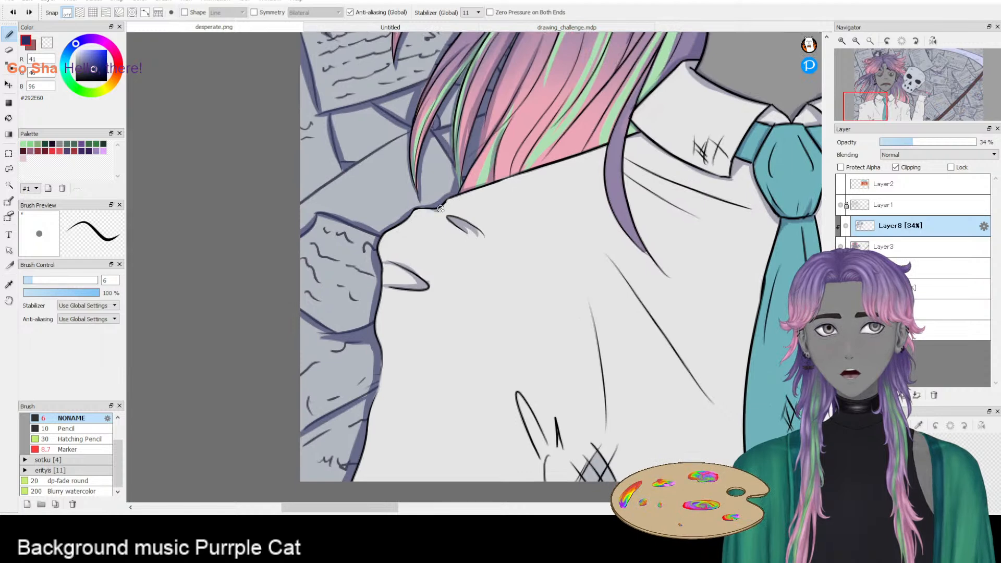
- On Layer3, pick the shirt's off-white colour #E4E4E4 and paint over the grey patch inside the crosshatching near the hem
drag(583, 352, 481, 248)
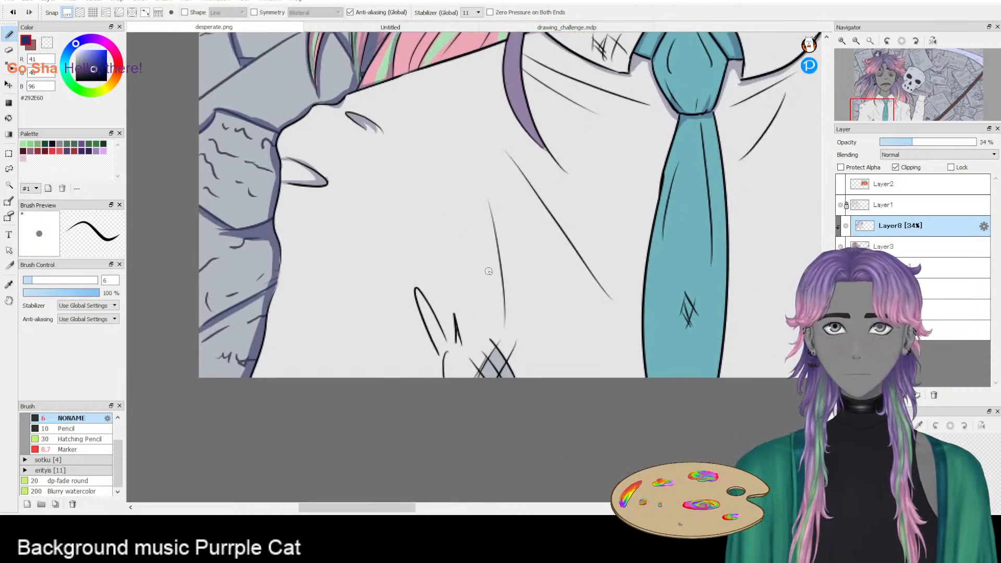
click(923, 247)
click(9, 284)
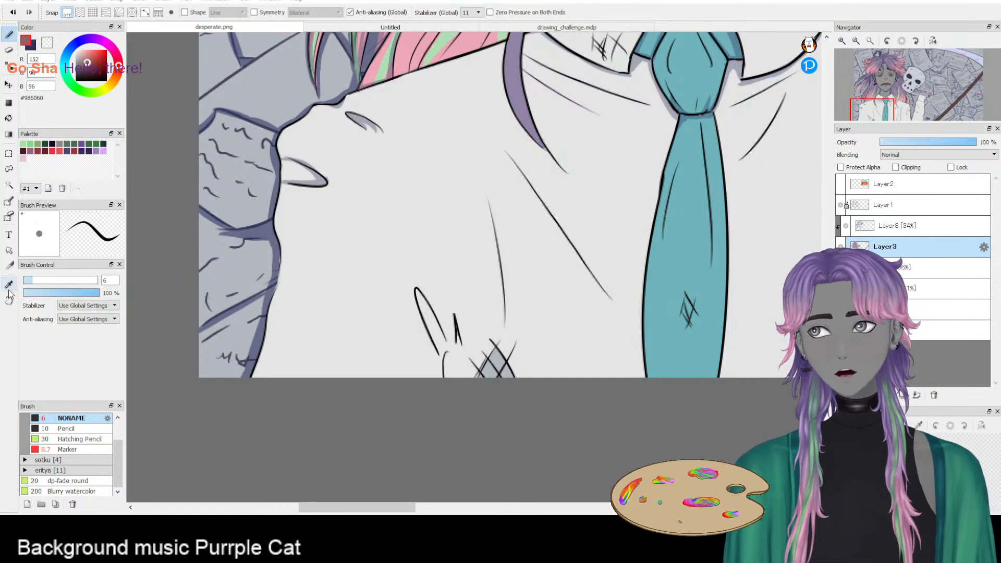
click(418, 240)
key(b)
mouse_move(502, 338)
mouse_down()
mouse_move(490, 360)
mouse_move(568, 341)
mouse_move(503, 374)
mouse_move(534, 374)
mouse_up()
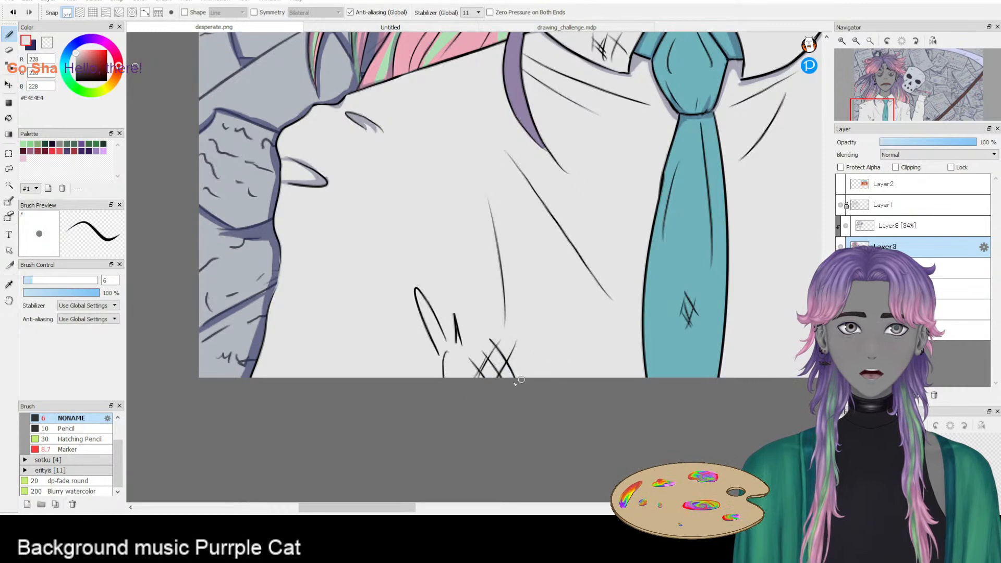
- Paint over the grey smudge on the shirt's shoulder just below the pink hair ends
scroll(534, 374, right, 6)
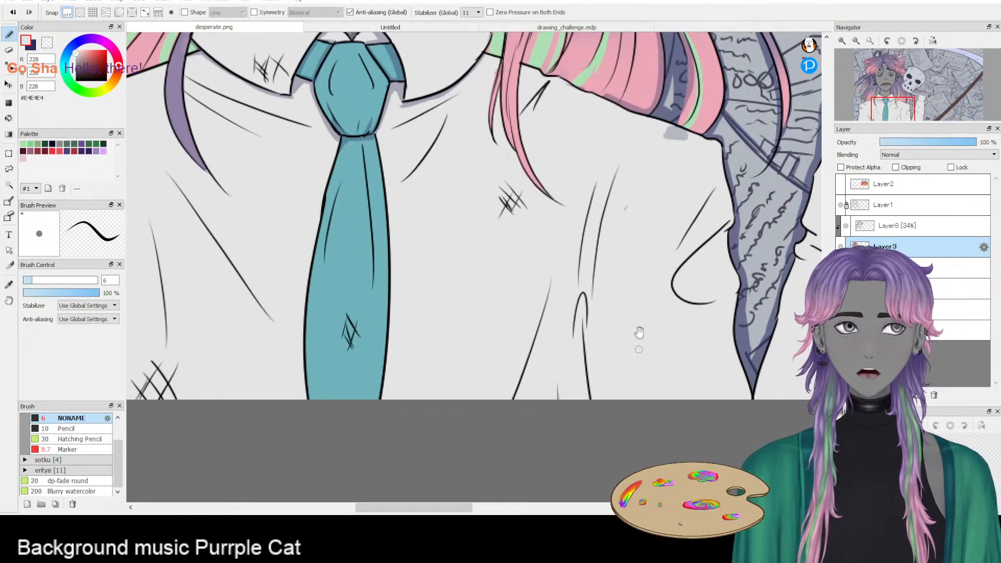
scroll(637, 364, up, 5)
drag(621, 275, 648, 277)
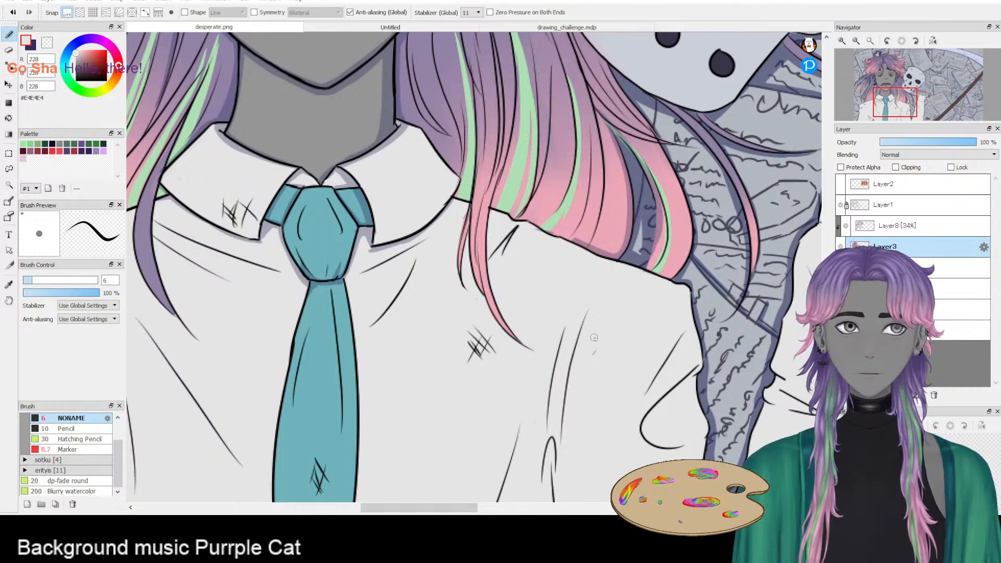
- Return to Layer8 with the dark blue colour, mirror the view and shade the narrow pointed fold near the shirt's hem
scroll(576, 378, down, 5)
scroll(576, 378, left, 7)
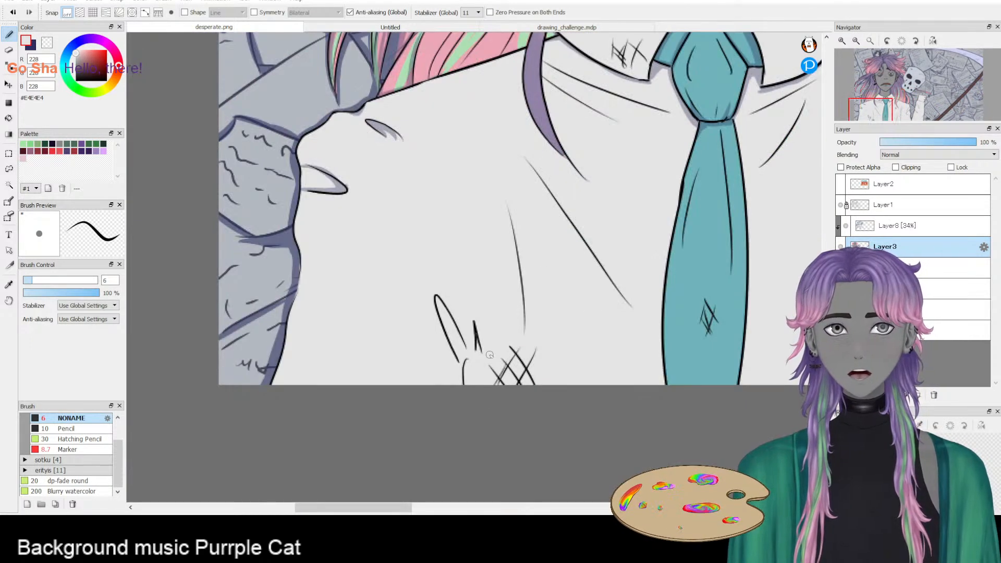
click(914, 231)
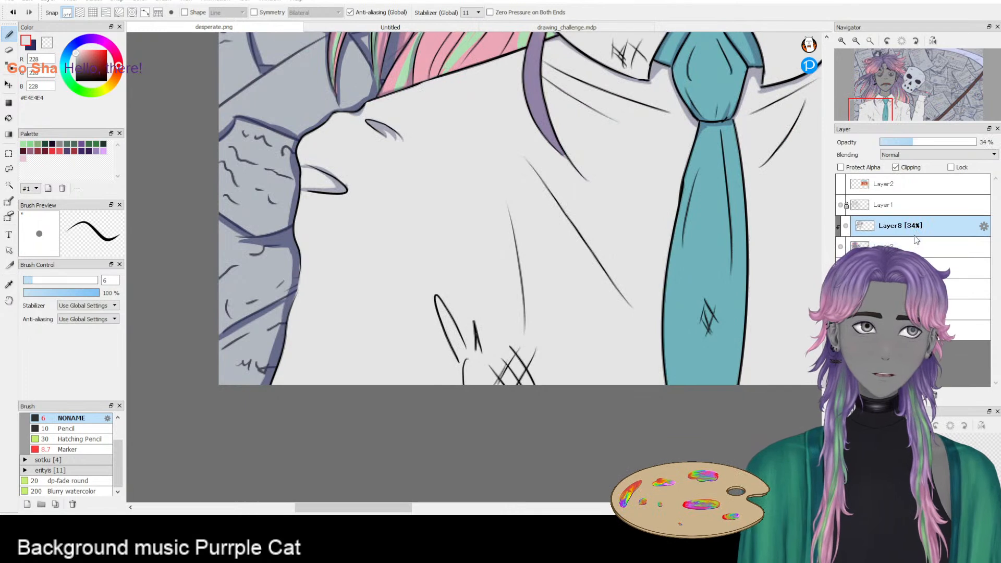
key(x)
drag(441, 235, 442, 210)
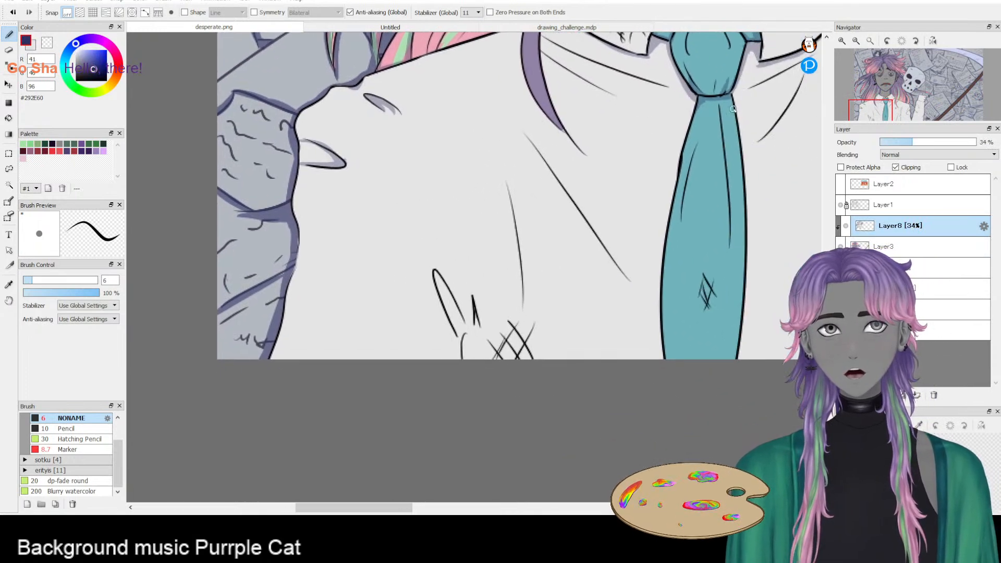
click(932, 41)
scroll(570, 316, up, 2)
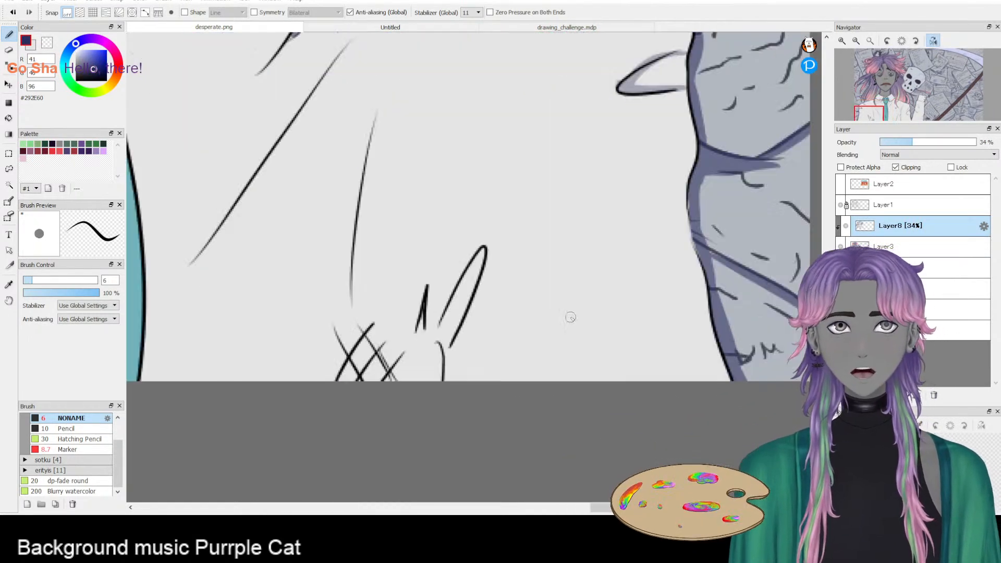
drag(444, 175, 574, 259)
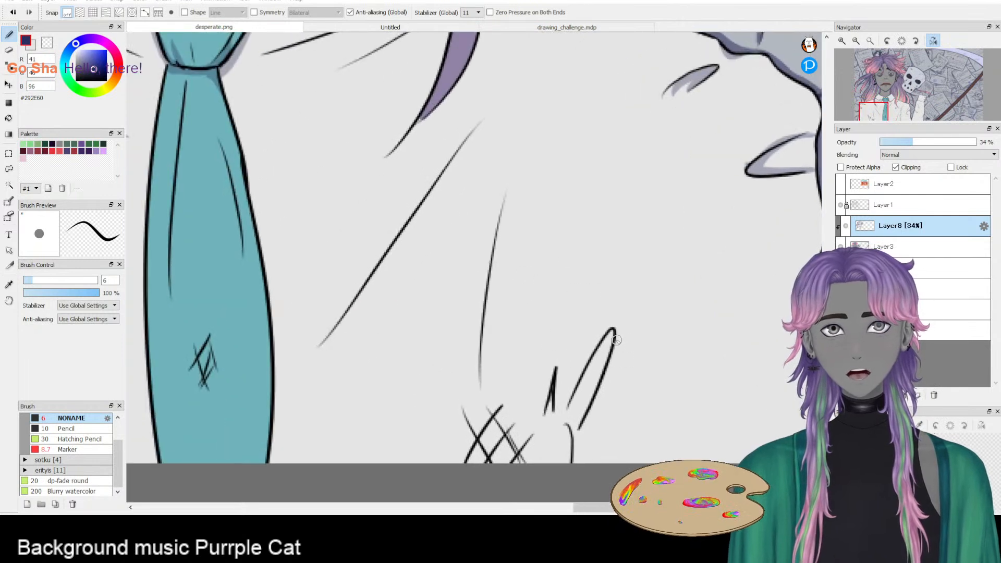
drag(614, 334, 568, 397)
drag(613, 338, 584, 404)
mouse_move(603, 354)
mouse_down()
mouse_move(569, 435)
mouse_move(585, 402)
mouse_up()
- Shade the shirt creases under the collar and the area beside the hanging purple hair strand
drag(502, 269, 551, 492)
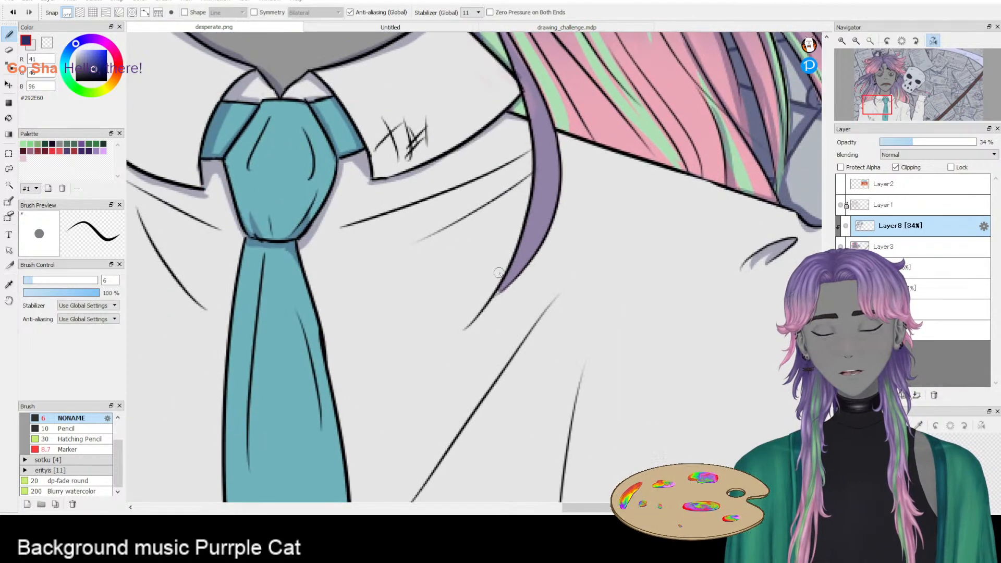
drag(506, 297, 587, 409)
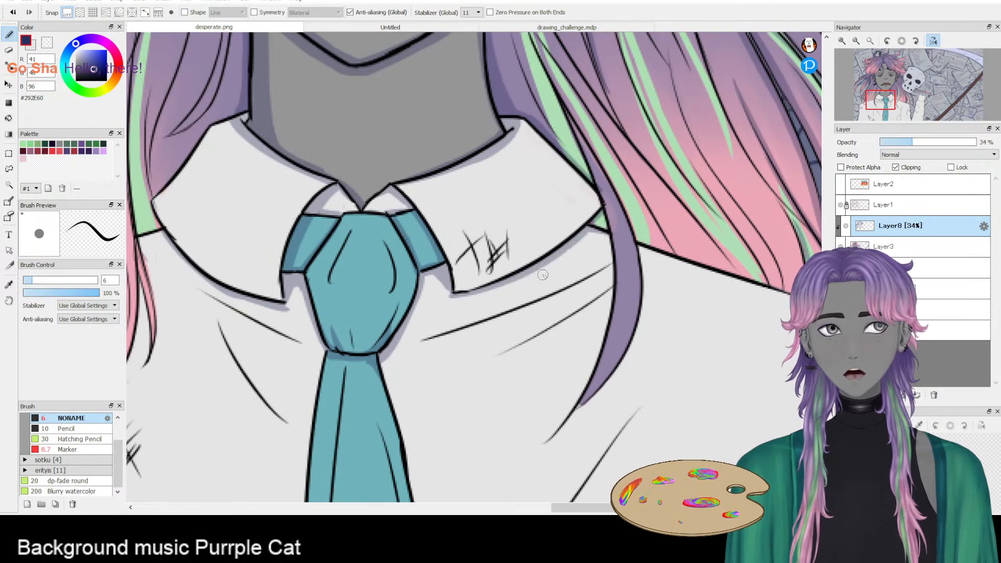
mouse_move(428, 338)
mouse_down()
mouse_move(604, 265)
mouse_move(499, 353)
mouse_up()
drag(599, 233, 590, 330)
key(ctrl+z)
drag(605, 218, 605, 315)
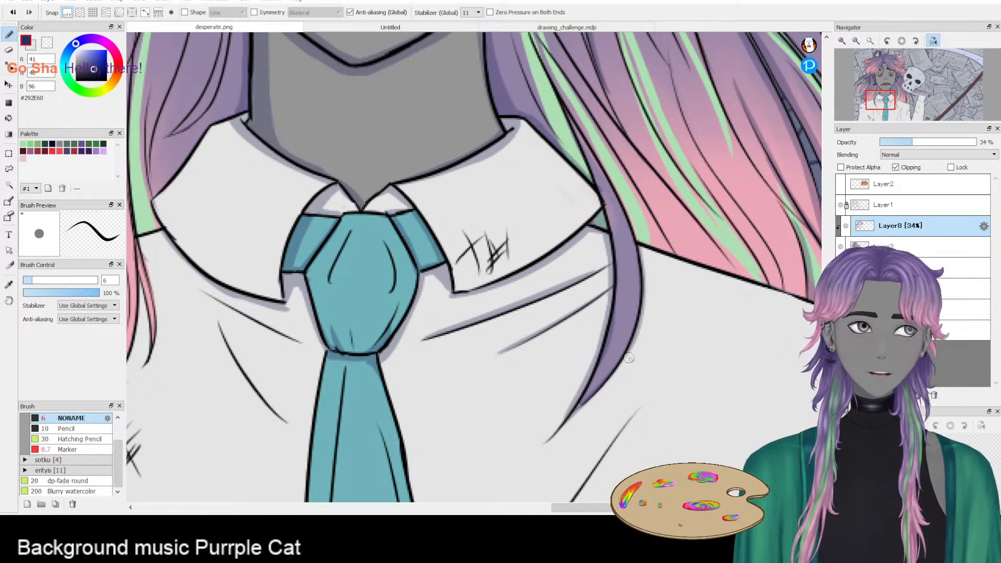
- Shade the pink hair strands resting above the shoulder, then return to the unmirrored view
drag(707, 288, 581, 402)
drag(510, 350, 561, 369)
key(ctrl+z)
mouse_move(510, 292)
mouse_down()
mouse_move(564, 364)
mouse_move(523, 311)
mouse_move(597, 383)
mouse_up()
drag(541, 339, 579, 384)
key(ctrl+z)
key(ctrl+z)
mouse_move(532, 322)
mouse_down()
mouse_move(572, 380)
mouse_move(547, 379)
mouse_up()
key(e)
key(b)
click(902, 43)
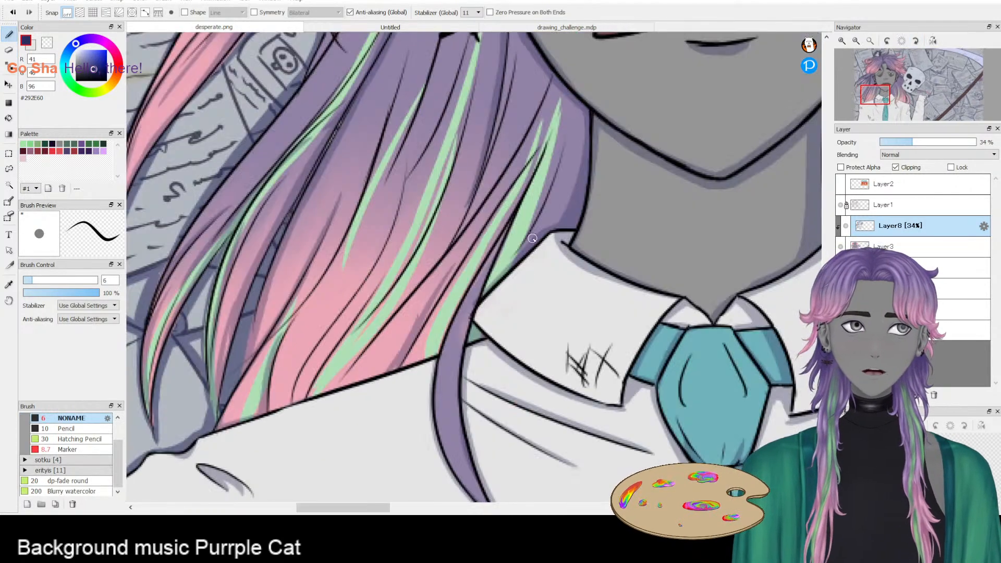
- Shade the pink hair section between the green streaks, just beside the hanging purple strand
drag(474, 241, 401, 349)
key(ctrl+z)
mouse_move(498, 194)
mouse_down()
mouse_move(401, 368)
mouse_move(451, 338)
mouse_up()
key(ctrl+z)
key(ctrl+z)
mouse_move(397, 368)
mouse_down()
mouse_move(431, 353)
mouse_move(420, 360)
mouse_move(472, 277)
mouse_up()
key(ctrl+z)
drag(500, 215, 429, 352)
key(ctrl+z)
drag(505, 220, 433, 353)
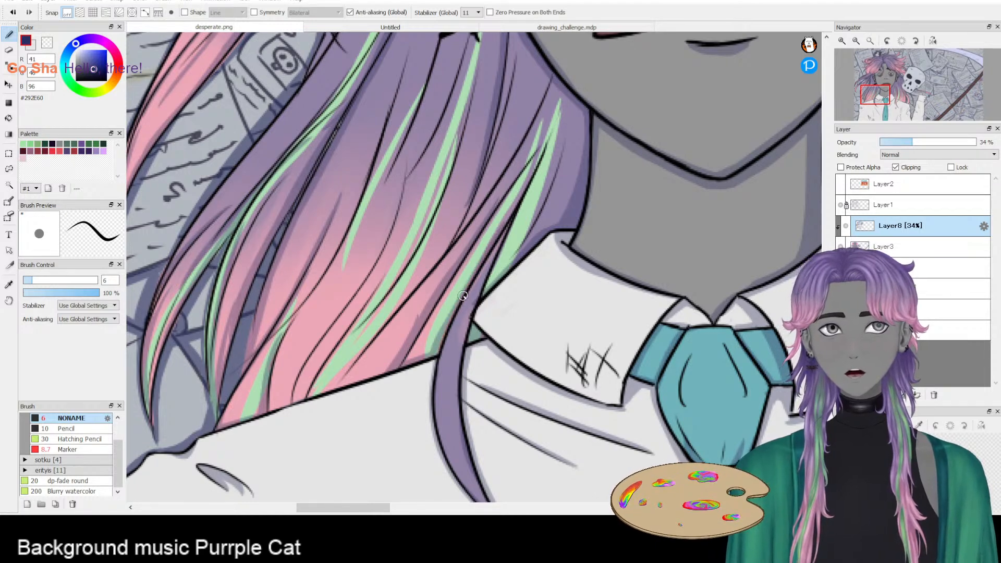
- Shade the green-streaked and purple hair strands between the collar and the neck
drag(471, 311, 504, 246)
drag(543, 165, 491, 294)
key(ctrl+z)
drag(532, 170, 485, 288)
key(ctrl+z)
mouse_move(568, 112)
mouse_down()
mouse_move(566, 135)
mouse_move(499, 259)
mouse_up()
key(ctrl+z)
drag(569, 130, 515, 252)
drag(582, 105, 521, 246)
key(ctrl+z)
drag(587, 119, 535, 239)
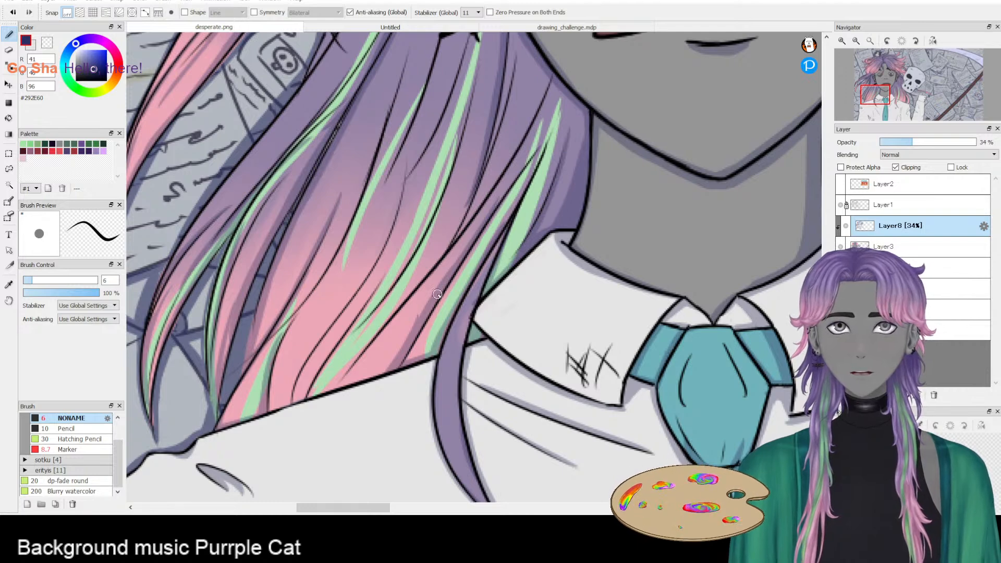
- Shade the lower edge of the pink hair where it meets the shoulder, beside the green streak
drag(323, 395, 391, 365)
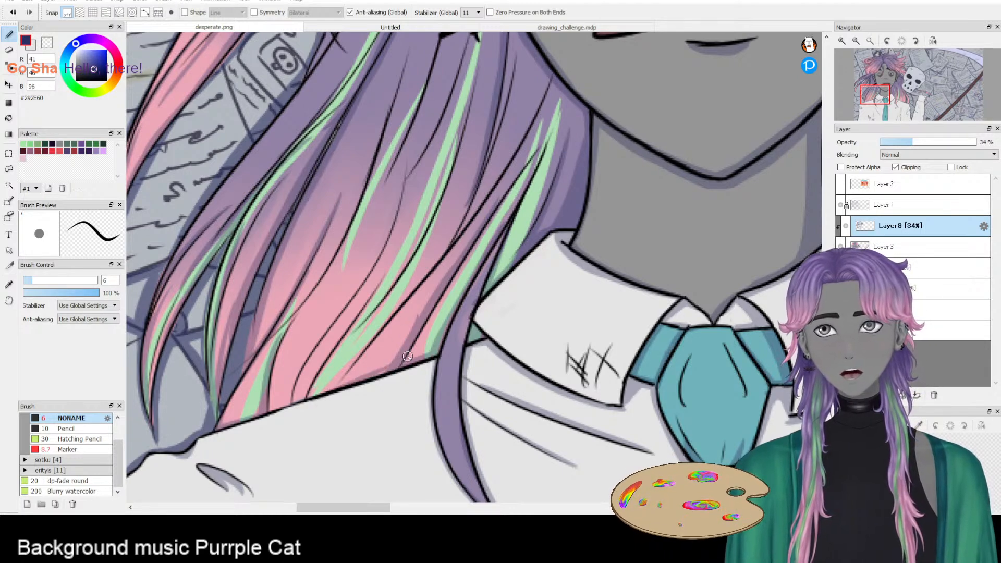
drag(315, 394, 398, 305)
key(ctrl+z)
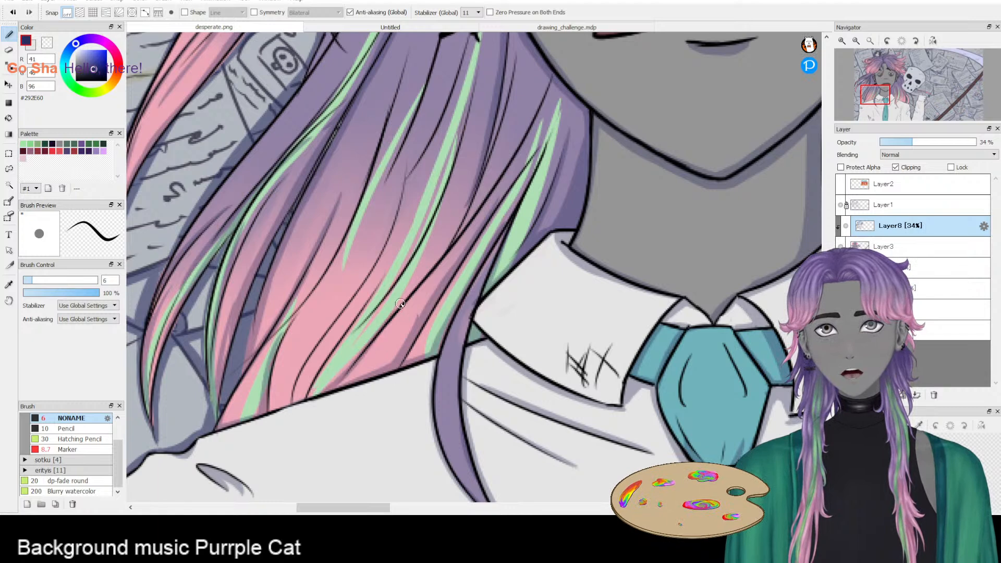
drag(334, 388, 378, 346)
mouse_move(311, 397)
mouse_down()
mouse_move(358, 332)
mouse_move(333, 358)
mouse_up()
key(ctrl+z)
key(ctrl+z)
- Shade the long green streak running up from the shoulder line through the pink hair
mouse_move(314, 395)
mouse_down()
mouse_move(366, 317)
mouse_move(336, 362)
mouse_move(379, 315)
mouse_up()
drag(323, 398, 391, 308)
key(ctrl+z)
key(ctrl+z)
mouse_move(317, 396)
mouse_down()
mouse_move(389, 319)
mouse_move(400, 292)
mouse_up()
drag(347, 373, 457, 255)
key(ctrl+z)
mouse_move(338, 376)
mouse_down()
mouse_move(445, 252)
mouse_move(339, 372)
mouse_up()
key(ctrl+z)
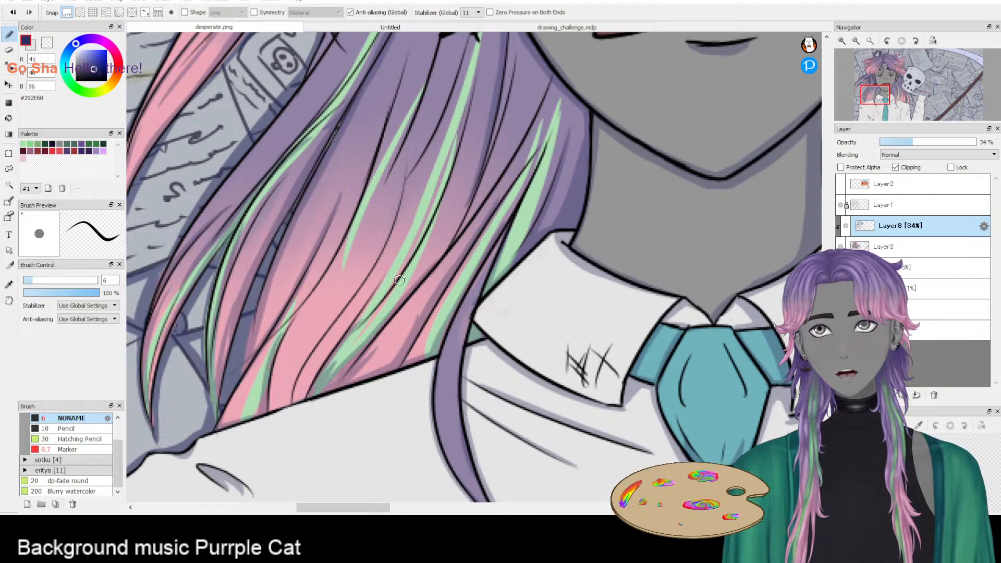
- Refine the shading where the middle green streaks run down into the pink hair above the shoulder
drag(469, 84, 400, 278)
key(ctrl+z)
drag(463, 117, 378, 300)
key(ctrl+z)
mouse_move(462, 125)
mouse_down()
mouse_move(429, 240)
mouse_move(381, 296)
mouse_move(428, 223)
mouse_move(357, 339)
mouse_up()
key(ctrl+z)
mouse_move(418, 246)
mouse_down()
mouse_move(343, 343)
mouse_move(411, 268)
mouse_move(374, 317)
mouse_up()
key(e)
key(b)
key(ctrl+z)
drag(425, 250, 407, 290)
key(ctrl+z)
mouse_move(423, 246)
mouse_down()
mouse_move(376, 327)
mouse_move(360, 314)
mouse_move(419, 251)
mouse_move(411, 275)
mouse_move(365, 317)
mouse_up()
key(ctrl+z)
mouse_move(344, 358)
mouse_down()
mouse_move(476, 263)
mouse_move(478, 292)
mouse_up()
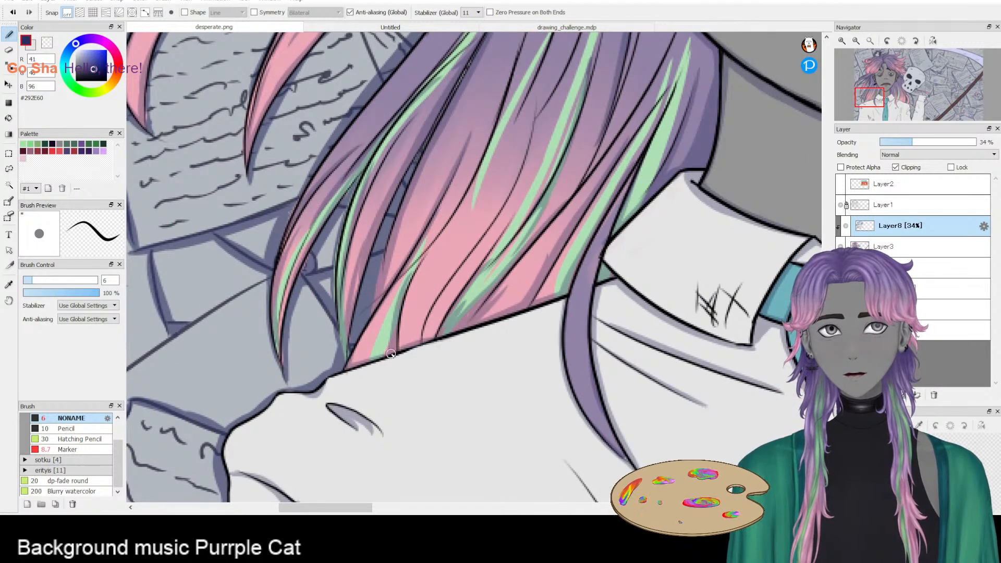
- Shade the base of the pink strand next to the short green streak at the shoulder line
mouse_move(422, 340)
mouse_down()
mouse_move(489, 225)
mouse_move(419, 336)
mouse_up()
key(ctrl+z)
key(ctrl+z)
mouse_move(476, 250)
mouse_down()
mouse_move(421, 340)
mouse_move(471, 276)
mouse_up()
key(ctrl+z)
drag(431, 339, 467, 273)
key(ctrl+z)
mouse_move(425, 342)
mouse_down()
mouse_move(475, 280)
mouse_move(445, 312)
mouse_move(452, 295)
mouse_move(430, 338)
mouse_up()
key(ctrl+z)
key(ctrl+z)
key(ctrl+z)
mouse_move(451, 304)
mouse_down()
mouse_move(429, 342)
mouse_move(420, 277)
mouse_move(406, 325)
mouse_up()
key(ctrl+z)
key(ctrl+z)
mouse_move(416, 273)
mouse_down()
mouse_move(410, 349)
mouse_move(407, 310)
mouse_move(402, 330)
mouse_move(406, 350)
mouse_up()
key(ctrl+z)
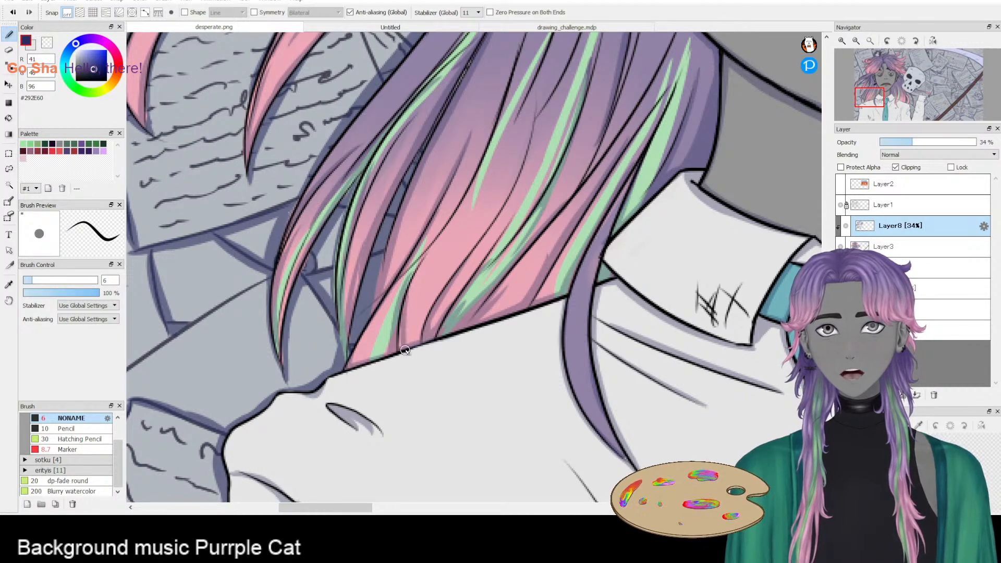
- Shade the pink strand between the short green streak and the long green streak above the shoulder
key(e)
key(b)
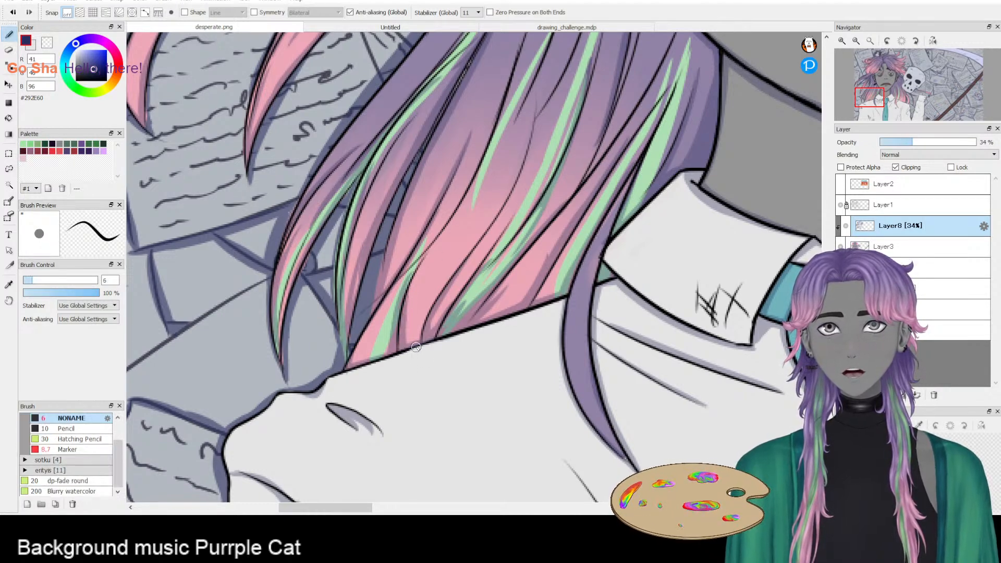
drag(484, 234, 422, 319)
key(ctrl+z)
drag(519, 168, 450, 291)
key(ctrl+z)
drag(560, 157, 492, 272)
mouse_move(499, 177)
mouse_down()
mouse_move(434, 294)
mouse_move(481, 247)
mouse_move(506, 182)
mouse_move(448, 273)
mouse_move(440, 314)
mouse_up()
key(ctrl+z)
key(ctrl+z)
drag(483, 216, 434, 339)
- Shade the short green streak and the neighbouring pink hair tips resting on the shoulder
drag(444, 303, 393, 383)
key(ctrl+z)
drag(435, 328, 391, 391)
key(ctrl+z)
mouse_move(444, 300)
mouse_down()
mouse_move(384, 385)
mouse_move(436, 330)
mouse_move(428, 350)
mouse_up()
key(e)
key(b)
mouse_move(369, 340)
mouse_down()
mouse_move(482, 196)
mouse_move(457, 274)
mouse_up()
mouse_move(383, 378)
mouse_down()
mouse_move(444, 302)
mouse_move(379, 391)
mouse_up()
key(ctrl+z)
drag(439, 292, 389, 383)
key(ctrl+z)
drag(422, 319, 393, 384)
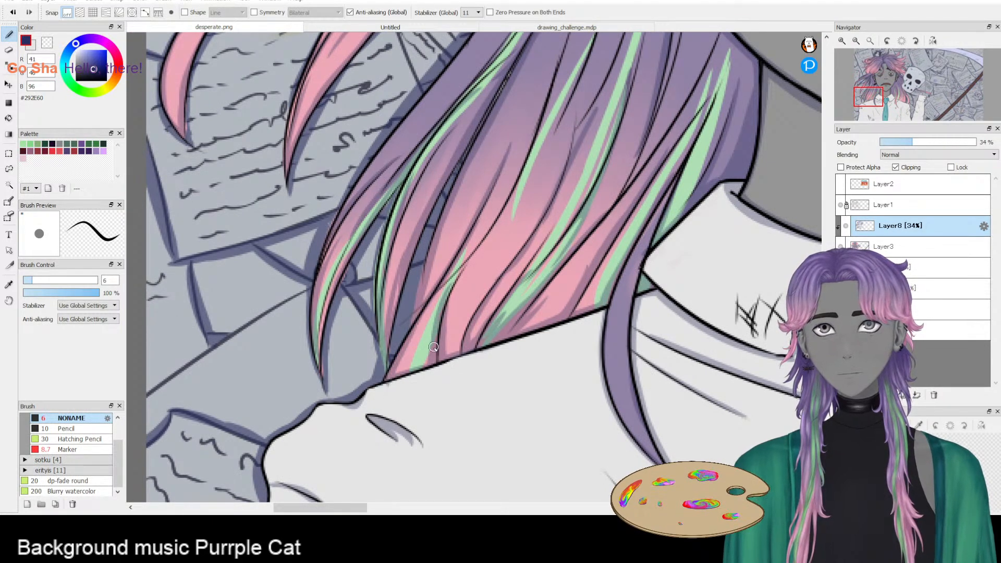
scroll(452, 296, up, 5)
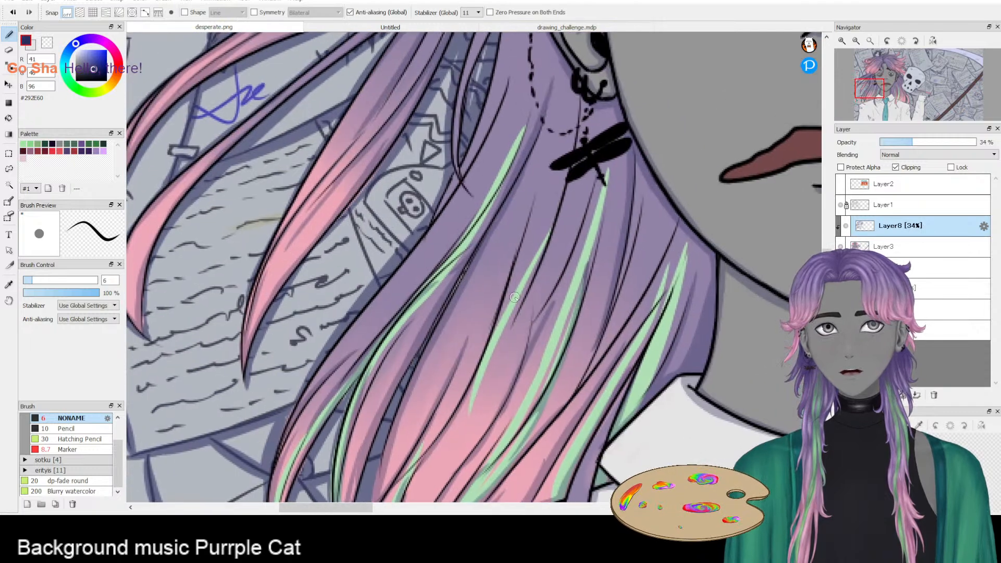
mouse_move(535, 204)
mouse_down()
mouse_move(495, 325)
mouse_move(465, 380)
mouse_up()
key(ctrl+z)
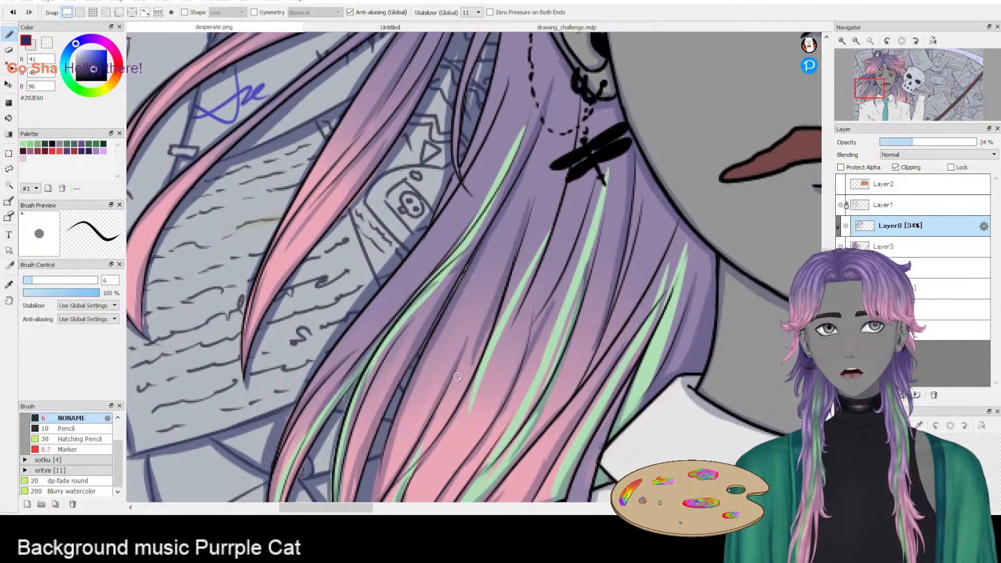
scroll(444, 272, up, 3)
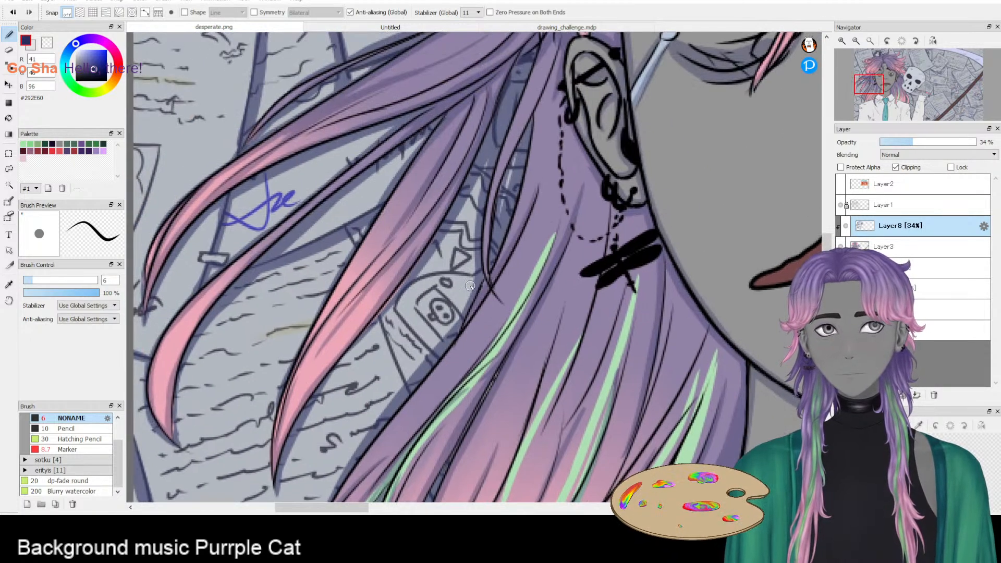
scroll(493, 308, up, 2)
key(ctrl+z)
- Shade the purple hair strand just behind the ear, comparing it in the mirrored view
drag(519, 170, 474, 312)
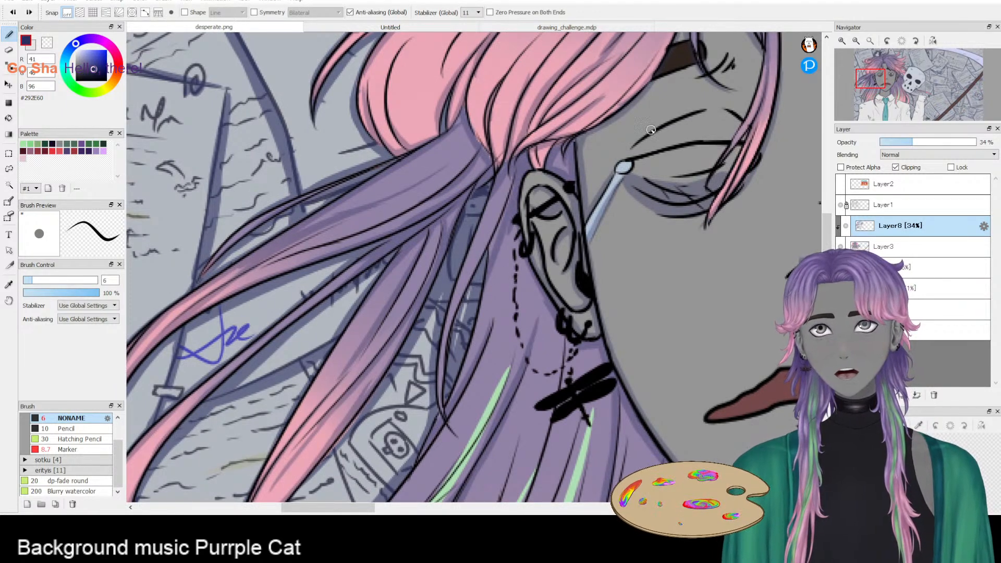
key(h)
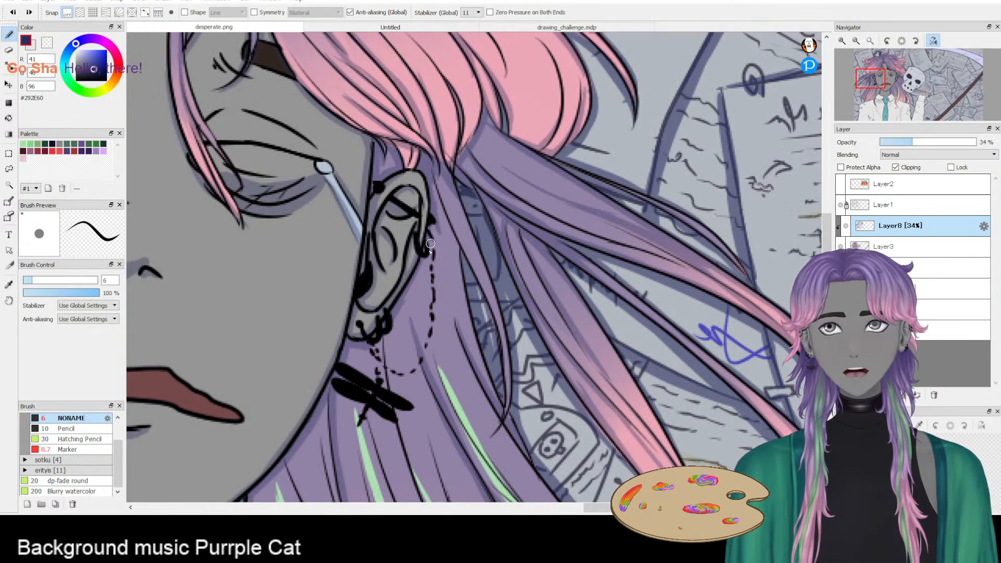
drag(435, 186, 449, 286)
key(ctrl+z)
key(ctrl+z)
drag(440, 183, 484, 298)
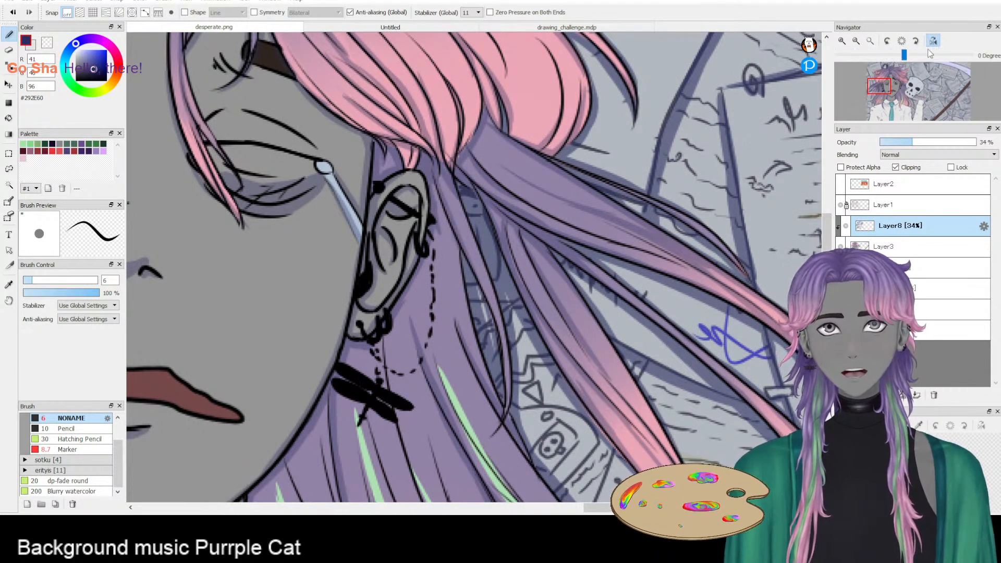
key(h)
drag(495, 230, 471, 296)
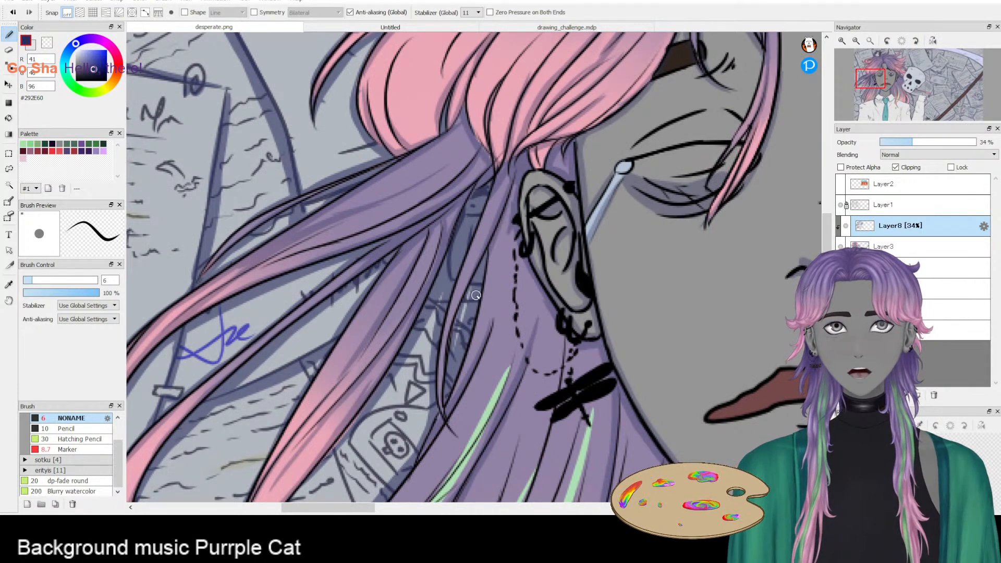
drag(511, 191, 498, 286)
key(e)
key(b)
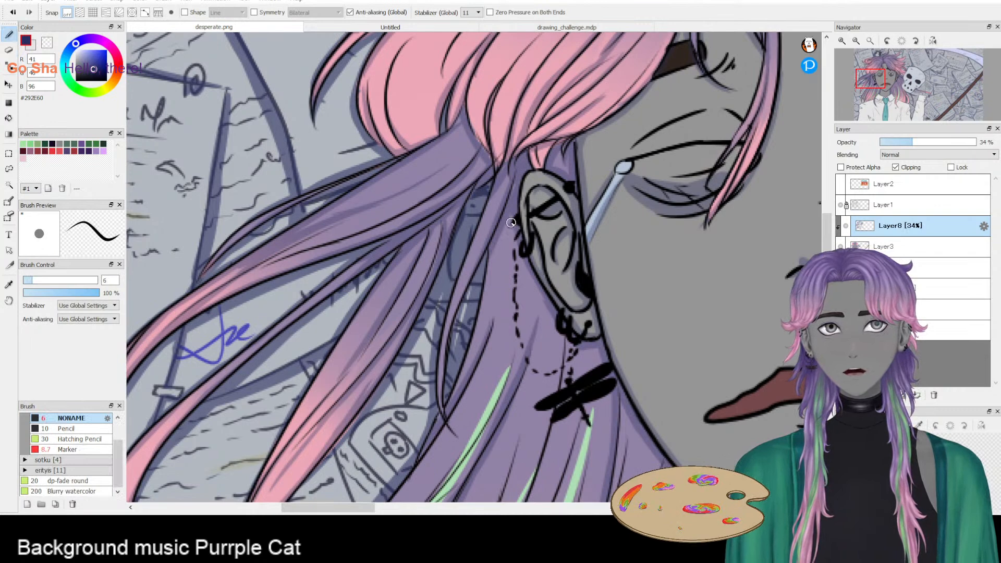
- Shade the purple hair between the ear's chain and the thin loose strand behind it
mouse_move(525, 261)
mouse_down()
mouse_move(515, 271)
mouse_move(539, 371)
mouse_move(569, 361)
mouse_up()
drag(516, 335, 567, 282)
drag(541, 204, 491, 333)
drag(526, 232, 486, 368)
drag(539, 167, 505, 322)
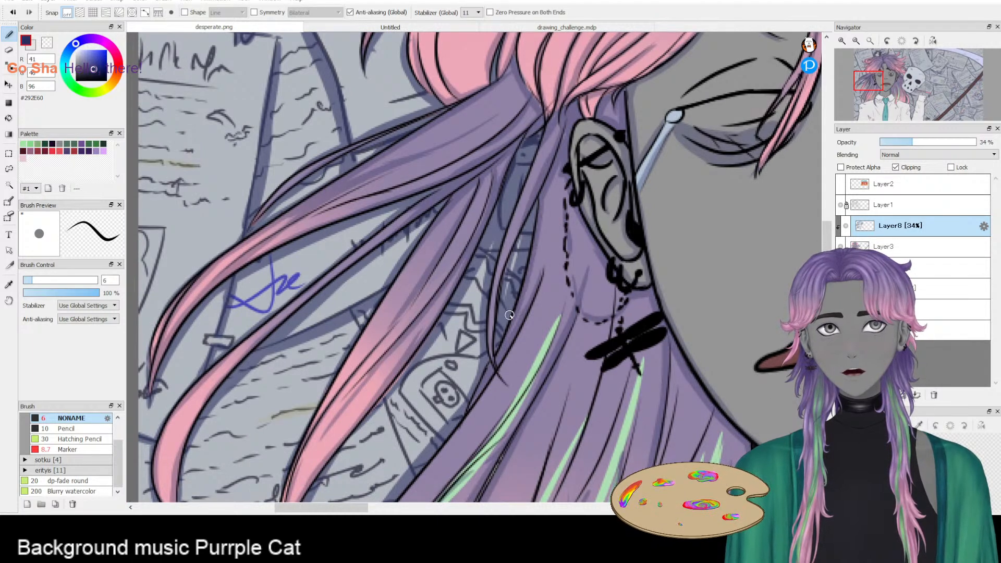
drag(548, 138, 503, 258)
key(ctrl+z)
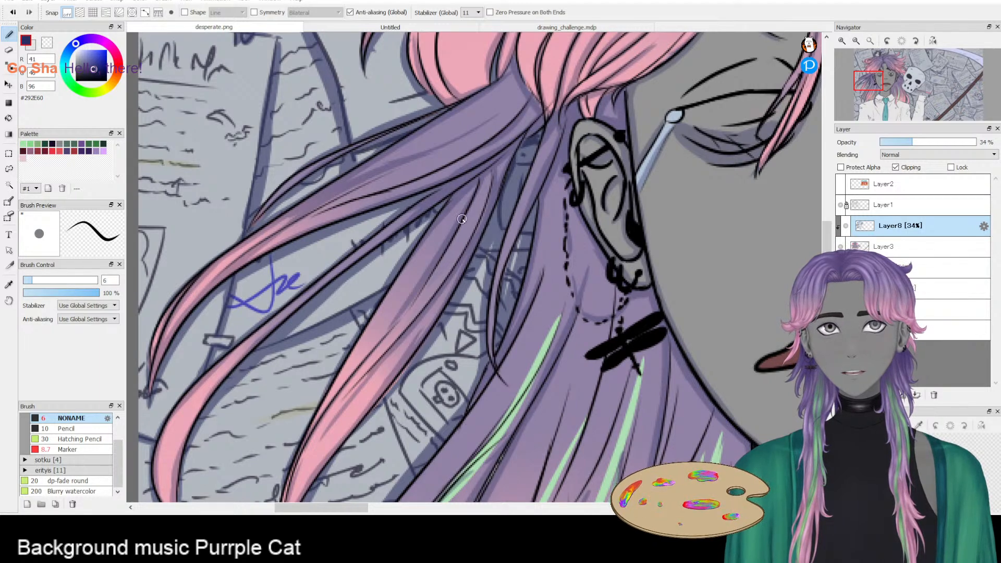
scroll(509, 192, up, 3)
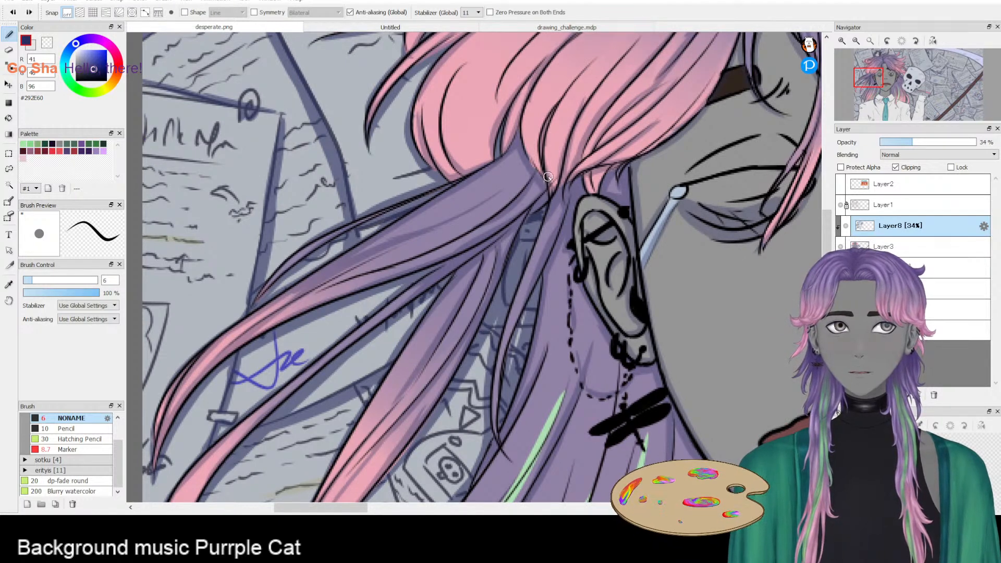
drag(448, 338, 552, 158)
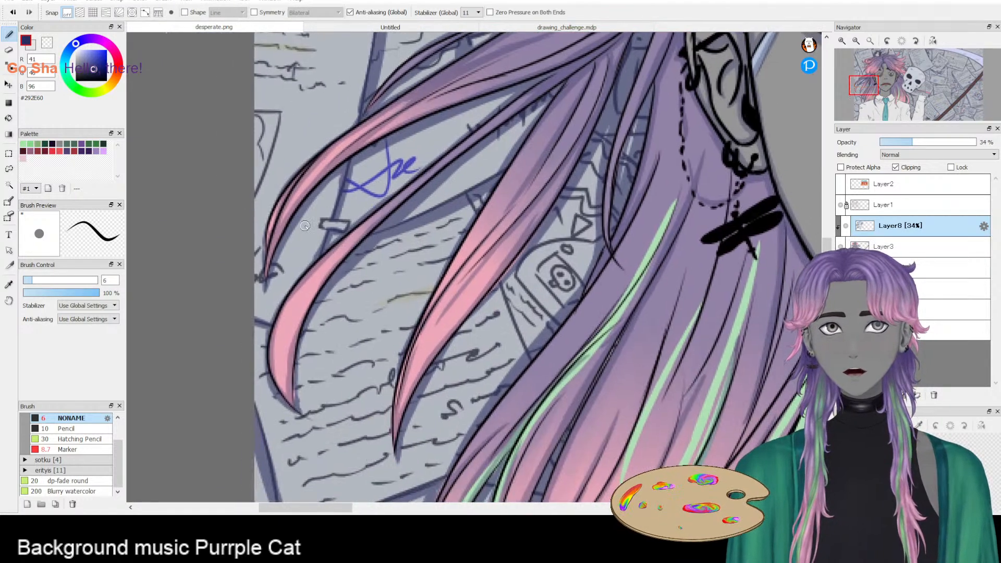
mouse_move(552, 427)
mouse_down()
mouse_move(458, 255)
mouse_move(453, 197)
mouse_move(457, 349)
mouse_up()
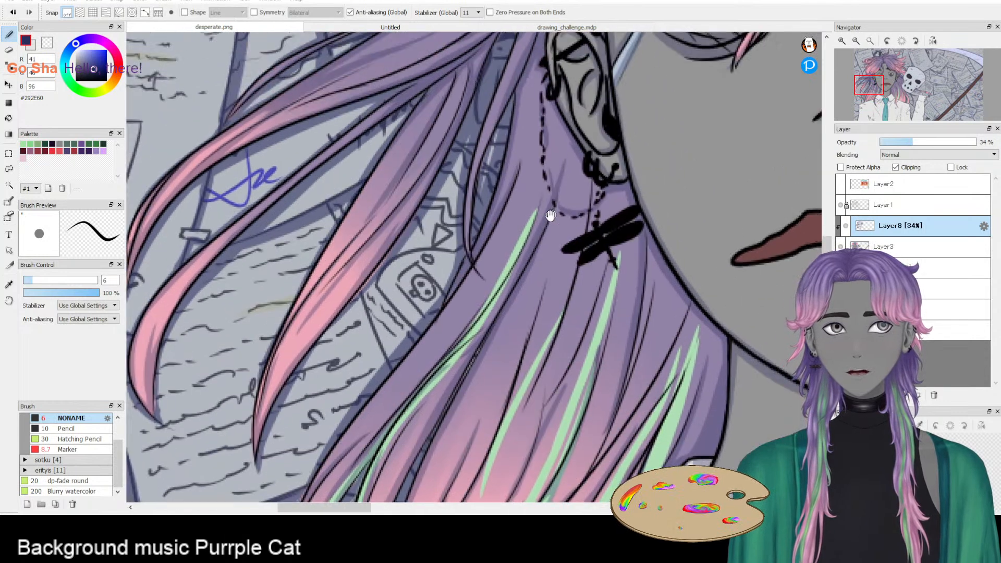
drag(601, 125, 552, 211)
drag(547, 99, 532, 156)
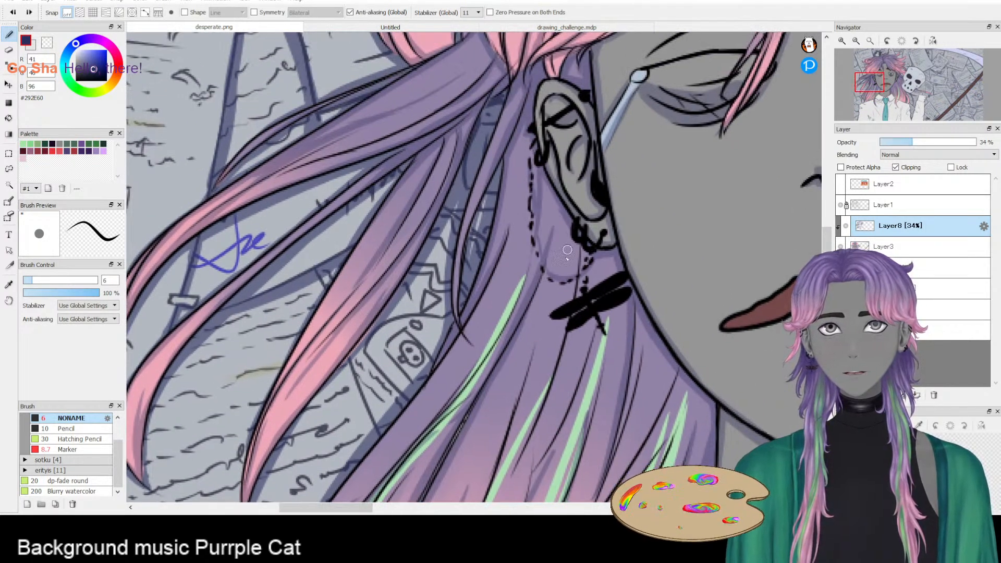
- Shade the purple hair strands hanging beneath the dragonfly earring
drag(617, 342, 596, 230)
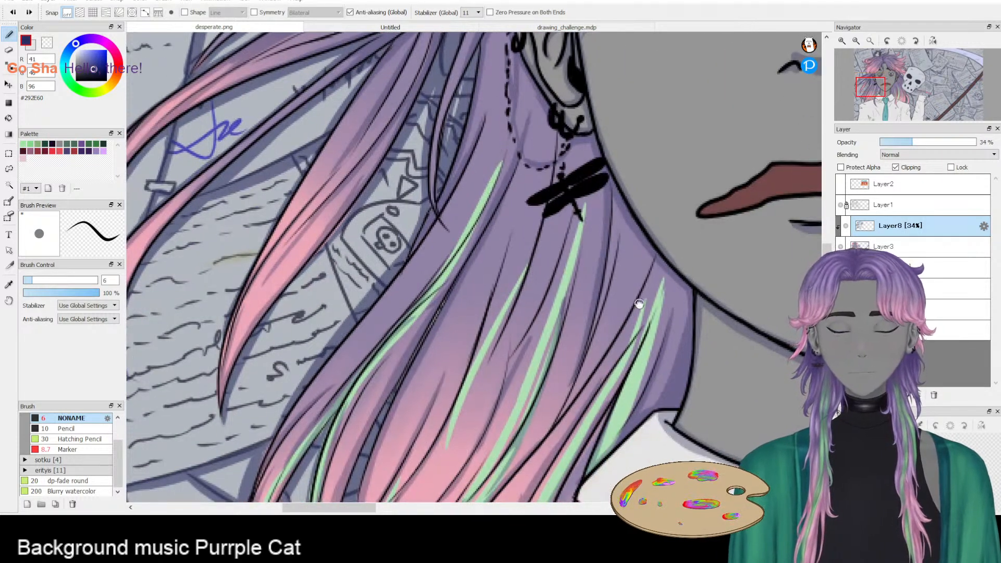
drag(646, 304, 573, 286)
drag(540, 202, 526, 301)
key(ctrl+z)
key(ctrl+z)
key(ctrl+z)
drag(540, 167, 519, 339)
drag(550, 211, 477, 402)
key(ctrl+z)
- Shade the hair strand running alongside the green streak just above the collar
drag(587, 275, 502, 423)
drag(571, 295, 468, 438)
key(ctrl+z)
mouse_move(575, 313)
mouse_down()
mouse_move(642, 200)
mouse_move(586, 292)
mouse_up()
drag(599, 248, 521, 374)
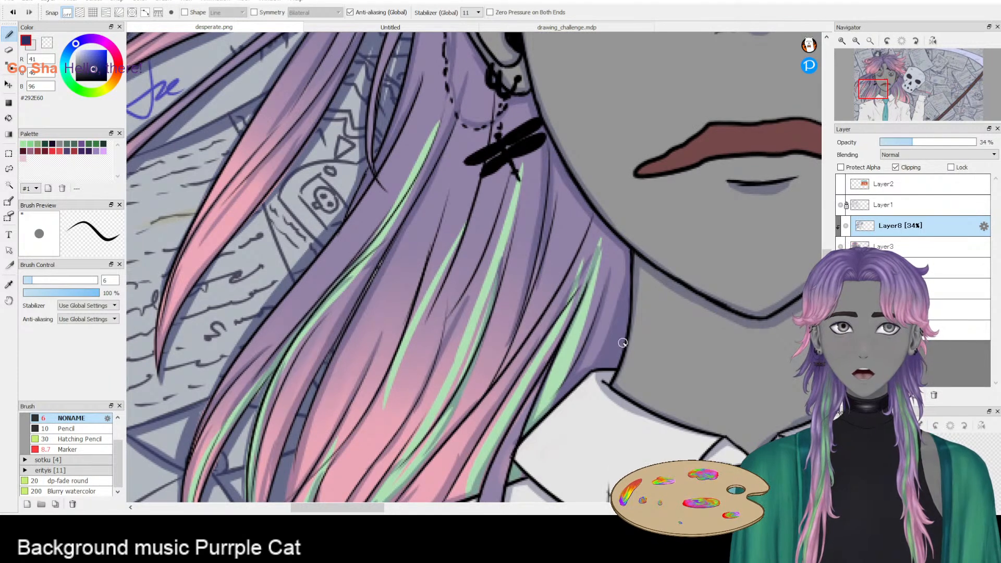
- Shade the outer edge of the scribbled collar flap where the green-streaked hair meets it
drag(609, 342, 469, 297)
drag(596, 328, 526, 368)
drag(673, 343, 470, 372)
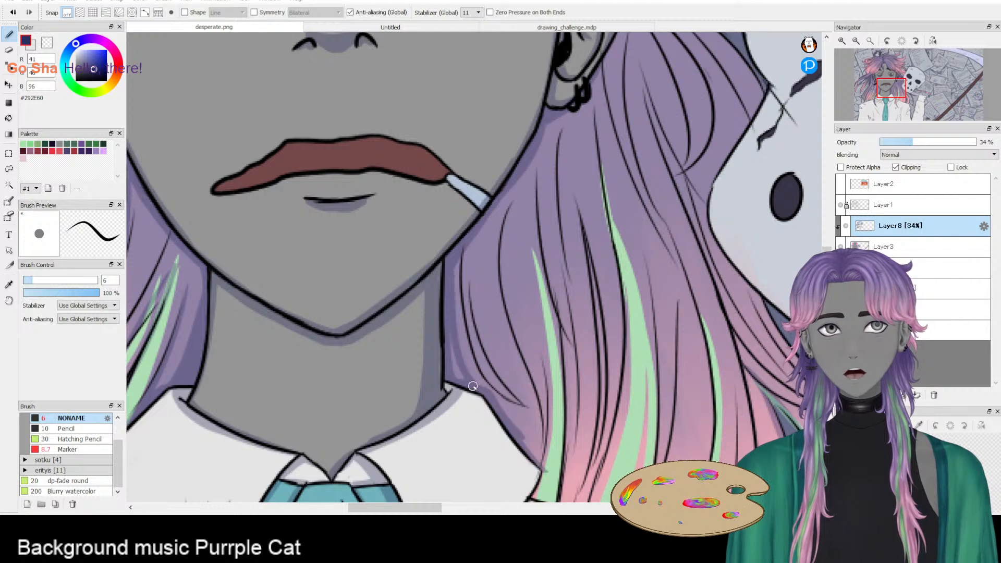
drag(253, 340, 397, 272)
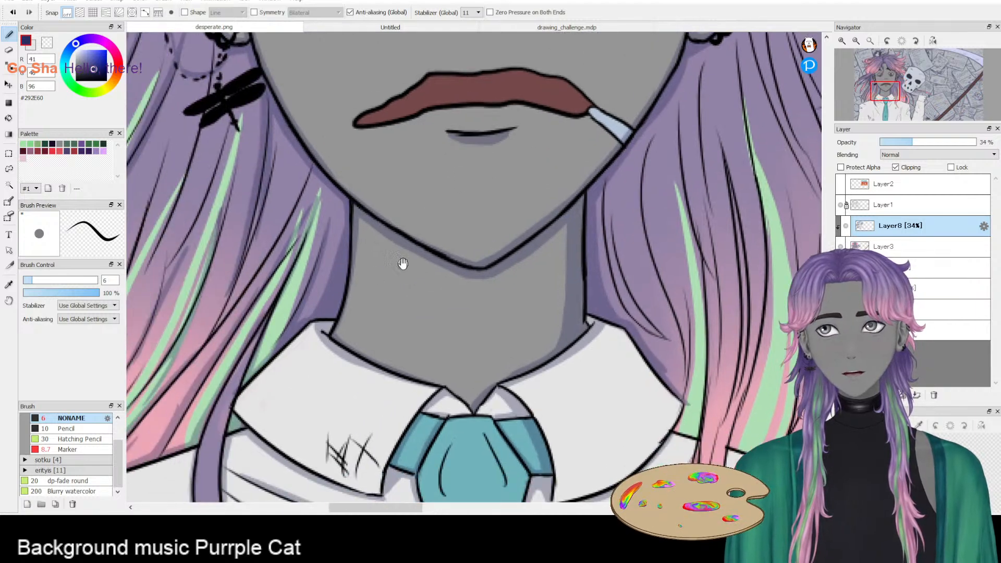
drag(281, 357, 342, 322)
drag(373, 287, 293, 358)
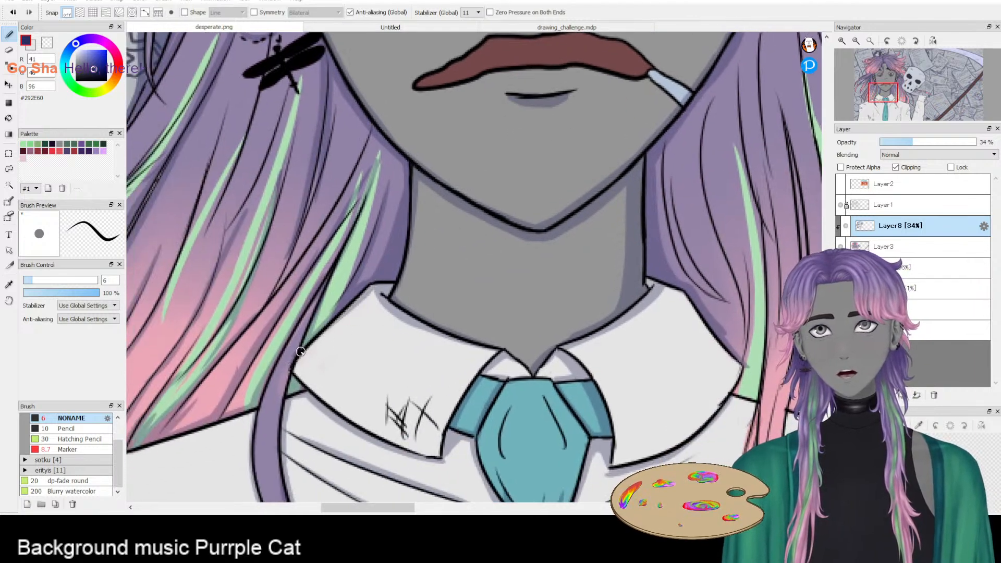
drag(352, 303, 284, 377)
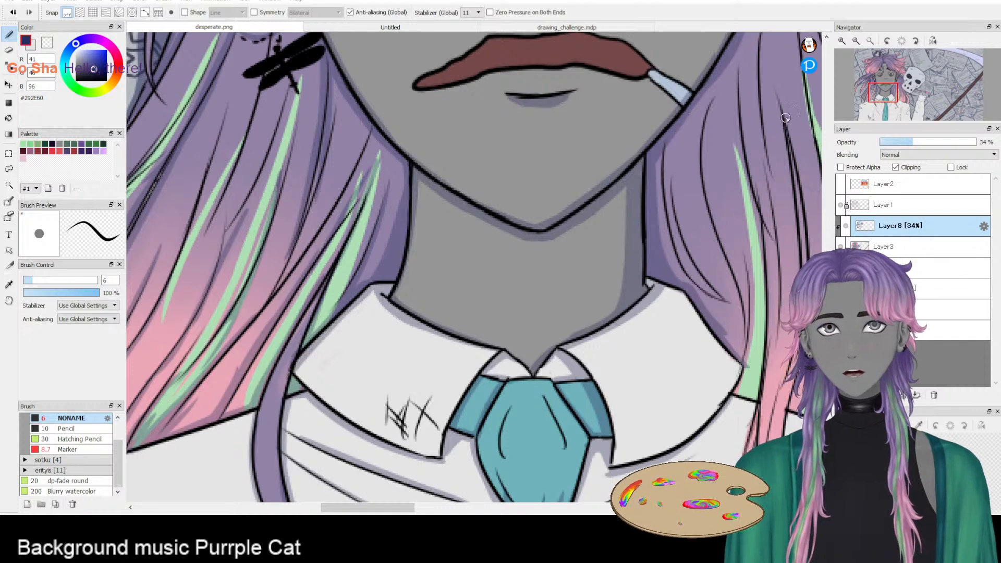
- Mirror the canvas view and shade the outer edge of the unmarked collar flap beside the hair
click(933, 41)
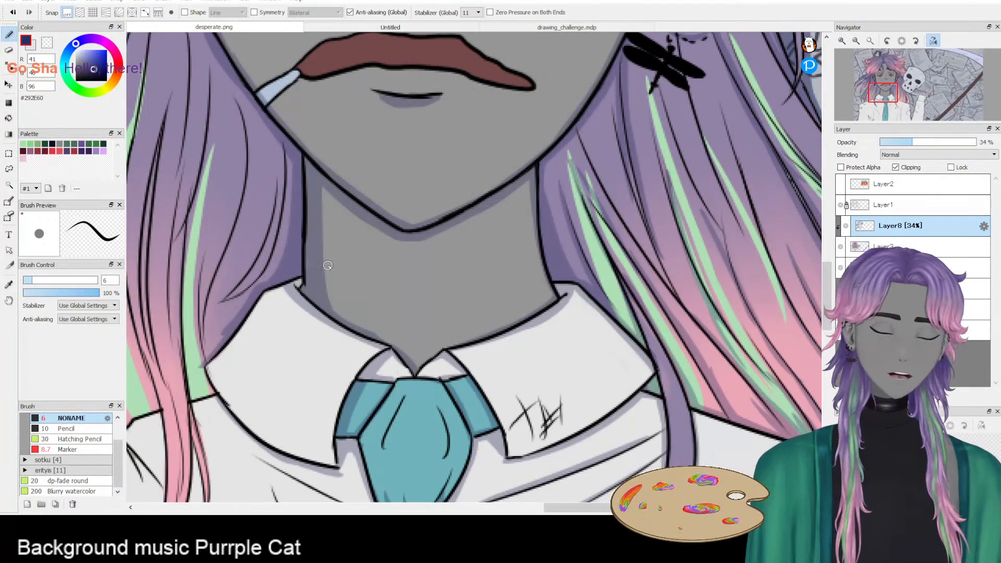
drag(252, 303, 219, 367)
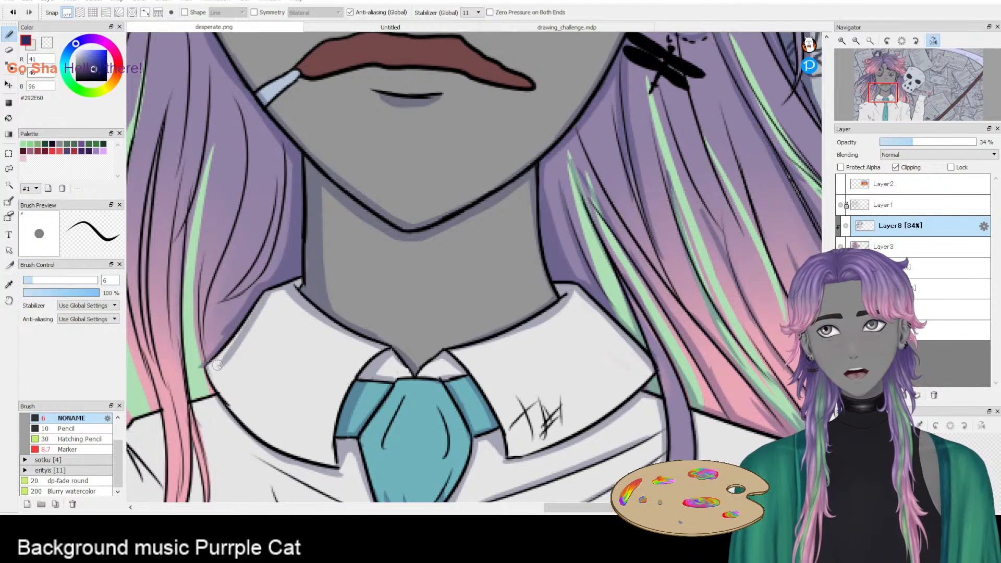
key(ctrl+z)
mouse_move(262, 294)
mouse_down()
mouse_move(206, 368)
mouse_move(211, 382)
mouse_up()
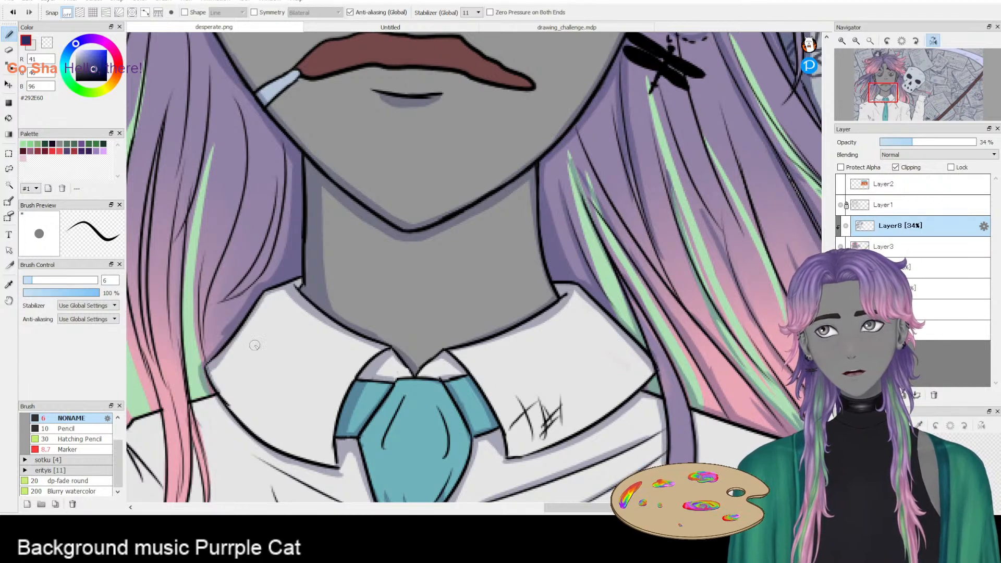
- Shade the lower part of the thin green streak next to the unmarked collar flap
drag(370, 375, 530, 292)
mouse_move(363, 282)
mouse_down()
mouse_move(349, 294)
mouse_move(362, 303)
mouse_move(350, 310)
mouse_move(335, 251)
mouse_move(358, 319)
mouse_up()
key(ctrl+z)
key(ctrl+z)
key(ctrl+z)
mouse_move(343, 250)
mouse_down()
mouse_move(359, 318)
mouse_move(352, 250)
mouse_up()
key(ctrl+z)
key(ctrl+z)
key(ctrl+z)
mouse_move(374, 214)
mouse_down()
mouse_move(361, 303)
mouse_move(366, 218)
mouse_move(359, 367)
mouse_up()
key(ctrl+z)
drag(423, 203, 392, 356)
key(ctrl+z)
drag(420, 225, 374, 362)
key(ctrl+z)
key(ctrl+z)
- Shade the purple hair between the thin green streak and the neck, just above the collar
mouse_move(401, 269)
mouse_down()
mouse_move(383, 329)
mouse_move(387, 360)
mouse_move(410, 316)
mouse_up()
mouse_move(391, 354)
mouse_down()
mouse_move(423, 290)
mouse_move(407, 298)
mouse_move(444, 264)
mouse_up()
key(e)
key(b)
key(ctrl+z)
drag(461, 192, 429, 308)
key(ctrl+z)
mouse_move(465, 230)
mouse_down()
mouse_move(408, 307)
mouse_move(437, 262)
mouse_up()
key(ctrl+z)
drag(407, 302, 449, 245)
key(ctrl+z)
drag(463, 196, 426, 293)
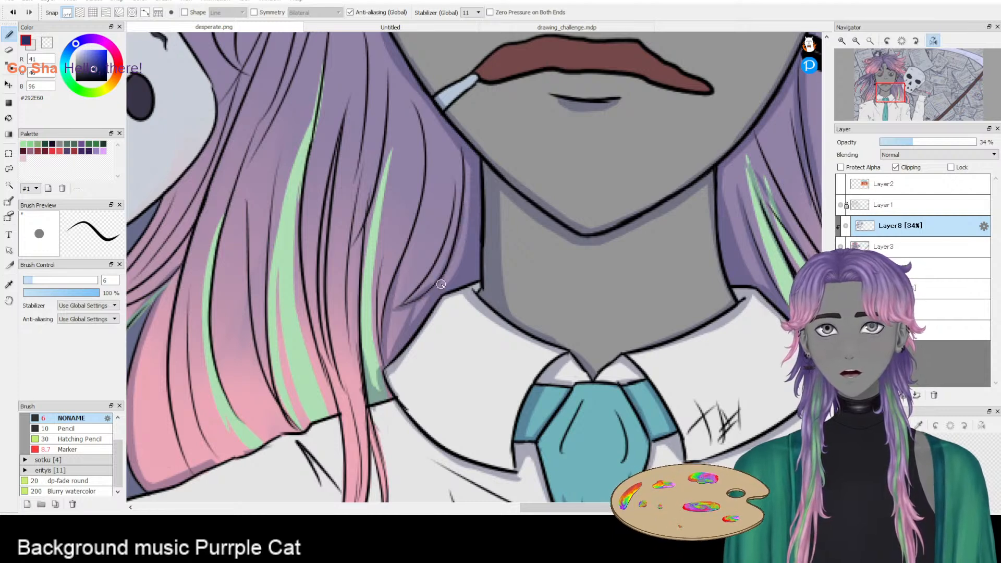
- Shade the curved purple strands from beneath the jaw down to the collar, including beside the thin green streak
key(ctrl+z)
drag(397, 311, 437, 285)
drag(457, 222, 436, 278)
scroll(450, 202, up, 3)
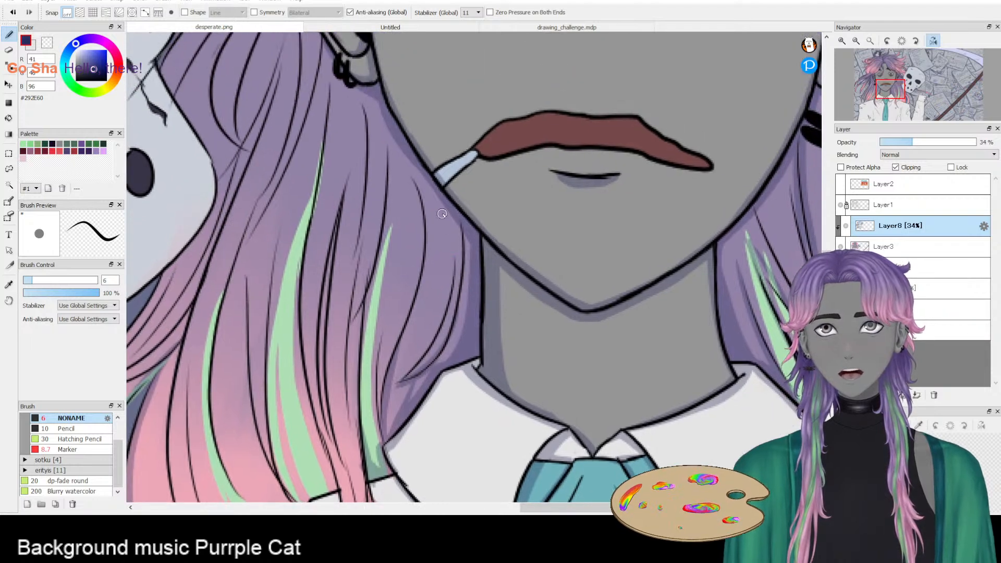
drag(411, 159, 468, 259)
drag(366, 365, 413, 197)
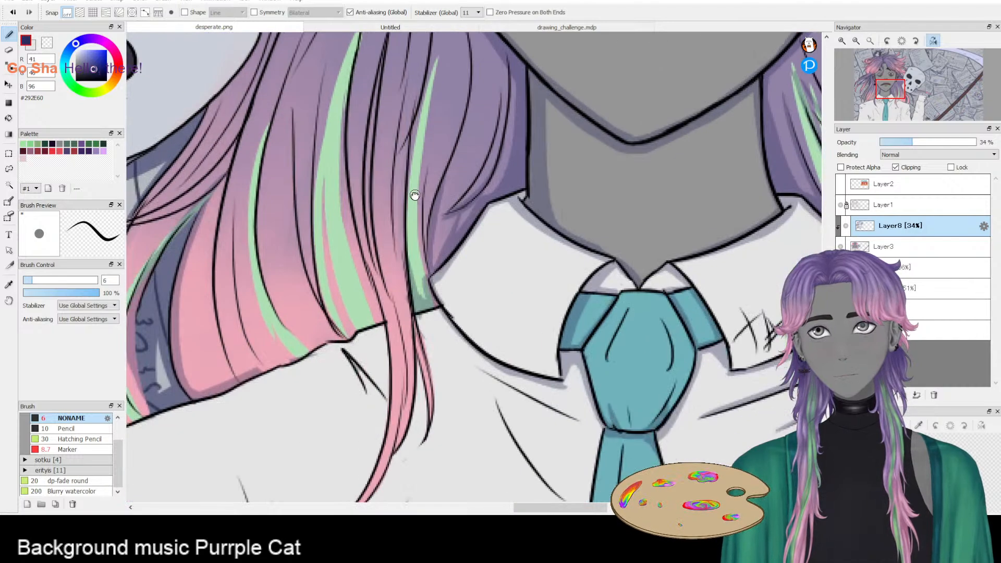
drag(438, 292, 426, 209)
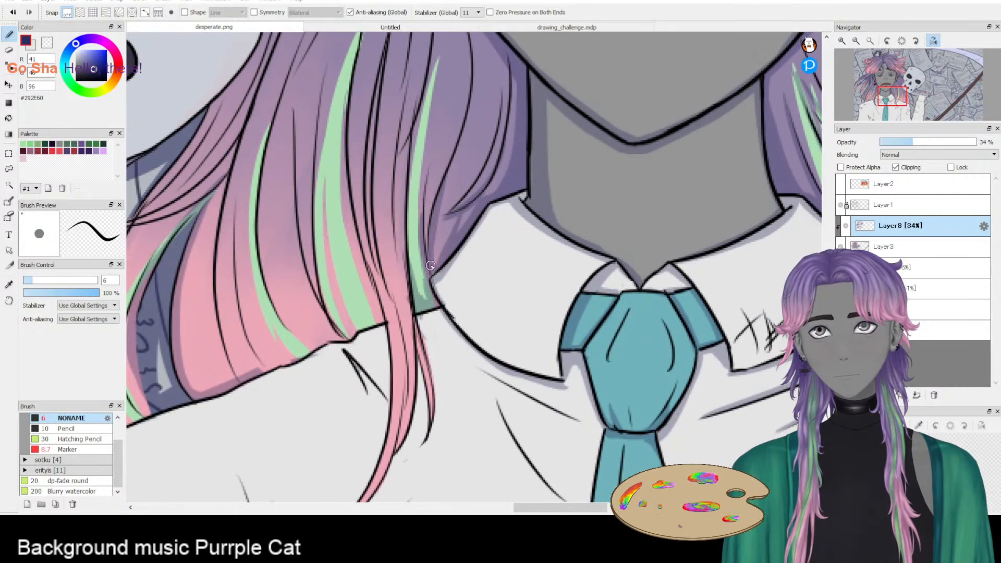
- Raise Layer8's opacity to 45% and check the whole illustration
drag(335, 339, 420, 233)
drag(443, 191, 323, 362)
scroll(323, 361, down, 5)
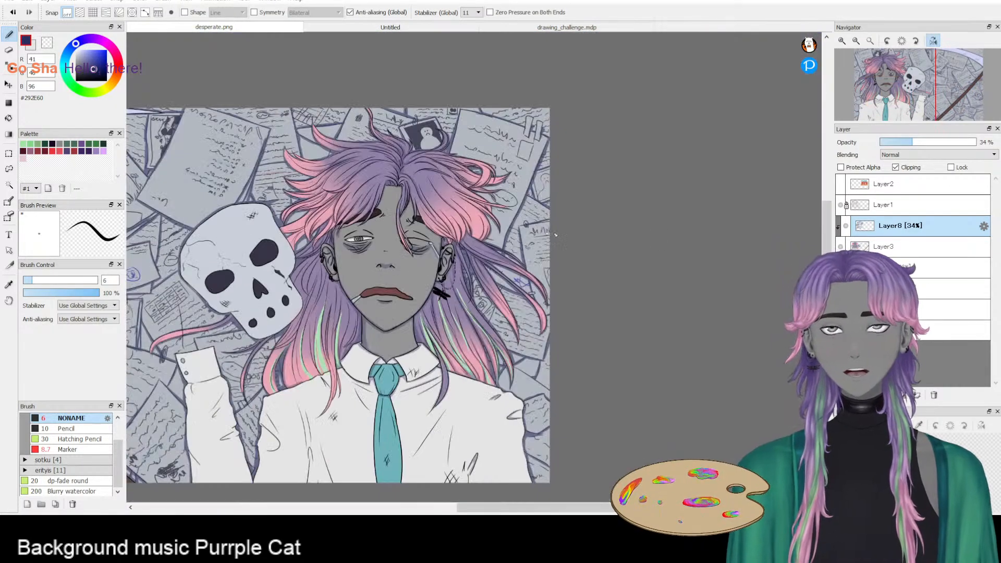
click(923, 143)
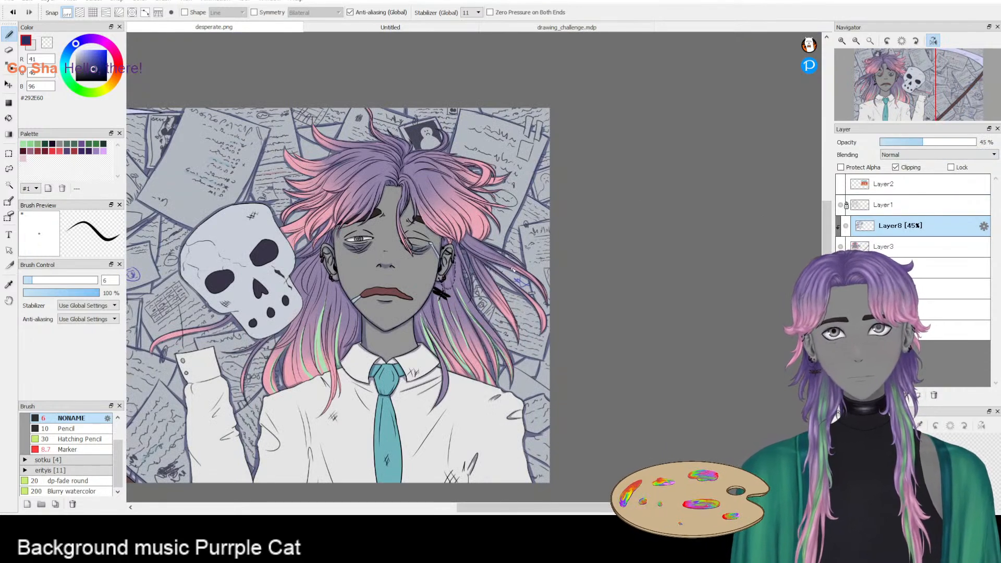
scroll(512, 270, down, 3)
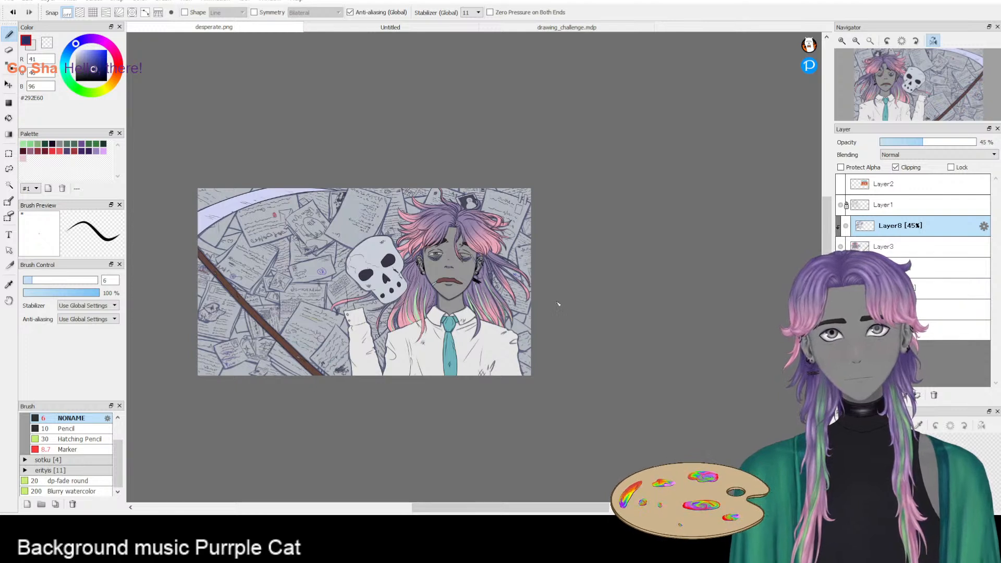
- Show Layer2 with the "PEACE DEATH!" lettering and return the canvas to its unmirrored view
click(840, 185)
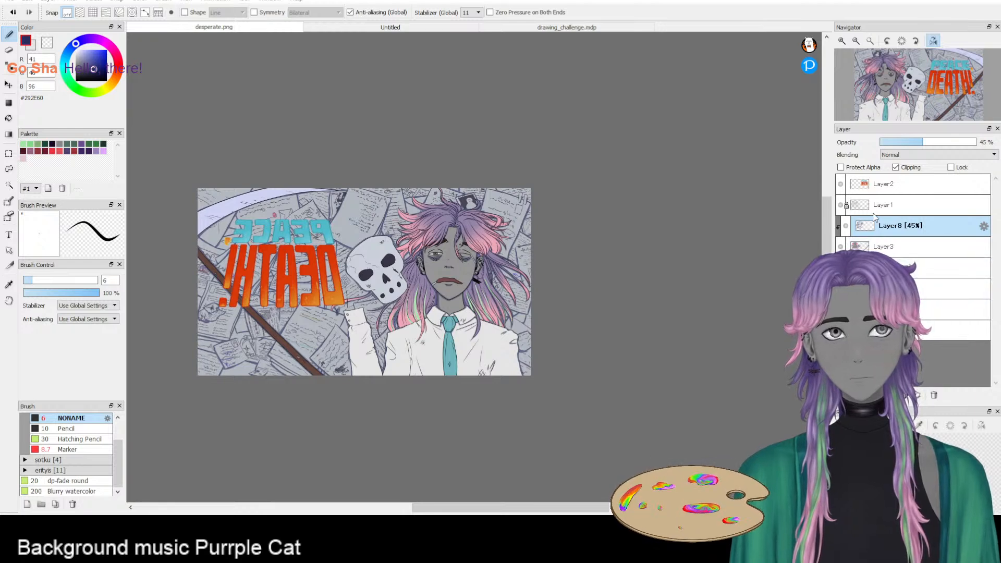
click(933, 41)
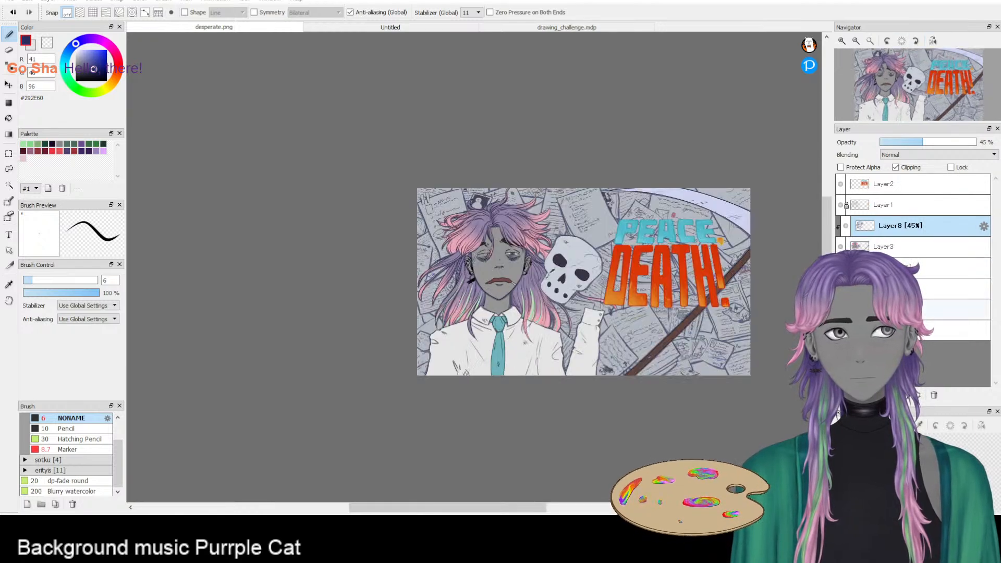
click(926, 284)
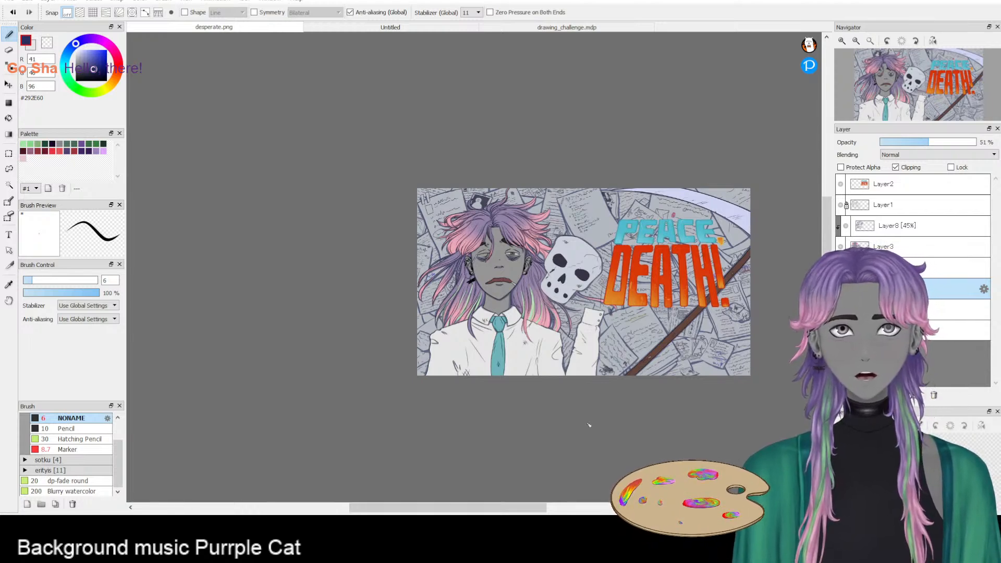
- Reselect Layer8 and shade the tie's long fold line and the small hatched mark near its lower end
scroll(512, 345, up, 5)
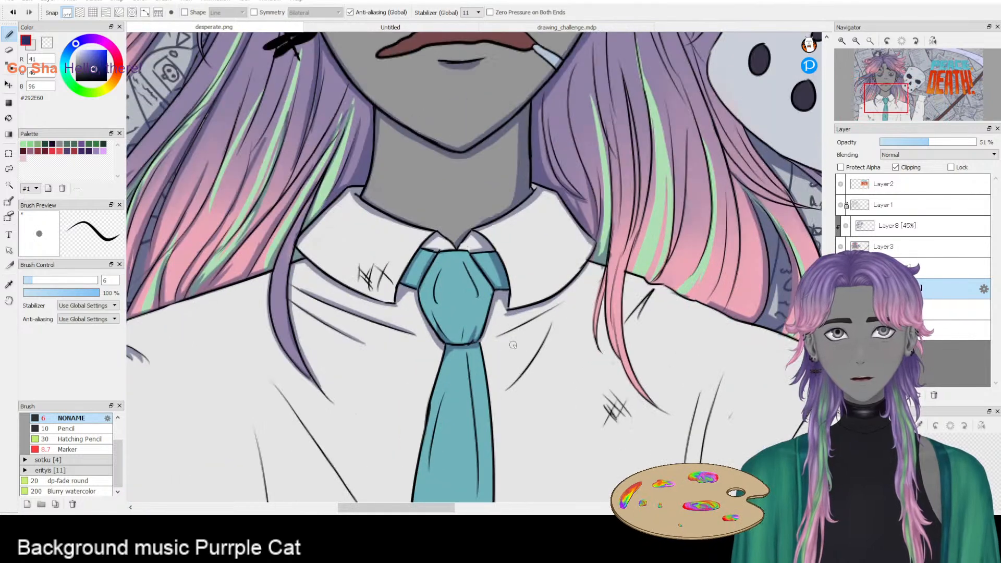
drag(508, 339, 566, 106)
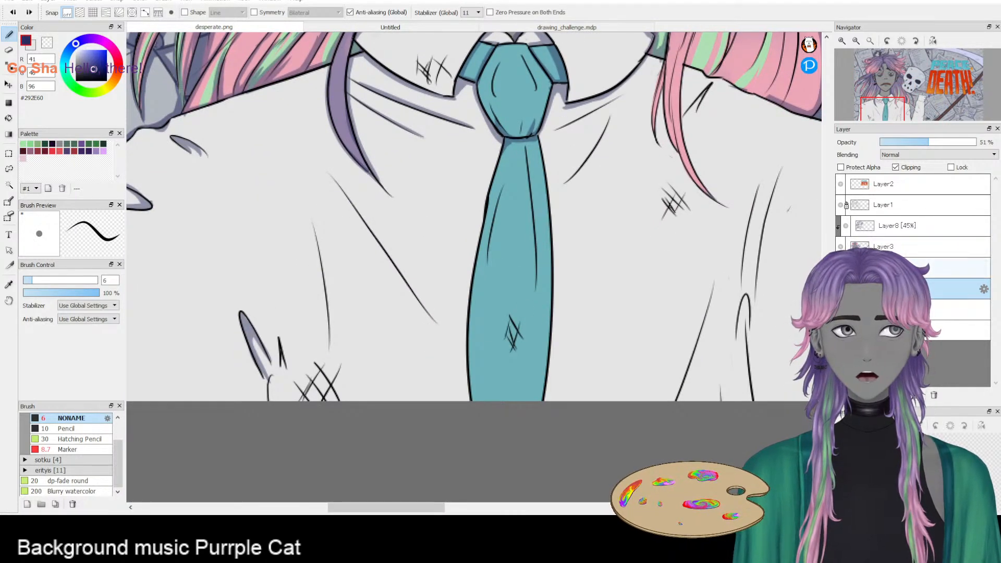
click(907, 245)
click(913, 225)
drag(529, 142, 535, 293)
key(ctrl+z)
mouse_move(528, 140)
mouse_down()
mouse_move(535, 307)
mouse_move(508, 344)
mouse_move(514, 361)
mouse_up()
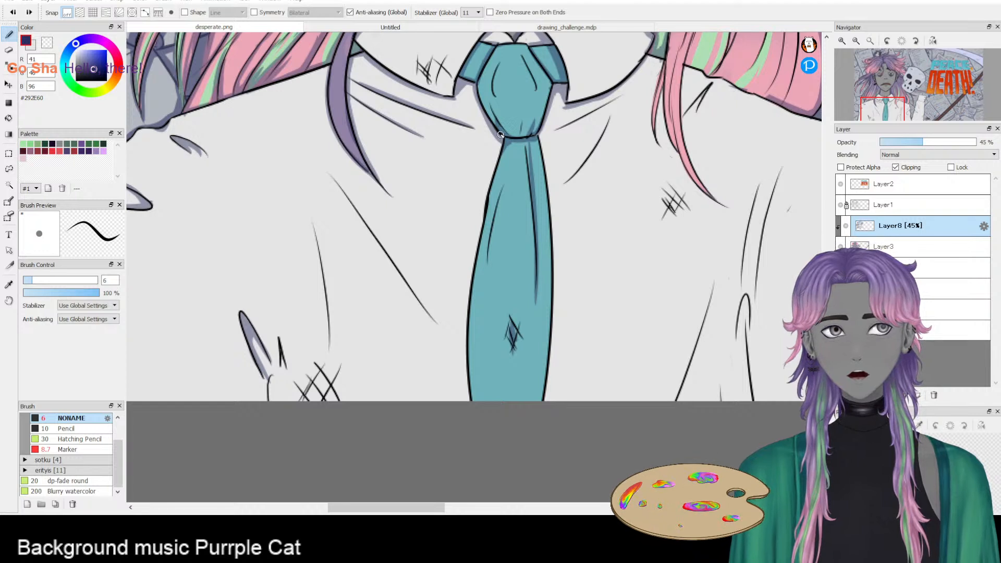
- Shade the shirt along the tie's edge on the hatched collar side down to the canvas bottom, and trim the shadow
drag(492, 171, 465, 268)
drag(484, 209, 470, 331)
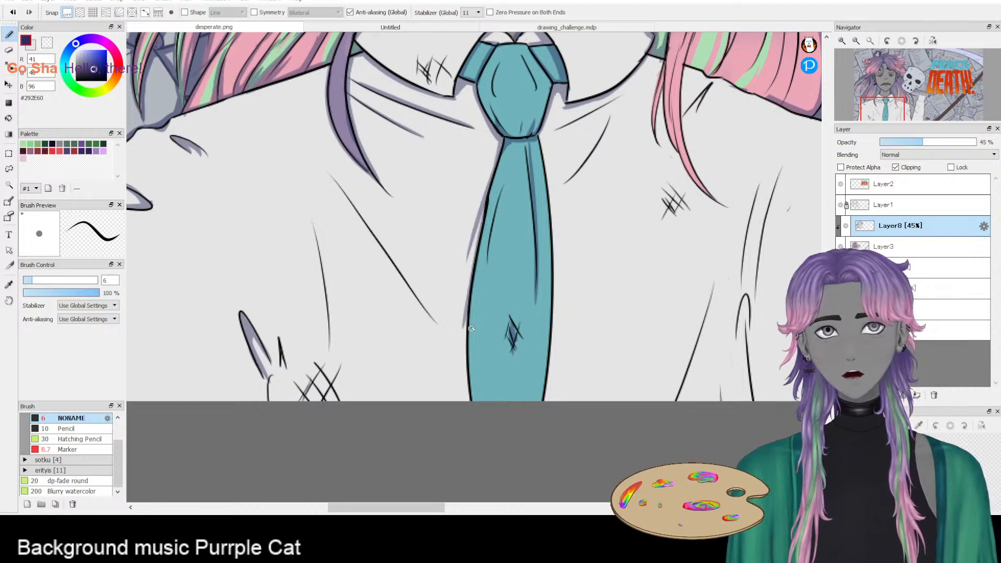
mouse_move(487, 206)
mouse_down()
mouse_move(466, 276)
mouse_move(465, 340)
mouse_up()
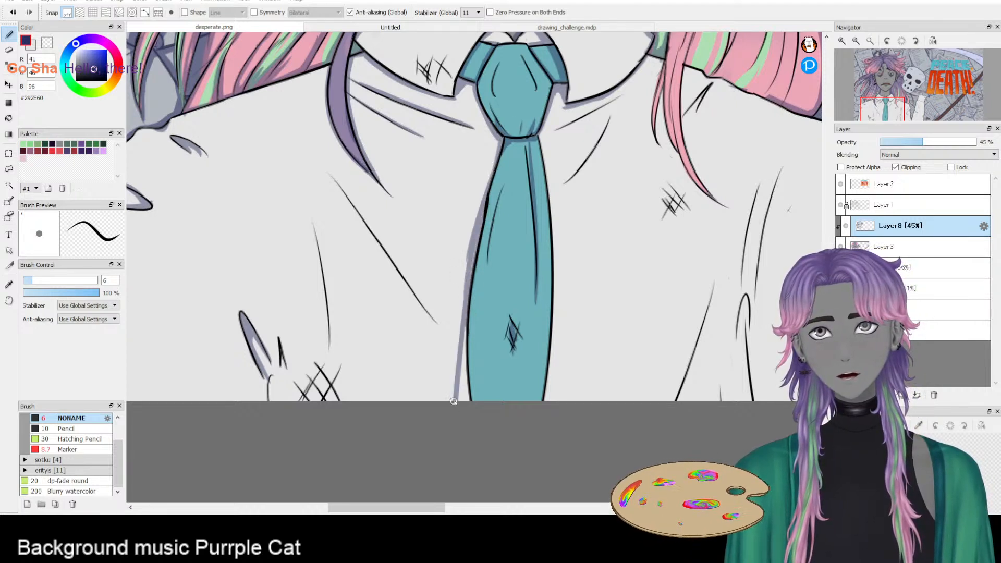
key(e)
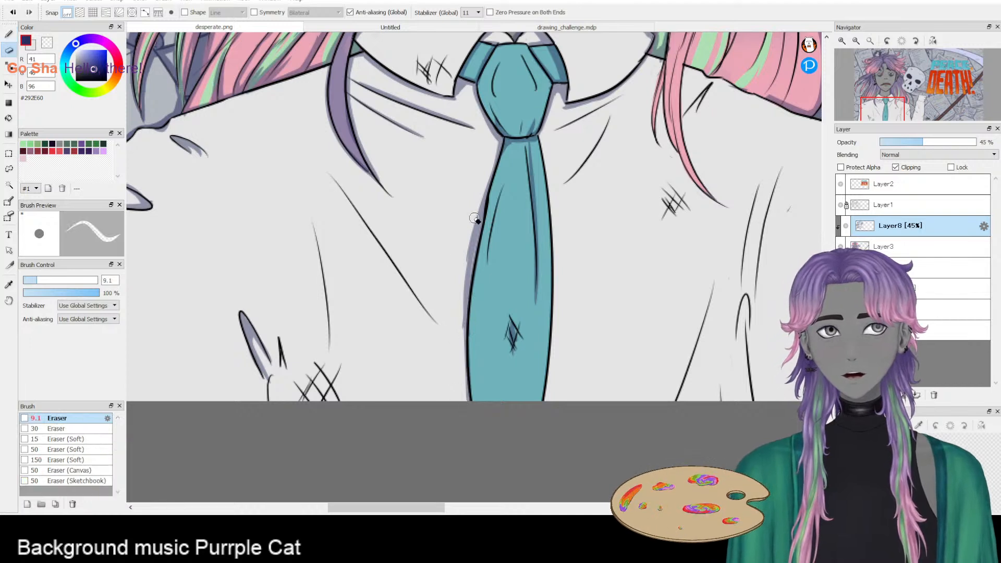
key(b)
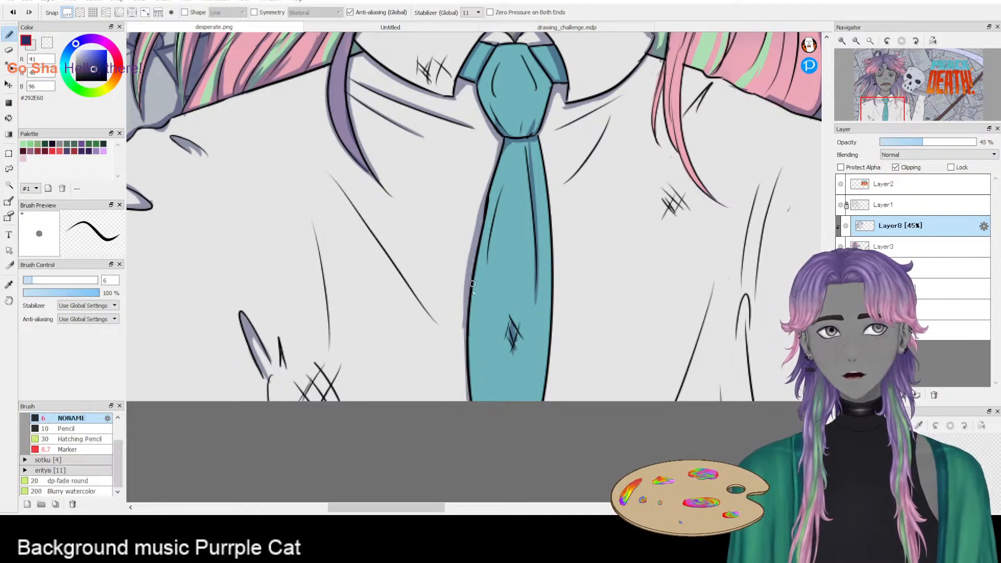
key(e)
key(b)
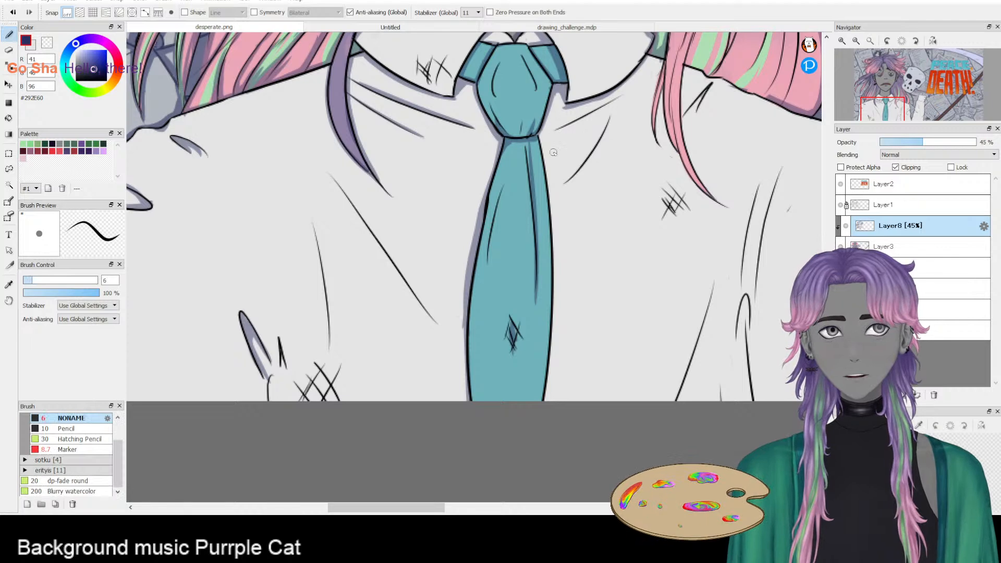
- Shade the shirt along the tie's skull-side edge from the knot to the canvas bottom, mirroring the view
drag(542, 141, 545, 229)
key(ctrl+z)
drag(543, 144, 549, 229)
key(h)
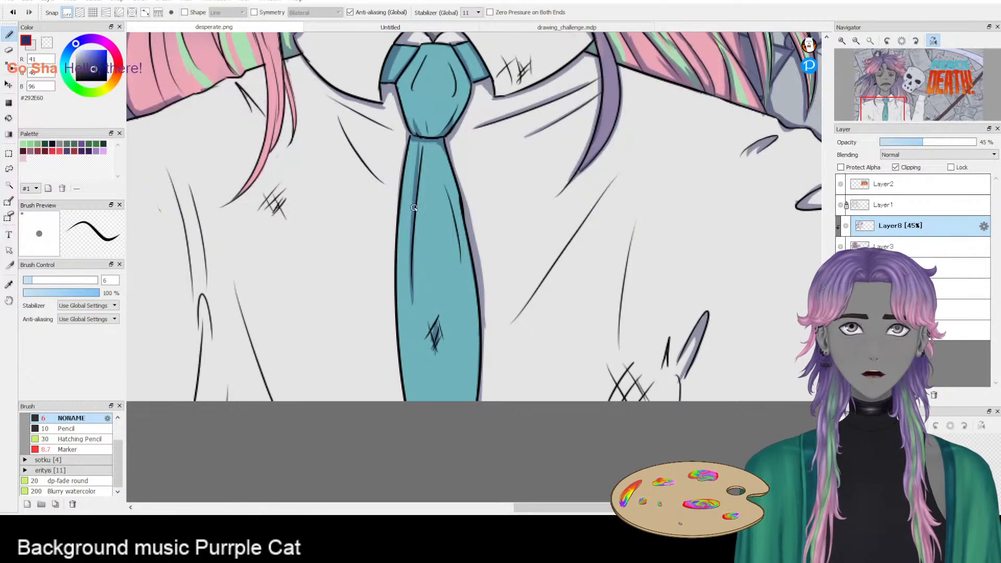
drag(404, 155, 401, 278)
drag(399, 204, 402, 348)
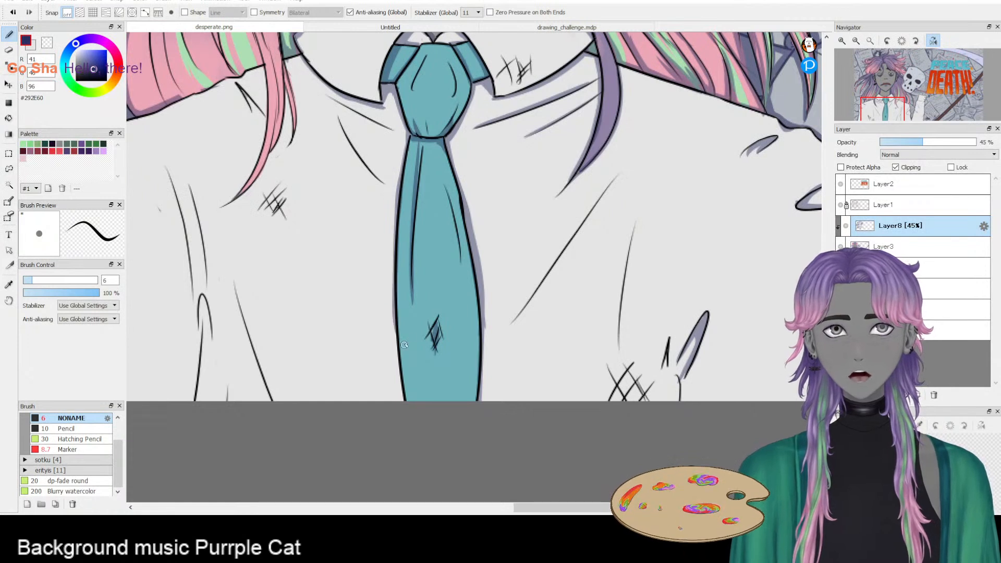
drag(399, 286, 401, 399)
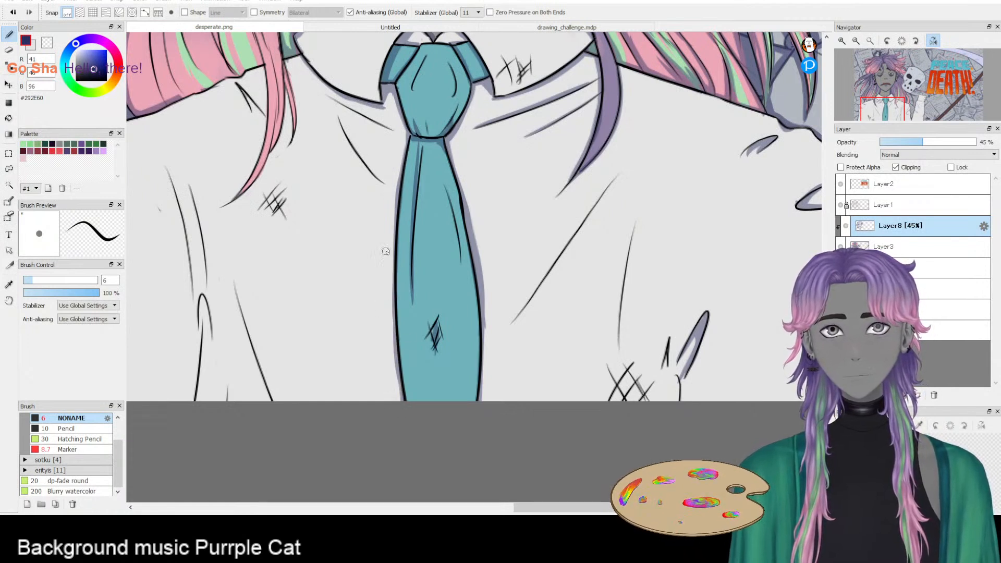
scroll(385, 264, up, 2)
drag(441, 251, 434, 376)
key(ctrl+z)
mouse_move(440, 243)
mouse_down()
mouse_move(432, 396)
mouse_move(447, 359)
mouse_move(442, 376)
mouse_move(433, 349)
mouse_move(439, 395)
mouse_move(459, 369)
mouse_move(434, 329)
mouse_move(447, 384)
mouse_up()
key(ctrl+z)
key(e)
key(b)
- Shade along the long diagonal shirt crease between the tie and the end of the purple hair strand
drag(532, 365, 539, 236)
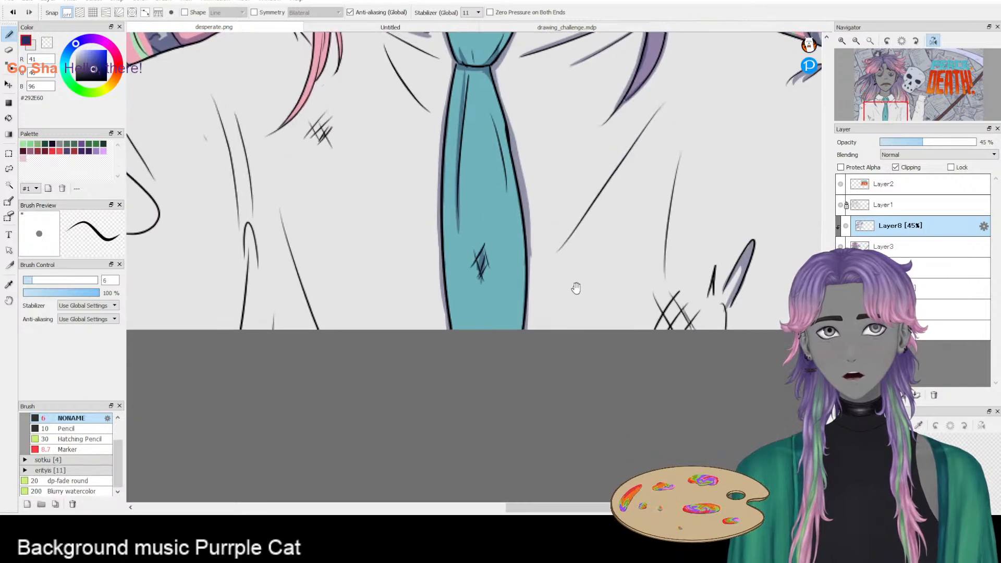
scroll(588, 233, down, 2)
mouse_move(593, 221)
mouse_down()
mouse_move(488, 363)
mouse_move(488, 391)
mouse_up()
key(ctrl+z)
key(ctrl+z)
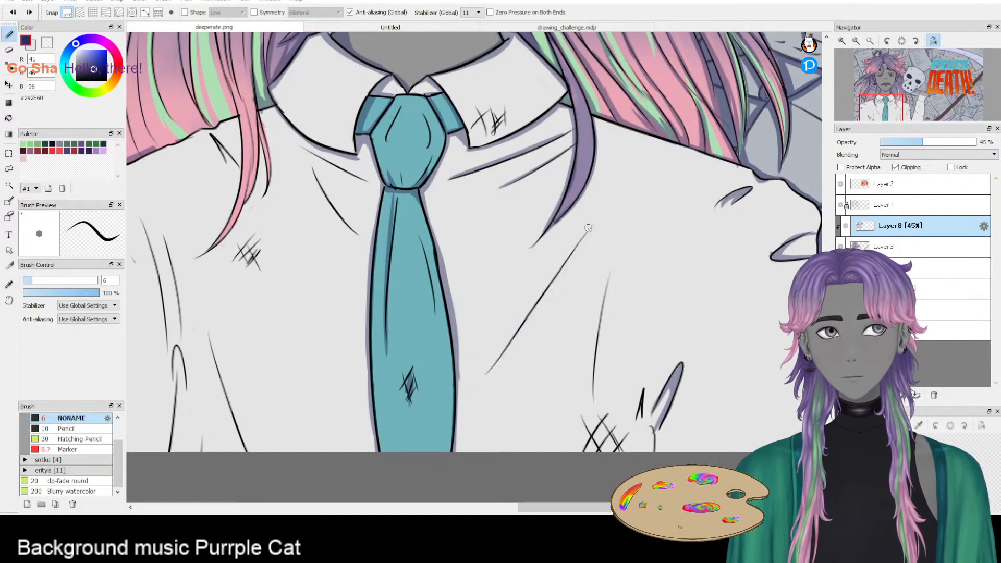
drag(588, 228, 487, 371)
- Shade along the shorter curved crease between the long diagonal crease and the torn slit in the shirt
drag(618, 263, 597, 395)
key(ctrl+z)
mouse_move(614, 264)
mouse_down()
mouse_move(601, 406)
mouse_move(599, 338)
mouse_move(600, 386)
mouse_up()
key(ctrl+z)
key(ctrl+z)
drag(599, 319, 597, 391)
key(ctrl+z)
key(ctrl+z)
drag(613, 276, 598, 406)
key(ctrl+z)
key(ctrl+z)
drag(612, 271, 597, 400)
- Shade the inside of the rounded fabric flap on the sleeve facing the raised arm and unmirror the canvas
drag(373, 432, 593, 346)
drag(438, 348, 594, 425)
mouse_move(411, 274)
mouse_down()
mouse_move(431, 299)
mouse_move(405, 283)
mouse_move(460, 331)
mouse_up()
key(ctrl+z)
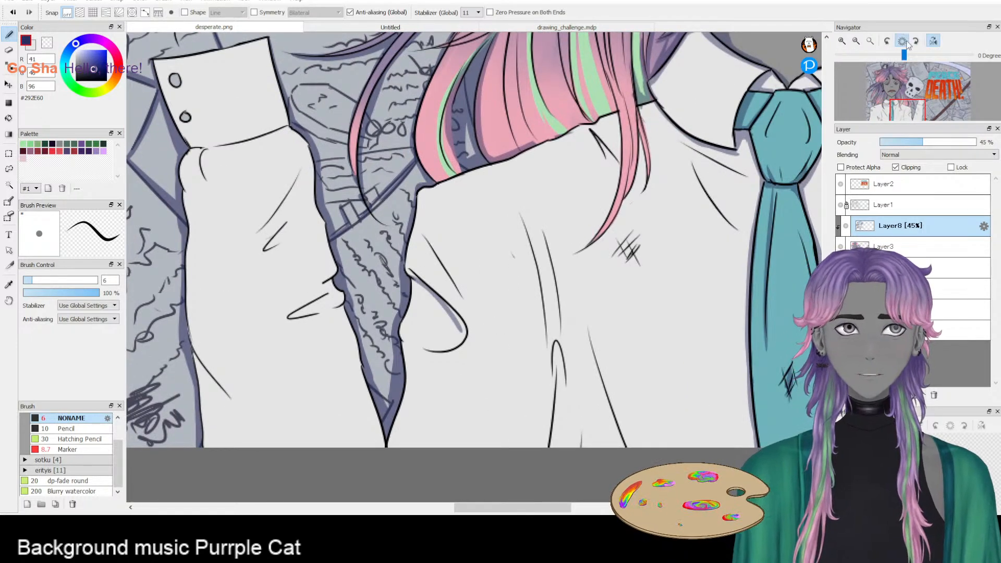
click(933, 40)
drag(539, 273, 495, 306)
key(ctrl+z)
key(ctrl+z)
key(ctrl+z)
key(ctrl+z)
- Shade the shirt's outer edge from the rounded flap down to where it meets the raised sleeve
mouse_move(540, 270)
mouse_down()
mouse_move(497, 306)
mouse_move(497, 332)
mouse_move(487, 322)
mouse_move(488, 336)
mouse_move(505, 303)
mouse_move(501, 345)
mouse_move(490, 327)
mouse_move(497, 345)
mouse_move(498, 307)
mouse_move(505, 347)
mouse_move(490, 338)
mouse_move(519, 347)
mouse_move(491, 345)
mouse_move(540, 340)
mouse_up()
mouse_move(536, 282)
mouse_down()
mouse_move(549, 329)
mouse_move(542, 314)
mouse_move(540, 367)
mouse_up()
mouse_move(544, 331)
mouse_down()
mouse_move(547, 395)
mouse_move(564, 386)
mouse_move(544, 340)
mouse_move(541, 368)
mouse_move(550, 325)
mouse_move(549, 407)
mouse_move(546, 388)
mouse_move(557, 431)
mouse_up()
drag(544, 396, 552, 455)
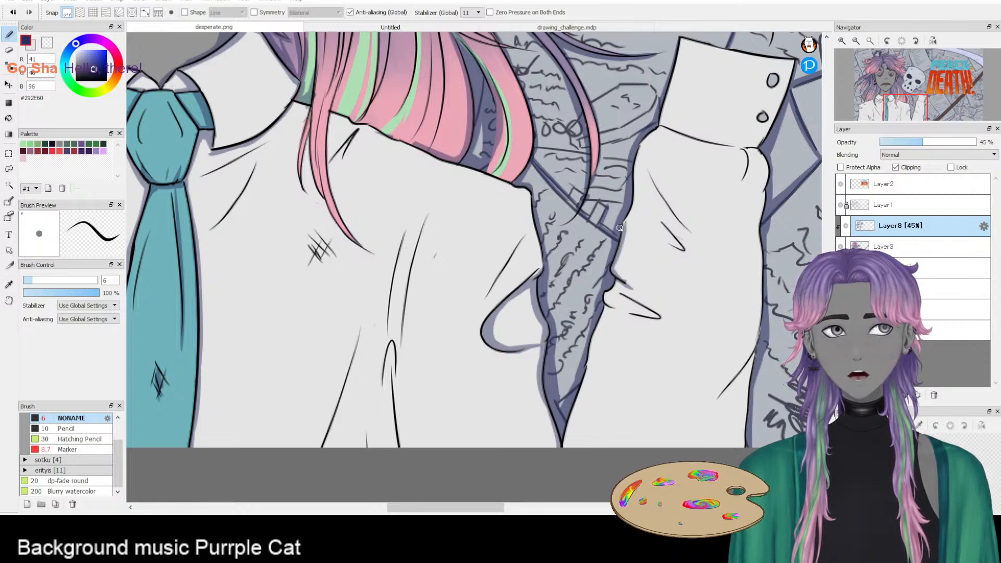
- Shade the slanted creases on the raised sleeve and the small fold just below its cuff
scroll(655, 275, up, 2)
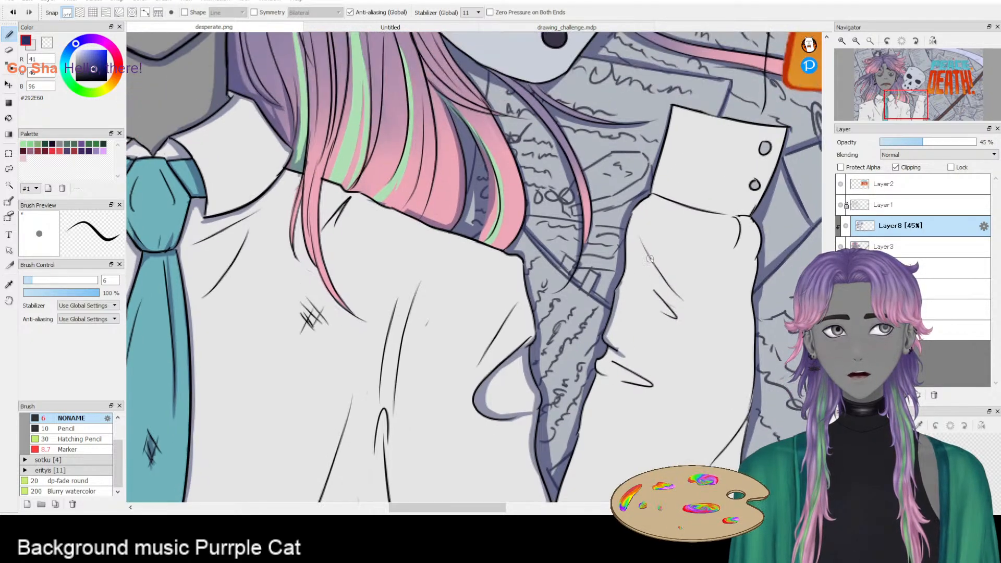
mouse_move(654, 196)
mouse_down()
mouse_move(630, 221)
mouse_move(616, 288)
mouse_move(676, 316)
mouse_up()
key(ctrl+z)
mouse_move(636, 238)
mouse_down()
mouse_move(695, 308)
mouse_move(652, 276)
mouse_move(682, 293)
mouse_up()
key(ctrl+z)
key(ctrl+z)
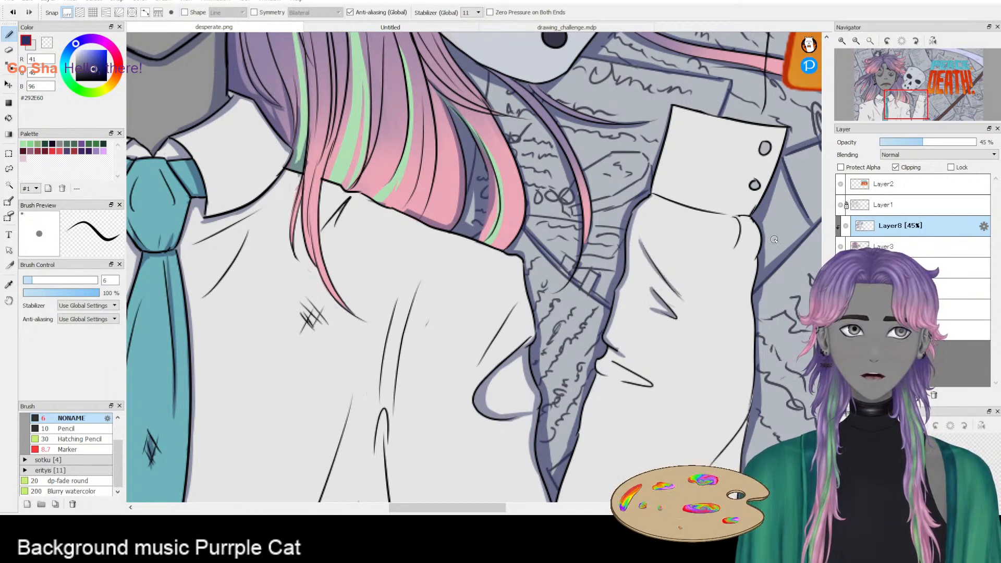
drag(747, 230, 734, 286)
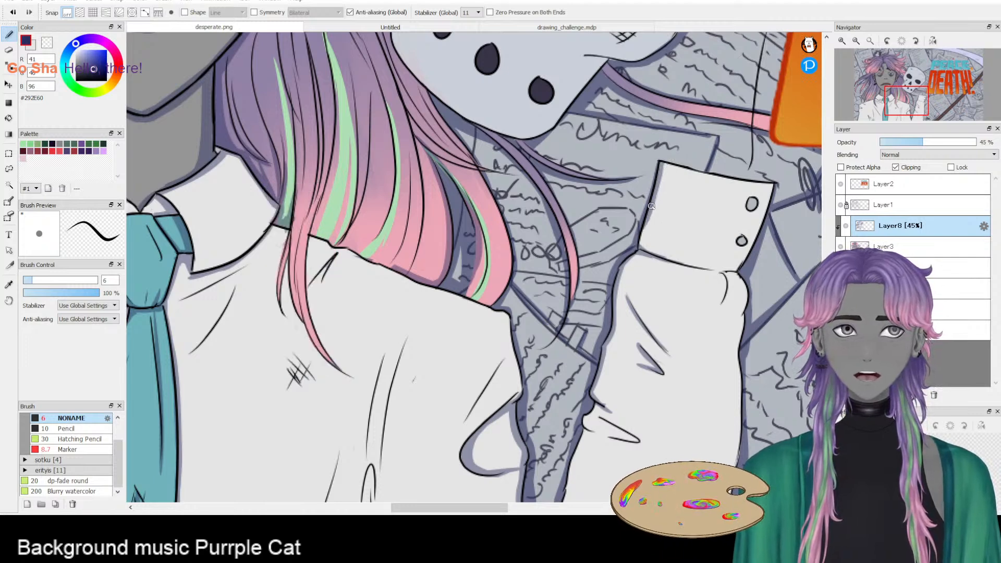
- Shade along the seam beneath the raised sleeve's cuff and down the cuff's buttoned edge
mouse_move(689, 268)
mouse_down()
mouse_move(732, 272)
mouse_move(755, 245)
mouse_up()
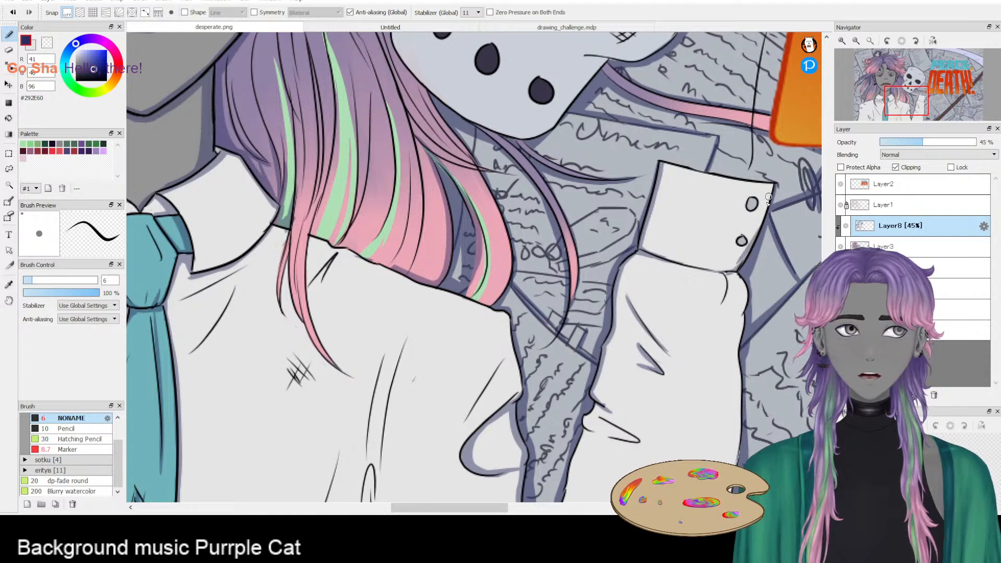
drag(773, 183, 739, 263)
key(ctrl+z)
key(ctrl+z)
drag(771, 185, 743, 262)
mouse_move(772, 183)
mouse_down()
mouse_move(716, 301)
mouse_move(742, 311)
mouse_move(742, 323)
mouse_up()
key(ctrl+z)
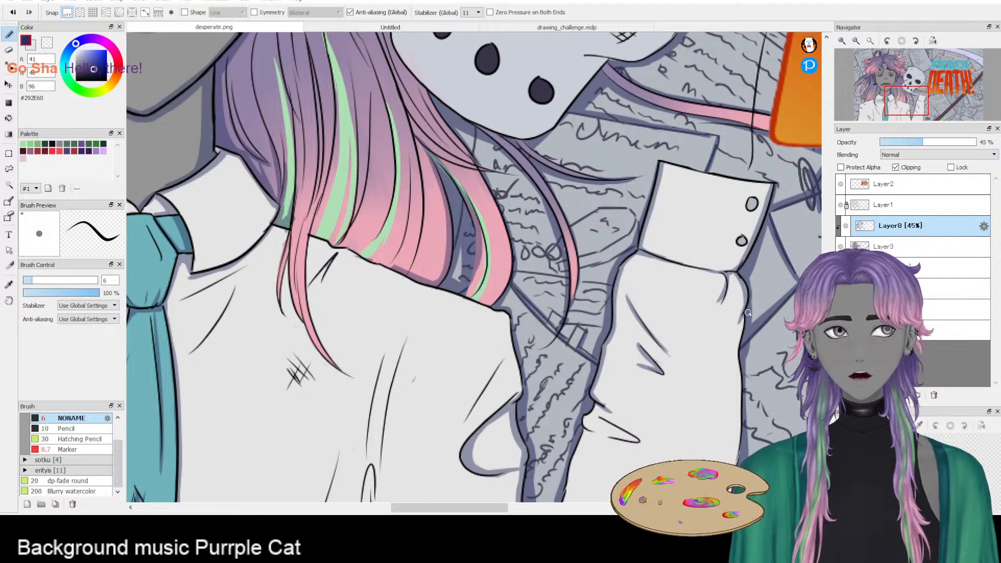
- Shade the raised sleeve's outer edge from below the cuff down to the canvas bottom
drag(740, 361, 636, 238)
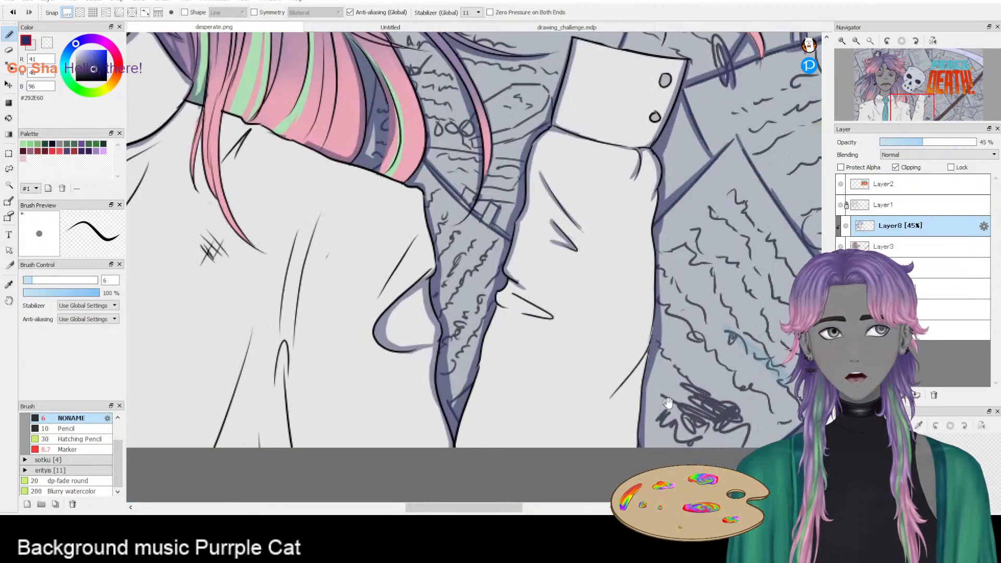
mouse_move(635, 370)
mouse_down()
mouse_move(636, 362)
mouse_move(641, 424)
mouse_up()
drag(650, 250, 648, 347)
drag(660, 192, 653, 245)
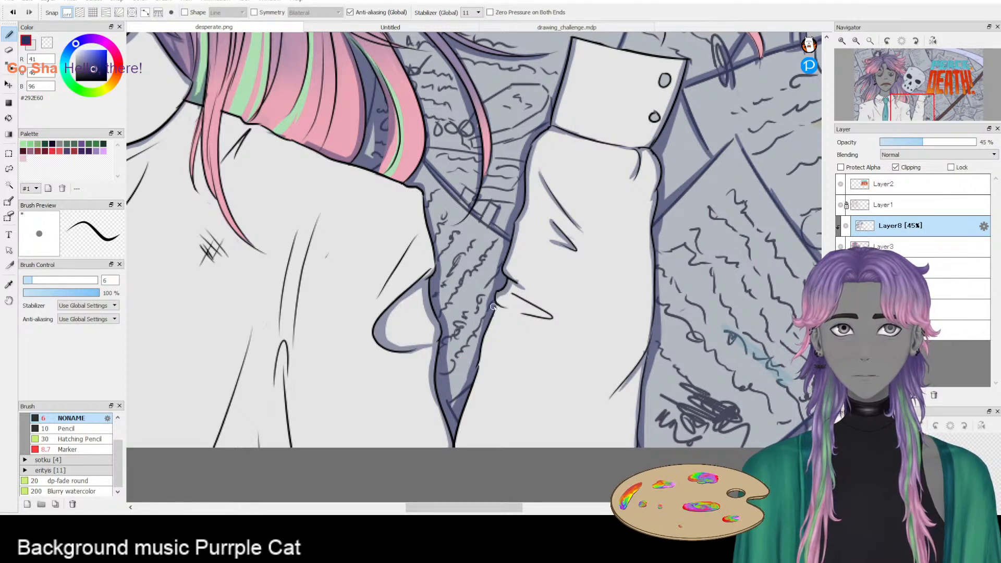
- Shade the small pointed fold on the raised sleeve and the sleeve's inner edge below it
drag(496, 308, 546, 318)
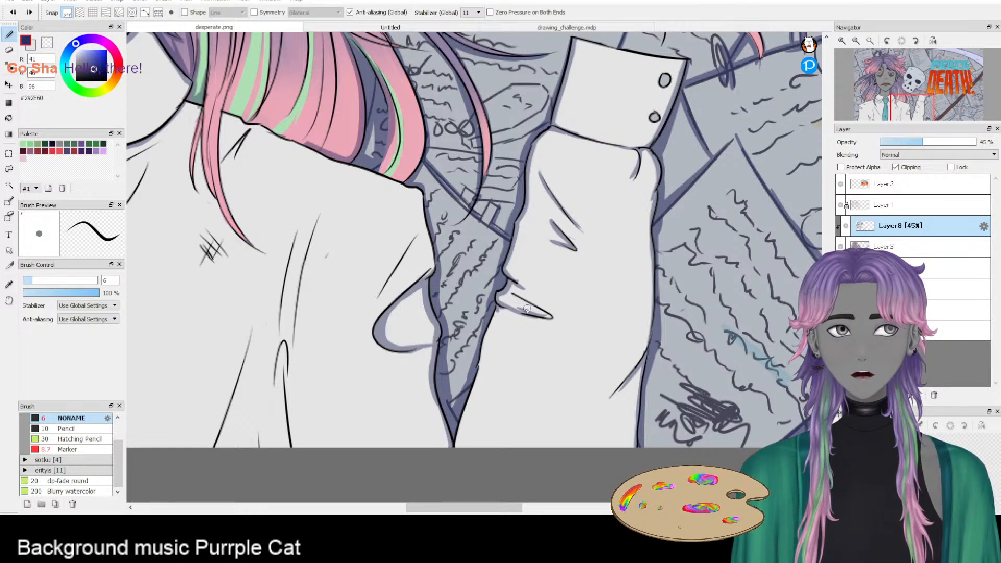
mouse_move(547, 314)
mouse_down()
mouse_move(511, 309)
mouse_move(491, 355)
mouse_up()
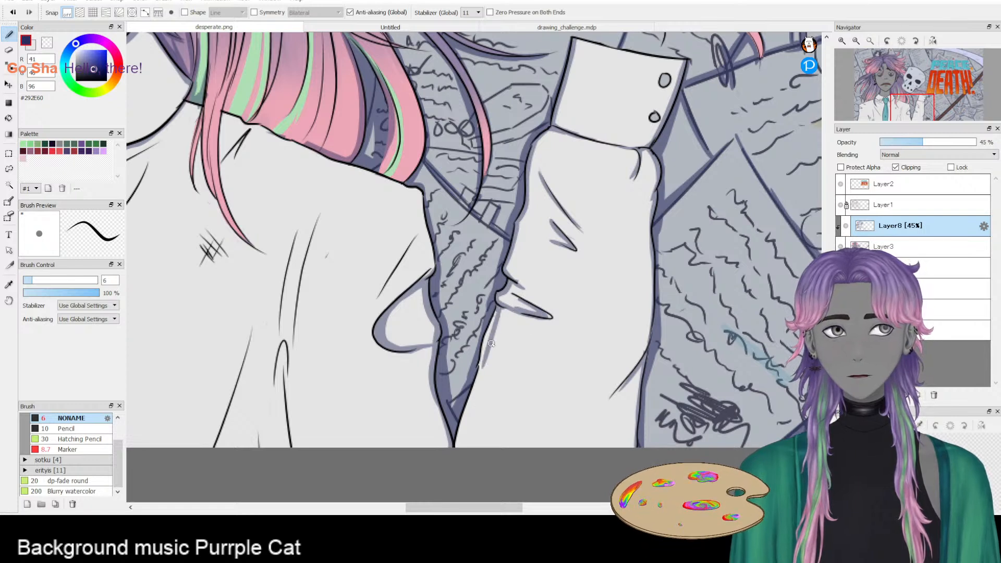
drag(495, 308, 466, 399)
drag(486, 355, 458, 434)
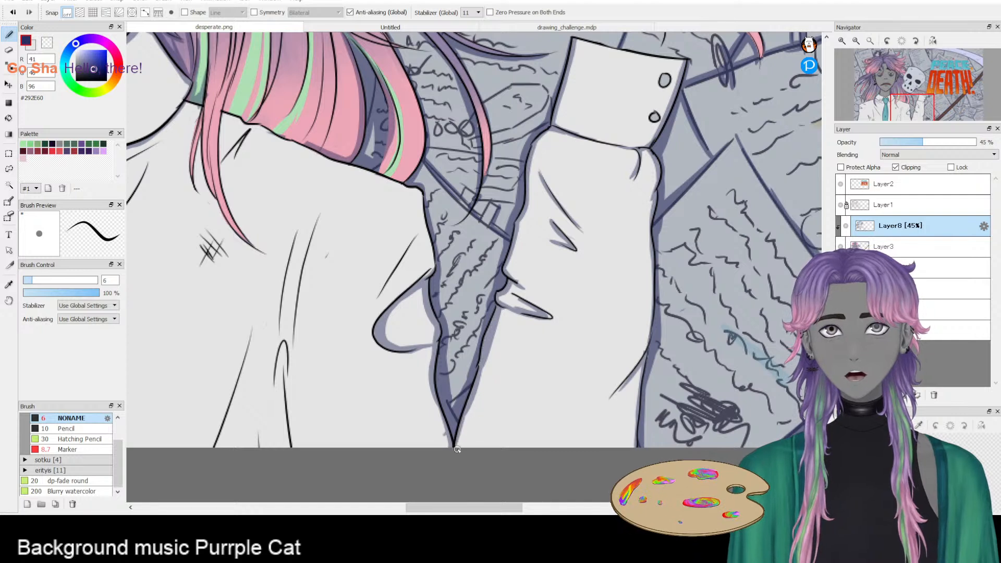
- Clean up the shading along the raised sleeve's inner edge and where it meets the shirt at the canvas bottom
key(e)
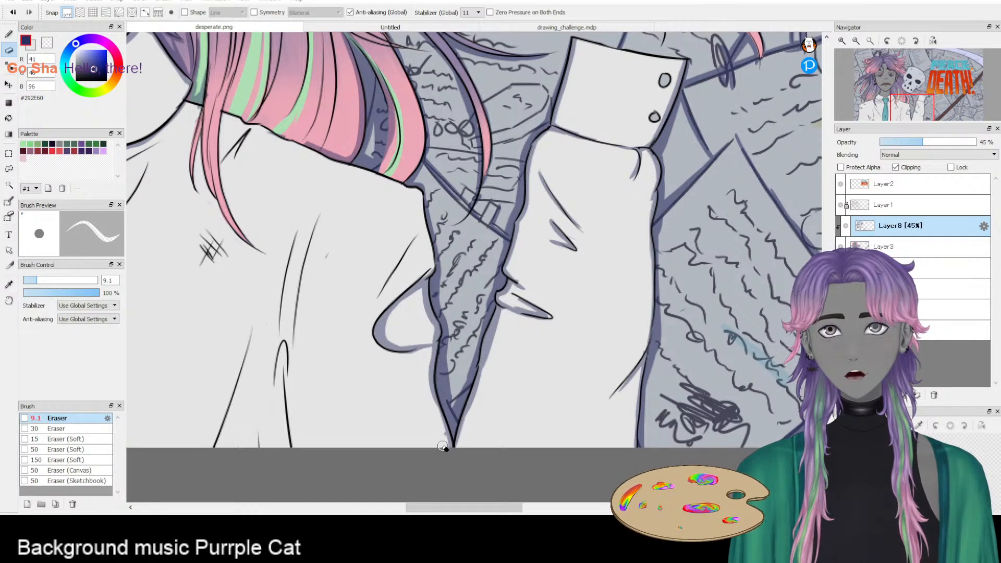
drag(501, 315, 488, 365)
key(b)
key(e)
drag(441, 393, 455, 456)
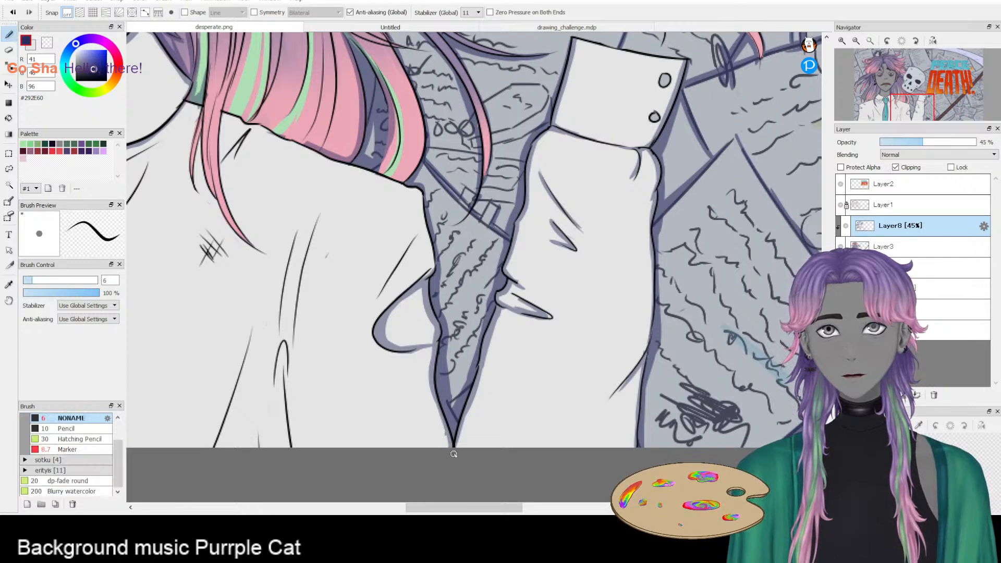
- Shade the narrow pointed fold near the shirt's bottom edge and its long line down to the canvas bottom
drag(364, 404, 641, 384)
mouse_move(563, 326)
mouse_down()
mouse_move(564, 365)
mouse_move(553, 364)
mouse_move(563, 364)
mouse_up()
key(ctrl+z)
mouse_move(564, 321)
mouse_down()
mouse_move(568, 369)
mouse_move(562, 338)
mouse_up()
key(ctrl+z)
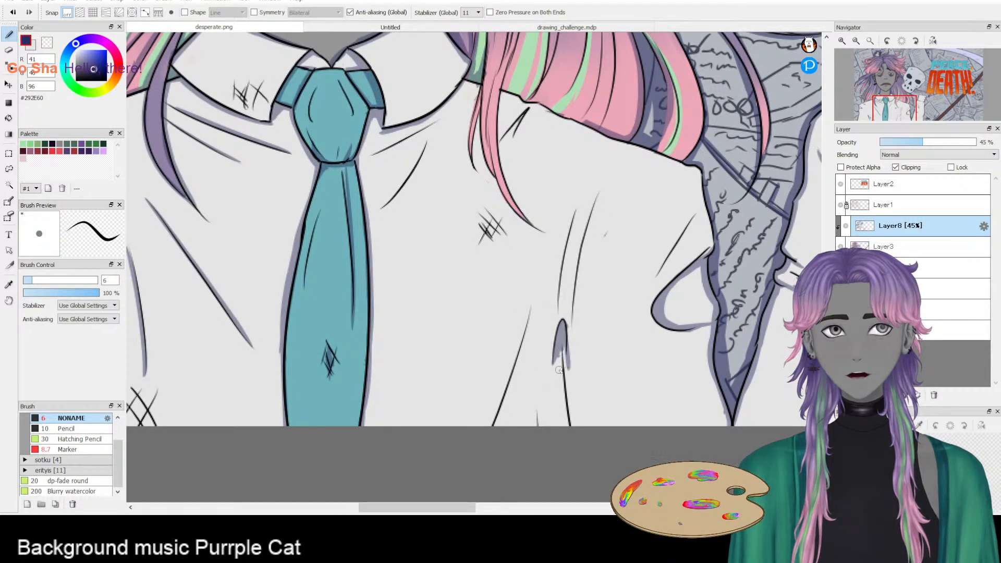
drag(558, 346, 564, 391)
key(ctrl+z)
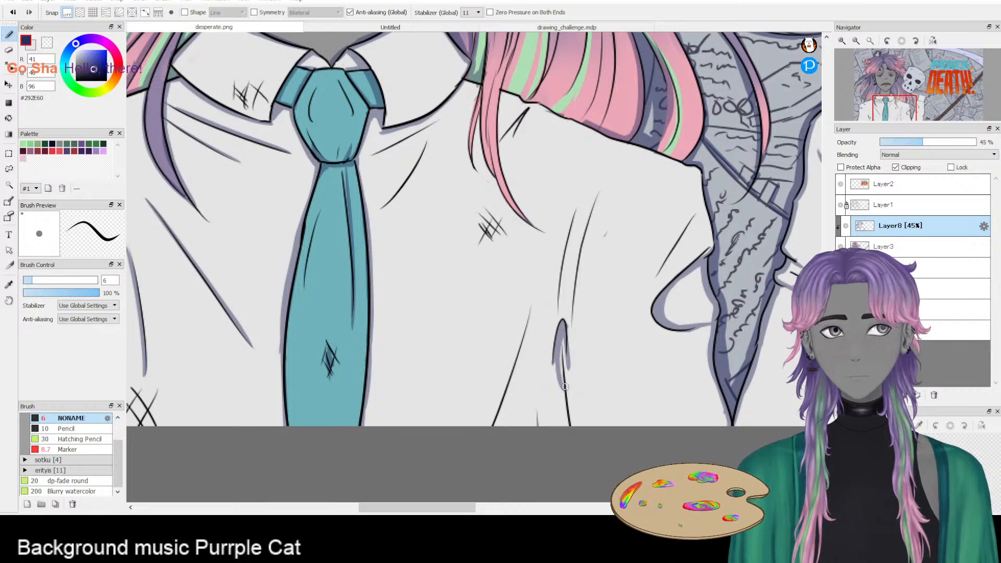
key(ctrl+z)
drag(560, 340, 569, 453)
key(ctrl+z)
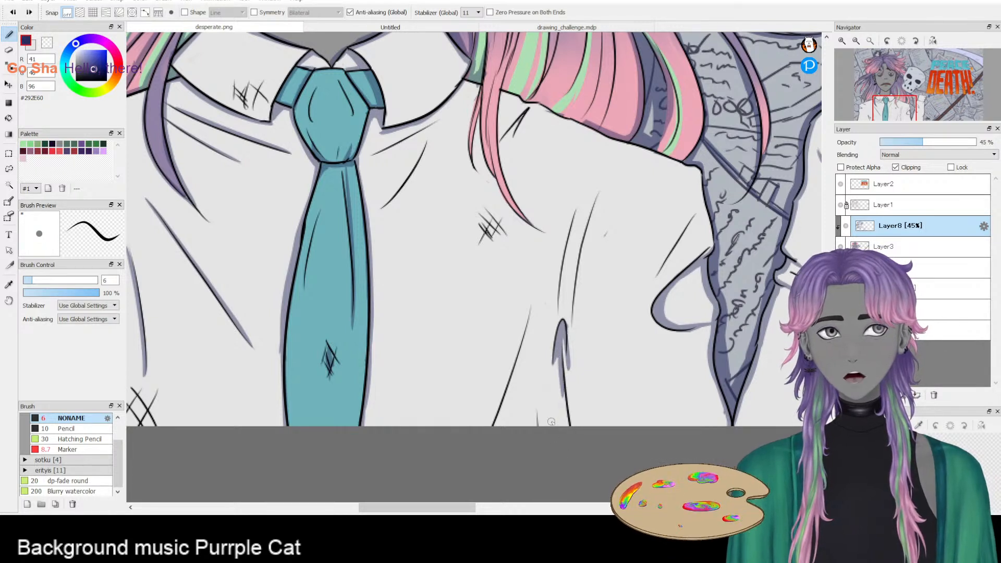
key(ctrl+z)
drag(562, 379, 571, 434)
- Shade the slanted crease beside the narrow fold and the short crease at the canvas bottom
drag(534, 303, 493, 434)
key(ctrl+z)
drag(534, 308, 491, 433)
drag(541, 399, 538, 432)
- Shade the paired long creases above the narrow fold and the diagonal crease above the sleeve's elbow fold
mouse_move(575, 224)
mouse_down()
mouse_move(588, 299)
mouse_move(575, 389)
mouse_up()
key(ctrl+z)
mouse_move(593, 286)
mouse_down()
mouse_move(575, 391)
mouse_move(587, 397)
mouse_up()
key(ctrl+z)
drag(710, 292, 672, 350)
key(ctrl+z)
drag(711, 289, 682, 338)
drag(611, 287, 589, 388)
- Shade the shirt crease running directly beneath the collar beside the tie knot
drag(425, 380, 616, 327)
drag(650, 171, 608, 290)
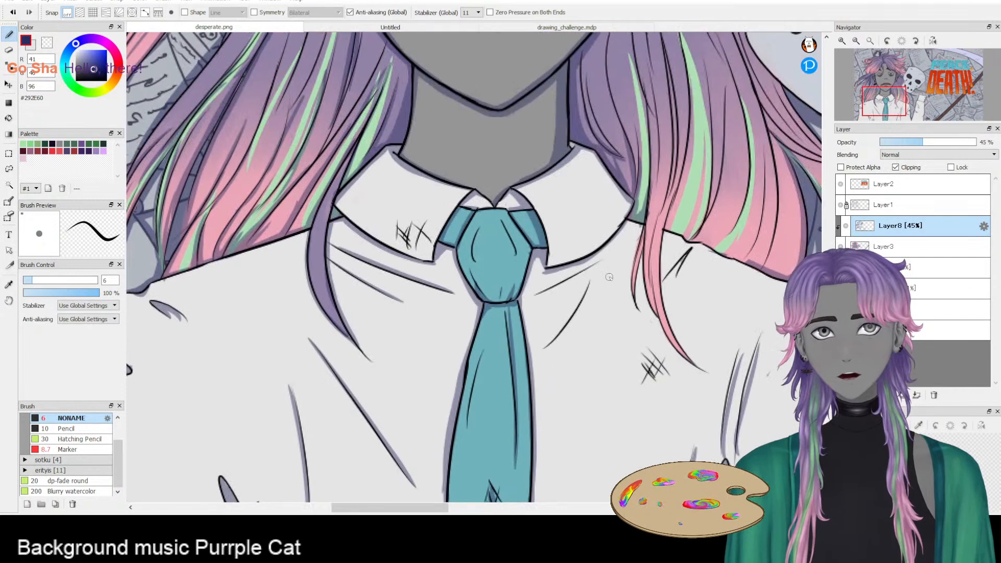
mouse_move(545, 292)
mouse_down()
mouse_move(610, 254)
mouse_move(539, 297)
mouse_up()
key(ctrl+z)
key(ctrl+z)
drag(597, 262, 534, 296)
- Shade the lower curved crease beside the tie knot and the short shoulder crease below the hair
drag(591, 283, 552, 338)
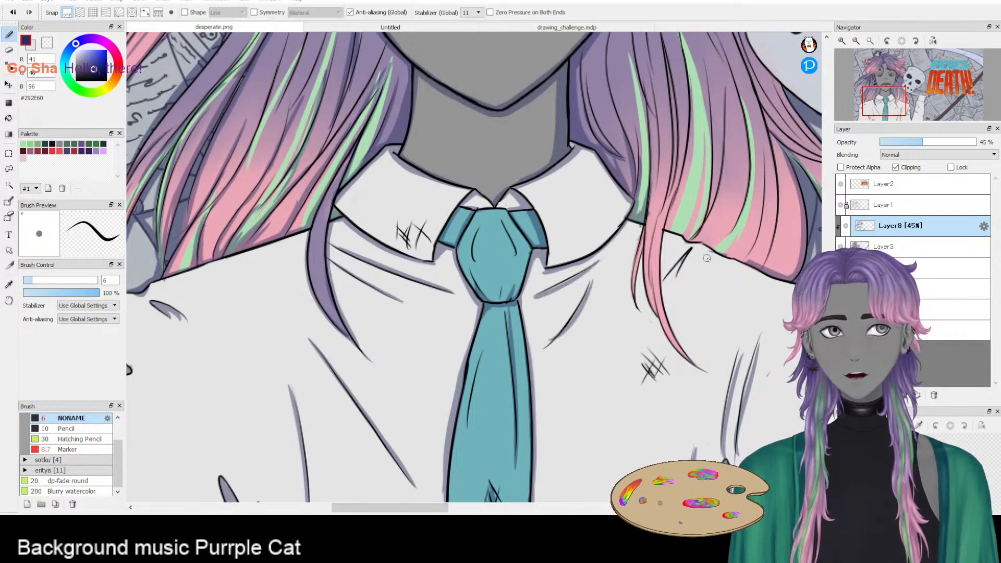
key(ctrl+z)
key(ctrl+z)
mouse_move(561, 281)
mouse_down()
mouse_move(605, 256)
mouse_move(554, 343)
mouse_up()
key(ctrl+z)
key(ctrl+z)
drag(590, 282, 552, 339)
drag(692, 247, 669, 277)
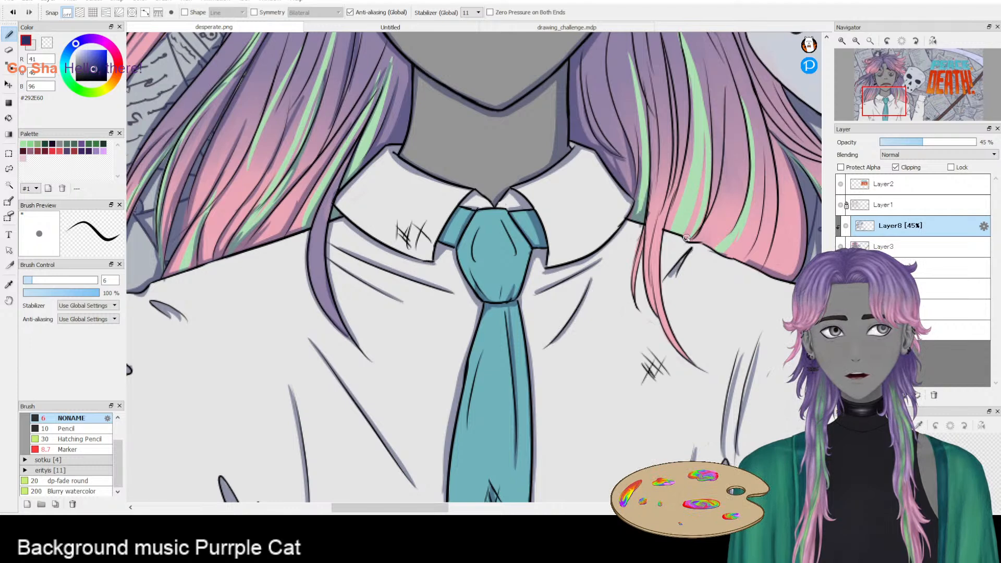
- Mirror the canvas view and shade the shirt's shoulder line beneath the pink hair tips
click(933, 41)
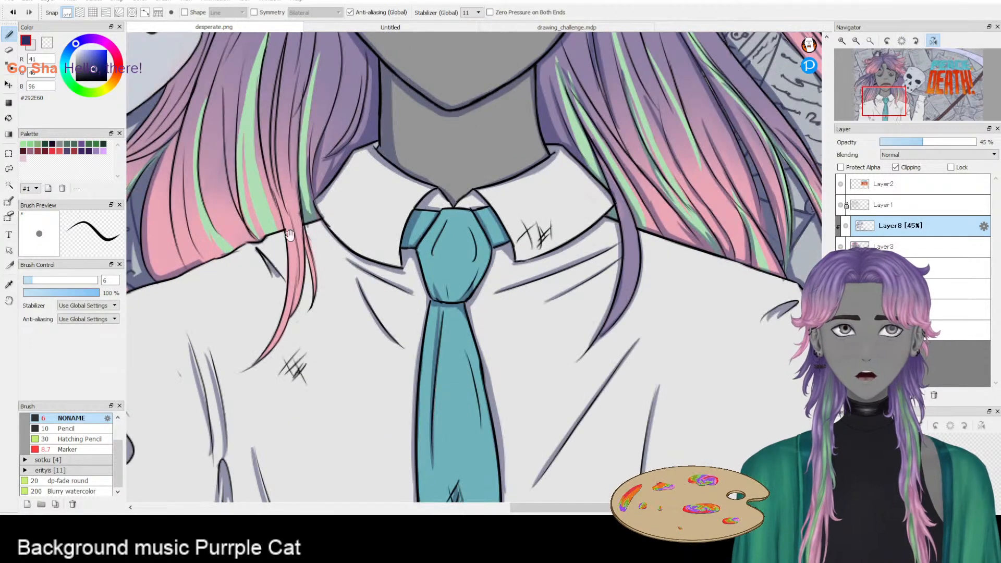
drag(274, 232, 461, 250)
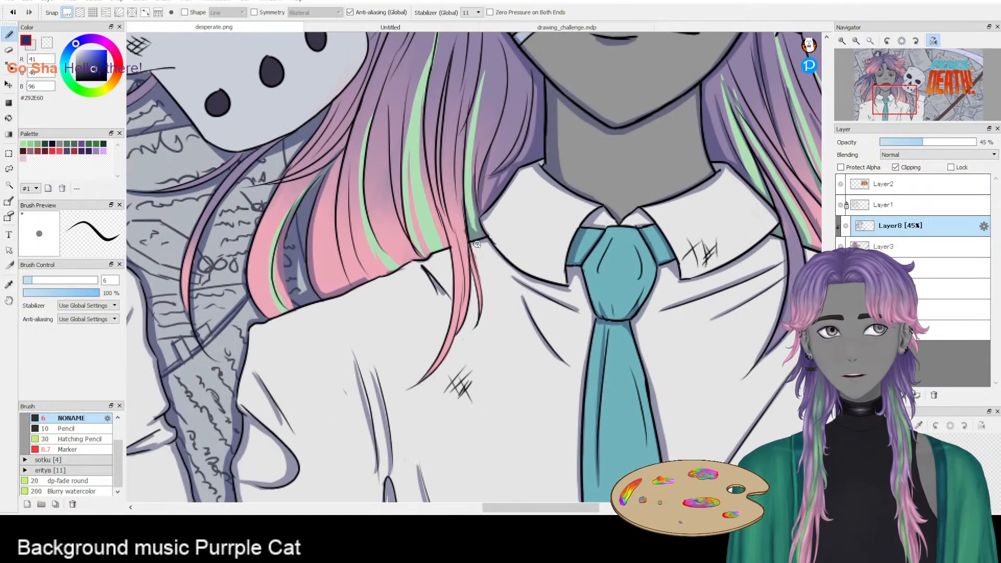
drag(439, 249, 327, 298)
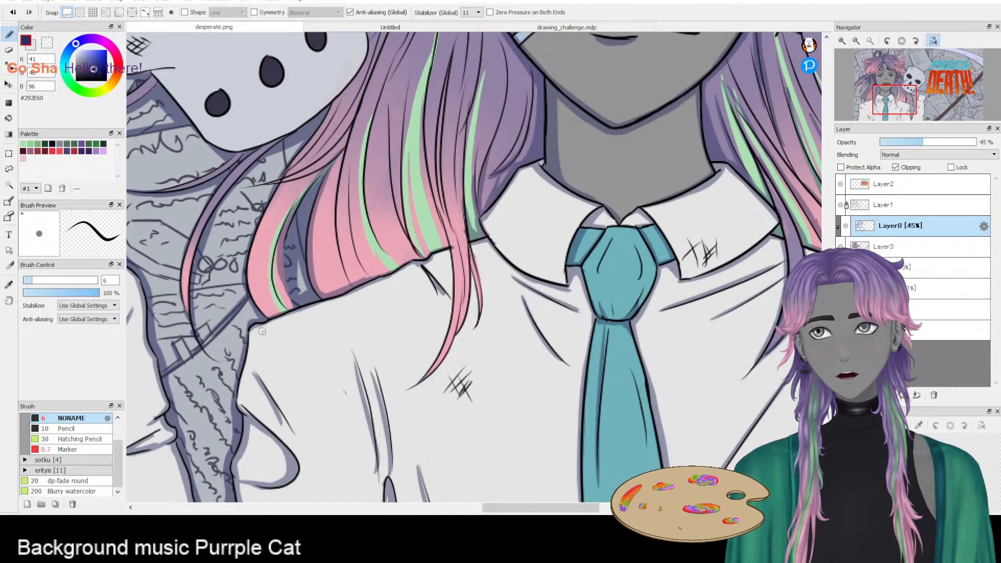
- Nudge the 56% opacity layer beneath Layer3 down by 3 pixels
scroll(264, 327, down, 4)
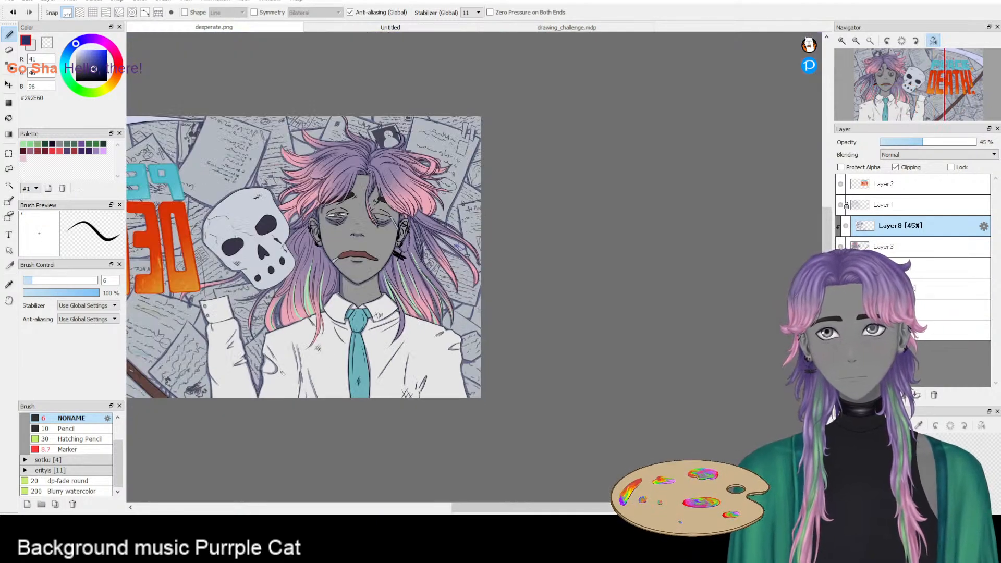
scroll(281, 376, down, 1)
drag(302, 356, 442, 322)
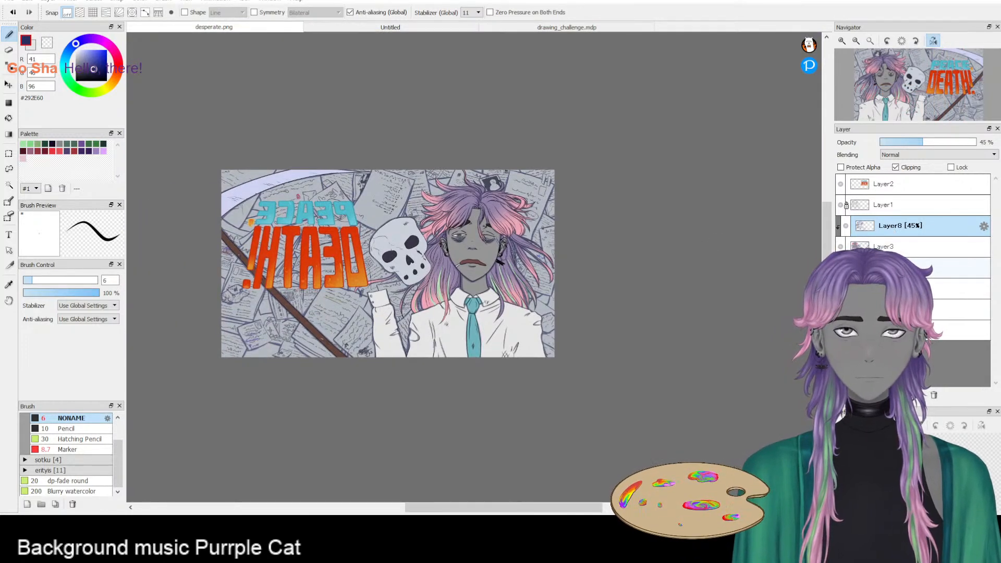
click(912, 267)
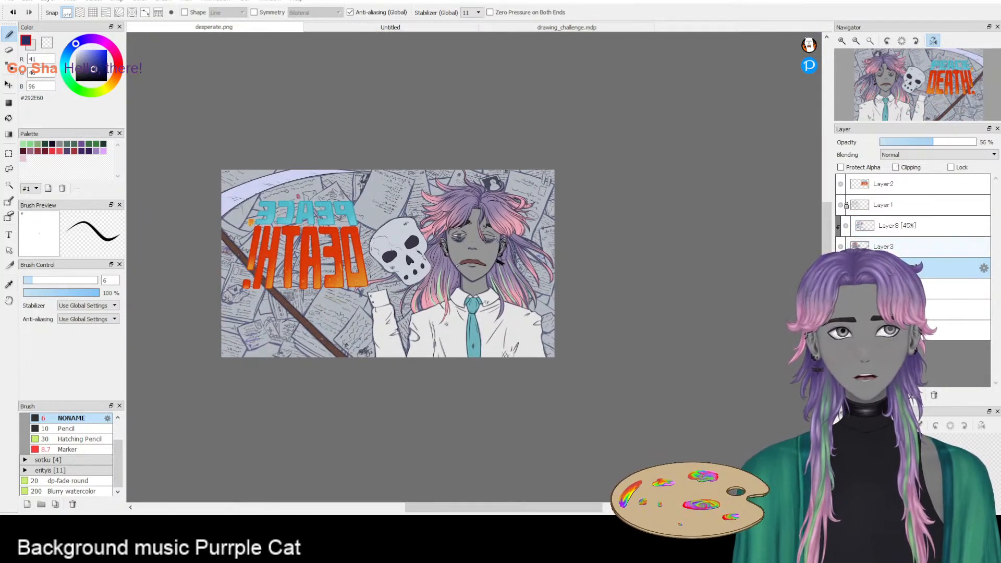
click(9, 85)
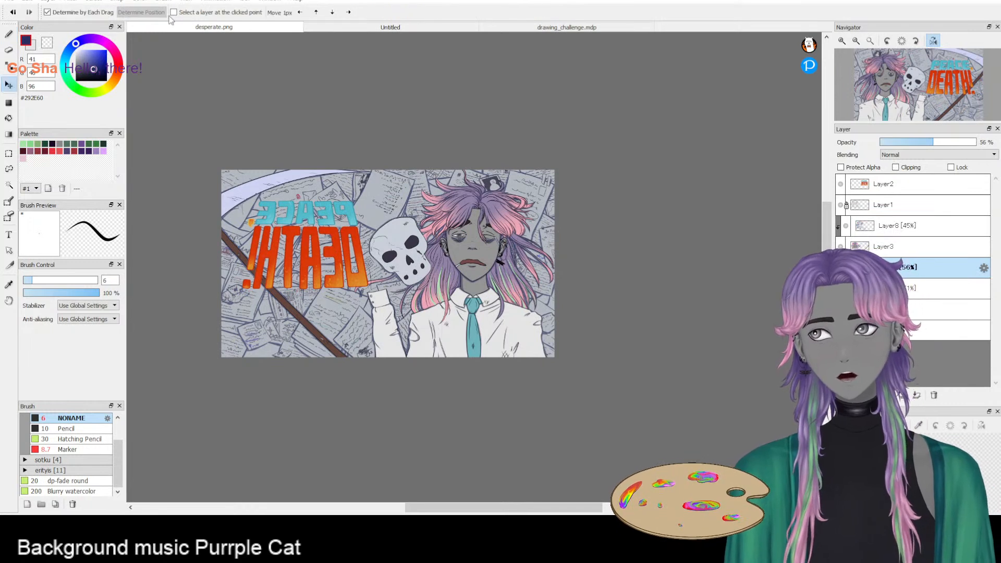
click(332, 13)
click(332, 12)
click(332, 13)
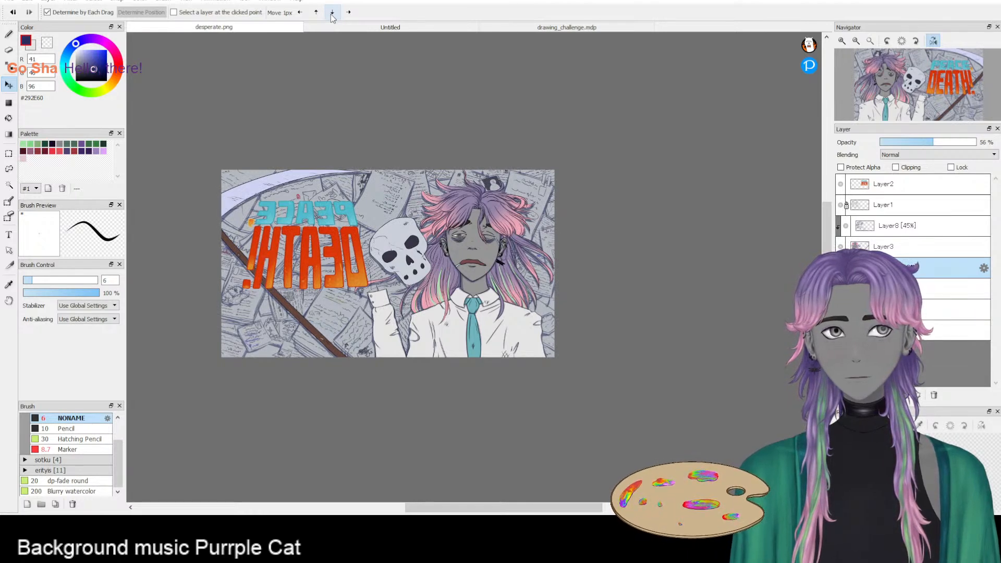
- Shade the underside of the white stick in the character's mouth with the brush on Layer8
scroll(414, 211, up, 5)
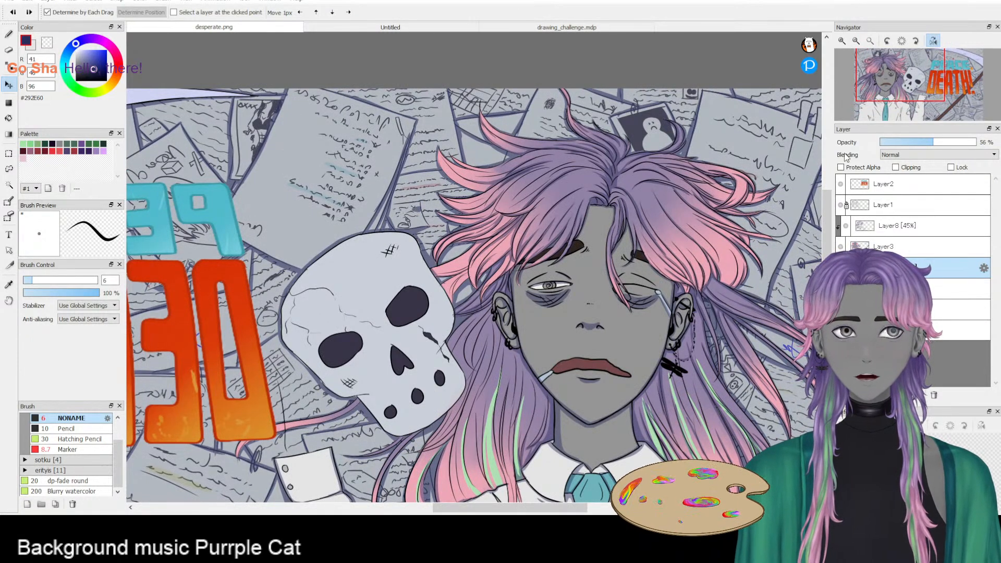
click(8, 34)
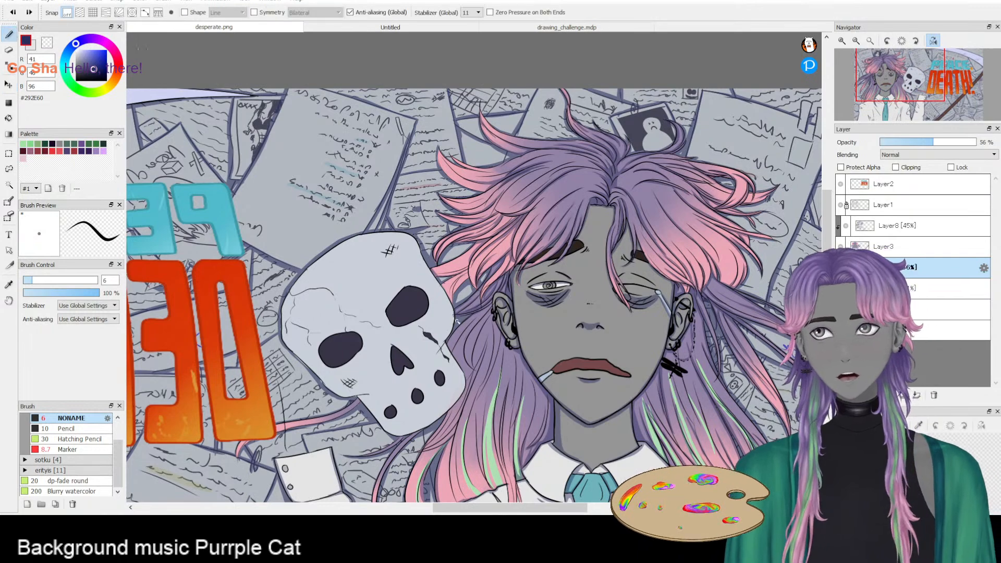
scroll(595, 399, up, 4)
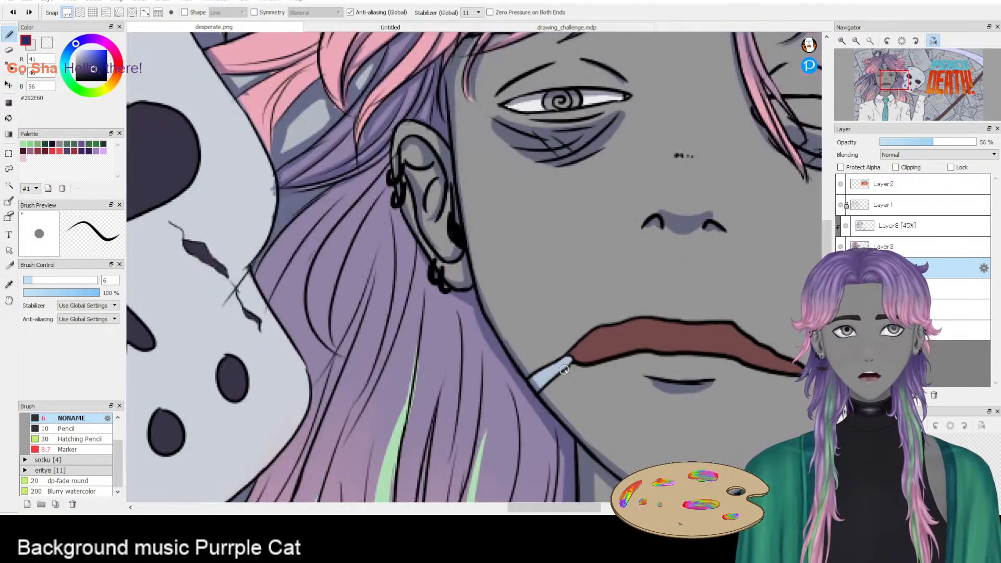
click(908, 228)
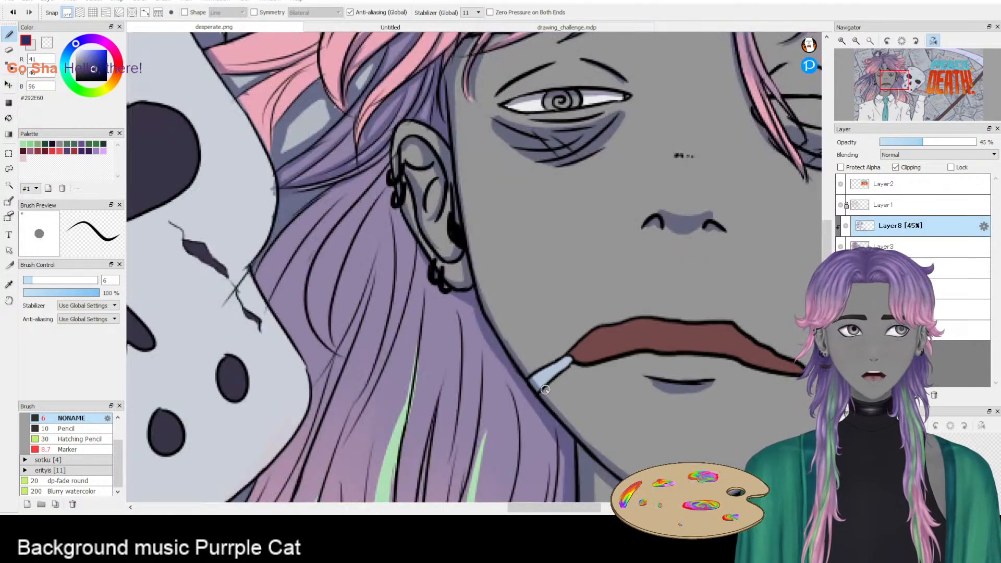
drag(572, 365, 542, 392)
key(ctrl+z)
drag(573, 361, 538, 397)
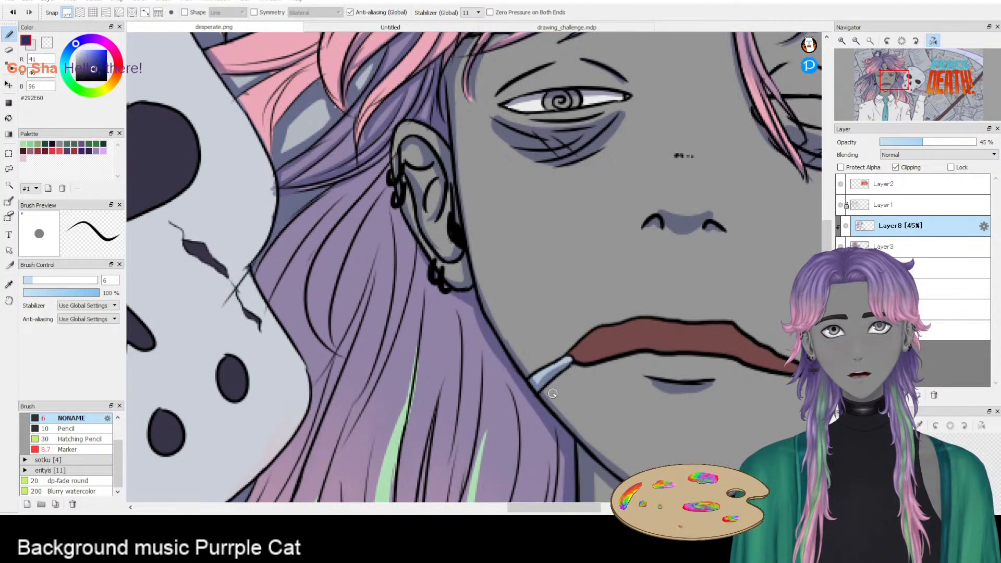
- Shade the skull's edge at the notch where the crack meets the hair
scroll(661, 328, down, 4)
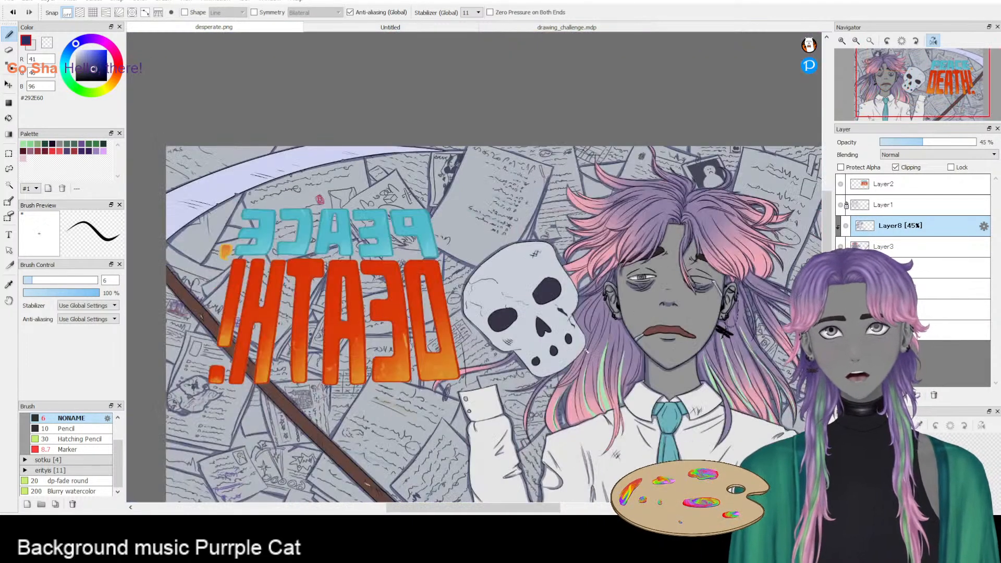
scroll(592, 346, up, 4)
drag(531, 214, 567, 265)
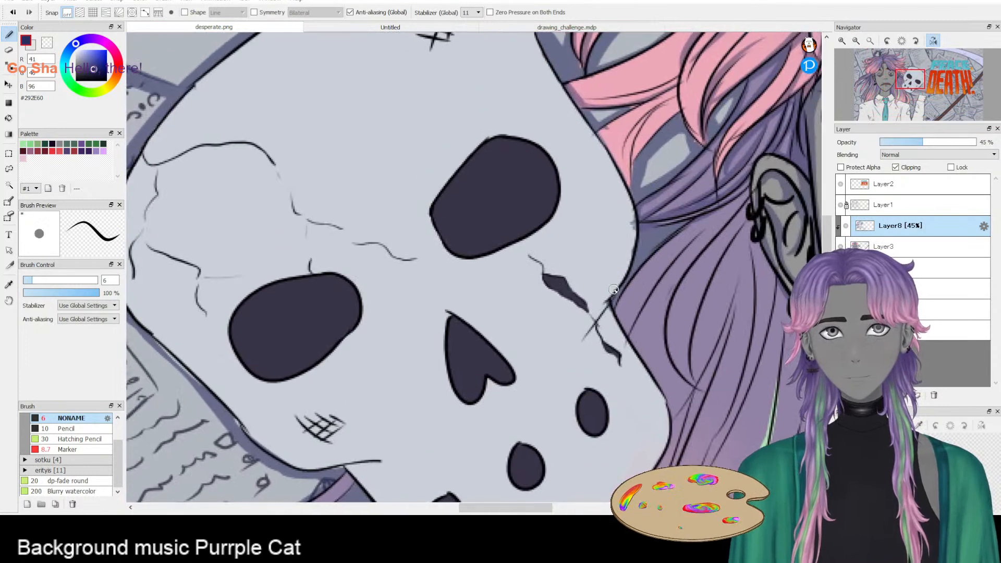
drag(597, 311, 610, 305)
mouse_move(631, 258)
mouse_down()
mouse_move(593, 311)
mouse_move(652, 367)
mouse_up()
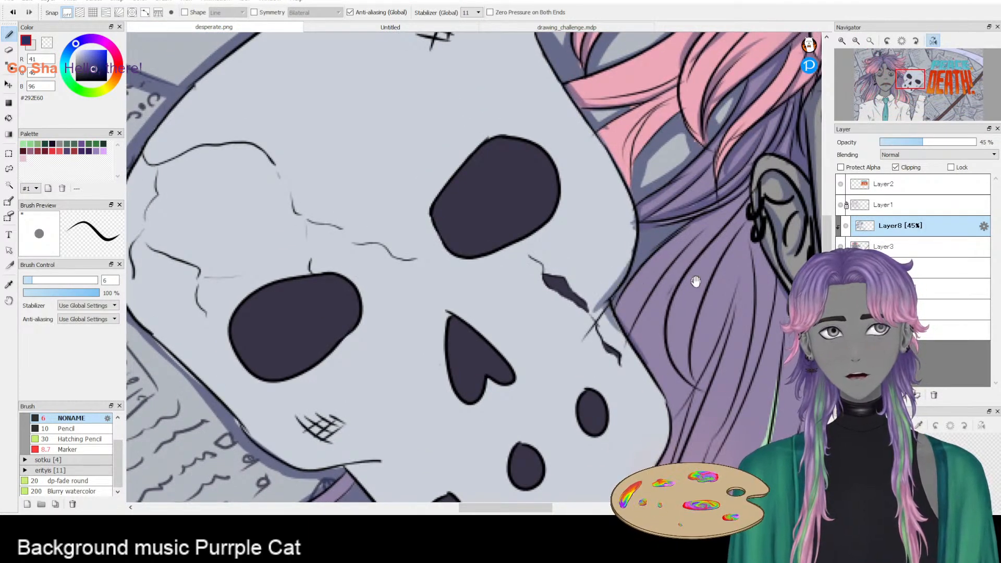
- Shade along the long purple hair strands between the skull's notch and the ear
drag(692, 285, 617, 334)
mouse_move(661, 262)
mouse_down()
mouse_move(604, 290)
mouse_move(599, 345)
mouse_up()
key(ctrl+z)
drag(663, 264, 602, 355)
drag(656, 286, 584, 386)
key(ctrl+z)
- Shade the purple hair next to the skull's notched edge and the strands below the ear
drag(611, 338, 600, 364)
mouse_move(627, 296)
mouse_down()
mouse_move(568, 367)
mouse_move(558, 404)
mouse_move(542, 396)
mouse_move(553, 372)
mouse_move(536, 371)
mouse_move(551, 375)
mouse_move(547, 348)
mouse_move(578, 336)
mouse_move(544, 388)
mouse_move(583, 324)
mouse_up()
mouse_move(555, 360)
mouse_down()
mouse_move(543, 391)
mouse_move(586, 350)
mouse_up()
drag(553, 398, 569, 367)
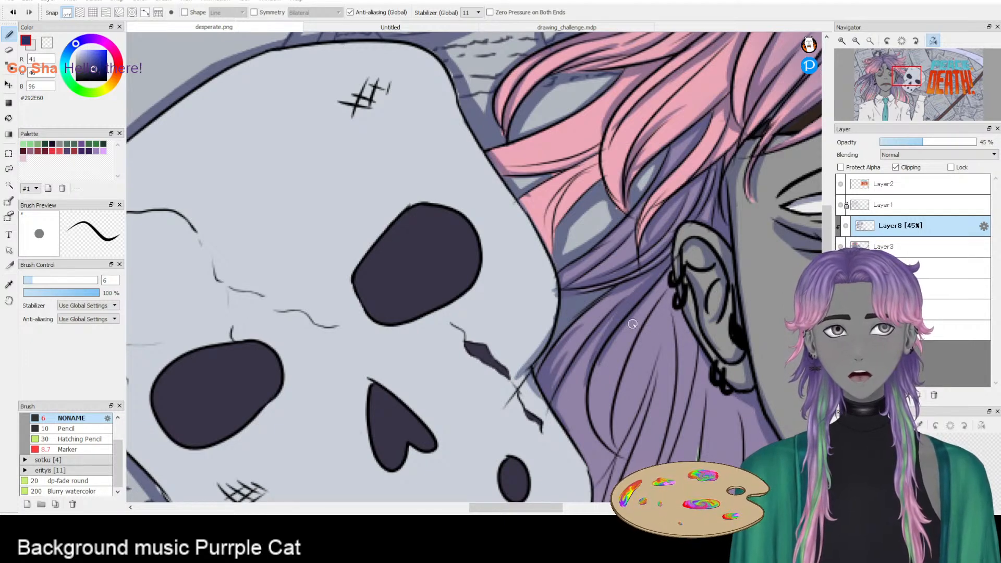
drag(678, 269, 579, 227)
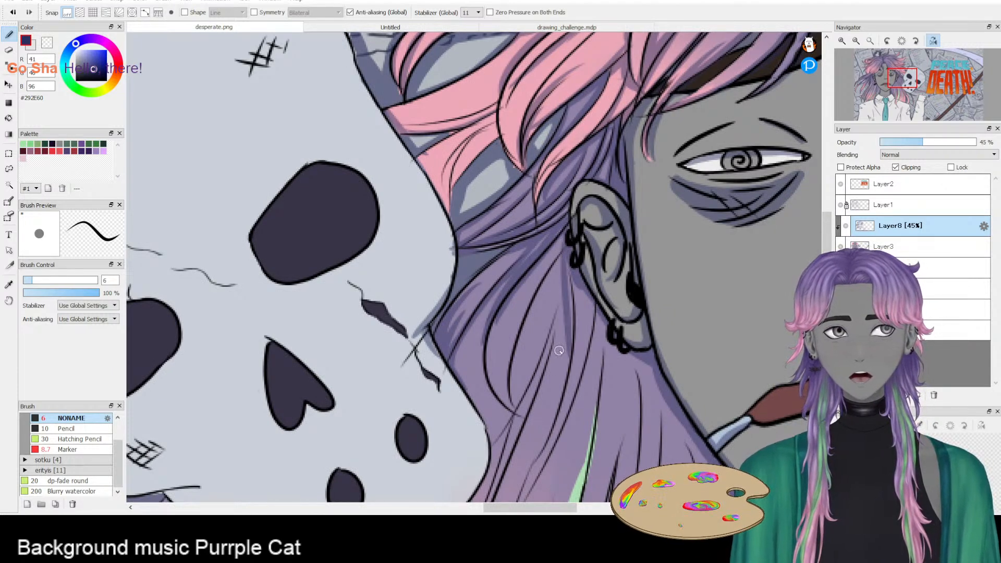
drag(534, 377, 641, 209)
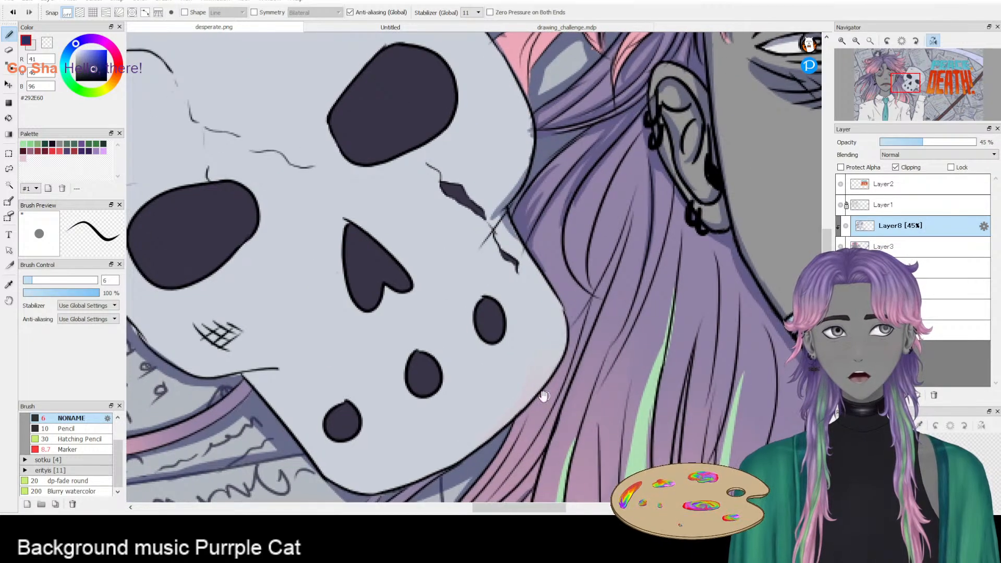
- Shade around the two lower round holes in the skull's jaw
drag(568, 323, 610, 261)
drag(526, 375, 570, 318)
mouse_move(609, 235)
mouse_down()
mouse_move(646, 264)
mouse_move(634, 334)
mouse_up()
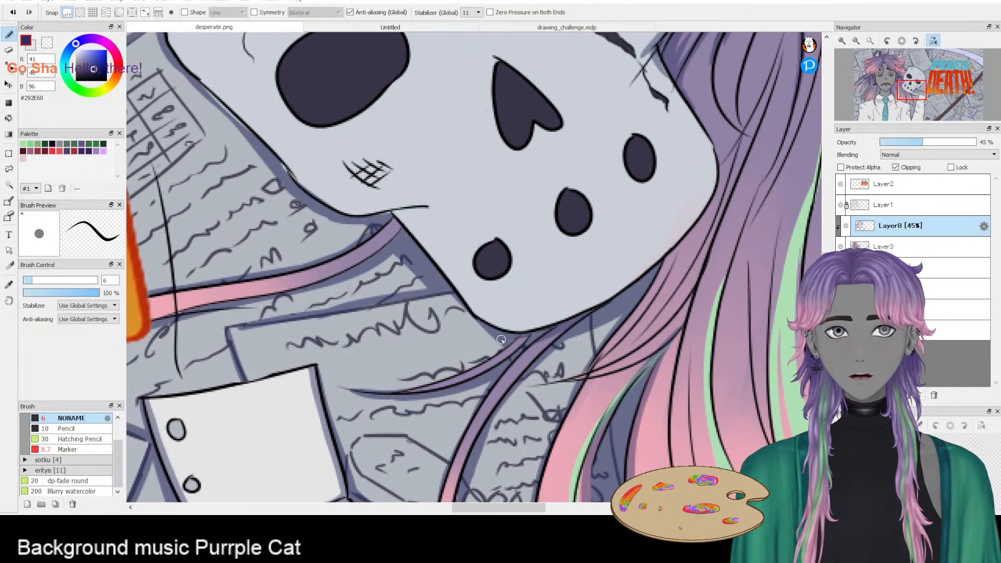
drag(517, 313, 605, 376)
mouse_move(587, 300)
mouse_down()
mouse_move(591, 347)
mouse_move(585, 306)
mouse_move(570, 310)
mouse_move(563, 336)
mouse_move(600, 316)
mouse_move(572, 307)
mouse_up()
key(ctrl+z)
mouse_move(673, 284)
mouse_down()
mouse_move(651, 248)
mouse_move(680, 292)
mouse_move(654, 298)
mouse_move(658, 267)
mouse_move(581, 335)
mouse_move(677, 278)
mouse_move(638, 313)
mouse_up()
- Clean up the shading around the skull's jaw holes and shade around the hole nearest the hair
key(e)
key(b)
key(e)
mouse_move(645, 259)
mouse_down()
mouse_move(677, 281)
mouse_move(679, 321)
mouse_move(630, 284)
mouse_up()
key(b)
key(e)
key(b)
key(e)
key(b)
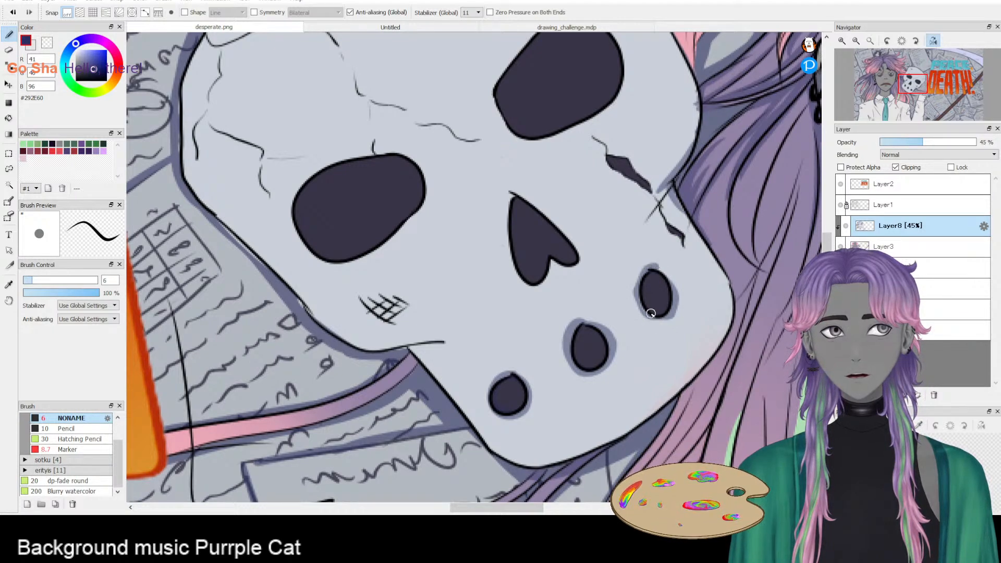
drag(650, 268, 673, 293)
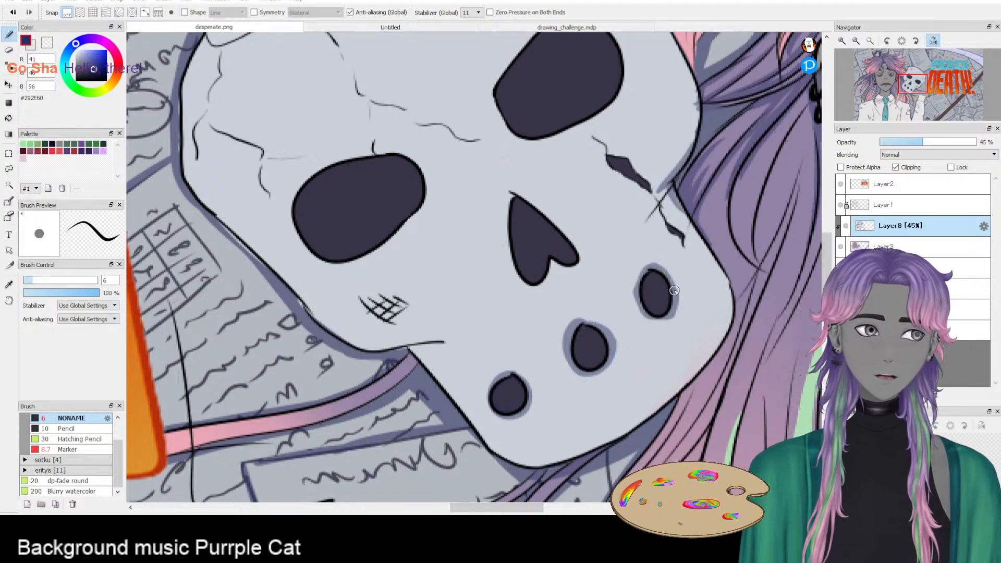
- Shade along the lower edges of the skull's two eye sockets
scroll(719, 297, down, 3)
drag(743, 324, 633, 332)
scroll(628, 336, down, 2)
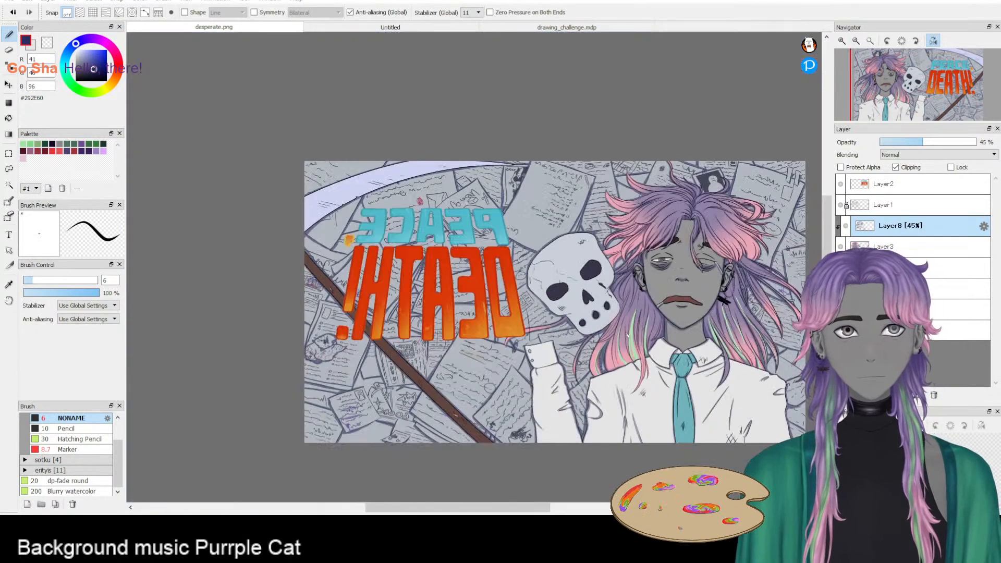
scroll(556, 274, up, 5)
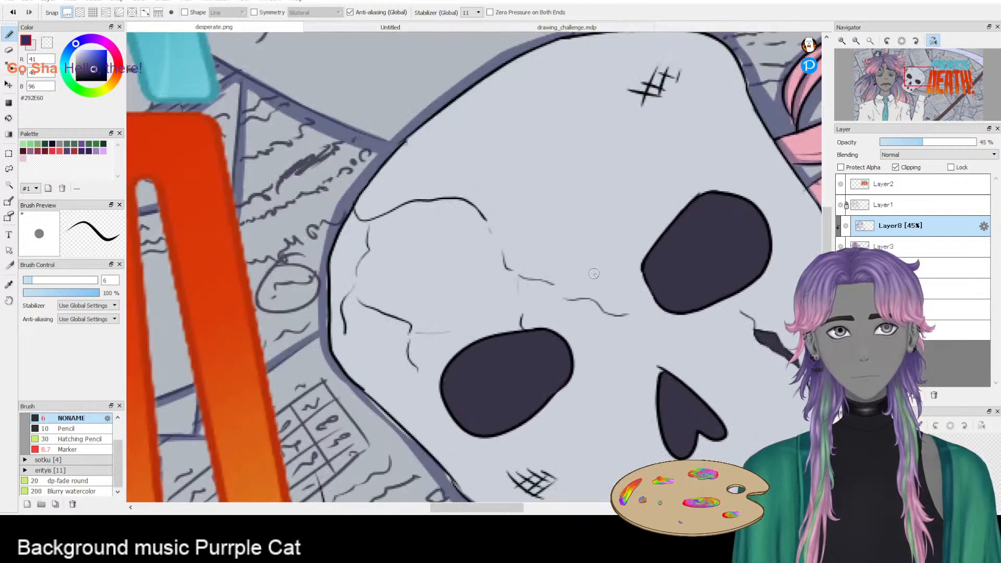
drag(617, 326, 498, 277)
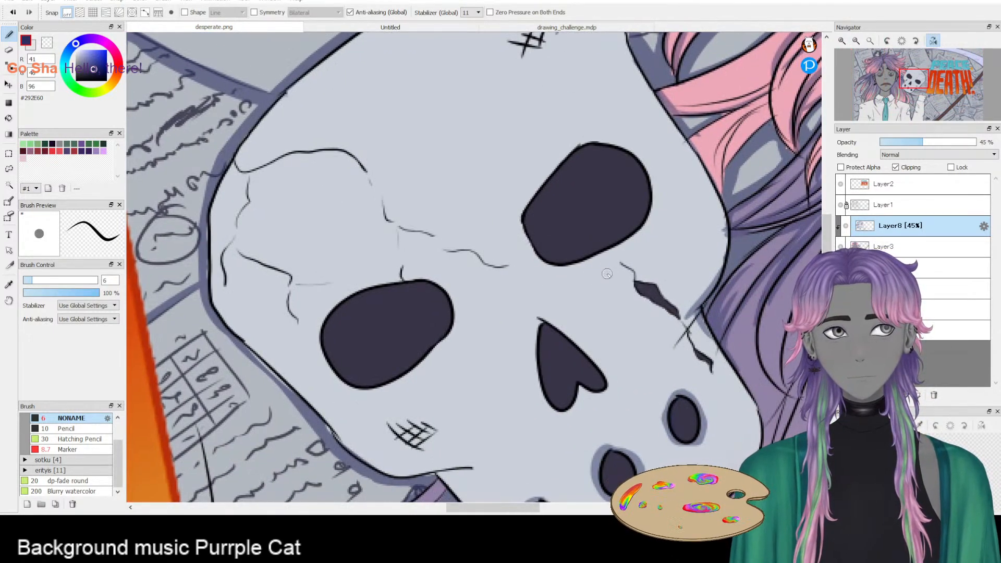
mouse_move(589, 263)
mouse_down()
mouse_move(656, 211)
mouse_move(649, 219)
mouse_up()
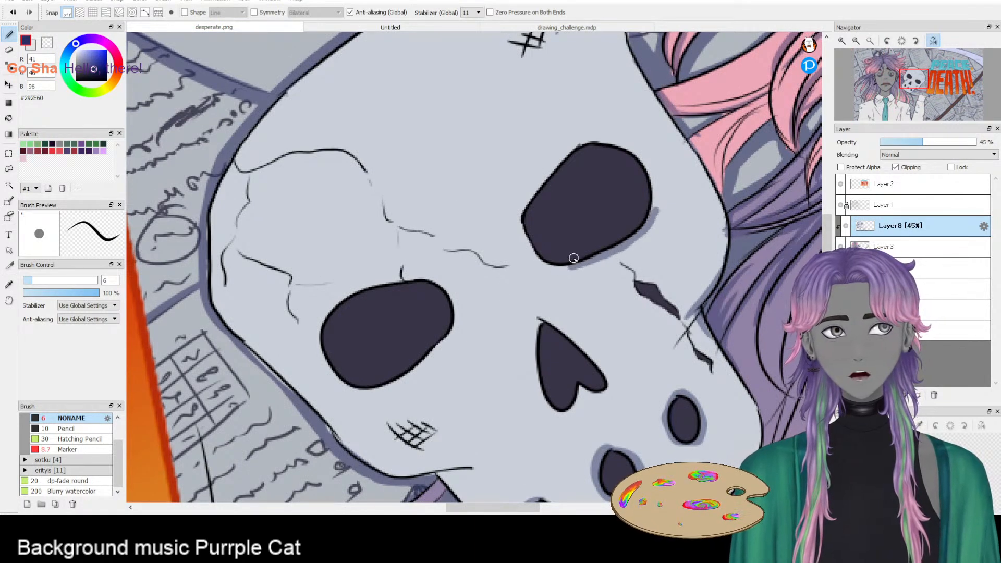
mouse_move(454, 324)
mouse_down()
mouse_move(400, 379)
mouse_move(359, 395)
mouse_move(378, 402)
mouse_move(406, 391)
mouse_up()
key(e)
key(b)
- Lower Layer8's opacity to 31%
scroll(444, 391, down, 4)
drag(585, 420, 636, 258)
drag(687, 372, 560, 323)
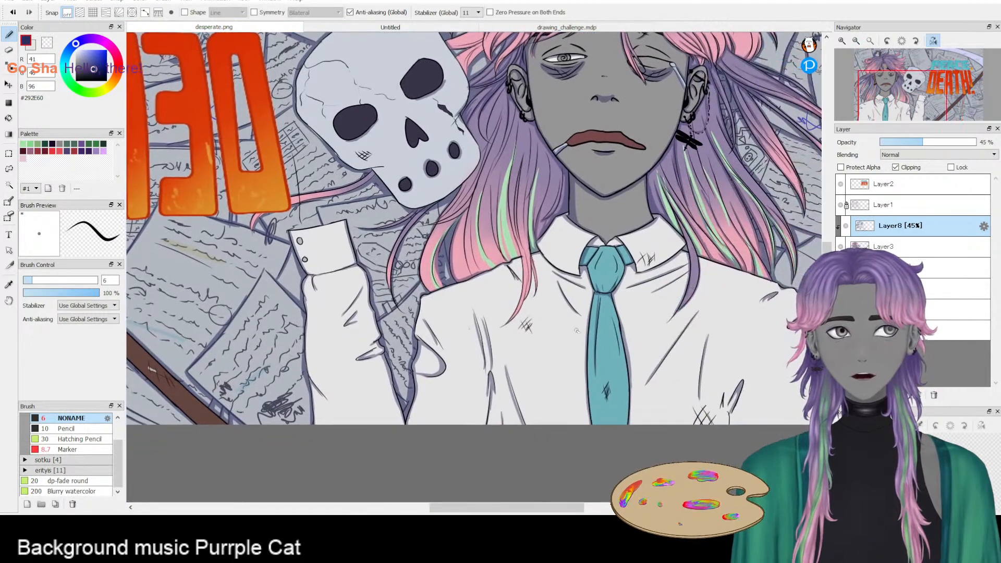
drag(912, 141, 905, 144)
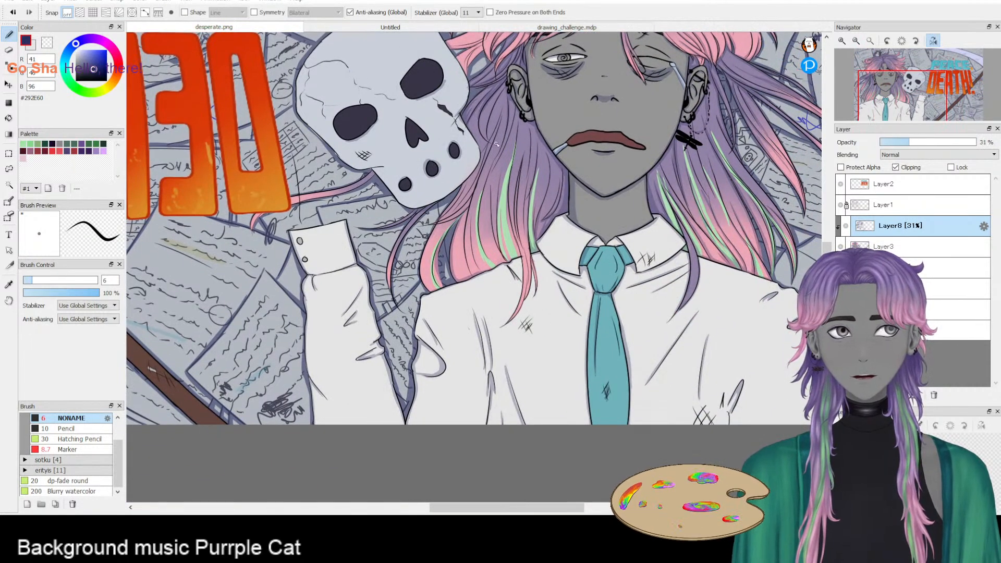
scroll(458, 144, up, 3)
scroll(487, 223, up, 2)
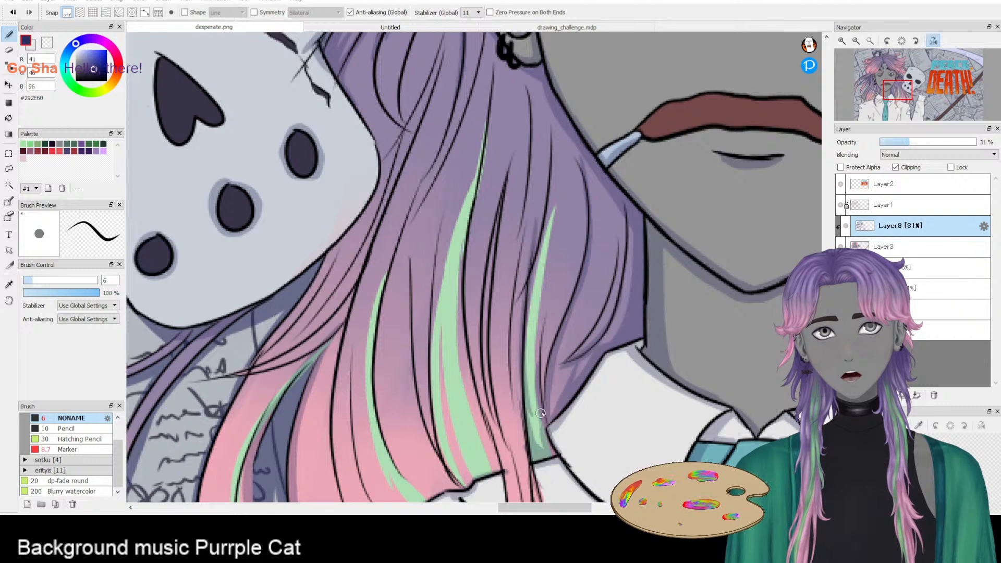
- Shade alongside the fine strand lines in the hair between the two long green streaks near the neck
drag(532, 100, 500, 295)
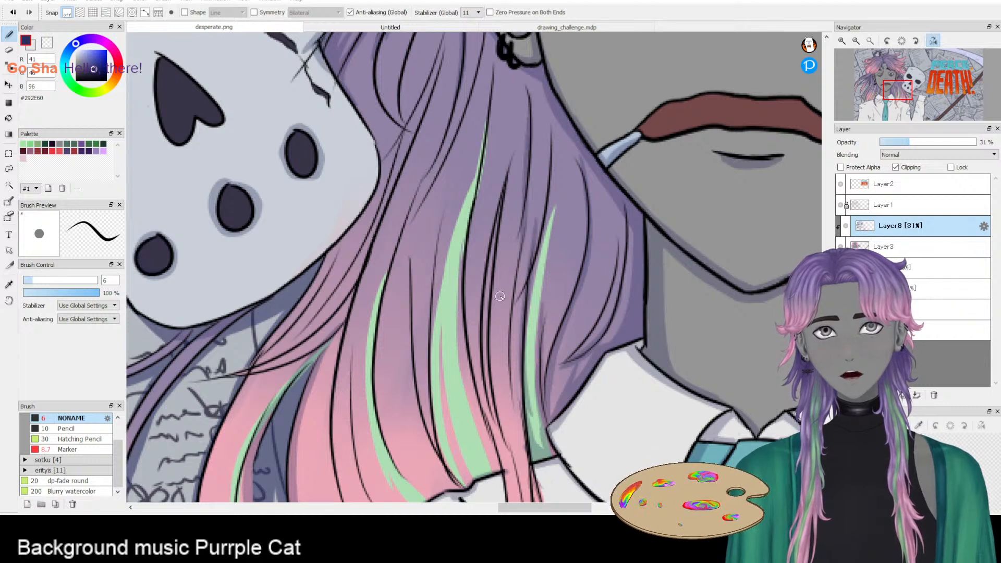
drag(531, 61, 512, 270)
drag(513, 166, 487, 420)
key(ctrl+z)
drag(497, 177, 493, 423)
drag(486, 277, 504, 463)
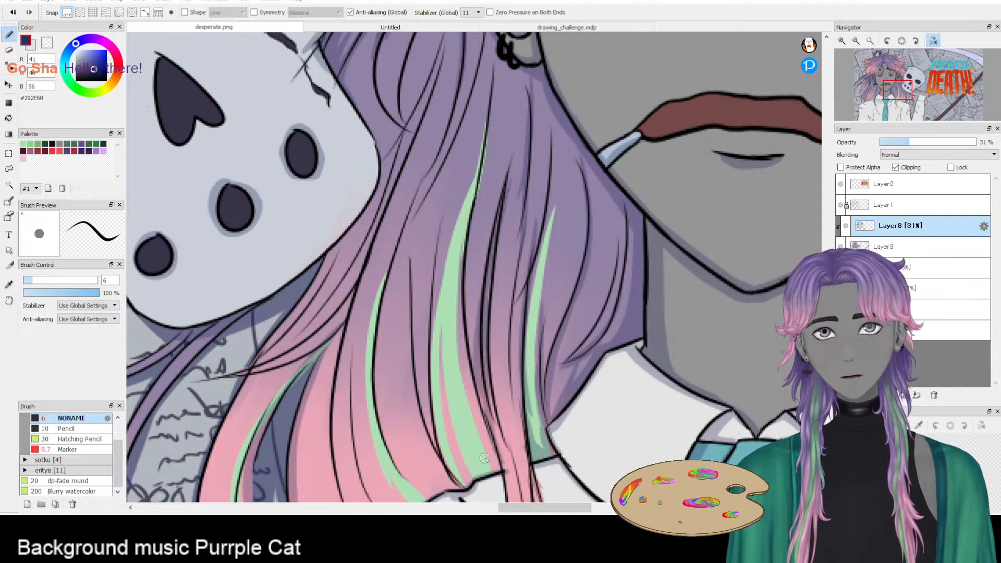
drag(472, 241, 502, 456)
key(ctrl+z)
mouse_move(447, 329)
mouse_down()
mouse_move(503, 463)
mouse_move(505, 293)
mouse_move(522, 311)
mouse_move(492, 456)
mouse_up()
key(ctrl+z)
drag(455, 499, 503, 410)
mouse_move(488, 475)
mouse_down()
mouse_move(508, 432)
mouse_move(492, 471)
mouse_up()
key(ctrl+z)
key(ctrl+z)
- Shade beside the thin pink strands that hang over the white shirt next to the collar
mouse_move(507, 428)
mouse_down()
mouse_move(495, 464)
mouse_move(531, 379)
mouse_up()
mouse_move(527, 327)
mouse_down()
mouse_move(524, 413)
mouse_move(533, 429)
mouse_up()
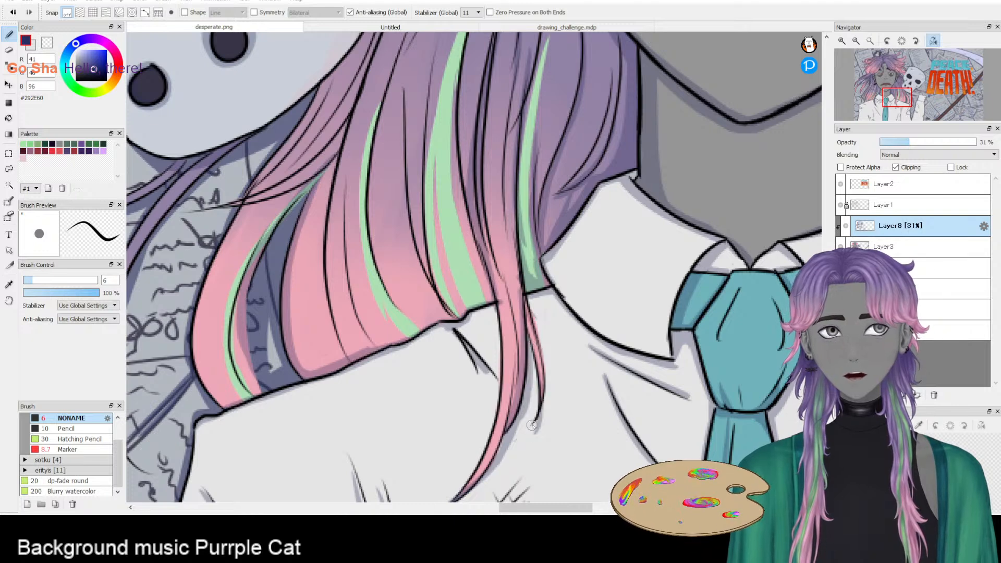
key(ctrl+z)
drag(527, 342, 533, 421)
drag(417, 279, 557, 411)
drag(493, 268, 469, 443)
key(ctrl+z)
mouse_move(479, 278)
mouse_down()
mouse_move(462, 410)
mouse_move(456, 339)
mouse_up()
key(ctrl+z)
drag(467, 222, 454, 348)
drag(453, 255, 448, 370)
key(ctrl+z)
key(ctrl+z)
drag(471, 221, 455, 348)
key(ctrl+z)
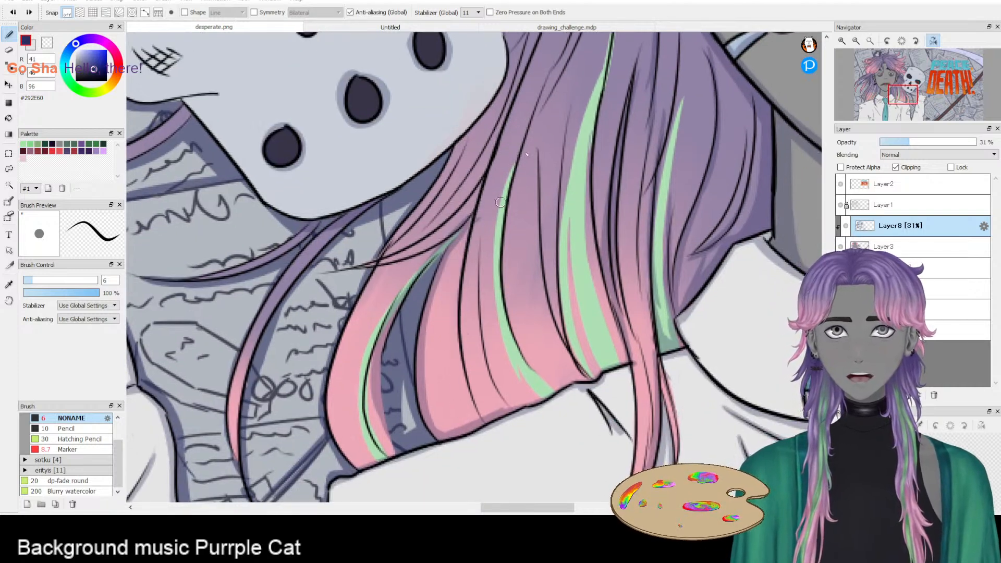
mouse_move(506, 133)
mouse_down()
mouse_move(462, 275)
mouse_move(454, 373)
mouse_up()
key(ctrl+z)
key(ctrl+z)
mouse_move(469, 220)
mouse_down()
mouse_move(457, 332)
mouse_move(477, 421)
mouse_move(462, 328)
mouse_up()
key(ctrl+z)
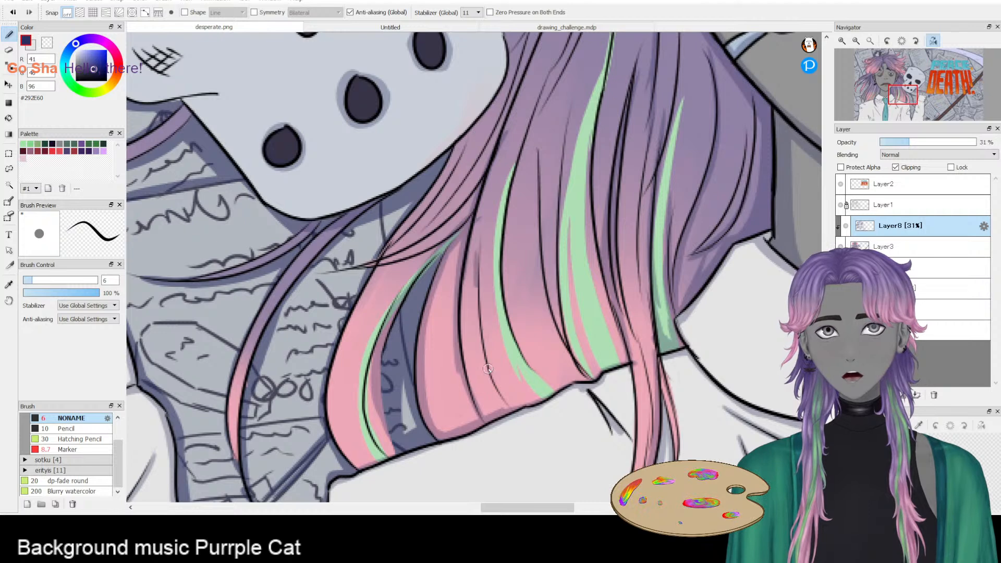
key(e)
key(b)
key(e)
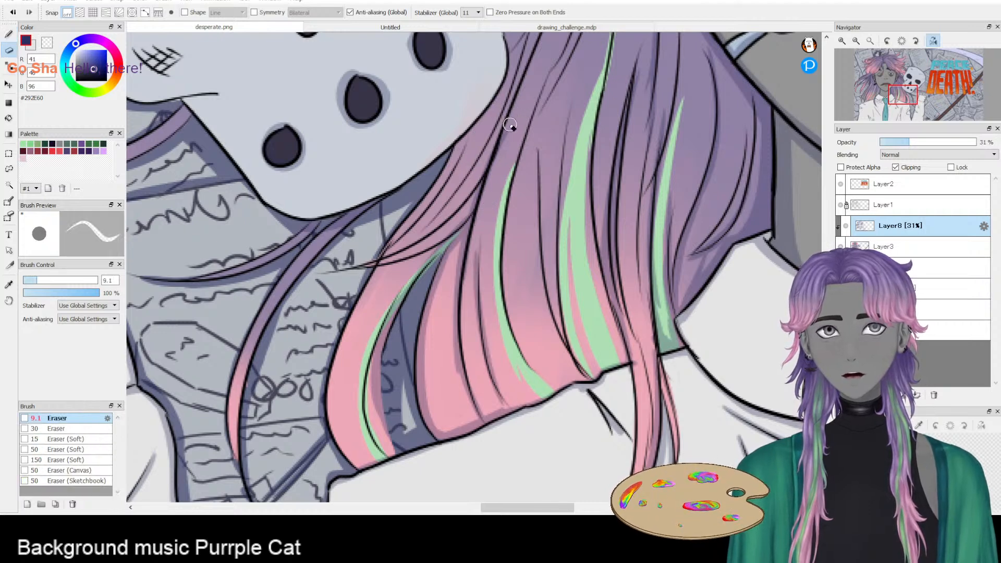
key(b)
- Shade along the purple-to-pink hair strands running beside the skull's jaw
scroll(404, 320, up, 4)
drag(393, 375, 460, 342)
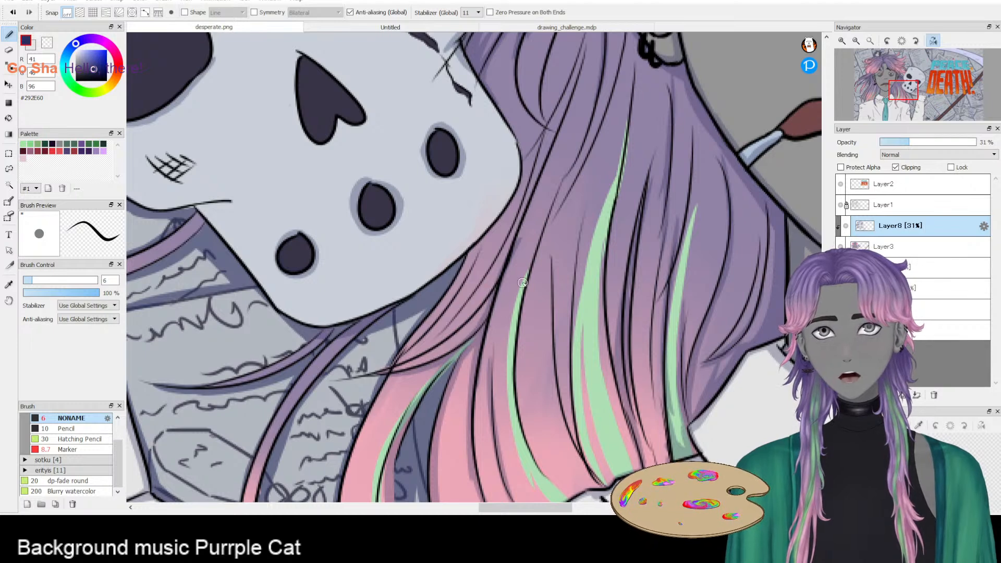
drag(406, 358, 478, 306)
key(ctrl+z)
drag(393, 361, 472, 314)
key(ctrl+z)
mouse_move(509, 238)
mouse_down()
mouse_move(490, 290)
mouse_move(394, 364)
mouse_move(502, 271)
mouse_move(499, 316)
mouse_up()
drag(533, 223, 485, 360)
drag(563, 149, 507, 304)
drag(549, 203, 514, 311)
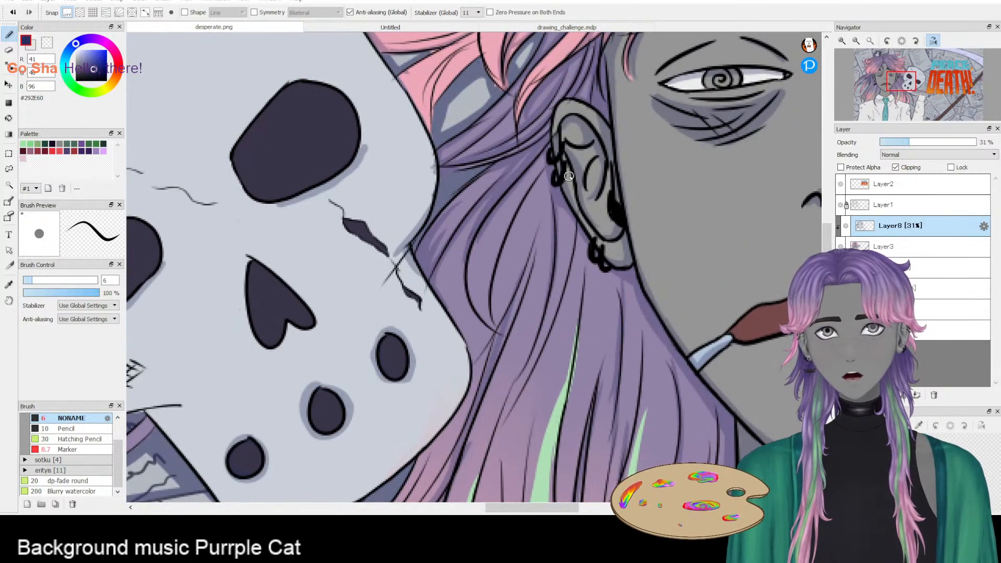
- Shade along the curved purple strand between the skull and the ear, undoing the strokes that miss
drag(538, 182, 496, 297)
key(ctrl+z)
drag(507, 232, 488, 308)
key(ctrl+z)
key(e)
key(b)
drag(475, 237, 463, 308)
key(ctrl+z)
mouse_move(465, 248)
mouse_down()
mouse_move(493, 332)
mouse_move(505, 336)
mouse_up()
drag(474, 241, 470, 279)
key(ctrl+z)
drag(462, 243, 464, 304)
key(ctrl+z)
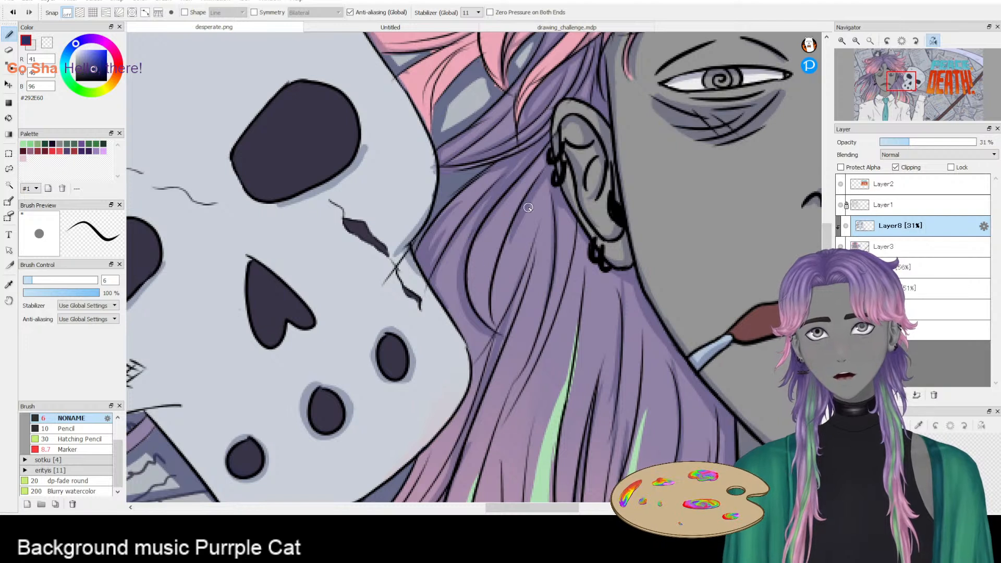
- Shade along the long purple strands just below and behind the pierced ear
key(e)
key(b)
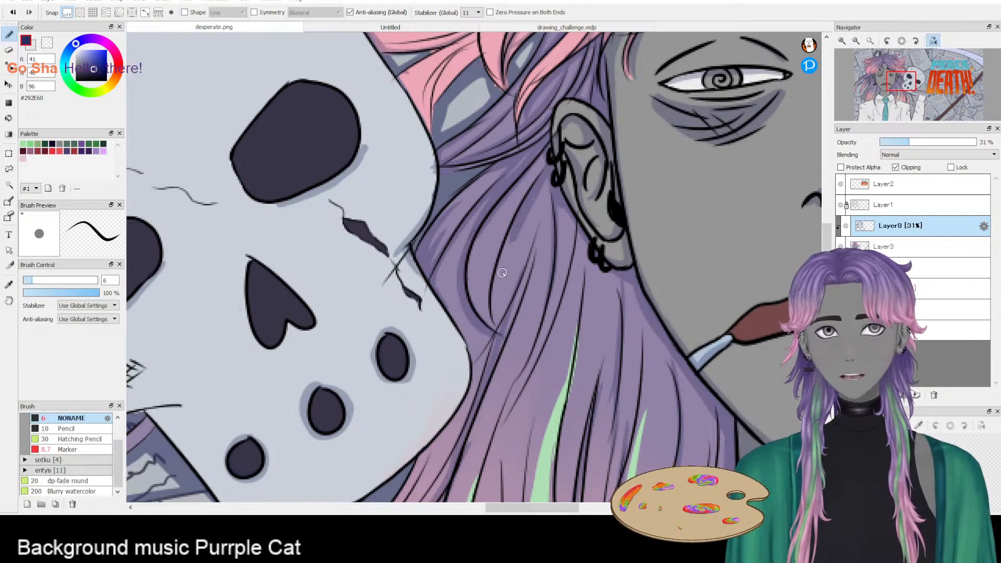
drag(544, 235, 500, 343)
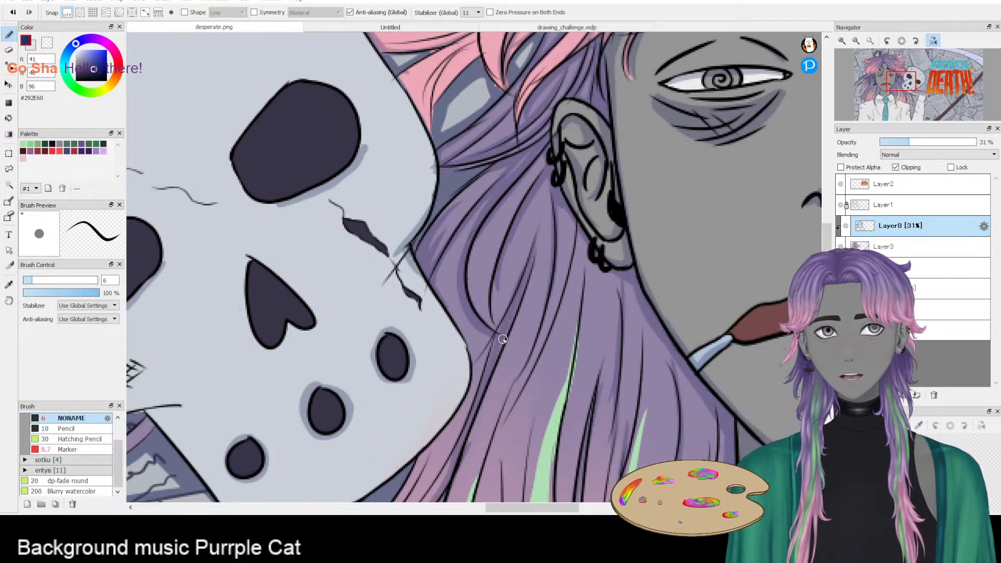
drag(547, 178, 514, 313)
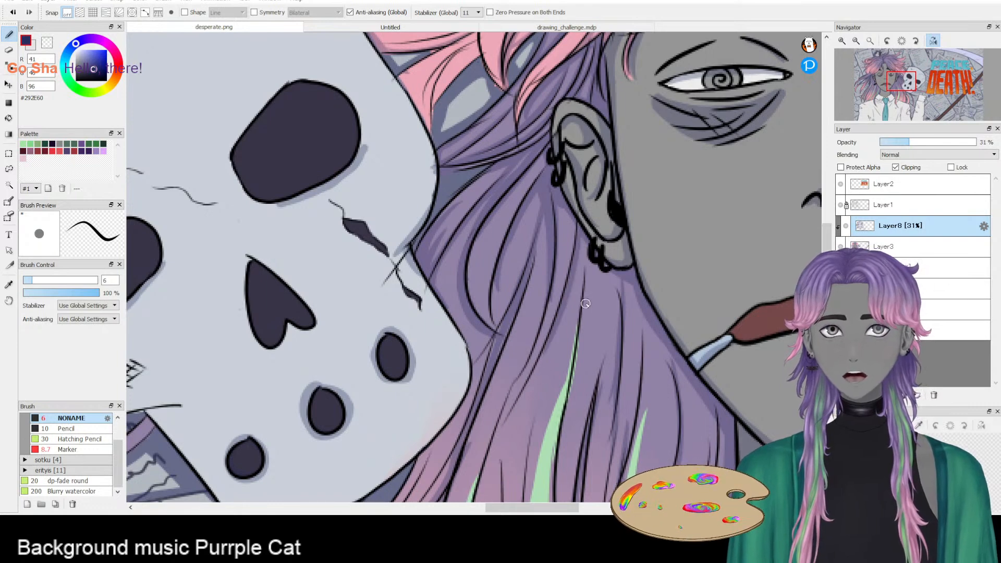
- Shade along the skull's short cheek line and the straight jaw edge beneath it
scroll(595, 300, down, 5)
scroll(480, 181, up, 6)
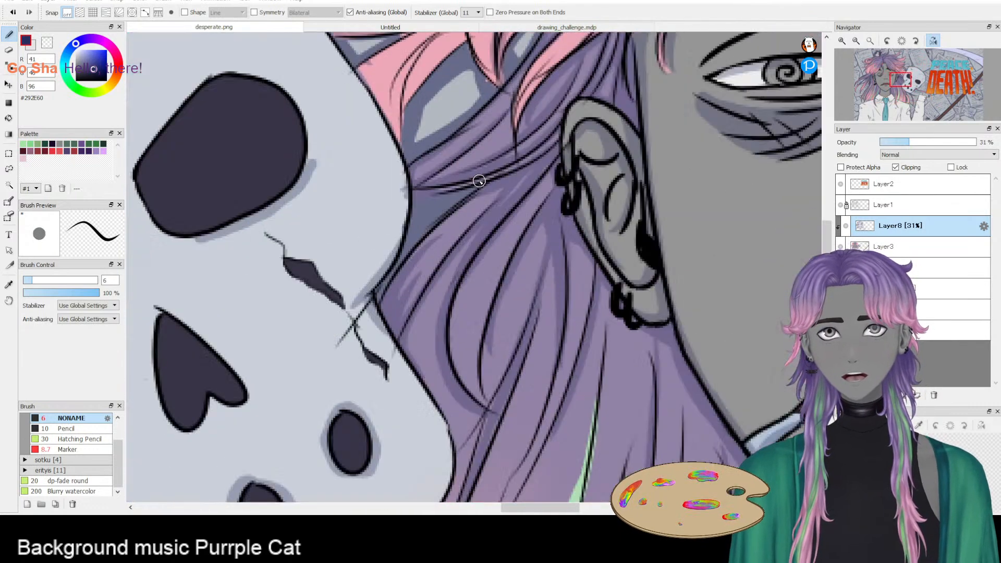
scroll(449, 221, down, 4)
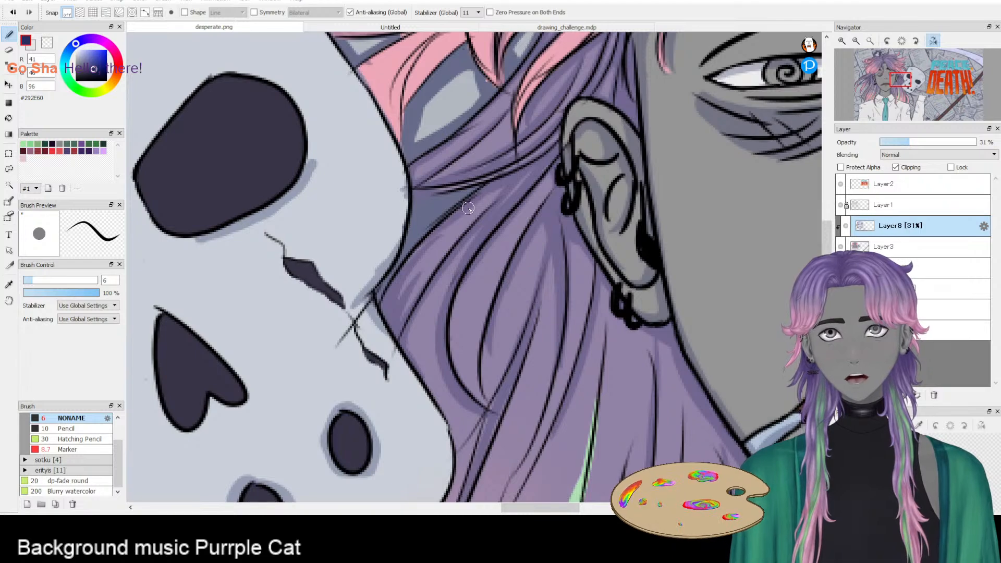
scroll(492, 239, down, 5)
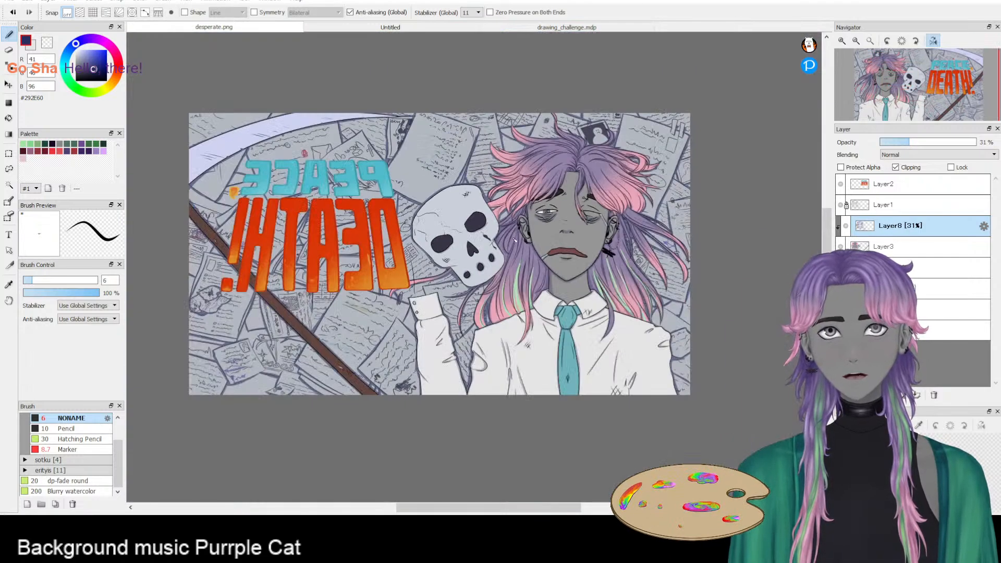
scroll(446, 236, up, 5)
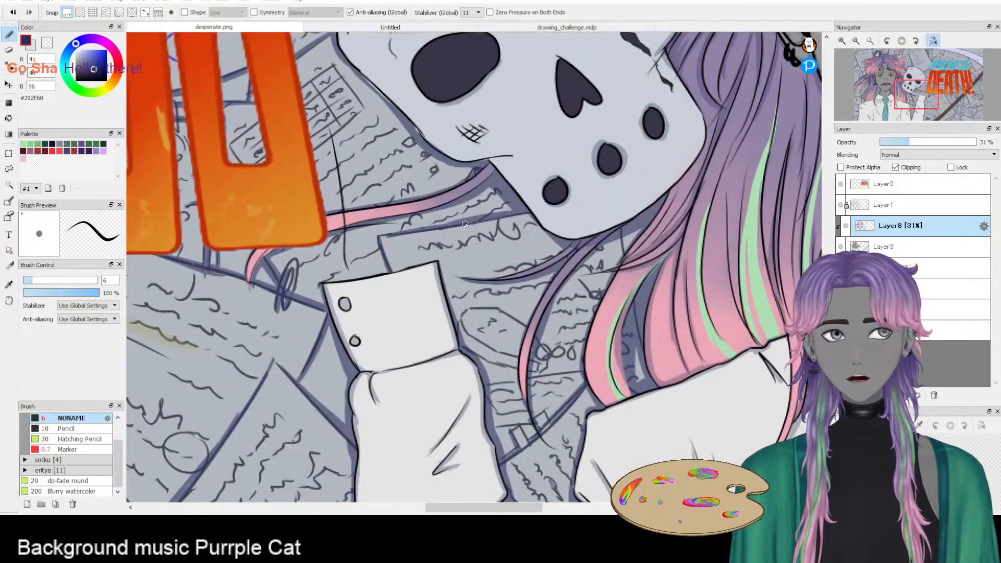
scroll(499, 137, up, 4)
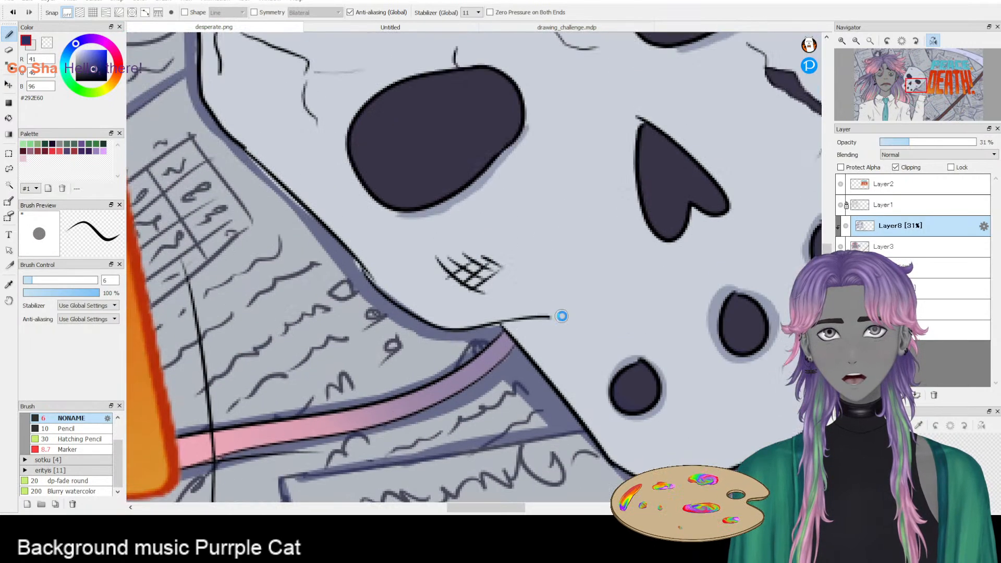
drag(492, 337, 515, 371)
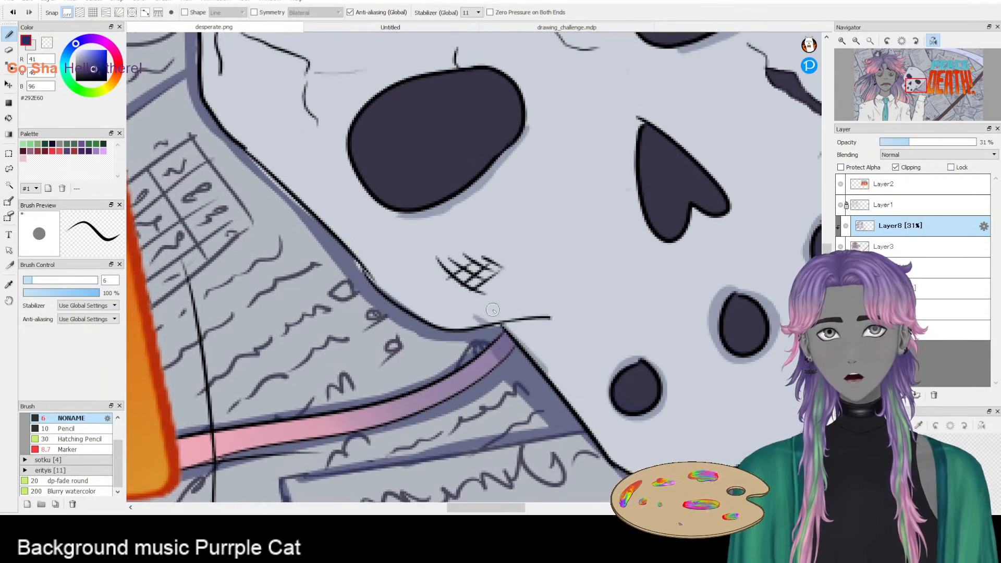
mouse_move(432, 326)
mouse_down()
mouse_move(502, 336)
mouse_move(493, 321)
mouse_move(506, 337)
mouse_move(461, 326)
mouse_move(488, 315)
mouse_move(533, 322)
mouse_move(470, 324)
mouse_move(549, 326)
mouse_move(513, 317)
mouse_move(566, 323)
mouse_up()
key(ctrl+z)
drag(503, 327, 568, 402)
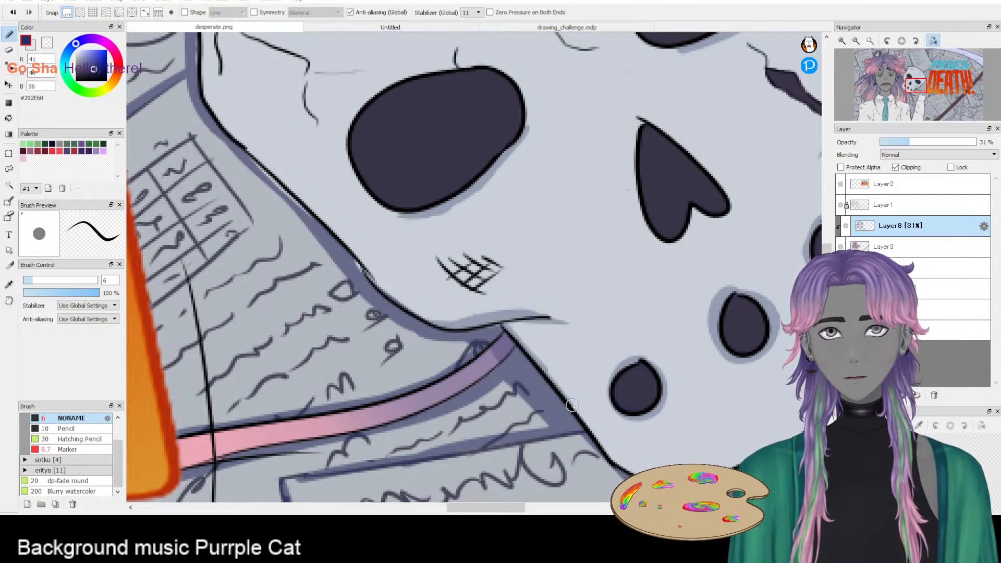
mouse_move(511, 328)
mouse_down()
mouse_move(590, 447)
mouse_move(525, 387)
mouse_move(559, 402)
mouse_move(605, 447)
mouse_up()
drag(564, 396, 615, 460)
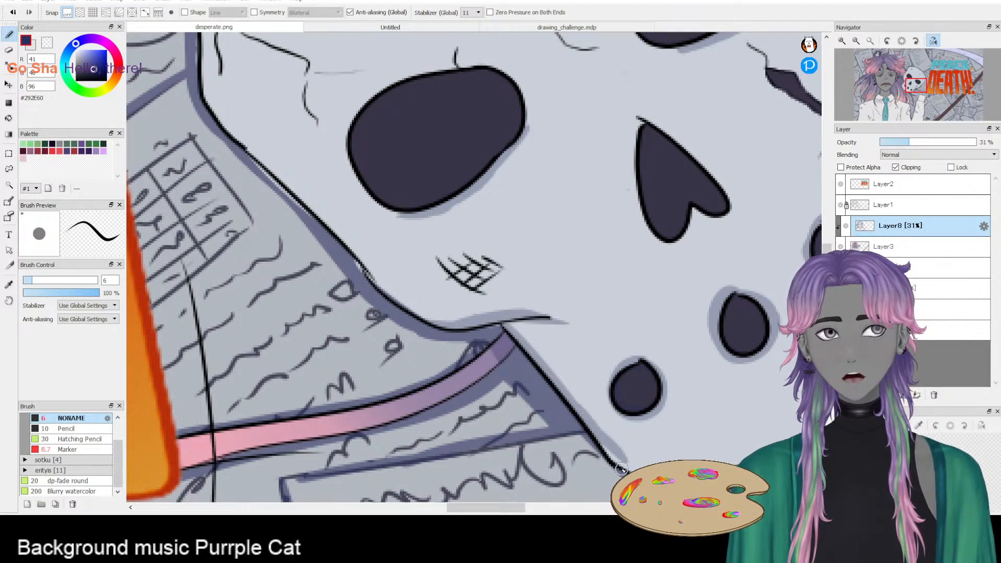
- Shade the inside of the skull's lower jaw edge where it meets the pink hair
click(901, 40)
drag(302, 424, 611, 376)
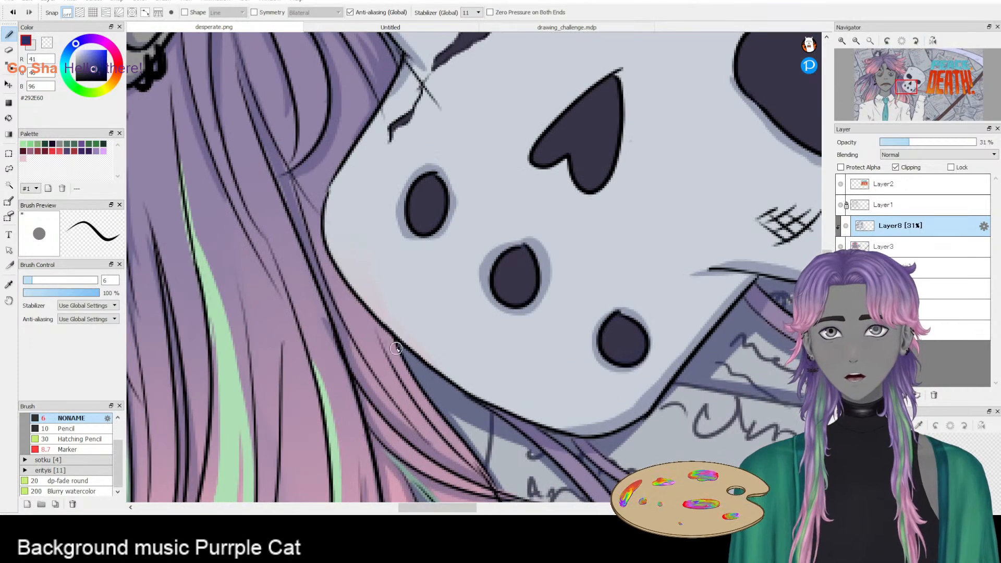
drag(385, 343, 566, 427)
drag(320, 231, 476, 381)
key(ctrl+z)
drag(323, 238, 475, 394)
drag(344, 273, 505, 389)
key(ctrl+z)
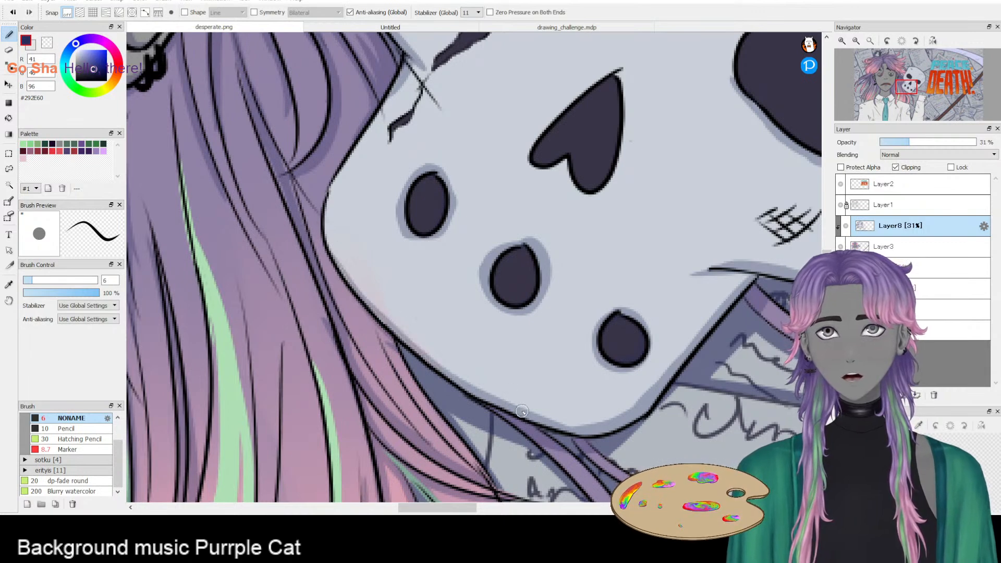
drag(323, 219, 347, 279)
- Shade the inside of the skull's outer edge beside the cracks, facing the orange lettering
mouse_move(447, 259)
mouse_down()
mouse_move(438, 286)
mouse_move(335, 346)
mouse_move(213, 239)
mouse_up()
mouse_move(636, 246)
mouse_down()
mouse_move(526, 355)
mouse_move(649, 223)
mouse_move(574, 323)
mouse_move(467, 386)
mouse_move(526, 390)
mouse_move(484, 421)
mouse_move(549, 312)
mouse_up()
key(ctrl+z)
drag(553, 245, 516, 372)
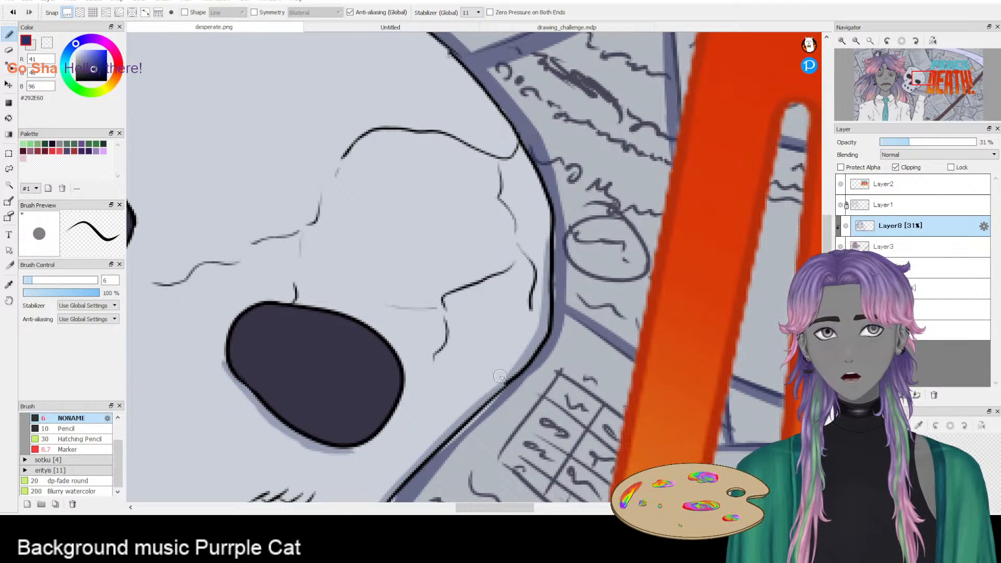
drag(566, 228, 550, 343)
scroll(443, 294, down, 2)
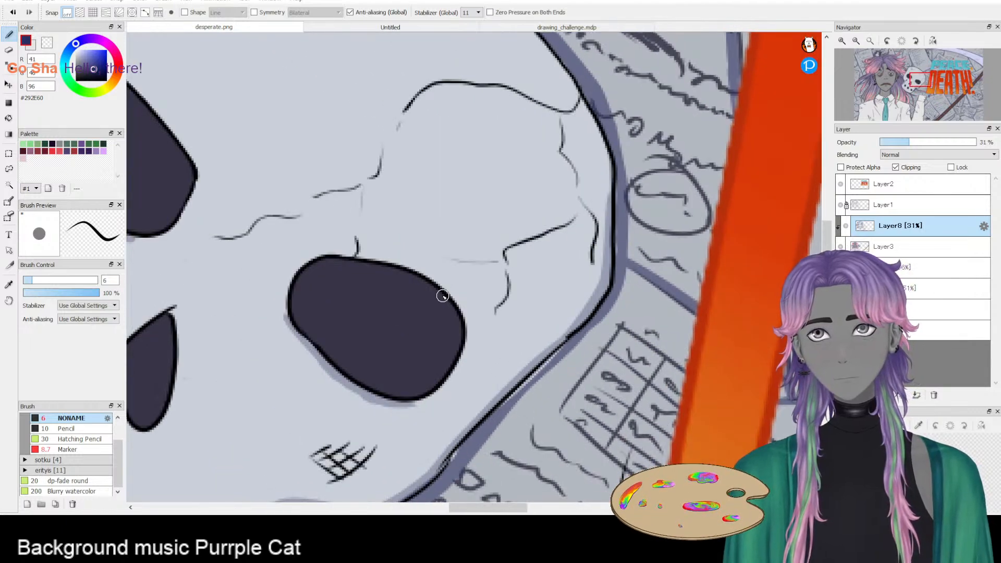
- Shade the upper and lower edges of the pink strand that reaches behind the skull
scroll(435, 318, down, 1)
scroll(435, 318, down, 2)
scroll(334, 358, up, 2)
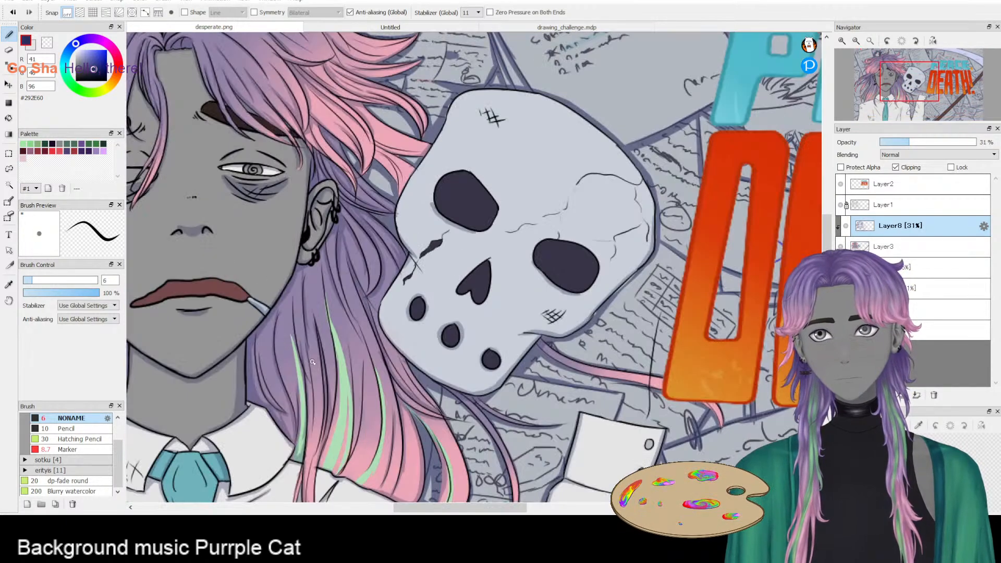
scroll(298, 274, up, 2)
scroll(564, 347, up, 2)
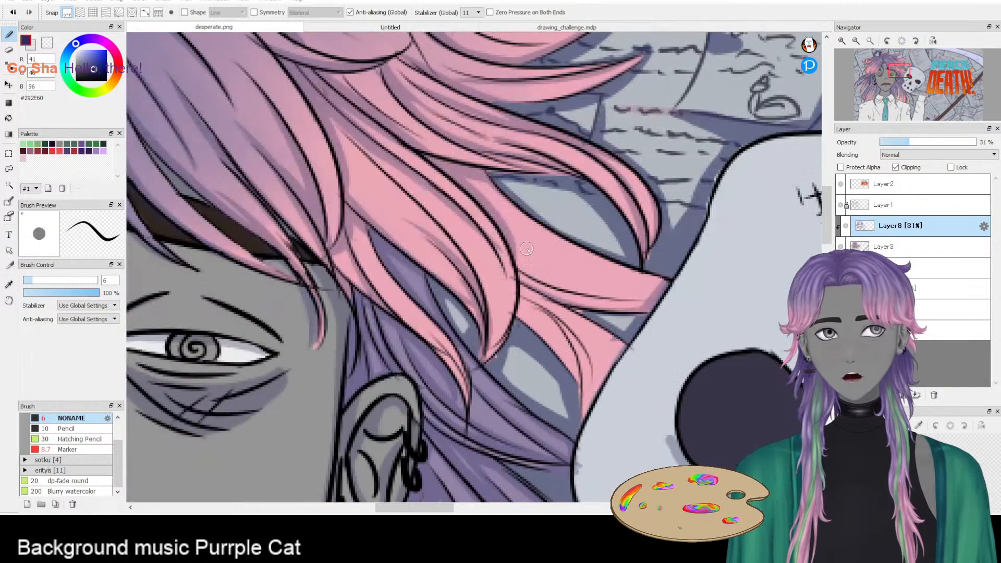
mouse_move(907, 40)
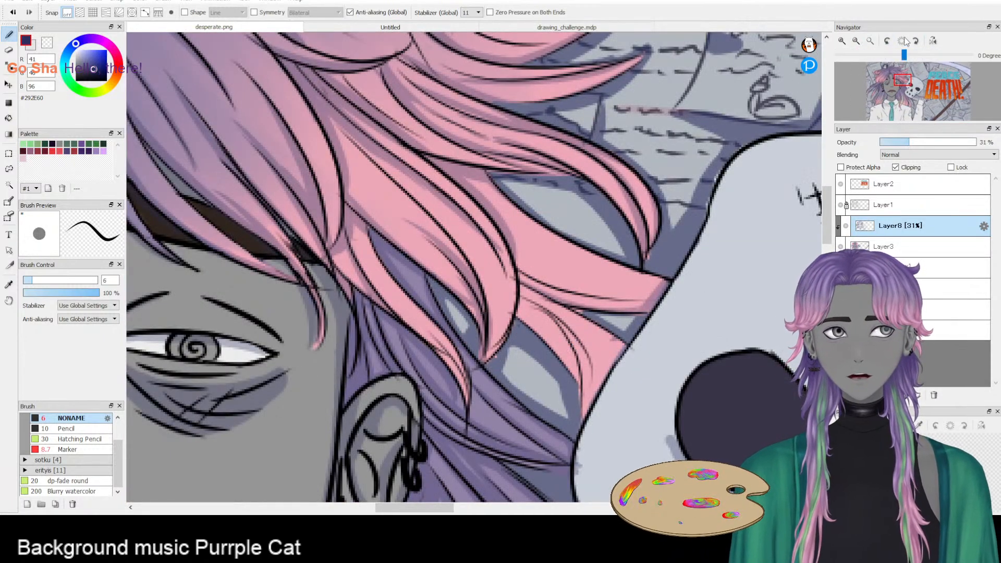
click(933, 40)
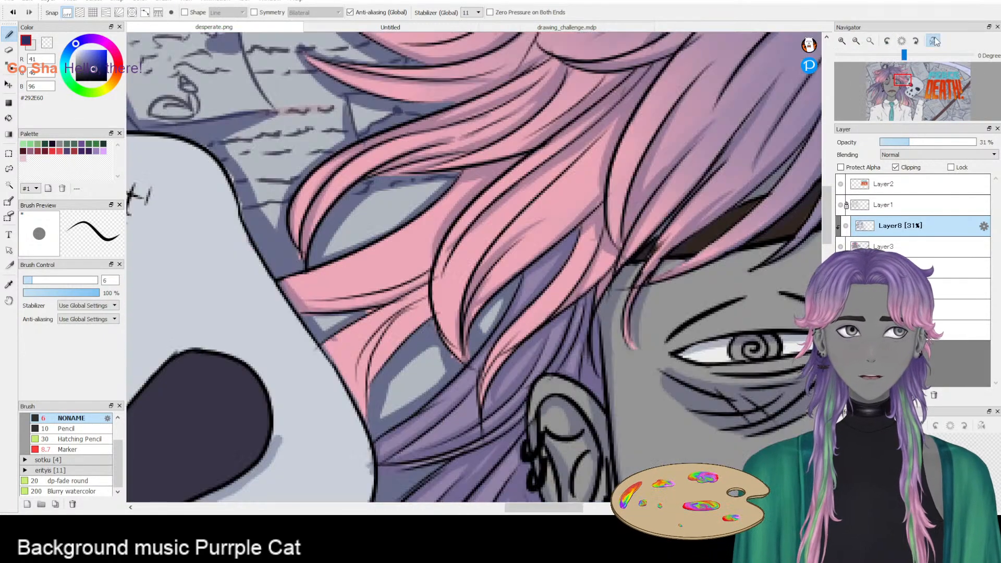
mouse_move(296, 306)
mouse_down()
mouse_move(415, 305)
mouse_move(402, 295)
mouse_move(310, 304)
mouse_move(417, 277)
mouse_up()
key(ctrl+z)
drag(292, 301, 377, 298)
drag(282, 279, 391, 243)
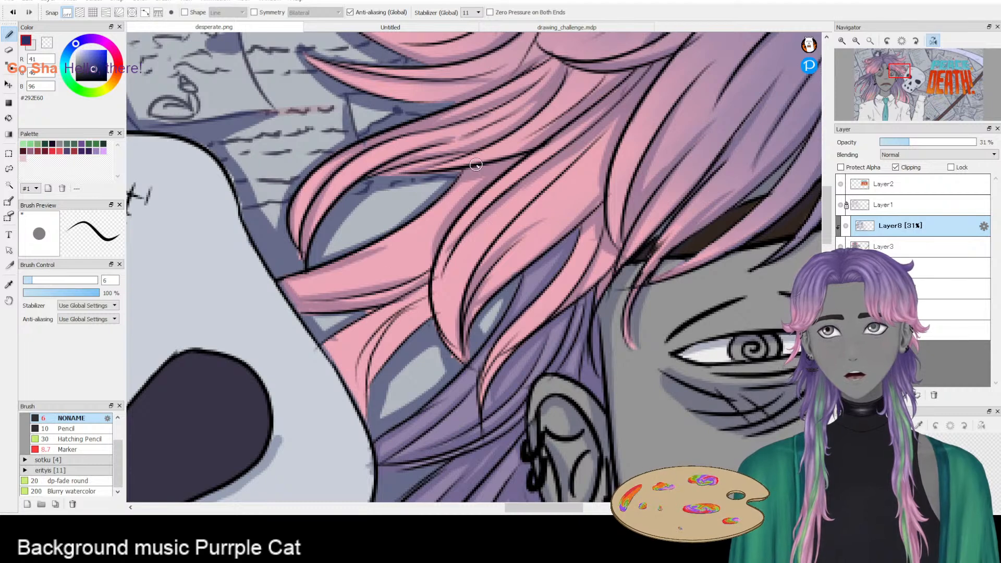
drag(466, 183, 369, 245)
drag(291, 284, 357, 279)
key(ctrl+z)
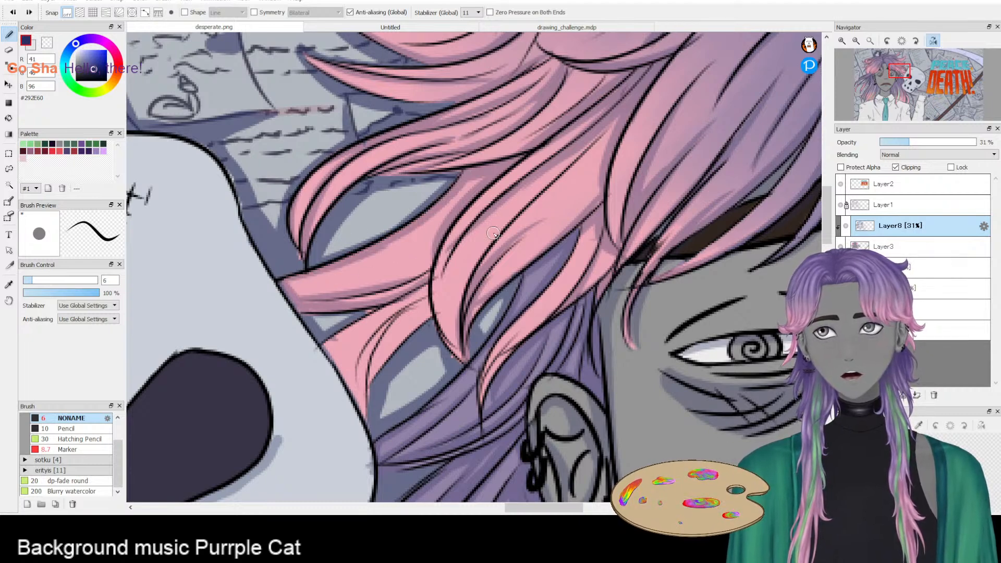
mouse_move(485, 194)
mouse_down()
mouse_move(438, 308)
mouse_move(447, 328)
mouse_move(363, 249)
mouse_move(451, 237)
mouse_move(478, 215)
mouse_move(388, 270)
mouse_move(448, 226)
mouse_up()
key(ctrl+z)
key(ctrl+z)
mouse_move(387, 263)
mouse_down()
mouse_move(496, 178)
mouse_move(519, 174)
mouse_move(400, 251)
mouse_up()
key(ctrl+z)
- Shade the underside of the pink-tipped strand flaring out from the side of the head
drag(344, 133, 382, 251)
drag(282, 141, 368, 291)
key(ctrl+z)
click(901, 42)
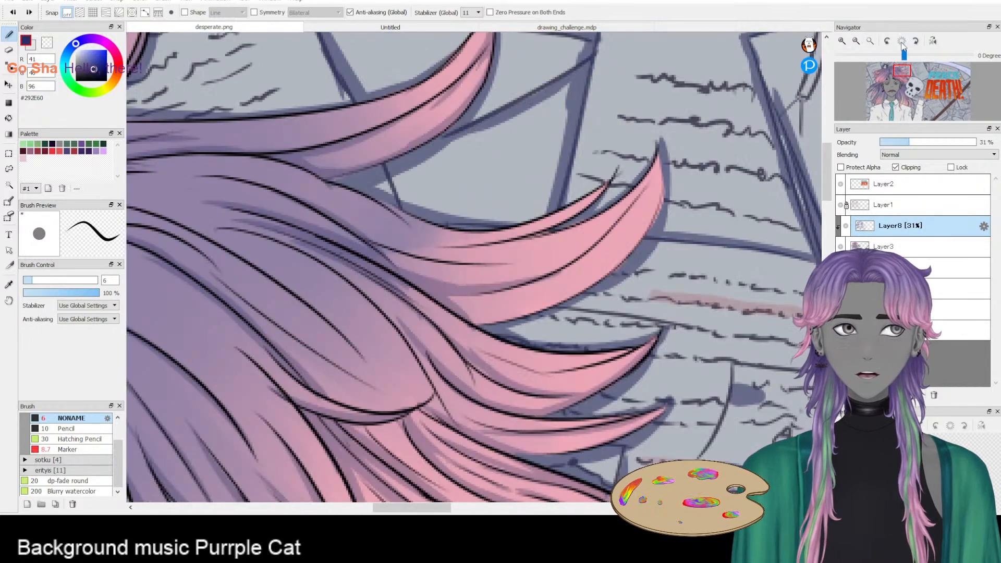
mouse_move(480, 233)
mouse_down()
mouse_move(438, 250)
mouse_move(616, 198)
mouse_move(552, 224)
mouse_move(606, 206)
mouse_move(664, 128)
mouse_move(574, 266)
mouse_move(478, 281)
mouse_up()
mouse_move(470, 319)
mouse_down()
mouse_move(641, 221)
mouse_move(668, 180)
mouse_move(640, 243)
mouse_up()
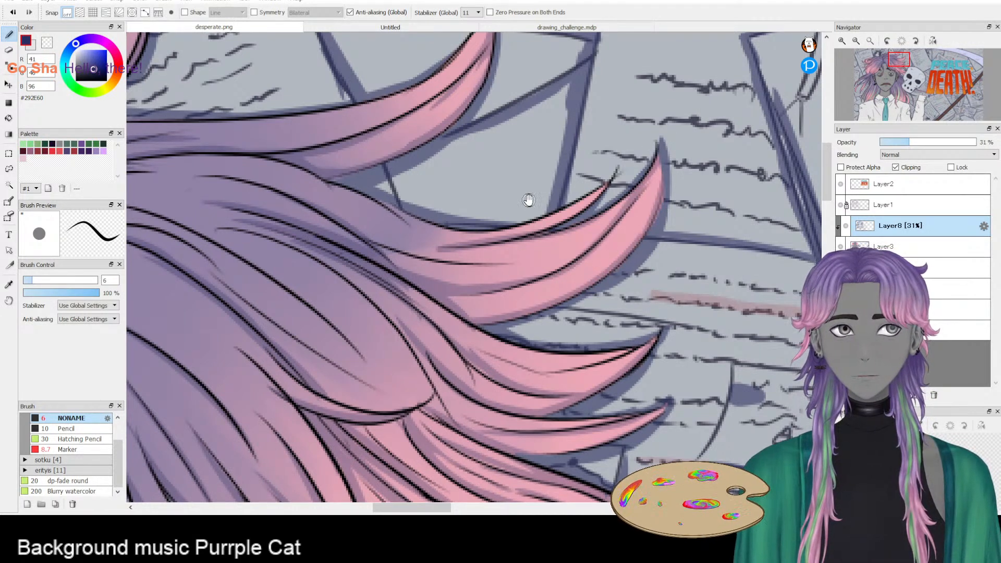
drag(530, 202, 638, 318)
drag(407, 280, 547, 223)
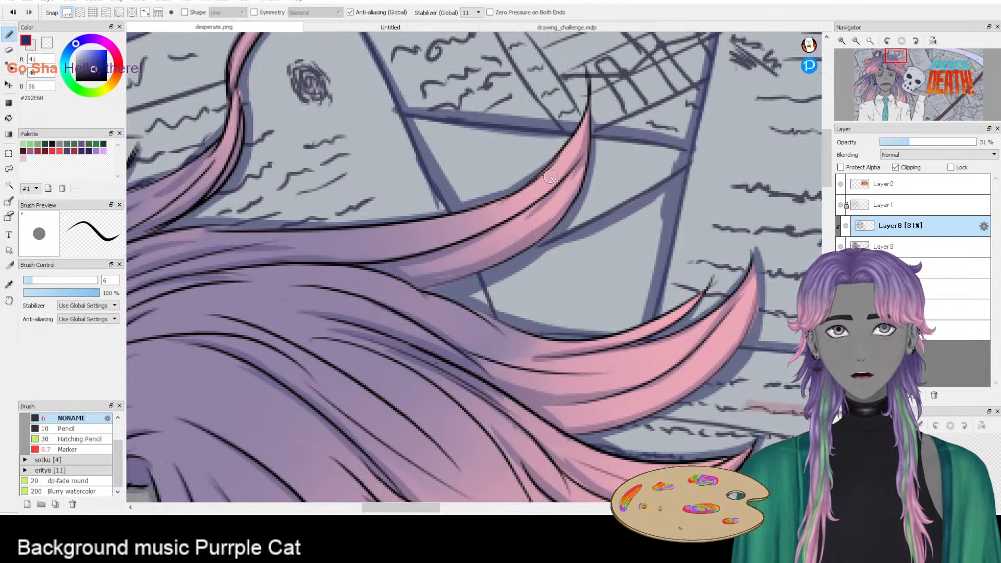
key(ctrl+z)
drag(500, 202, 616, 251)
mouse_move(443, 277)
mouse_down()
mouse_move(683, 197)
mouse_move(707, 152)
mouse_up()
key(ctrl+z)
- Shade along the base of the long purple strand at the crown, below the thin upright pink lock
drag(397, 205, 515, 304)
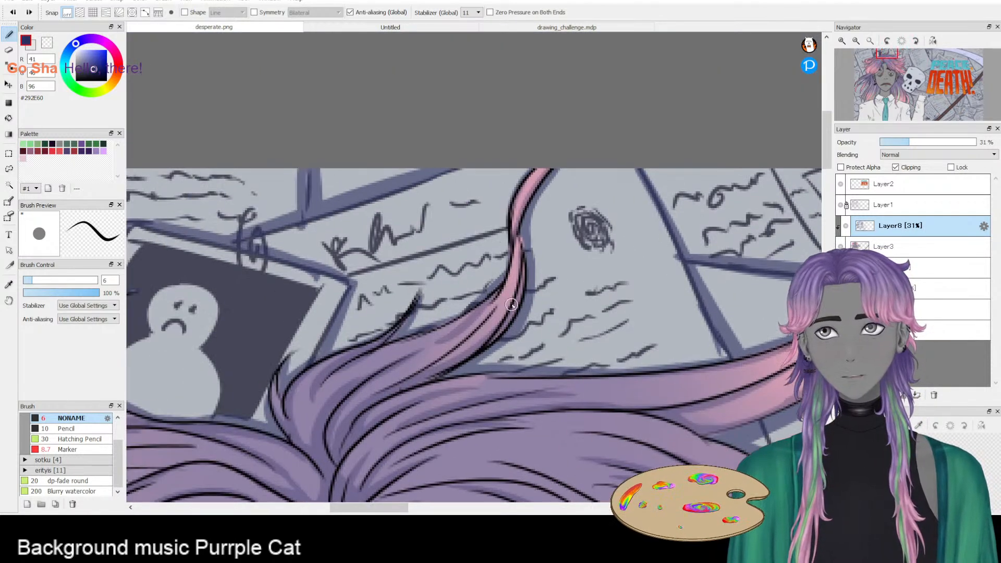
drag(458, 378, 545, 372)
drag(385, 404, 524, 376)
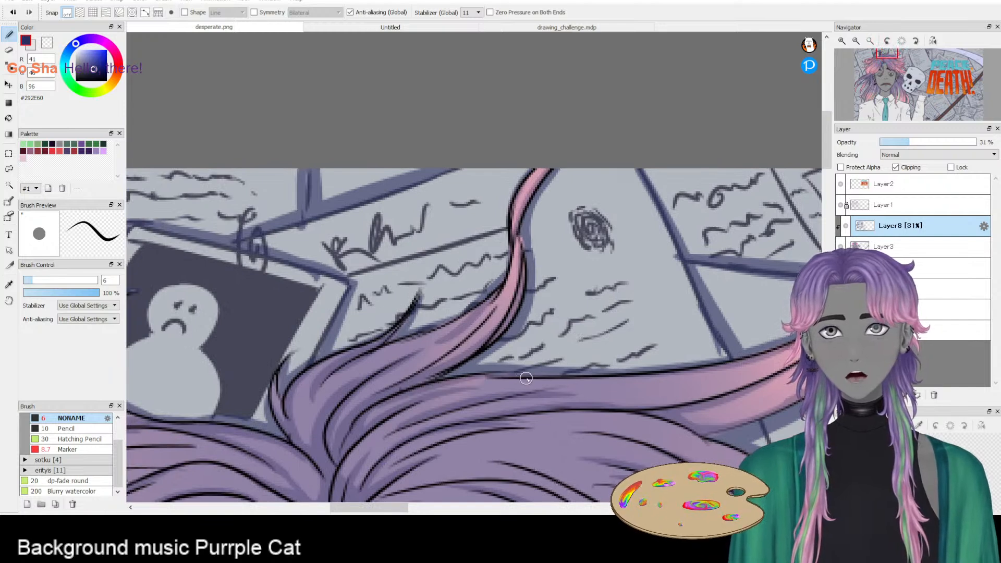
- Shade along the upper edge of the outermost pink strand sweeping back below the snowman photo
scroll(311, 396, down, 3)
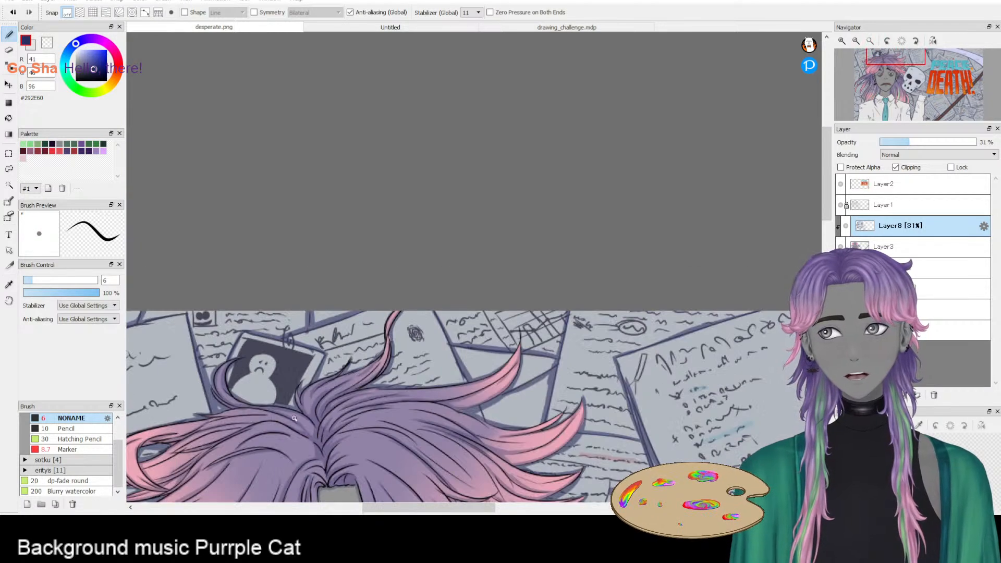
drag(255, 469, 408, 365)
scroll(436, 400, up, 1)
scroll(278, 331, up, 2)
scroll(277, 305, up, 1)
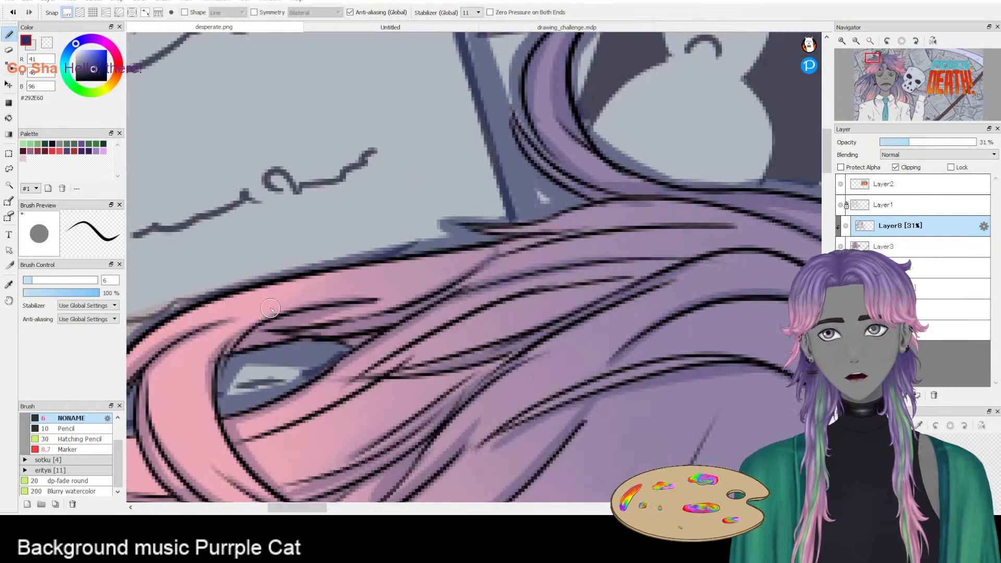
drag(418, 219, 500, 217)
drag(590, 235, 398, 272)
drag(482, 266, 240, 332)
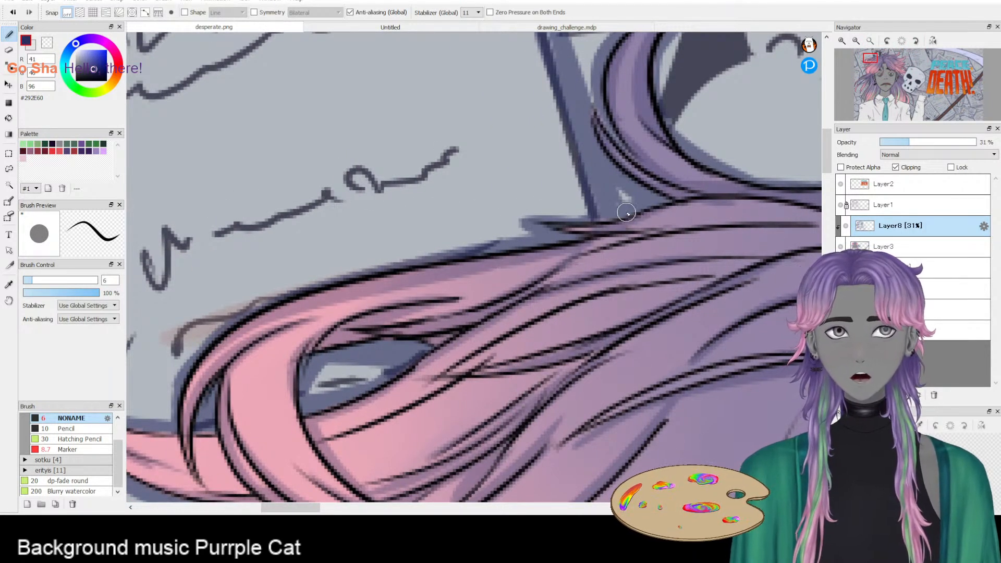
drag(727, 189, 471, 236)
- Examine the shading of the pink strands at the side of the head and the long hair below the ear
scroll(480, 212, down, 2)
drag(387, 341, 504, 297)
scroll(400, 306, up, 2)
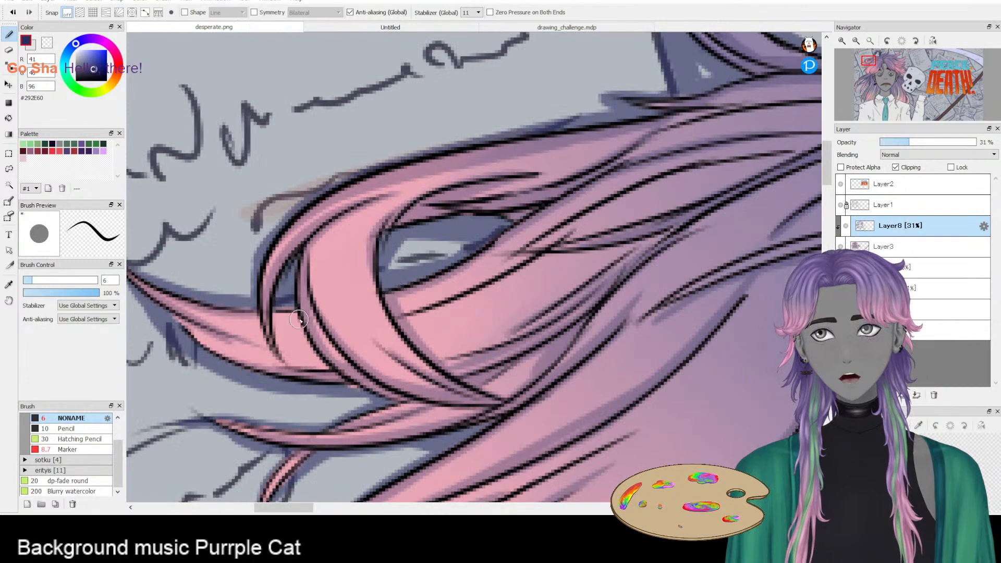
scroll(329, 305, down, 3)
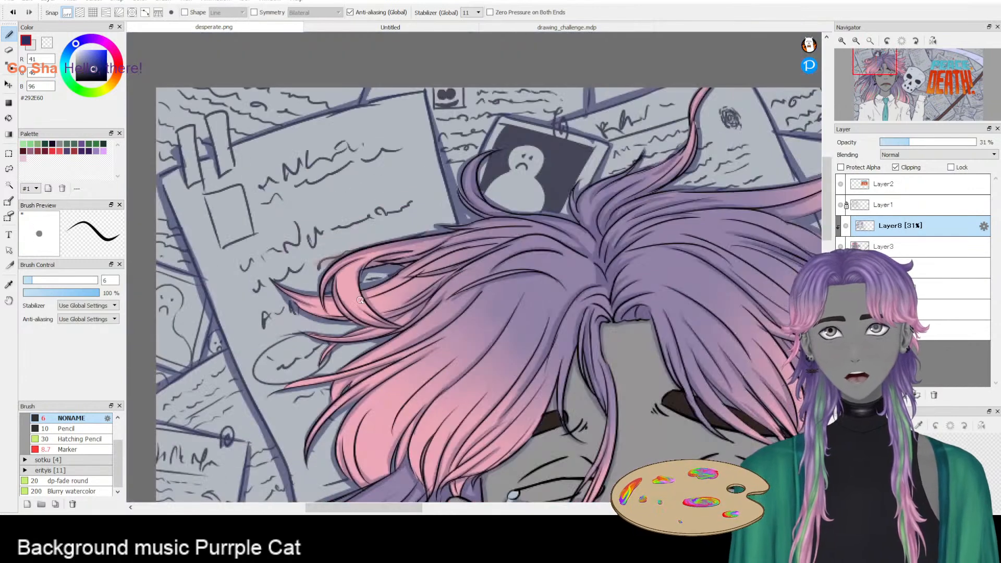
scroll(489, 276, up, 2)
scroll(487, 277, down, 2)
scroll(439, 412, up, 4)
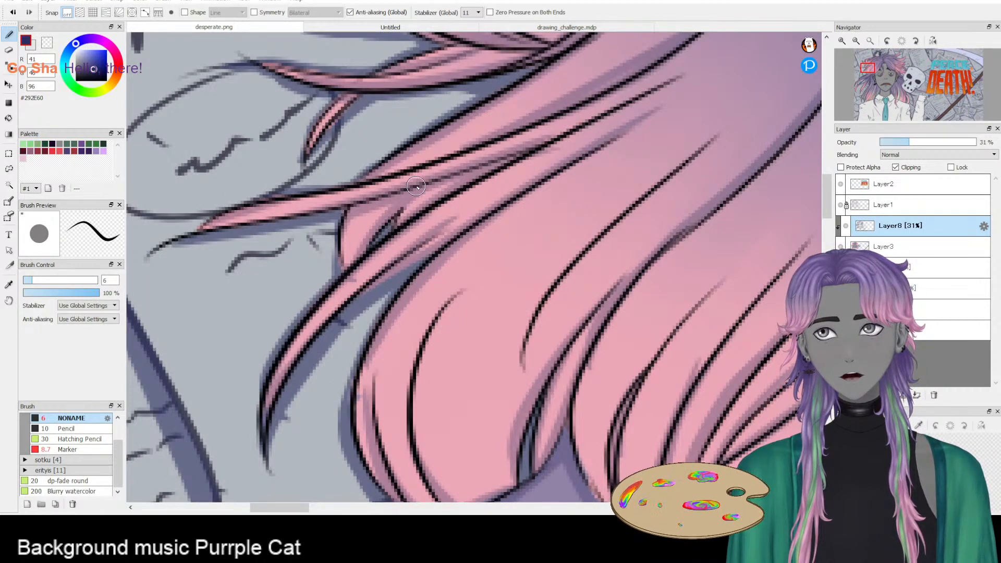
scroll(488, 311, down, 4)
drag(517, 416, 528, 245)
scroll(544, 225, up, 2)
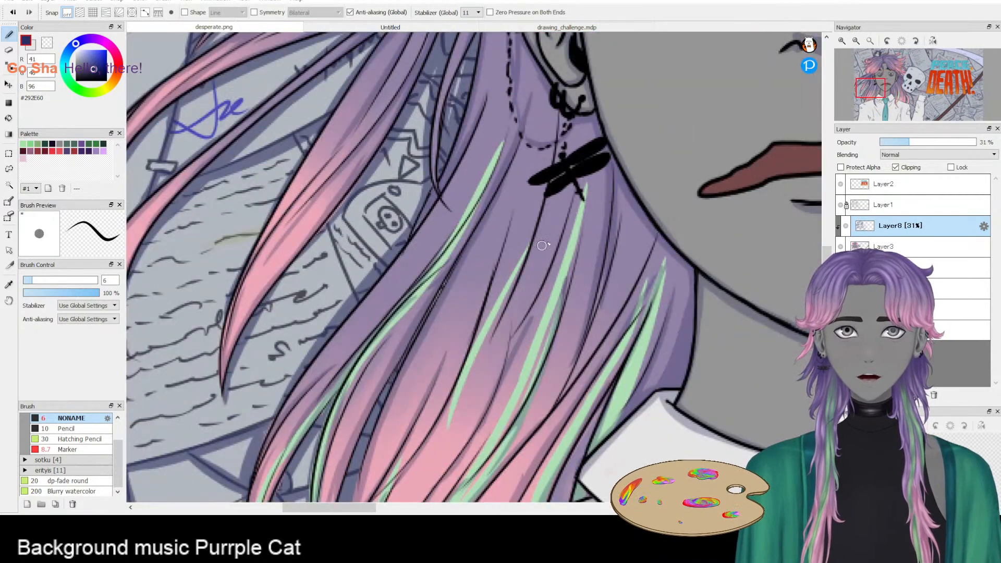
drag(554, 97, 513, 311)
key(ctrl+z)
drag(557, 104, 495, 344)
drag(516, 261, 471, 344)
key(ctrl+z)
mouse_move(534, 222)
mouse_down()
mouse_move(489, 347)
mouse_move(490, 326)
mouse_move(465, 358)
mouse_up()
key(ctrl+z)
key(ctrl+z)
drag(511, 207, 442, 406)
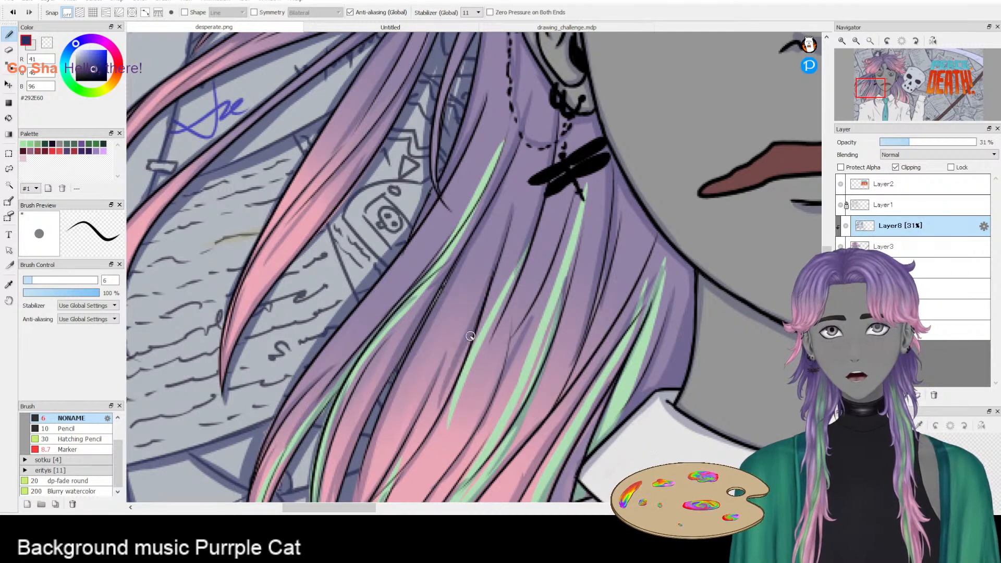
drag(470, 338, 409, 450)
key(ctrl+z)
key(ctrl+z)
- Shade the long lock below the dragonfly earring, following the strand line beside the short pale green streak
drag(514, 184, 436, 427)
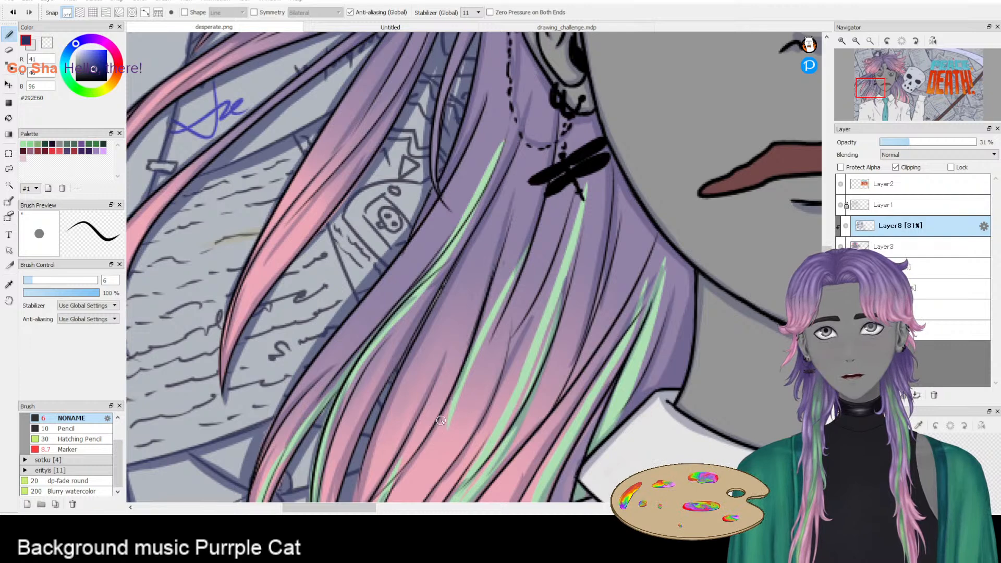
mouse_move(502, 255)
mouse_down()
mouse_move(415, 442)
mouse_move(482, 392)
mouse_up()
key(ctrl+z)
mouse_move(520, 270)
mouse_down()
mouse_move(478, 375)
mouse_move(415, 442)
mouse_up()
key(ctrl+z)
drag(516, 295, 440, 445)
- Shade the purple hair between the dragonfly earring and the jawline, above the wide green streaks
drag(722, 323, 632, 375)
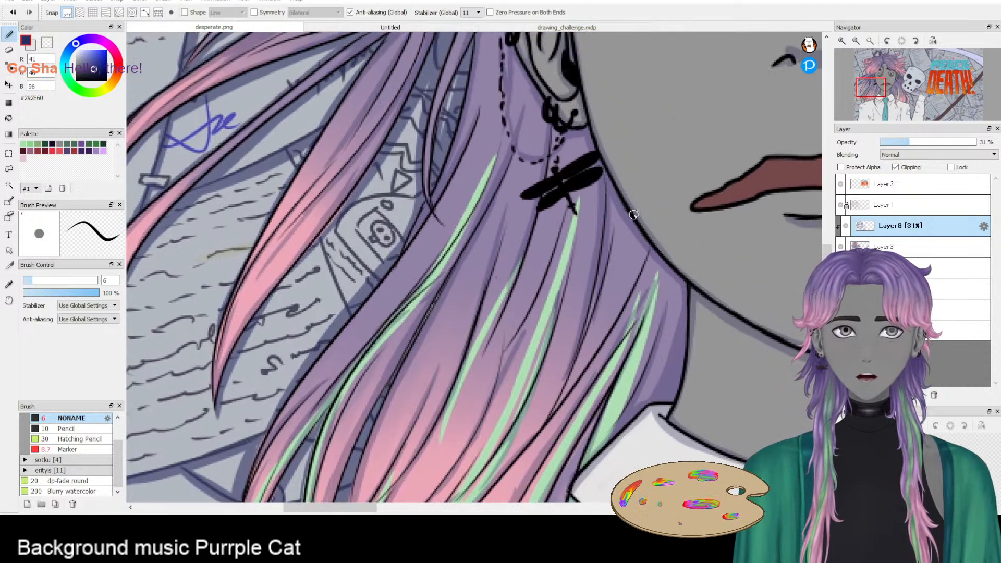
drag(647, 243, 589, 350)
key(ctrl+z)
mouse_move(643, 249)
mouse_down()
mouse_move(577, 364)
mouse_move(589, 353)
mouse_up()
key(ctrl+z)
key(ctrl+z)
drag(644, 250, 616, 328)
mouse_move(626, 290)
mouse_down()
mouse_move(572, 392)
mouse_move(594, 233)
mouse_up()
key(ctrl+z)
drag(553, 405, 601, 267)
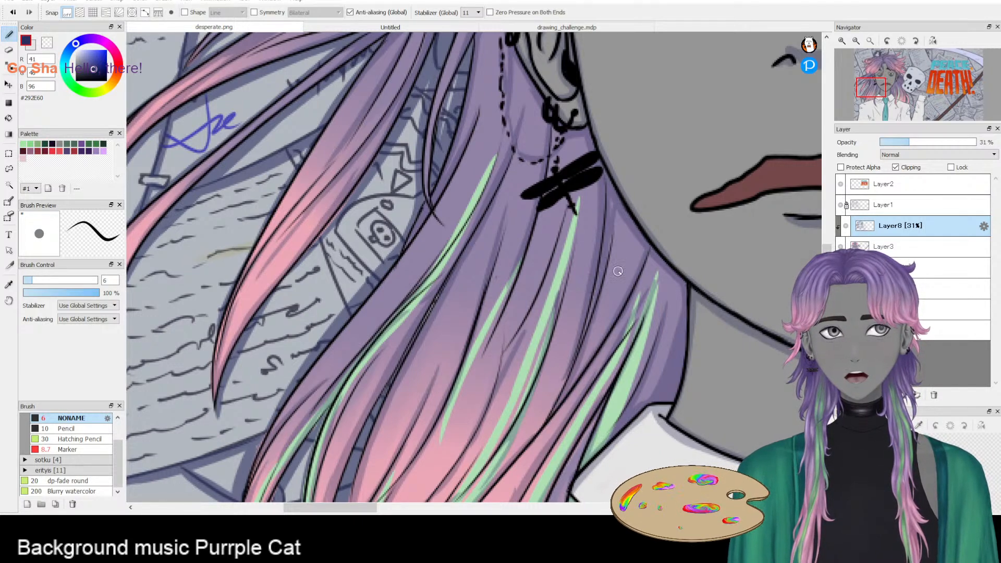
- Examine the shading across the whole illustration, including the shirt, tie, skull and face
scroll(651, 267, down, 3)
drag(688, 388, 570, 277)
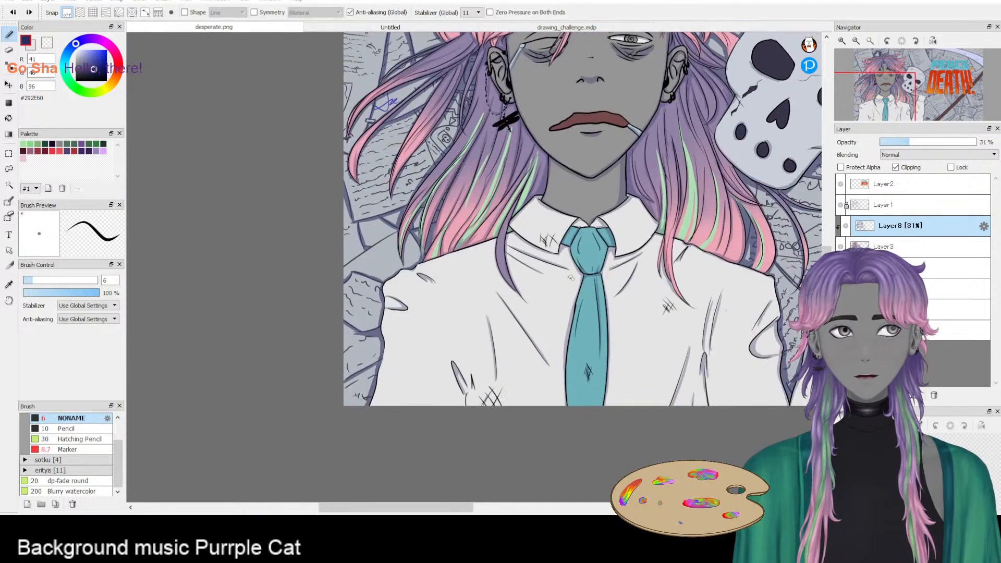
scroll(585, 278, down, 2)
scroll(595, 257, up, 4)
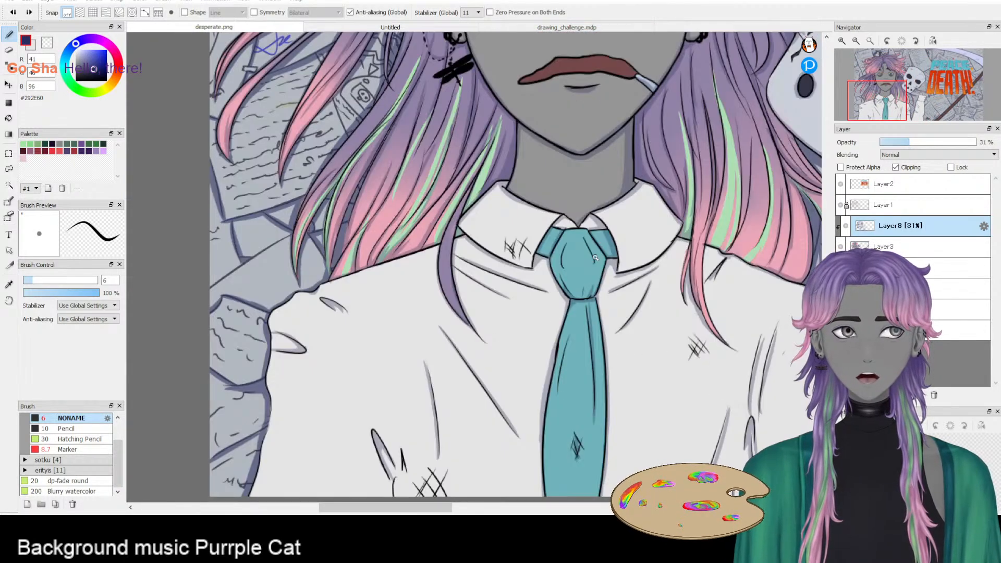
scroll(592, 246, down, 4)
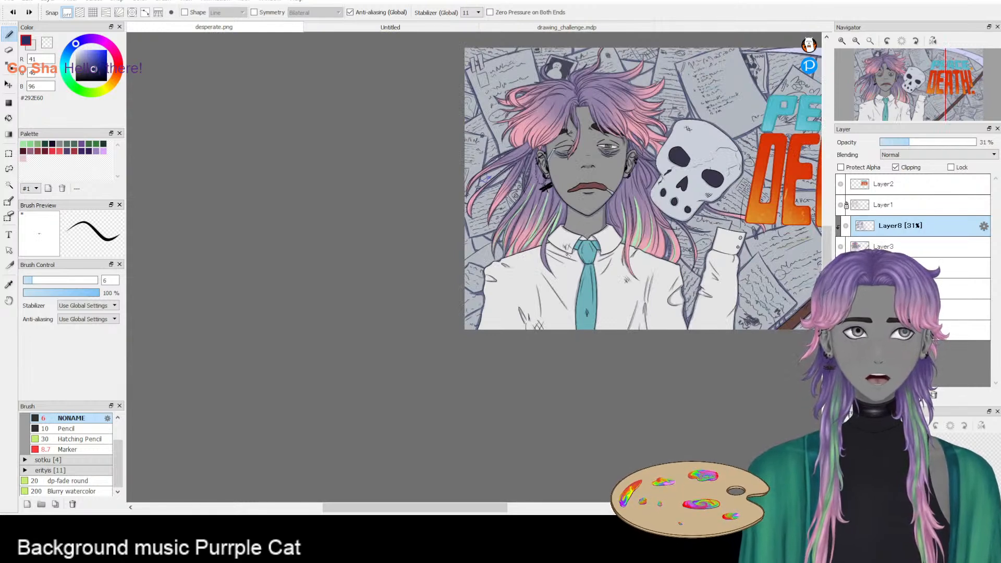
scroll(584, 244, down, 2)
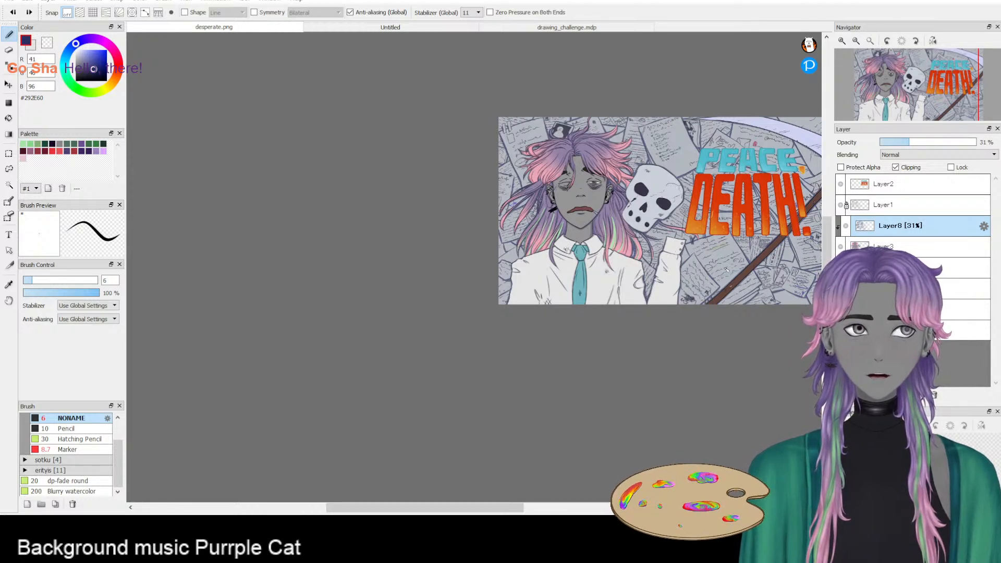
scroll(550, 224, up, 5)
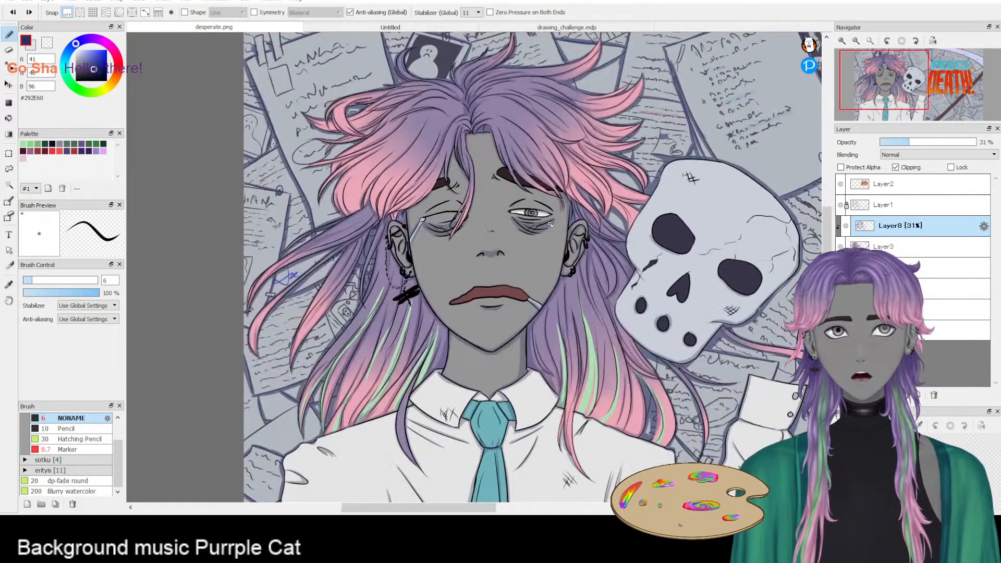
scroll(550, 224, up, 1)
scroll(419, 178, up, 1)
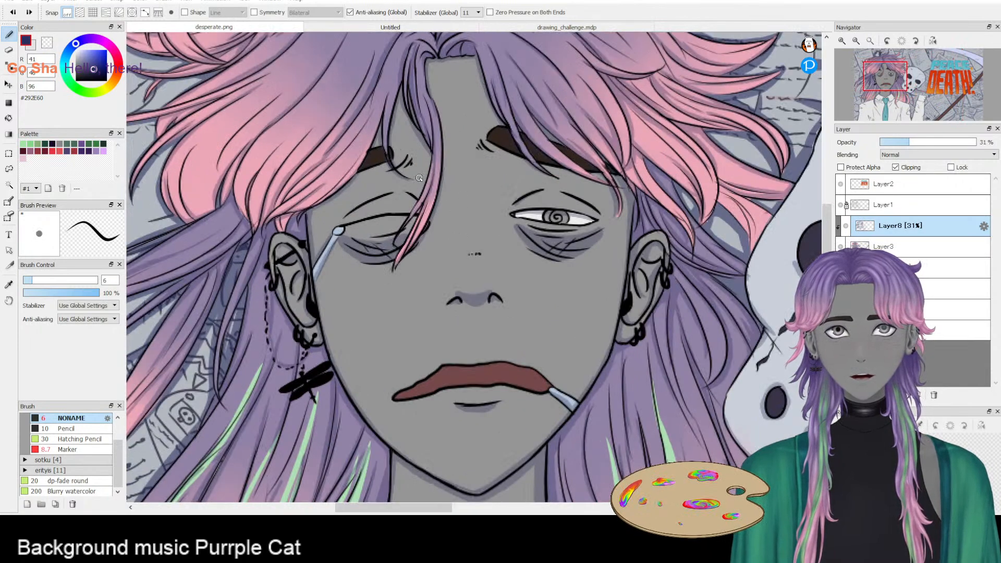
- Inspect the face and fringe in a mirrored canvas view and restore the normal orientation
scroll(571, 96, up, 1)
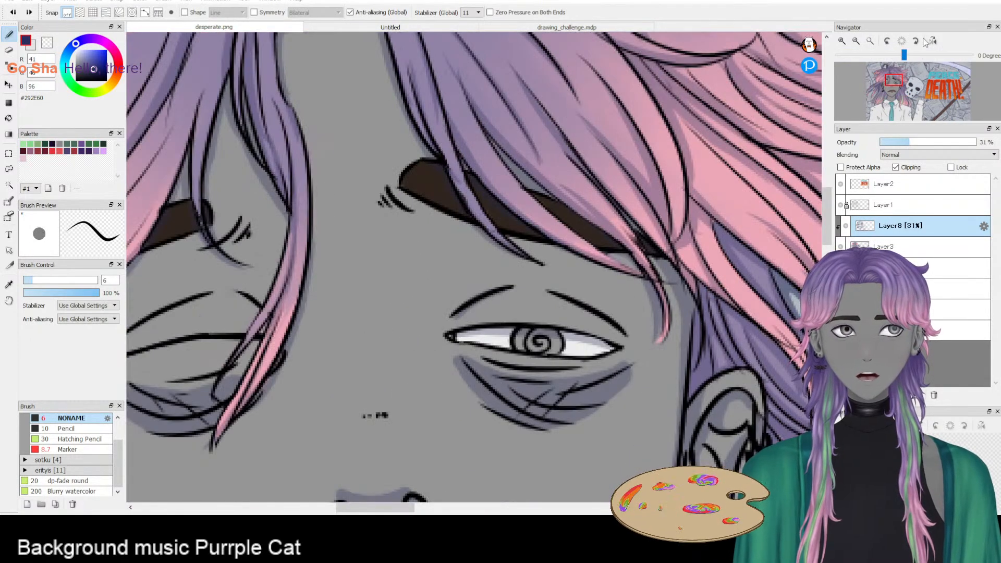
scroll(551, 121, up, 1)
mouse_move(442, 233)
mouse_down()
mouse_move(305, 279)
mouse_move(358, 239)
mouse_up()
scroll(391, 236, down, 2)
scroll(420, 227, up, 2)
scroll(450, 249, down, 2)
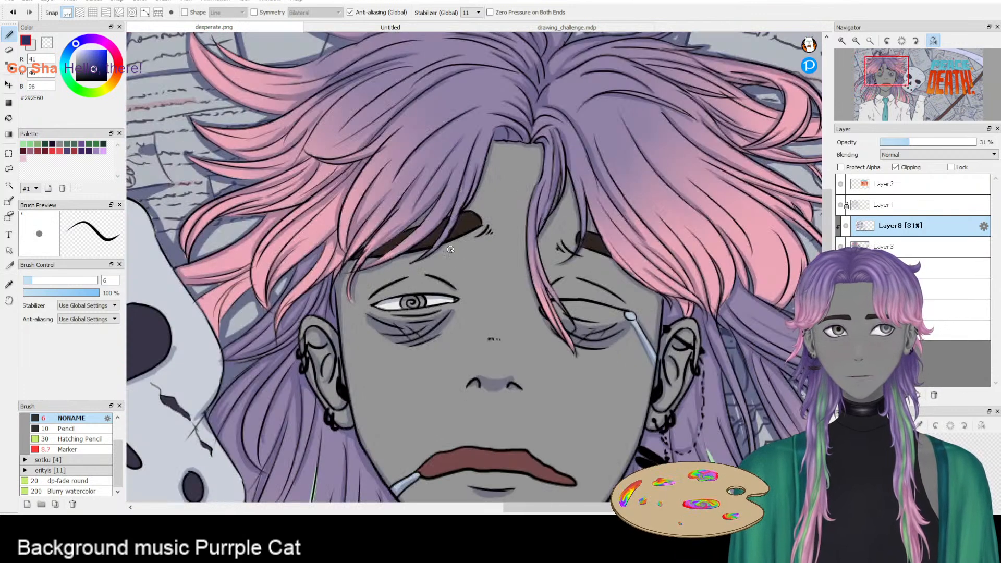
scroll(450, 249, down, 1)
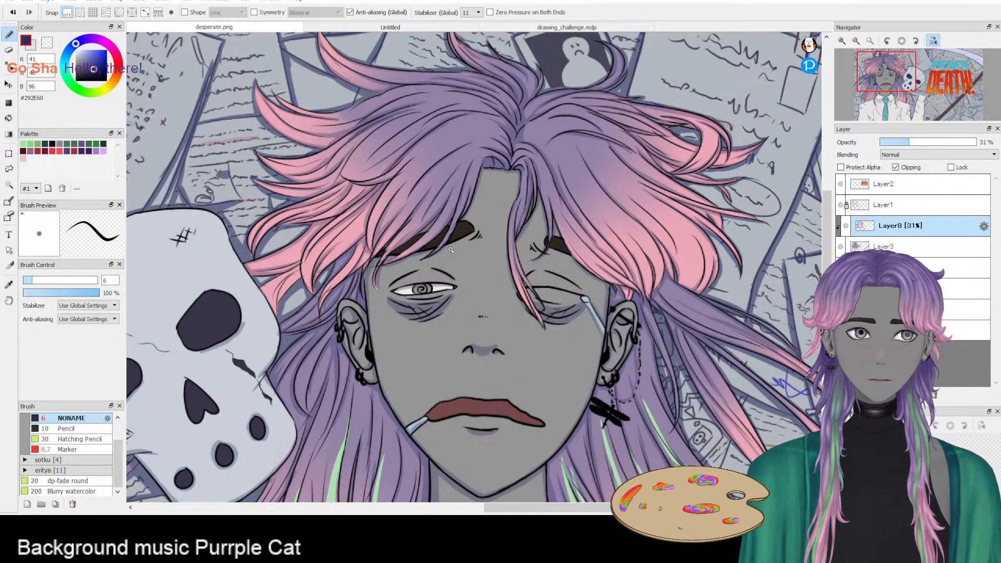
scroll(503, 165, up, 4)
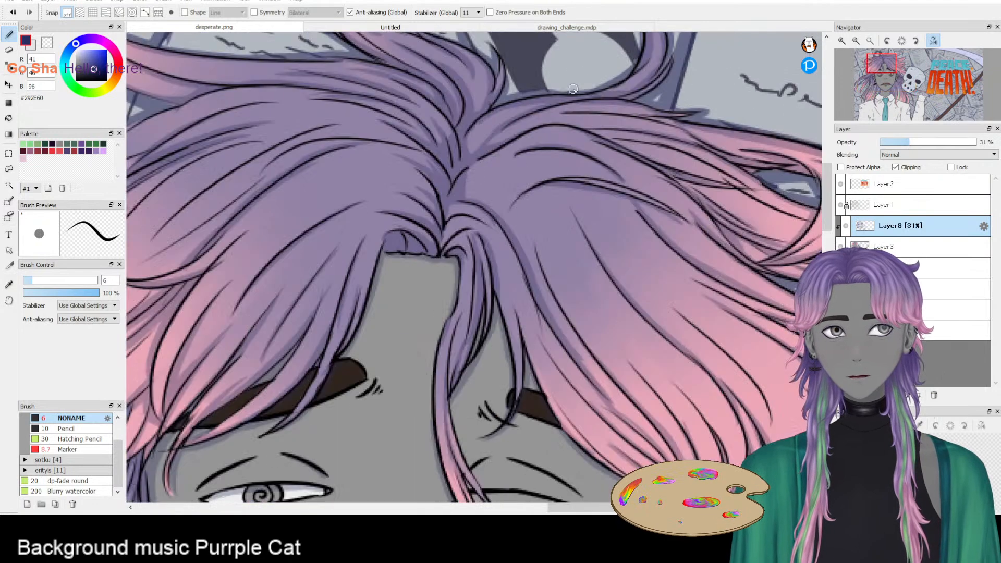
click(902, 41)
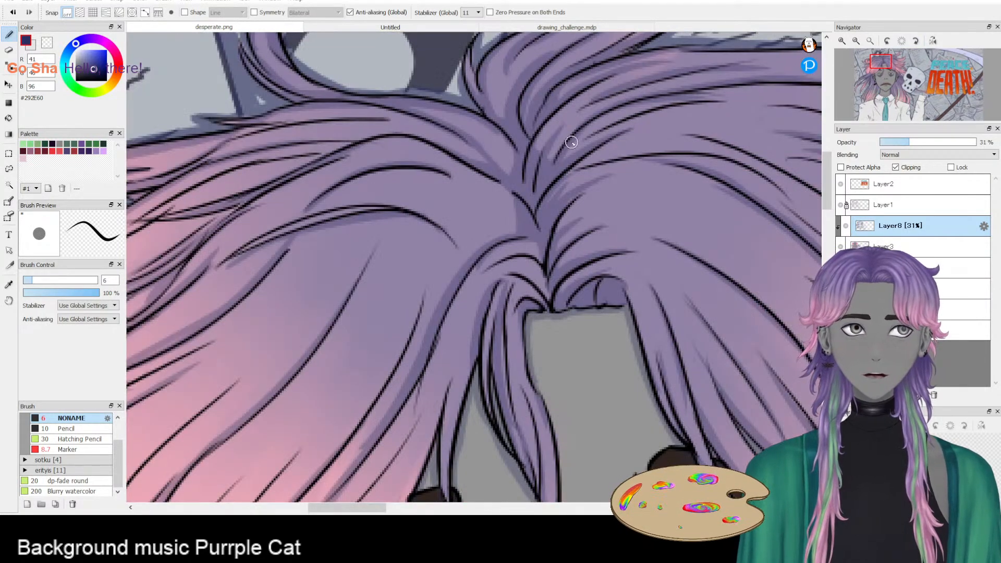
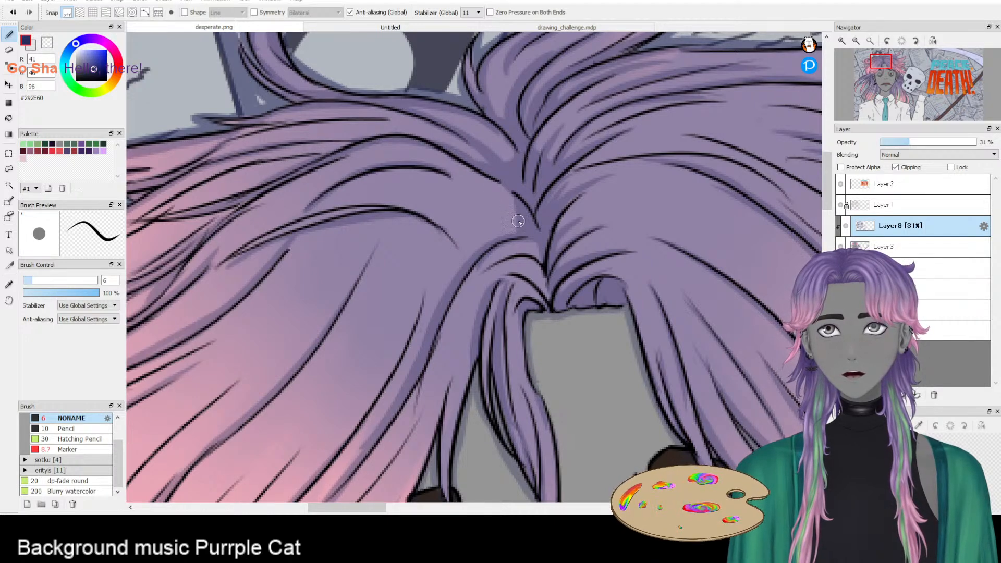
- Shade the overlapping pink fringe locks above the half-closed eye, following their curved strand lines towards the tips
drag(443, 169, 522, 228)
key(ctrl+z)
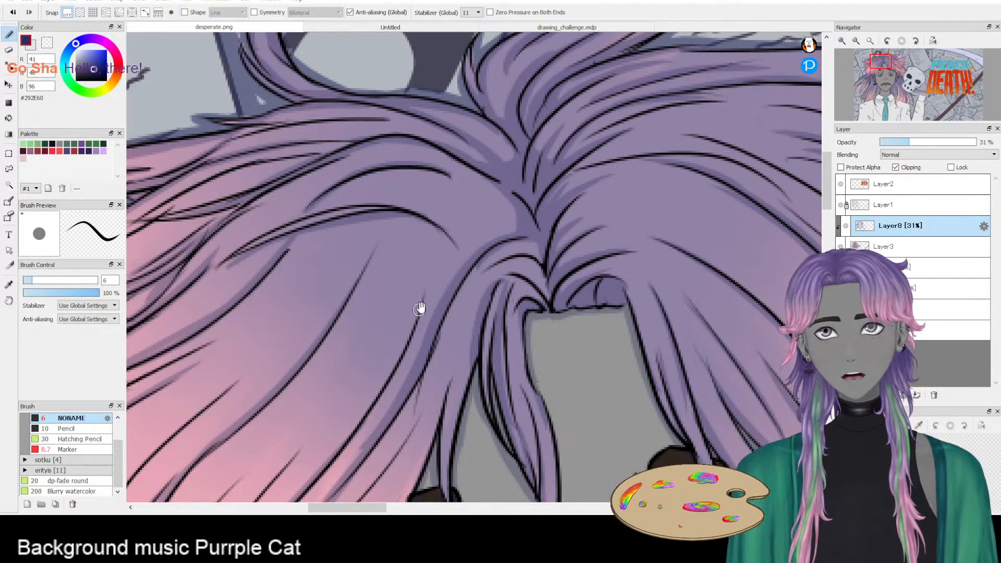
drag(416, 312, 603, 123)
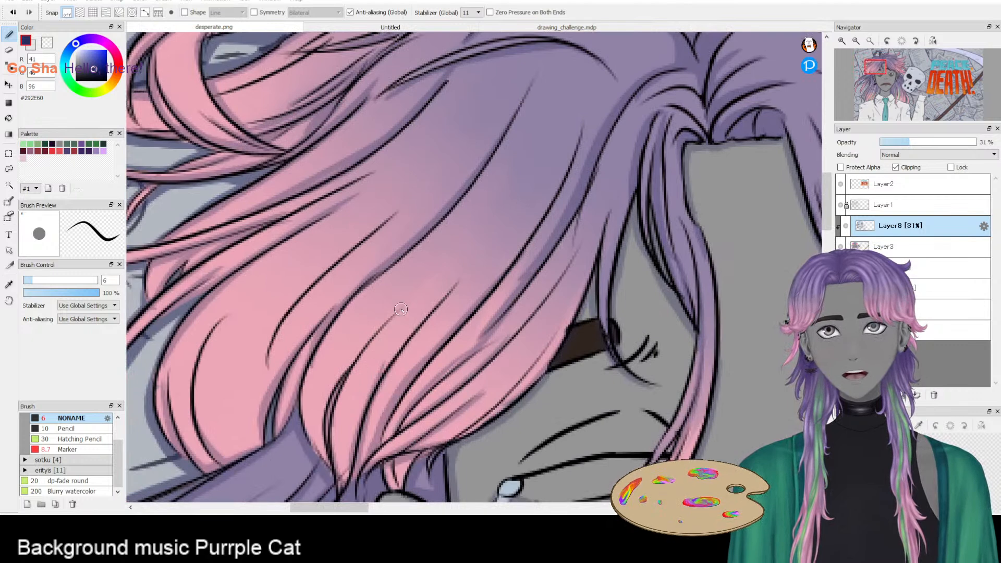
drag(401, 309, 316, 452)
mouse_move(378, 277)
mouse_down()
mouse_move(318, 335)
mouse_move(312, 414)
mouse_up()
key(ctrl+z)
drag(479, 178, 316, 322)
key(ctrl+z)
drag(371, 280, 295, 417)
drag(317, 341, 326, 453)
key(ctrl+z)
drag(315, 354, 330, 457)
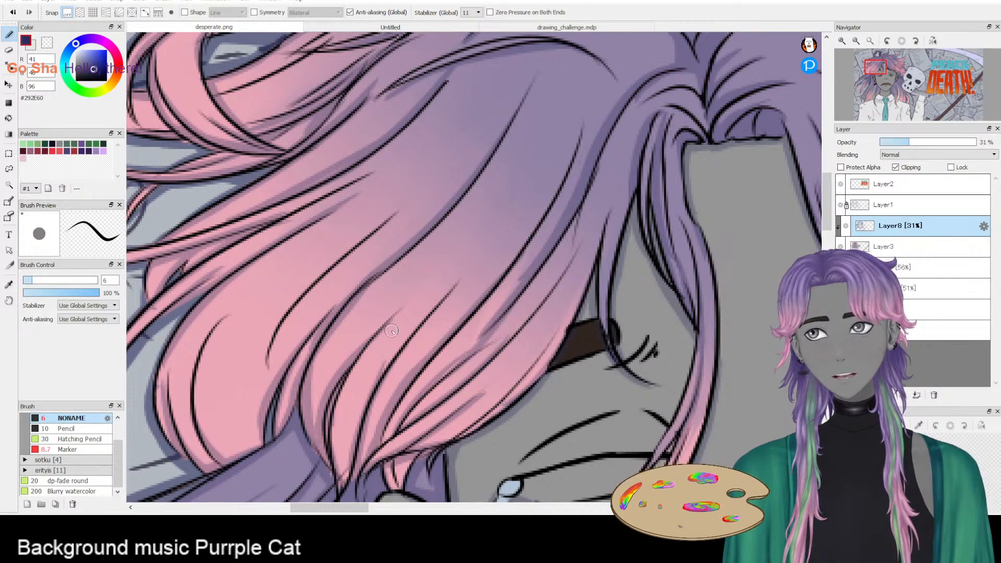
- Shade the short pink strand that meets the skull's edge beside the ear
scroll(392, 331, down, 3)
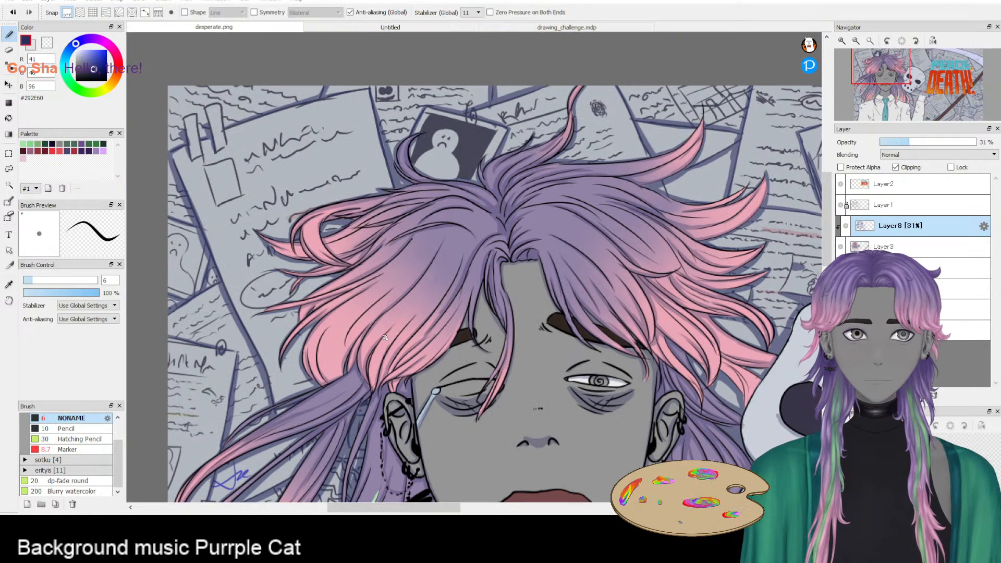
scroll(672, 393, up, 4)
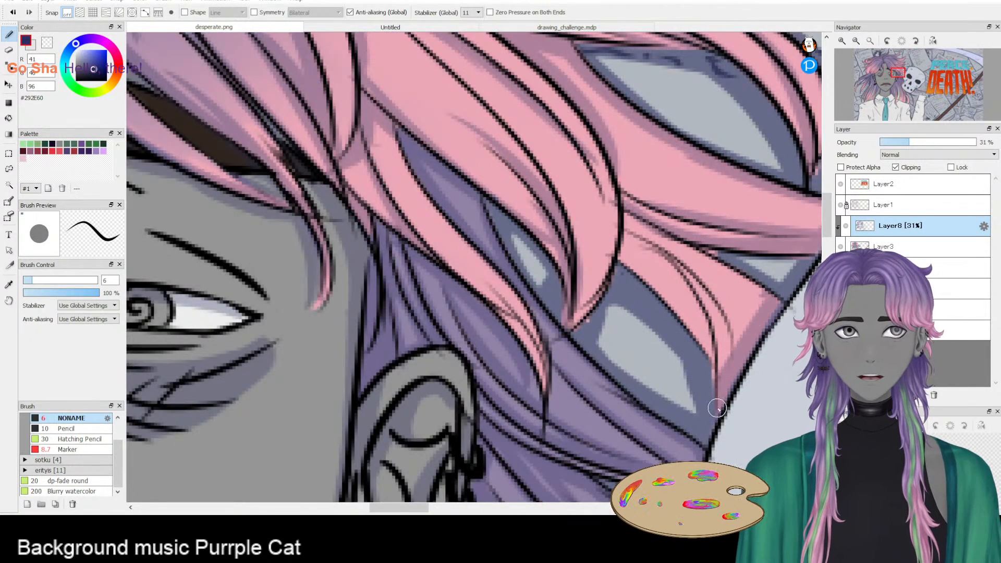
drag(617, 284, 727, 384)
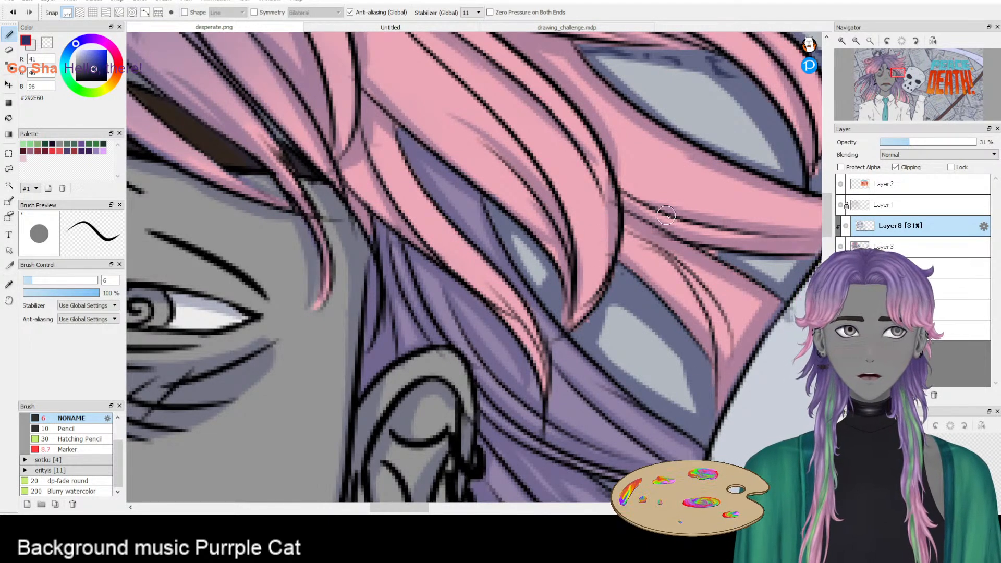
scroll(383, 363, down, 2)
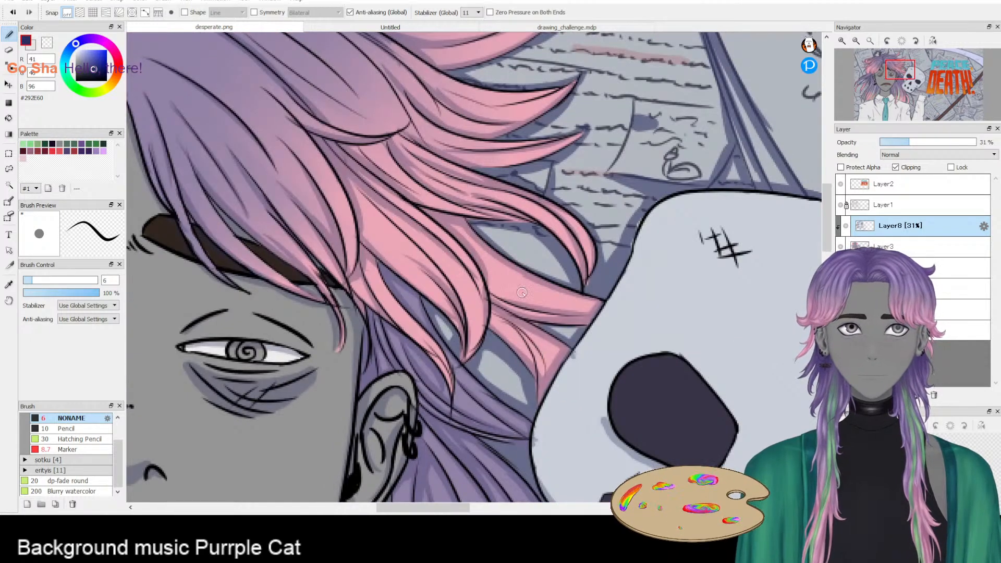
- Set the bottom layer's opacity to 100% and keep that layer selected
scroll(573, 252, down, 4)
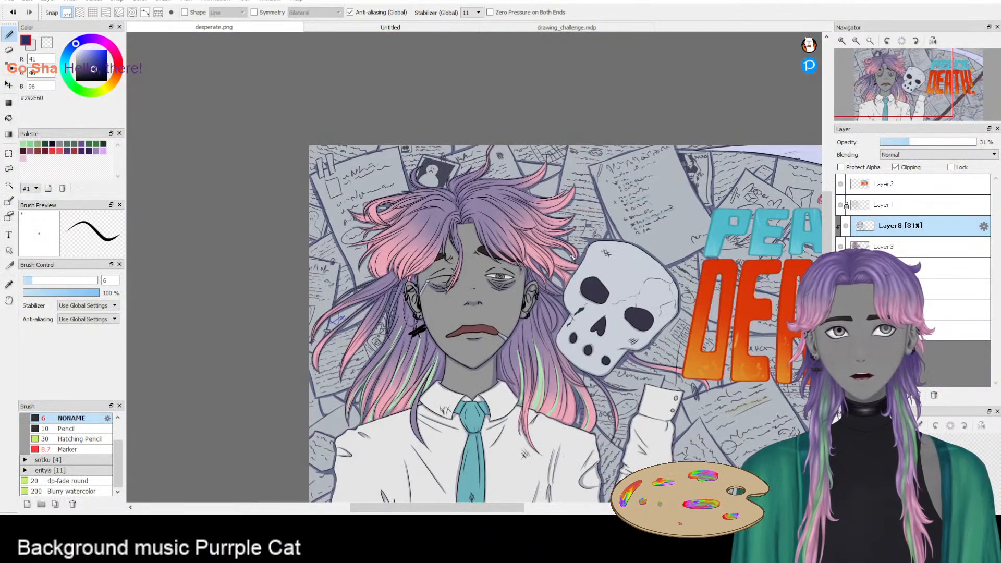
scroll(572, 257, down, 3)
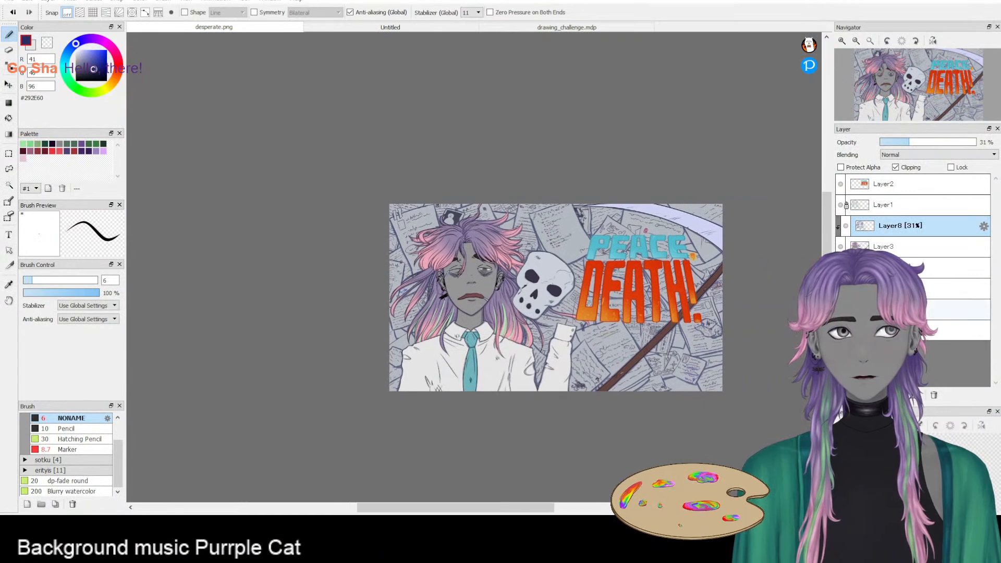
click(909, 330)
click(937, 142)
drag(936, 144, 975, 142)
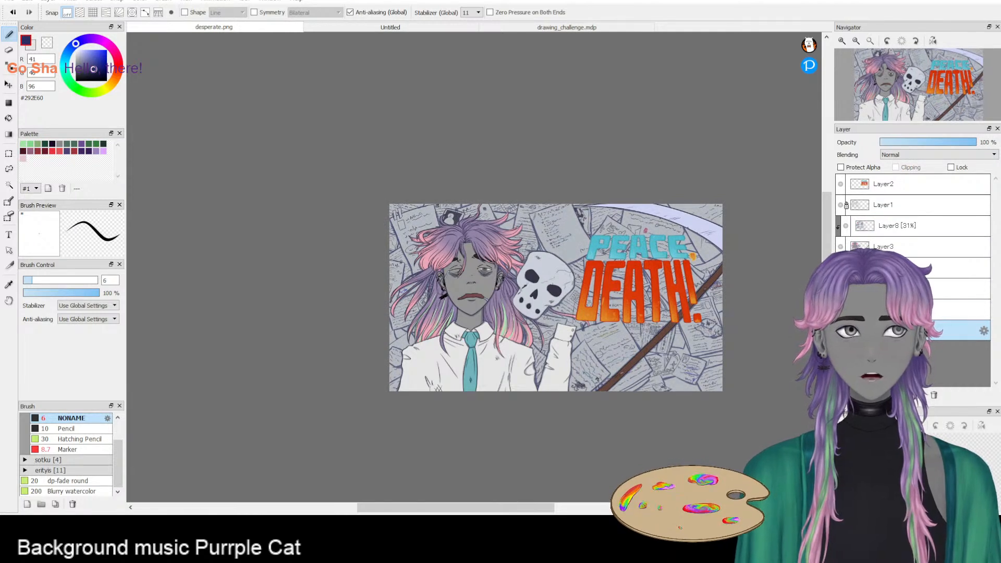
click(909, 267)
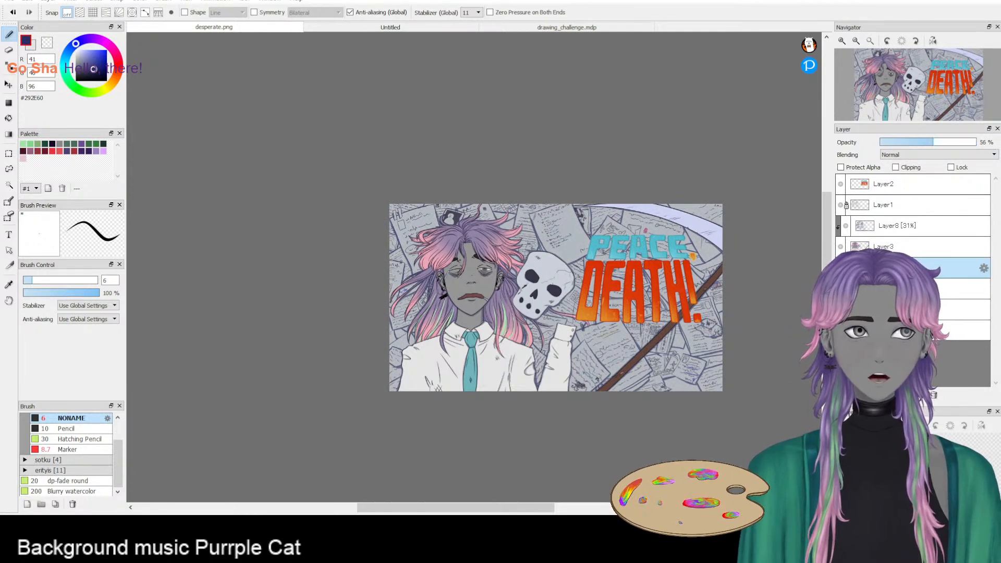
click(910, 329)
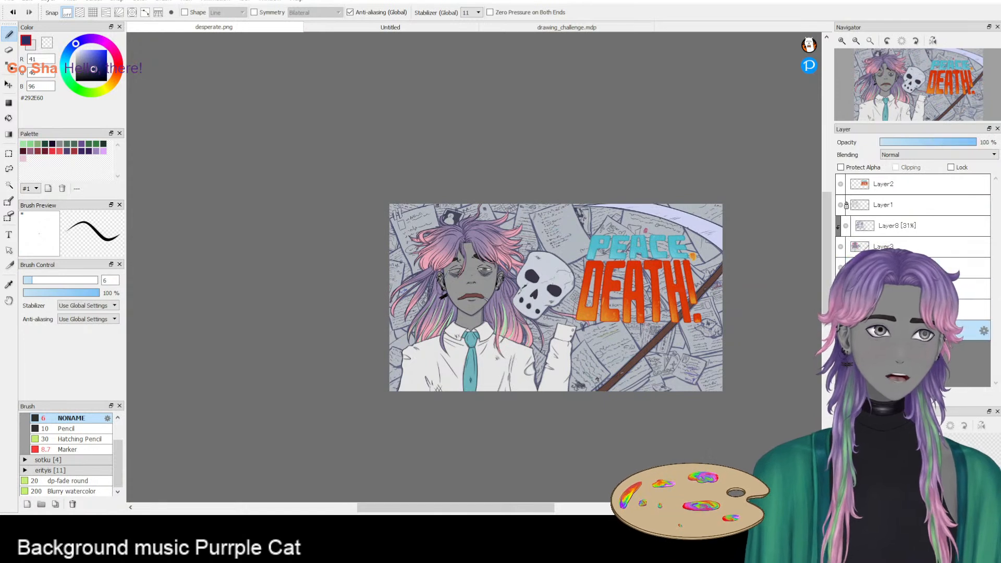
- Add a new layer above the 51% shading layer, switch to light grey #E4E4E4 and set the layer's opacity to 55%
click(909, 309)
click(910, 288)
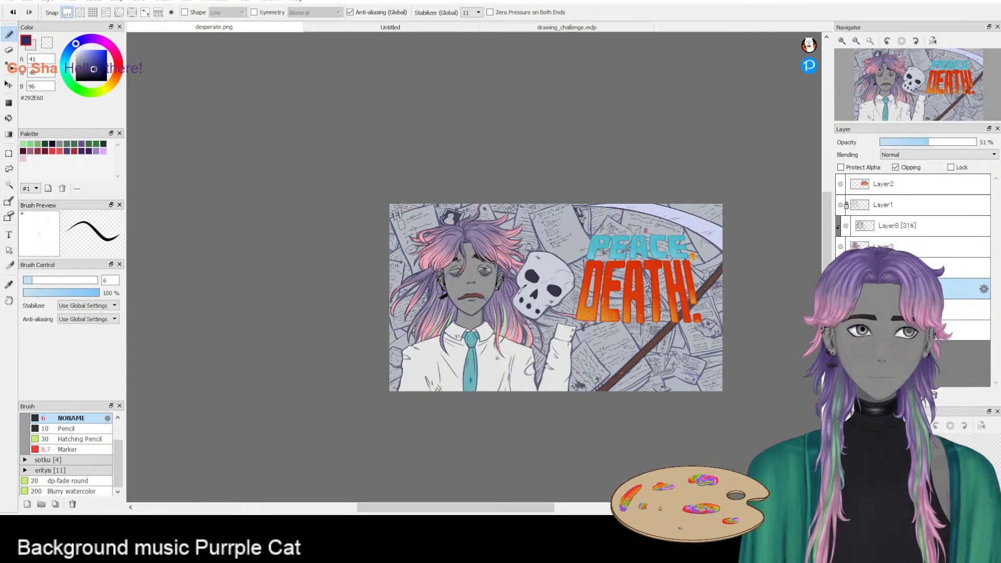
click(841, 395)
key(x)
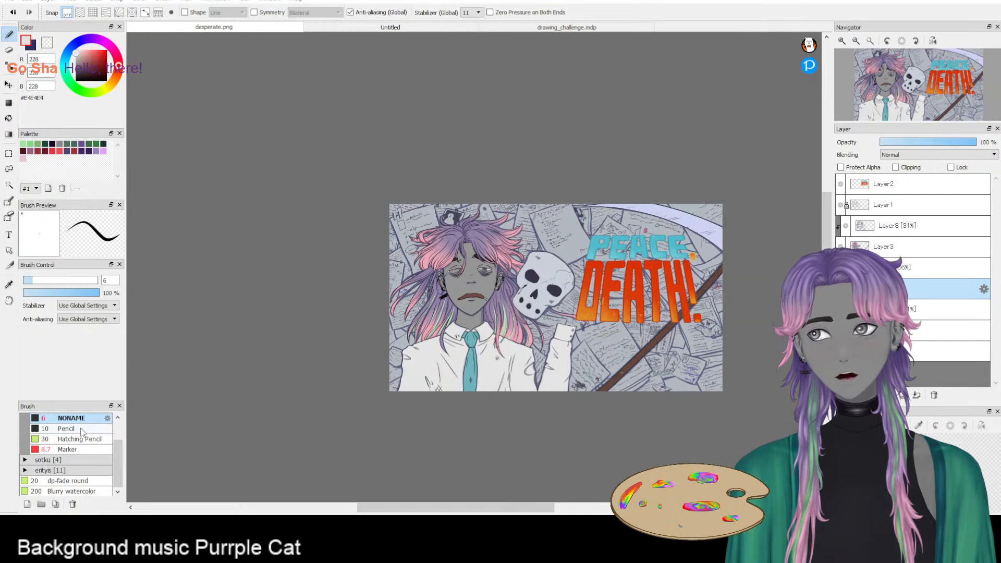
mouse_move(67, 296)
mouse_down()
mouse_move(56, 295)
mouse_move(104, 293)
mouse_up()
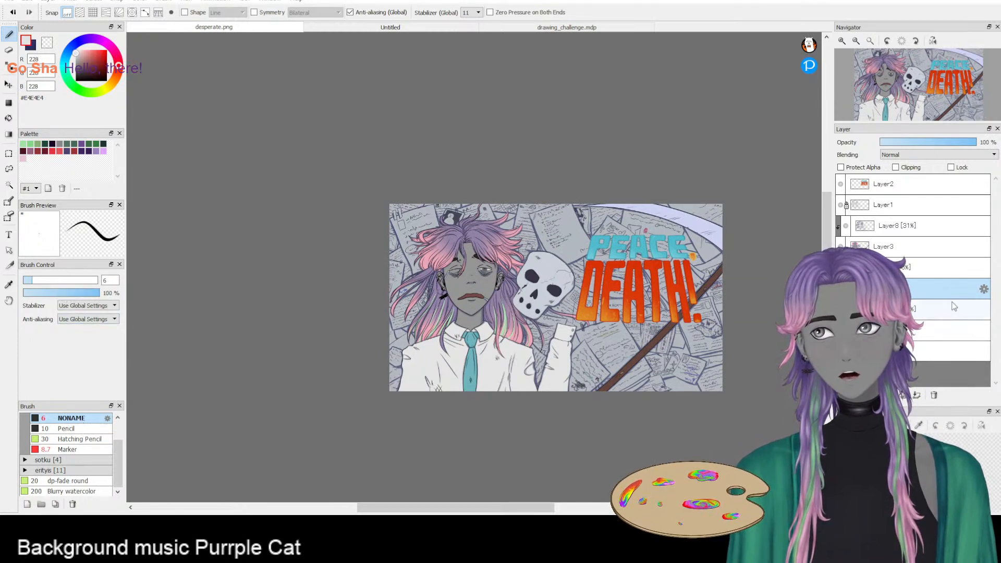
drag(952, 142, 932, 143)
- Set the brush size to 41 and move the new layer down to directly above the bottom layer
scroll(680, 278, up, 4)
drag(308, 310, 464, 457)
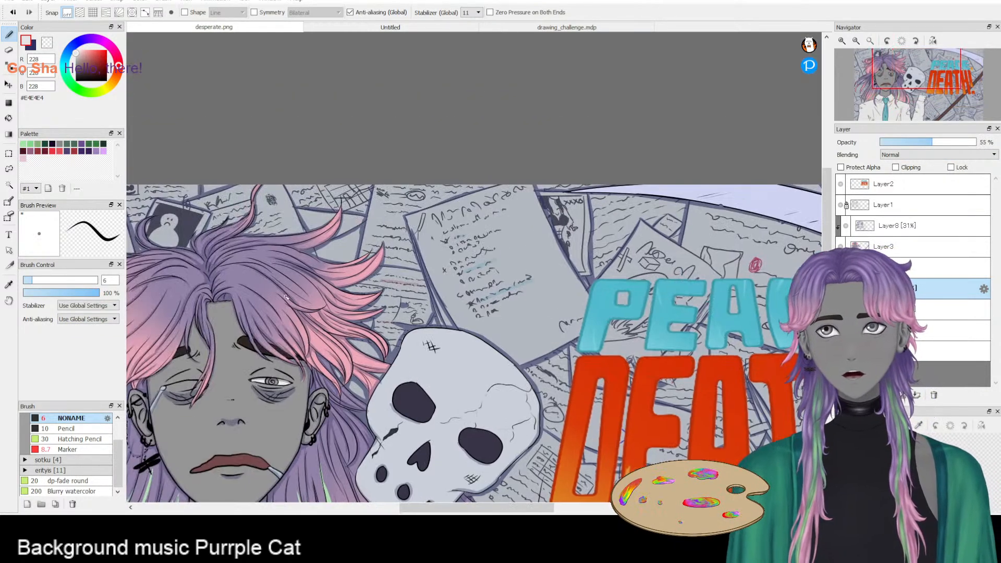
click(73, 280)
mouse_move(497, 207)
mouse_down()
mouse_move(434, 227)
mouse_move(436, 240)
mouse_move(514, 241)
mouse_up()
key(ctrl+z)
drag(928, 289, 926, 341)
- Paint the large list sheet above the skull light grey and erase the excess around its edges
mouse_move(486, 200)
mouse_down()
mouse_move(462, 232)
mouse_move(434, 226)
mouse_move(499, 199)
mouse_move(518, 204)
mouse_move(439, 260)
mouse_move(442, 268)
mouse_move(534, 249)
mouse_move(460, 295)
mouse_move(447, 315)
mouse_move(572, 293)
mouse_move(556, 334)
mouse_up()
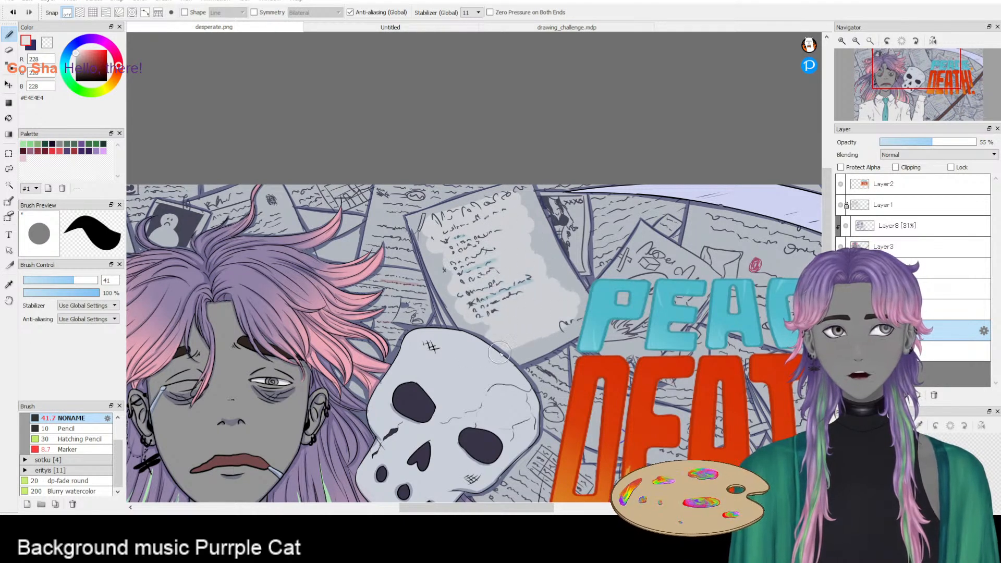
scroll(588, 316, down, 2)
scroll(588, 316, down, 1)
scroll(573, 323, up, 5)
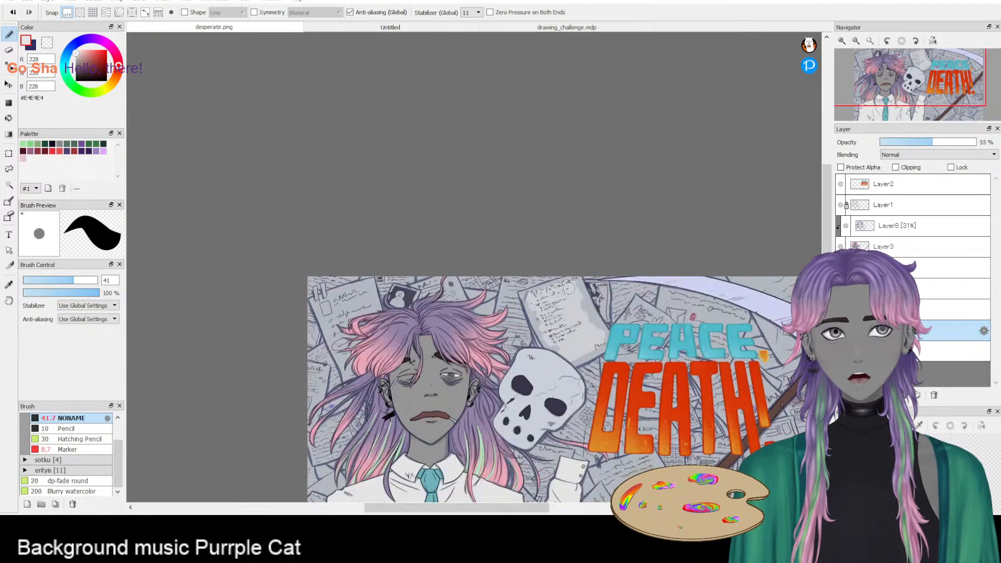
drag(553, 338, 505, 278)
key(e)
drag(431, 251, 433, 269)
drag(473, 344, 495, 375)
- Extend the light grey across the list sheet's heading and towards its outer edge, keeping a thin darker border
key(b)
mouse_move(436, 232)
mouse_down()
mouse_move(537, 392)
mouse_move(662, 365)
mouse_up()
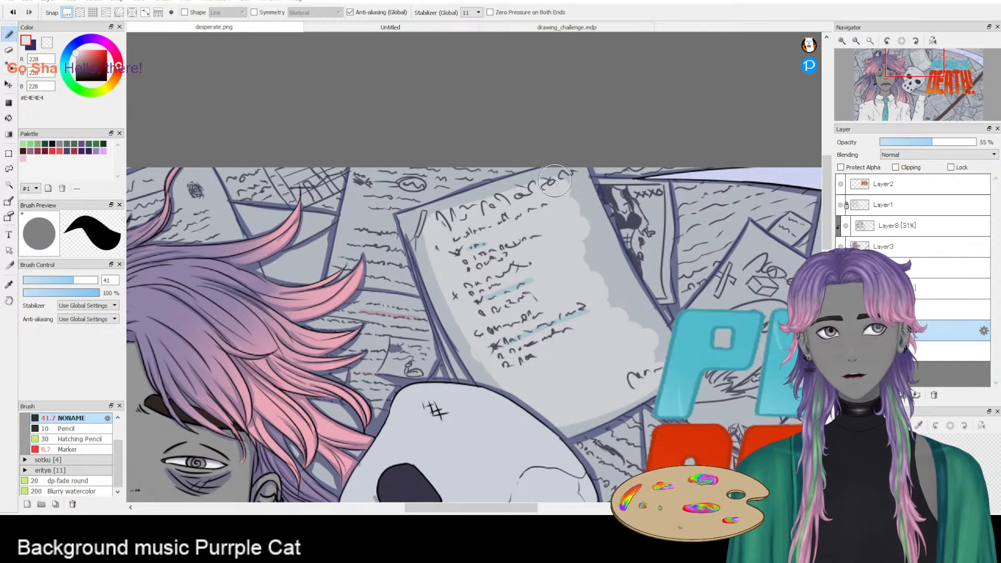
drag(566, 205, 647, 363)
drag(615, 290, 665, 361)
drag(427, 230, 572, 184)
- Lighten the small photo beside the list sheet and the sketched page behind the PEACE lettering
drag(752, 248, 609, 258)
mouse_move(506, 201)
mouse_down()
mouse_move(517, 271)
mouse_move(512, 211)
mouse_move(490, 205)
mouse_move(518, 246)
mouse_move(553, 268)
mouse_up()
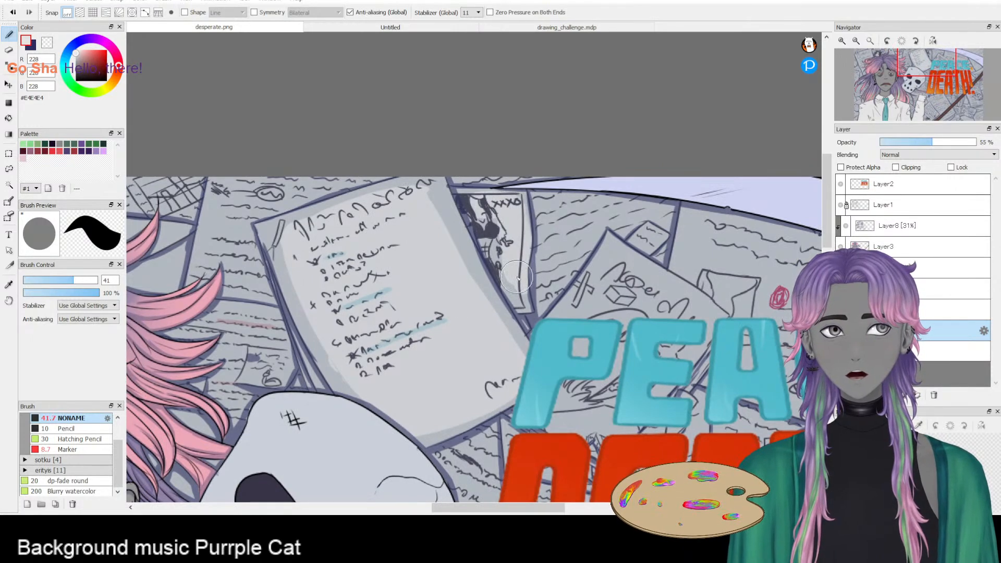
scroll(569, 242, down, 5)
scroll(597, 273, up, 4)
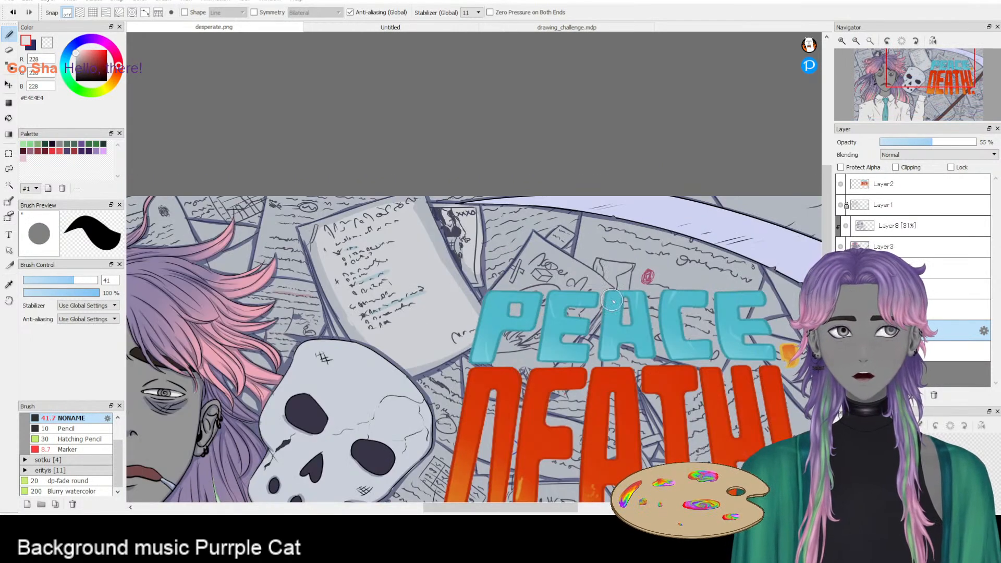
mouse_move(529, 254)
mouse_down()
mouse_move(516, 288)
mouse_move(529, 254)
mouse_move(600, 293)
mouse_move(556, 336)
mouse_move(581, 295)
mouse_move(549, 289)
mouse_move(537, 255)
mouse_move(512, 301)
mouse_move(556, 321)
mouse_up()
- Lighten the page strip between the hair and the list sheet, the scraps above the hair and the paper-clipped note
scroll(537, 339, left, 5)
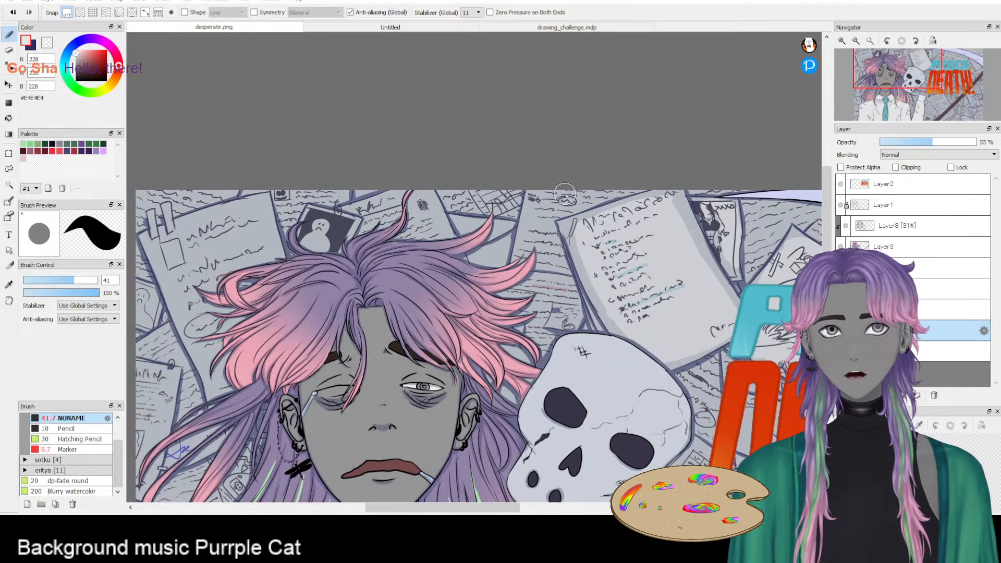
mouse_move(546, 202)
mouse_down()
mouse_move(531, 253)
mouse_move(540, 232)
mouse_move(547, 256)
mouse_move(545, 230)
mouse_move(549, 261)
mouse_move(527, 256)
mouse_move(621, 214)
mouse_move(538, 316)
mouse_move(518, 288)
mouse_move(566, 291)
mouse_move(554, 318)
mouse_move(568, 320)
mouse_move(546, 315)
mouse_move(558, 307)
mouse_move(566, 318)
mouse_move(538, 297)
mouse_move(535, 328)
mouse_up()
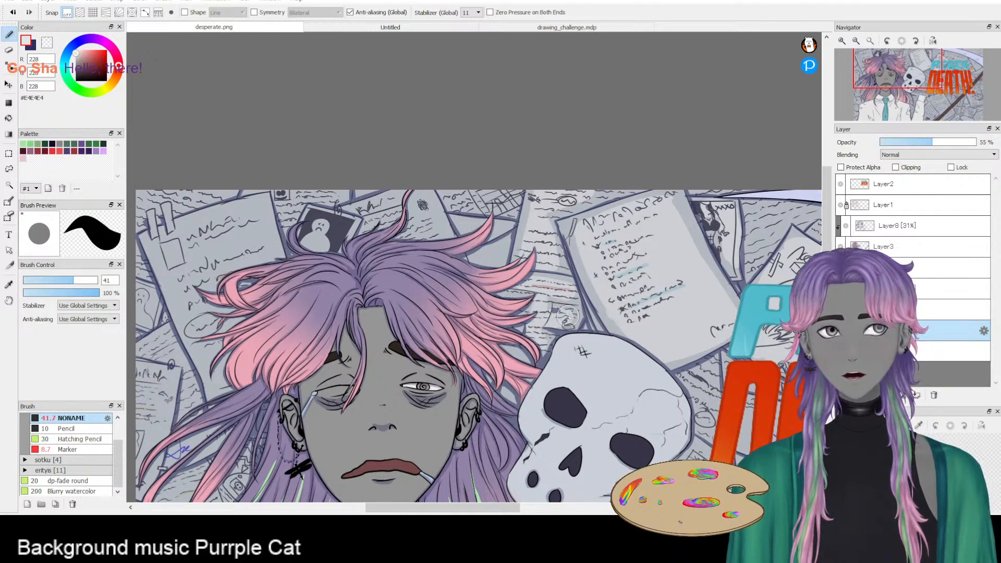
mouse_move(409, 205)
mouse_down()
mouse_move(431, 205)
mouse_move(444, 232)
mouse_move(420, 203)
mouse_move(417, 228)
mouse_move(421, 210)
mouse_move(369, 209)
mouse_move(399, 198)
mouse_up()
mouse_move(269, 210)
mouse_down()
mouse_move(331, 206)
mouse_move(245, 240)
mouse_move(331, 237)
mouse_move(313, 201)
mouse_move(232, 231)
mouse_move(274, 347)
mouse_move(258, 284)
mouse_up()
mouse_move(317, 243)
mouse_down()
mouse_move(279, 359)
mouse_move(234, 266)
mouse_move(281, 383)
mouse_move(292, 339)
mouse_up()
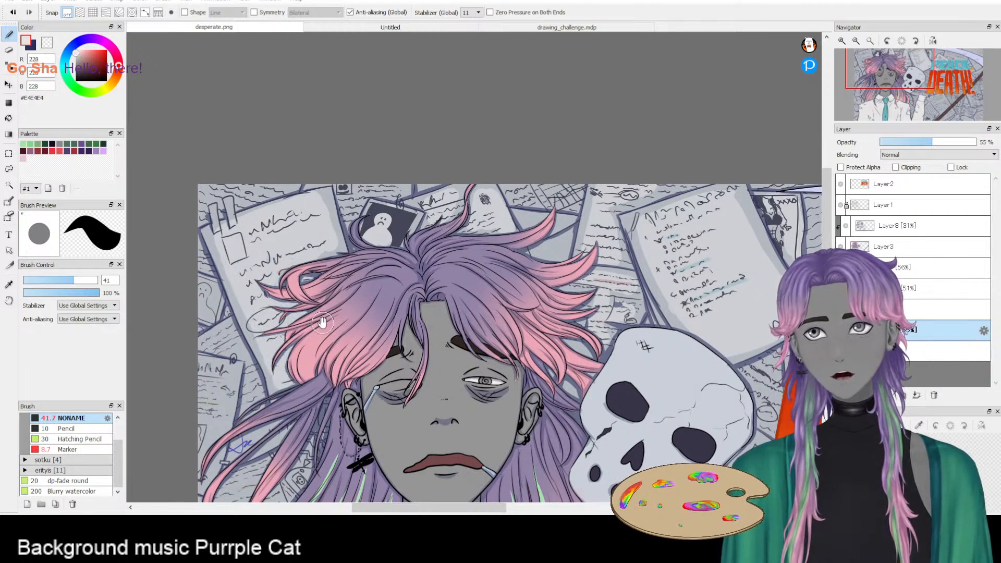
- Set the opacity of the paper highlight layer to 74%
scroll(323, 322, down, 5)
scroll(497, 397, up, 1)
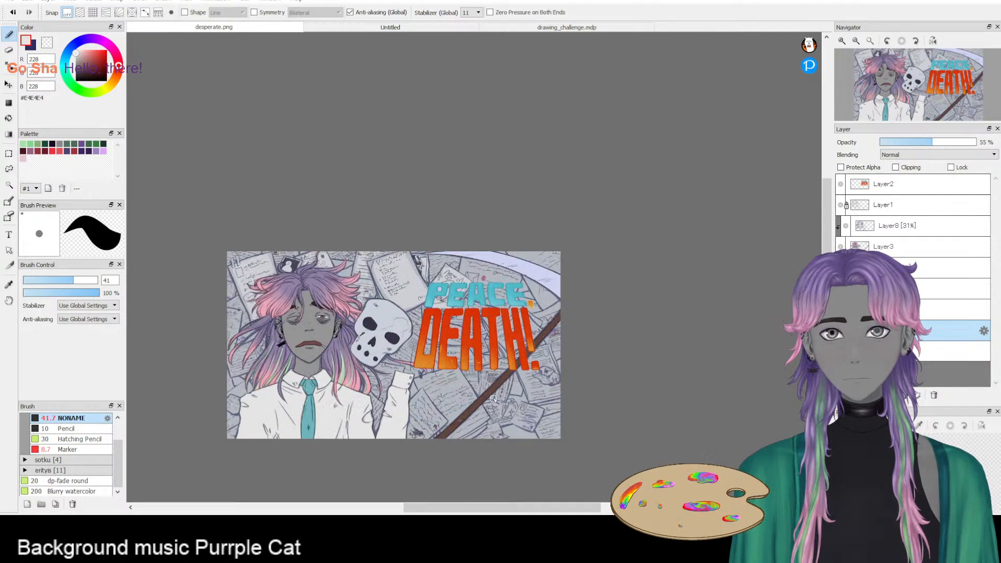
scroll(588, 306, up, 2)
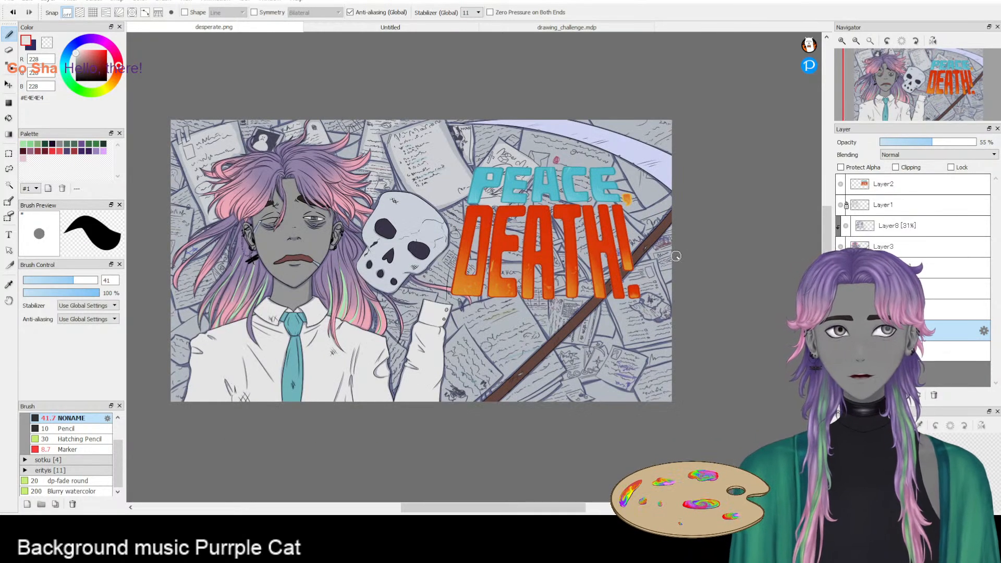
click(890, 351)
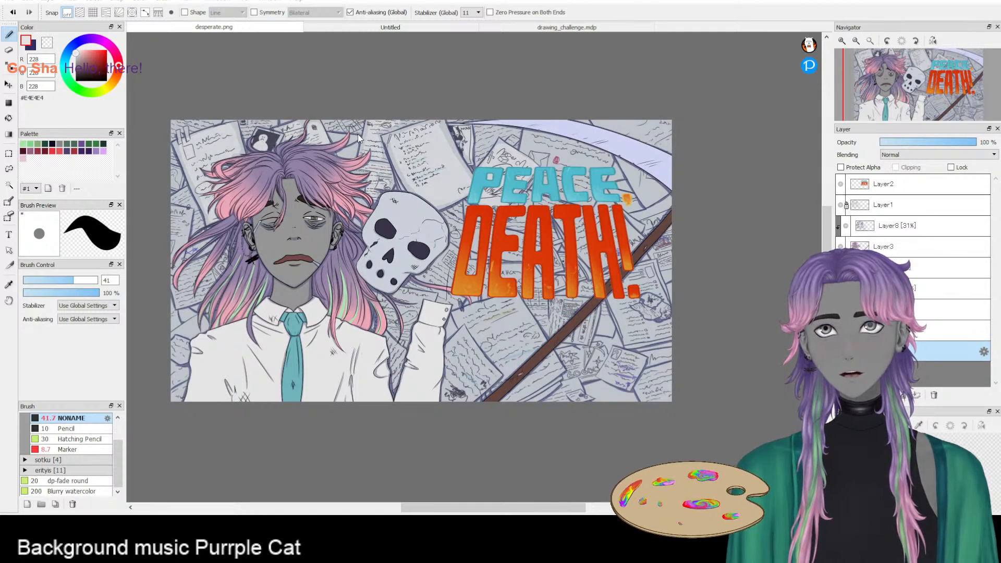
click(938, 328)
drag(958, 143, 950, 144)
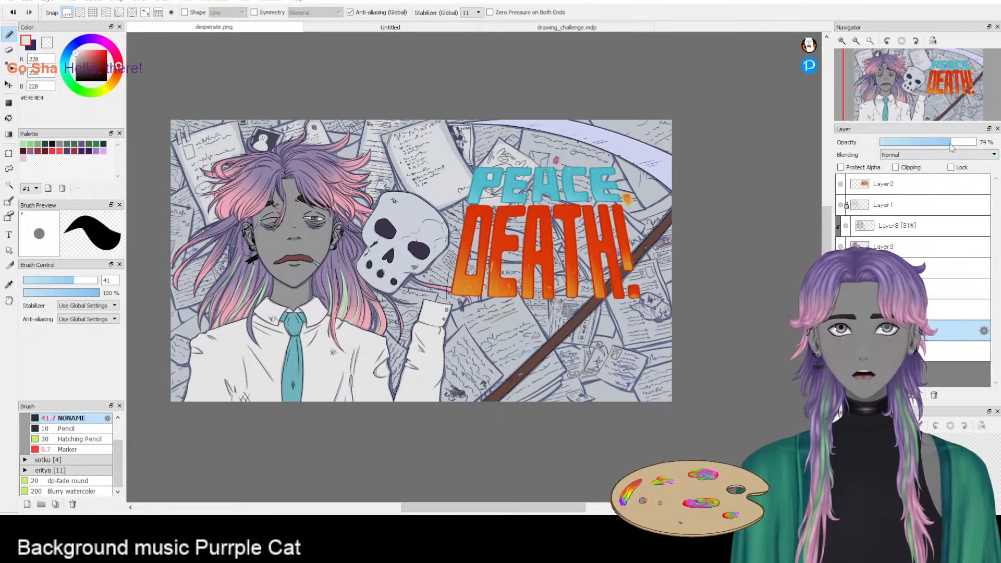
- Adjust the 51% layer's opacity, set the layer above it to 36%, and reselect the paper highlight layer
scroll(542, 237, down, 3)
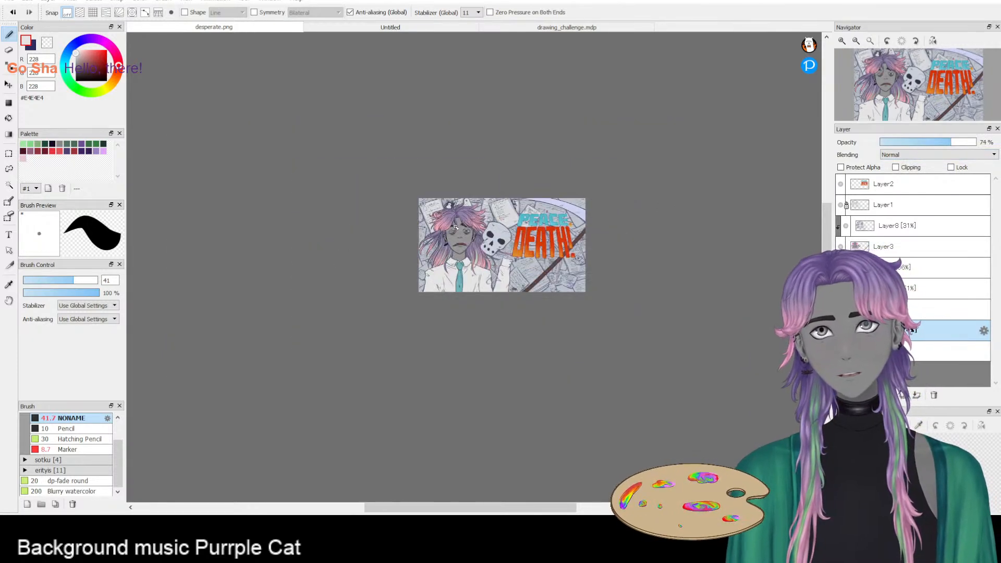
scroll(474, 225, up, 2)
scroll(474, 224, up, 2)
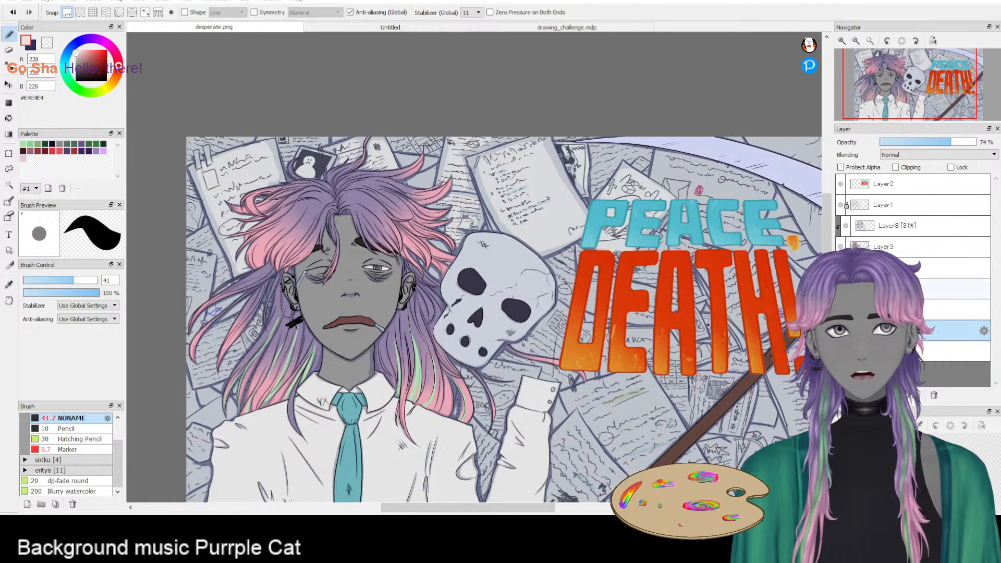
click(958, 289)
drag(909, 145, 937, 144)
scroll(458, 426, down, 2)
drag(487, 410, 547, 299)
click(954, 267)
mouse_move(923, 146)
mouse_down()
mouse_move(911, 149)
mouse_move(920, 149)
mouse_up()
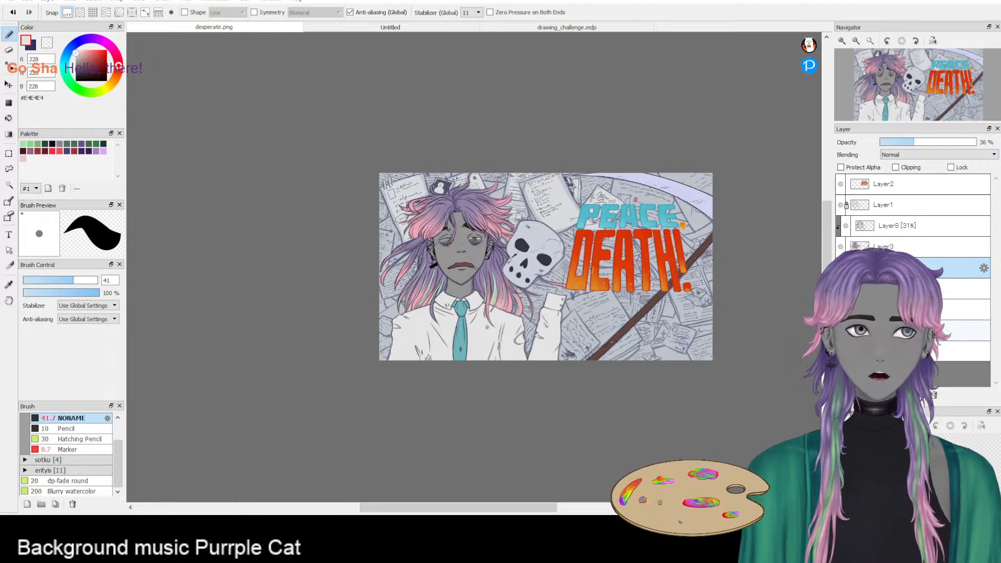
click(894, 330)
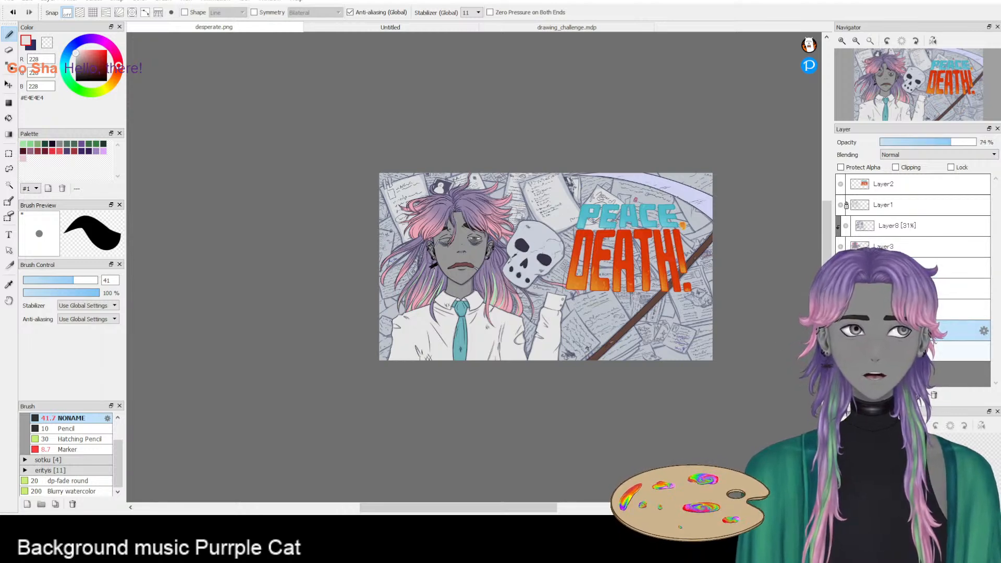
- Lighten the scattered pages and small notes below the DEATH! lettering on both sides of the scythe handle
scroll(623, 267, up, 1)
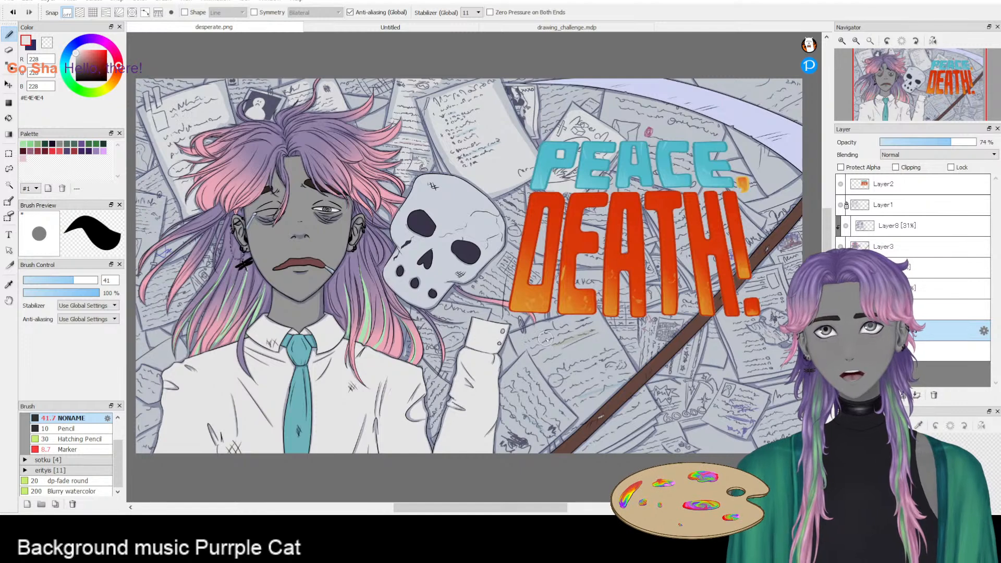
mouse_move(545, 339)
mouse_down()
mouse_move(578, 322)
mouse_move(519, 342)
mouse_move(585, 325)
mouse_move(644, 409)
mouse_move(589, 324)
mouse_move(607, 369)
mouse_move(566, 338)
mouse_move(554, 337)
mouse_move(549, 353)
mouse_move(527, 346)
mouse_move(555, 375)
mouse_move(601, 370)
mouse_move(612, 382)
mouse_move(588, 366)
mouse_move(615, 398)
mouse_move(592, 411)
mouse_up()
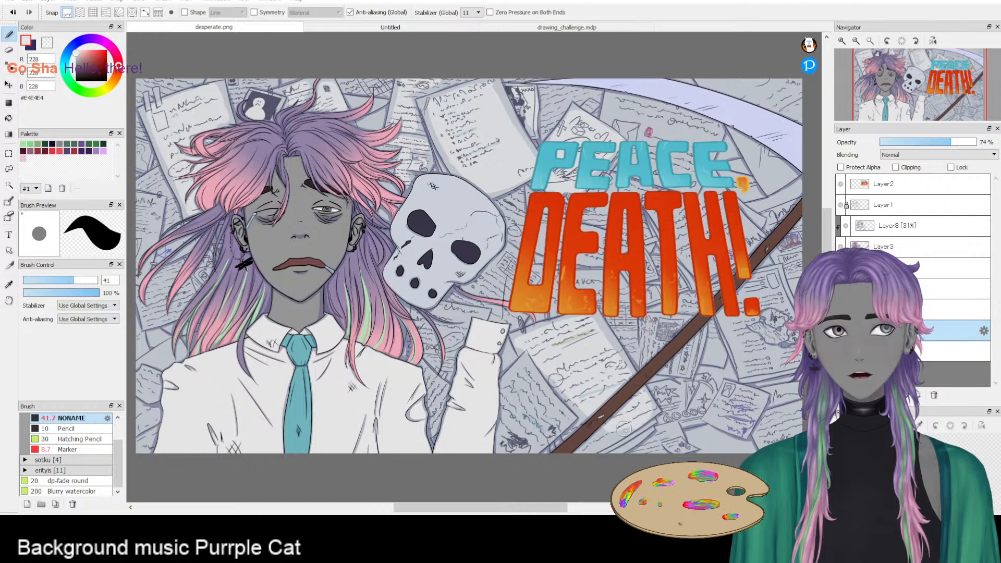
mouse_move(530, 390)
mouse_down()
mouse_move(558, 420)
mouse_move(516, 377)
mouse_move(507, 391)
mouse_move(518, 388)
mouse_move(512, 425)
mouse_move(514, 393)
mouse_move(527, 399)
mouse_move(518, 383)
mouse_move(546, 429)
mouse_move(513, 460)
mouse_move(549, 426)
mouse_move(523, 431)
mouse_up()
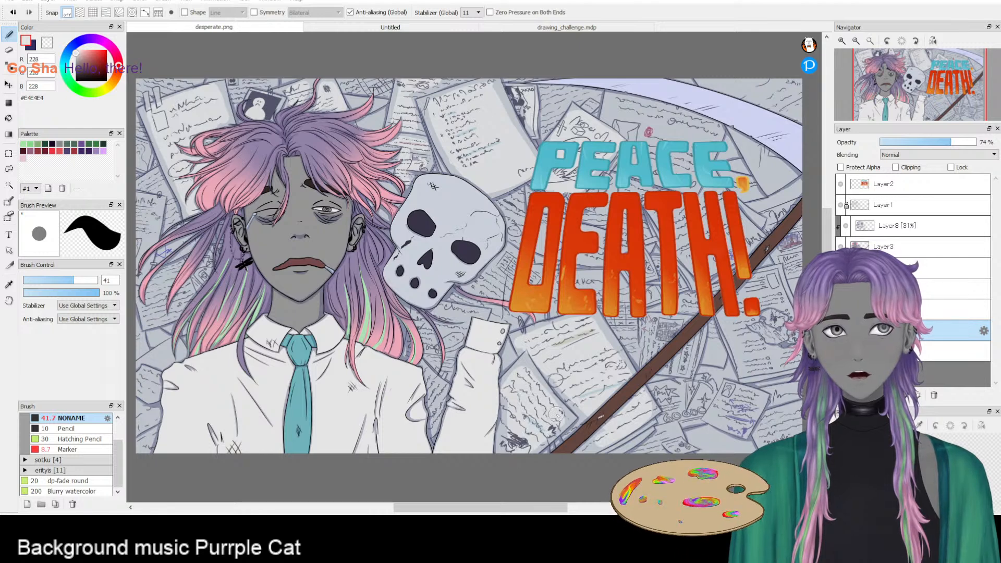
drag(728, 390, 724, 417)
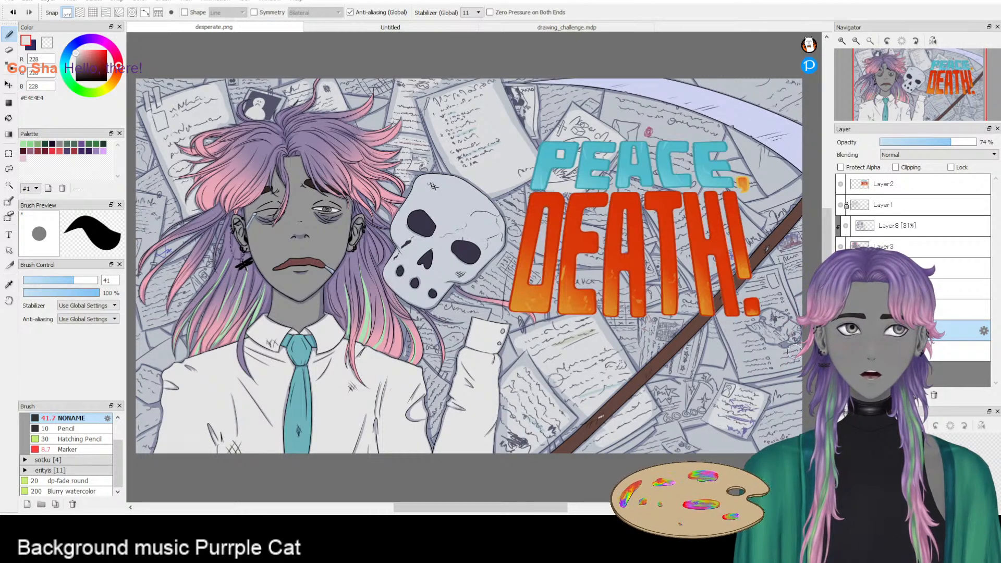
drag(759, 280, 753, 308)
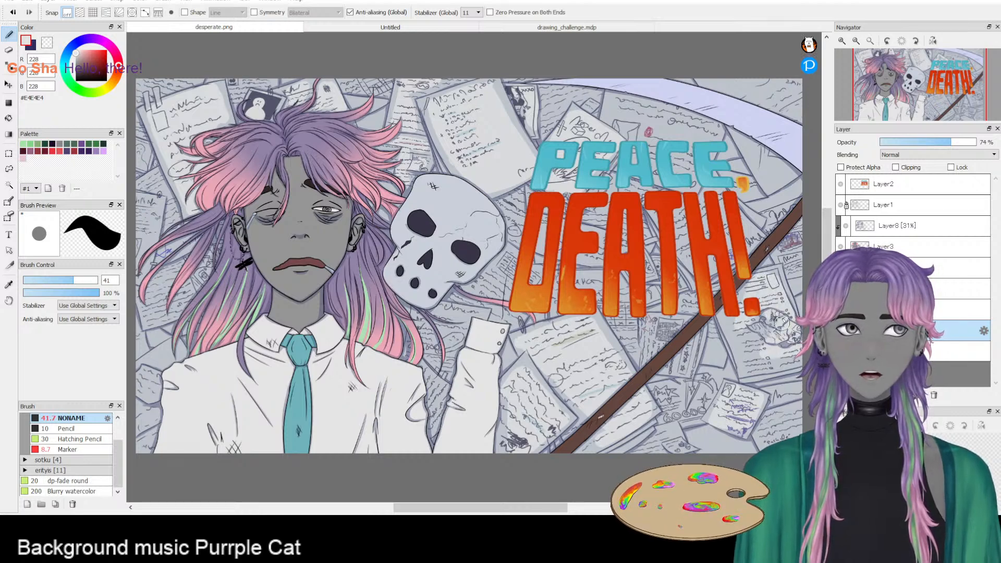
mouse_move(755, 344)
mouse_down()
mouse_move(740, 325)
mouse_move(744, 366)
mouse_move(791, 353)
mouse_up()
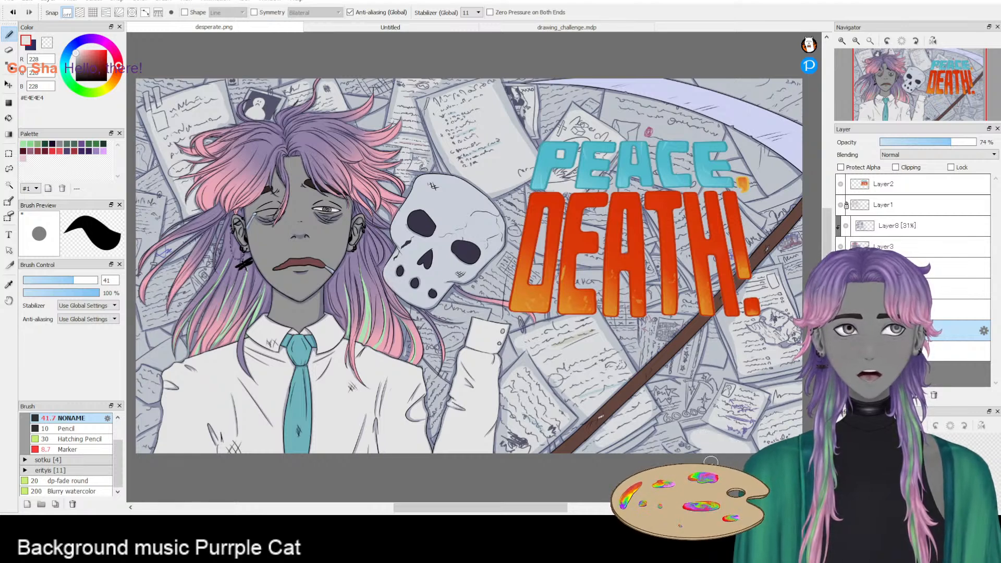
mouse_move(657, 391)
mouse_down()
mouse_move(699, 395)
mouse_move(686, 412)
mouse_move(668, 393)
mouse_move(671, 414)
mouse_up()
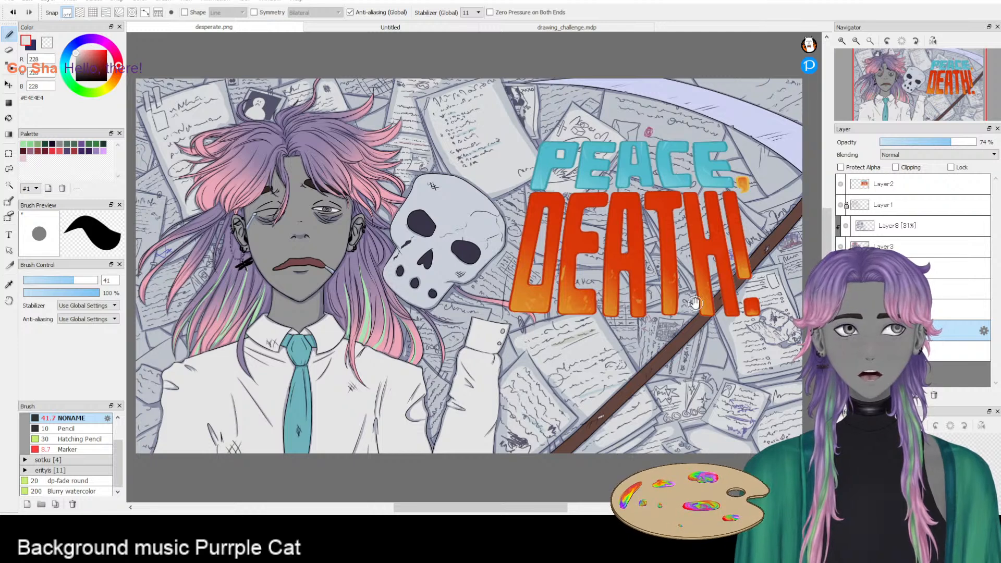
- Lighten the pages along the artwork's left edge beside the long hair and the shirt sleeve
drag(692, 299, 702, 352)
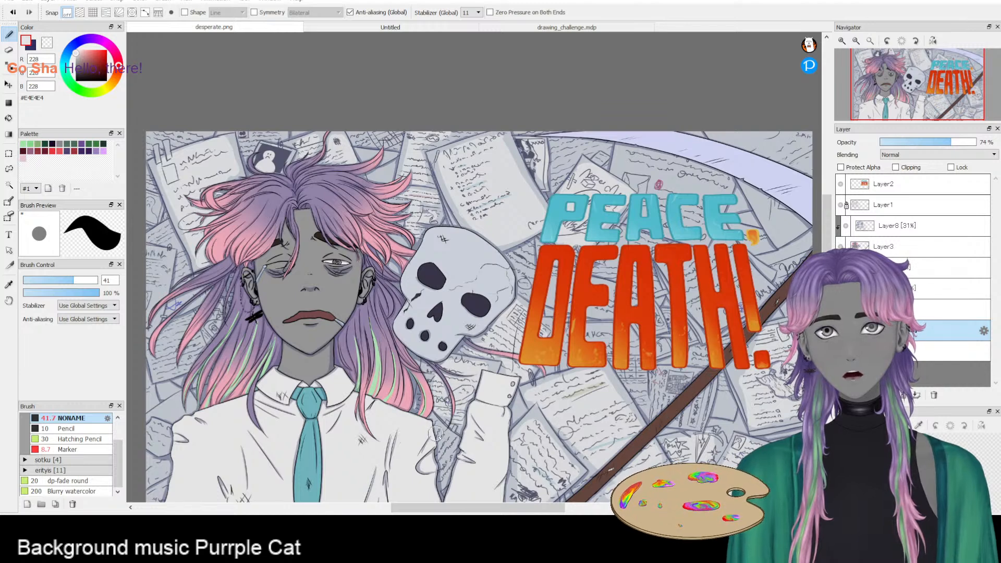
drag(270, 364, 454, 301)
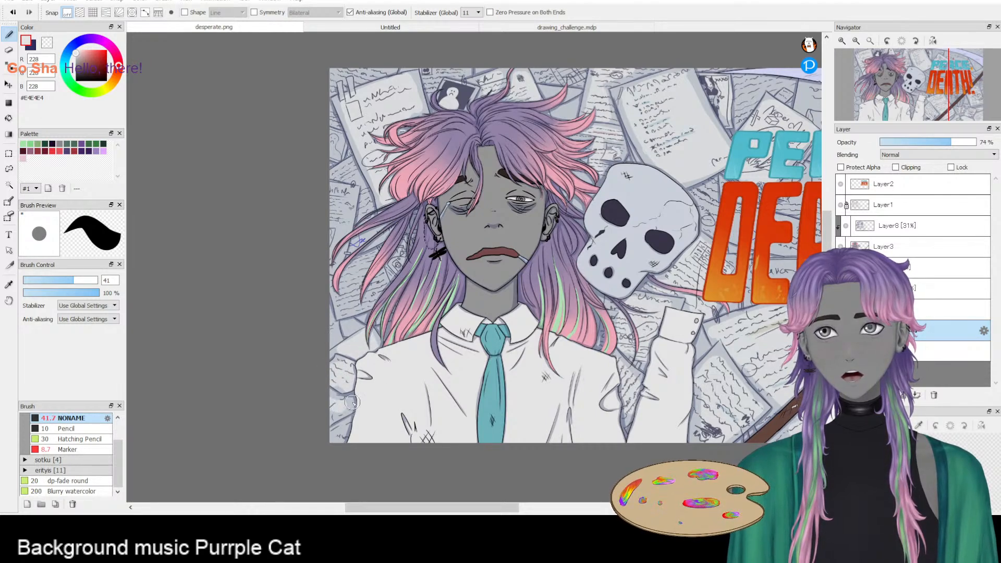
scroll(377, 365, up, 5)
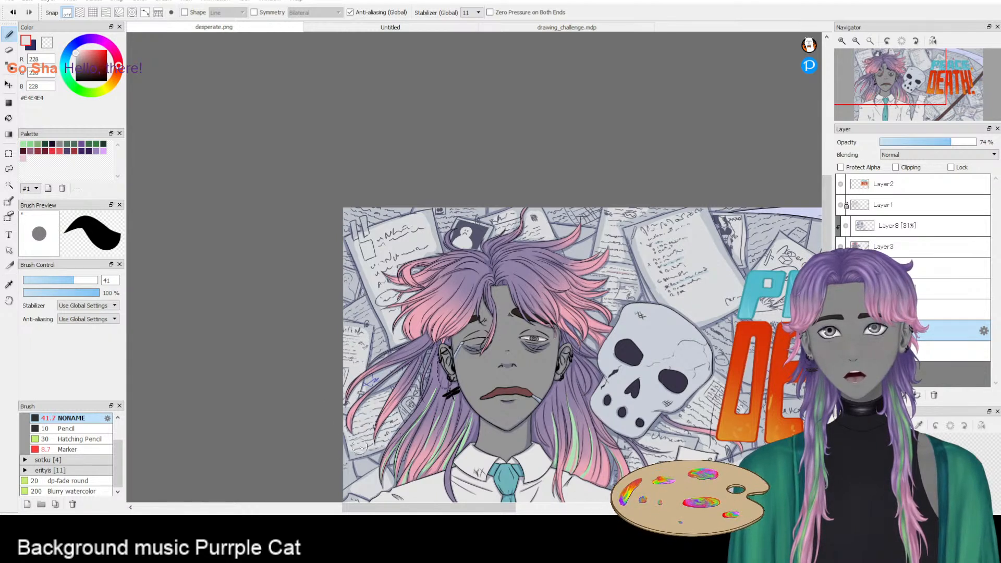
drag(357, 327, 397, 371)
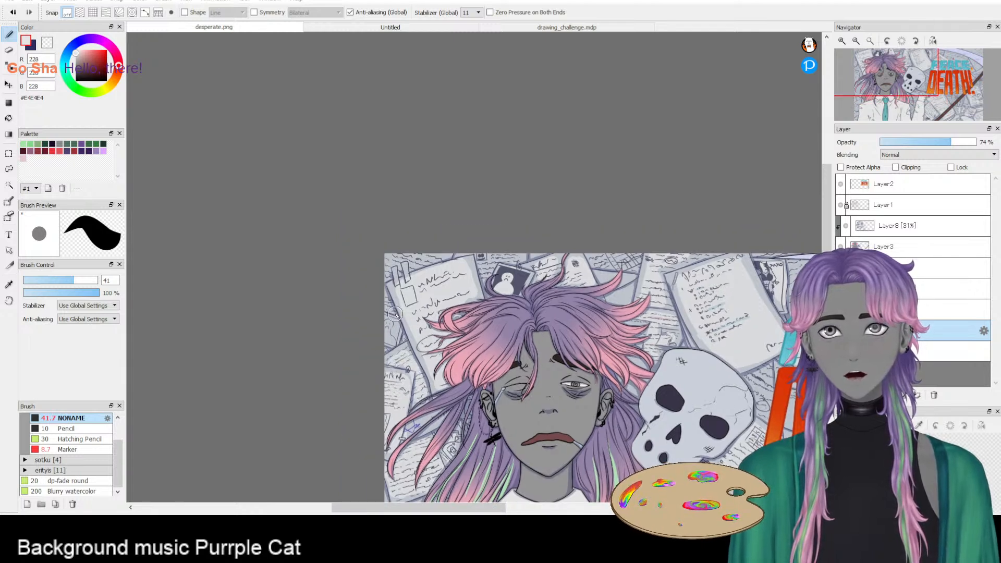
drag(398, 251, 403, 308)
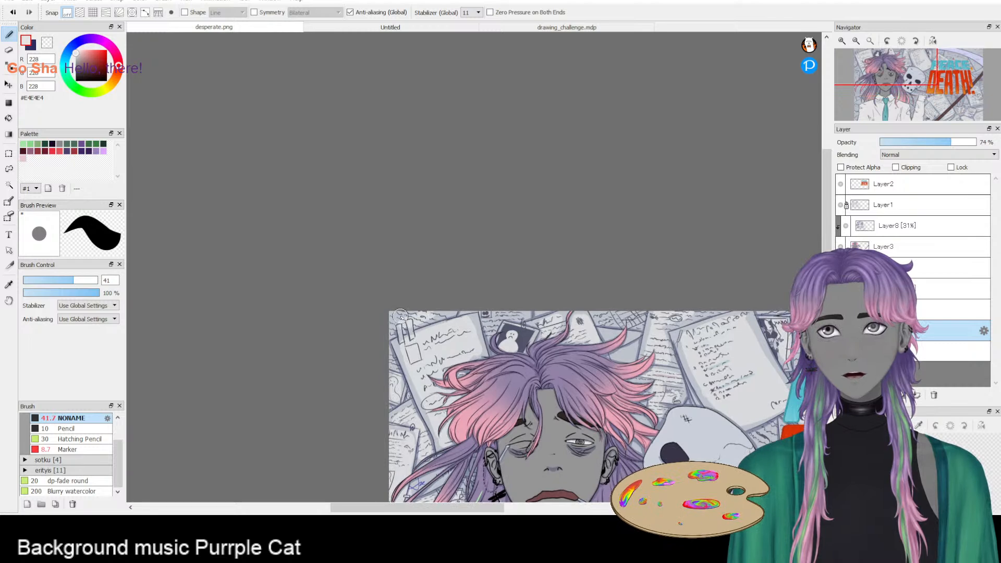
- Lighten the page with the envelope drawing above the PEACE lettering
drag(606, 324, 473, 289)
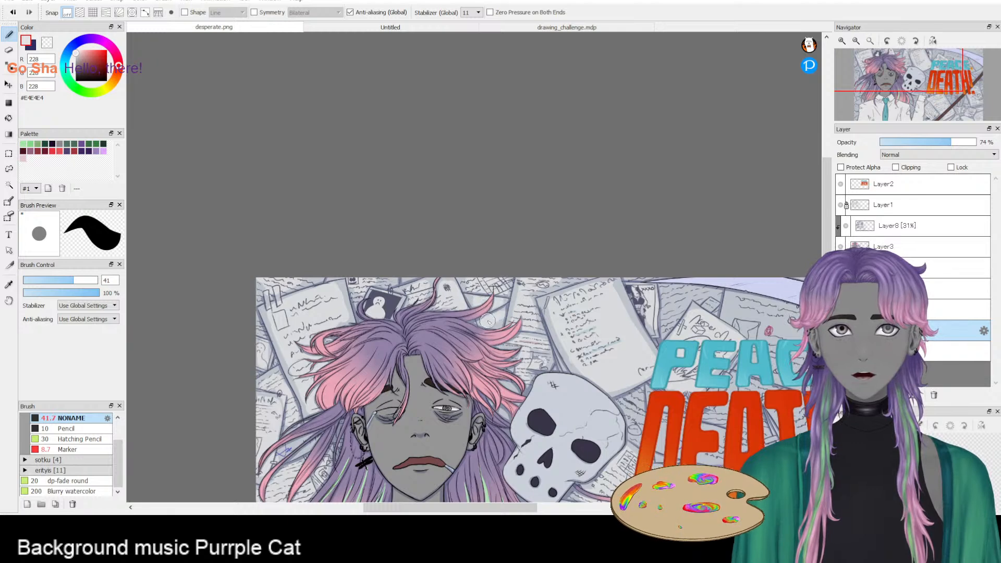
drag(510, 325, 340, 267)
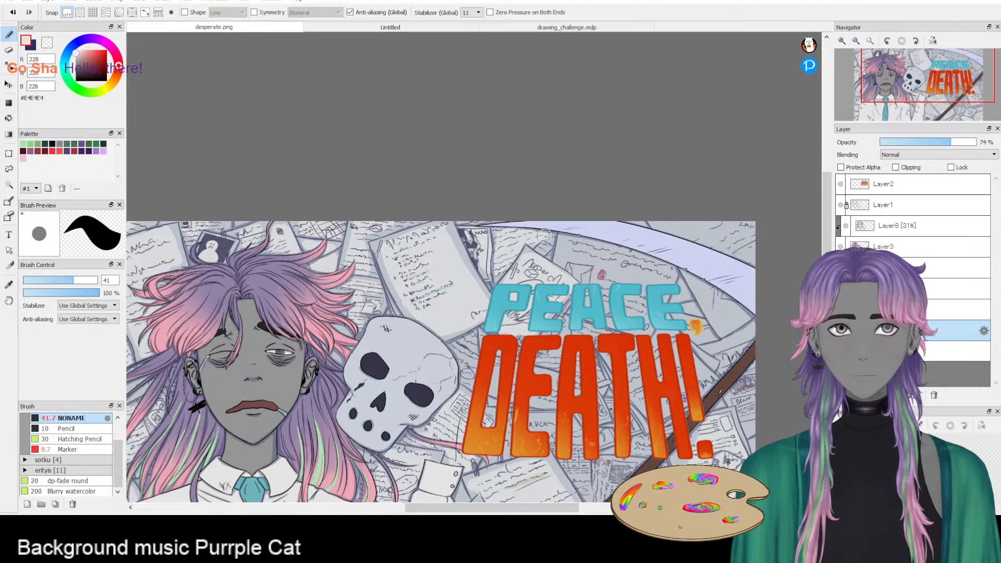
mouse_move(566, 244)
mouse_down()
mouse_move(660, 271)
mouse_move(578, 255)
mouse_move(611, 270)
mouse_move(559, 267)
mouse_up()
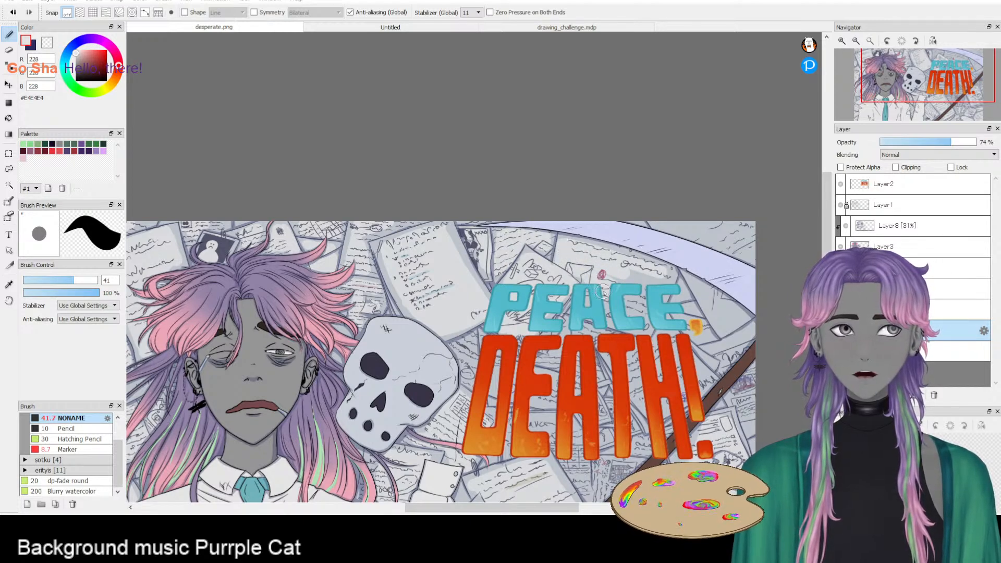
- Touch up the envelope page below the scythe blade and lighten the papers showing between and beside the PEACE and DEATH! letters
key(e)
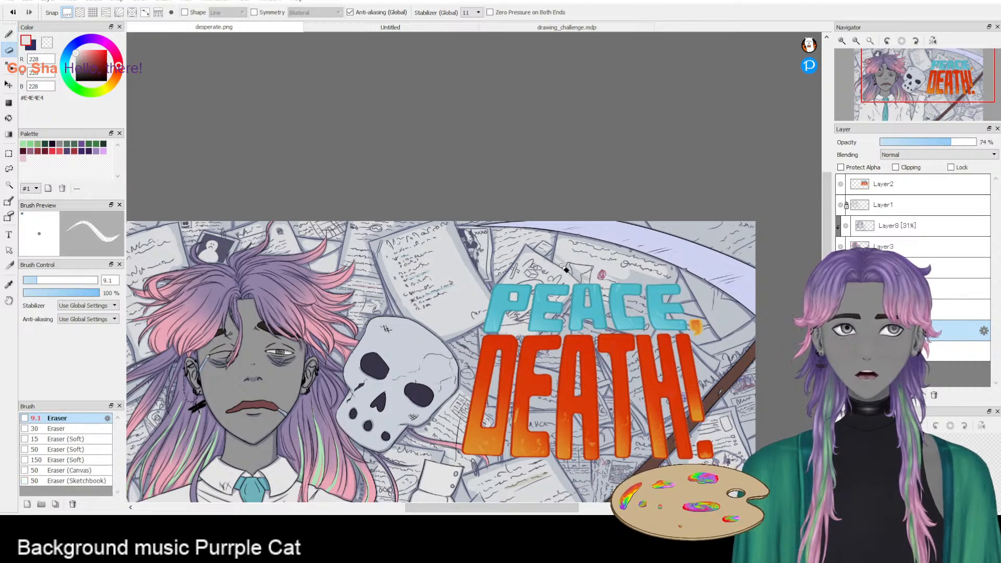
key(b)
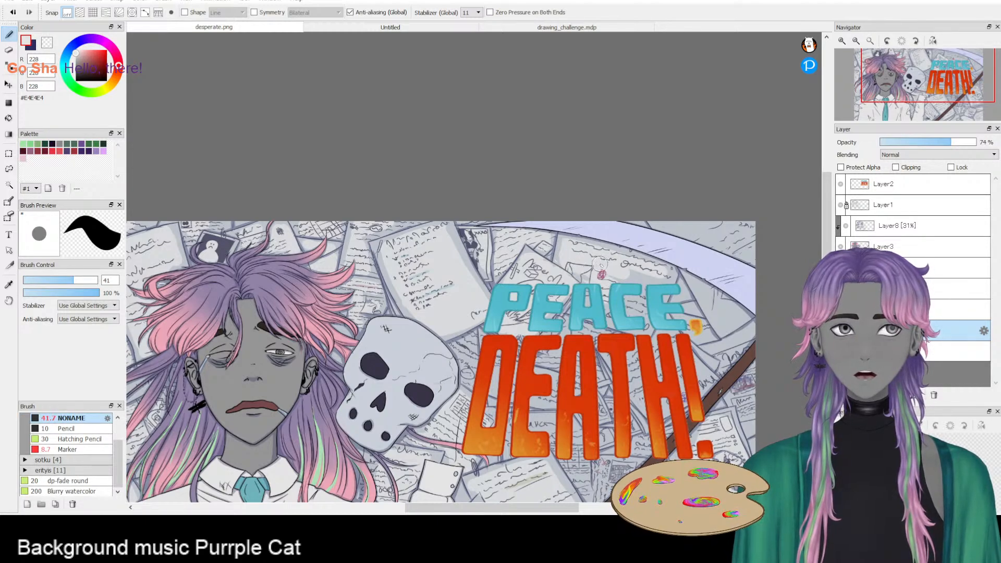
key(ctrl+z)
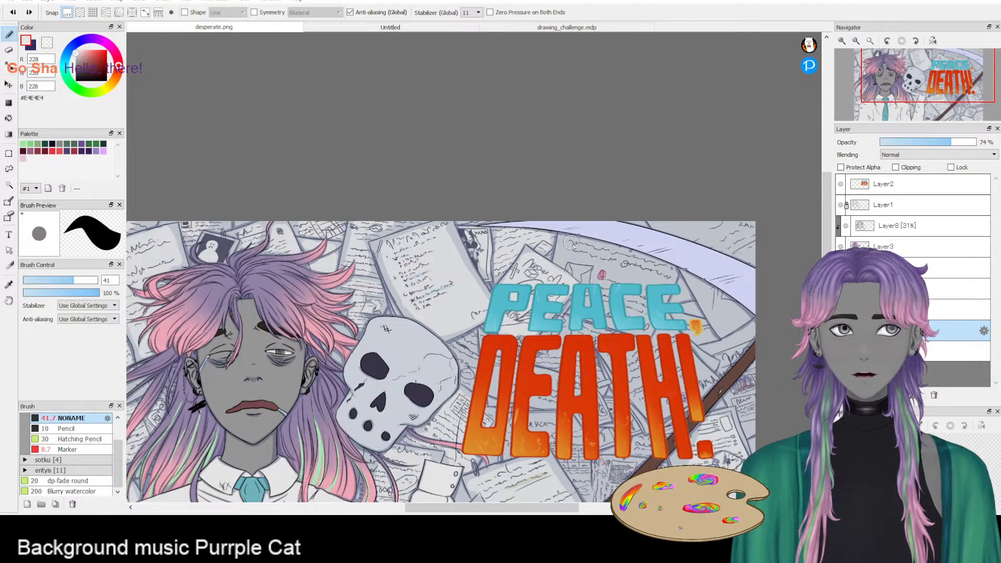
mouse_move(573, 243)
mouse_down()
mouse_move(660, 271)
mouse_move(639, 323)
mouse_move(653, 267)
mouse_move(567, 249)
mouse_move(564, 259)
mouse_move(636, 284)
mouse_move(643, 302)
mouse_move(580, 268)
mouse_move(635, 301)
mouse_move(619, 282)
mouse_move(612, 298)
mouse_move(599, 285)
mouse_move(659, 292)
mouse_up()
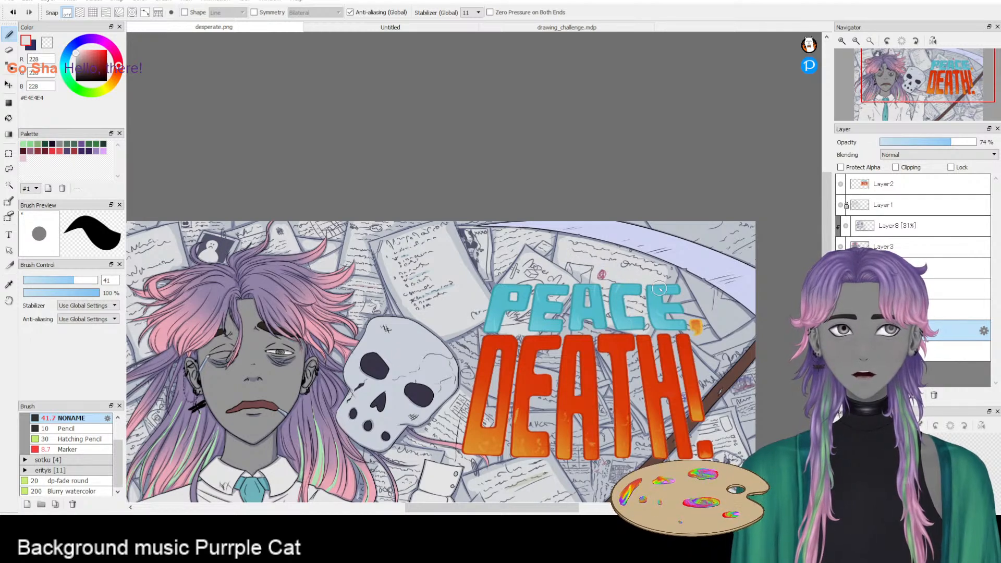
mouse_move(612, 349)
mouse_down()
mouse_move(667, 399)
mouse_move(628, 353)
mouse_move(707, 379)
mouse_up()
drag(649, 400, 621, 372)
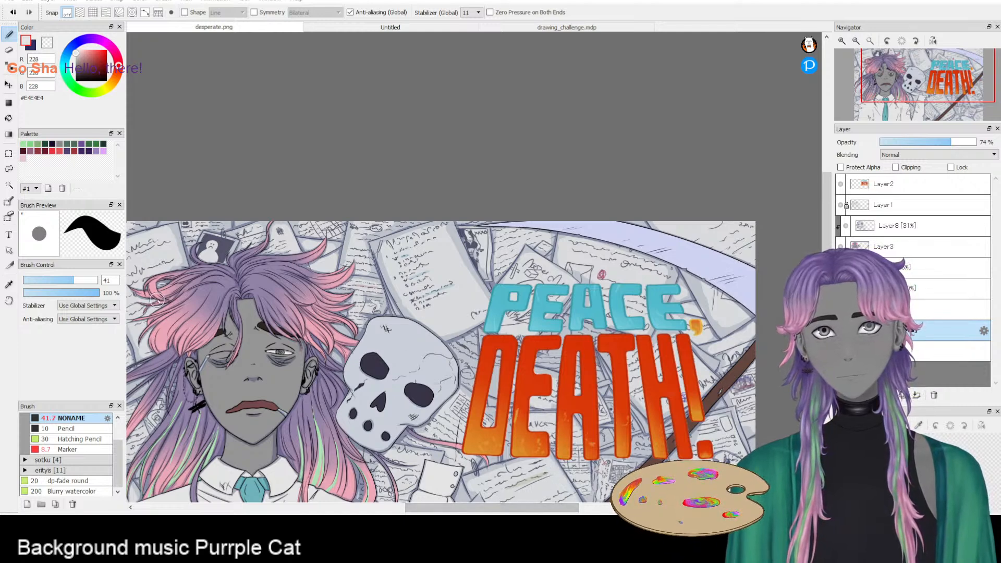
- Set the paper highlight layer's opacity to 95% while viewing the whole illustration
drag(303, 339, 392, 291)
scroll(410, 281, down, 4)
scroll(513, 265, up, 2)
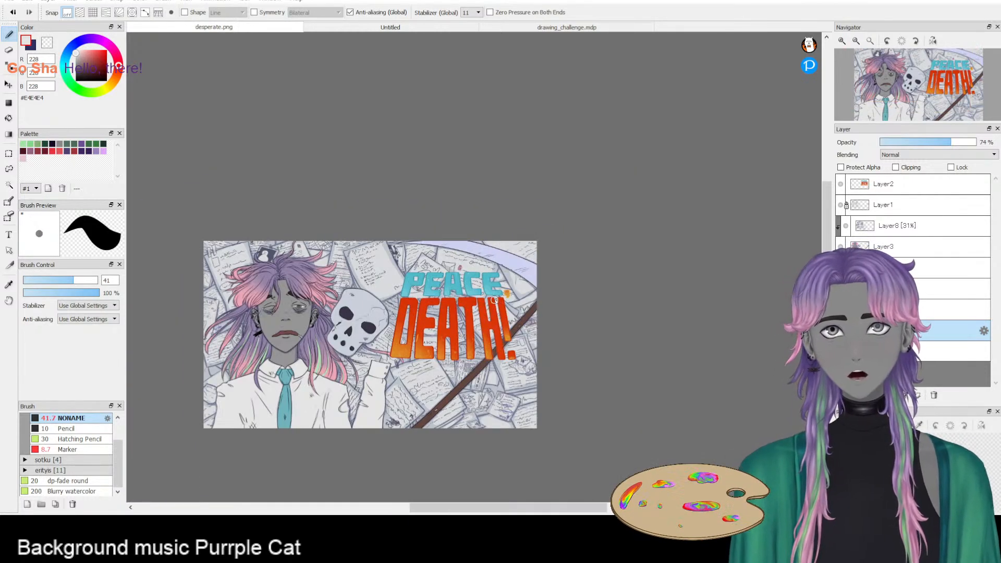
drag(551, 320, 632, 299)
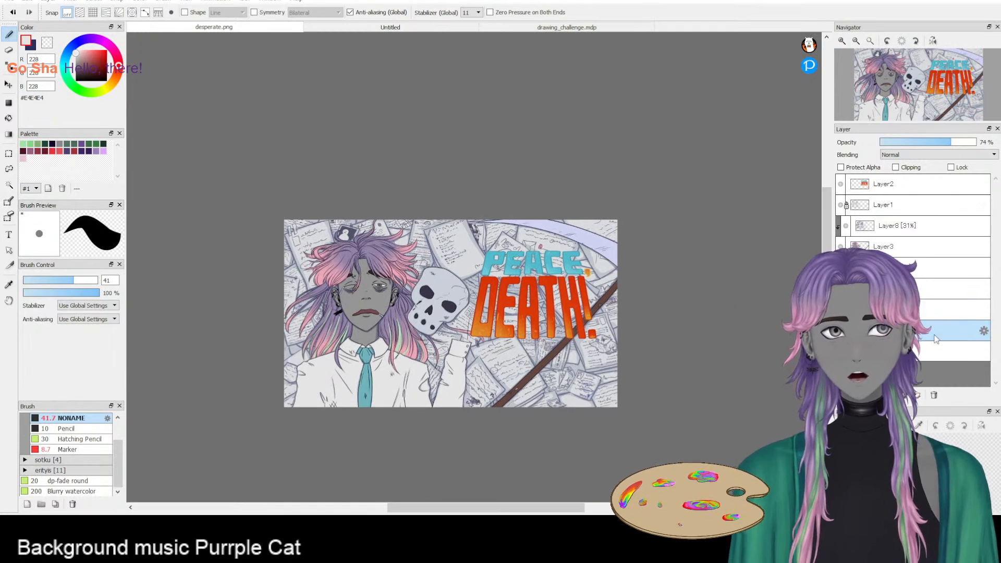
drag(959, 145, 972, 146)
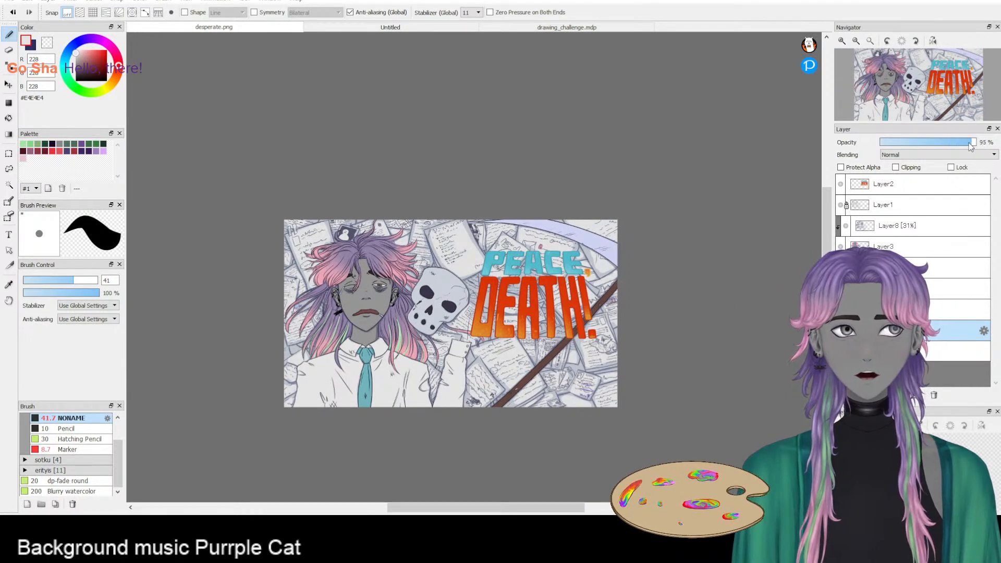
drag(405, 301, 441, 301)
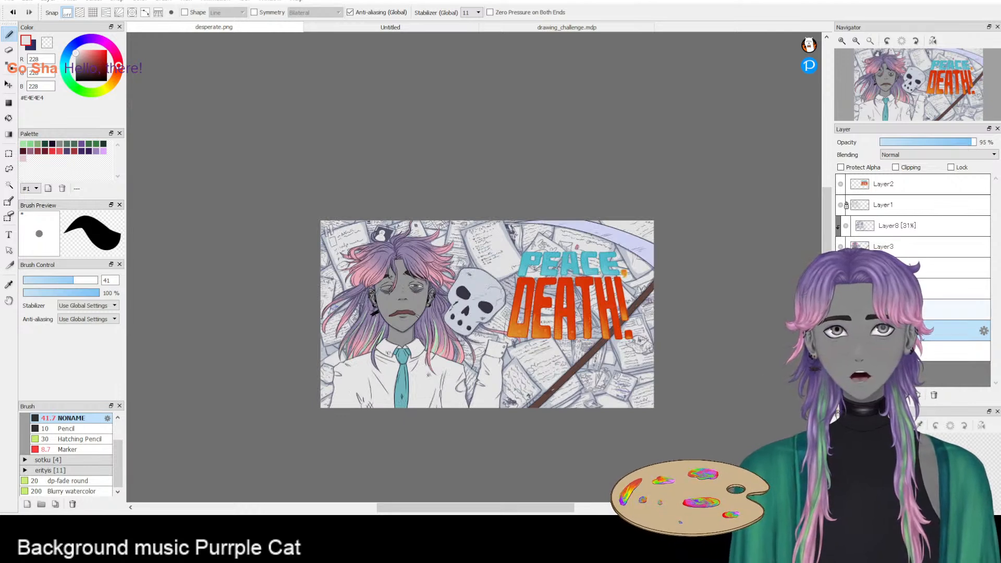
- Create a layer folder below Layer3 and move the background paper layers into it
click(959, 288)
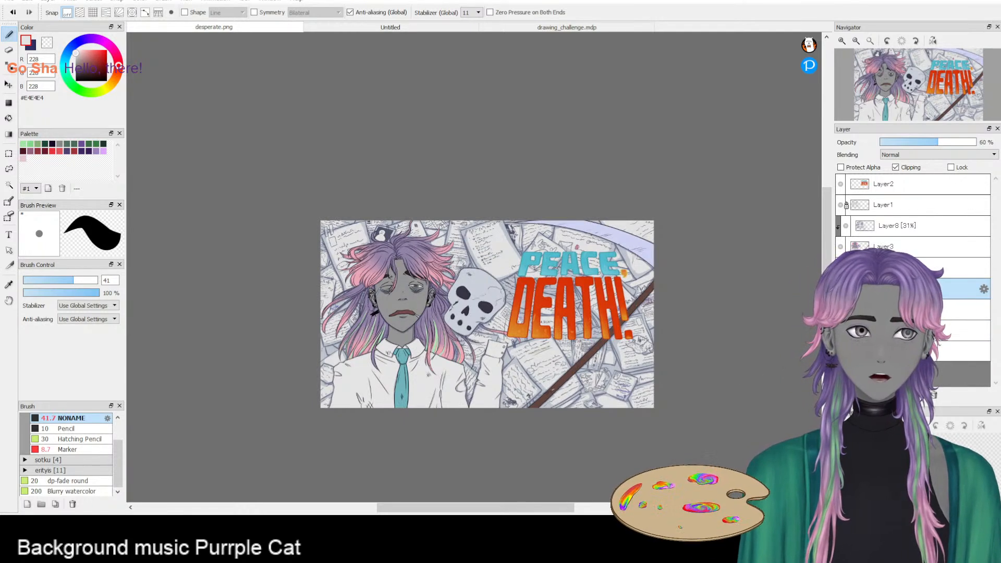
click(958, 267)
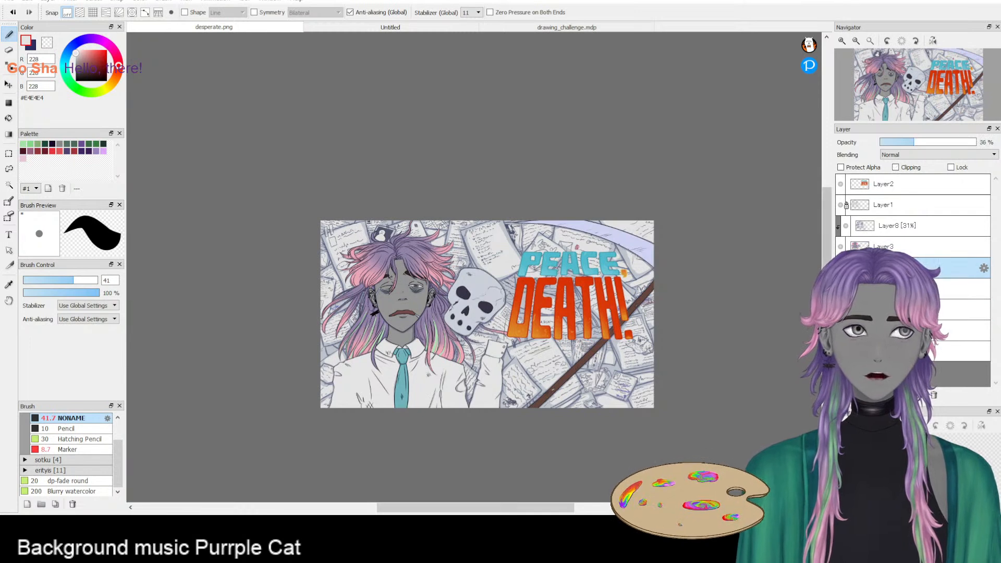
click(841, 395)
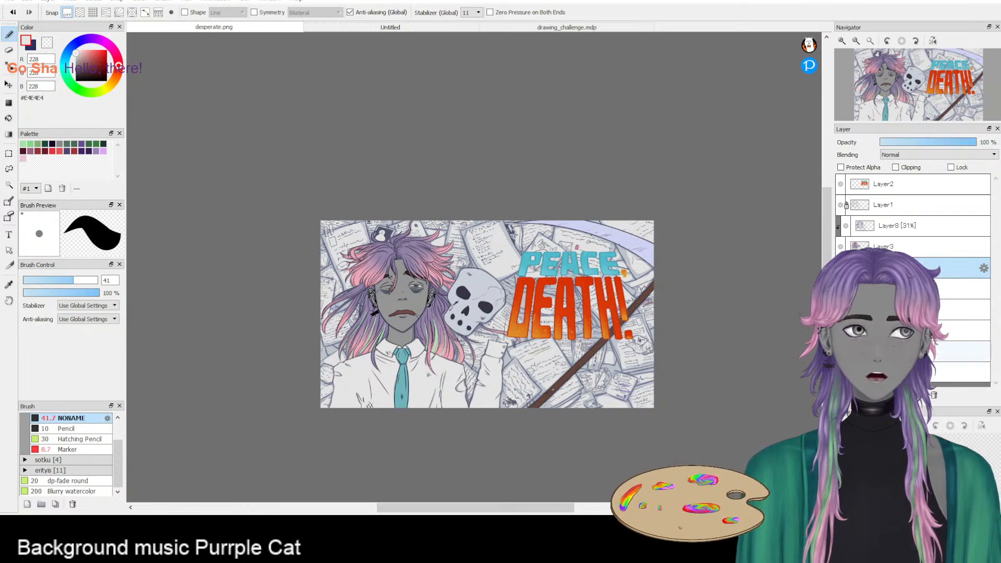
click(933, 395)
key(ctrl+z)
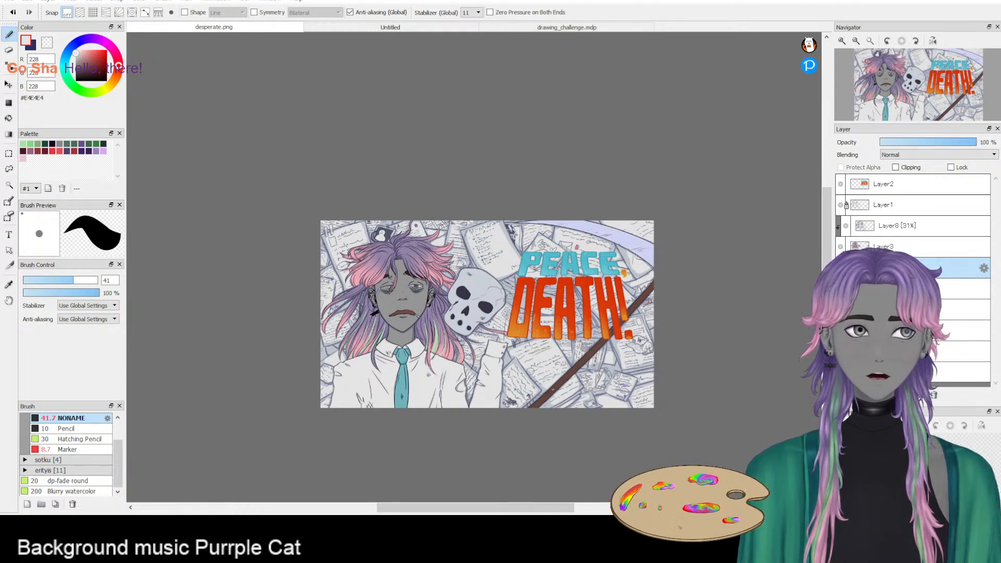
click(959, 289)
shift+click(959, 372)
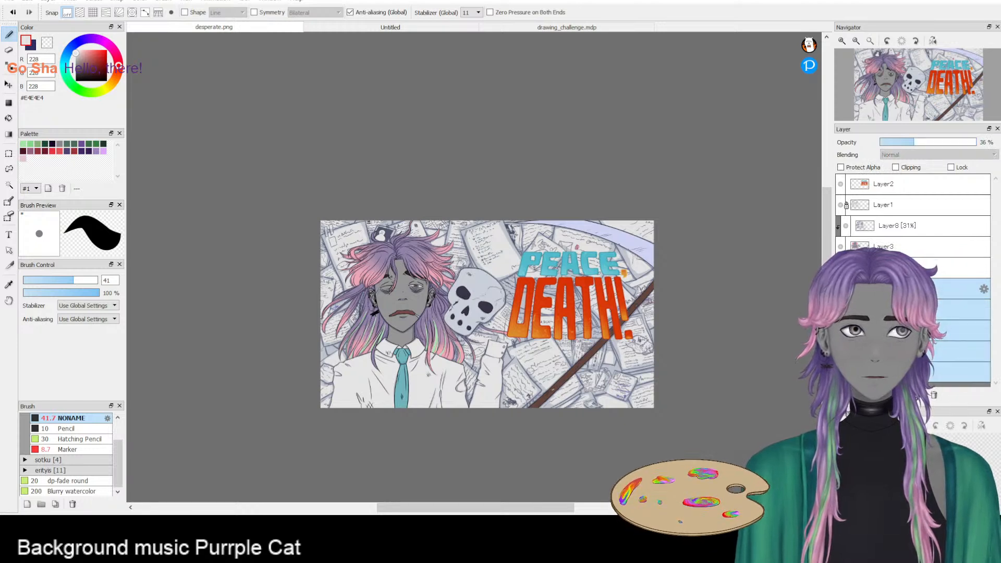
click(933, 395)
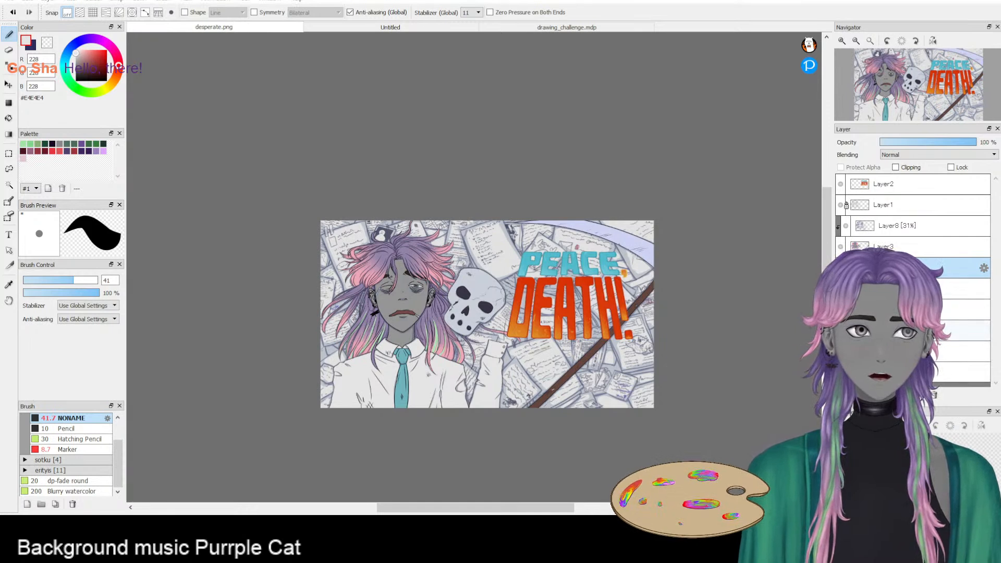
- Set the opacity of the layer directly below the clipped paper layer to 78% and the clipped layer's opacity to 74%
click(917, 330)
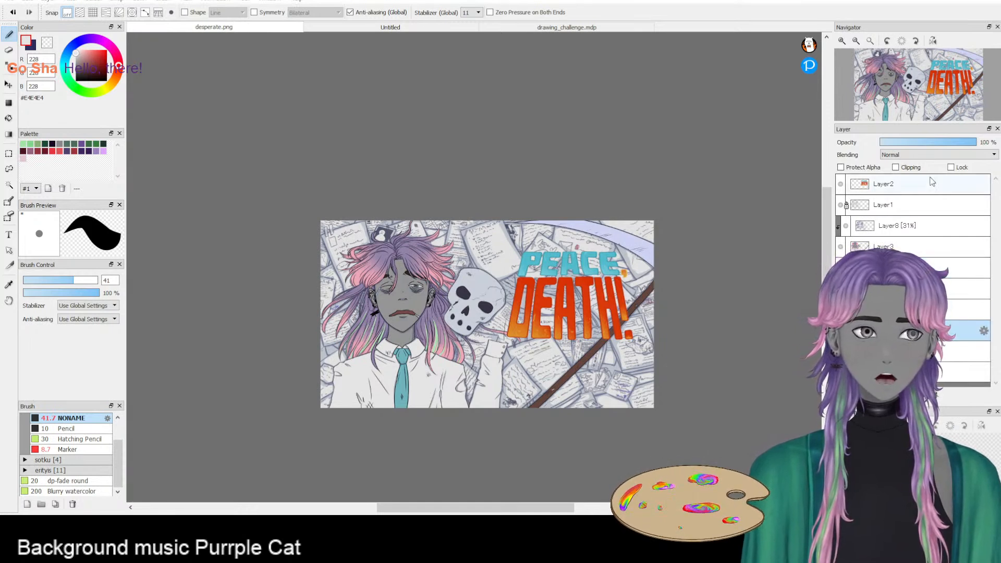
click(952, 143)
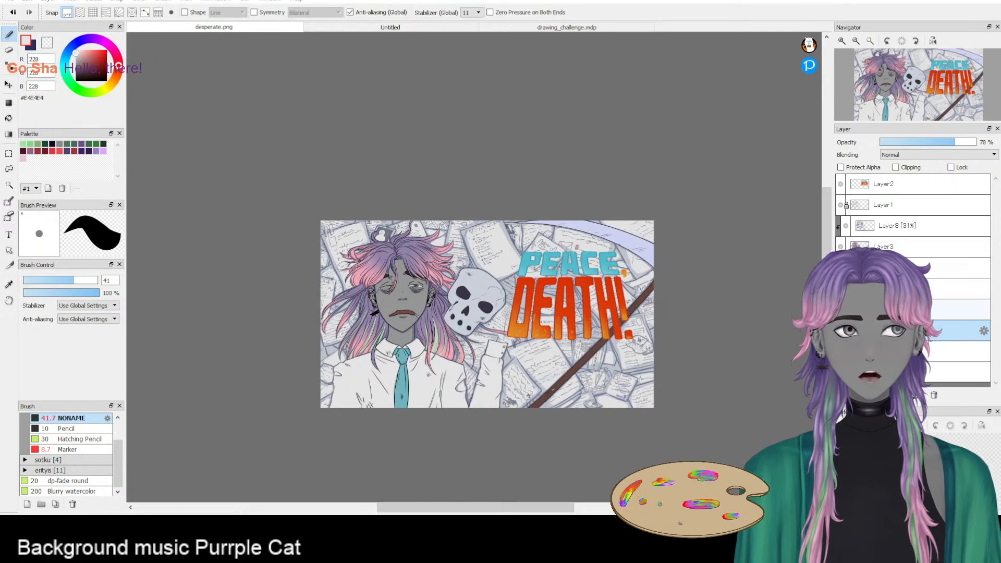
click(918, 309)
click(948, 145)
click(950, 143)
- Lower the clipped paper layer's opacity to 64% and set the layer above it to 51%
scroll(627, 349, up, 3)
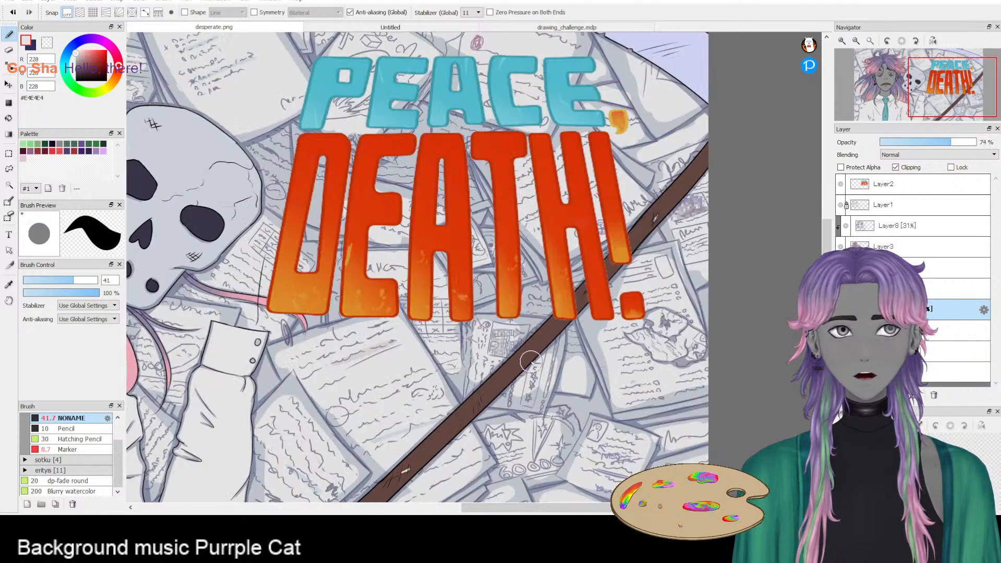
scroll(530, 361, down, 3)
scroll(261, 356, down, 1)
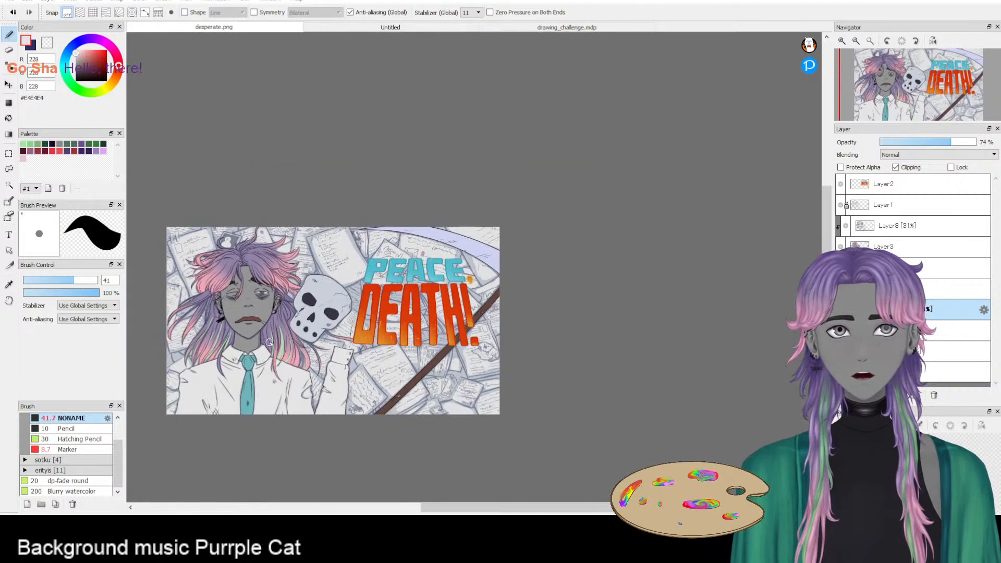
scroll(271, 343, up, 2)
scroll(271, 342, down, 1)
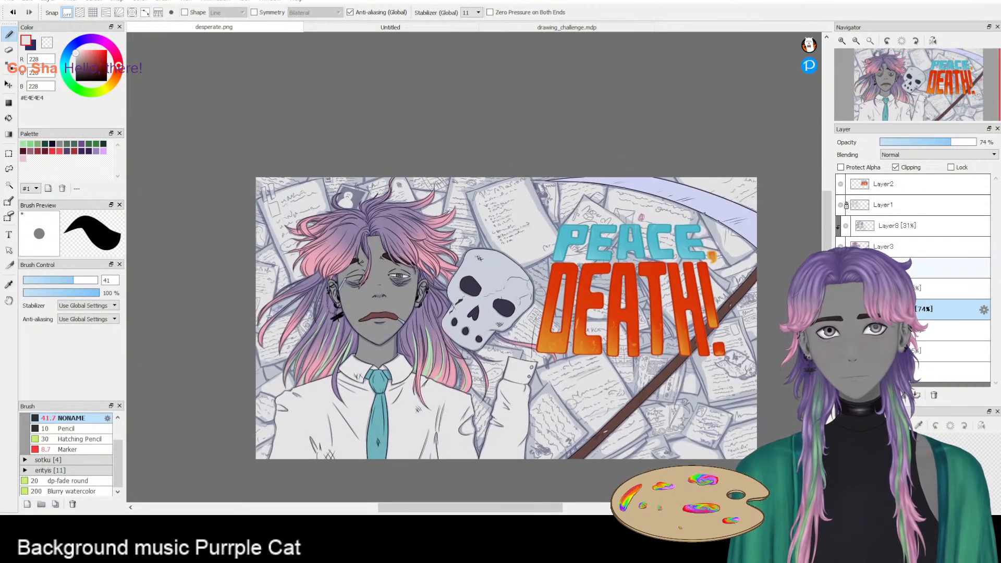
drag(962, 146, 935, 142)
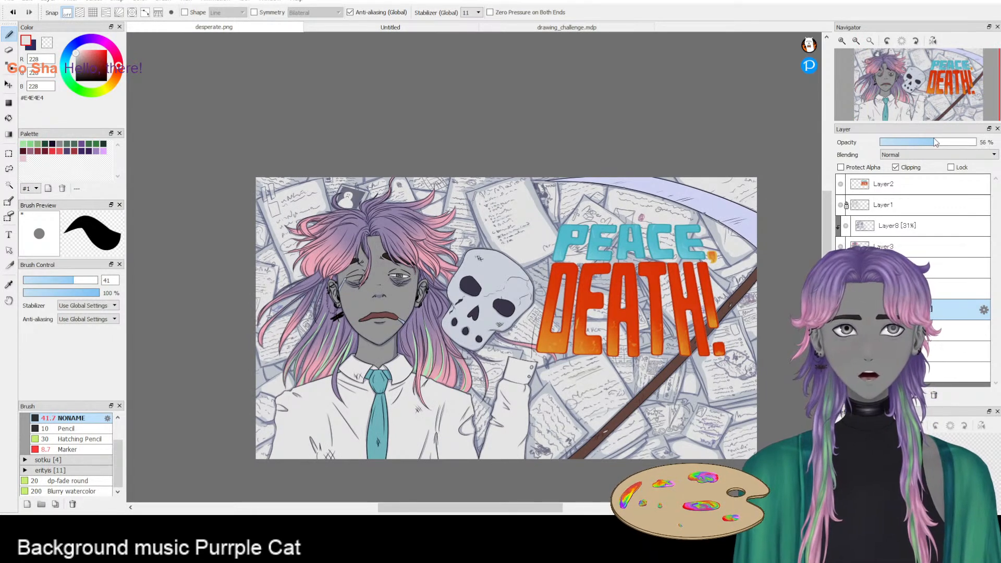
click(912, 288)
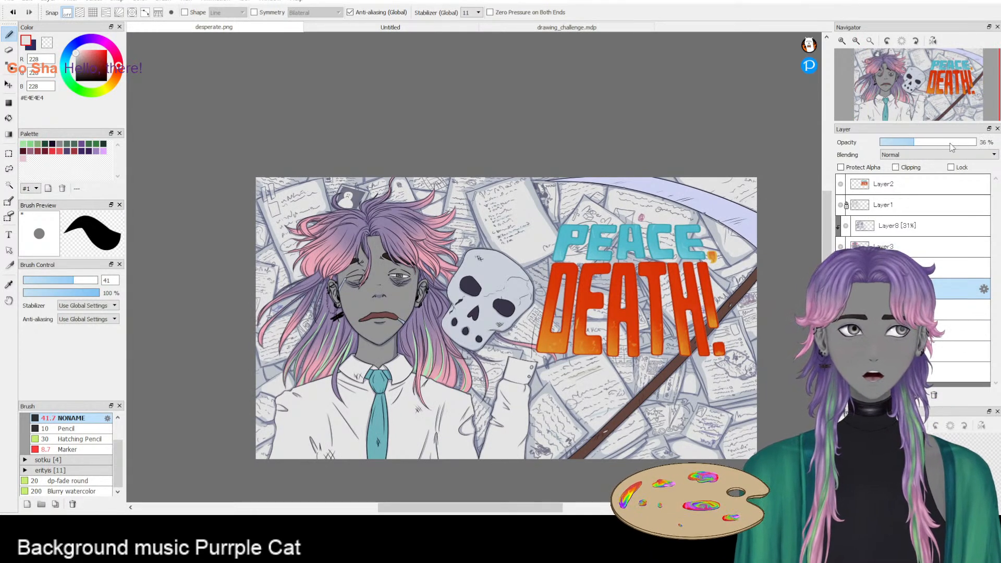
drag(927, 144, 934, 145)
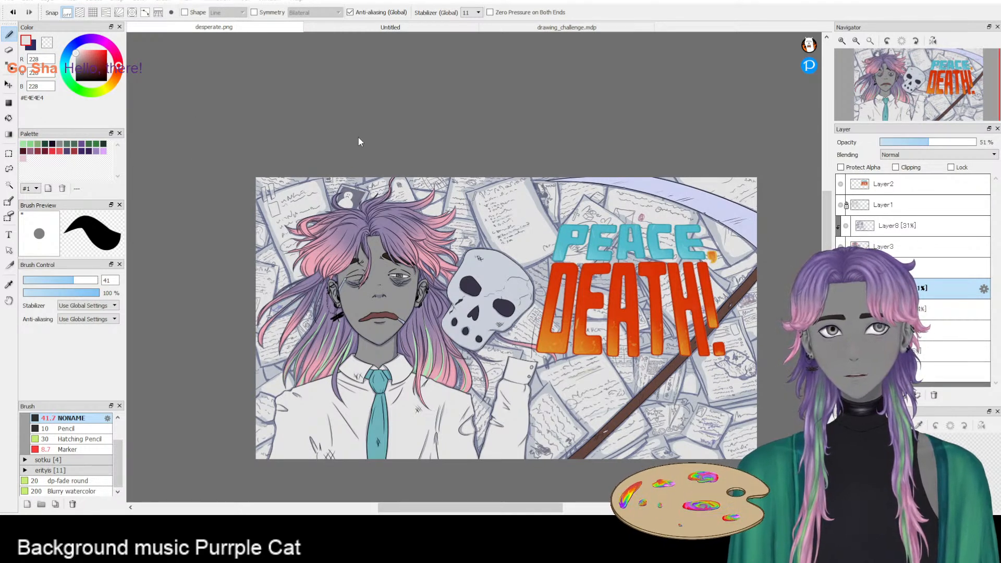
- Set the opacity of the paper highlight layer, directly above the folder's lowest layer, to 94%
scroll(450, 268, down, 2)
scroll(512, 288, up, 2)
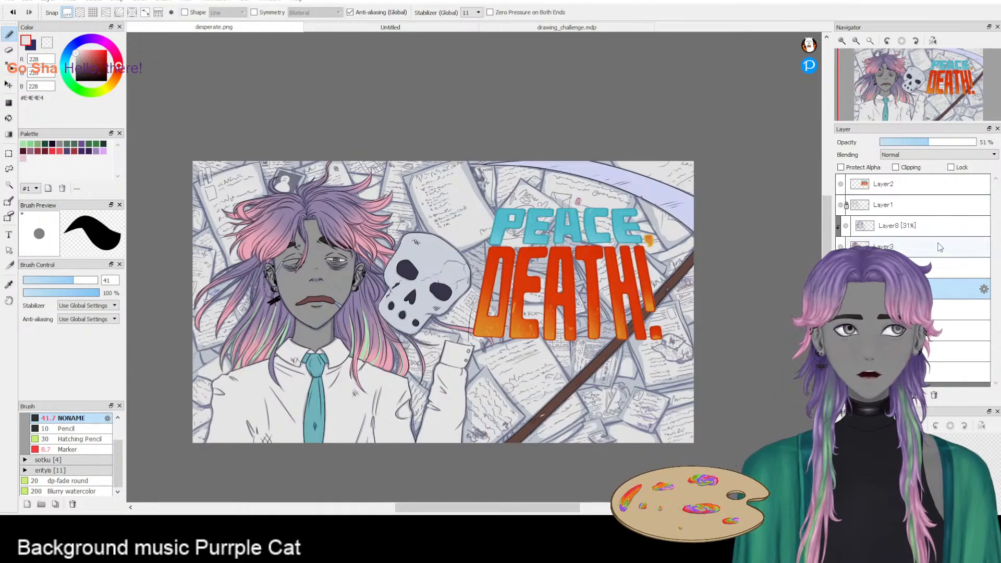
click(887, 371)
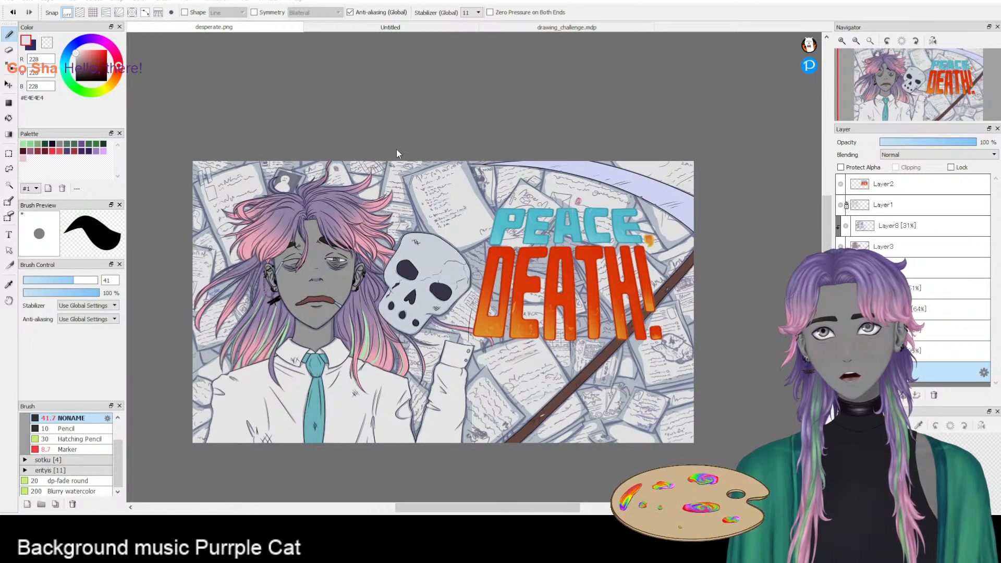
click(925, 346)
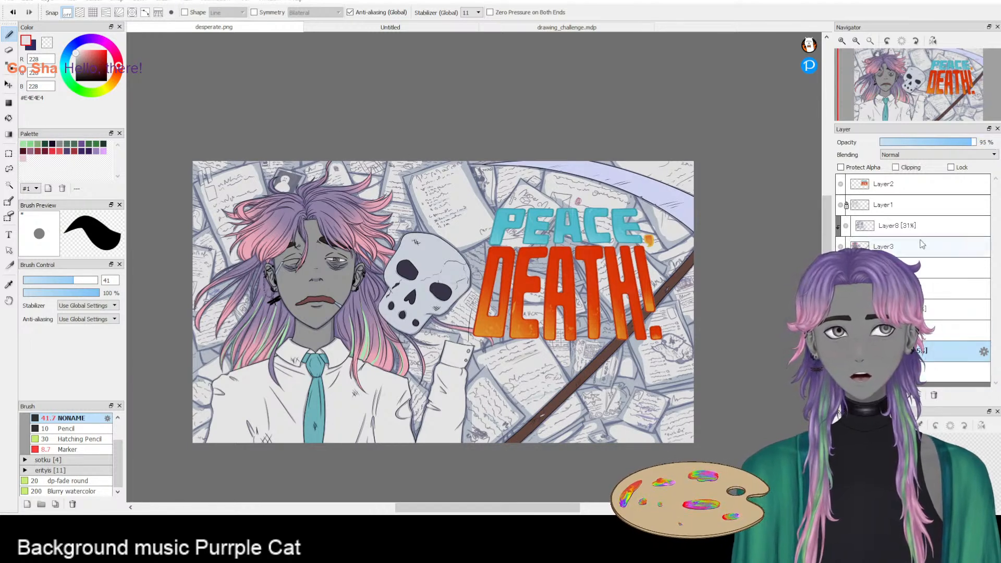
mouse_move(968, 146)
mouse_down()
mouse_move(933, 148)
mouse_move(968, 147)
mouse_up()
scroll(367, 402, down, 3)
scroll(329, 412, up, 2)
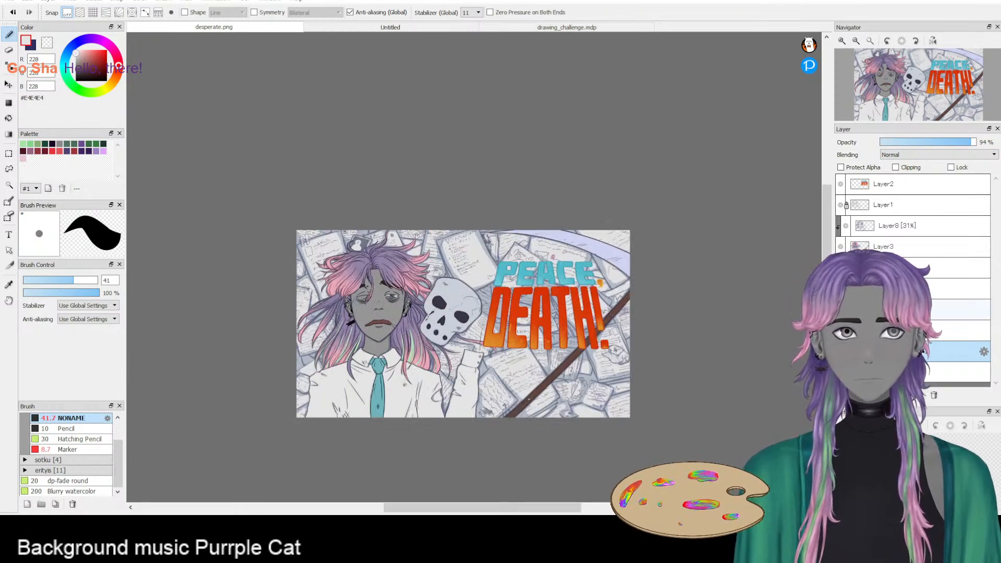
- Create a second folder, group Layer1, Layer8 and Layer3 in it, and collapse both folders below Layer2
click(911, 267)
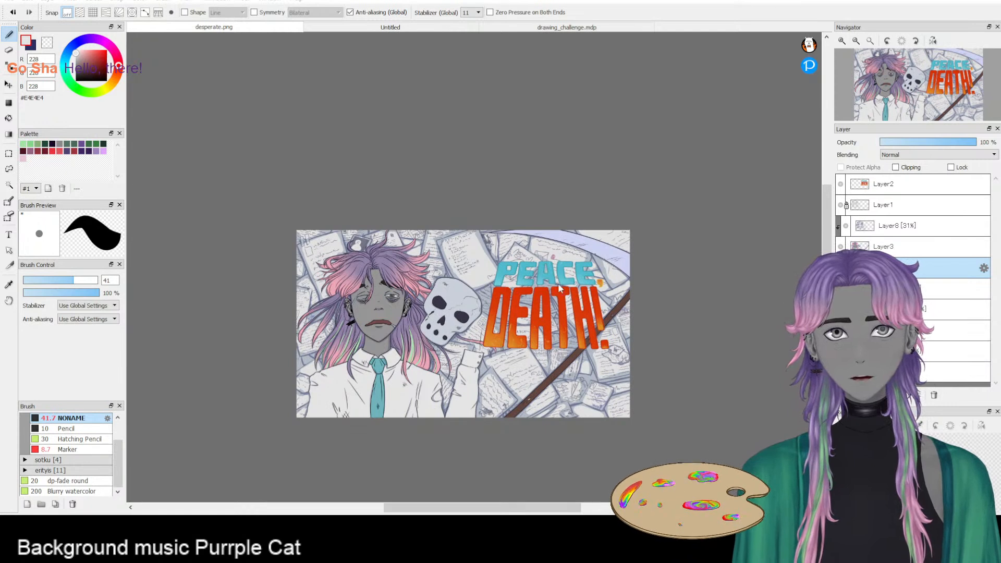
click(917, 246)
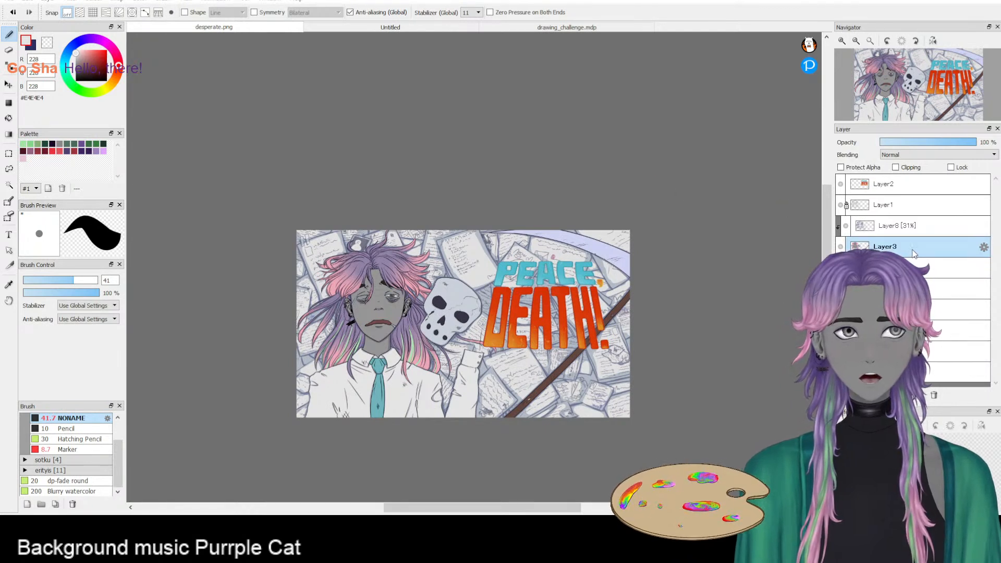
click(916, 205)
click(890, 395)
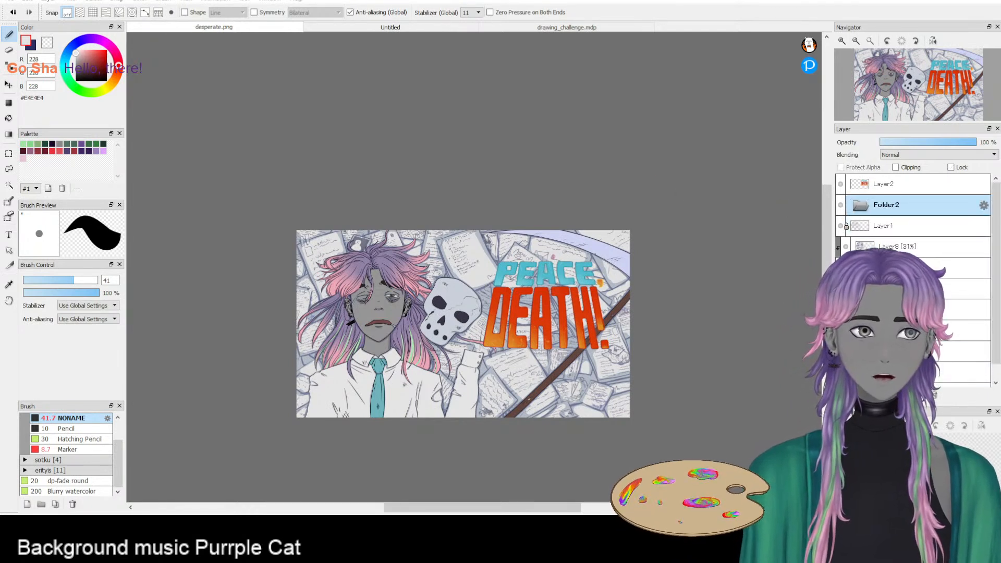
click(905, 224)
shift+click(912, 265)
drag(910, 226, 884, 219)
click(859, 205)
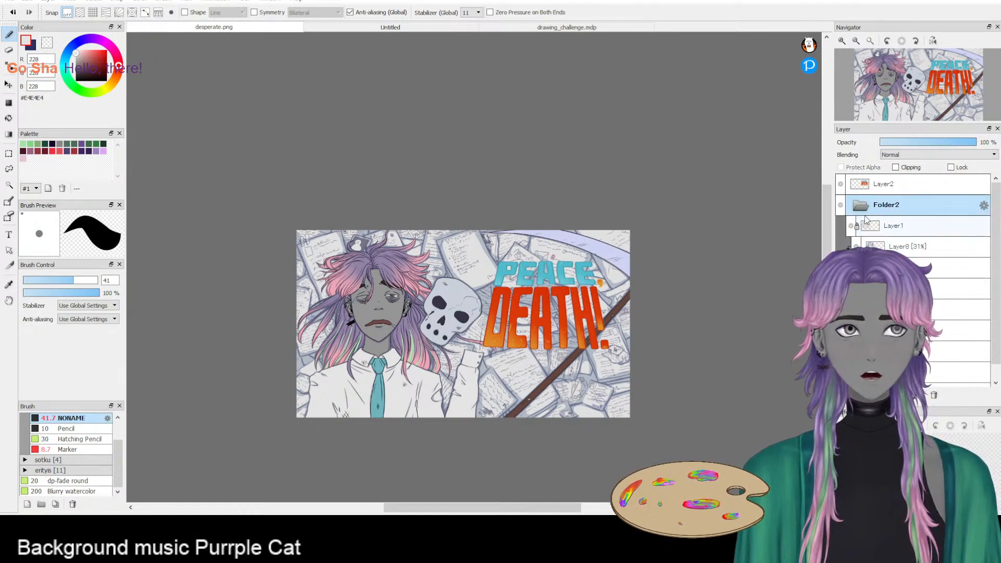
click(860, 226)
click(918, 206)
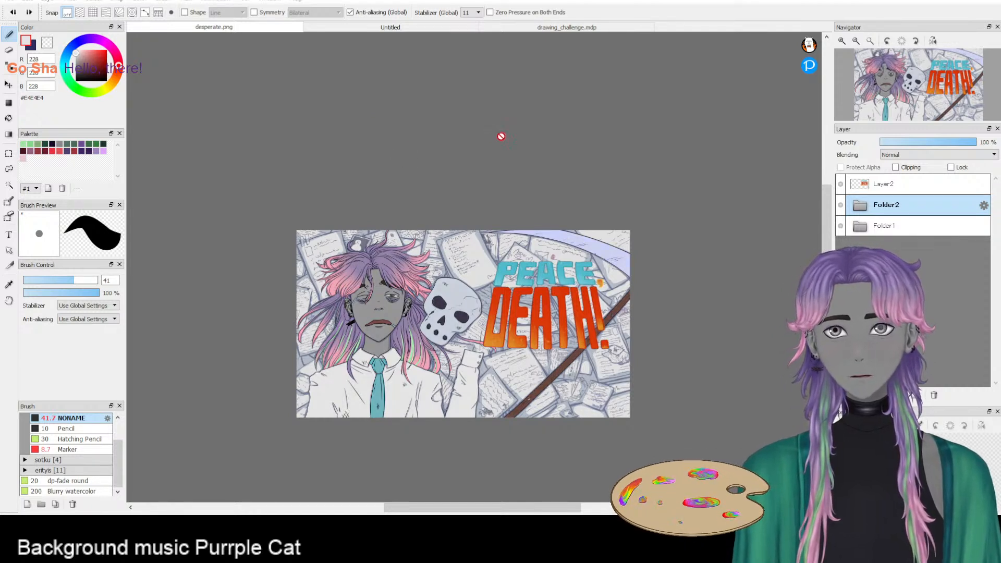
- Compare the artwork with the last change undone and restored, and examine the overall balance of figure, lettering and background
key(ctrl+z)
key(ctrl+y)
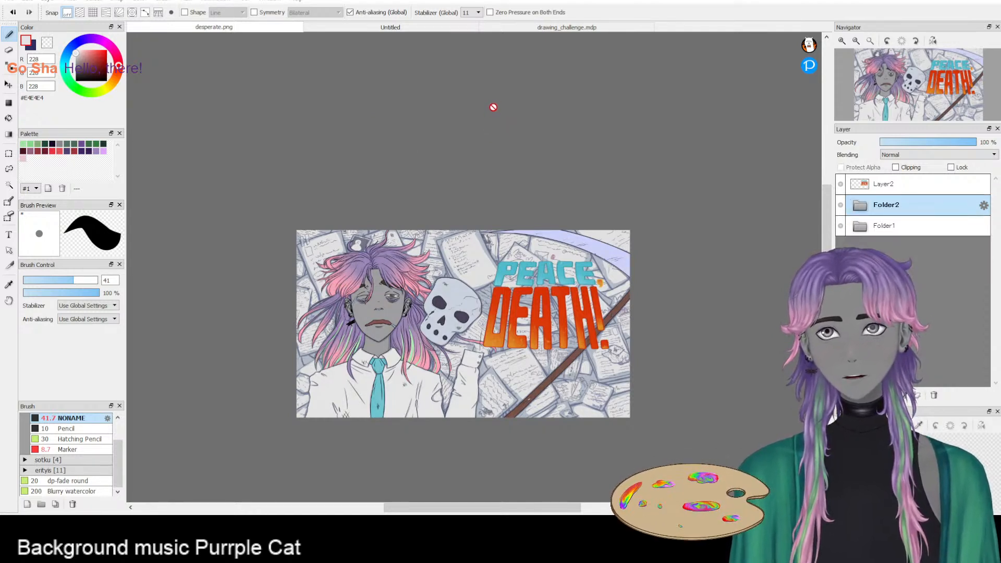
scroll(386, 303, up, 1)
scroll(386, 302, up, 1)
scroll(386, 303, down, 3)
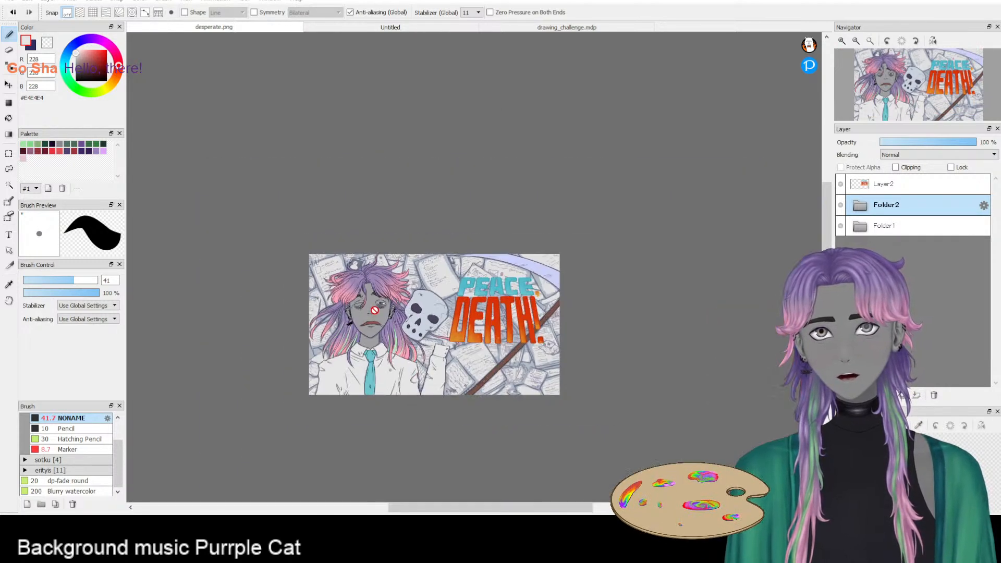
scroll(474, 220, up, 1)
drag(475, 220, 527, 182)
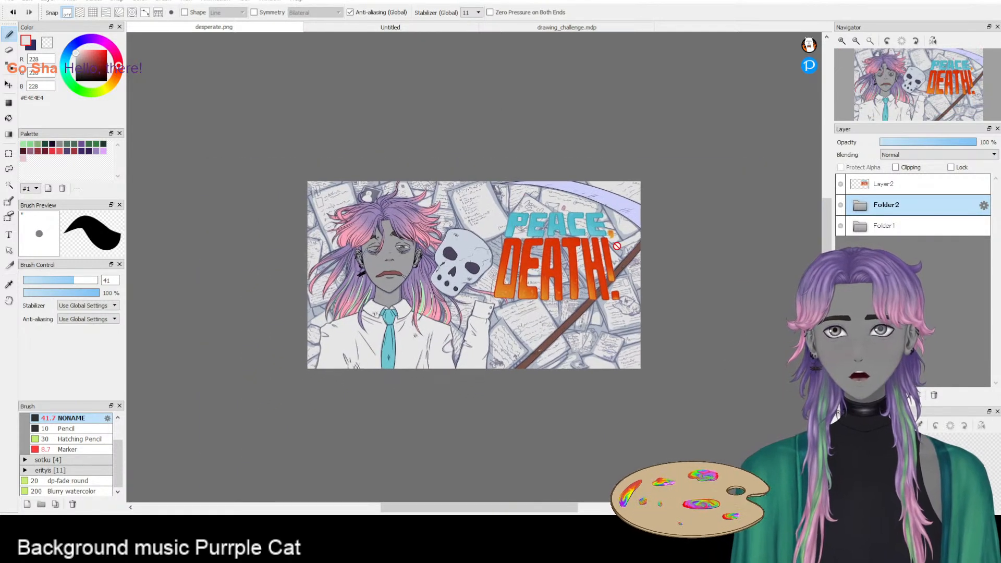
click(885, 225)
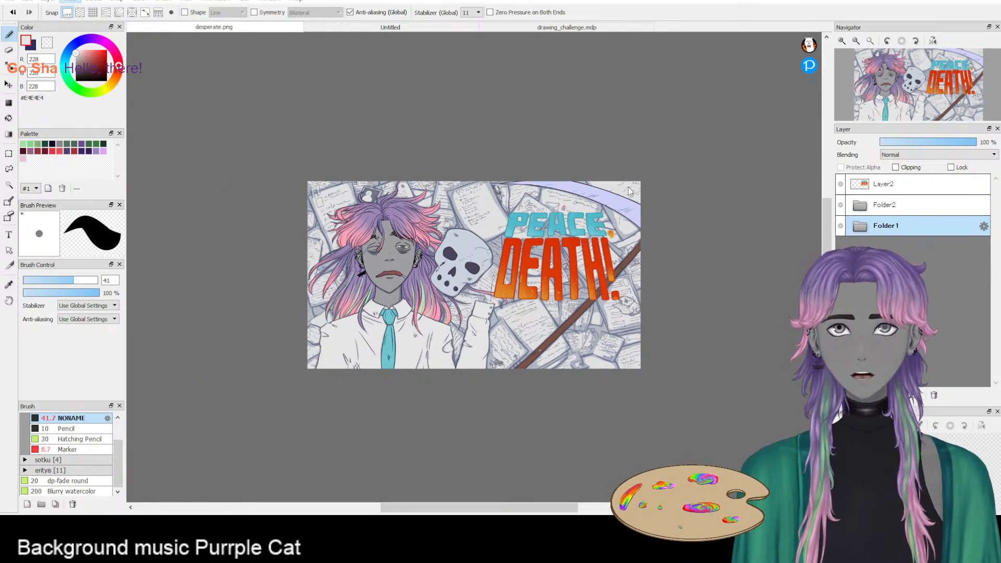
scroll(530, 204, up, 3)
scroll(526, 229, down, 7)
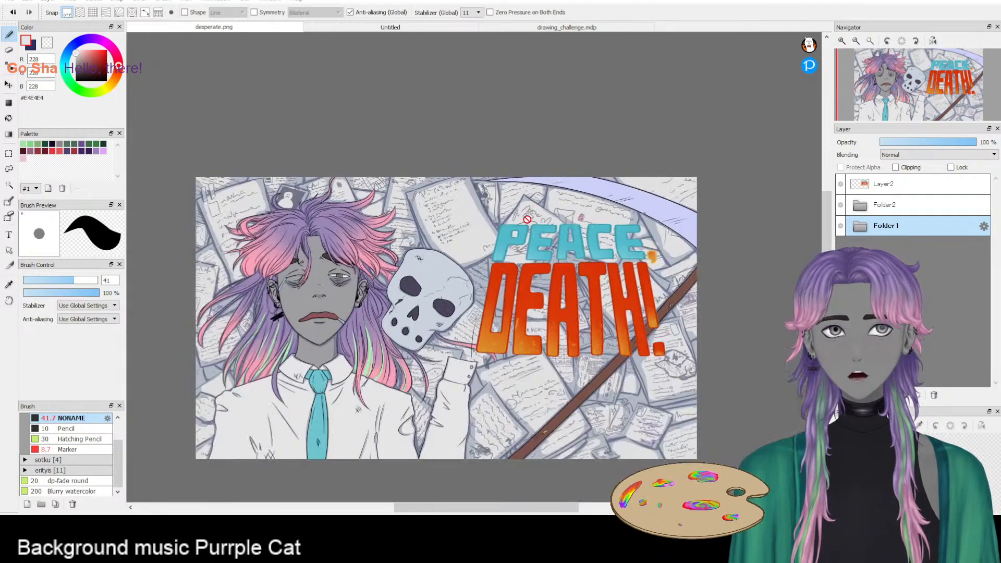
scroll(518, 294, up, 5)
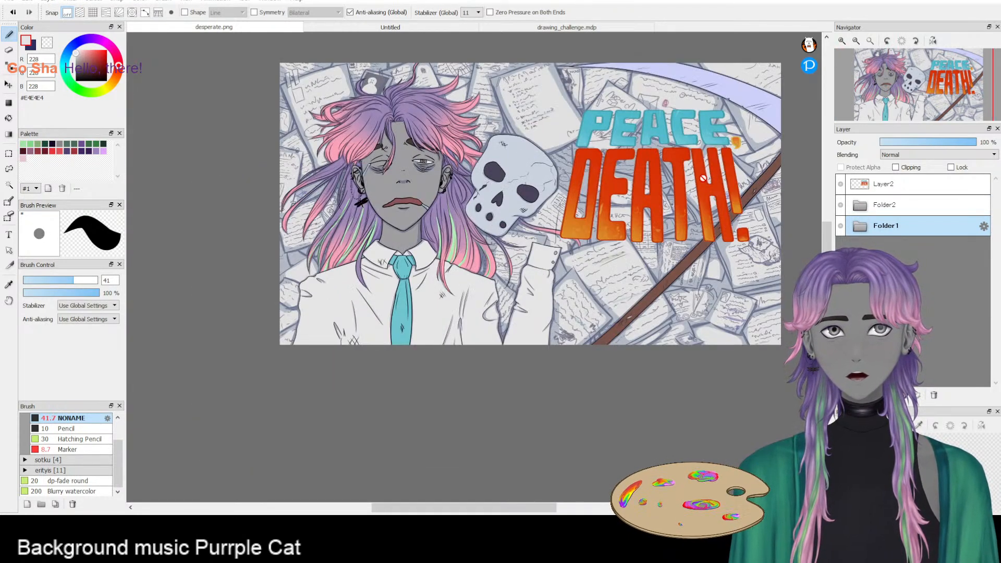
- Duplicate the PEACE, DEATH! lettering layer Layer2
click(892, 184)
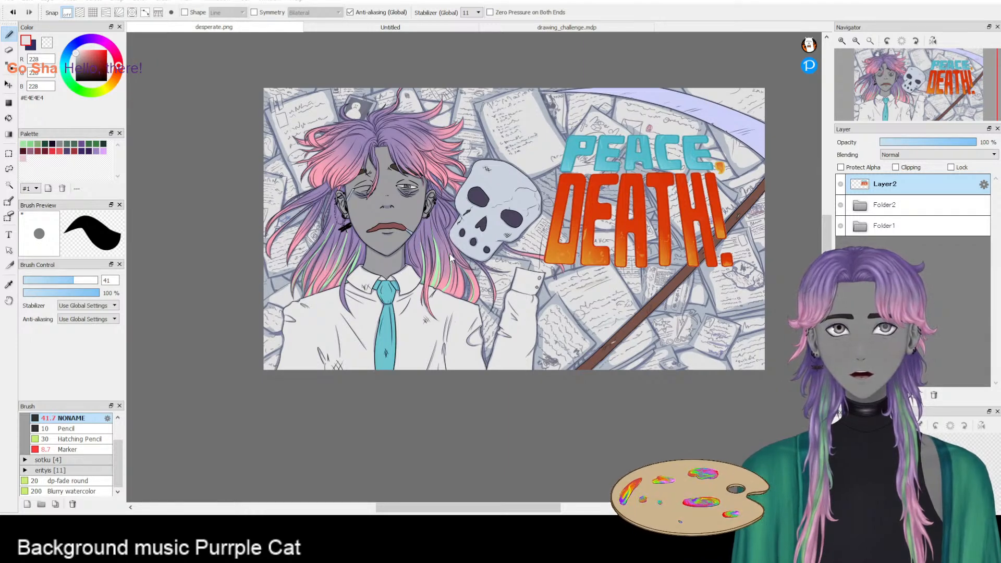
key(ctrl+y)
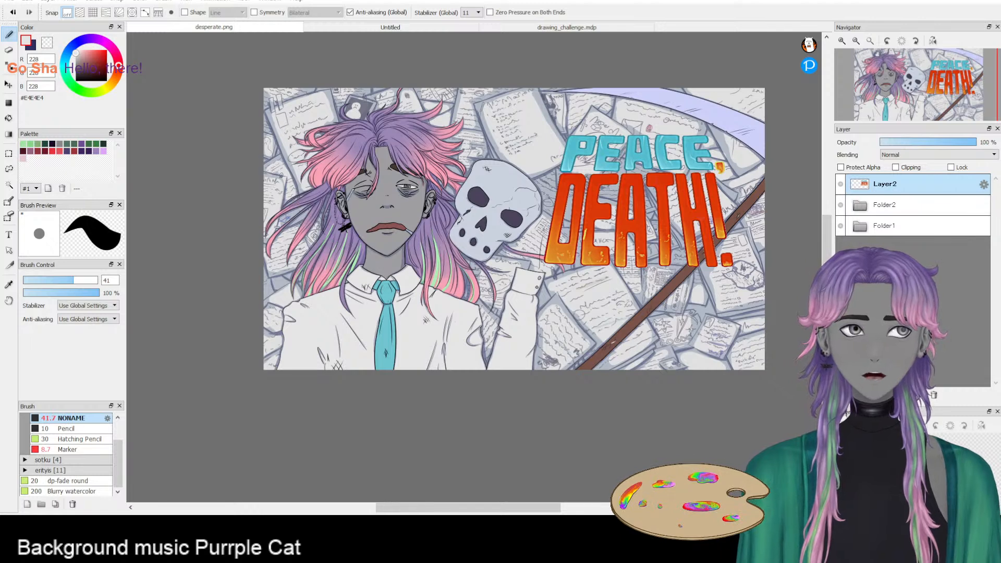
key(ctrl+shift+n)
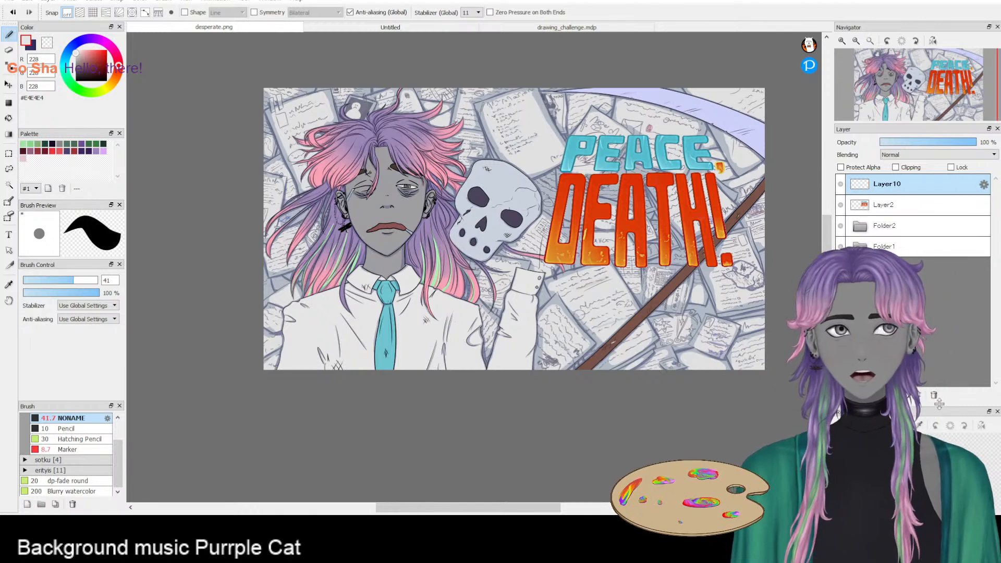
click(934, 395)
key(ctrl+j)
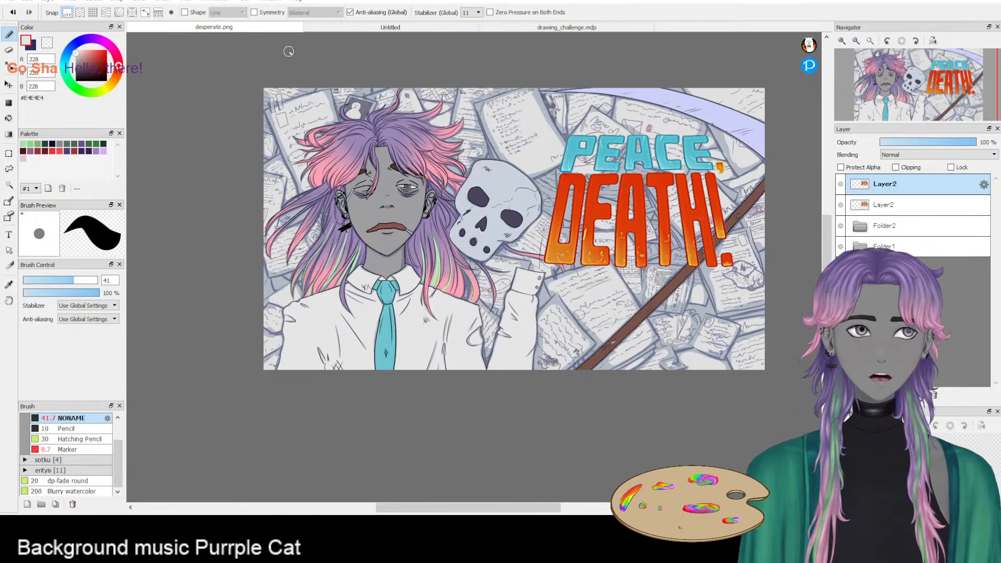
- Turn the lower lettering copy into a dark drop shadow nudged slightly downward, with its opacity set to 72%
click(883, 205)
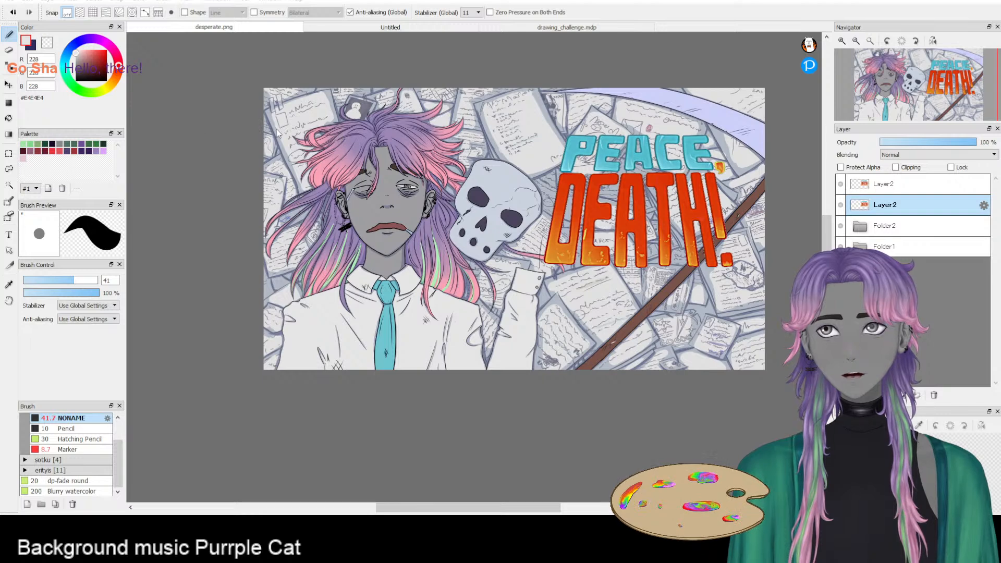
click(9, 84)
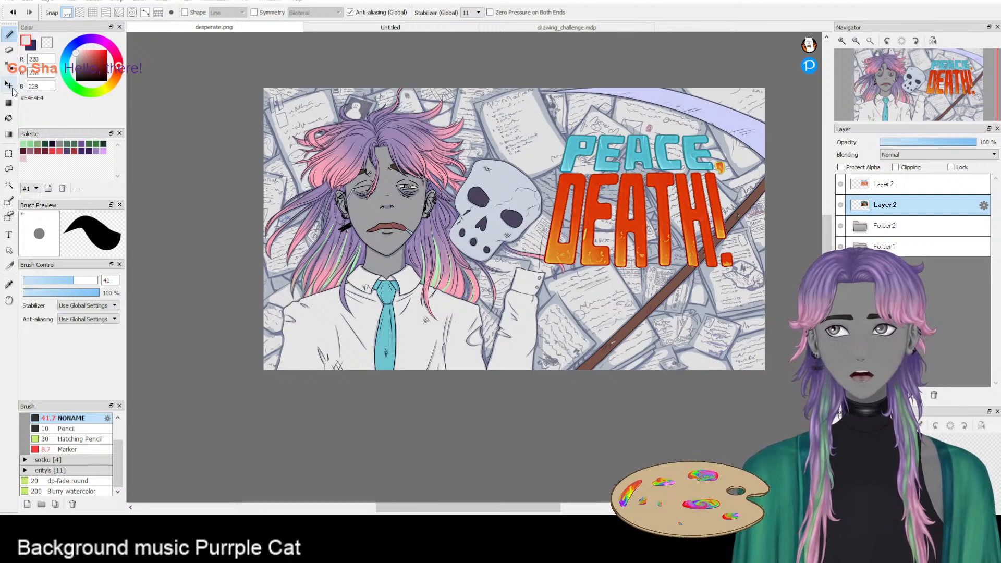
click(331, 12)
click(331, 12)
click(331, 12)
click(331, 12)
click(331, 12)
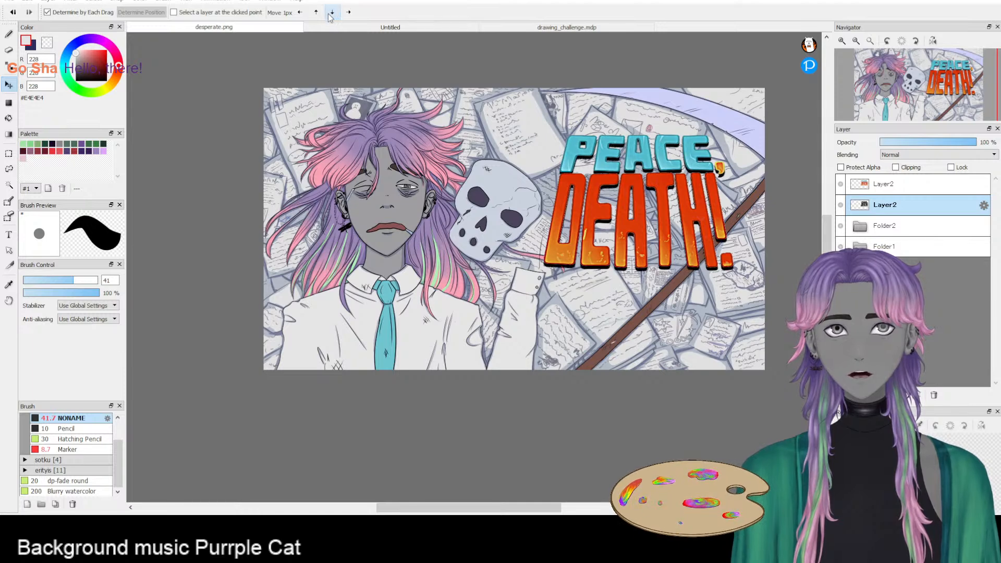
click(946, 143)
mouse_move(947, 150)
mouse_down()
mouse_move(958, 147)
mouse_move(951, 146)
mouse_up()
- Tint the lettering's shadow navy (#292E60) with a gradient on a new clipped layer and merge it into the shadow layer
click(66, 151)
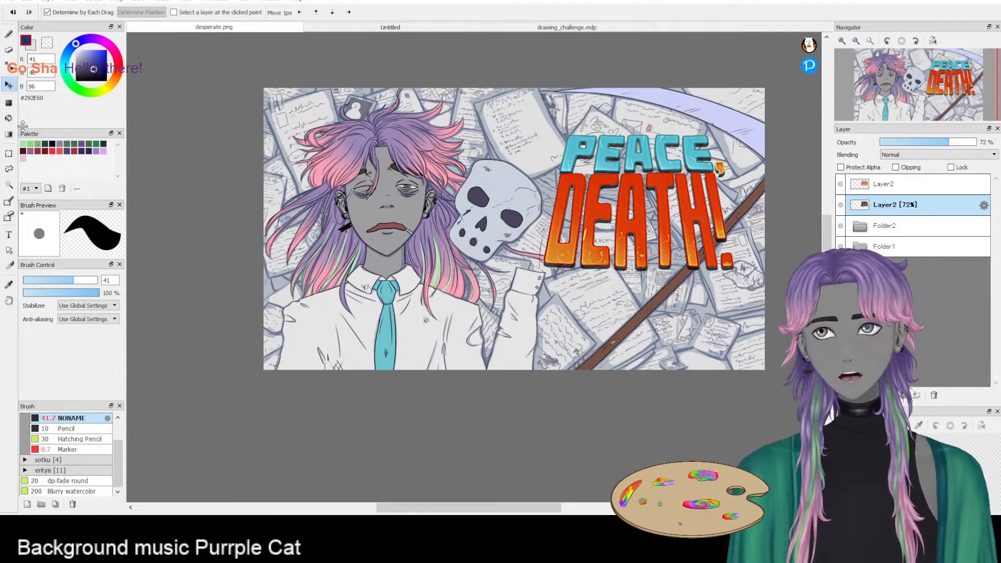
click(8, 135)
drag(571, 98, 581, 120)
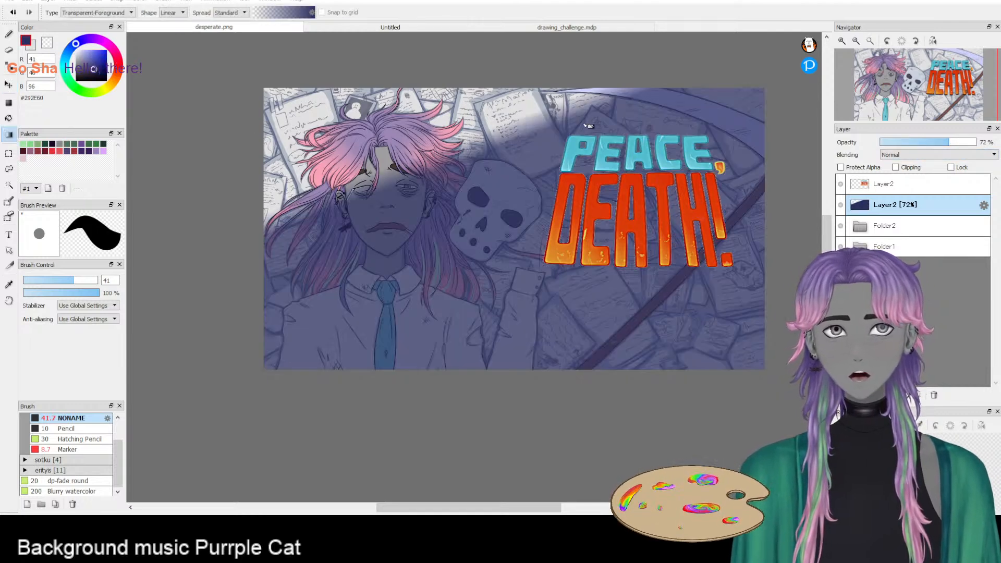
key(ctrl+z)
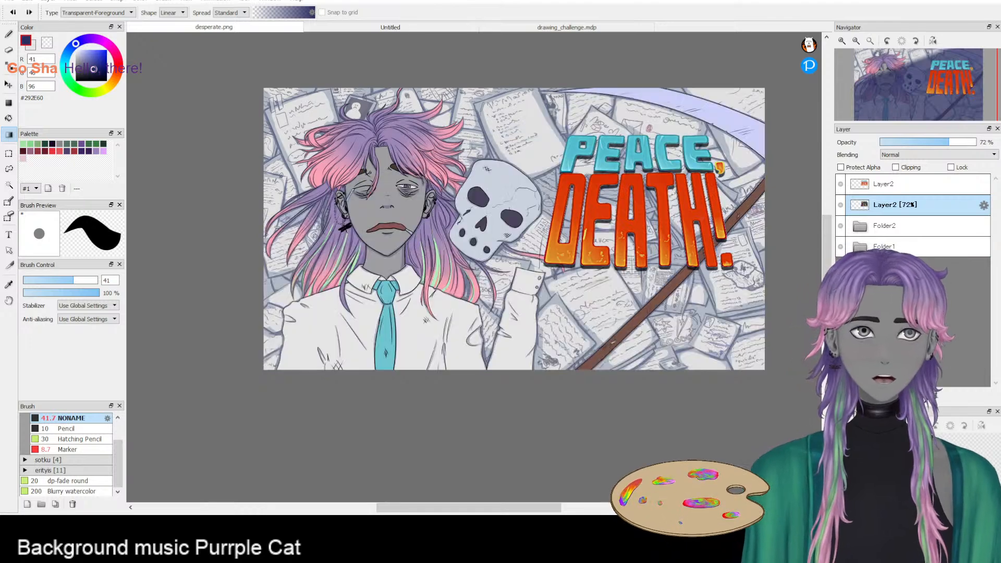
key(ctrl+shift+n)
click(911, 167)
drag(626, 119, 631, 160)
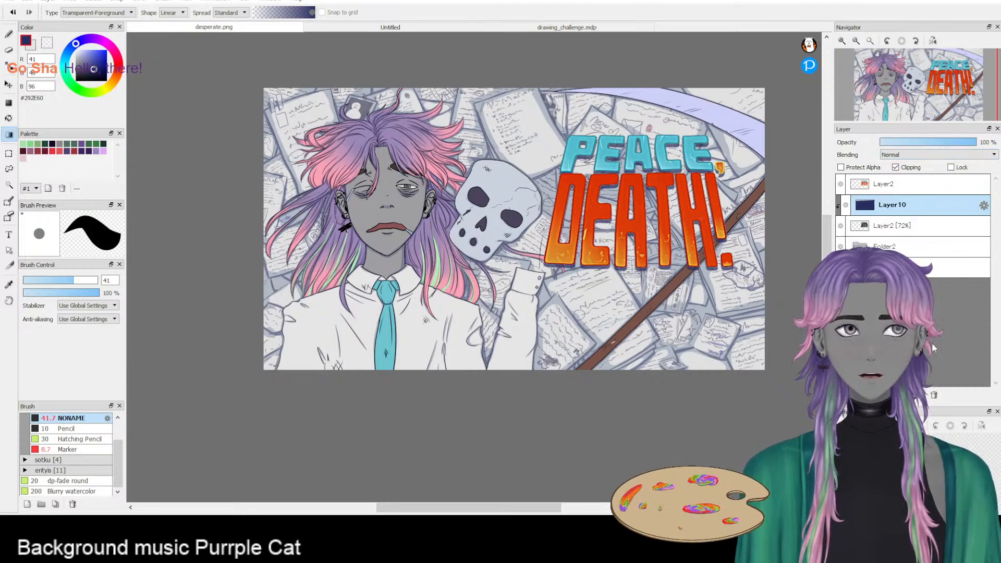
key(ctrl+e)
- Set the lettering shadow layer's opacity to 79%
drag(942, 142, 956, 142)
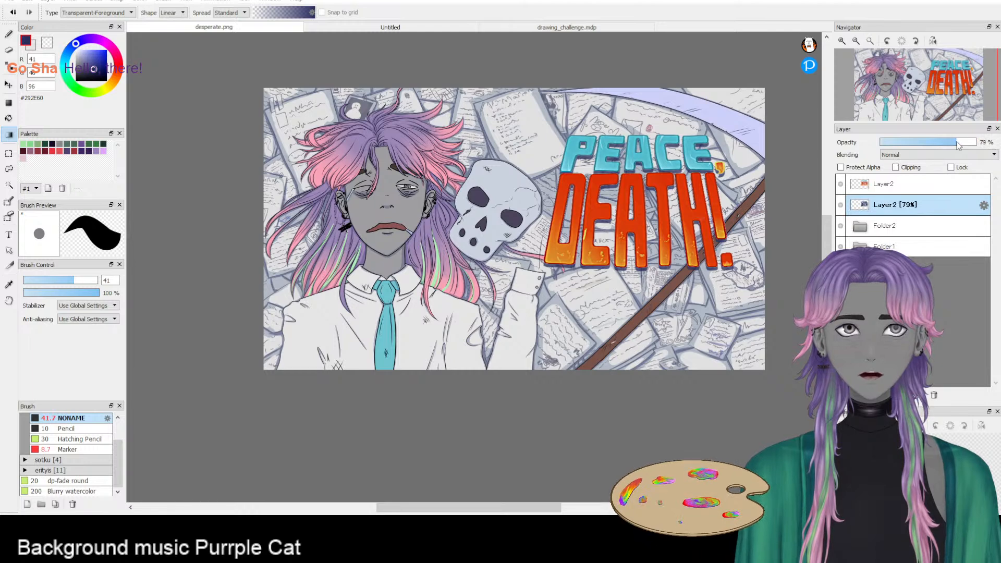
scroll(712, 187, down, 3)
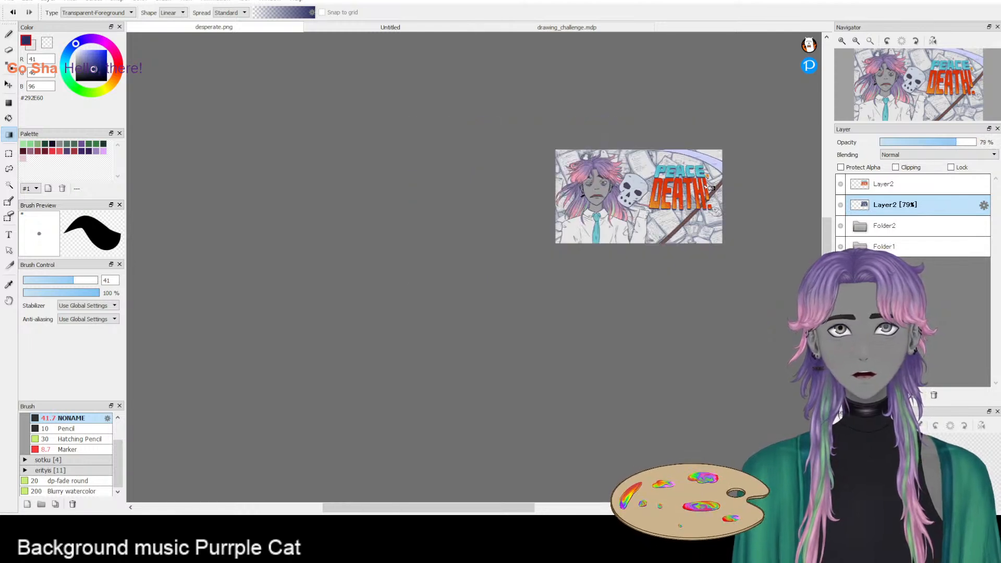
scroll(712, 187, up, 3)
- Move the lettering and its shadow layer together slightly downward on the artwork
click(913, 185)
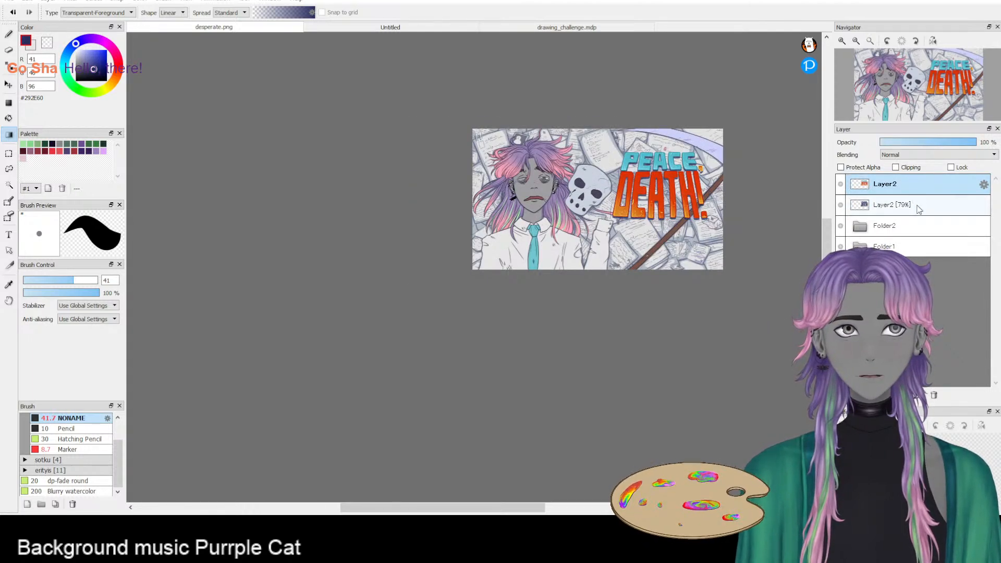
ctrl+click(918, 206)
click(8, 85)
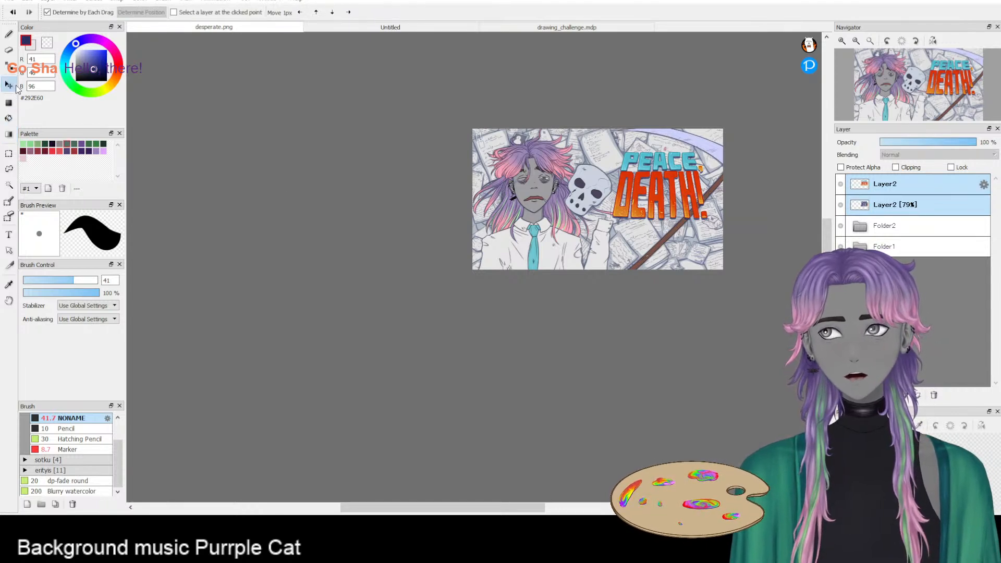
drag(648, 191, 648, 198)
scroll(678, 249, up, 1)
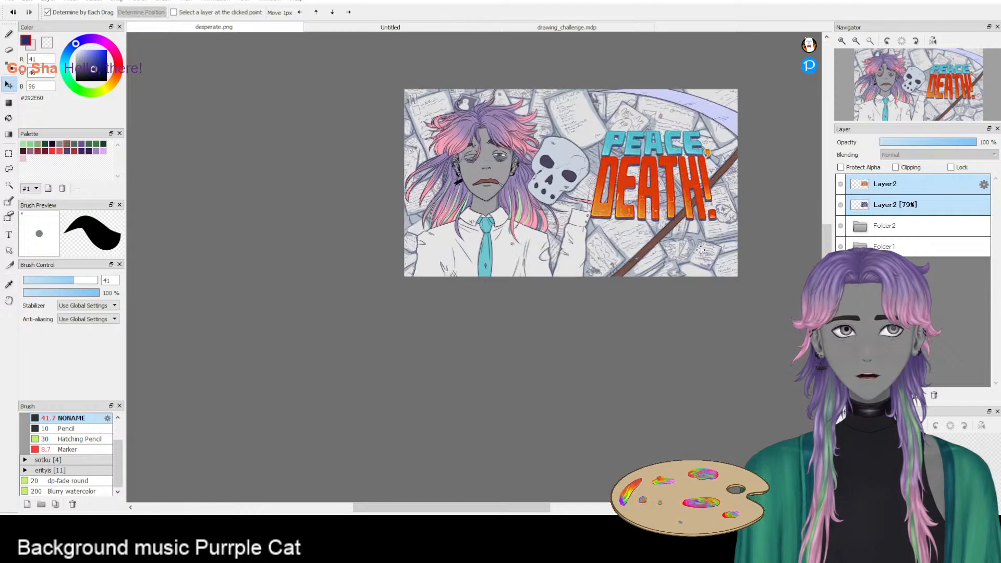
drag(744, 201, 717, 264)
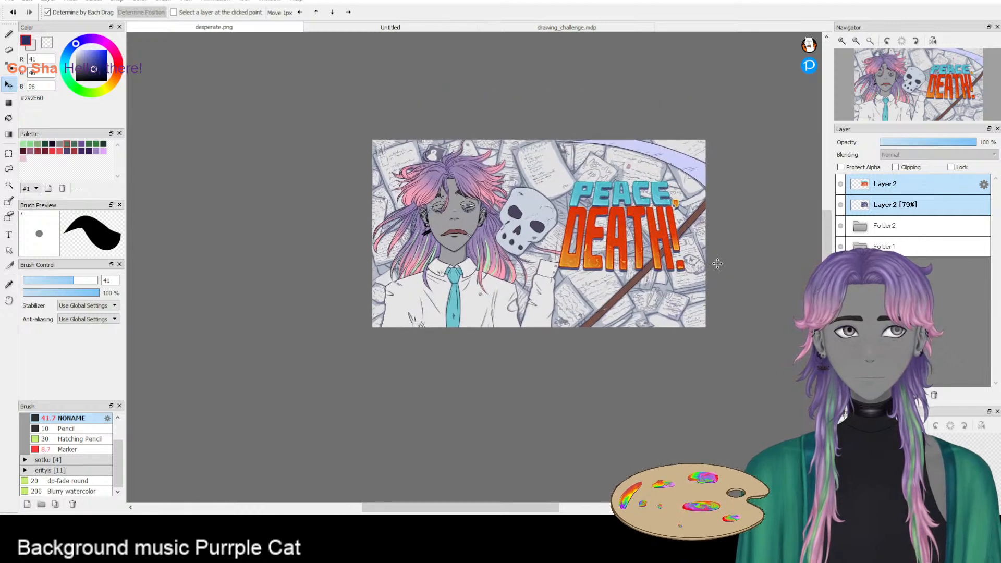
- Create a new layer directly above Folder2, below the lettering shadow
click(917, 186)
click(895, 227)
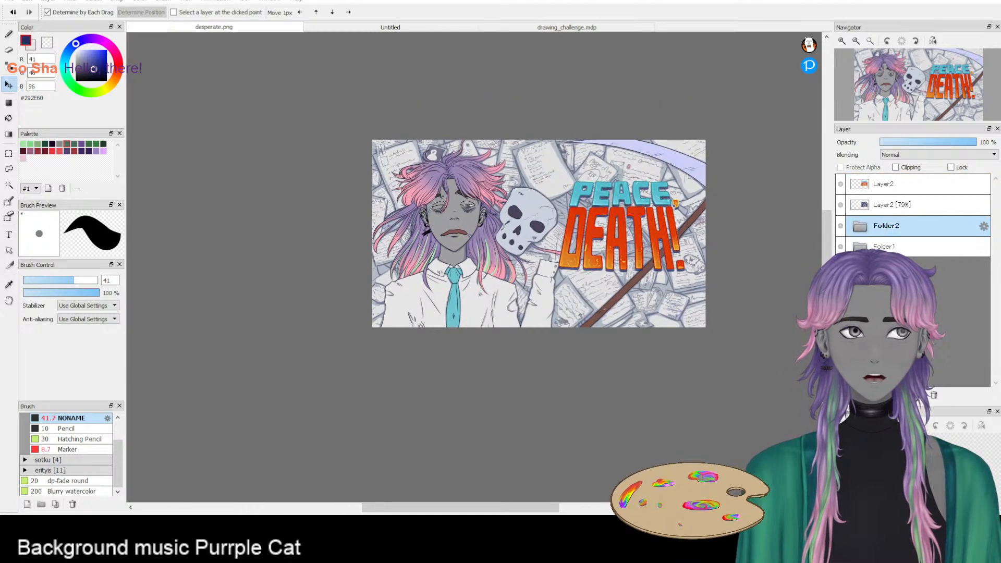
click(841, 394)
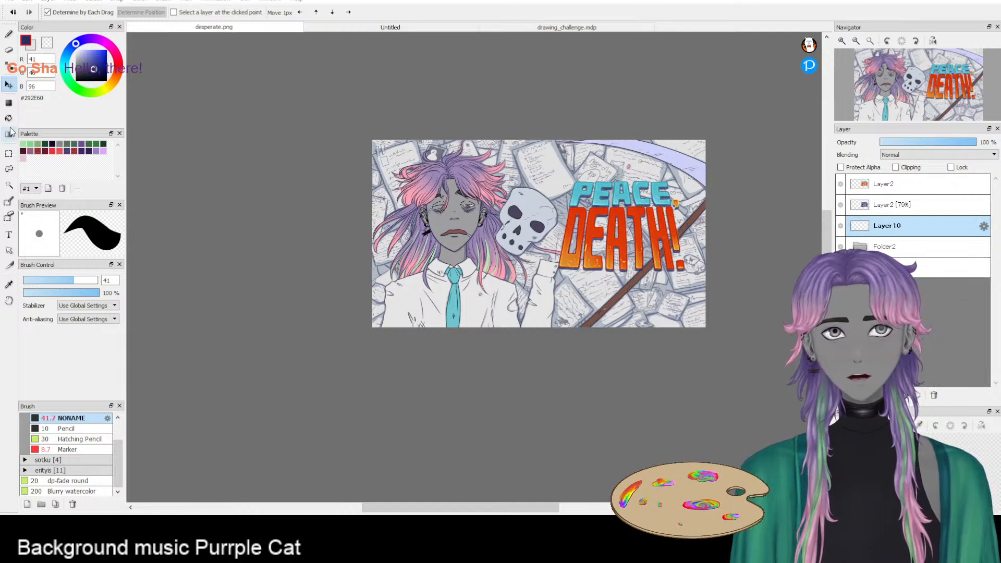
- Try shading the artwork's lower edge with navy gradients on the new layer
key(g)
drag(583, 318, 586, 466)
drag(620, 237, 661, 437)
drag(465, 251, 385, 407)
drag(486, 384, 485, 449)
key(ctrl+z)
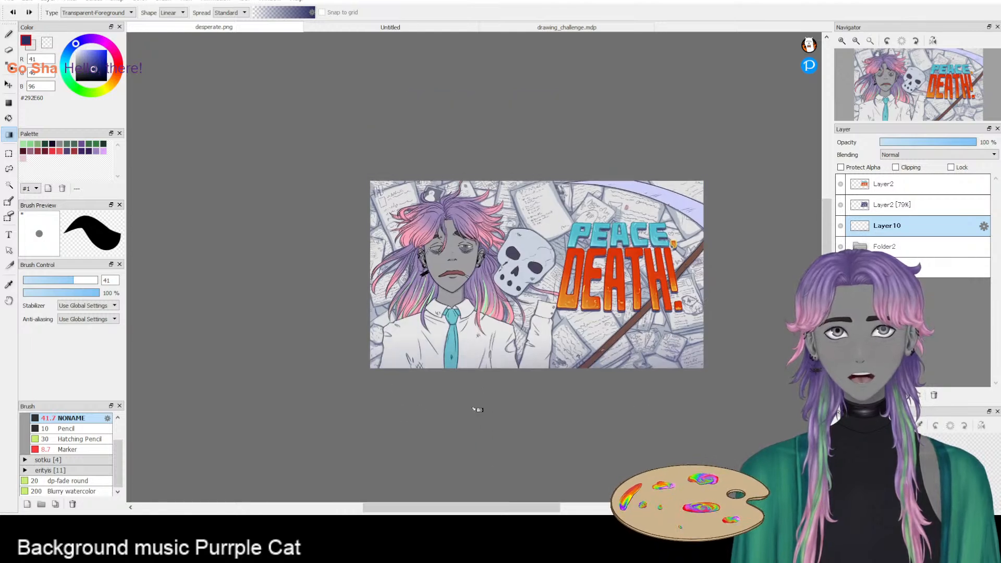
key(ctrl+z)
key(ctrl+z)
- Shade the artwork's lower edge with a faint brown (#603129) gradient that fades out upward
click(118, 72)
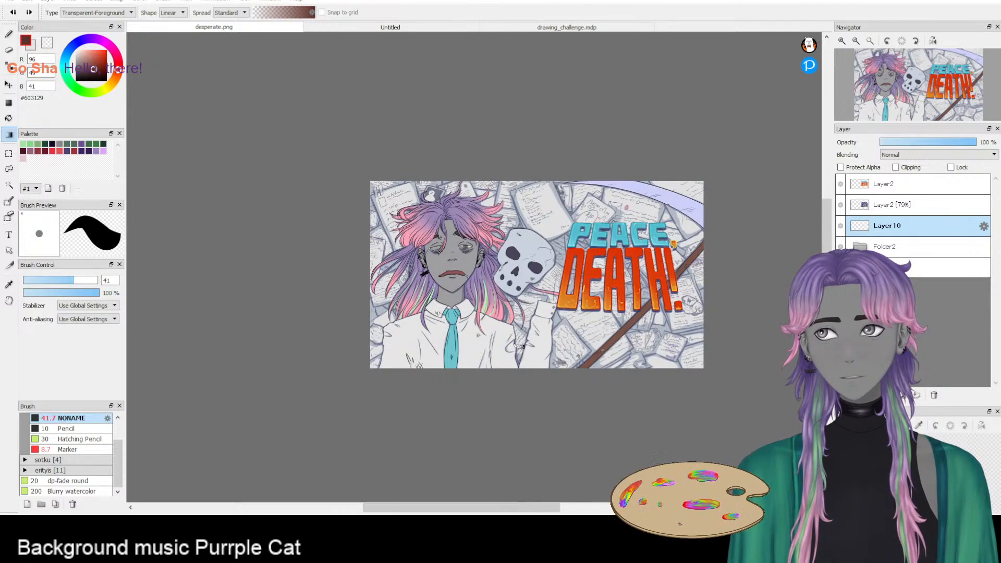
drag(517, 345, 534, 486)
drag(471, 336, 417, 460)
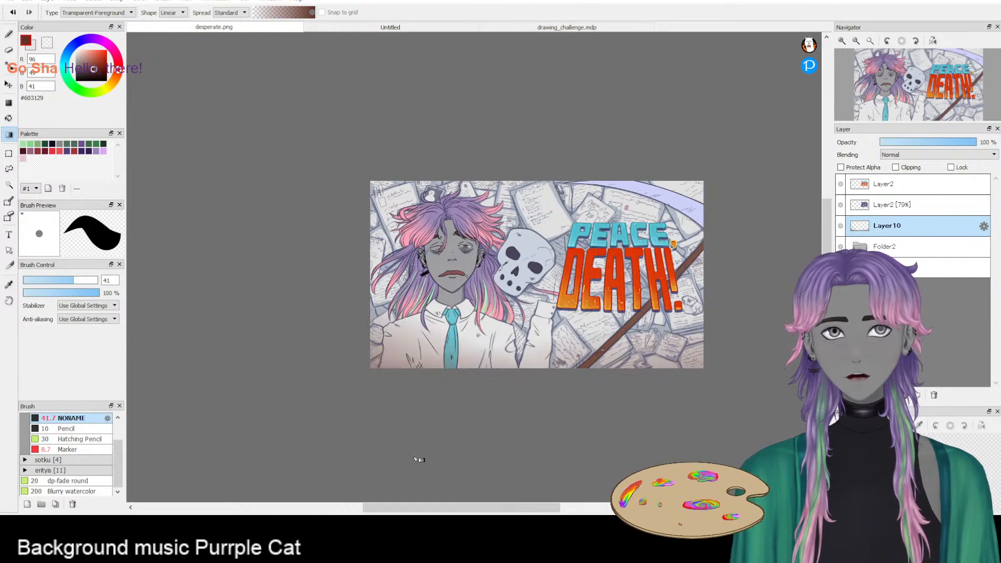
key(ctrl+z)
drag(399, 338, 405, 467)
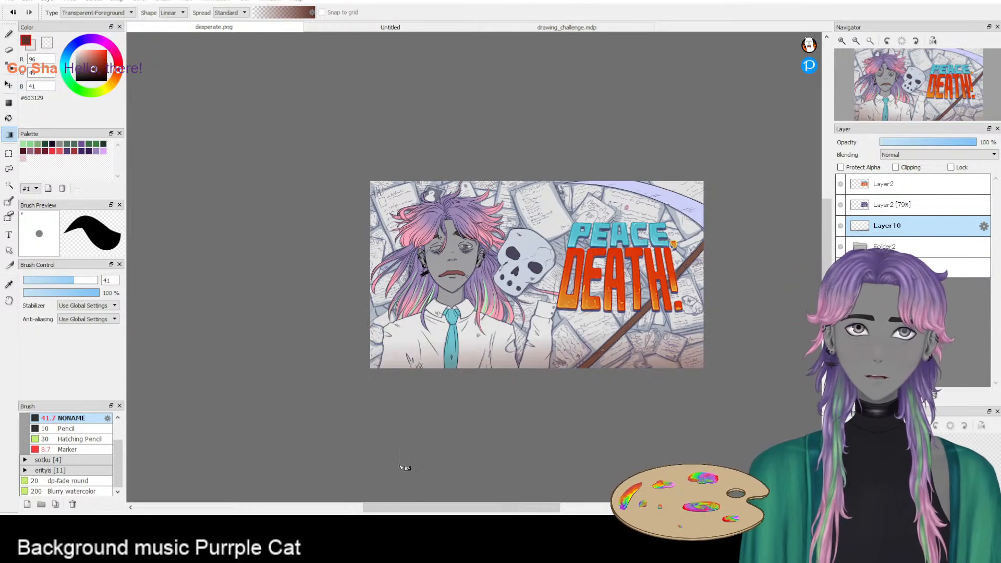
key(ctrl+z)
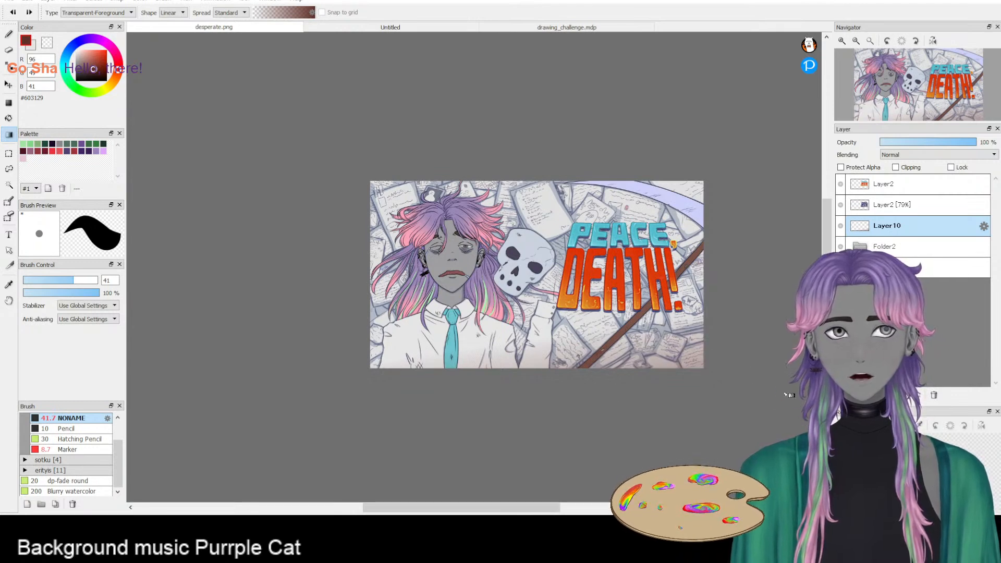
- Compare the artwork with the gradient layer hidden and shown, and examine the figure's face up close
scroll(680, 419, down, 1)
scroll(680, 419, up, 2)
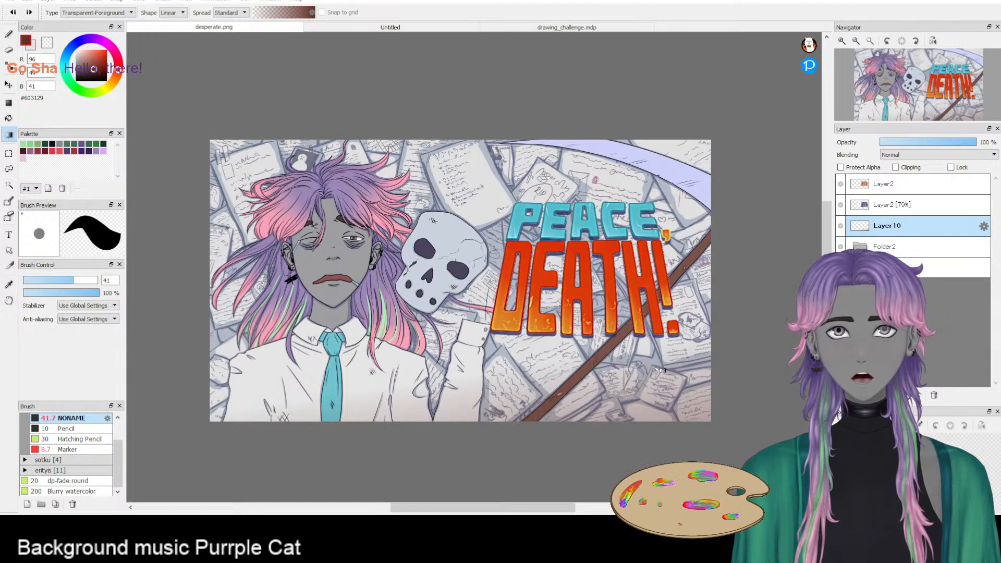
click(840, 229)
click(840, 229)
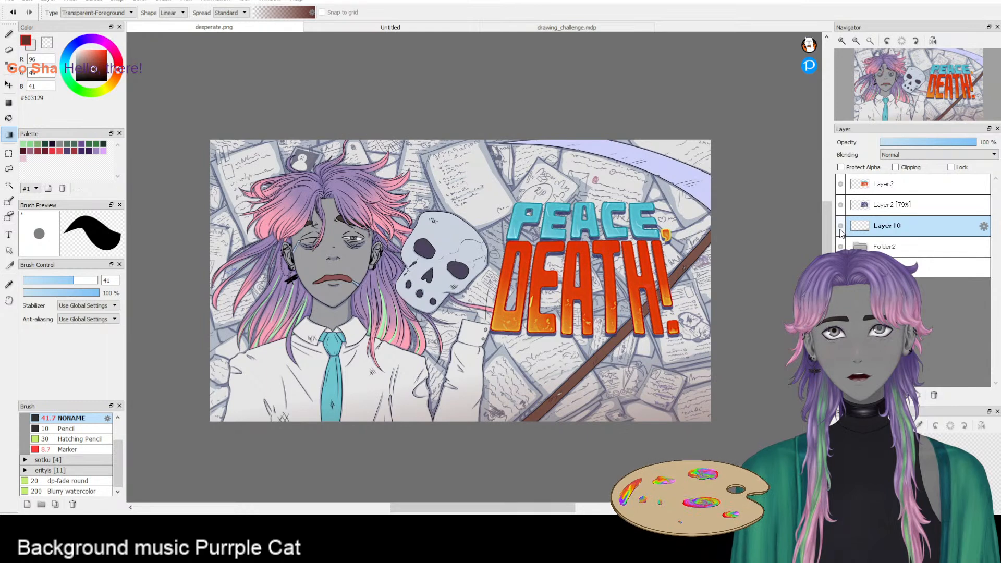
scroll(295, 249, up, 2)
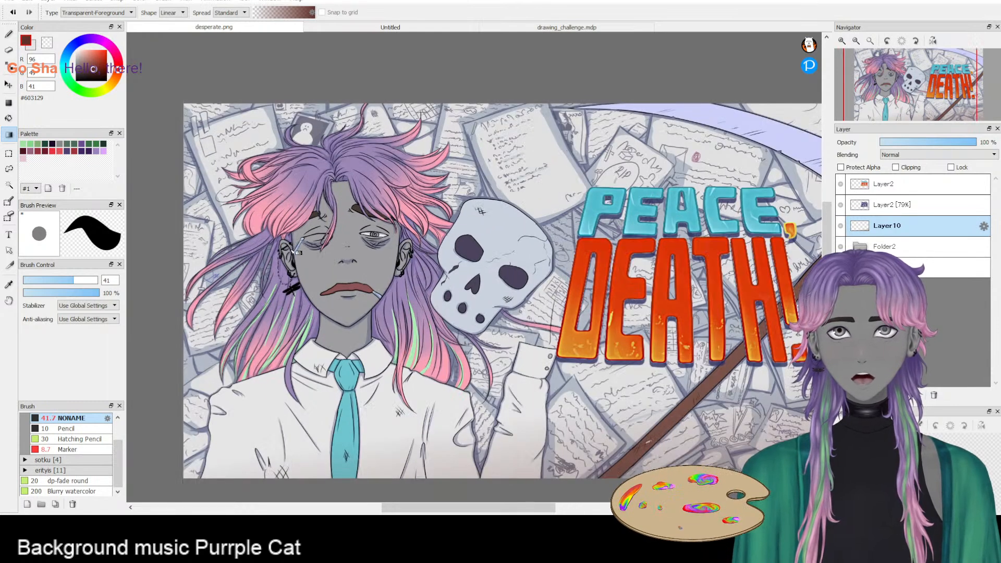
scroll(297, 253, up, 1)
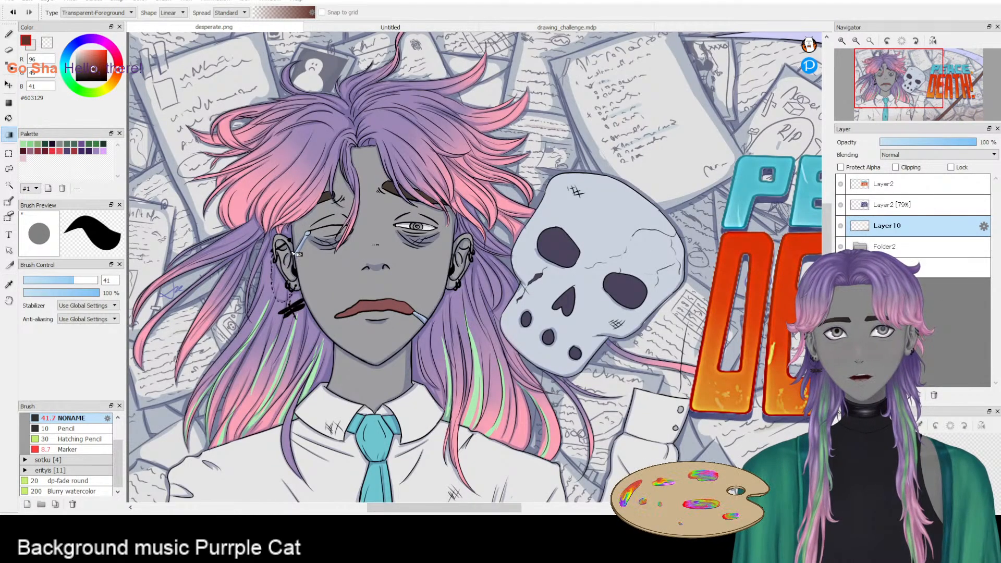
- Expand Folder2 and save the illustration as peace, death.mdp
click(969, 250)
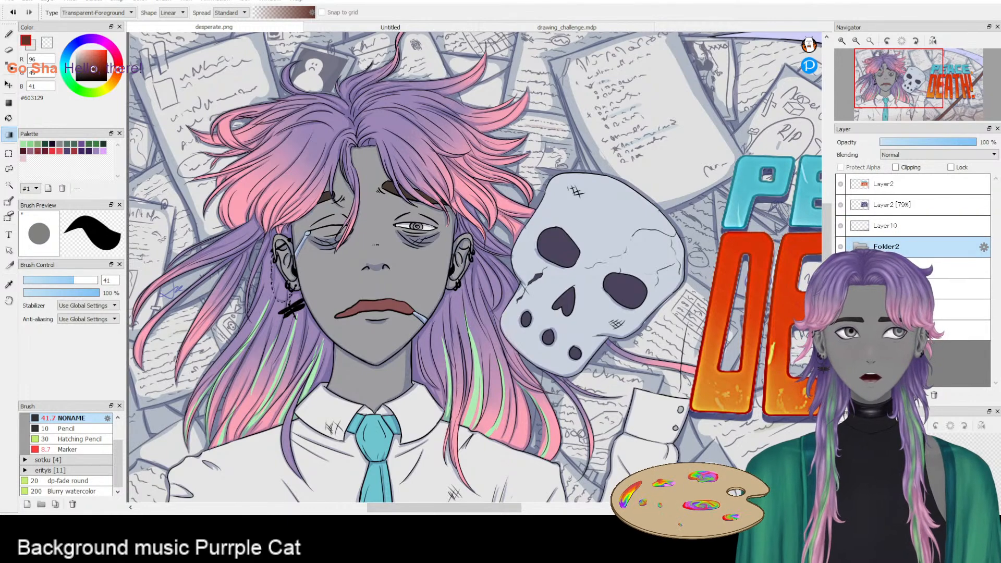
scroll(232, 226, down, 1)
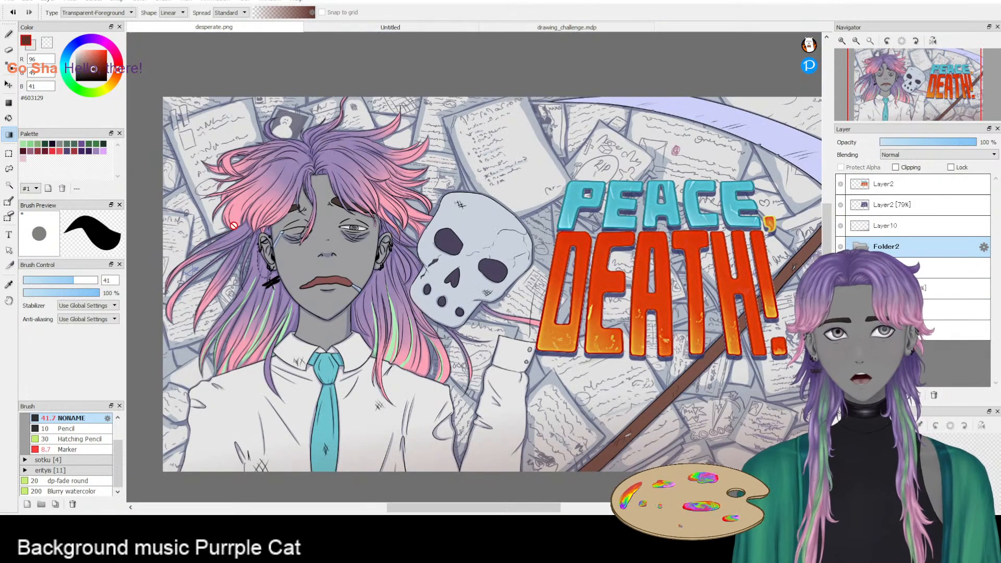
scroll(237, 222, down, 1)
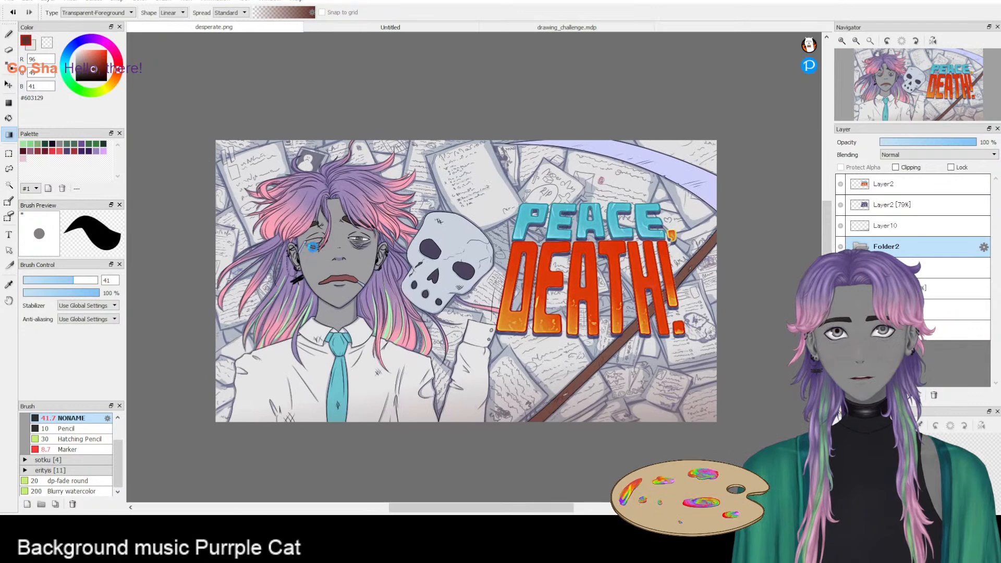
scroll(313, 247, down, 1)
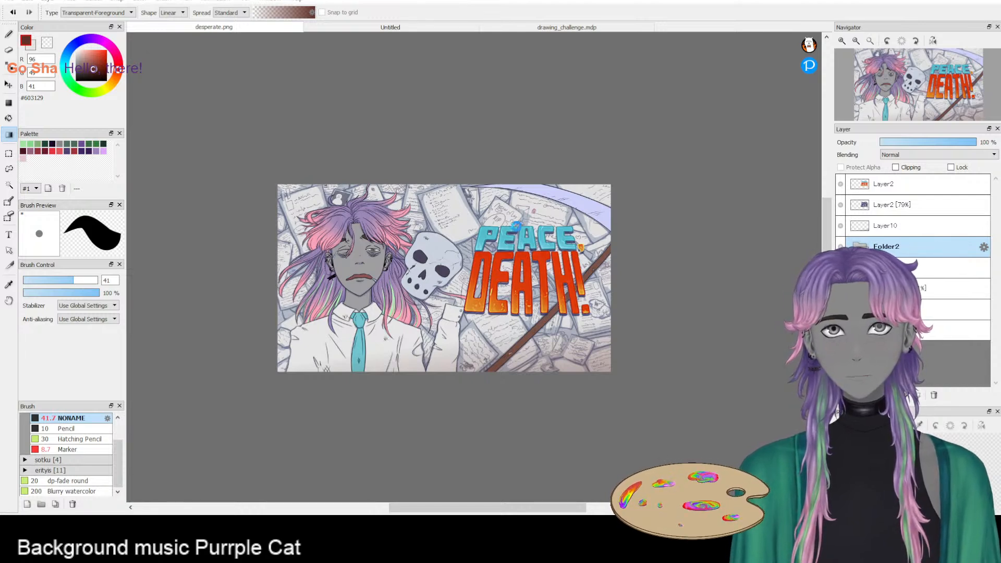
scroll(562, 245, left, 2)
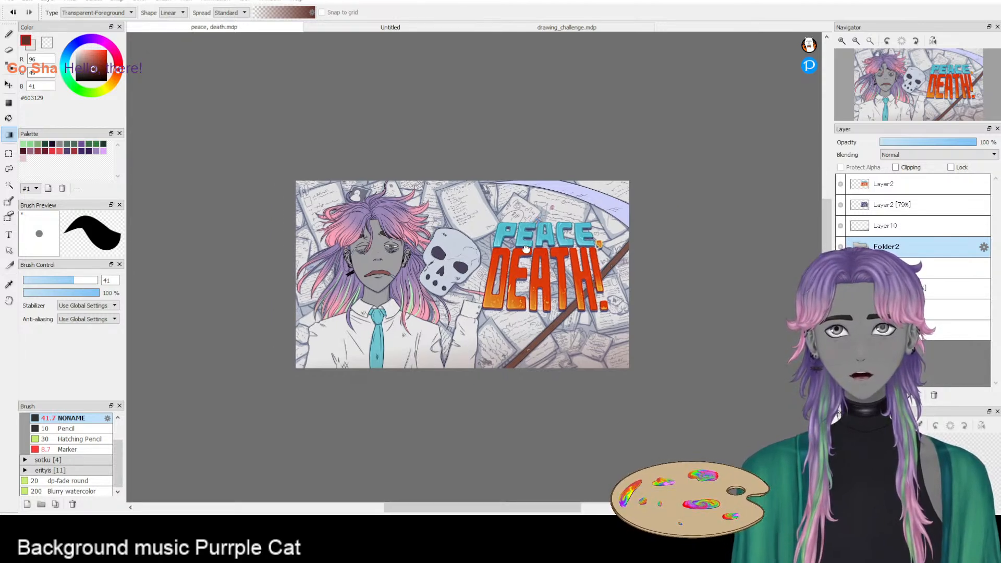
scroll(553, 257, up, 2)
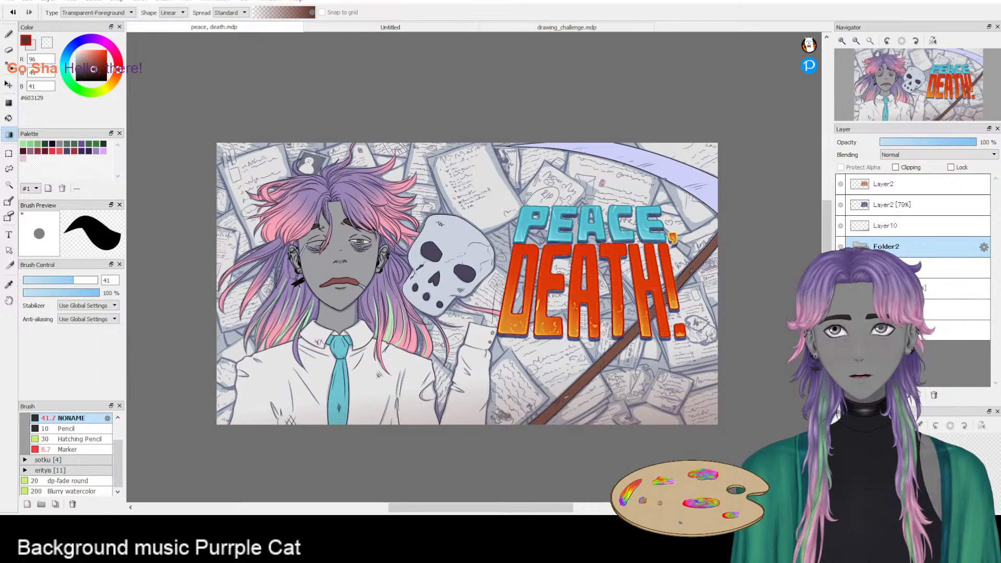
- Try blurring the background papers on their layer behind the figure and scythe
click(886, 330)
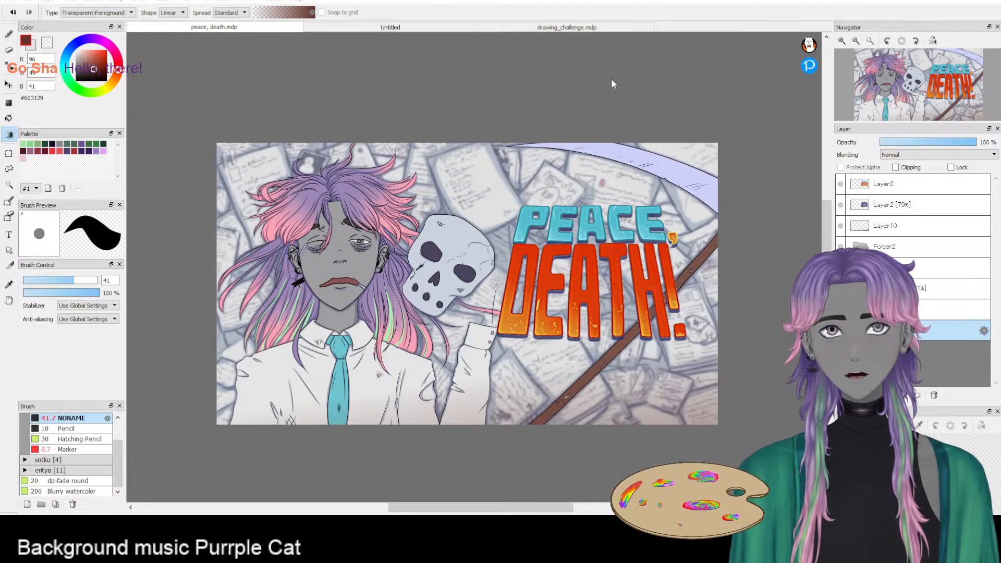
key(ctrl+z)
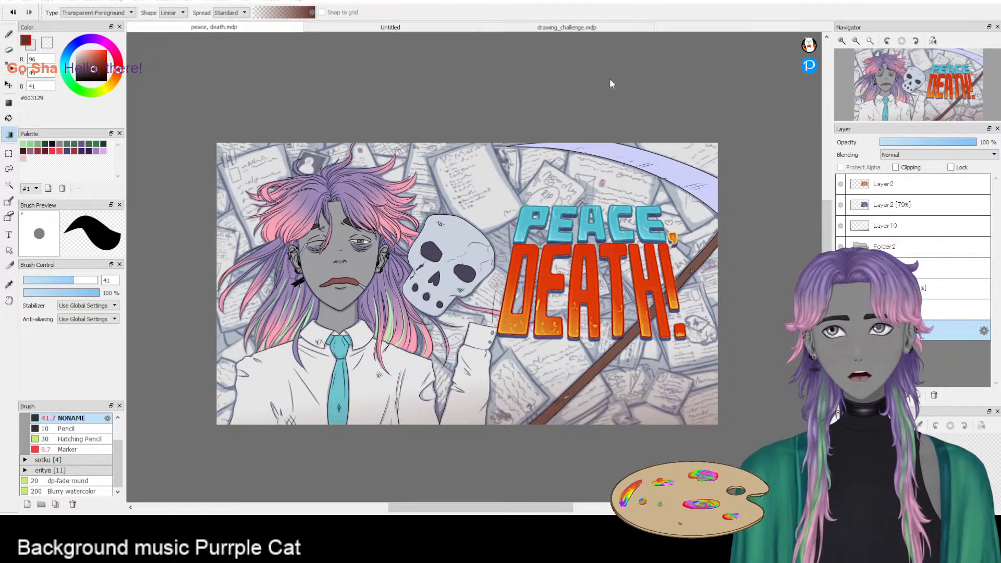